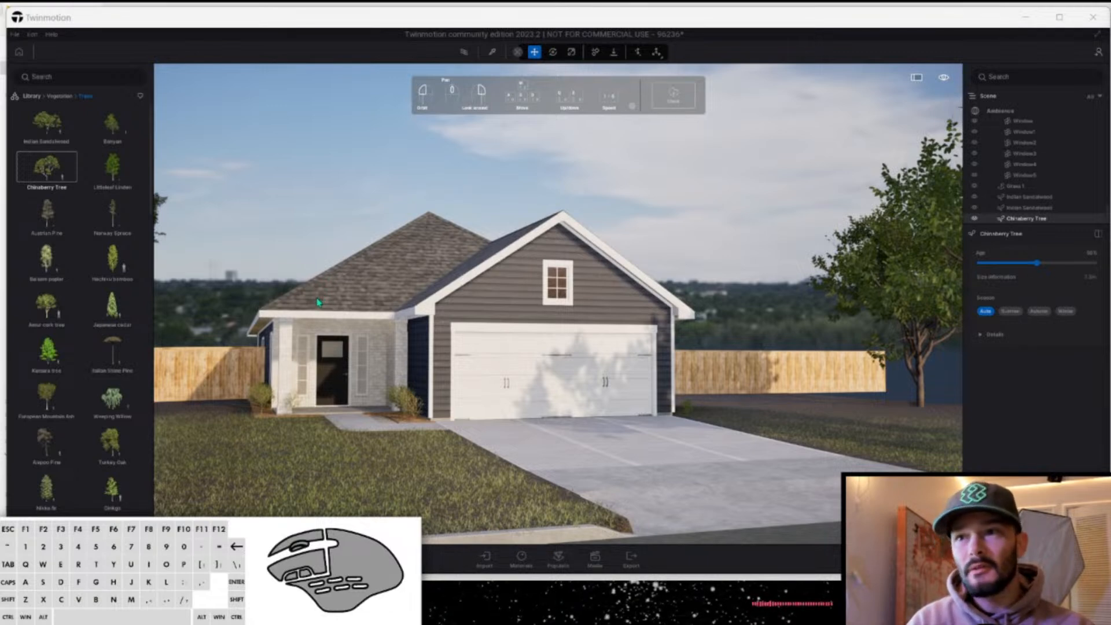
{"action": "left_click", "coordinate": [609, 301]}
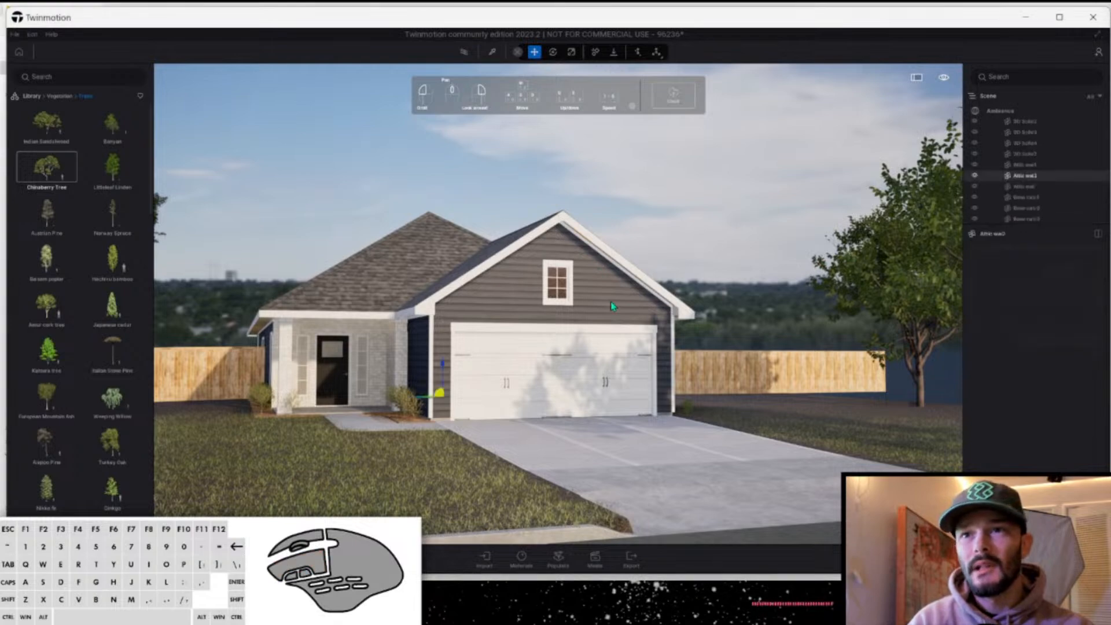
{"action": "right_click_drag", "start_coordinate": [687, 307], "coordinate": [675, 381]}
{"action": "right_click_drag", "start_coordinate": [599, 513], "coordinate": [599, 513]}
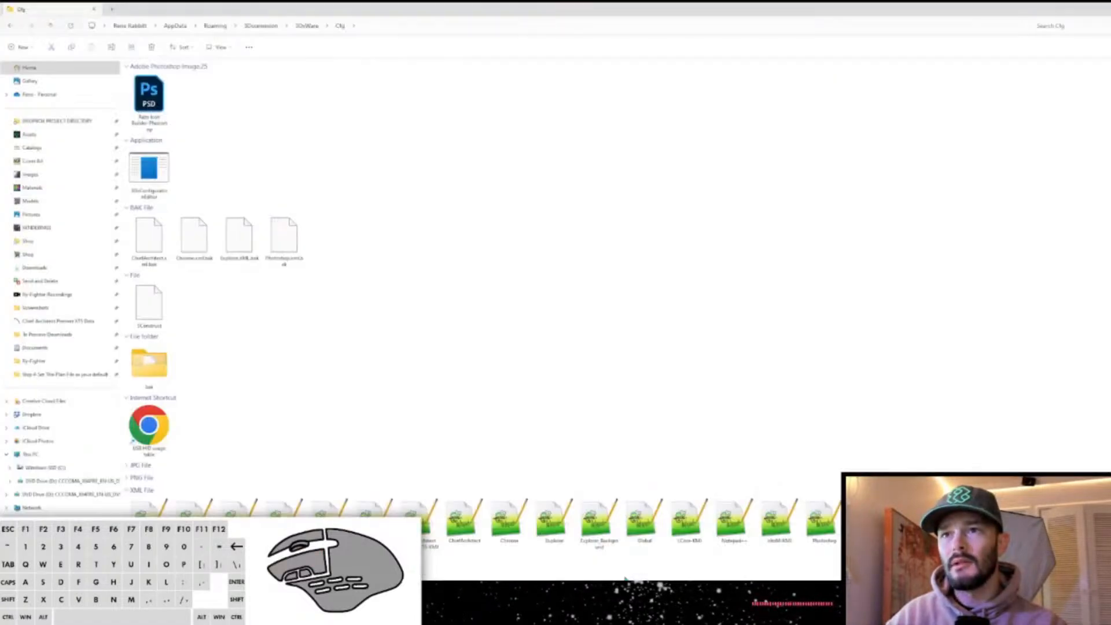
Go to %appdata% in File Explorer and open the Cfg folder inside 3Dconnexion > 3DxWare.
{"action": "left_click", "coordinate": [392, 25]}
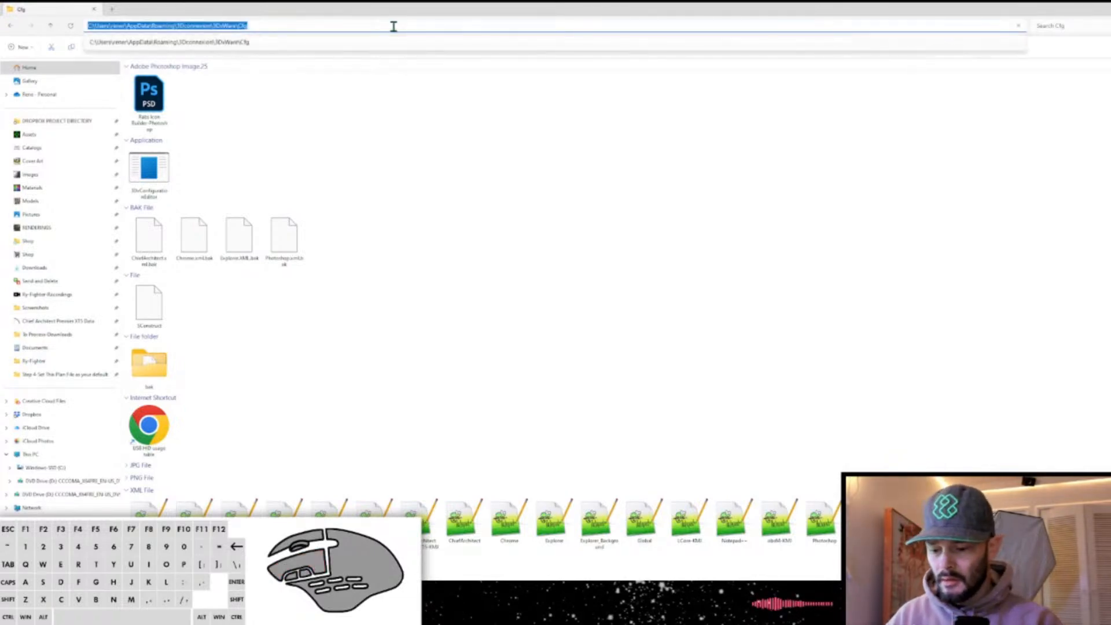
{"action": "type", "text": "%appdata%"}
{"action": "key", "text": "Return"}
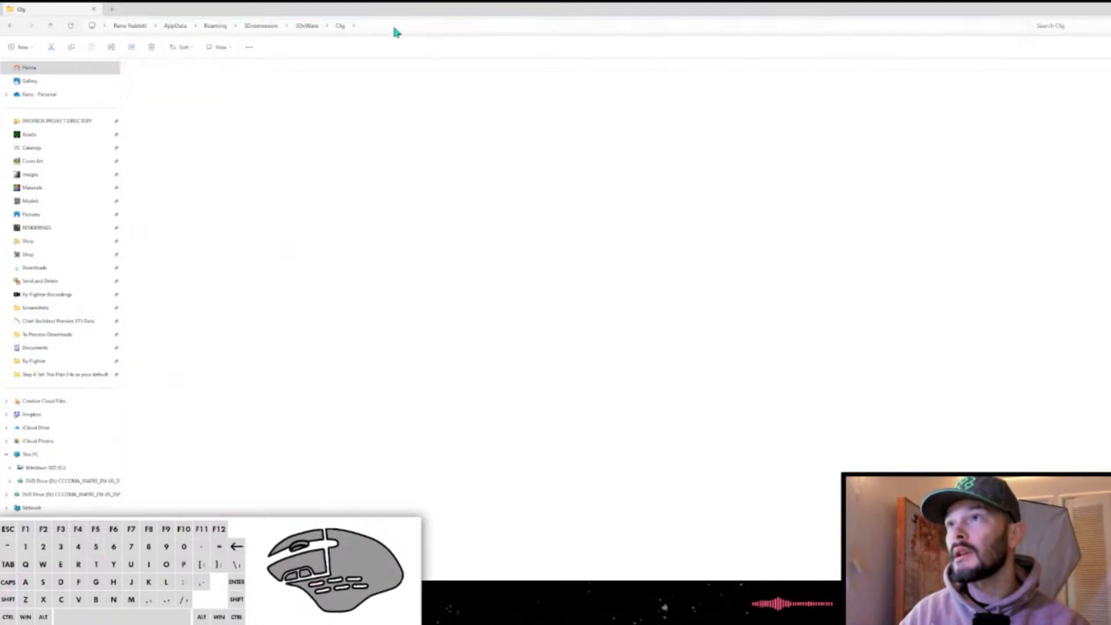
{"action": "left_click", "coordinate": [172, 79]}
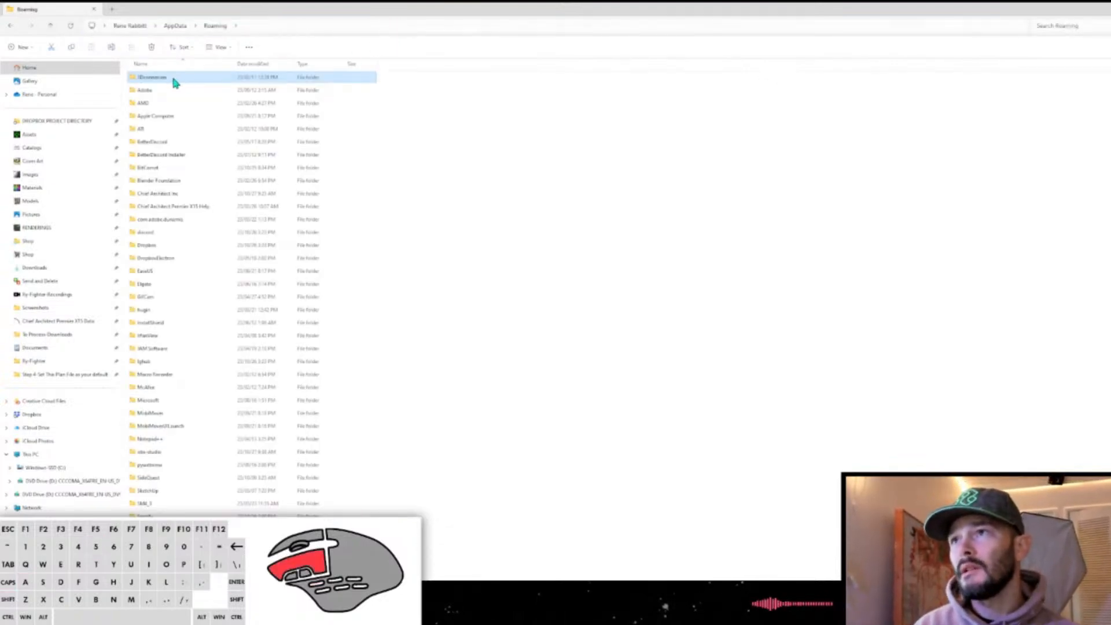
{"action": "double_click", "coordinate": [171, 78]}
{"action": "double_click", "coordinate": [169, 77]}
{"action": "double_click", "coordinate": [162, 104]}
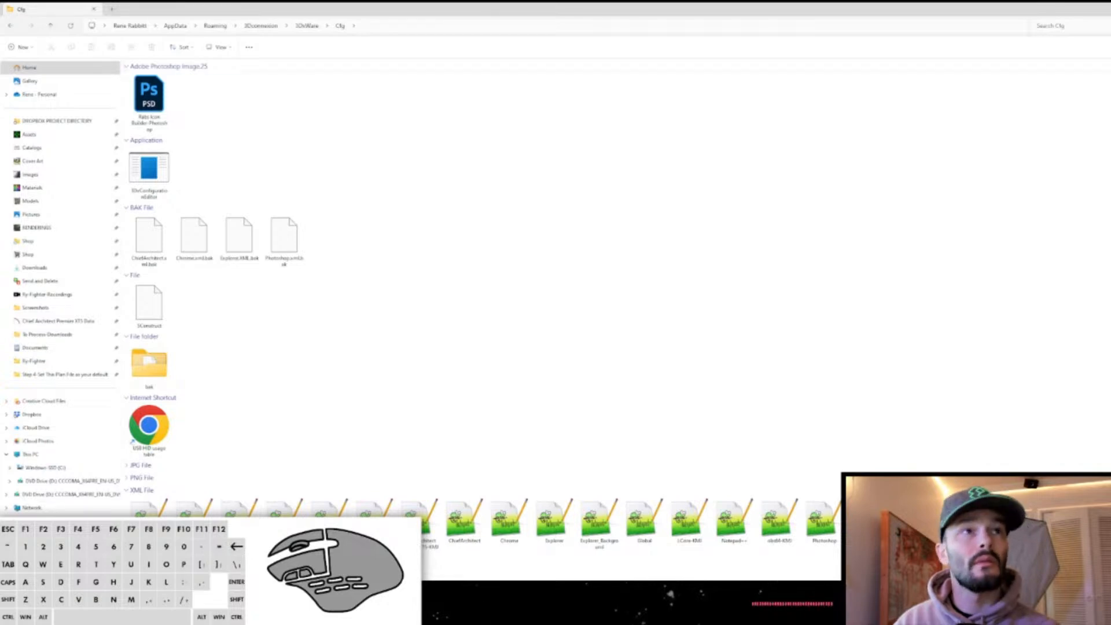
Switch to Twinmotion and select the house's garage door in the viewport.
{"action": "key", "text": "super+Down"}
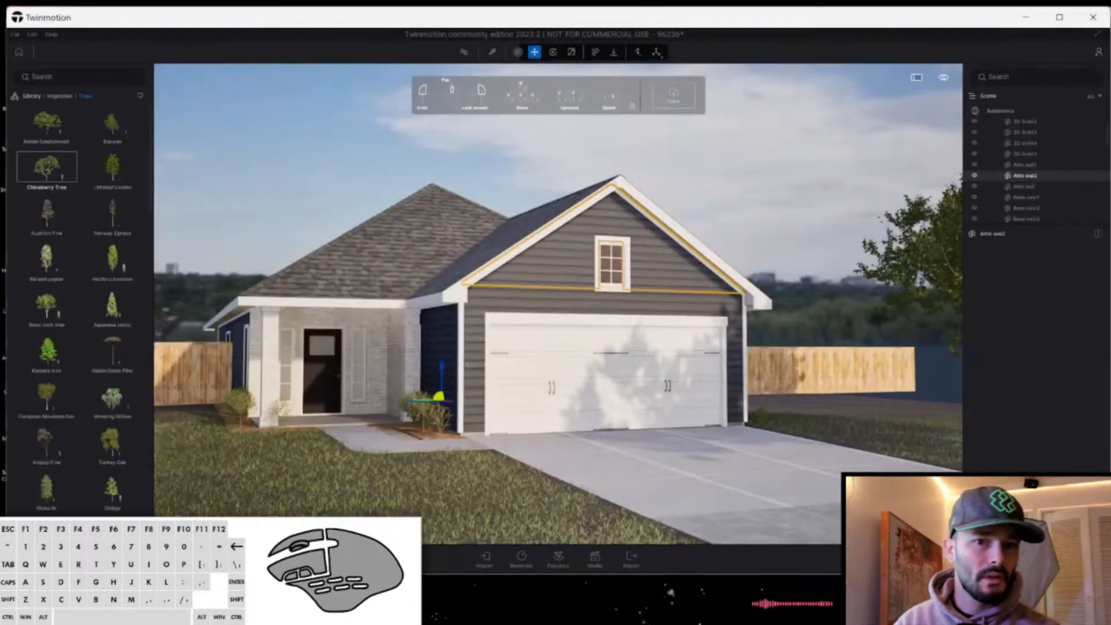
{"action": "left_click", "coordinate": [683, 613]}
{"action": "left_click", "coordinate": [682, 613]}
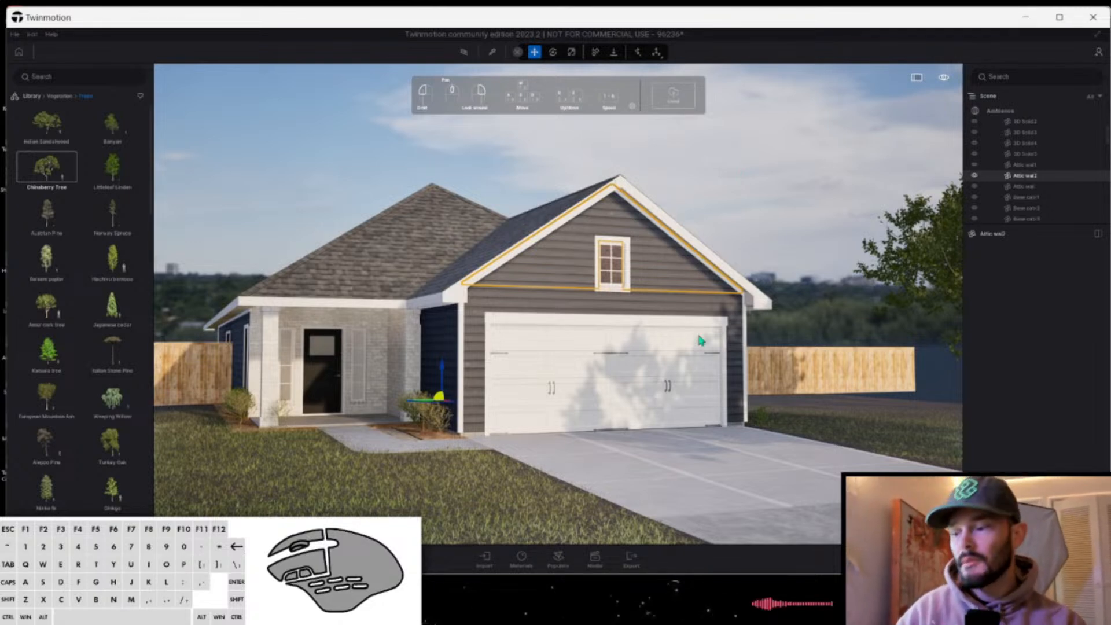
{"action": "left_click", "coordinate": [654, 320]}
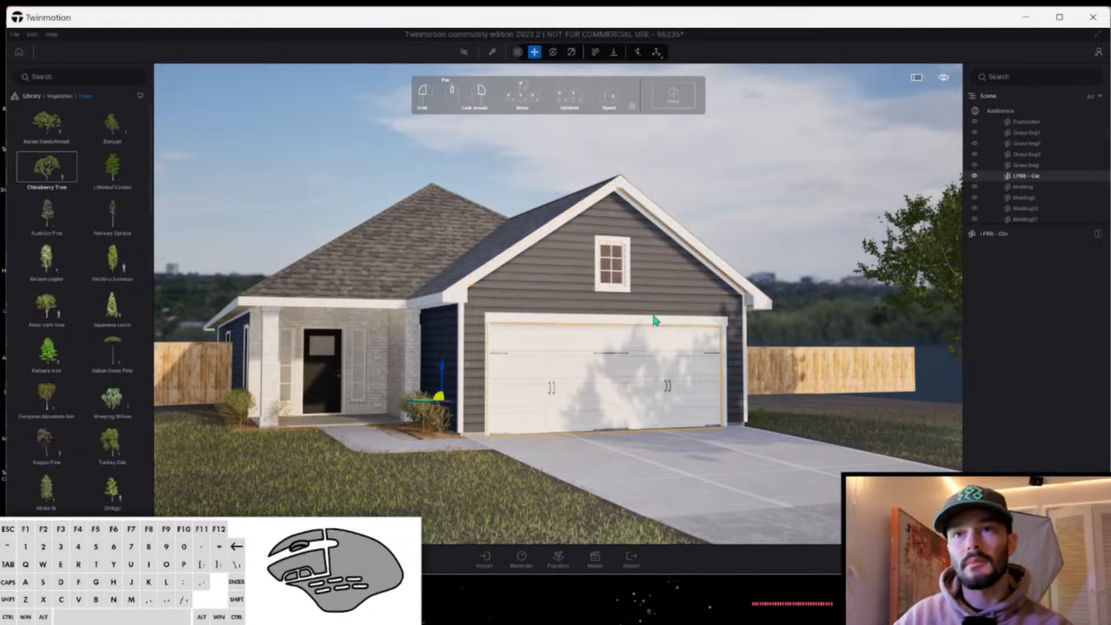
{"action": "right_click", "coordinate": [653, 316]}
{"action": "left_click", "coordinate": [653, 316]}
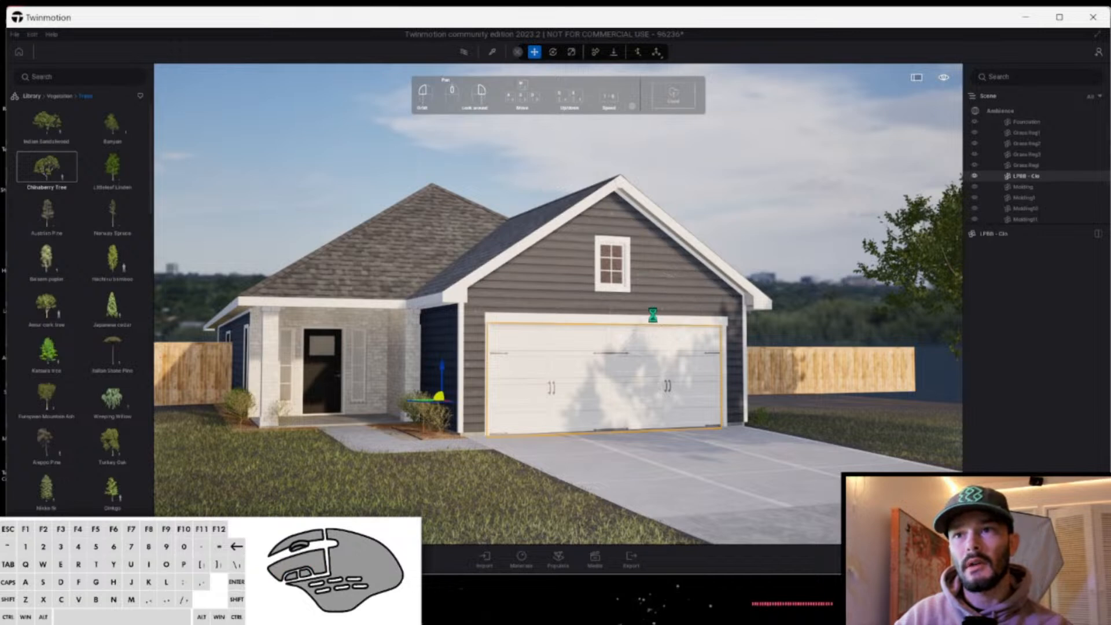
{"action": "right_click", "coordinate": [654, 320]}
{"action": "left_click", "coordinate": [654, 319]}
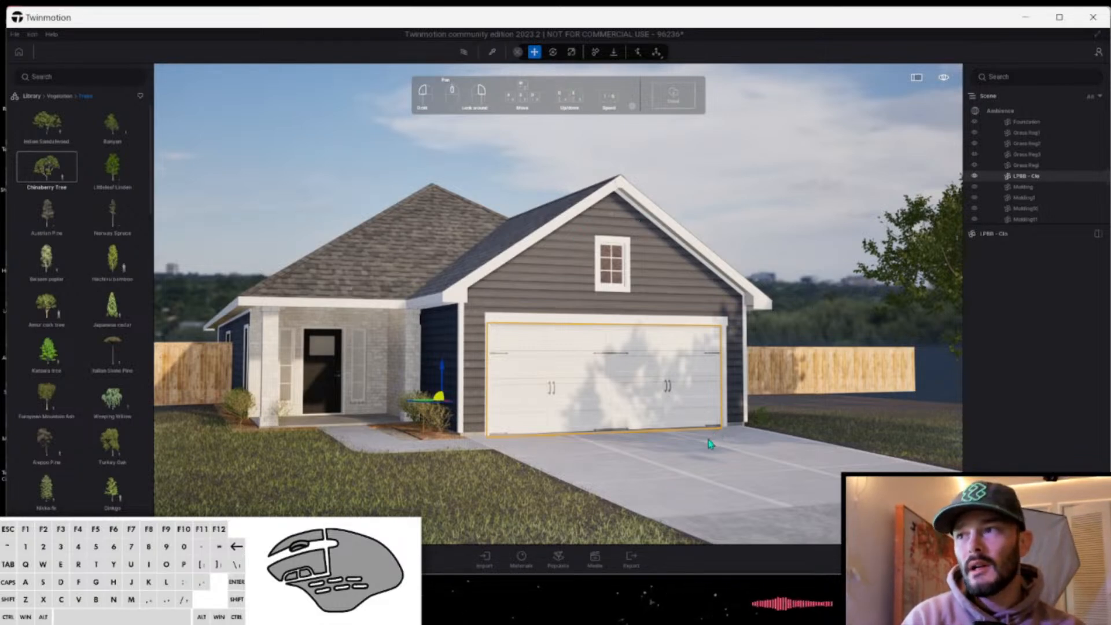
Switch back to the Cfg folder in File Explorer and open the Twinmotion XML holding the custom button settings in Notepad++.
{"action": "mouse_move", "coordinate": [626, 596]}
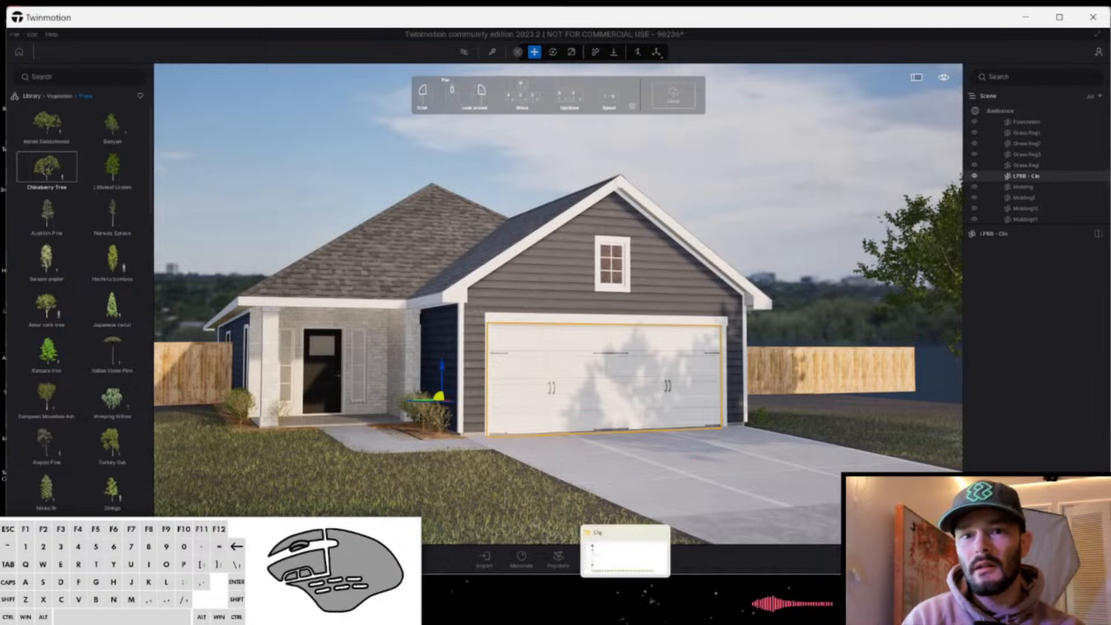
{"action": "left_click", "coordinate": [625, 552]}
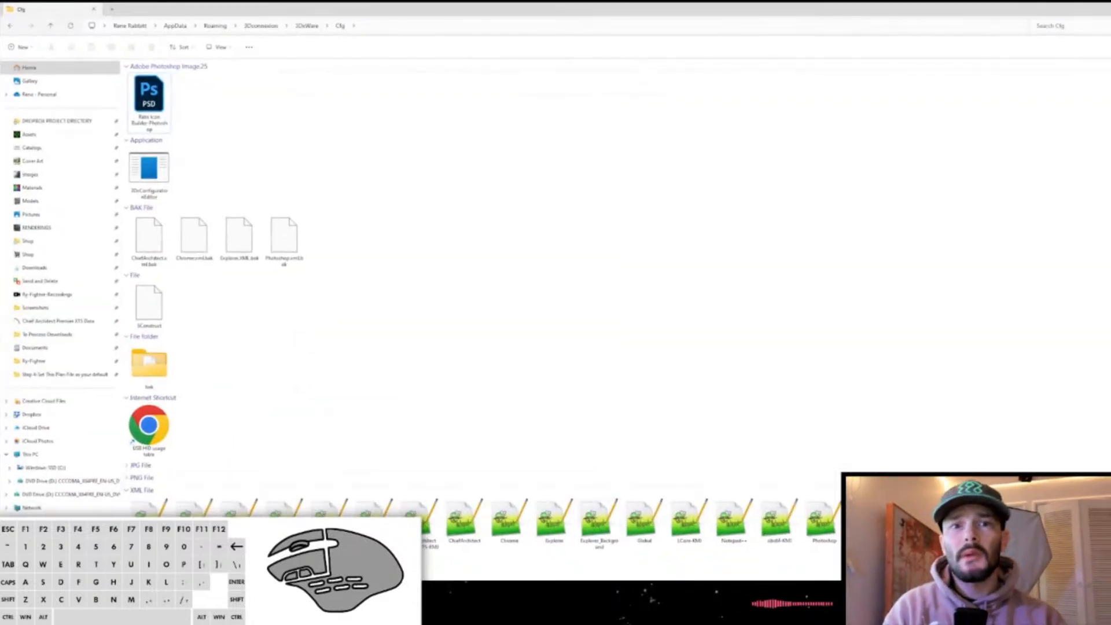
{"action": "double_click", "coordinate": [959, 520]}
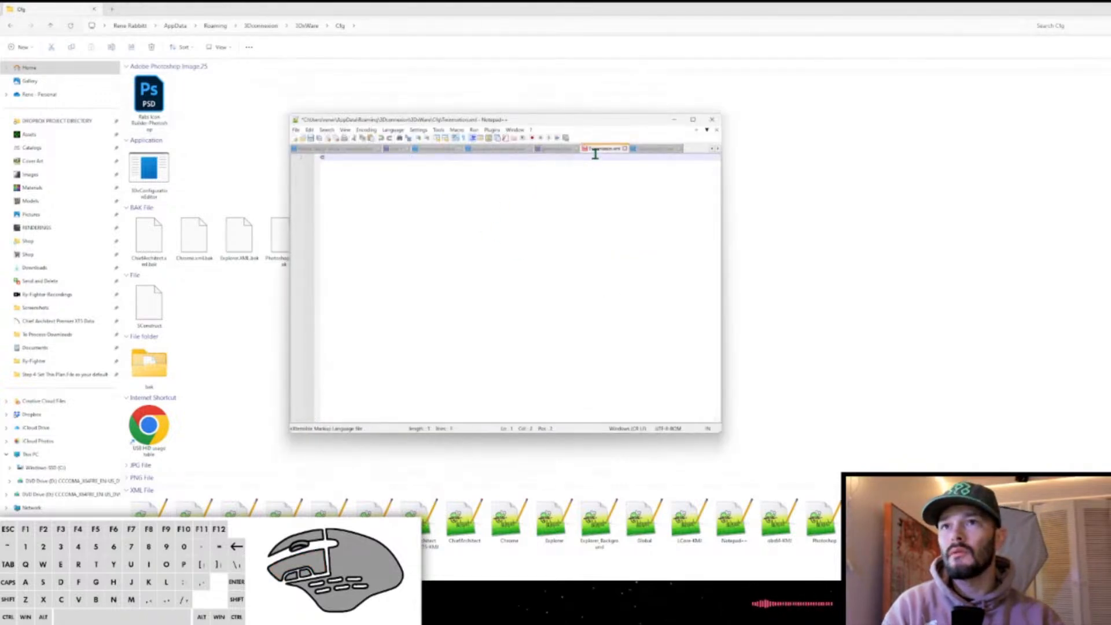
Close the nearly empty Twinmotion.xml in Notepad++ without saving its changes.
{"action": "left_click", "coordinate": [309, 130]}
{"action": "left_click", "coordinate": [490, 214]}
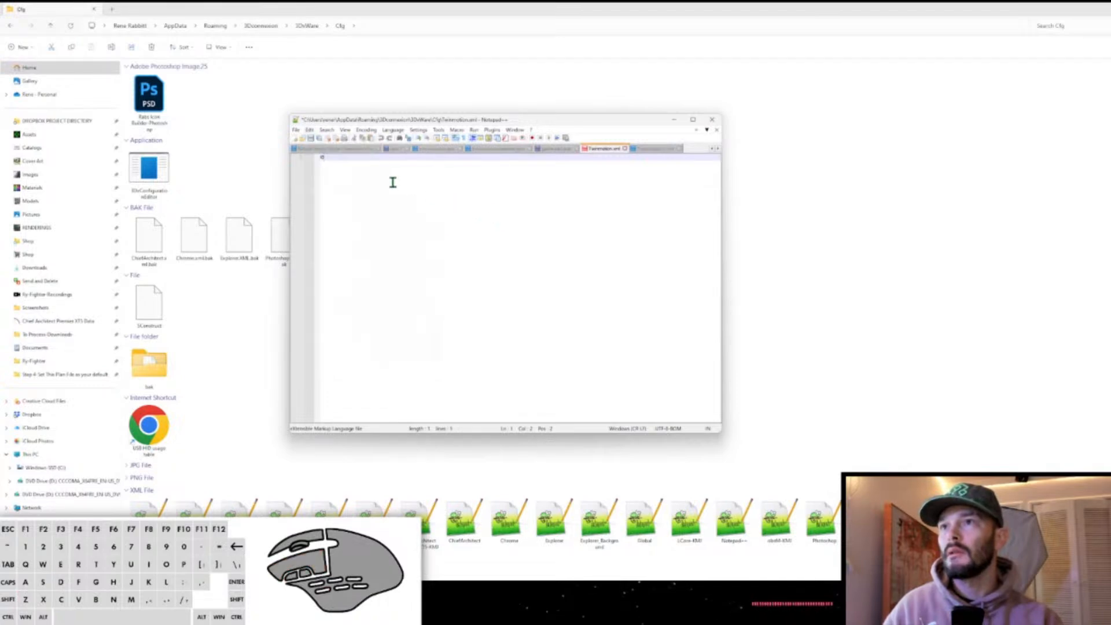
{"action": "left_click", "coordinate": [345, 166]}
{"action": "left_click", "coordinate": [335, 162]}
{"action": "double_click", "coordinate": [334, 162]}
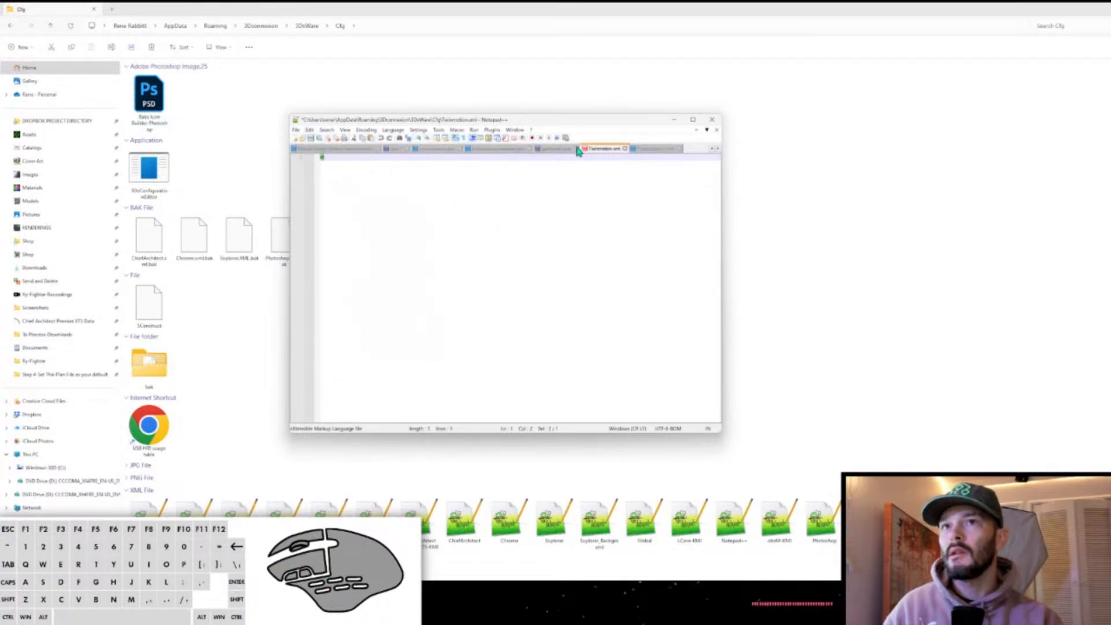
{"action": "left_click", "coordinate": [624, 149]}
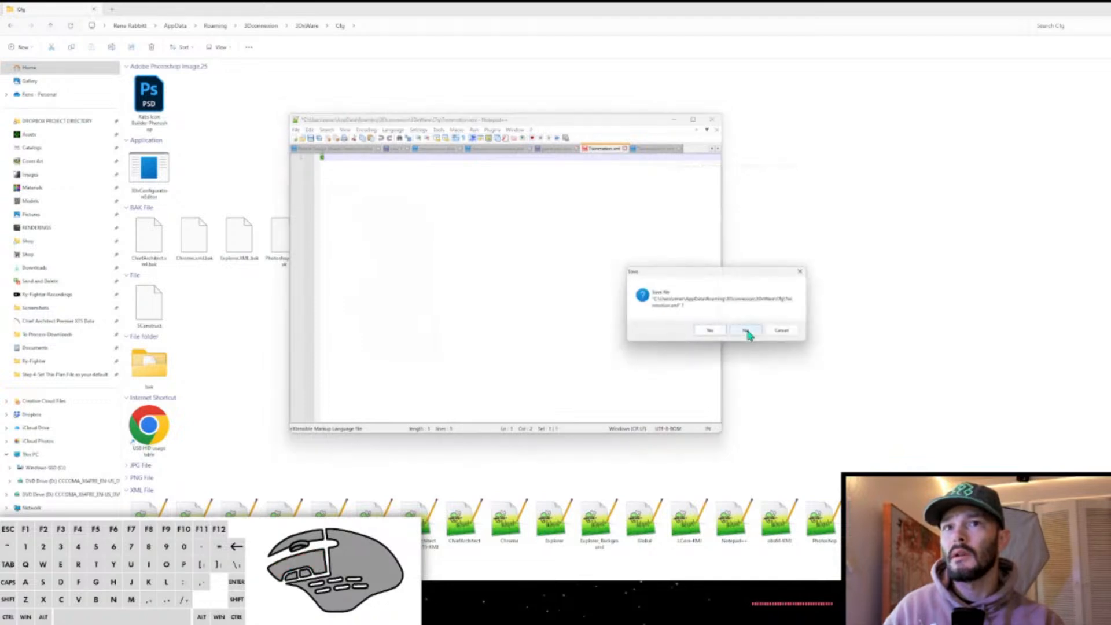
{"action": "left_click", "coordinate": [746, 330]}
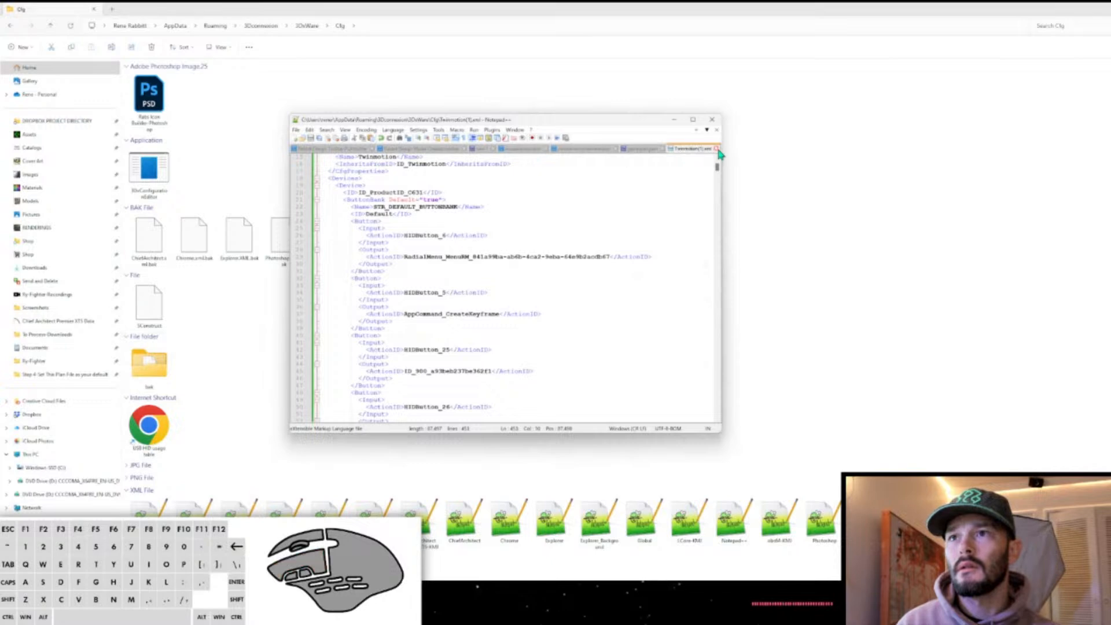
Open the other Twinmotion XML from the Cfg folder, maximize Notepad++, and highlight its Signature block containing the executable name.
{"action": "scroll", "coordinate": [533, 220], "scroll_direction": "up", "scroll_amount": 5}
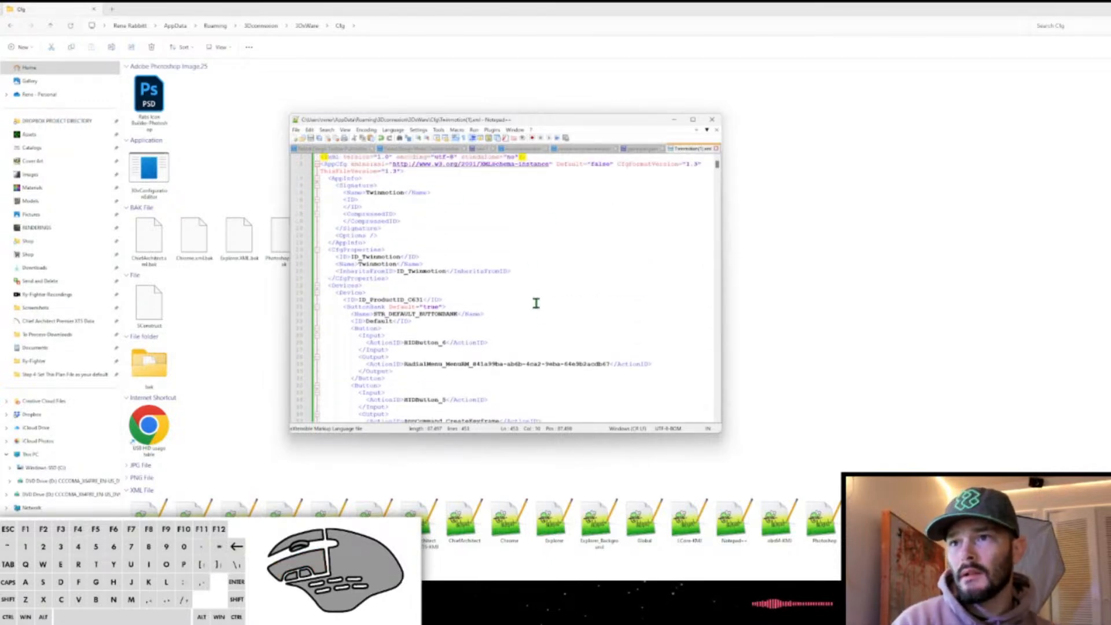
{"action": "double_click", "coordinate": [1004, 521]}
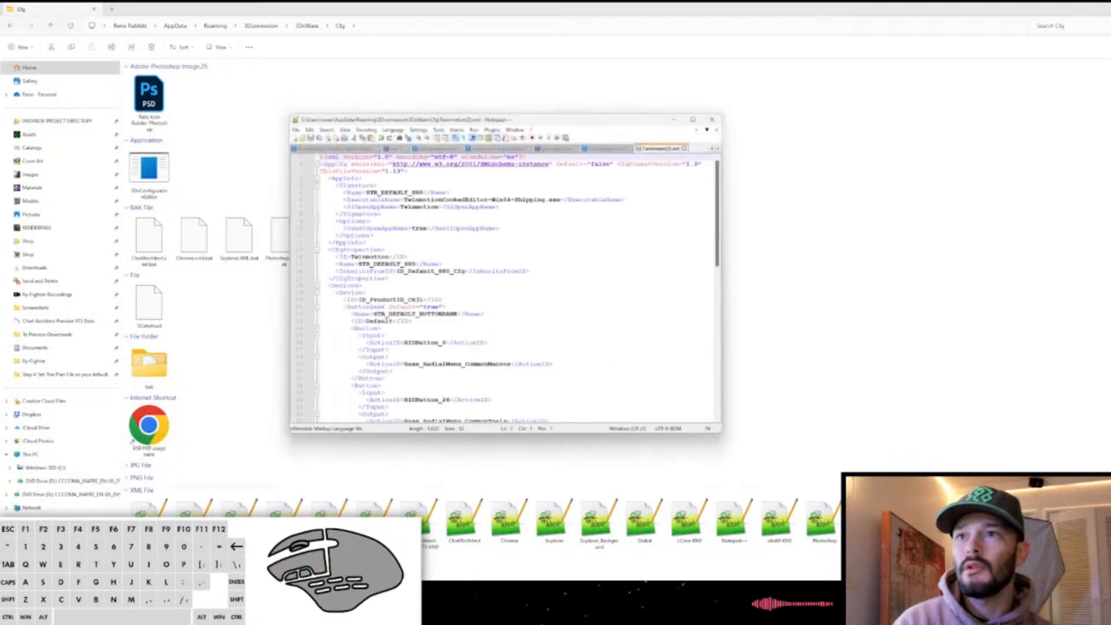
{"action": "left_click_drag", "start_coordinate": [624, 122], "coordinate": [686, 77]}
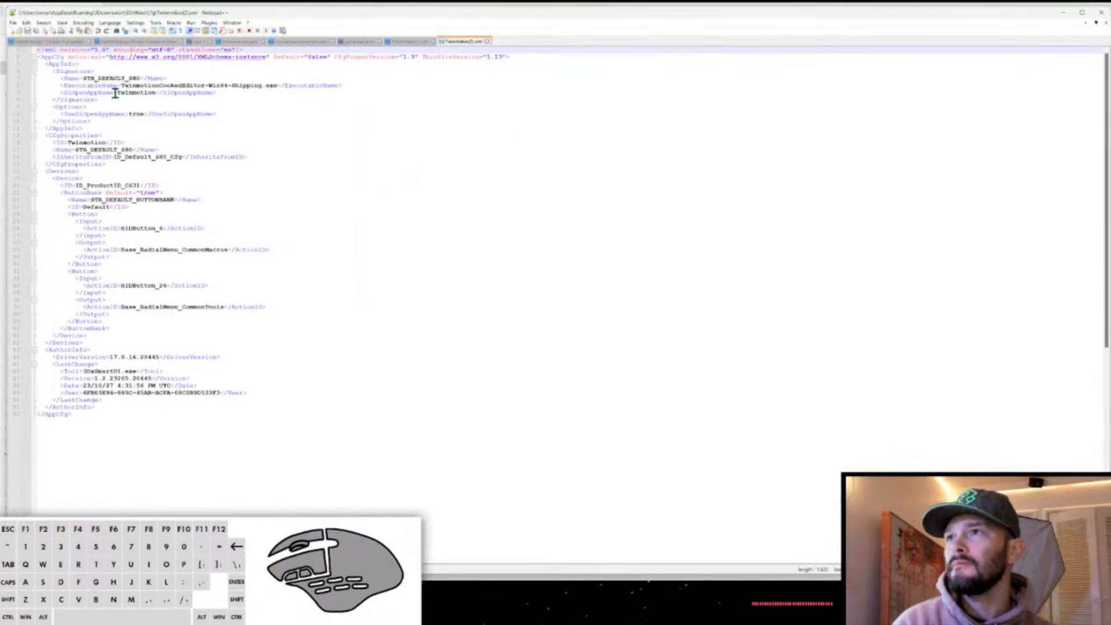
{"action": "left_click", "coordinate": [53, 70]}
{"action": "left_click_drag", "start_coordinate": [52, 70], "coordinate": [117, 99]}
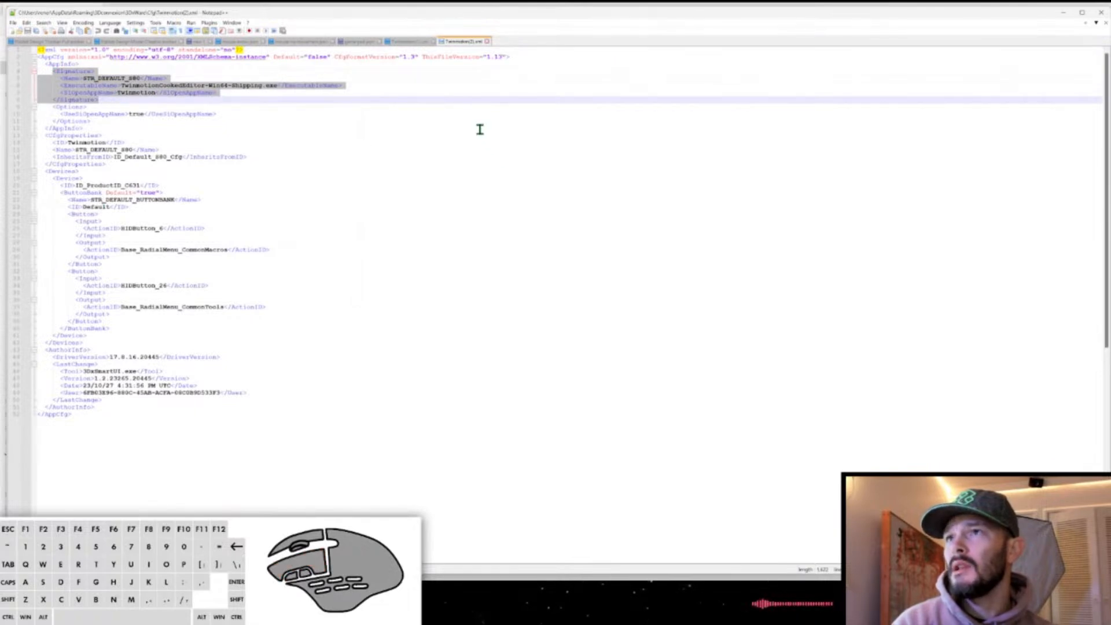
In the Twinmotion XML with the custom button settings, copy everything below the Signature block, from the Options line to the file's end.
{"action": "left_click", "coordinate": [411, 44]}
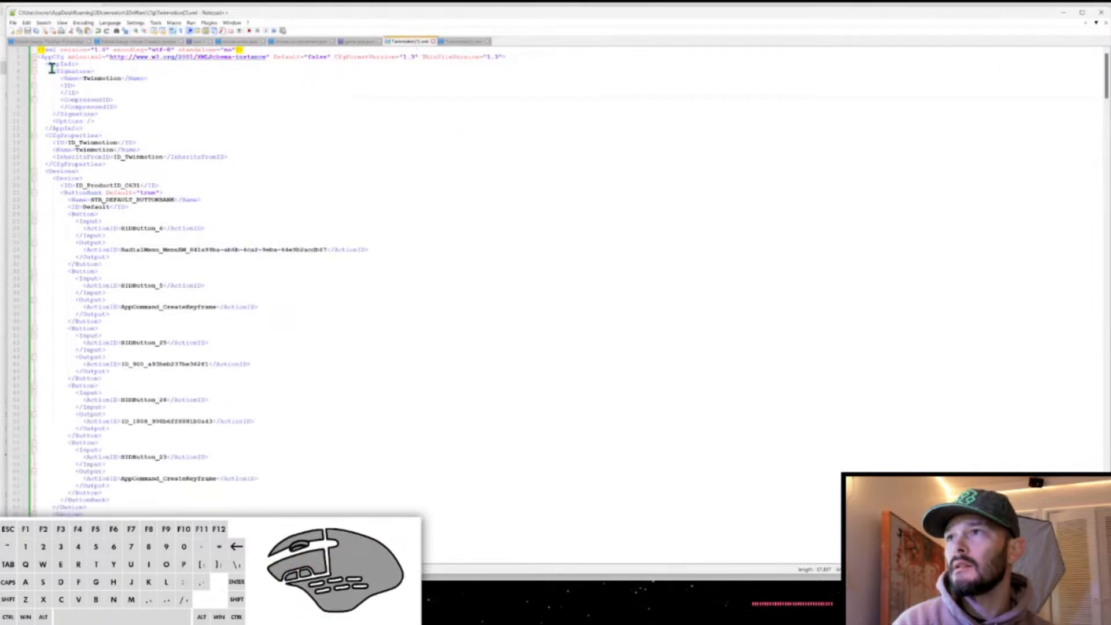
{"action": "left_click_drag", "start_coordinate": [104, 114], "coordinate": [39, 70]}
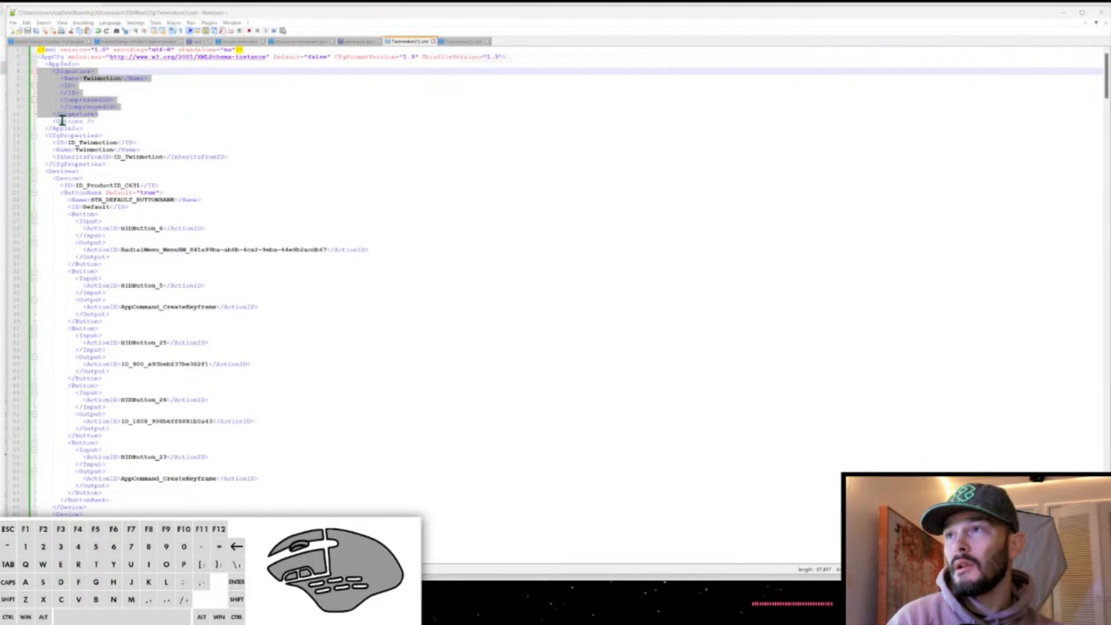
{"action": "left_click", "coordinate": [38, 121]}
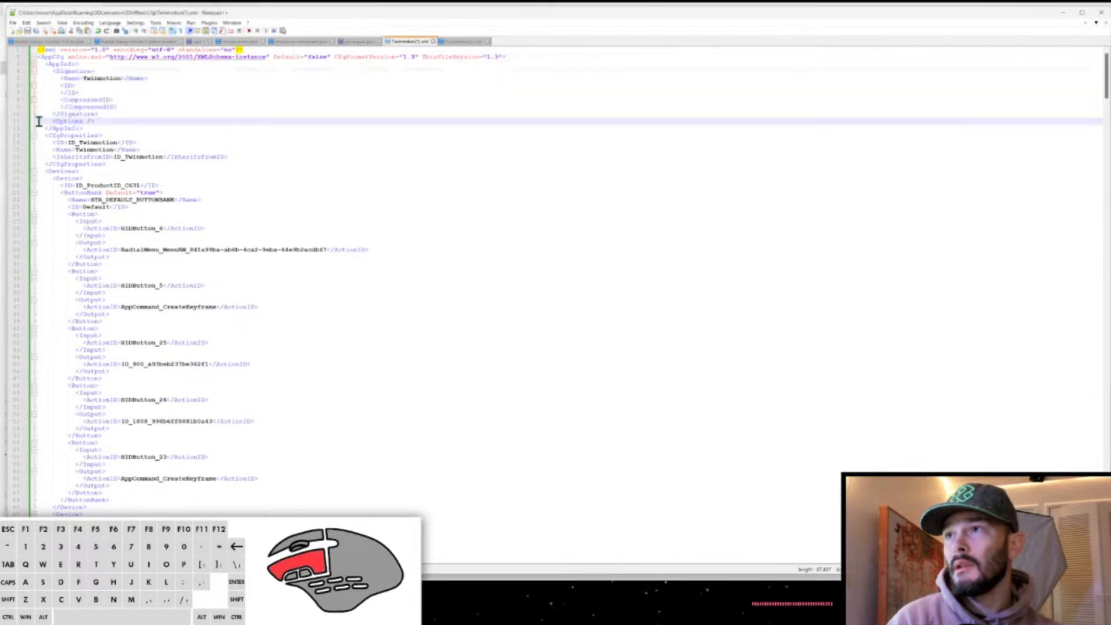
{"action": "key", "text": "ctrl+a"}
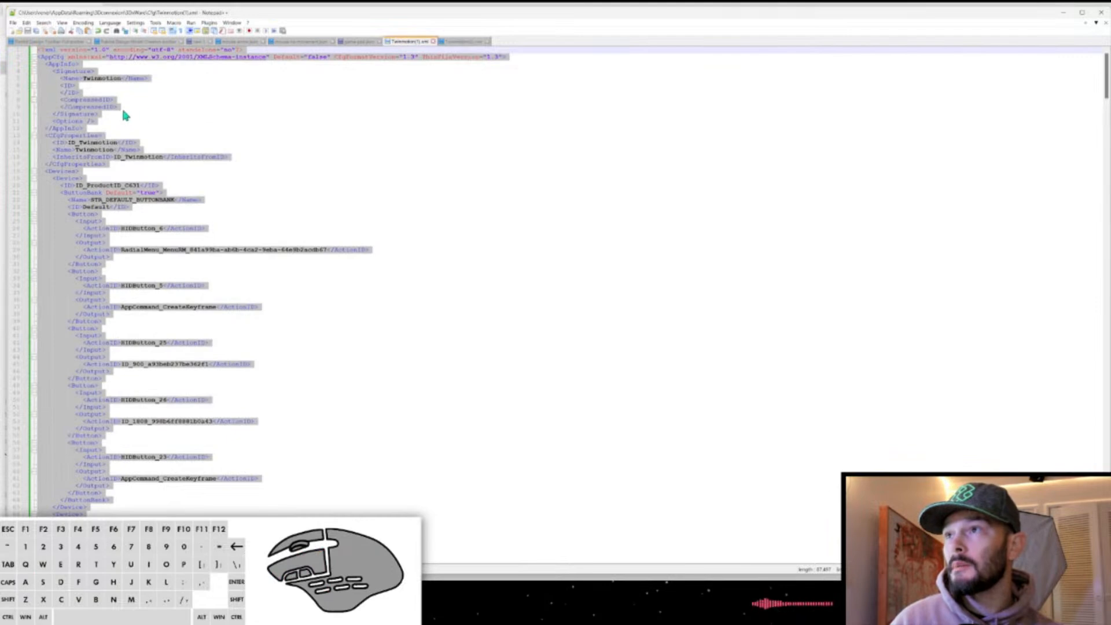
{"action": "left_click_drag", "start_coordinate": [110, 114], "coordinate": [21, 124], "text": "shift"}
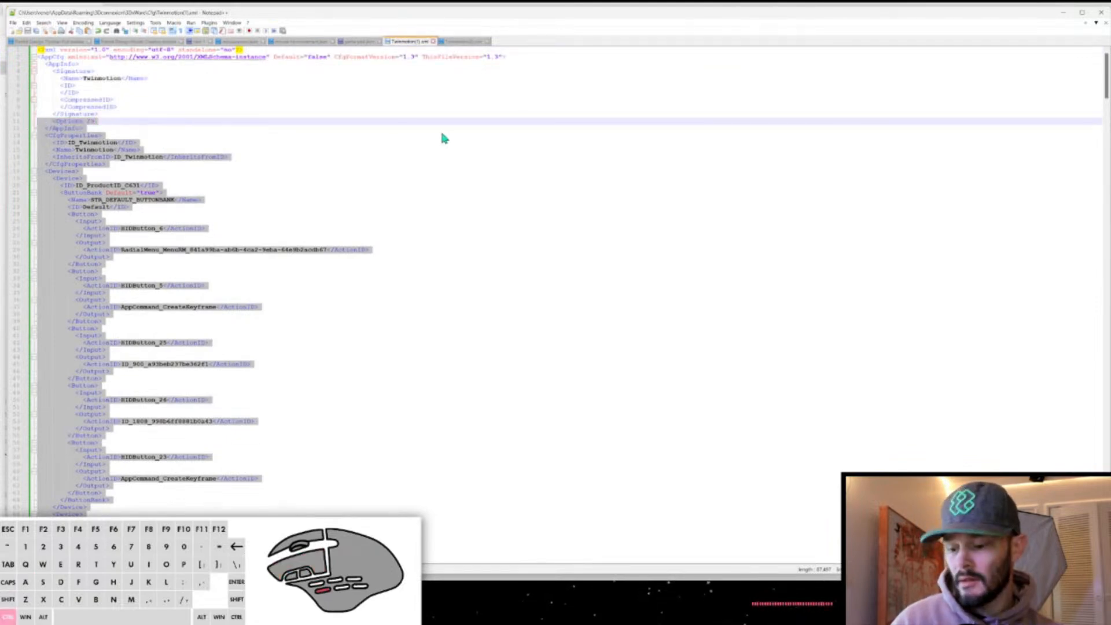
In the Twinmotion XML with the executable name, replace everything below the Signature block with the copied settings and save the file.
{"action": "left_click", "coordinate": [468, 42]}
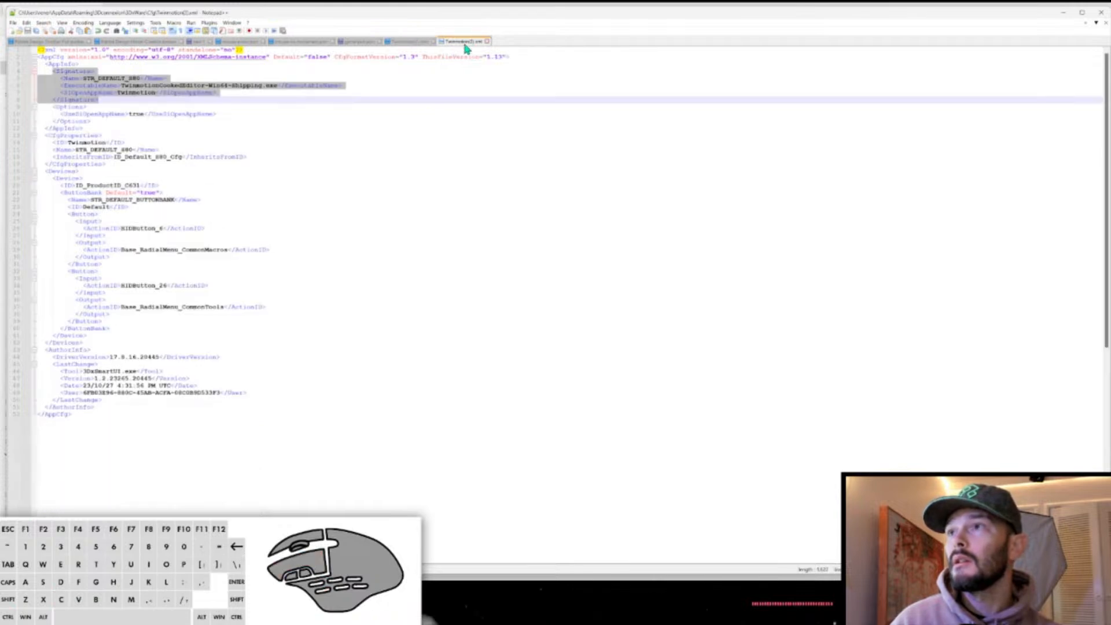
{"action": "mouse_move", "coordinate": [40, 107]}
{"action": "left_mouse_down"}
{"action": "mouse_move", "coordinate": [235, 161]}
{"action": "mouse_move", "coordinate": [426, 507]}
{"action": "left_mouse_up"}
{"action": "key", "text": "ctrl+v"}
{"action": "scroll", "coordinate": [397, 411], "scroll_direction": "up", "scroll_amount": 10}
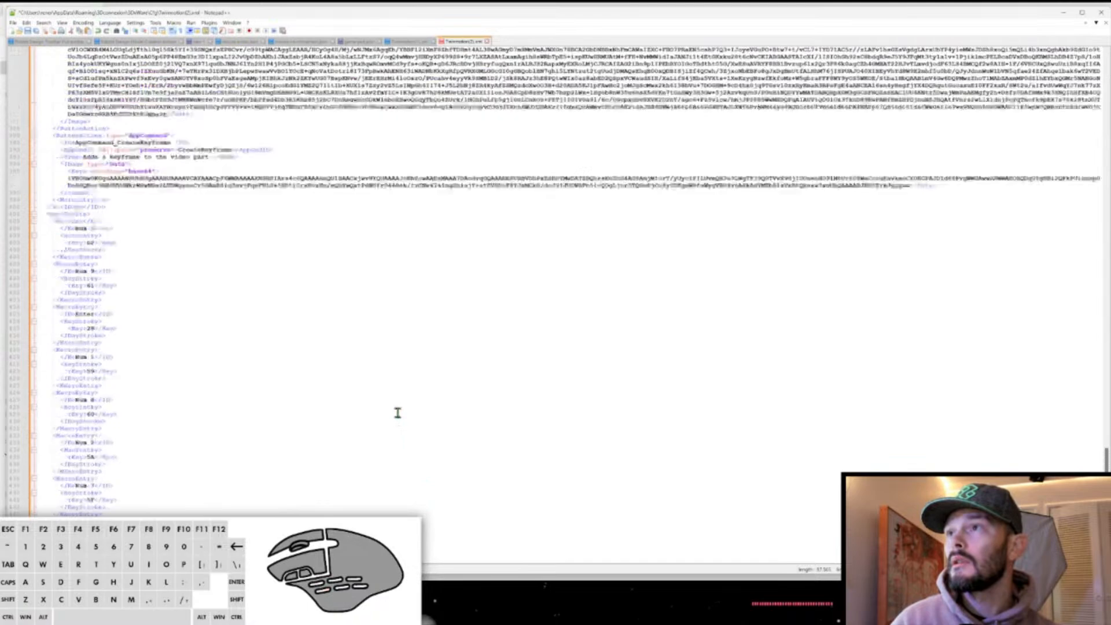
{"action": "scroll", "coordinate": [397, 411], "scroll_direction": "up", "scroll_amount": 15}
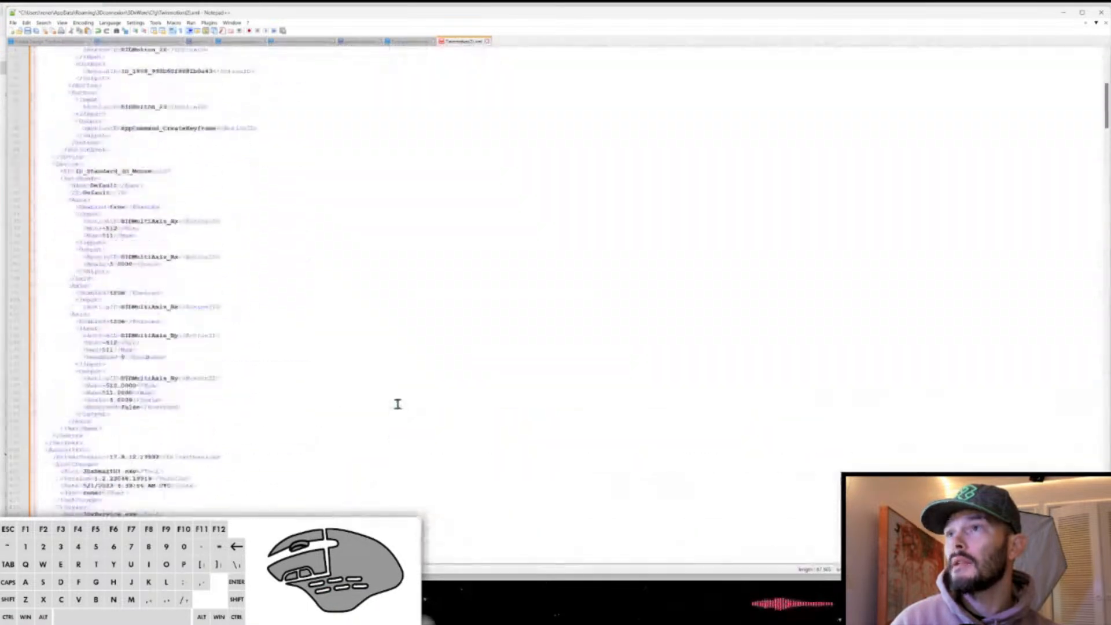
{"action": "left_click", "coordinate": [27, 31]}
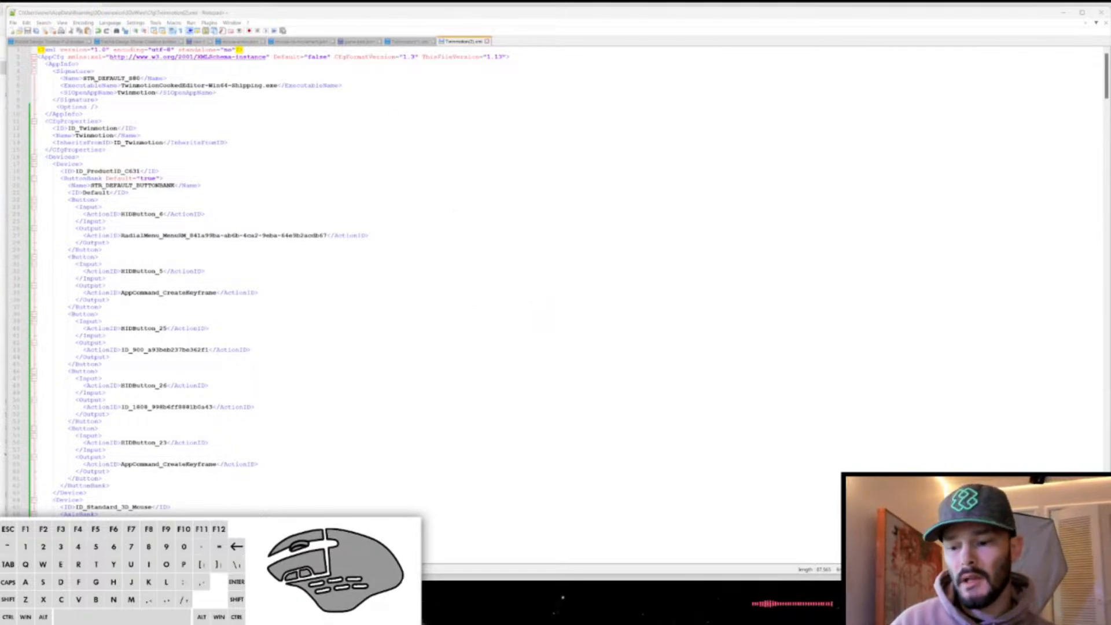
Minimize Notepad++, restore the Cfg folder window to a smaller size, and select the source Twinmotion XML file.
{"action": "left_click", "coordinate": [1063, 12]}
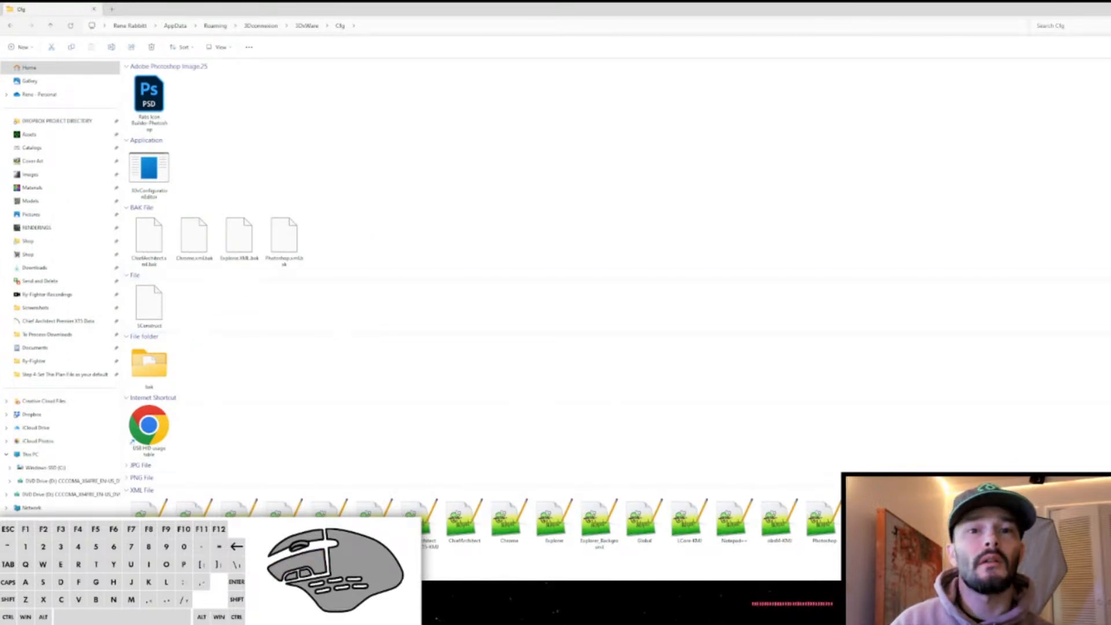
{"action": "left_click_drag", "start_coordinate": [990, 15], "coordinate": [491, 31]}
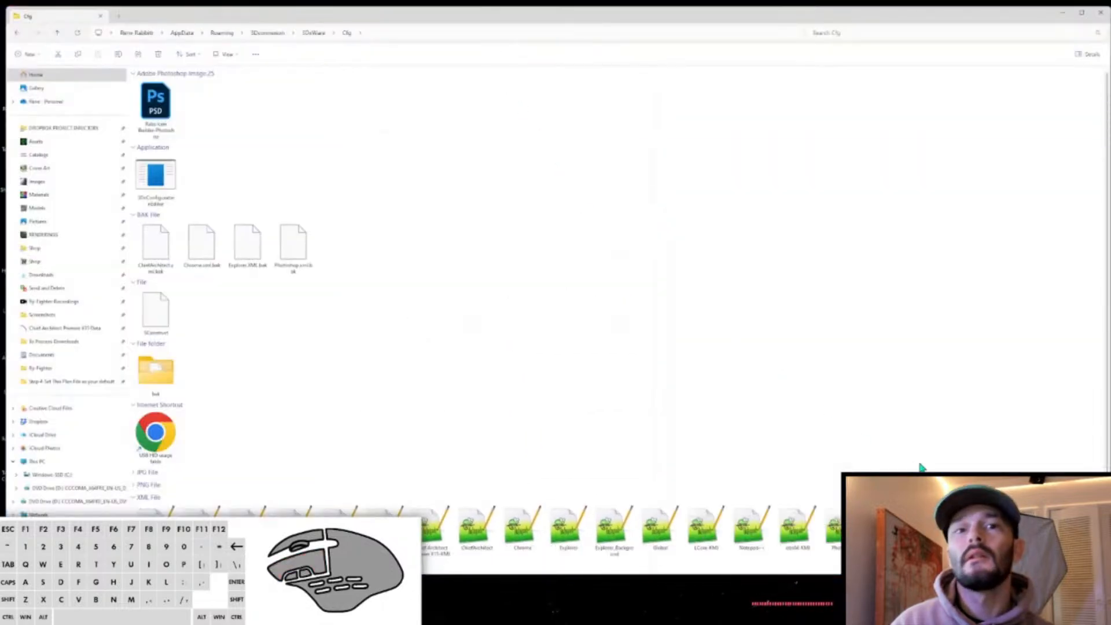
{"action": "scroll", "coordinate": [913, 467], "scroll_direction": "down", "scroll_amount": 1}
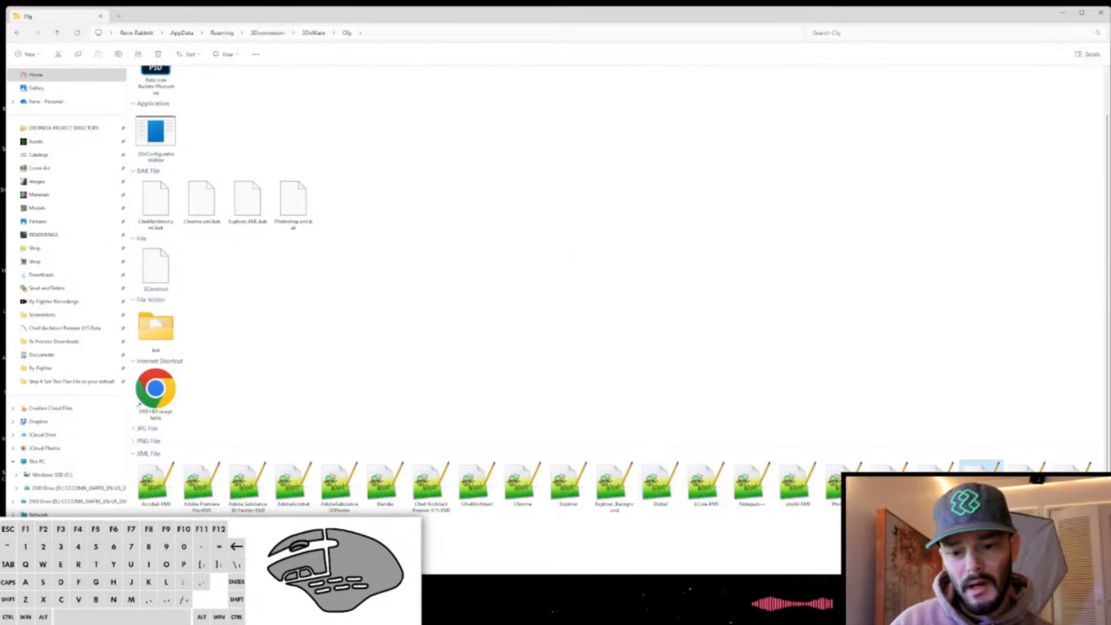
{"action": "left_click", "coordinate": [980, 489]}
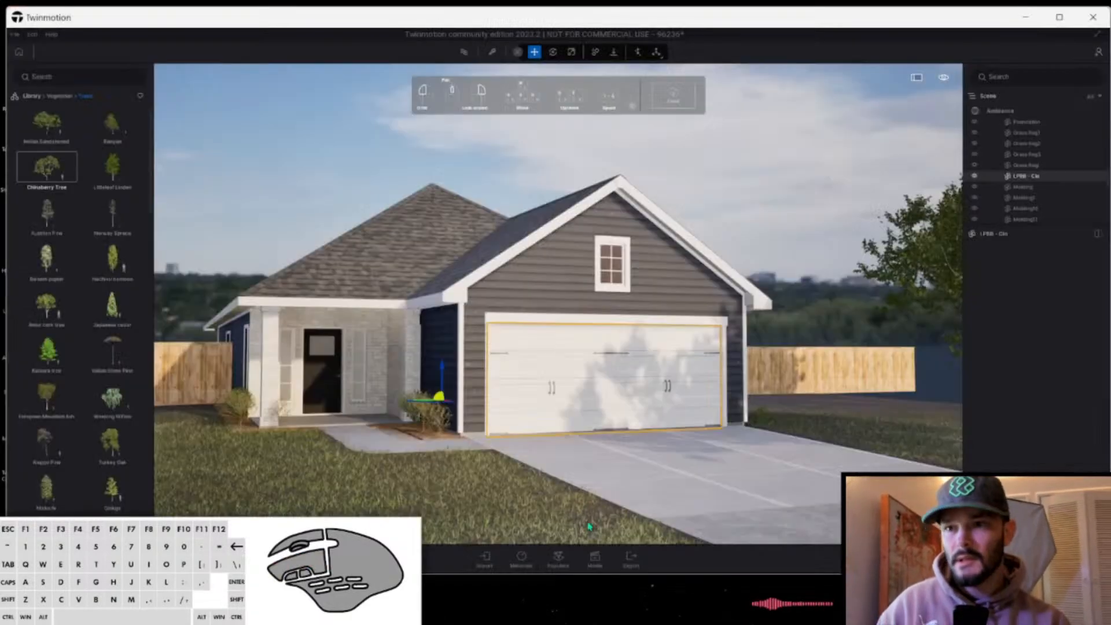
Switch to Twinmotion and test the custom 3D mouse settings by selecting front facade parts and moving the view around the house.
{"action": "left_click", "coordinate": [485, 369]}
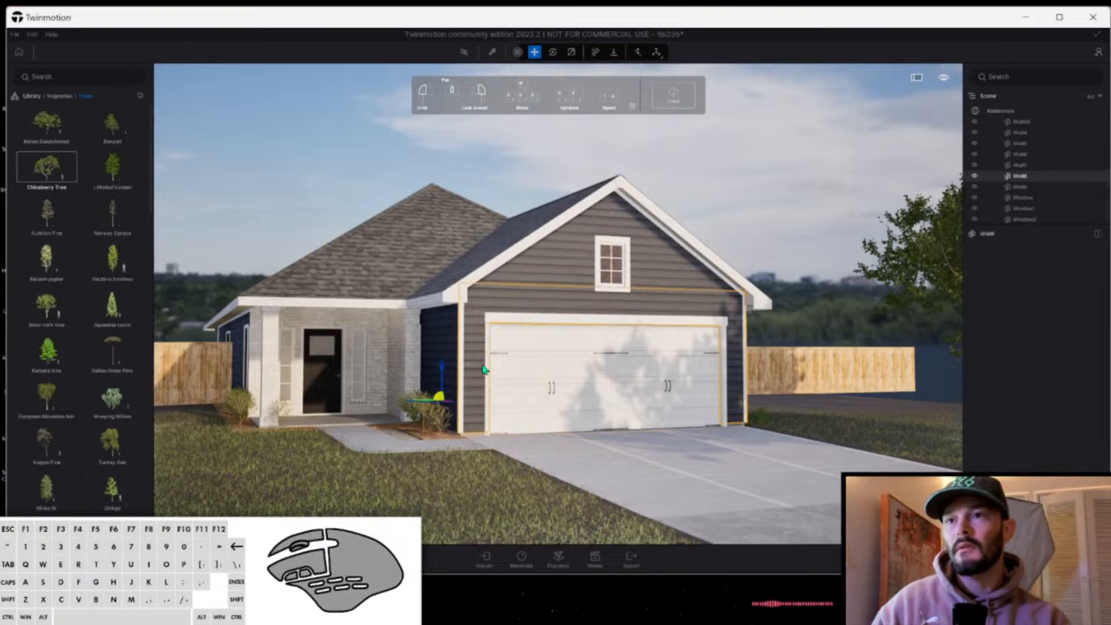
{"action": "left_click", "coordinate": [503, 323]}
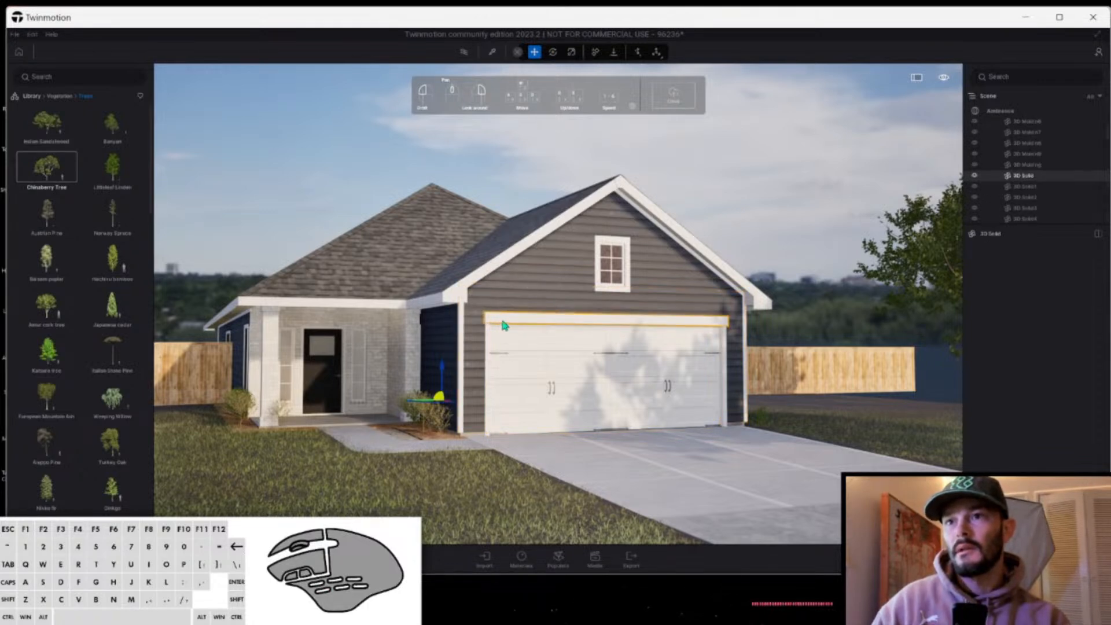
{"action": "left_click", "coordinate": [518, 347]}
{"action": "middle_click_drag", "start_coordinate": [518, 350], "coordinate": [545, 260]}
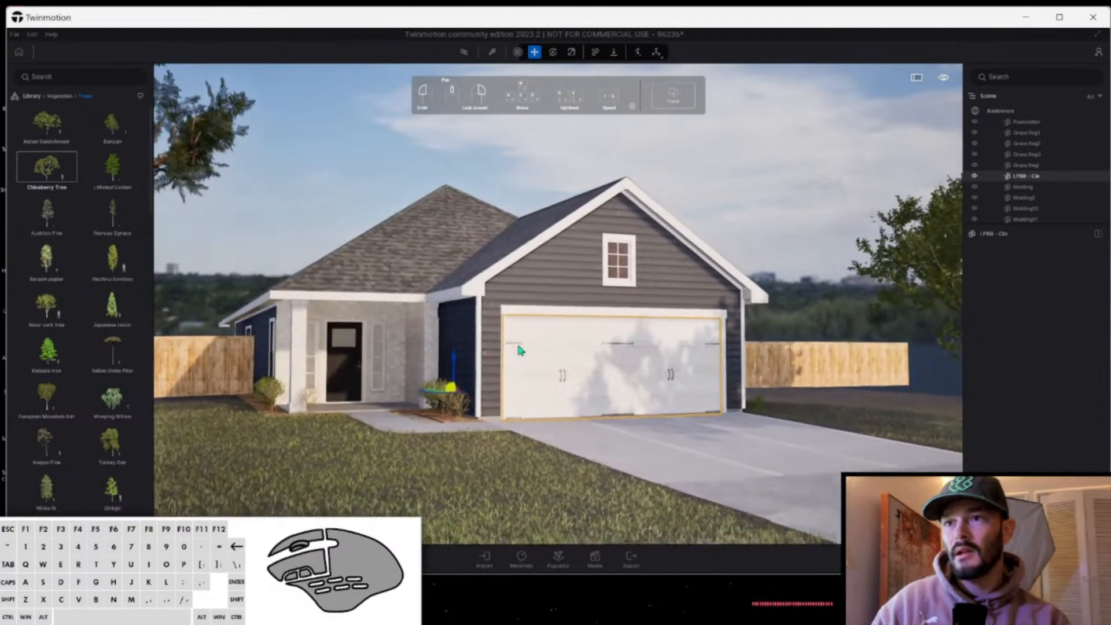
{"action": "mouse_move", "coordinate": [518, 350]}
{"action": "middle_mouse_down"}
{"action": "mouse_move", "coordinate": [511, 330]}
{"action": "mouse_move", "coordinate": [524, 311]}
{"action": "mouse_move", "coordinate": [528, 383]}
{"action": "mouse_move", "coordinate": [517, 344]}
{"action": "mouse_move", "coordinate": [518, 360]}
{"action": "middle_mouse_up"}
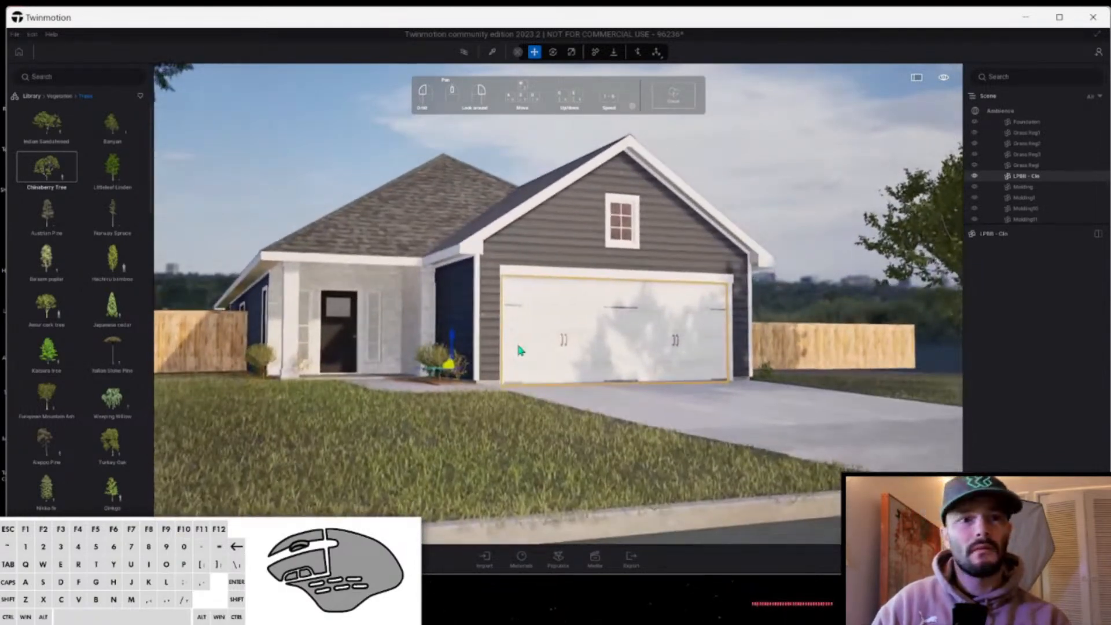
{"action": "scroll", "coordinate": [519, 350], "scroll_direction": "up", "scroll_amount": 1}
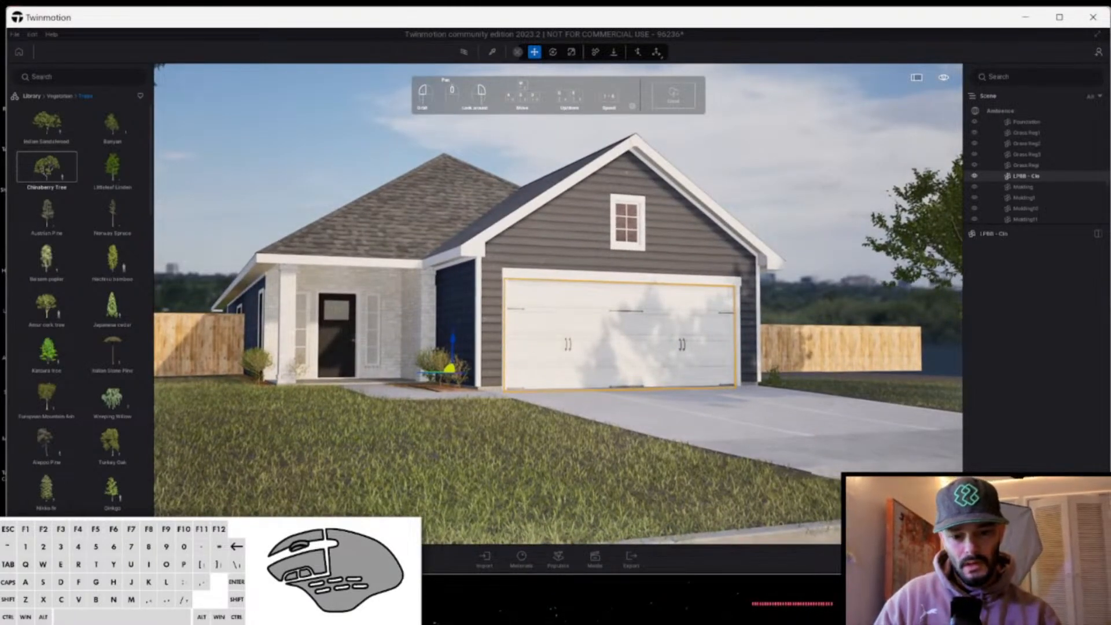
{"action": "scroll", "coordinate": [514, 362], "scroll_direction": "up", "scroll_amount": 1}
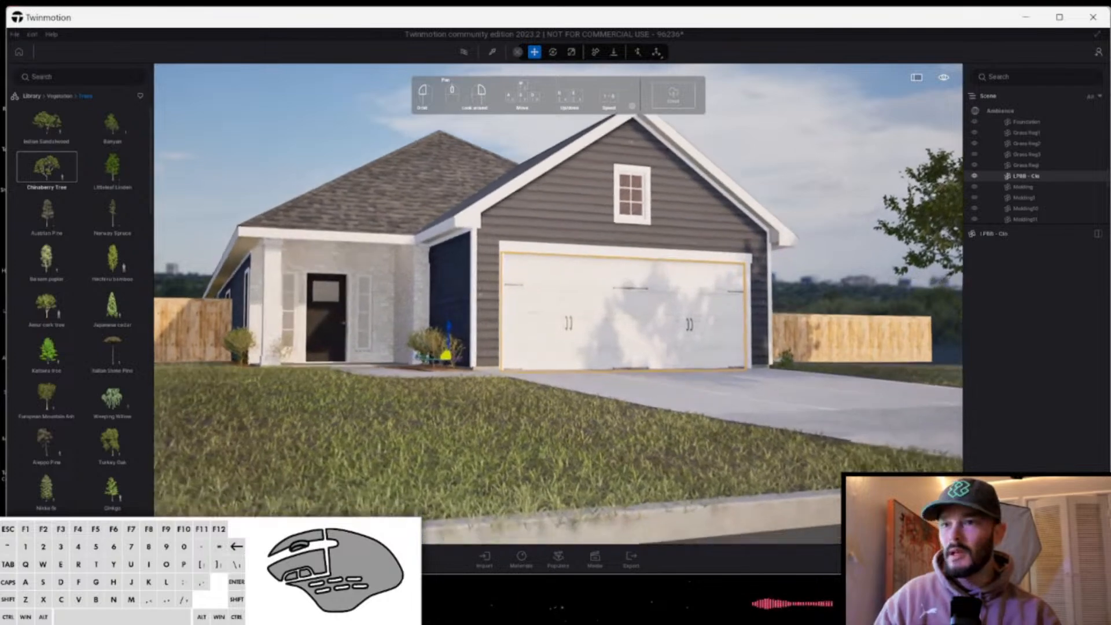
{"action": "scroll", "coordinate": [514, 362], "scroll_direction": "up", "scroll_amount": 1}
{"action": "scroll", "coordinate": [515, 361], "scroll_direction": "up", "scroll_amount": 1}
{"action": "middle_click_drag", "start_coordinate": [515, 361], "coordinate": [488, 369]}
{"action": "scroll", "coordinate": [502, 383], "scroll_direction": "down", "scroll_amount": 1}
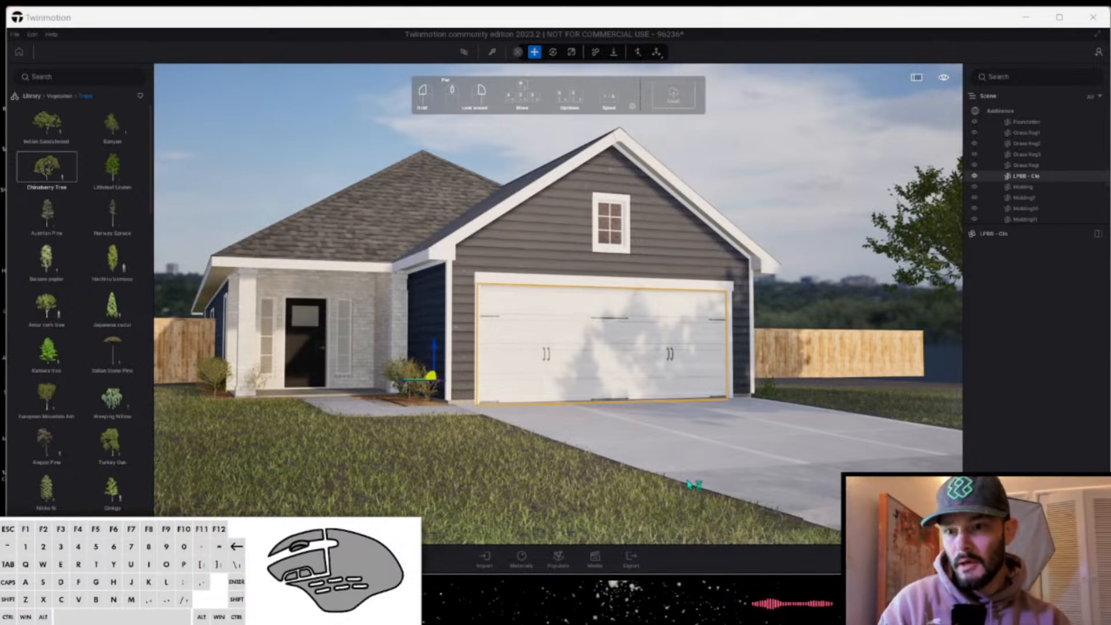
Bring the Cfg folder back to the front and copy the last Twinmotion XML file.
{"action": "mouse_move", "coordinate": [624, 589]}
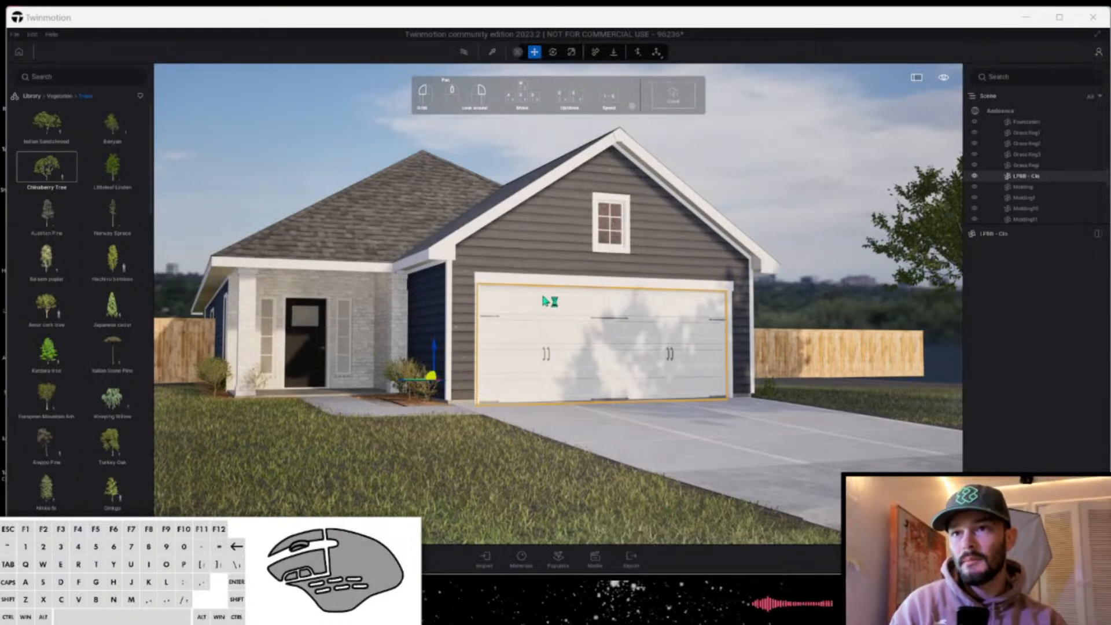
{"action": "left_click", "coordinate": [625, 589]}
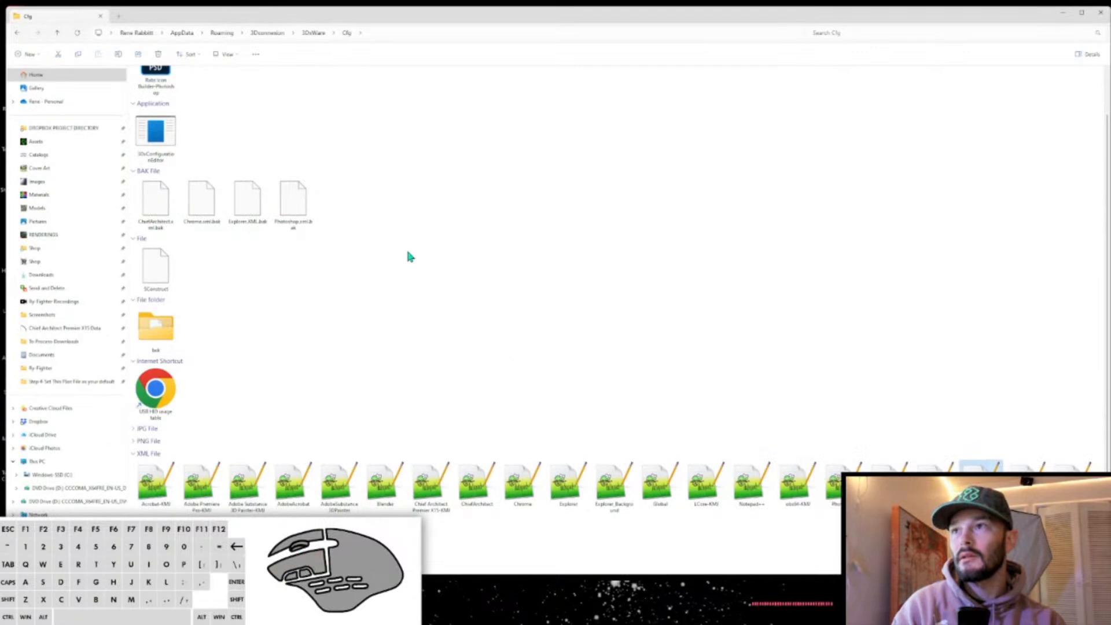
{"action": "left_click", "coordinate": [293, 536]}
{"action": "left_click", "coordinate": [1026, 485], "text": "ctrl"}
{"action": "left_click", "coordinate": [1073, 485], "text": "ctrl"}
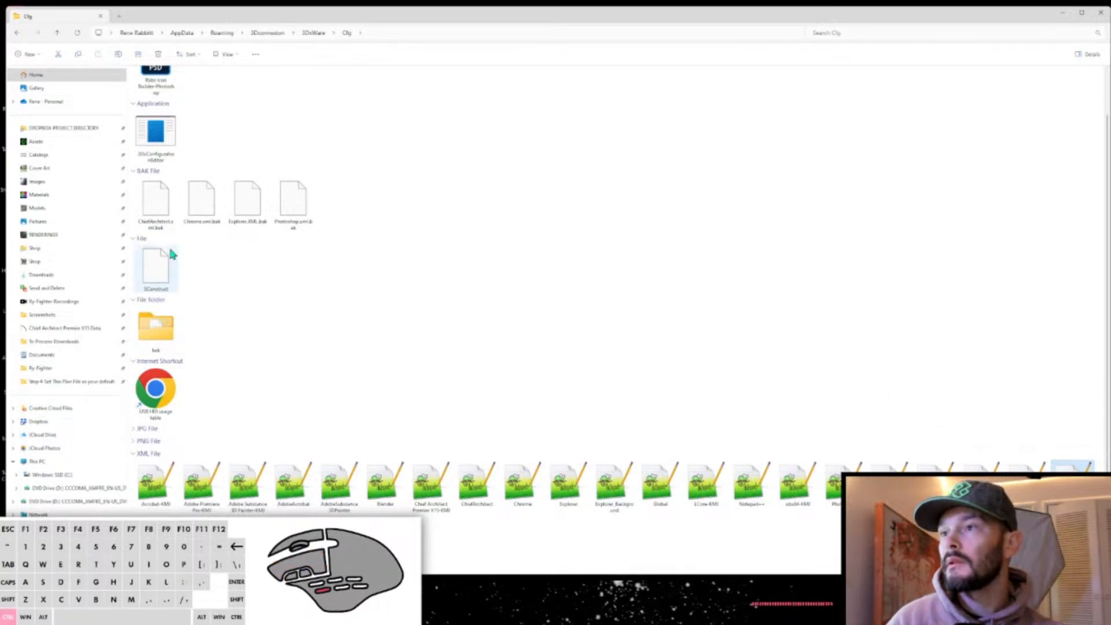
{"action": "left_click", "coordinate": [413, 202]}
Open a second, wider Explorer window, browse to the Hotkeys folder in Catalogs, and paste the Twinmotion XML there.
{"action": "key", "text": "ctrl+n"}
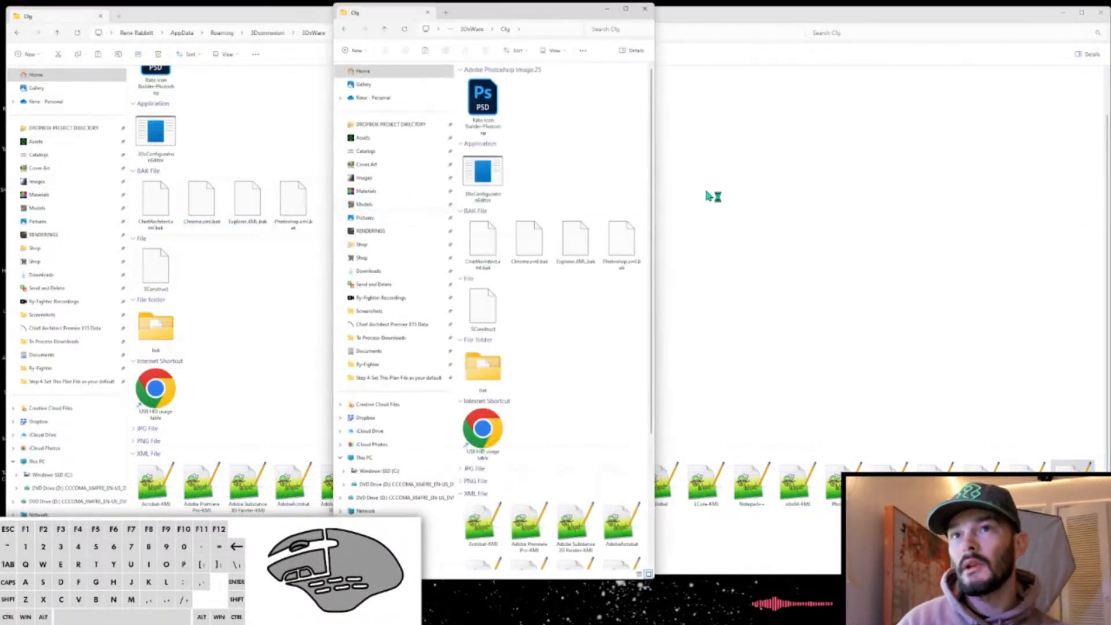
{"action": "left_click_drag", "start_coordinate": [654, 185], "coordinate": [978, 180]}
{"action": "left_click", "coordinate": [362, 151]}
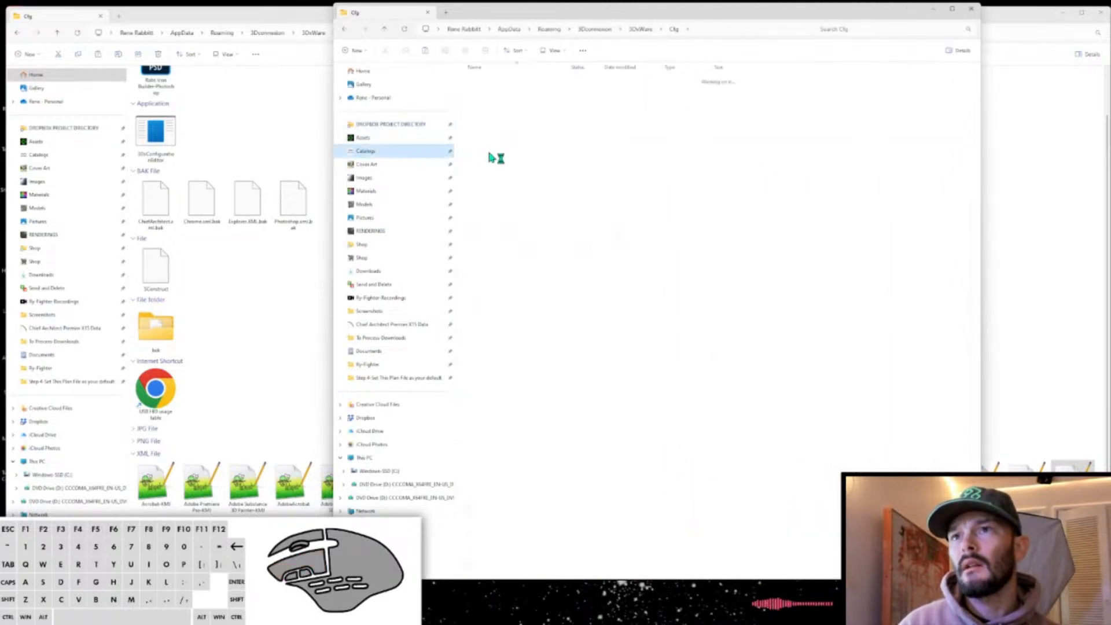
{"action": "left_click", "coordinate": [488, 120]}
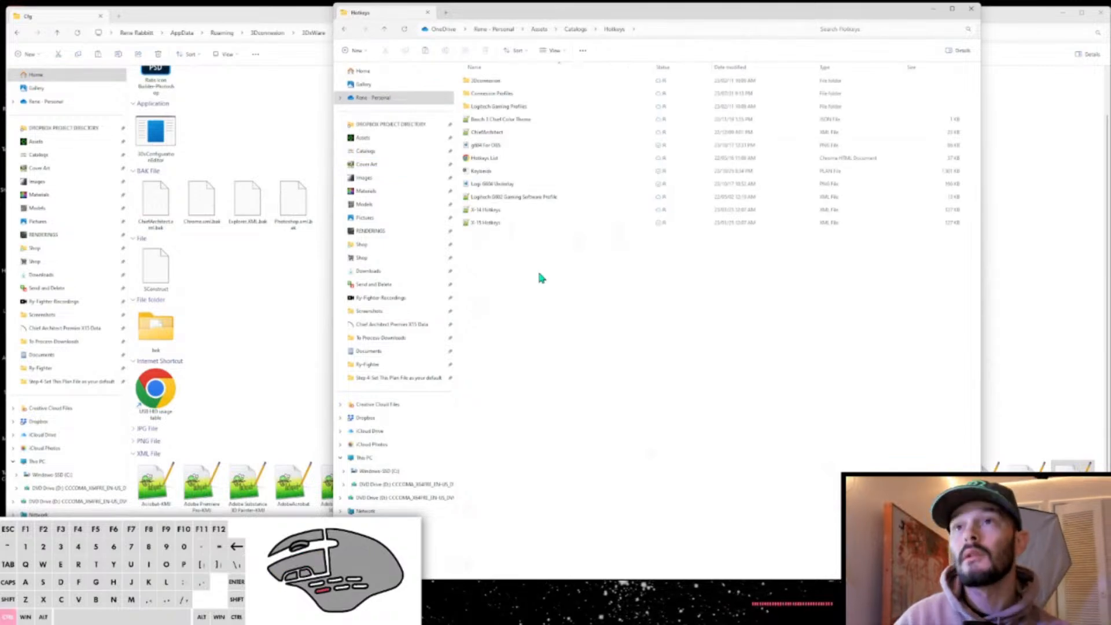
{"action": "key", "text": "ctrl+v"}
Select the Twinmotion XML files in the Cfg folder, close that window, and select the Twinmotion copy in Hotkeys.
{"action": "left_click", "coordinate": [300, 293]}
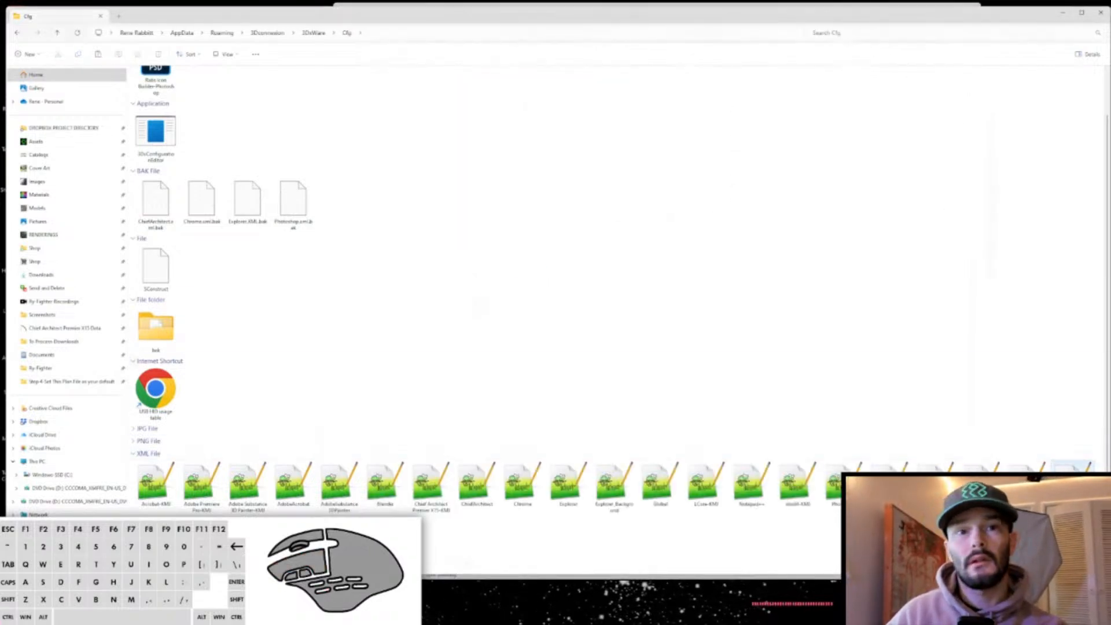
{"action": "left_click", "coordinate": [979, 486]}
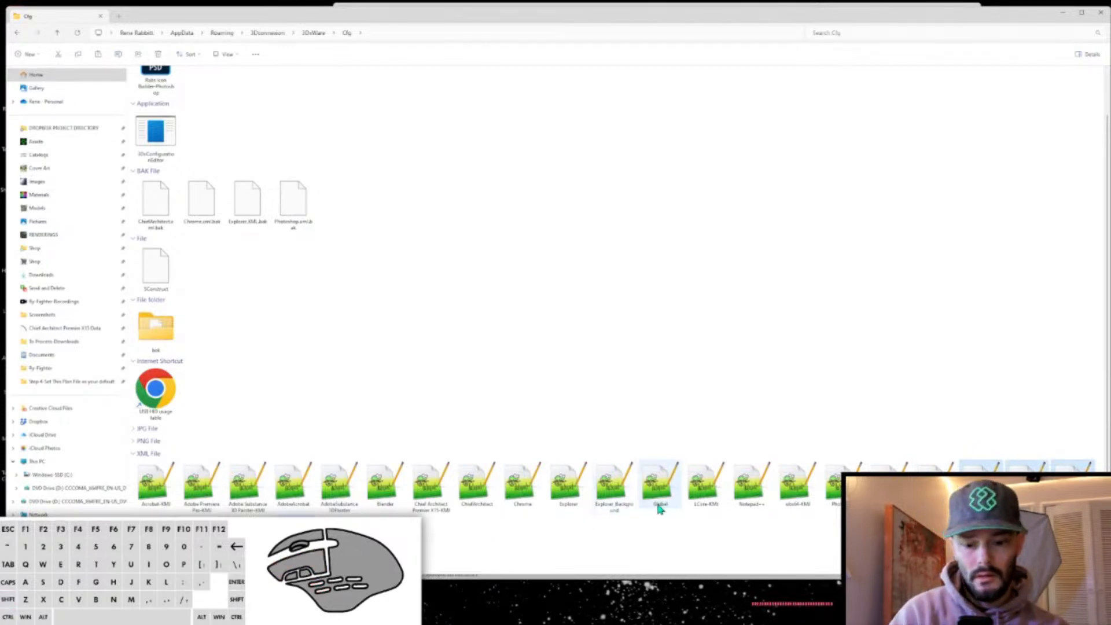
{"action": "scroll", "coordinate": [658, 500], "scroll_direction": "up", "scroll_amount": 1}
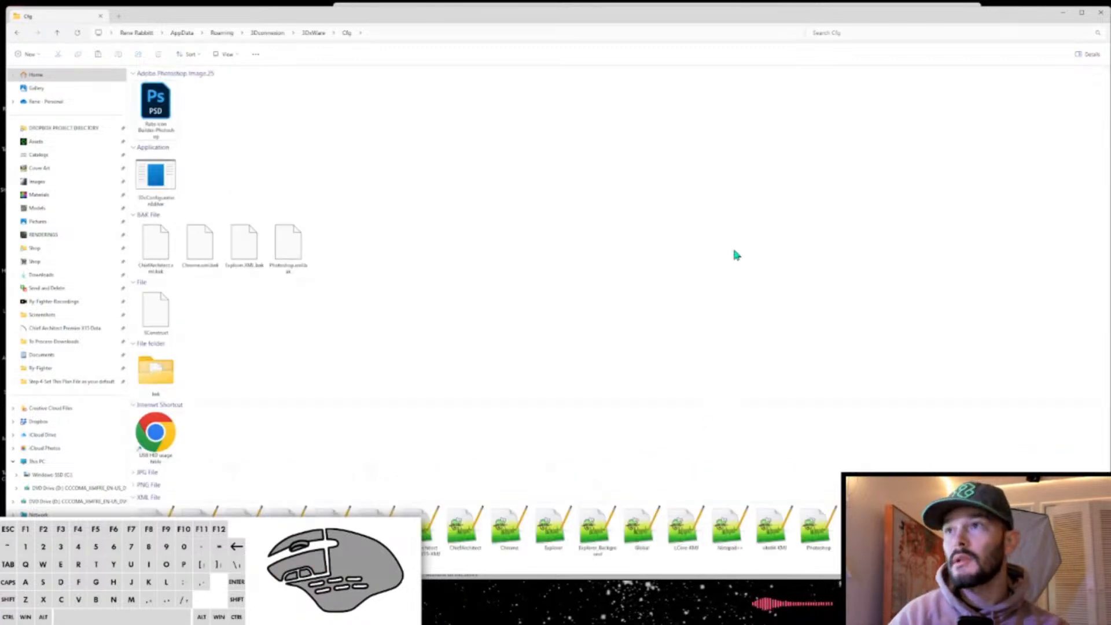
{"action": "left_click", "coordinate": [1097, 14]}
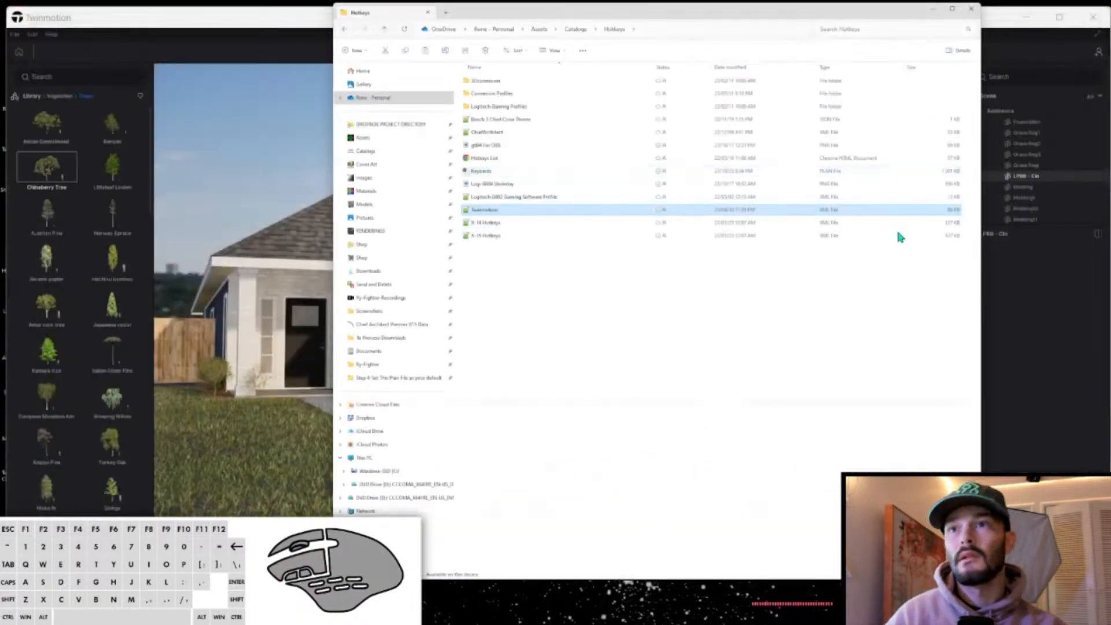
{"action": "key", "text": "t"}
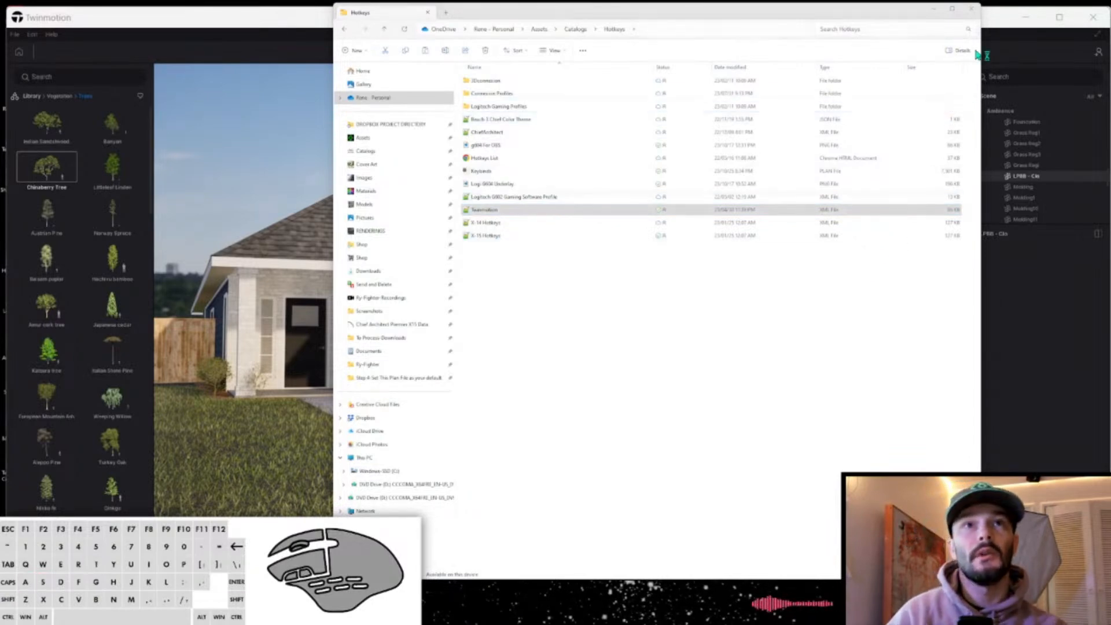
Return to Twinmotion and test the view navigation around the house, including focusing on the selected lawn and clearing the selection.
{"action": "left_click", "coordinate": [271, 23]}
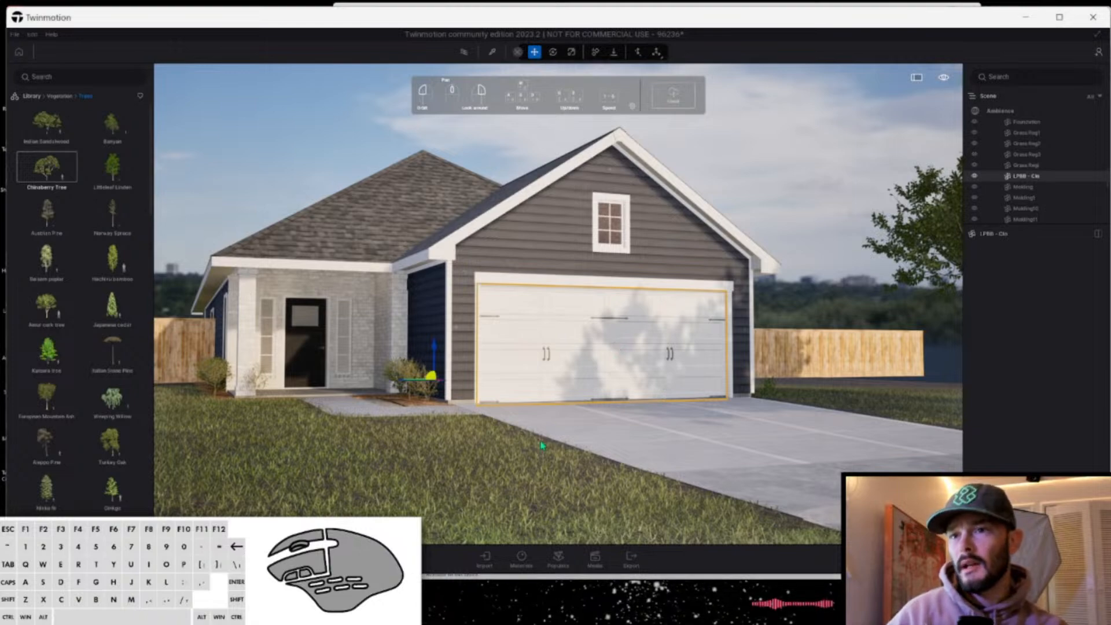
{"action": "left_click", "coordinate": [617, 420]}
{"action": "key", "text": "f"}
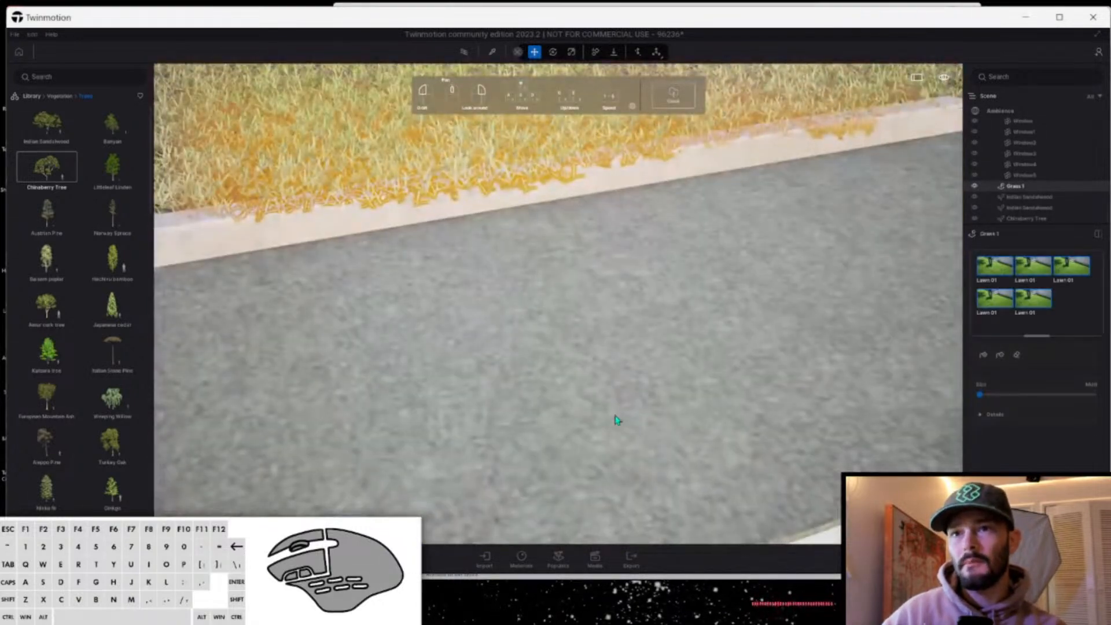
{"action": "right_click_drag", "start_coordinate": [629, 343], "coordinate": [654, 315]}
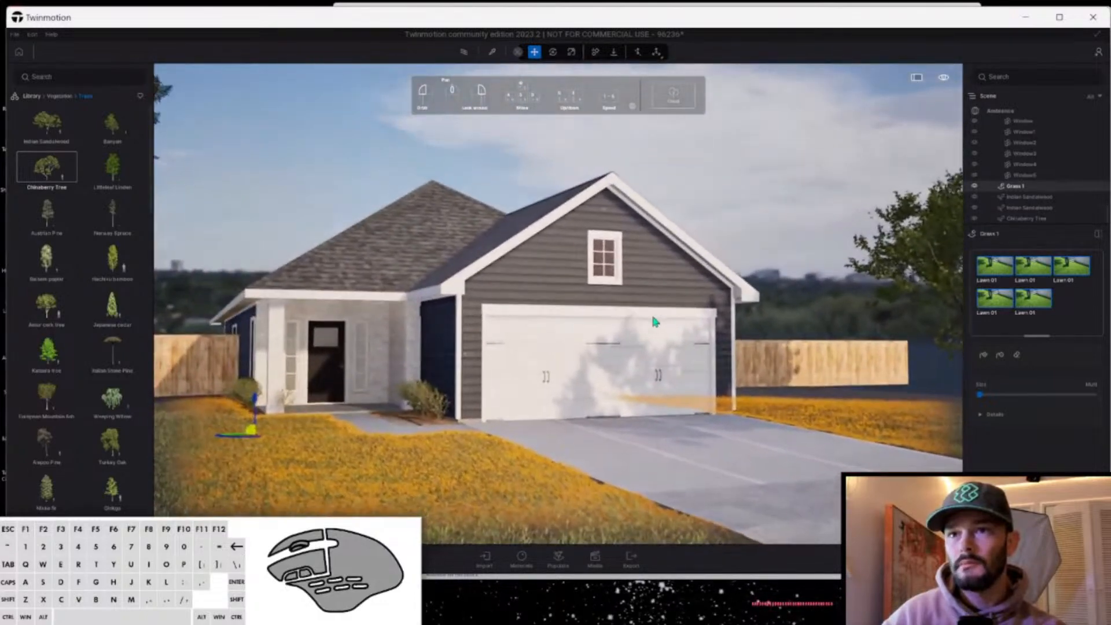
{"action": "left_click", "coordinate": [703, 222]}
{"action": "mouse_move", "coordinate": [703, 222]}
{"action": "right_mouse_down"}
{"action": "mouse_move", "coordinate": [699, 230]}
{"action": "mouse_move", "coordinate": [714, 215]}
{"action": "right_mouse_up"}
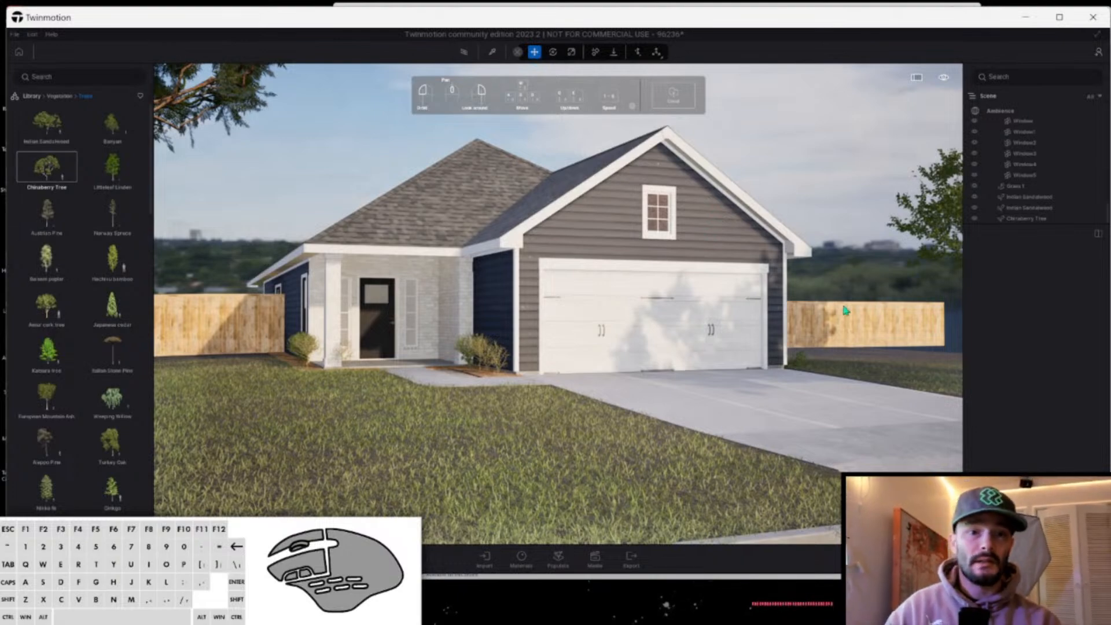
{"action": "right_click_drag", "start_coordinate": [735, 263], "coordinate": [781, 272]}
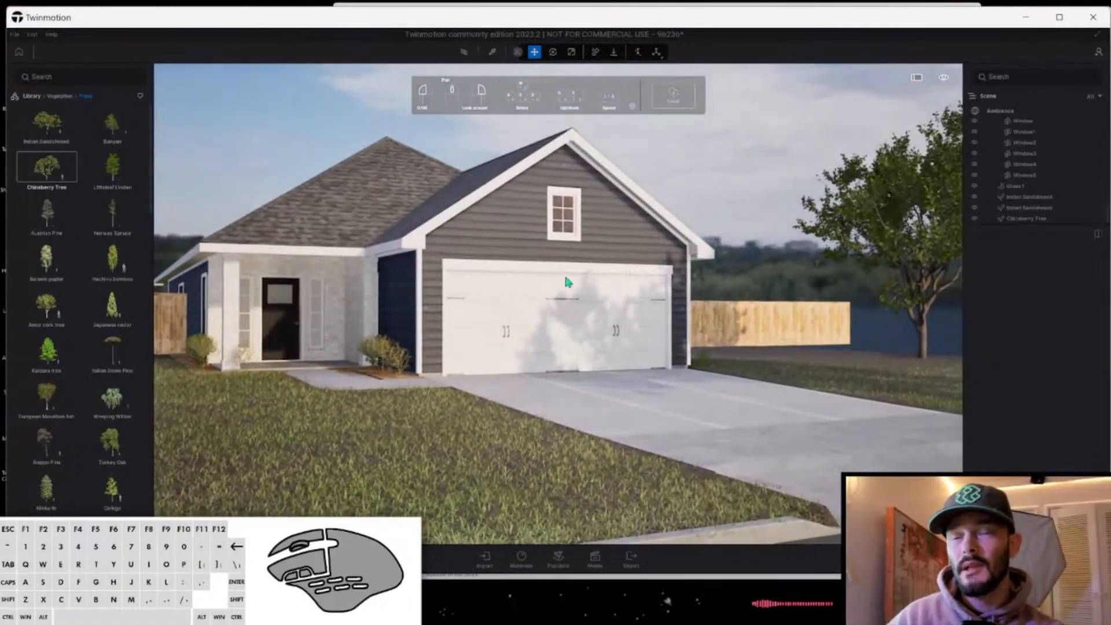
{"action": "right_click_drag", "start_coordinate": [393, 297], "coordinate": [396, 299]}
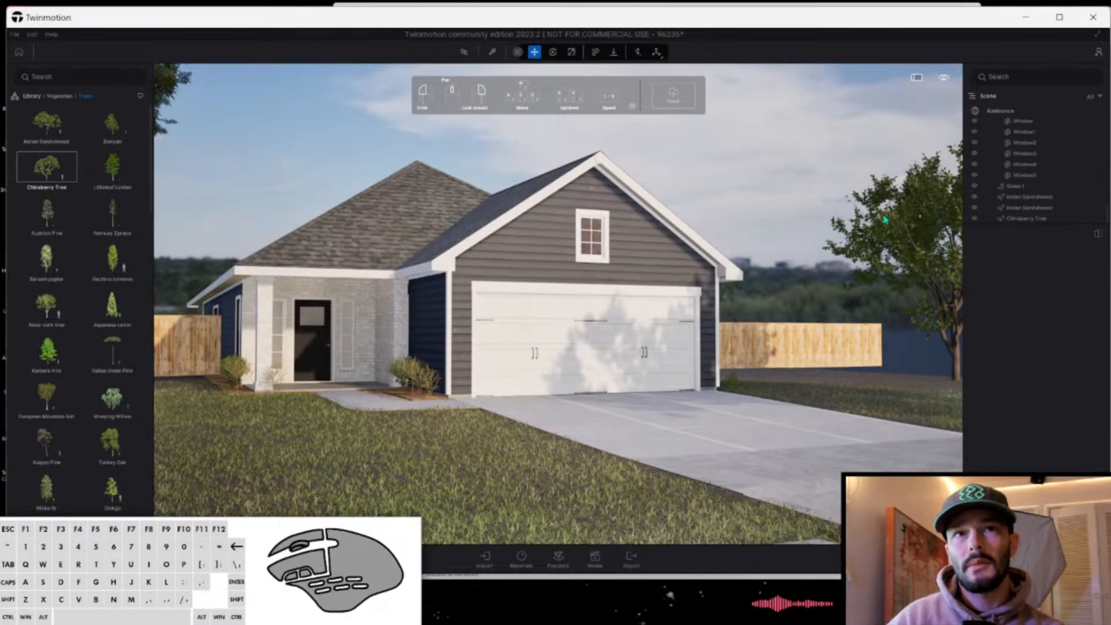
Open the scene's Ambience settings and raise the intensity of the skydome HDRI environment.
{"action": "left_click", "coordinate": [987, 115]}
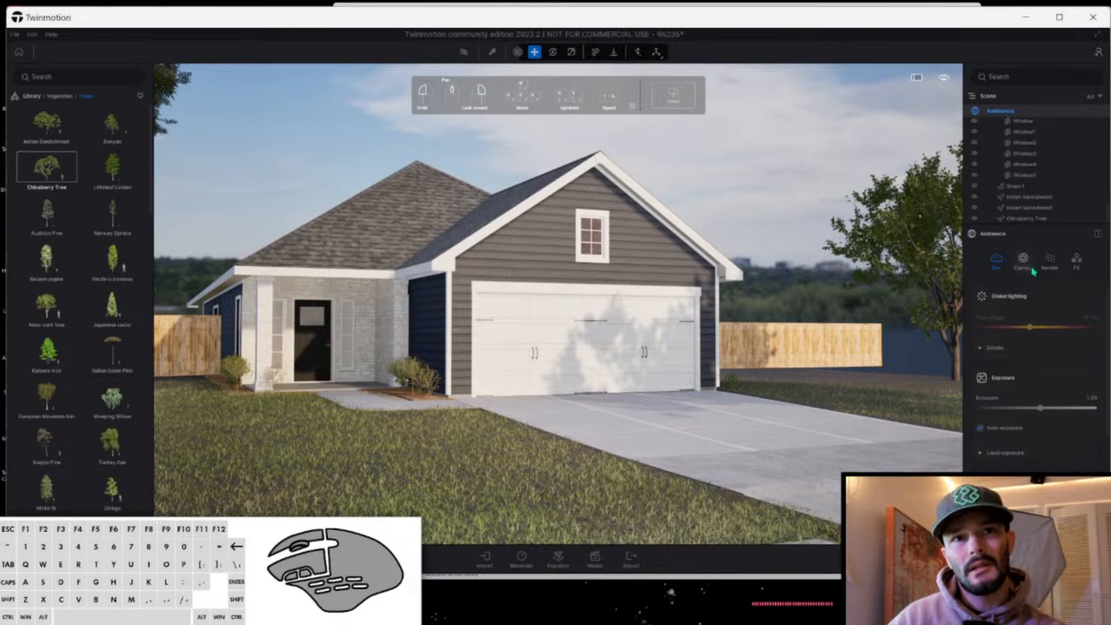
{"action": "scroll", "coordinate": [1025, 385], "scroll_direction": "down", "scroll_amount": 2}
{"action": "scroll", "coordinate": [1025, 387], "scroll_direction": "up", "scroll_amount": 2}
{"action": "scroll", "coordinate": [1025, 386], "scroll_direction": "down", "scroll_amount": 4}
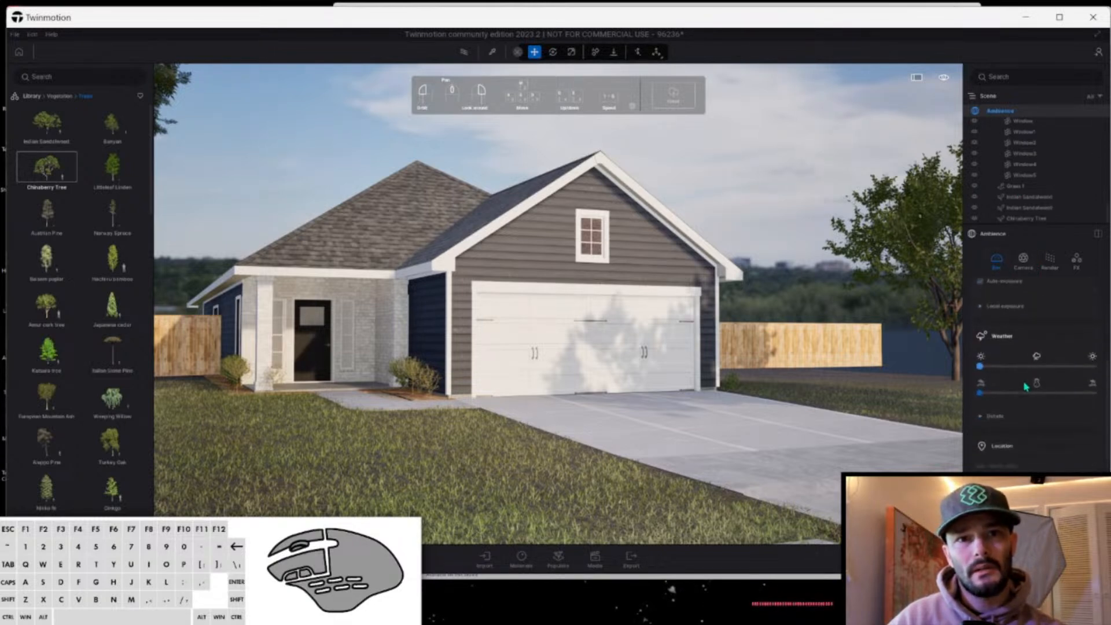
{"action": "scroll", "coordinate": [1026, 445], "scroll_direction": "down", "scroll_amount": 3}
{"action": "scroll", "coordinate": [1035, 412], "scroll_direction": "down", "scroll_amount": 1}
{"action": "left_click_drag", "start_coordinate": [983, 415], "coordinate": [992, 415]}
{"action": "scroll", "coordinate": [987, 470], "scroll_direction": "down", "scroll_amount": 2}
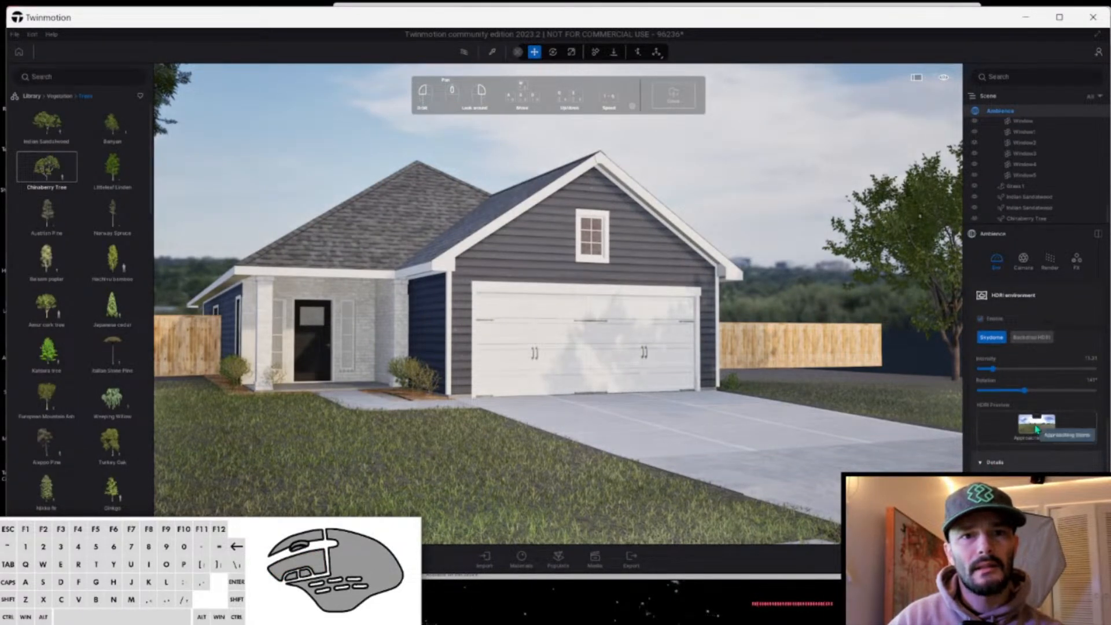
Examine the HDRI environment details, including the HDRI lighting and sun lock options, and the other environment settings.
{"action": "scroll", "coordinate": [1023, 440], "scroll_direction": "down", "scroll_amount": 2}
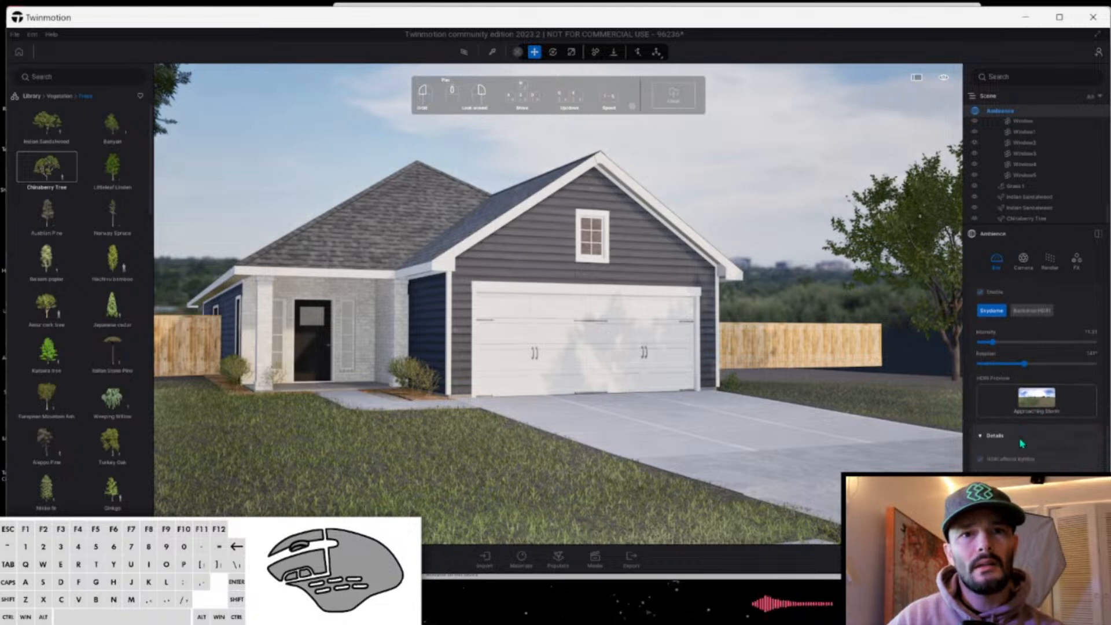
{"action": "scroll", "coordinate": [1020, 450], "scroll_direction": "down", "scroll_amount": 1}
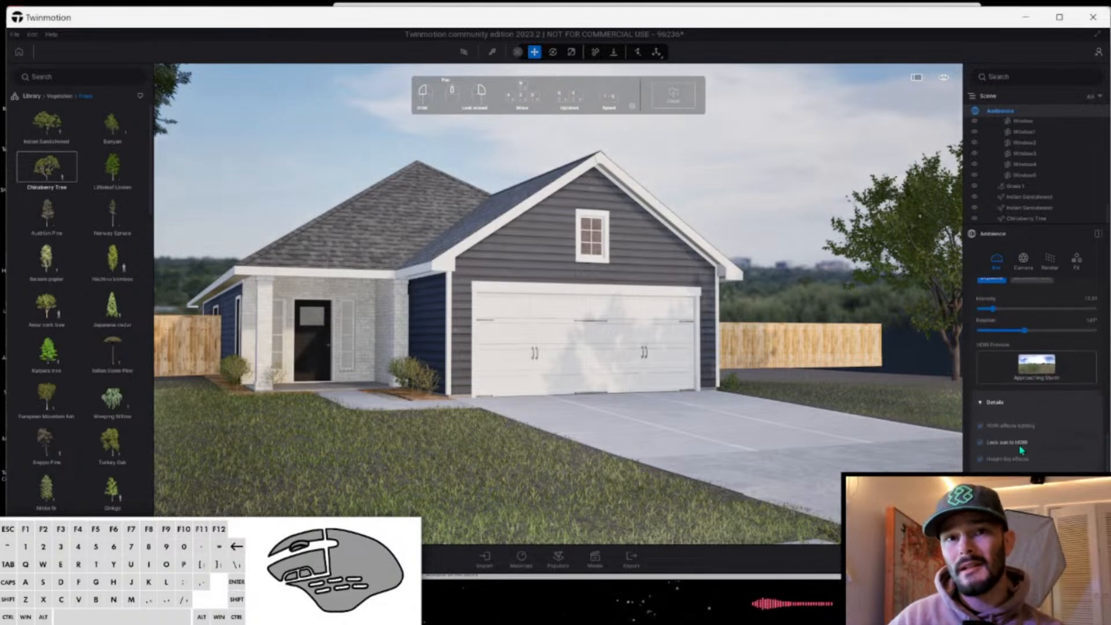
{"action": "mouse_move", "coordinate": [1020, 449]}
{"action": "scroll", "coordinate": [1020, 450], "scroll_direction": "up", "scroll_amount": 3}
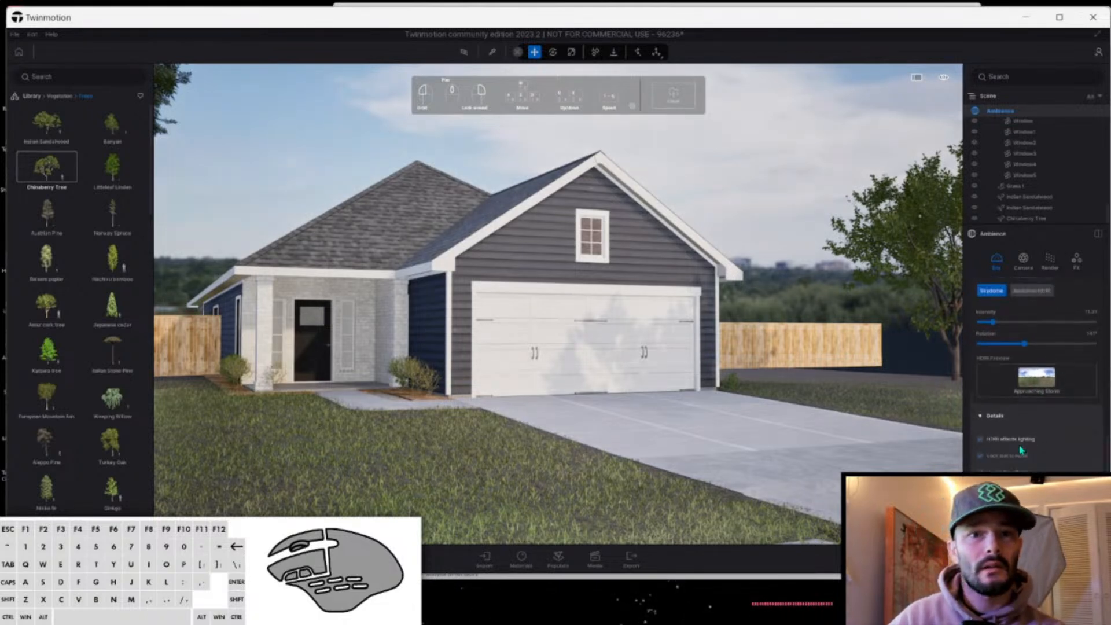
{"action": "scroll", "coordinate": [1021, 450], "scroll_direction": "up", "scroll_amount": 2}
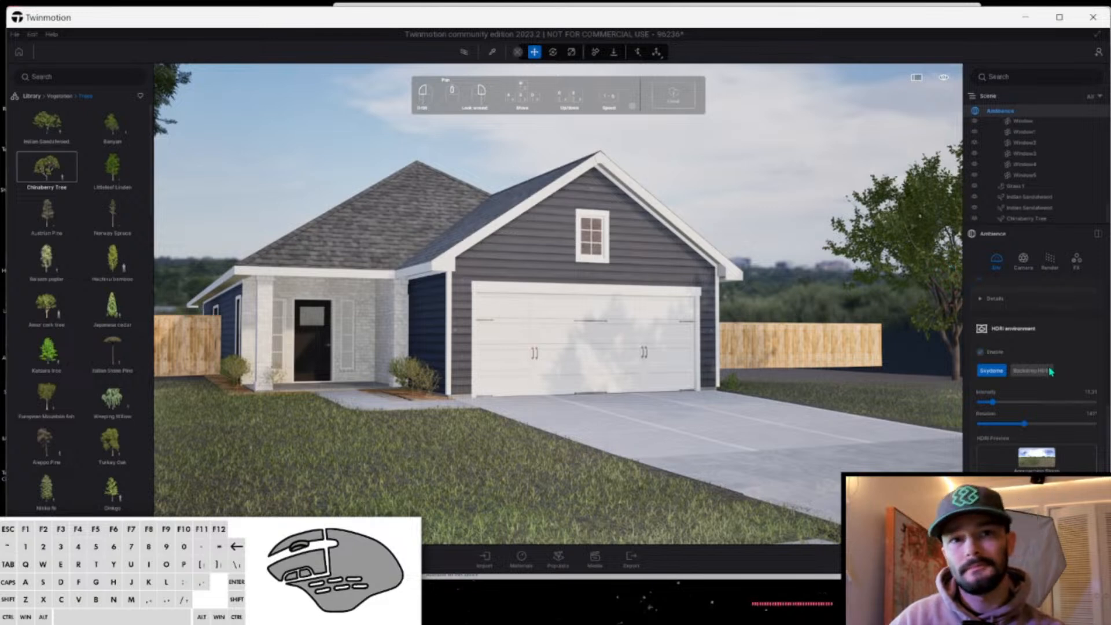
{"action": "scroll", "coordinate": [1028, 389], "scroll_direction": "up", "scroll_amount": 5}
{"action": "scroll", "coordinate": [1019, 394], "scroll_direction": "down", "scroll_amount": 6}
{"action": "scroll", "coordinate": [1006, 392], "scroll_direction": "up", "scroll_amount": 2}
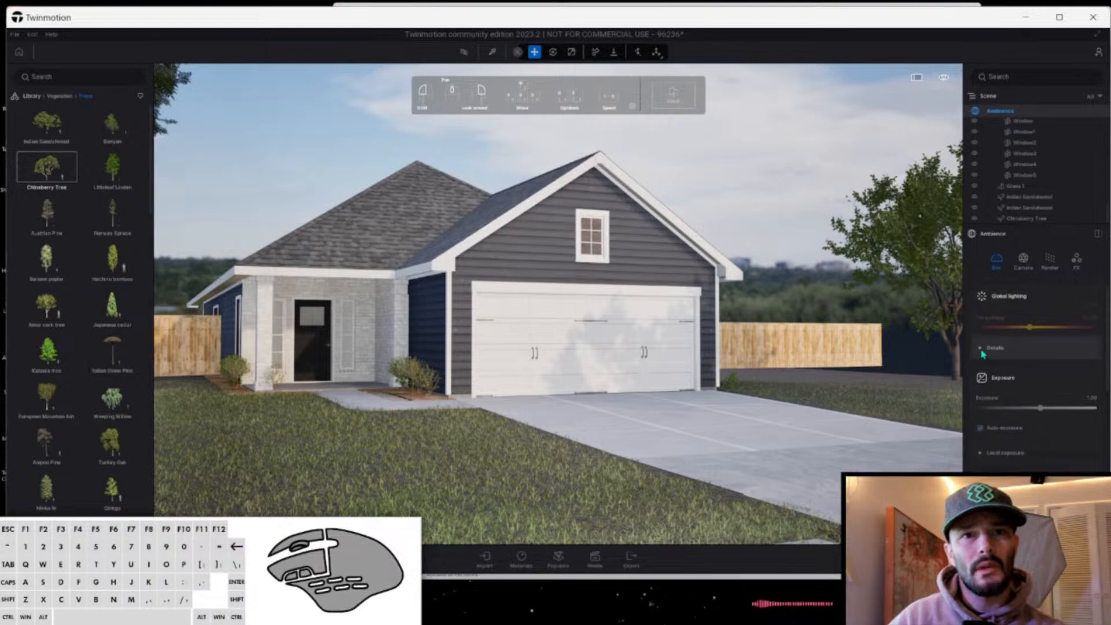
Expand the global lighting details and set the sun intensity to 500.
{"action": "left_click", "coordinate": [993, 349]}
{"action": "left_click_drag", "start_coordinate": [978, 378], "coordinate": [977, 377]}
{"action": "left_click", "coordinate": [1094, 367]}
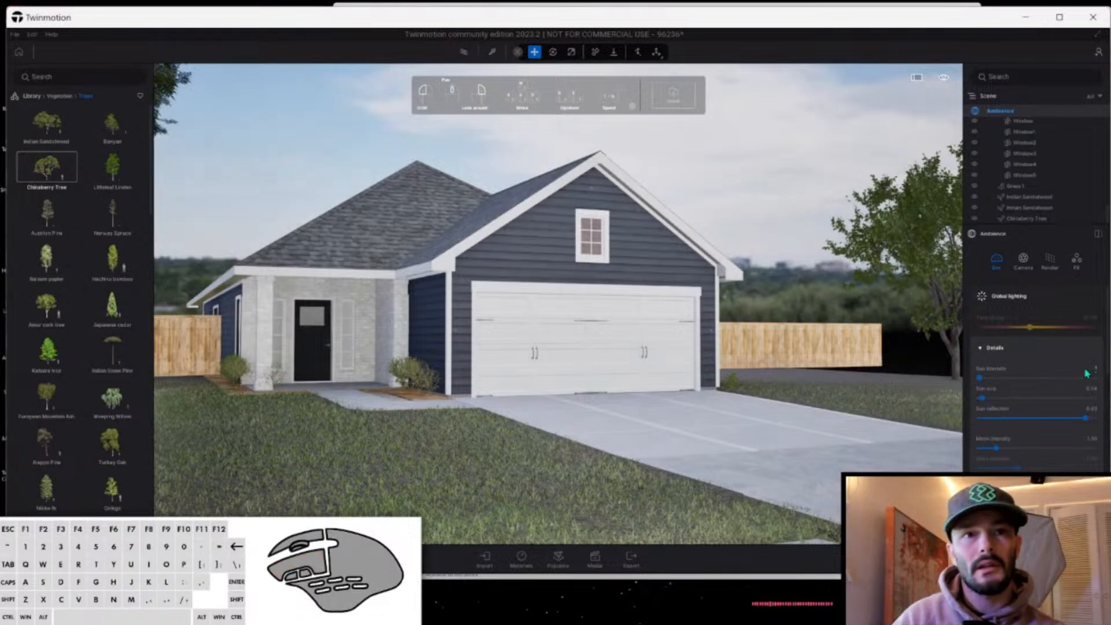
{"action": "key", "text": "Tab"}
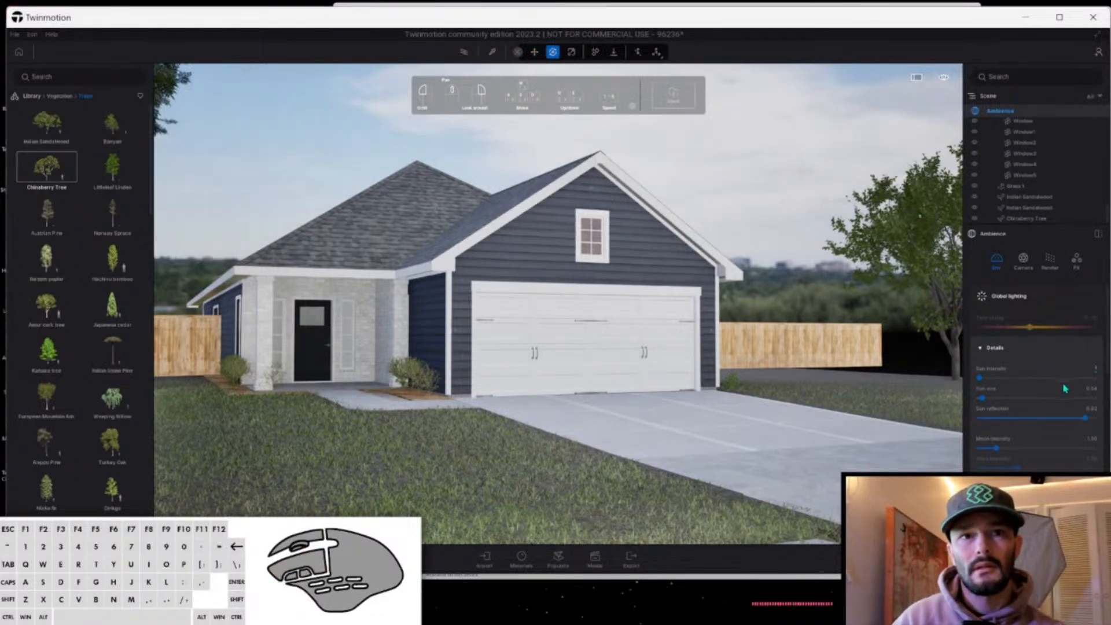
{"action": "left_click", "coordinate": [1094, 369]}
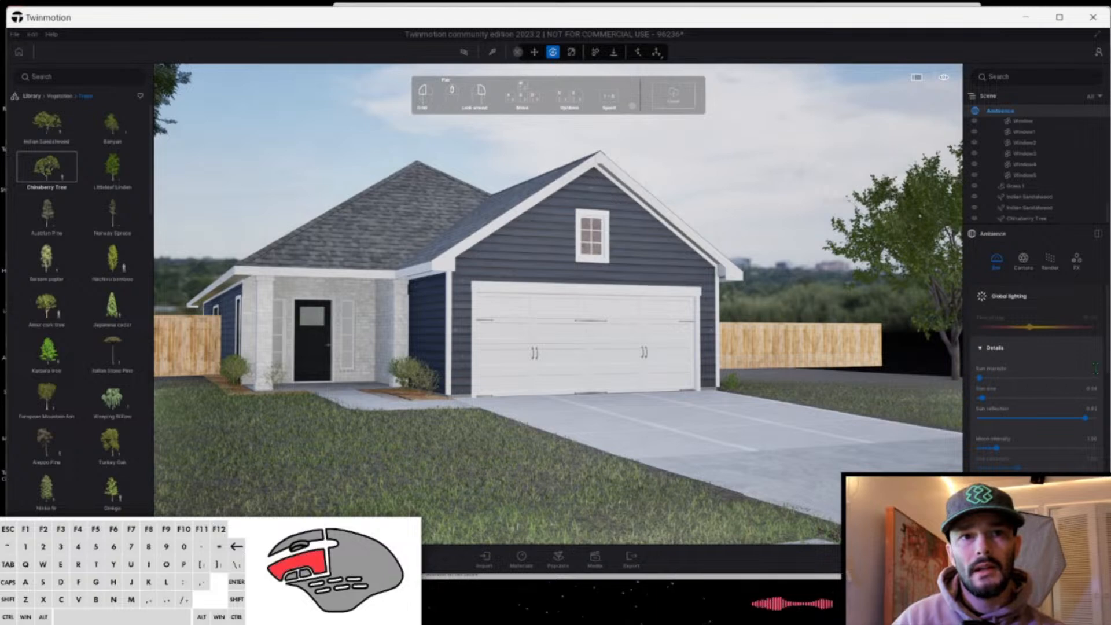
{"action": "type", "text": "3"}
{"action": "key", "text": "Tab"}
{"action": "left_click_drag", "start_coordinate": [979, 379], "coordinate": [979, 377]}
{"action": "left_click", "coordinate": [1094, 368]}
{"action": "type", "text": "500"}
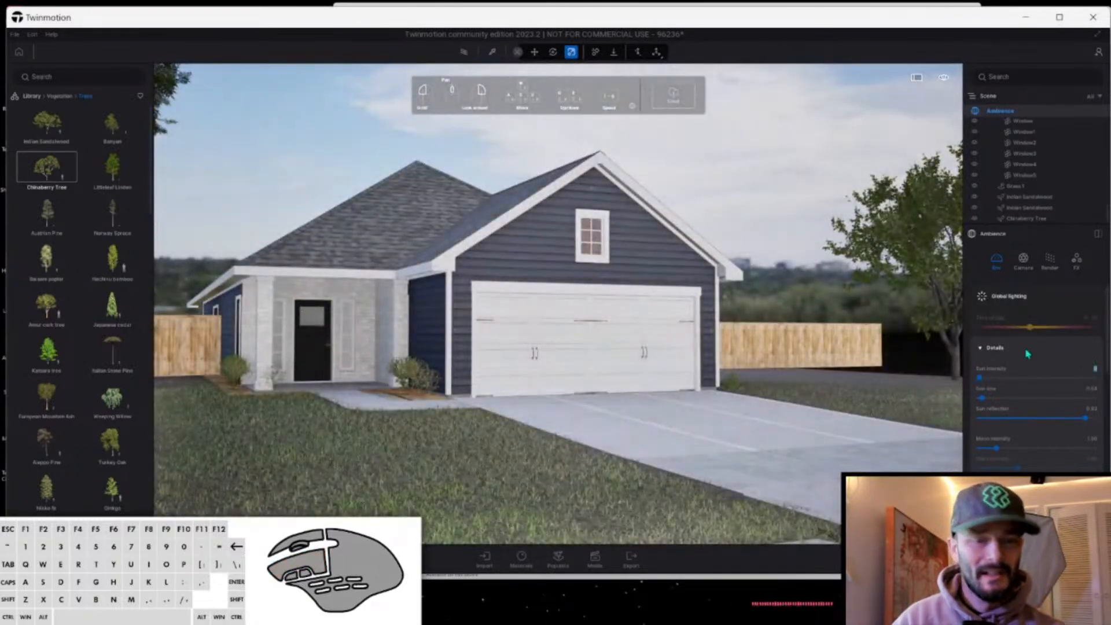
{"action": "key", "text": "Return"}
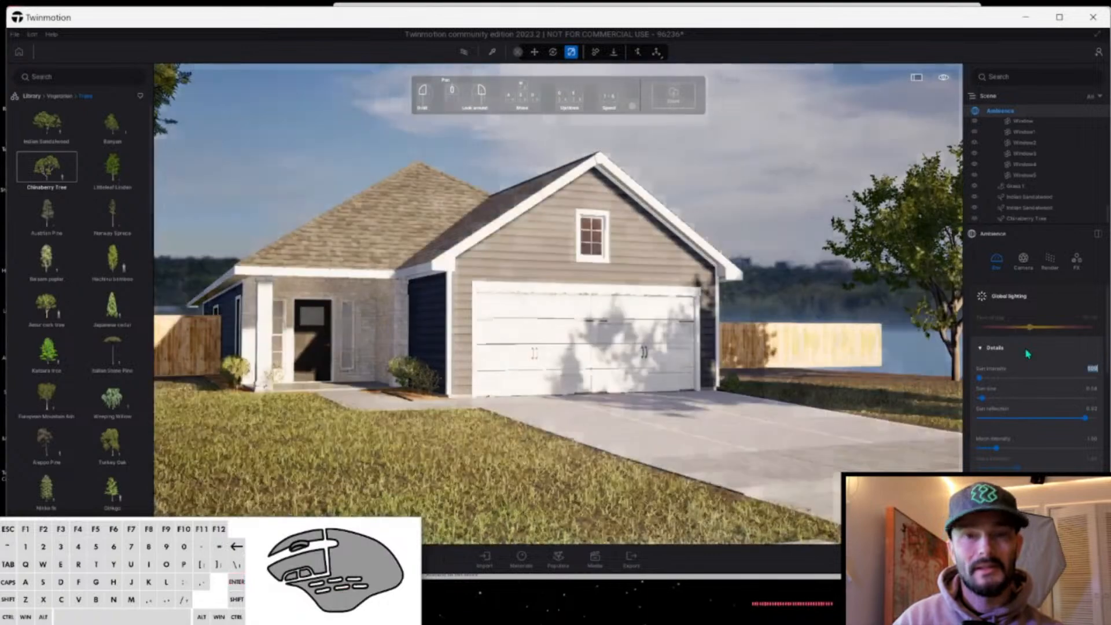
Reduce the sun intensity in the global lighting details to 100.
{"action": "left_click", "coordinate": [1091, 368]}
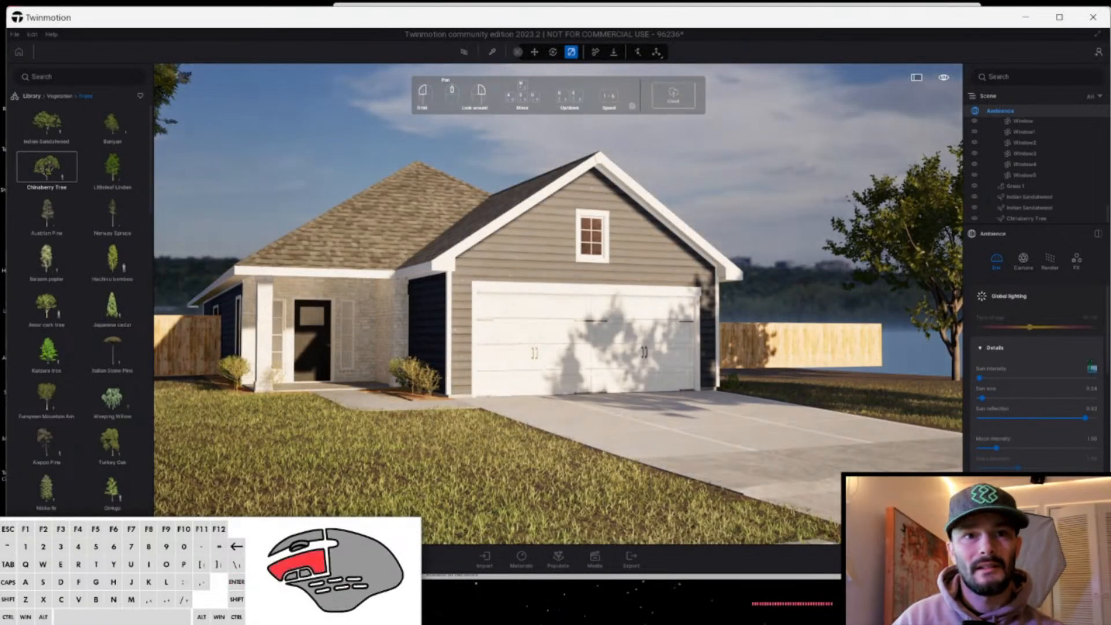
{"action": "type", "text": "100"}
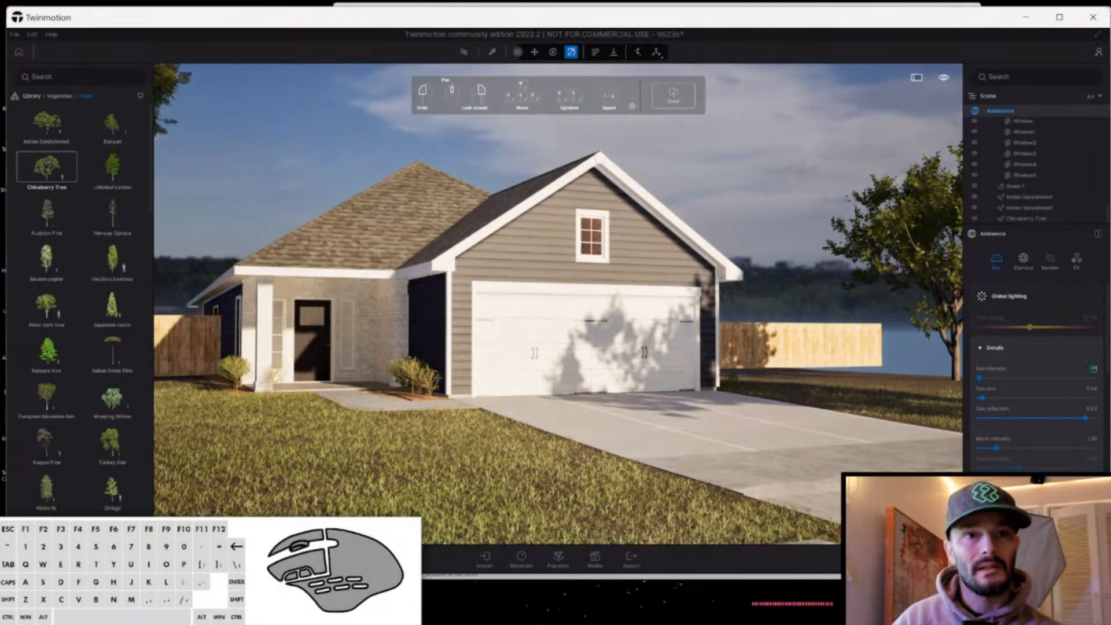
{"action": "key", "text": "Return"}
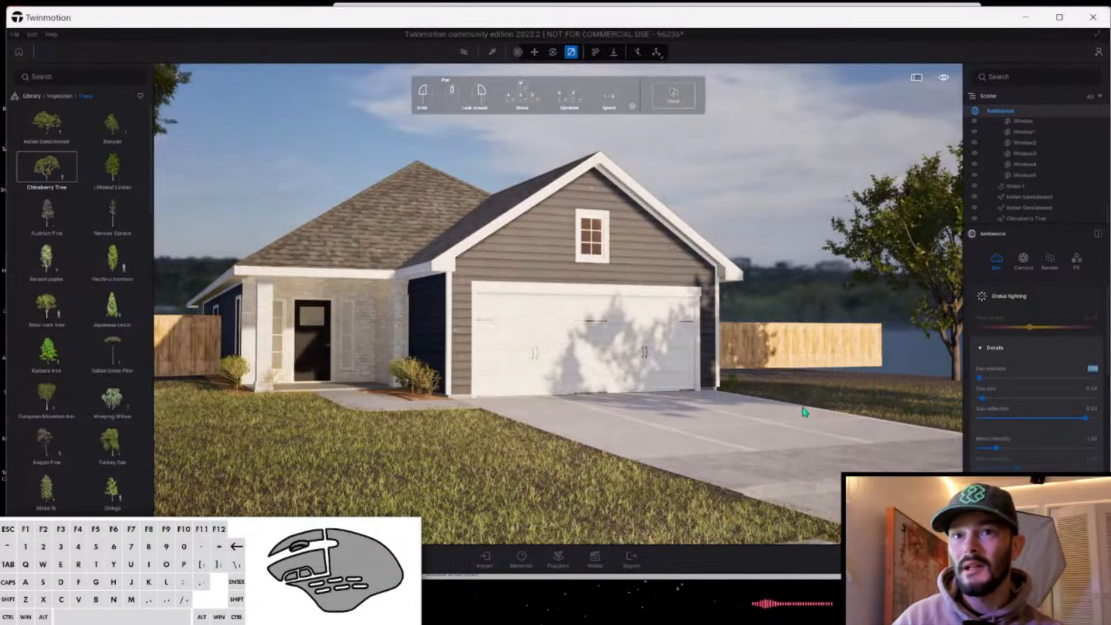
Set the camera's field of view to 35° and pull the view back so the whole house front fits.
{"action": "right_click_drag", "start_coordinate": [792, 419], "coordinate": [790, 419]}
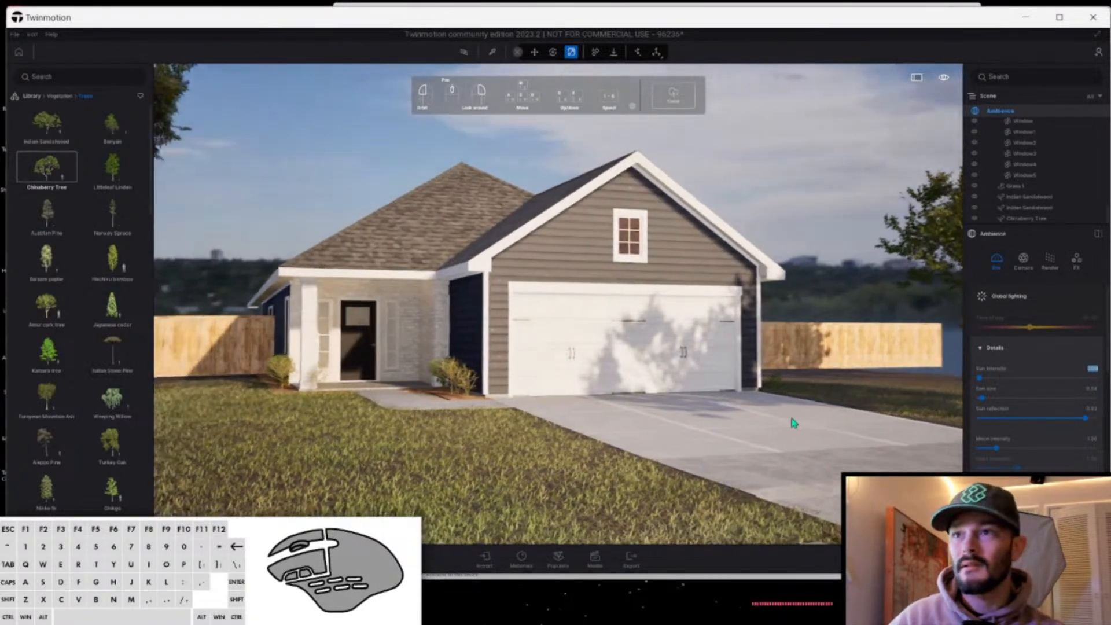
{"action": "left_click", "coordinate": [1023, 263]}
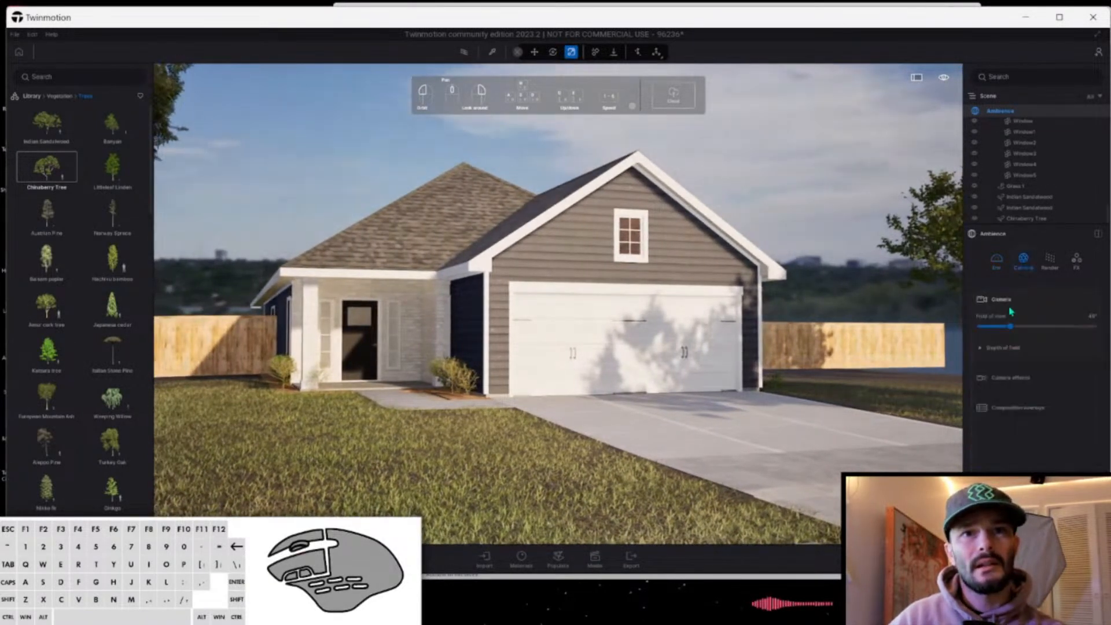
{"action": "left_click", "coordinate": [1091, 315]}
{"action": "type", "text": "35"}
{"action": "key", "text": "Return"}
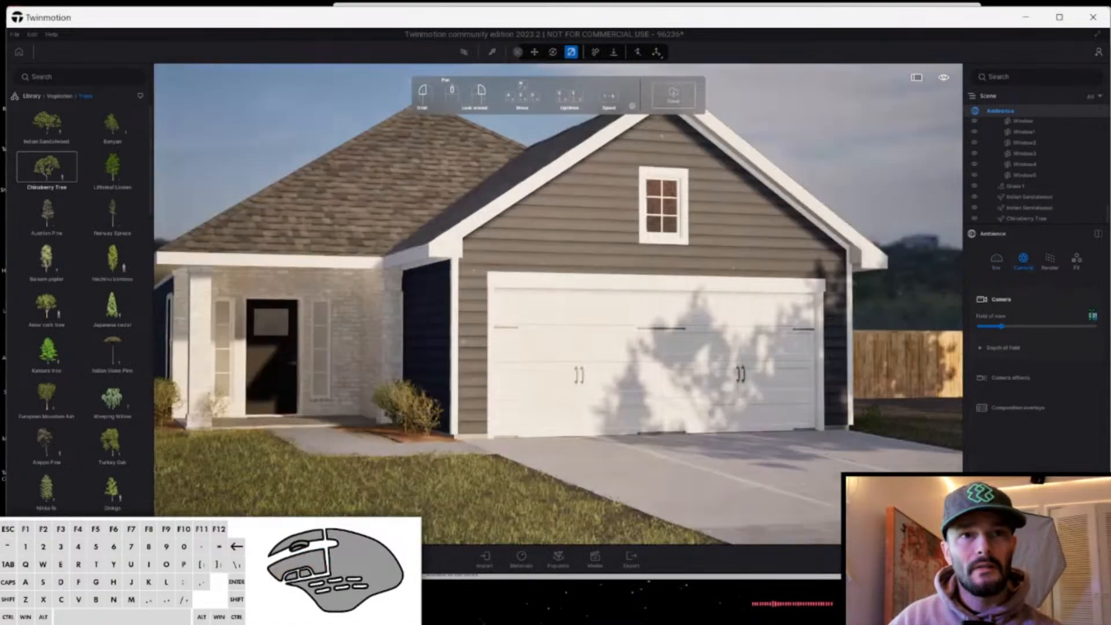
{"action": "key", "text": "s"}
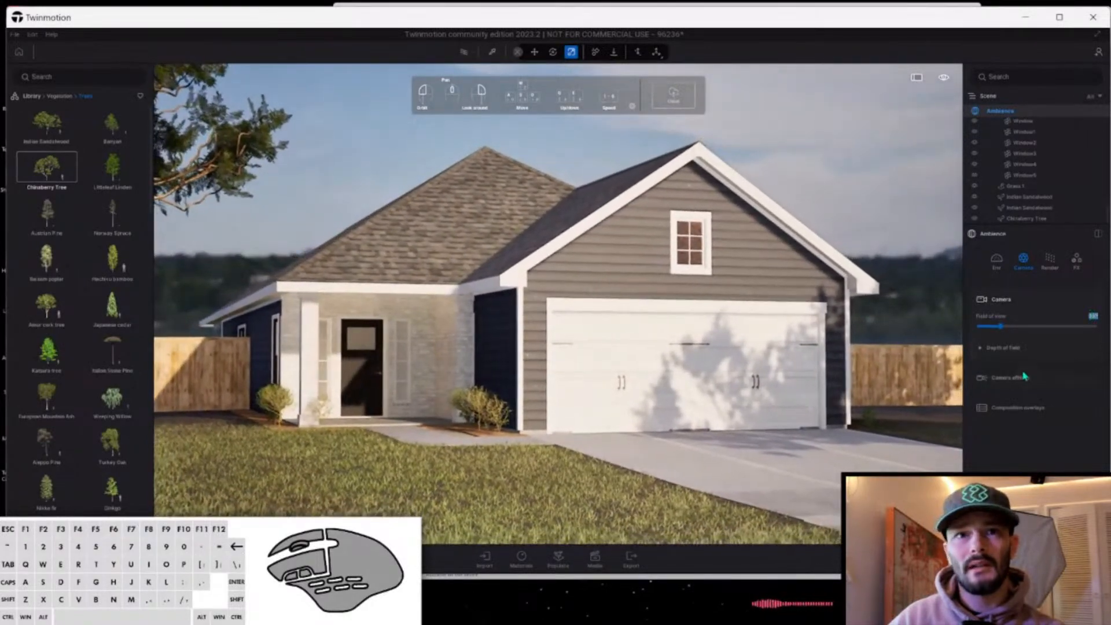
Expand the camera's depth of field options and fine-tune the sideways framing of the house.
{"action": "left_click", "coordinate": [985, 349]}
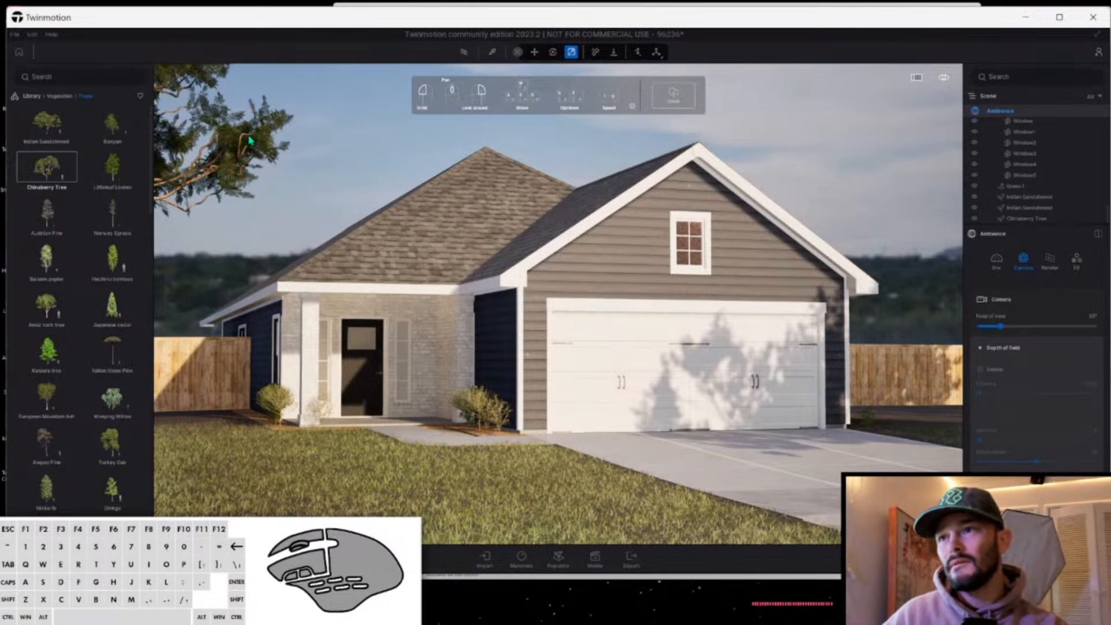
{"action": "key", "text": "a"}
{"action": "key", "text": "s"}
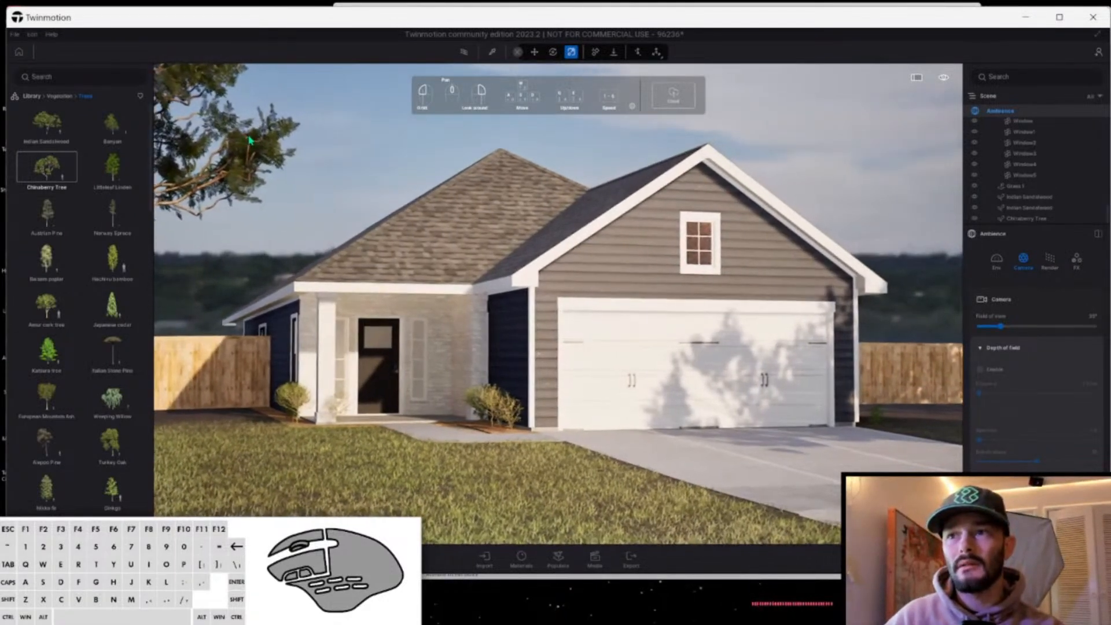
{"action": "key", "text": "d"}
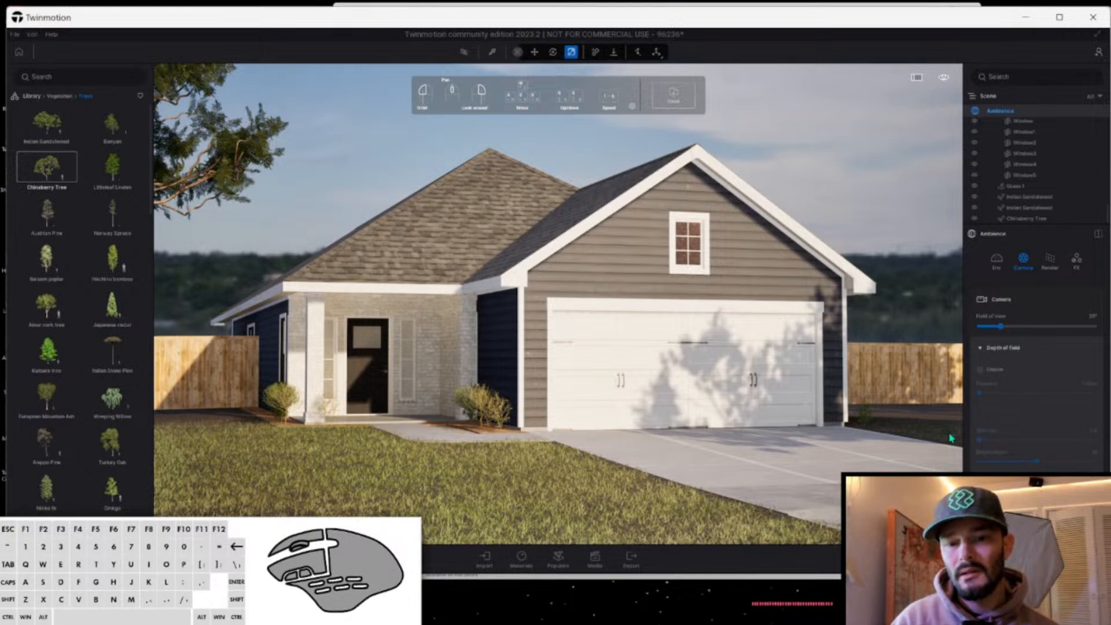
Turn on the Path Tracer and set the sun intensity in the environment's global lighting to 500.
{"action": "left_click", "coordinate": [464, 53]}
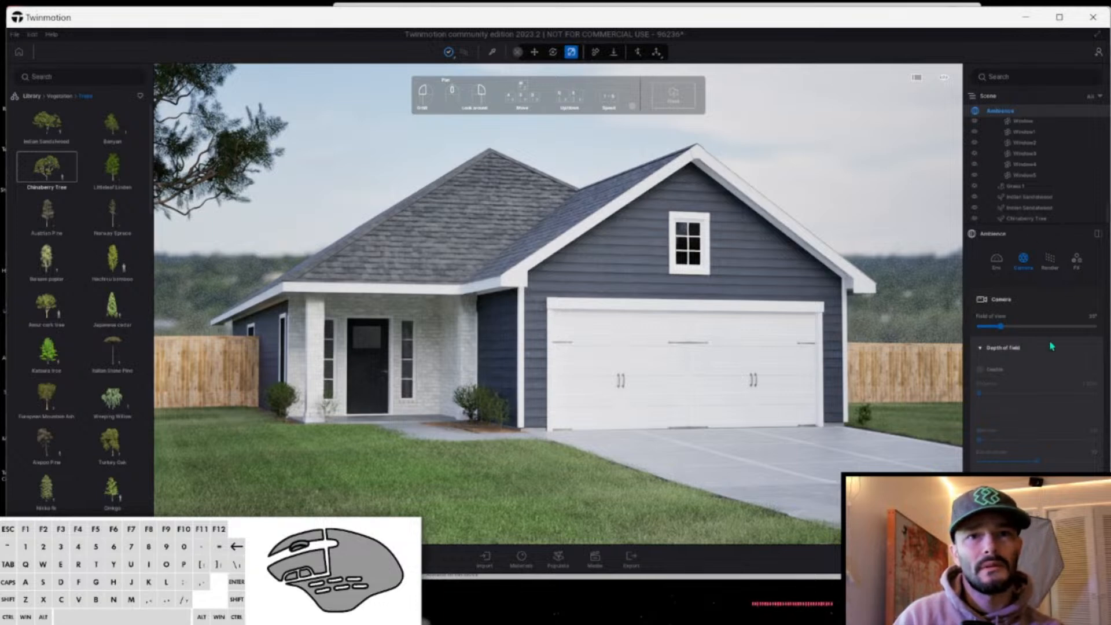
{"action": "left_click", "coordinate": [996, 260]}
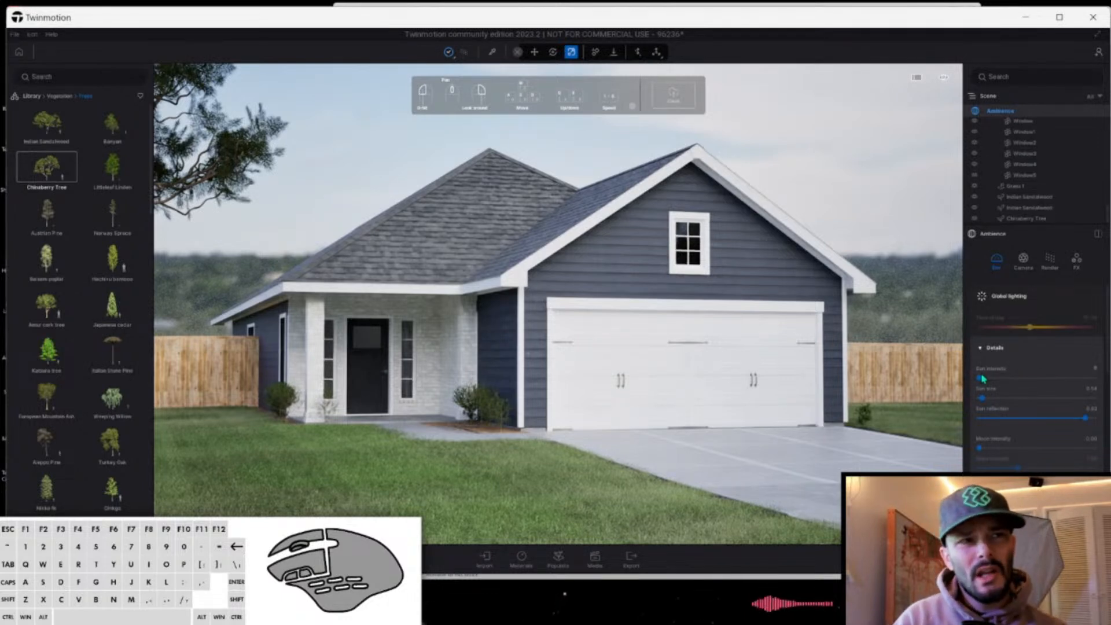
{"action": "left_click", "coordinate": [1094, 368]}
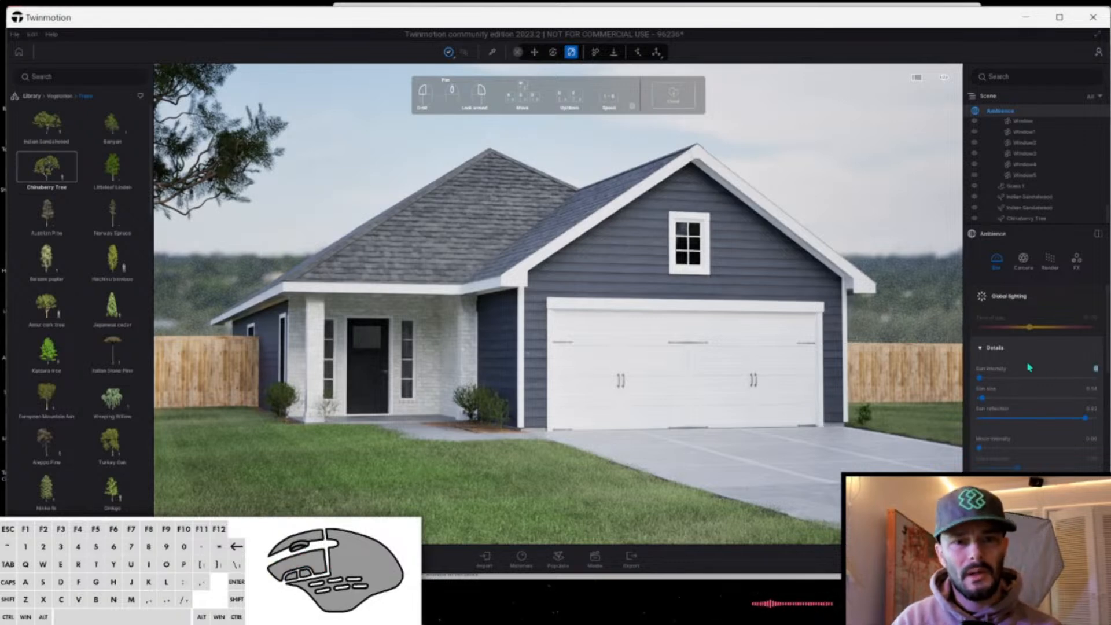
{"action": "type", "text": "500"}
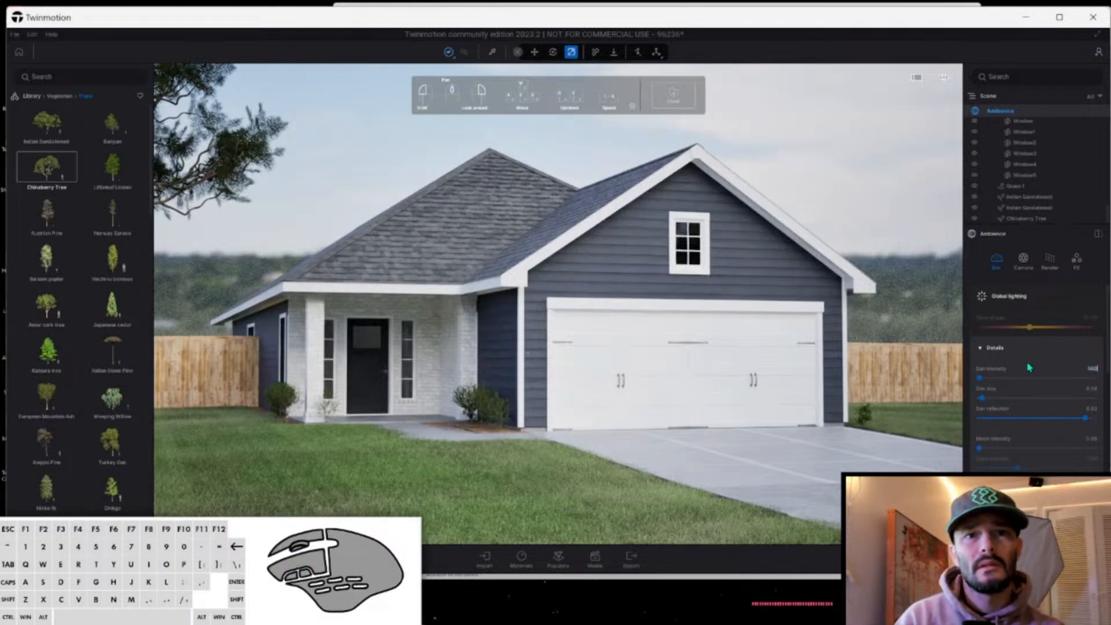
{"action": "key", "text": "Return"}
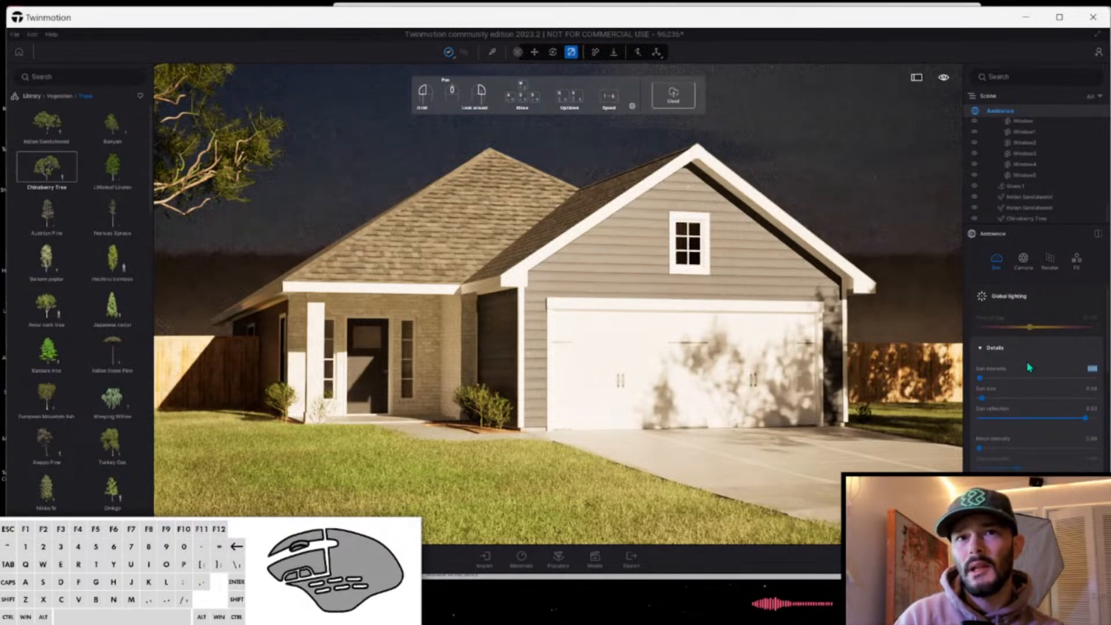
Check the exposure and weather settings, and lower the sun intensity for the path-traced view.
{"action": "scroll", "coordinate": [1035, 376], "scroll_direction": "down", "scroll_amount": 4}
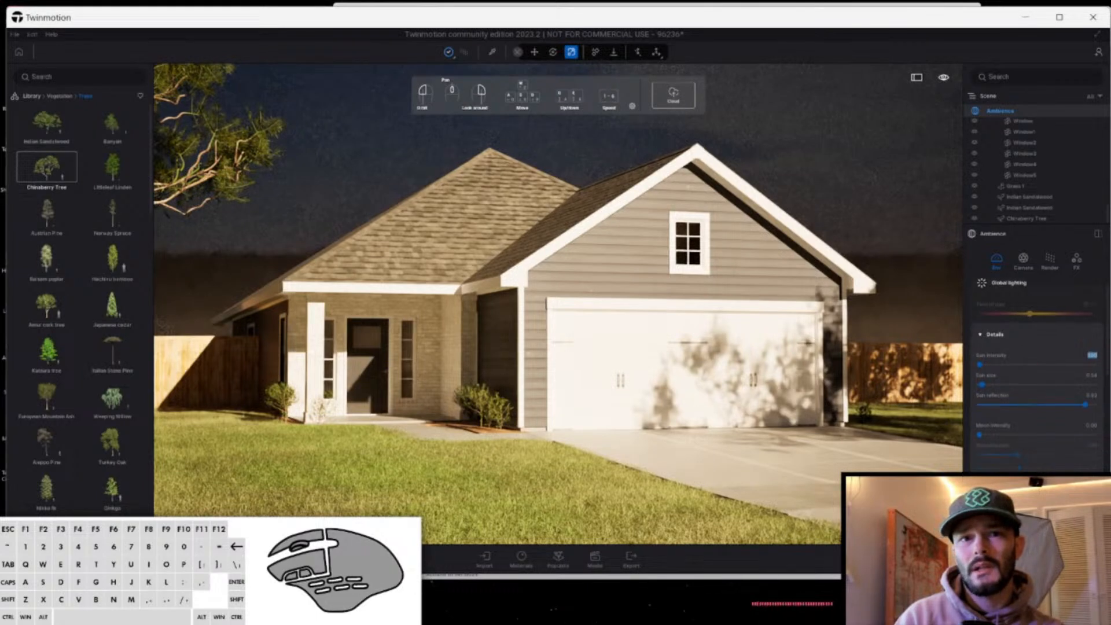
{"action": "scroll", "coordinate": [1035, 376], "scroll_direction": "down", "scroll_amount": 3}
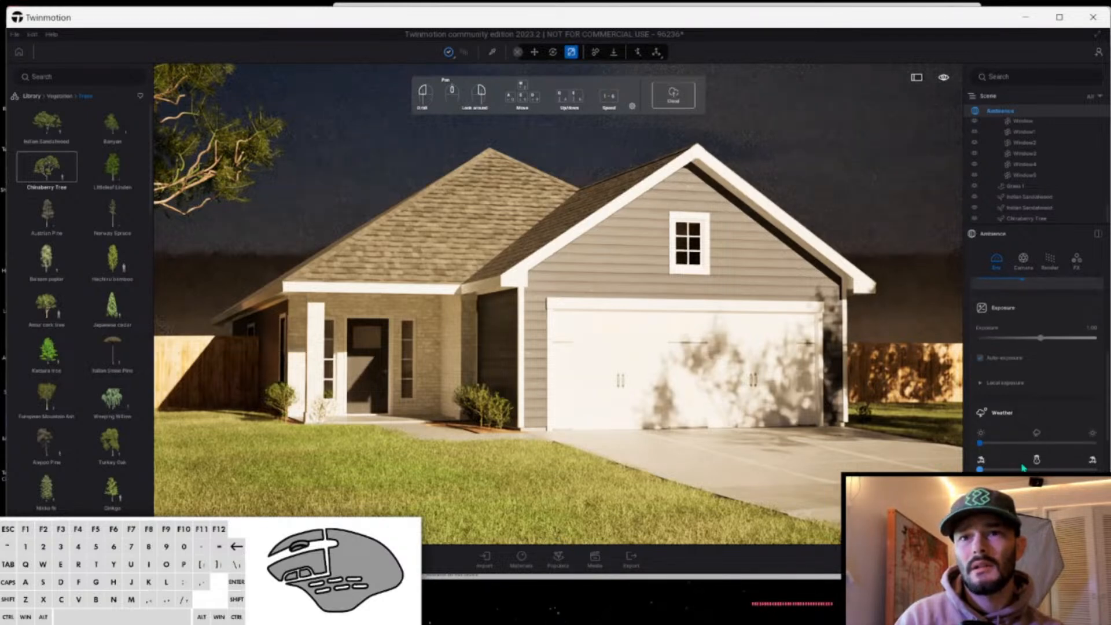
{"action": "scroll", "coordinate": [1026, 458], "scroll_direction": "up", "scroll_amount": 1}
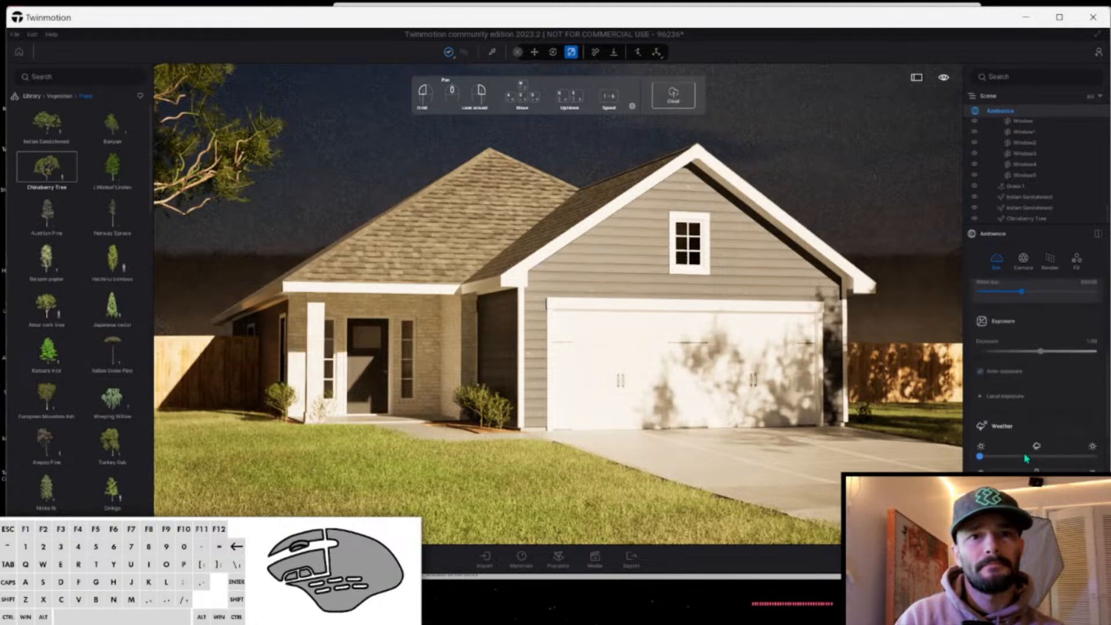
{"action": "scroll", "coordinate": [1026, 459], "scroll_direction": "up", "scroll_amount": 5}
{"action": "left_click", "coordinate": [1091, 369]}
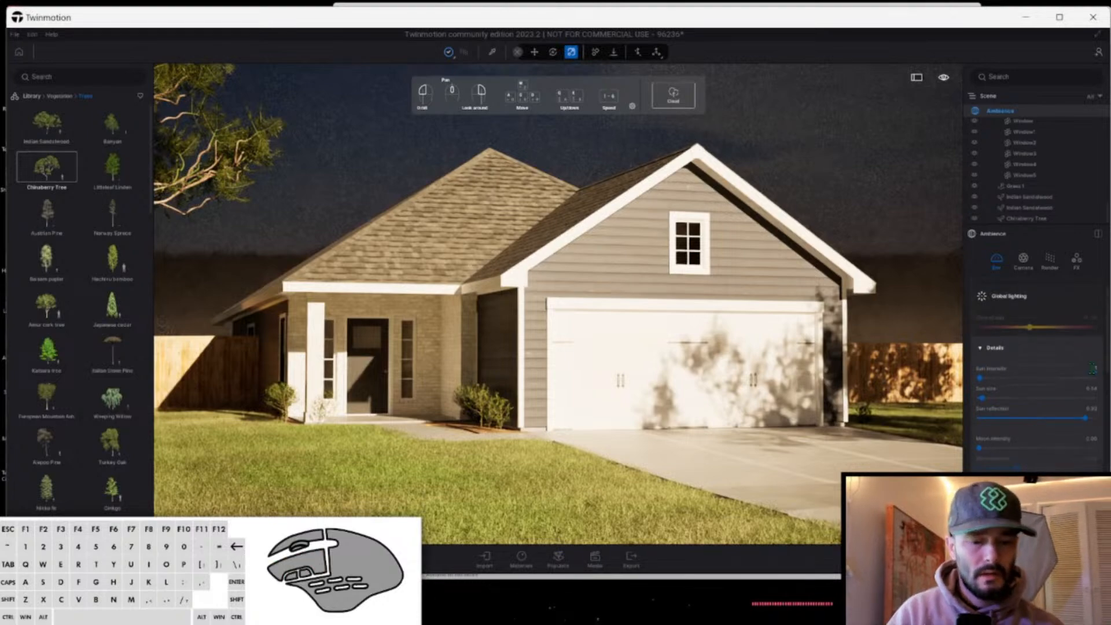
{"action": "key", "text": "Return"}
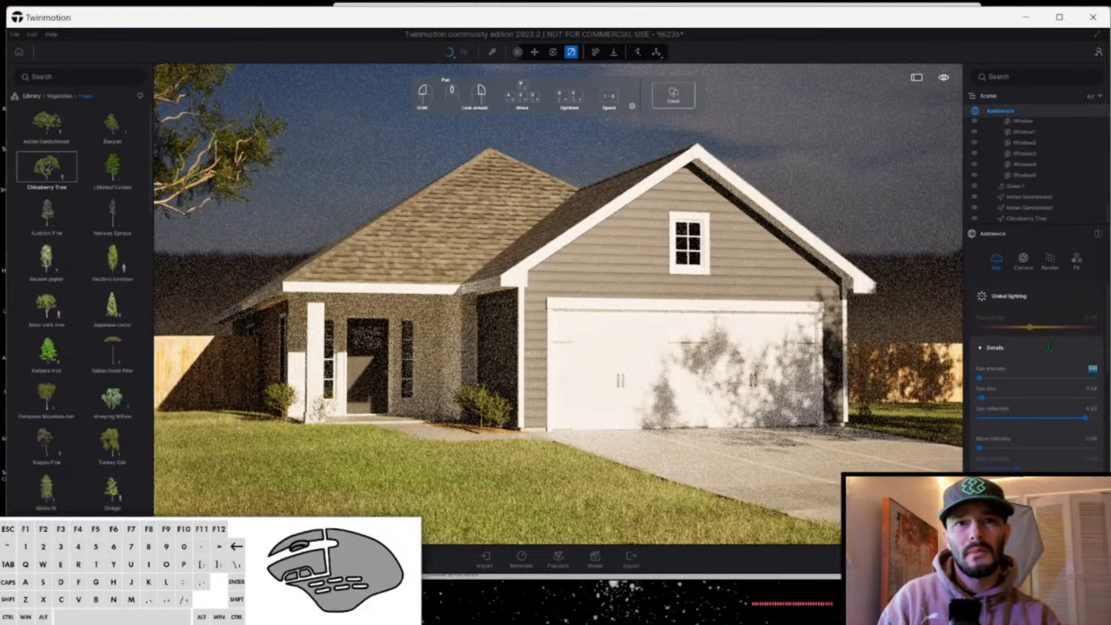
Set the intensity of the skydome HDRI environment to 3.
{"action": "scroll", "coordinate": [1050, 349], "scroll_direction": "down", "scroll_amount": 1}
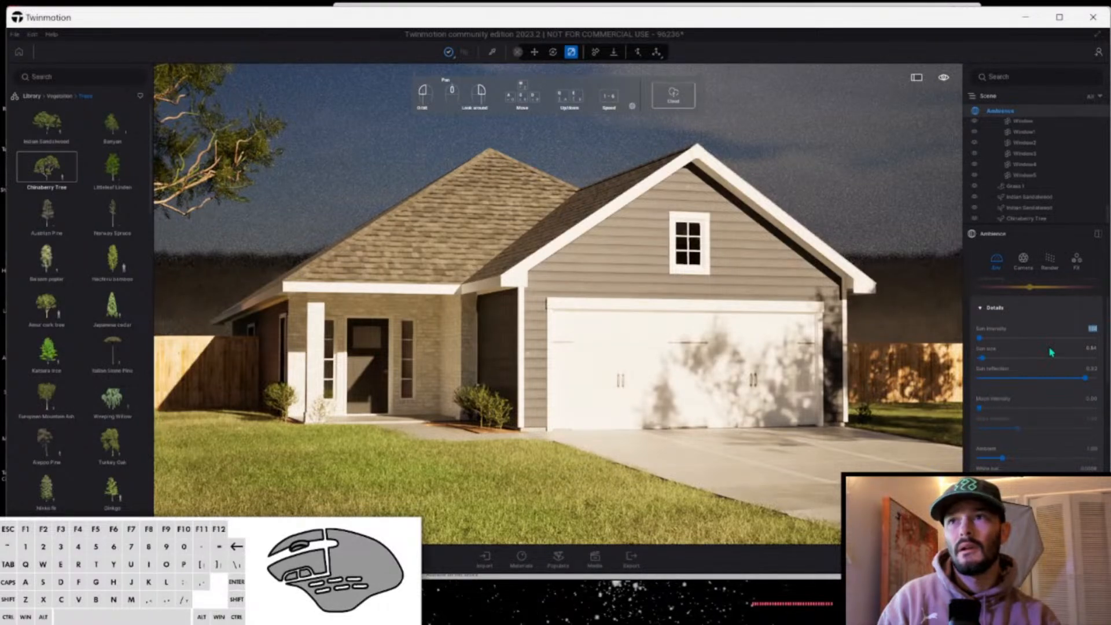
{"action": "scroll", "coordinate": [1041, 373], "scroll_direction": "down", "scroll_amount": 3}
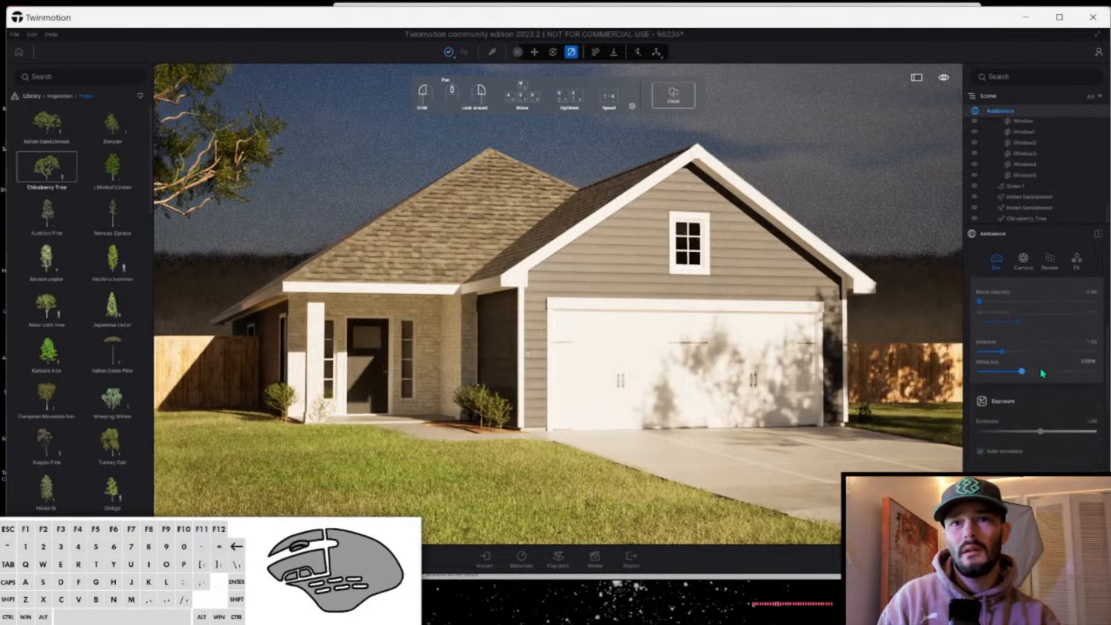
{"action": "scroll", "coordinate": [1041, 373], "scroll_direction": "down", "scroll_amount": 5}
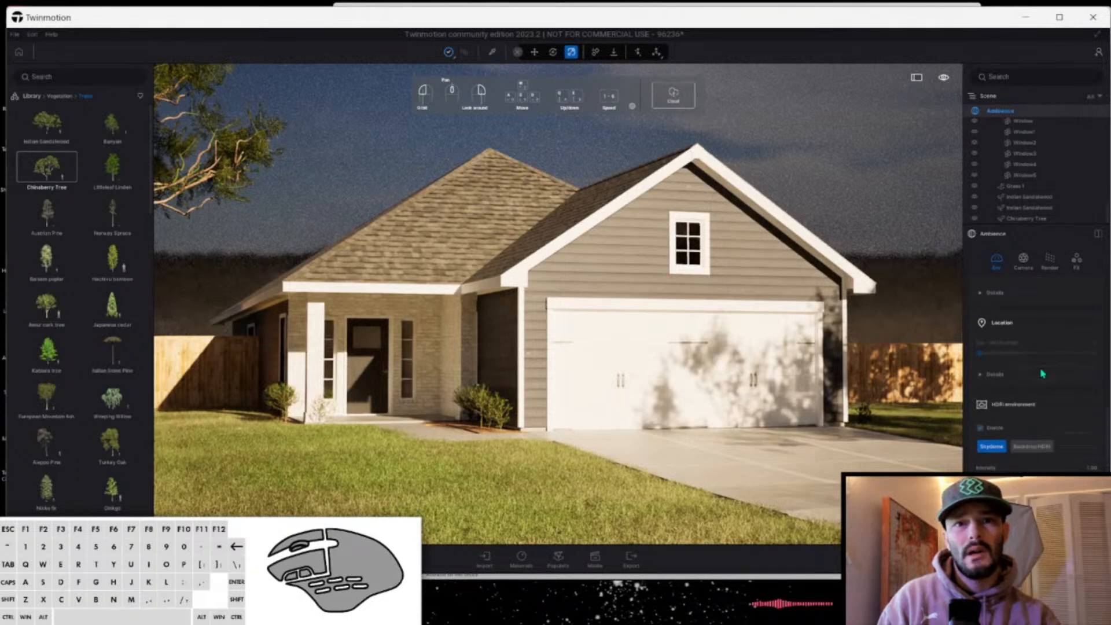
{"action": "scroll", "coordinate": [1041, 373], "scroll_direction": "down", "scroll_amount": 3}
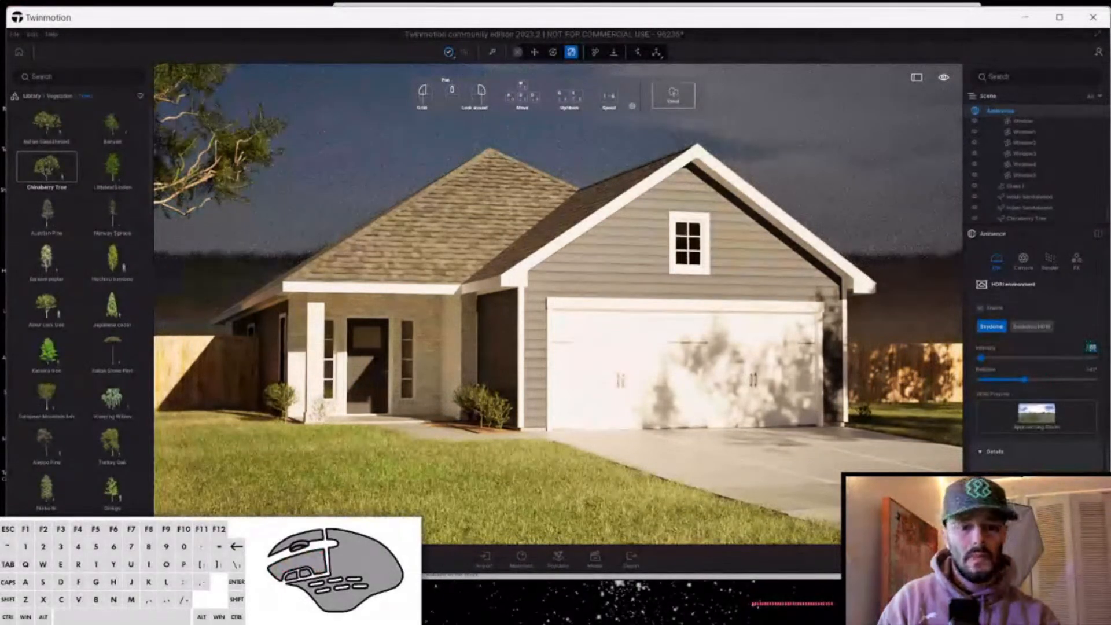
{"action": "type", "text": "3"}
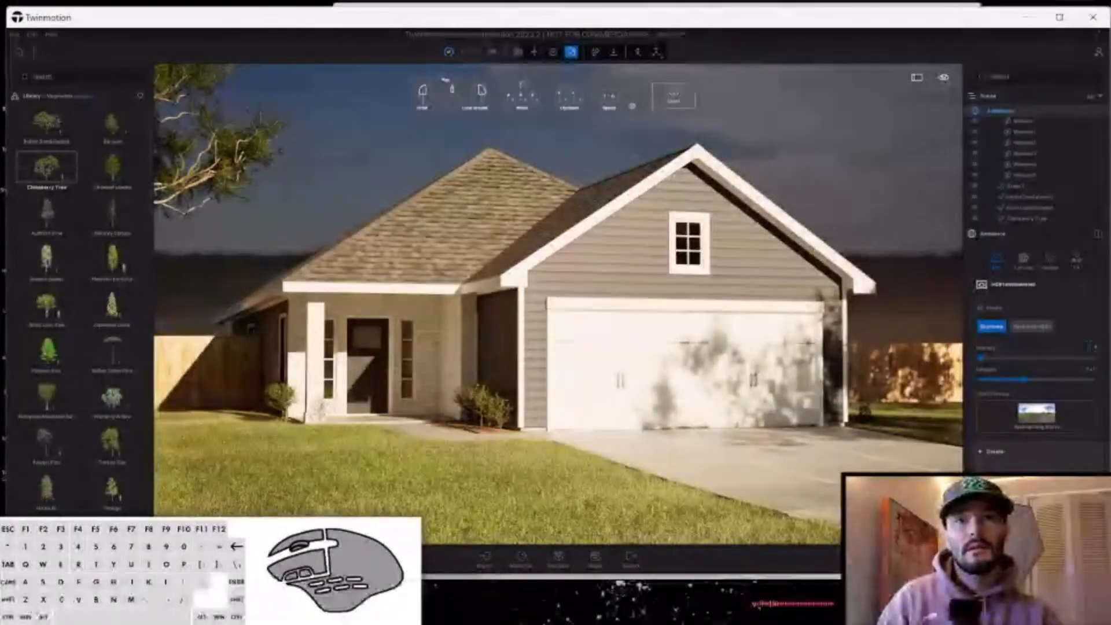
{"action": "key", "text": "Return"}
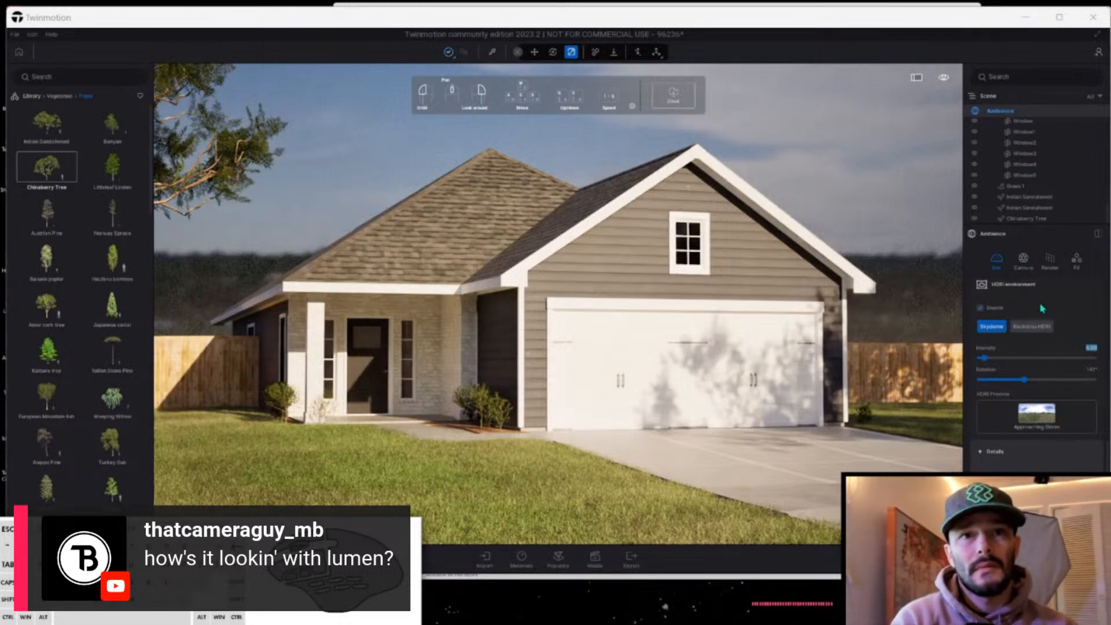
Expand the Path Tracer quality details, switch rendering to real time, and set global illumination to Lumen.
{"action": "left_click", "coordinate": [1047, 265]}
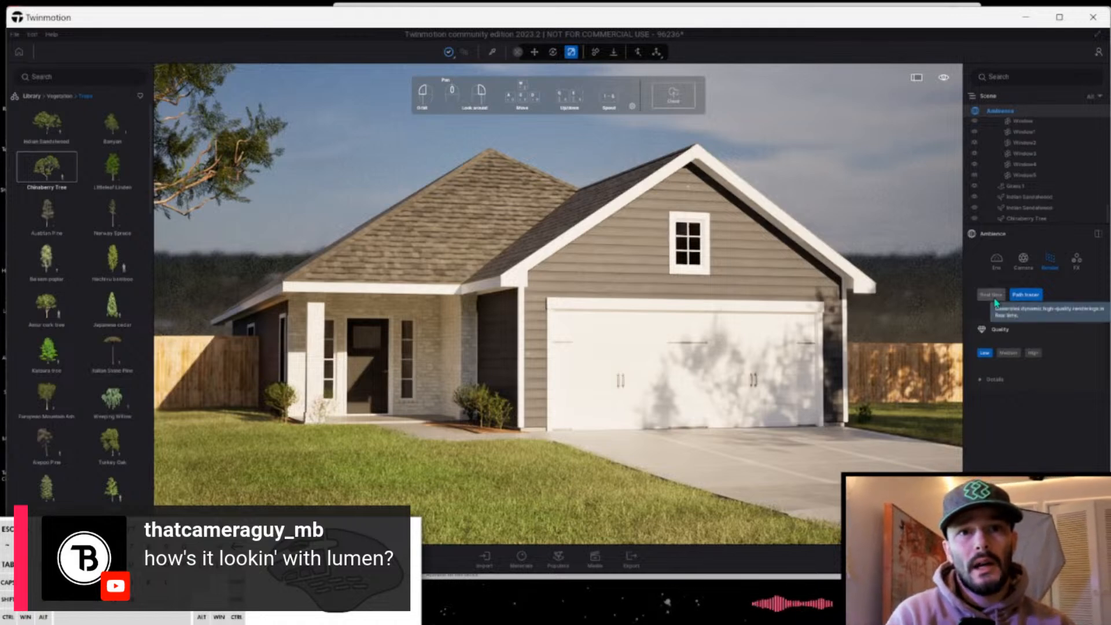
{"action": "left_click", "coordinate": [979, 387]}
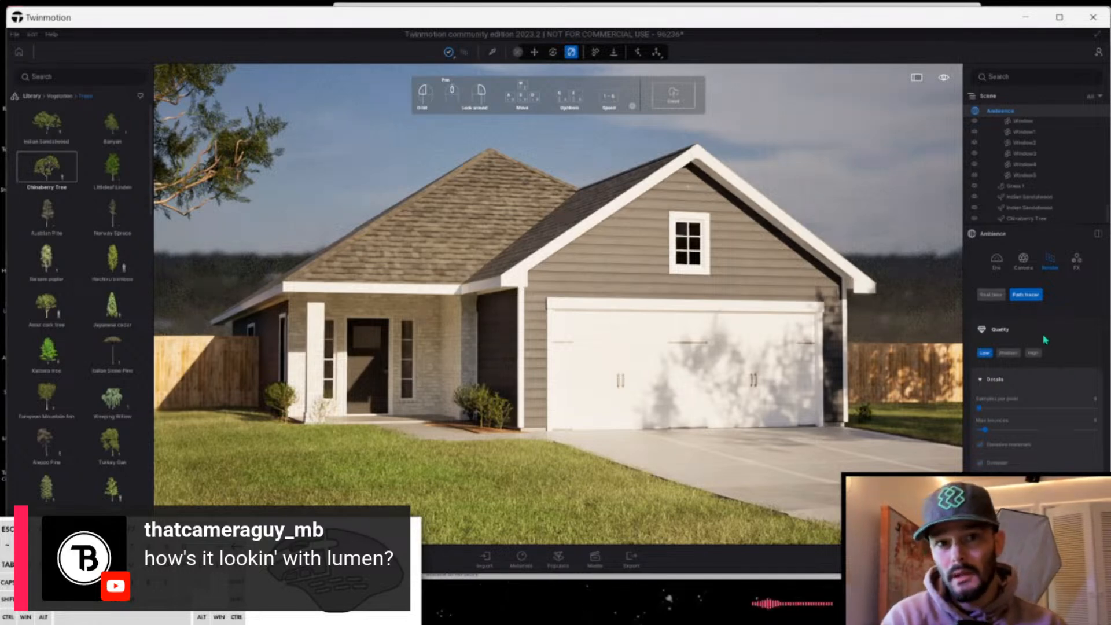
{"action": "left_click", "coordinate": [990, 295]}
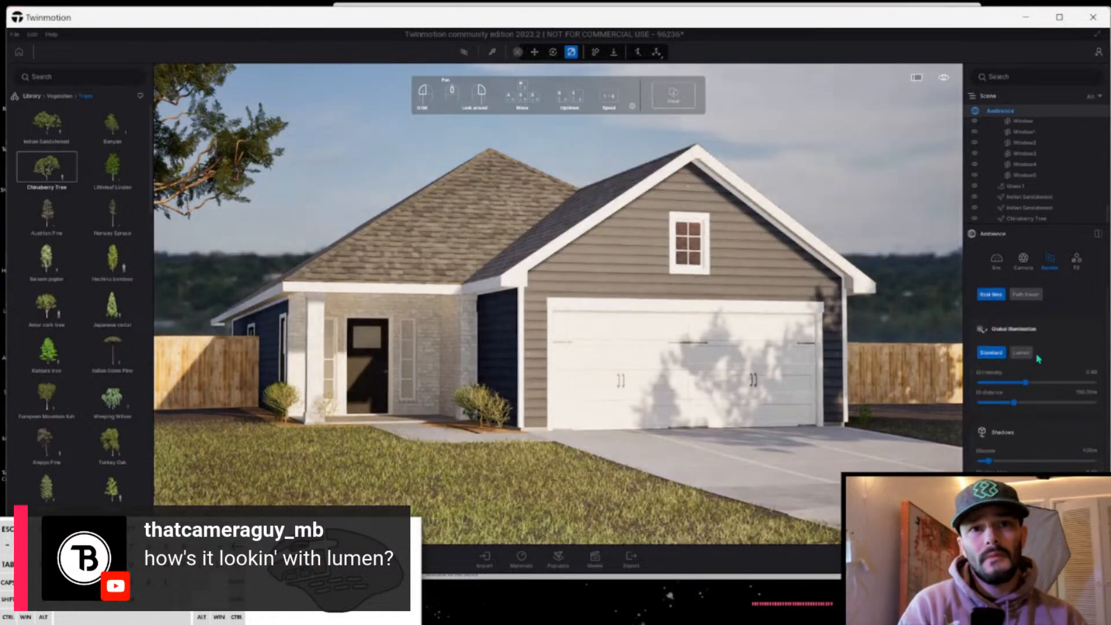
{"action": "left_click", "coordinate": [1020, 353]}
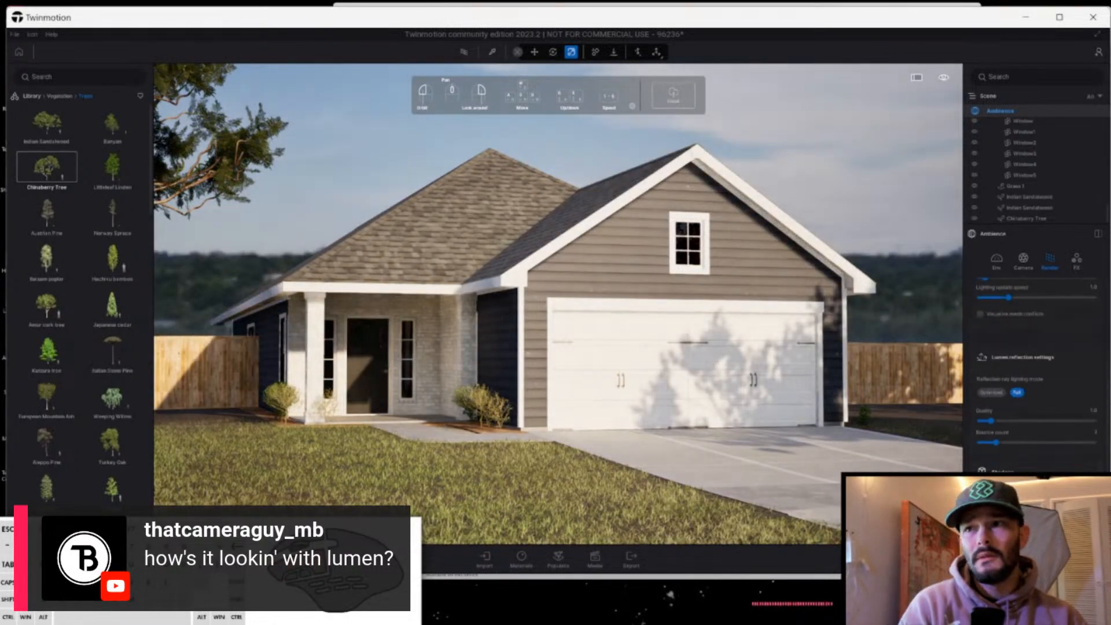
Increase the Lumen scene detail, and raise the quality and bounce count of the Lumen reflections.
{"action": "scroll", "coordinate": [1060, 377], "scroll_direction": "up", "scroll_amount": 3}
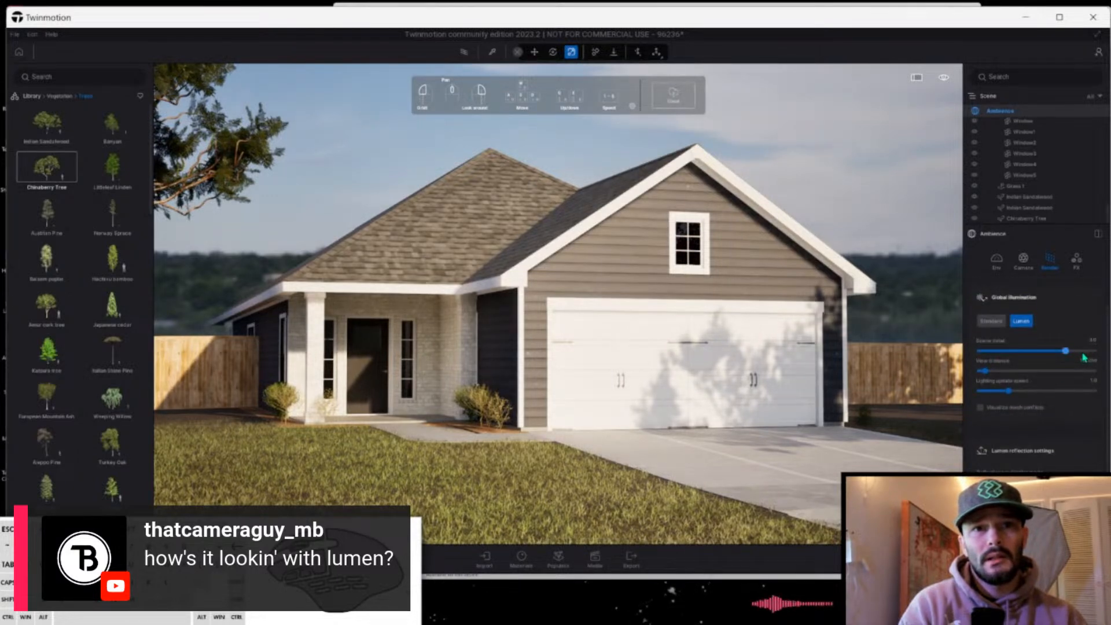
{"action": "scroll", "coordinate": [1070, 380], "scroll_direction": "down", "scroll_amount": 3}
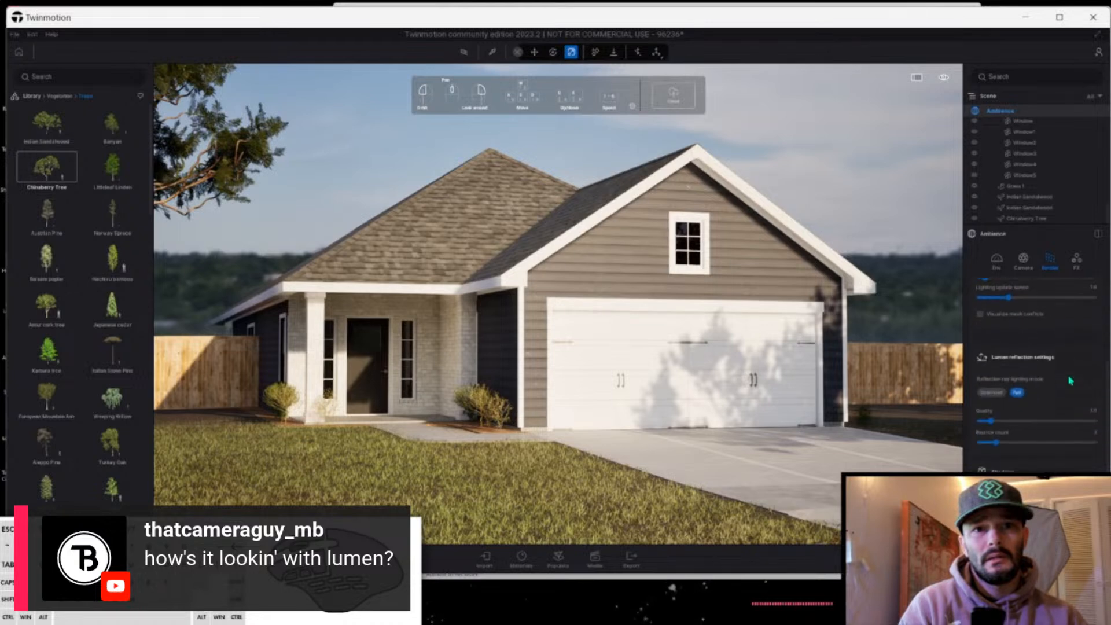
{"action": "left_click", "coordinate": [1048, 421]}
{"action": "left_click", "coordinate": [1014, 443]}
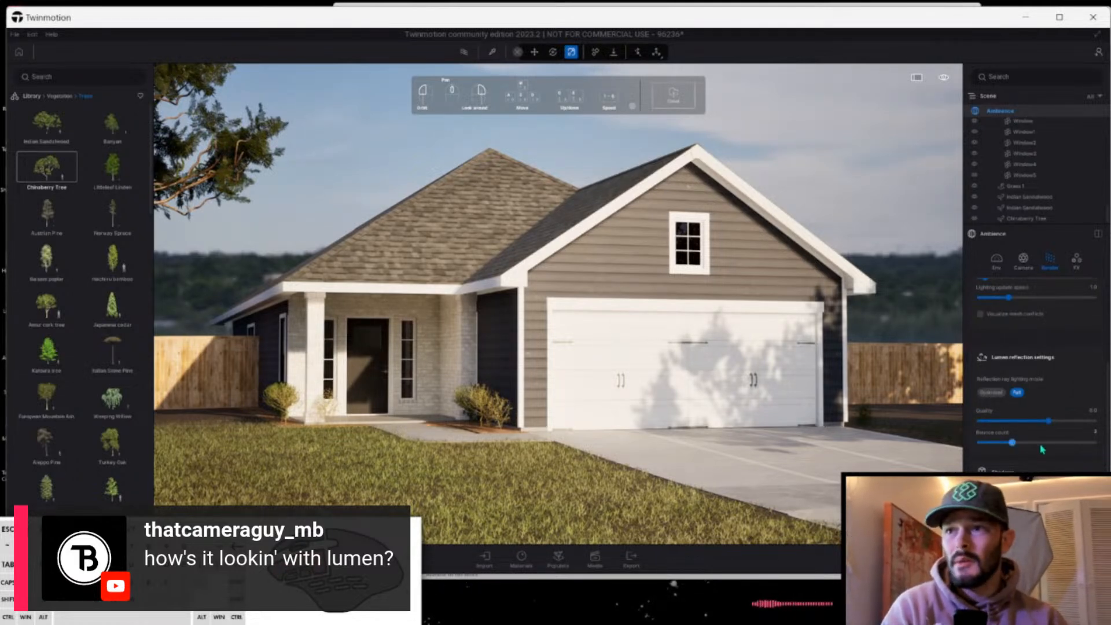
{"action": "left_click_drag", "start_coordinate": [1012, 444], "coordinate": [996, 443]}
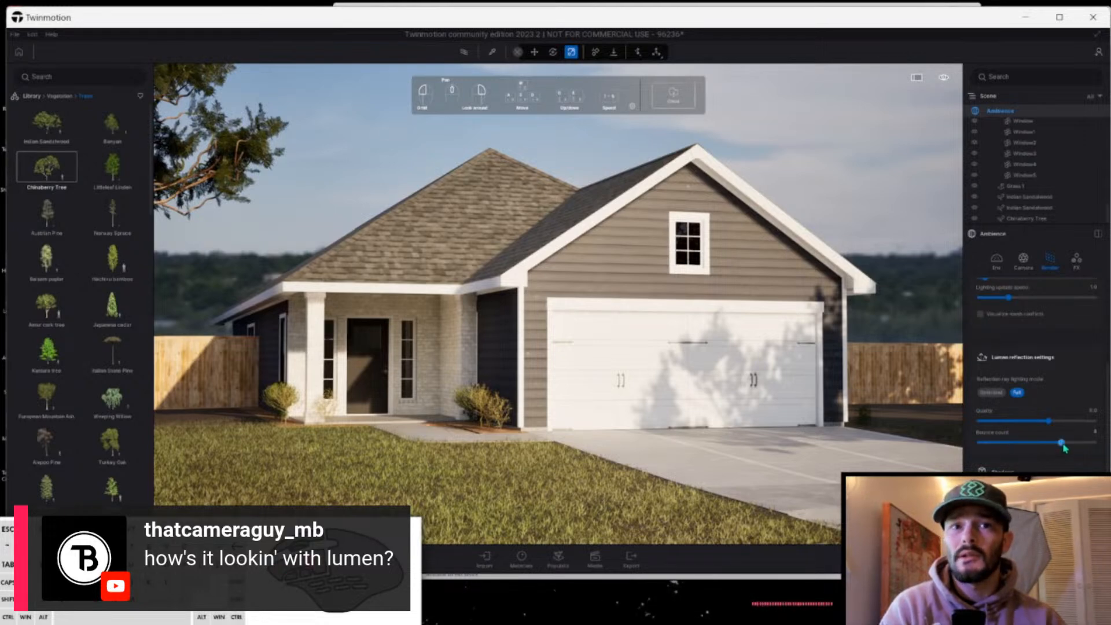
{"action": "left_click", "coordinate": [1002, 444]}
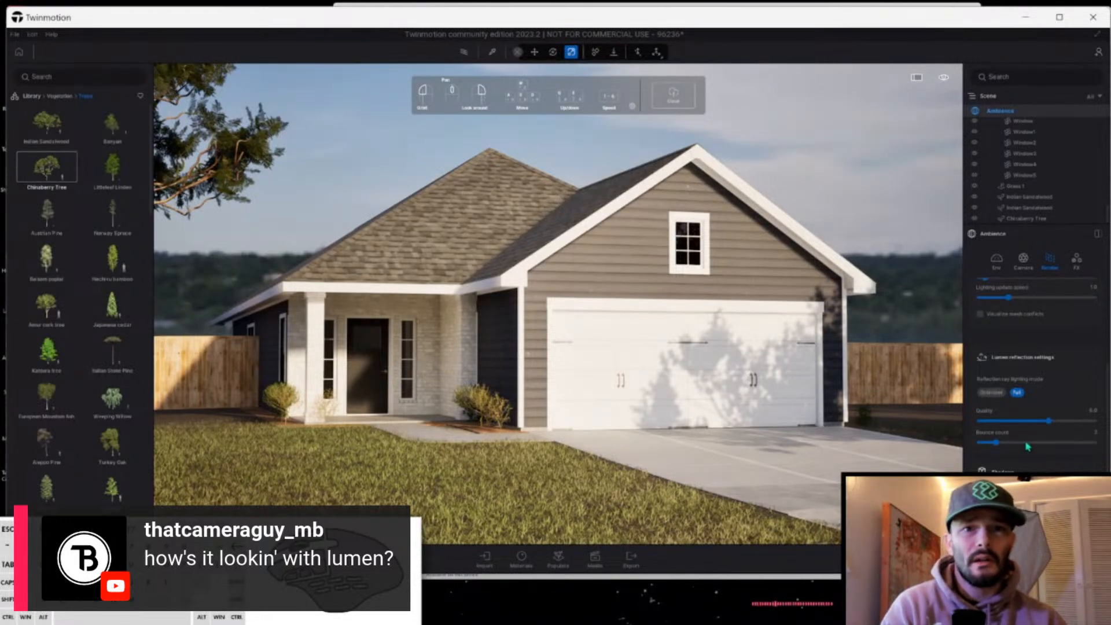
{"action": "left_click_drag", "start_coordinate": [998, 444], "coordinate": [1002, 443]}
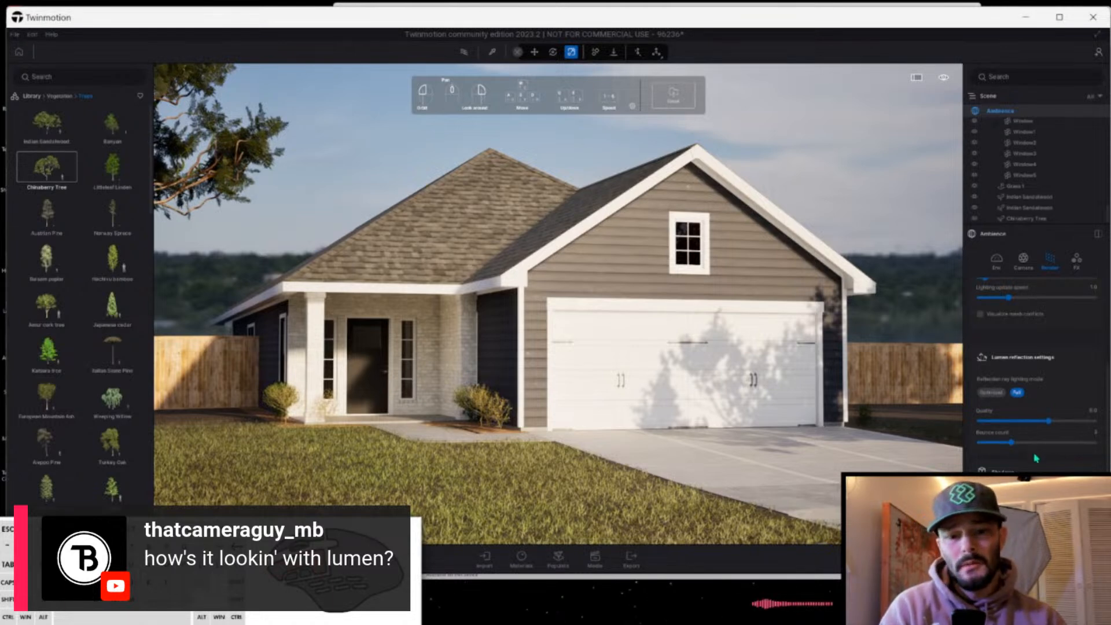
{"action": "scroll", "coordinate": [1025, 460], "scroll_direction": "up", "scroll_amount": 5}
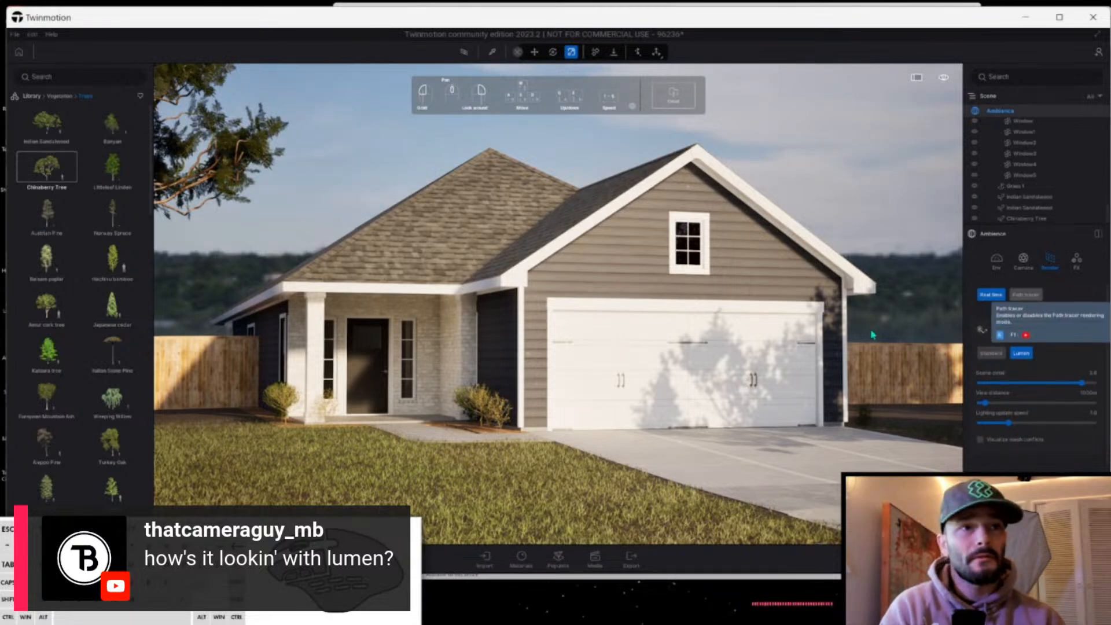
Inspect the house front and garage from several angles under Lumen global illumination.
{"action": "key", "text": "d"}
{"action": "right_click_drag", "start_coordinate": [717, 360], "coordinate": [717, 360]}
{"action": "key", "text": "d"}
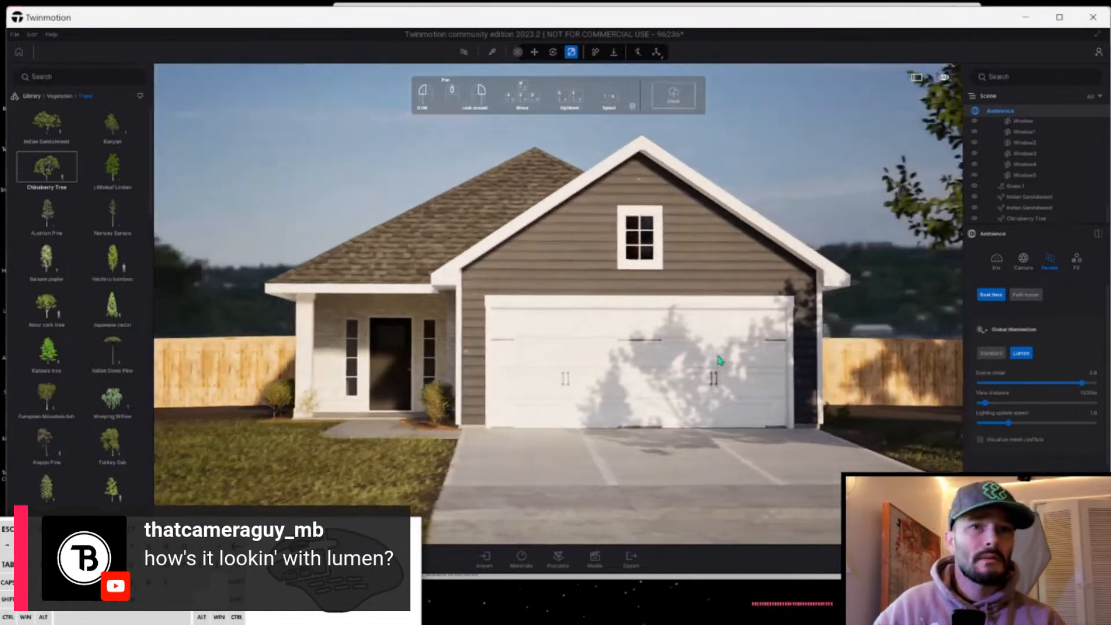
{"action": "key", "text": "a"}
{"action": "key", "text": "a"}
{"action": "right_click_drag", "start_coordinate": [717, 360], "coordinate": [717, 360]}
Switch global illumination to Standard and view the house front from several angles for comparison.
{"action": "left_click", "coordinate": [991, 353]}
{"action": "key", "text": "d"}
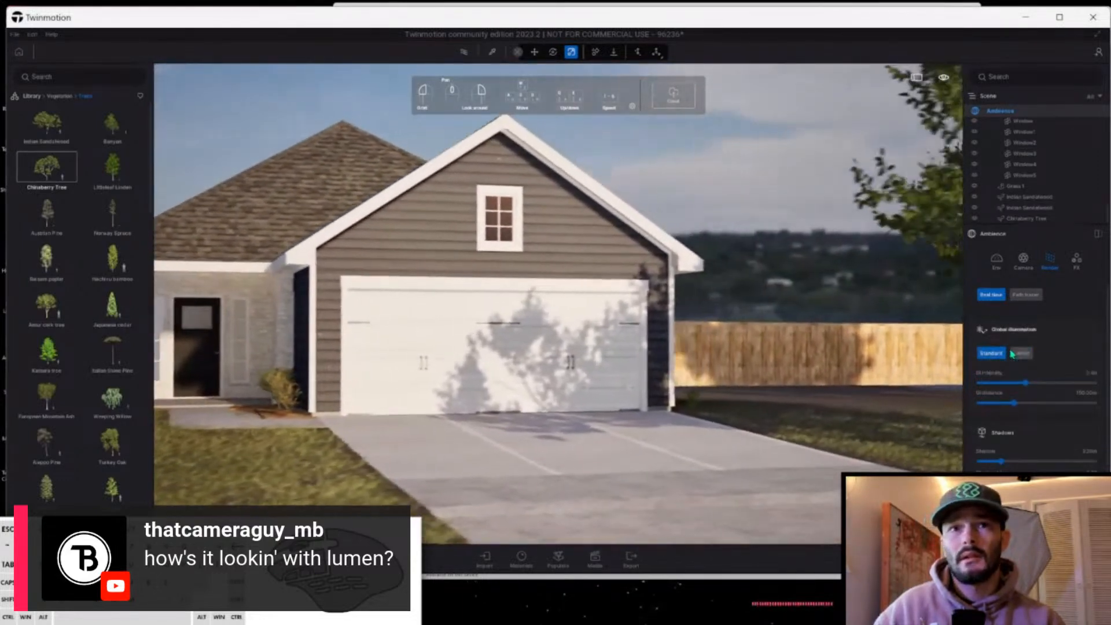
{"action": "key", "text": "a"}
{"action": "key", "text": "d"}
{"action": "key", "text": "a"}
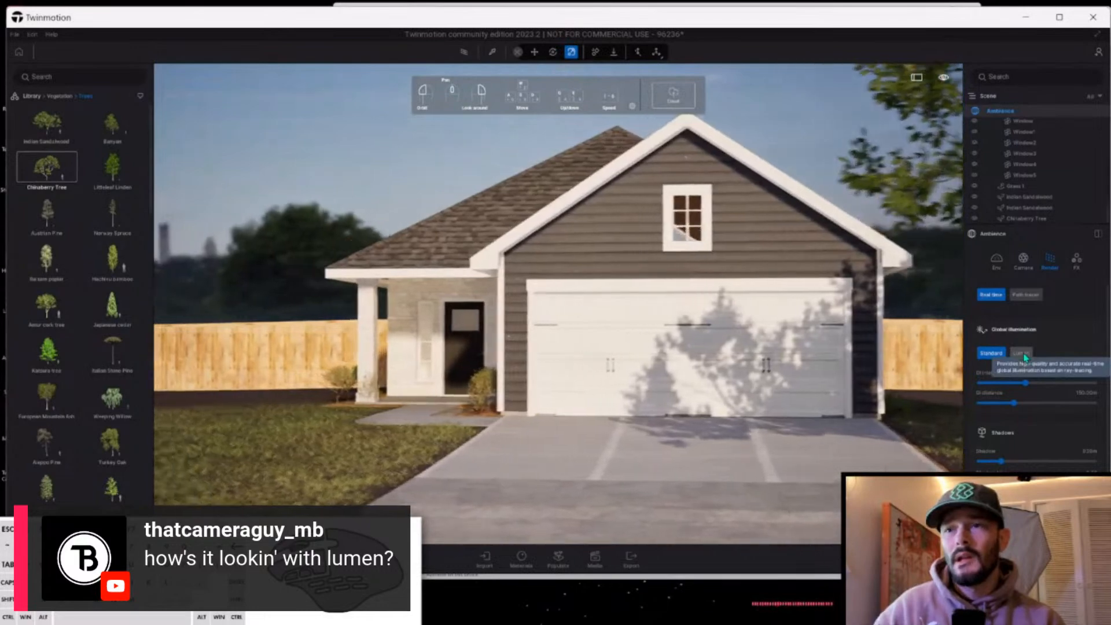
{"action": "key", "text": "d"}
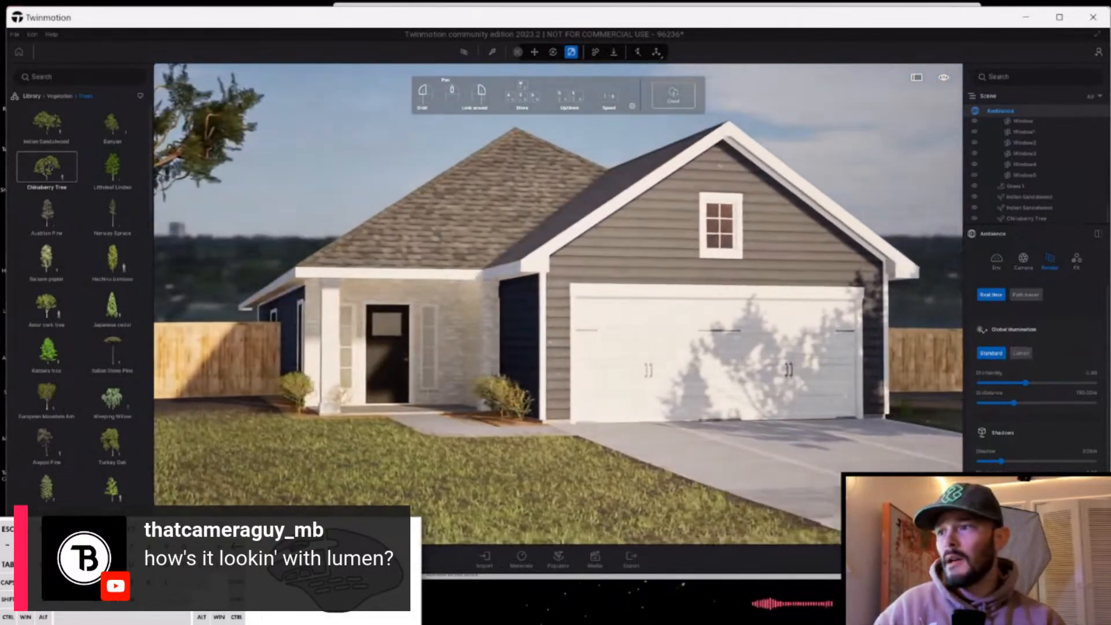
Show the performance statistics and check them while moving the camera around the house under Standard global illumination.
{"action": "left_click", "coordinate": [34, 560]}
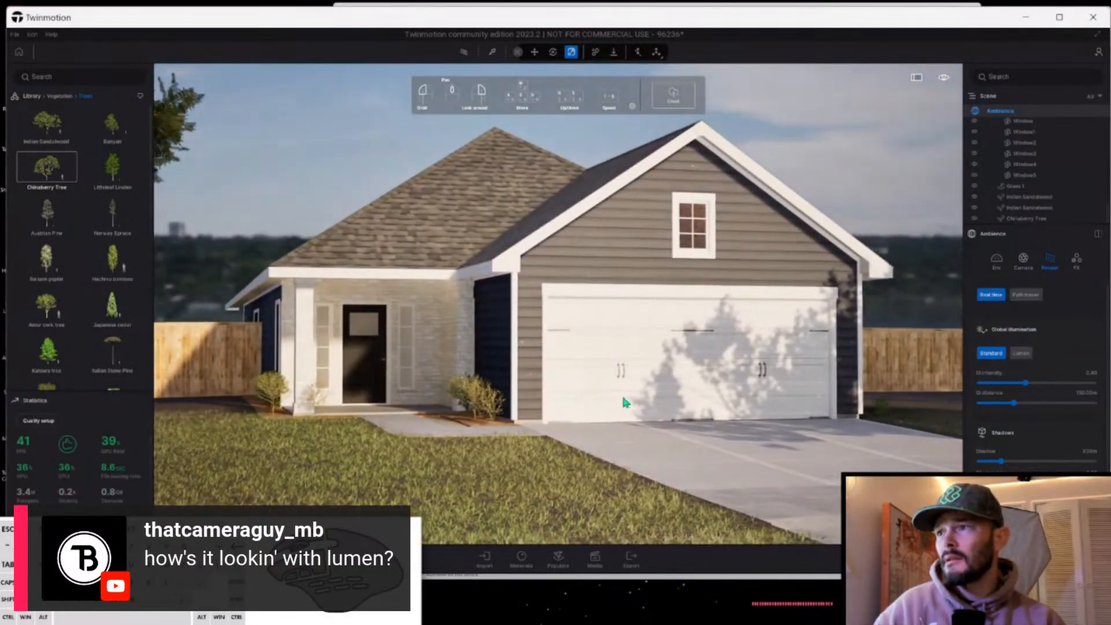
{"action": "key", "text": "d"}
{"action": "right_click_drag", "start_coordinate": [623, 402], "coordinate": [623, 402]}
{"action": "key", "text": "d"}
{"action": "key", "text": "w"}
{"action": "key", "text": "a"}
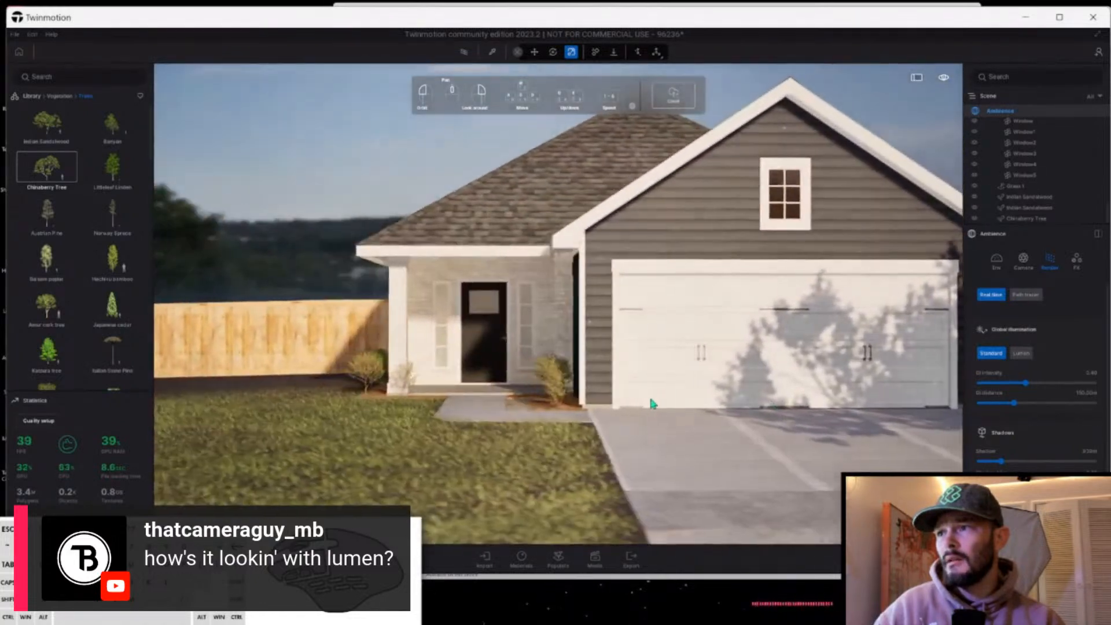
{"action": "key", "text": "d"}
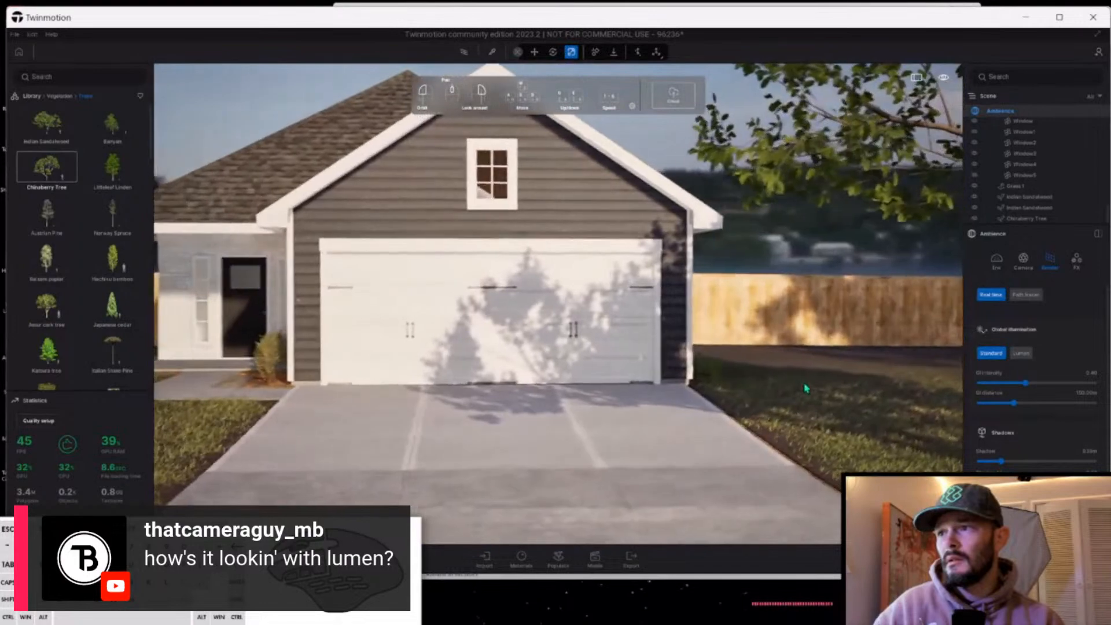
{"action": "key", "text": "a"}
{"action": "right_click_drag", "start_coordinate": [776, 386], "coordinate": [778, 390]}
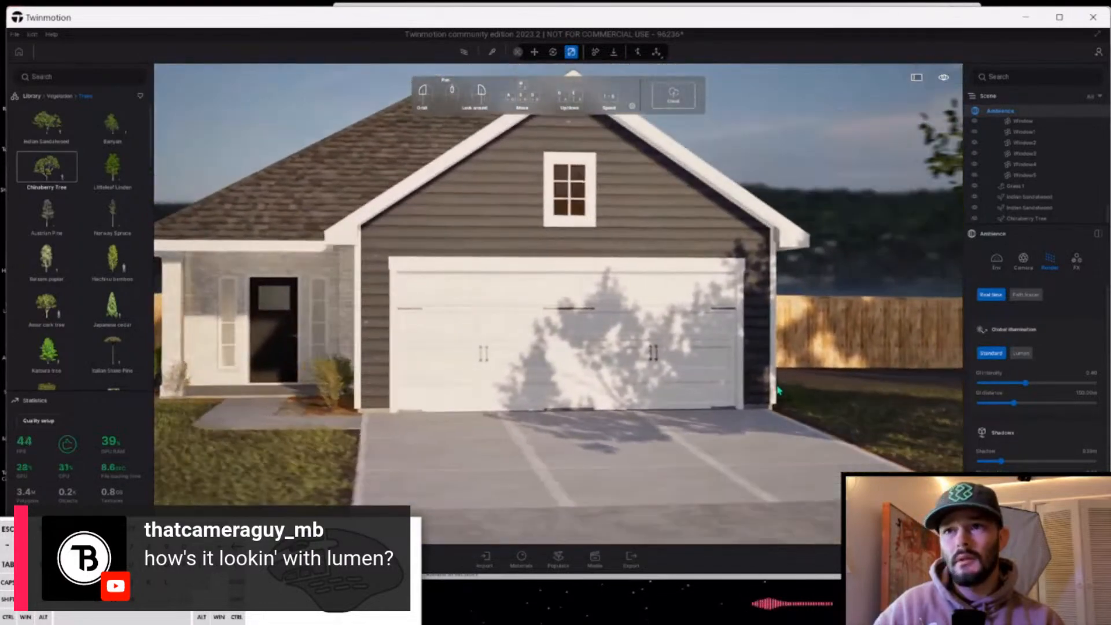
{"action": "key", "text": "a"}
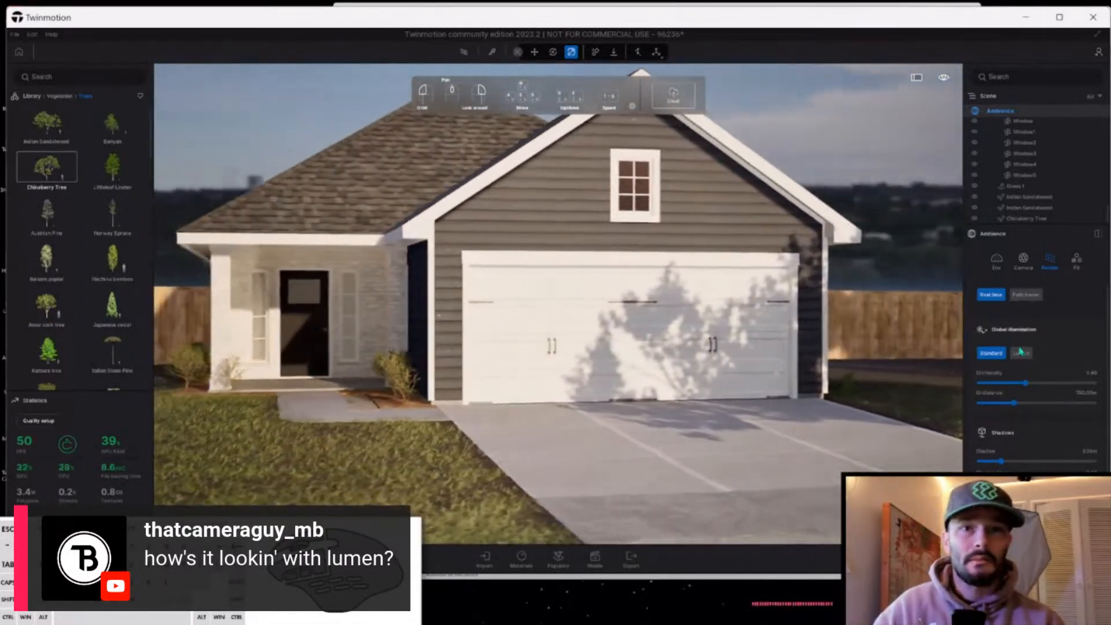
Set global illumination back to Lumen and check the performance statistics while moving around the house.
{"action": "left_click", "coordinate": [1021, 354]}
{"action": "key", "text": "a"}
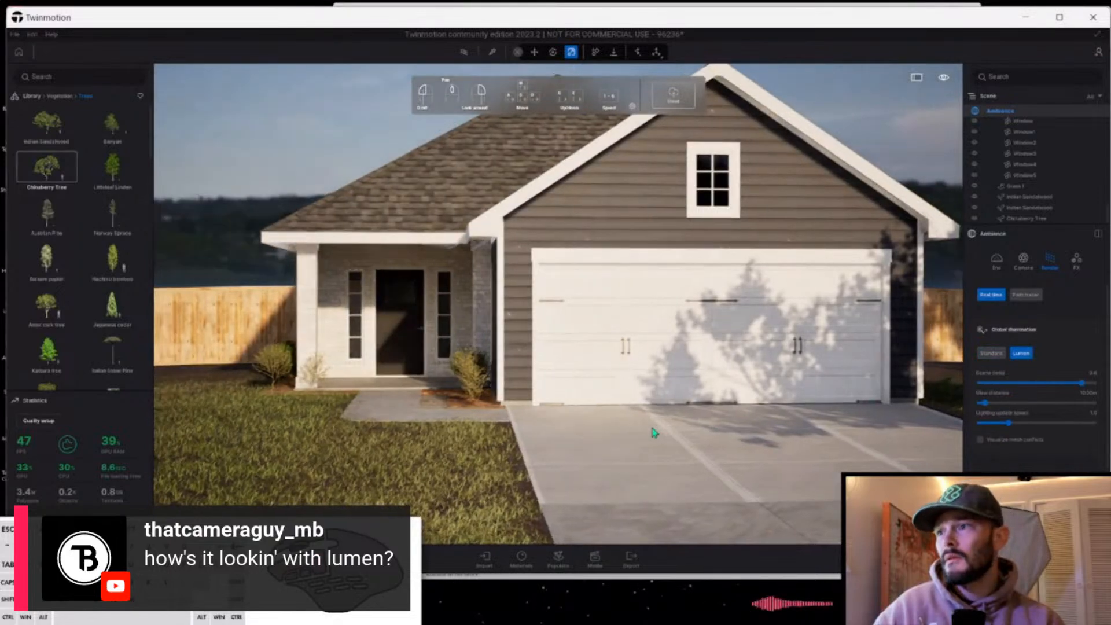
{"action": "key", "text": "d"}
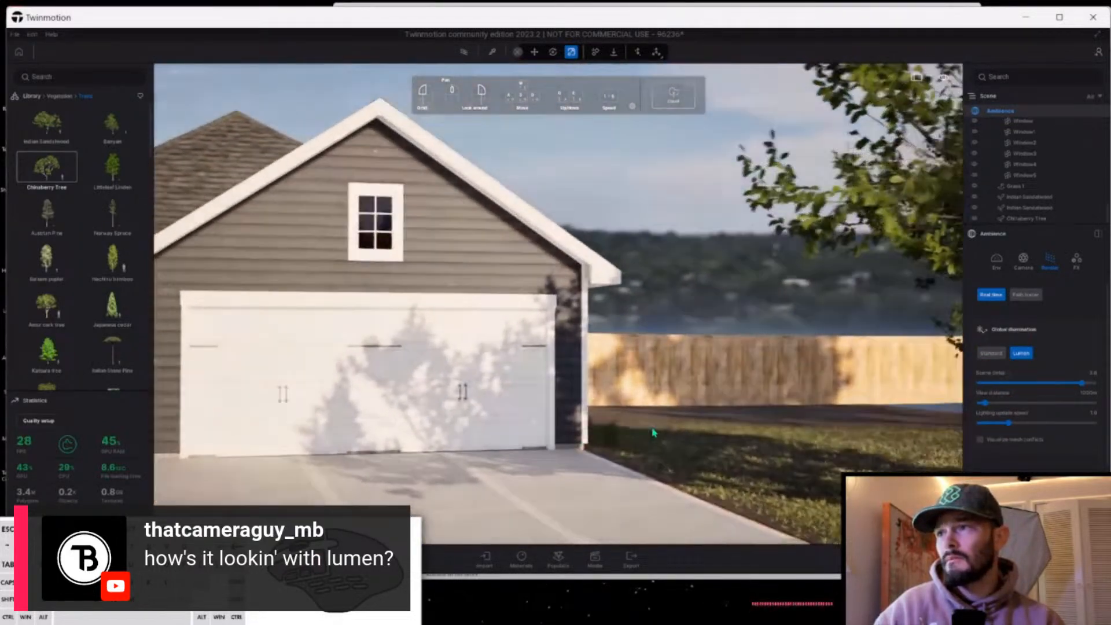
{"action": "key", "text": "a"}
{"action": "right_click_drag", "start_coordinate": [653, 433], "coordinate": [654, 432]}
{"action": "key", "text": "d"}
{"action": "key", "text": "d"}
{"action": "key", "text": "d"}
{"action": "key", "text": "a"}
{"action": "key", "text": "a"}
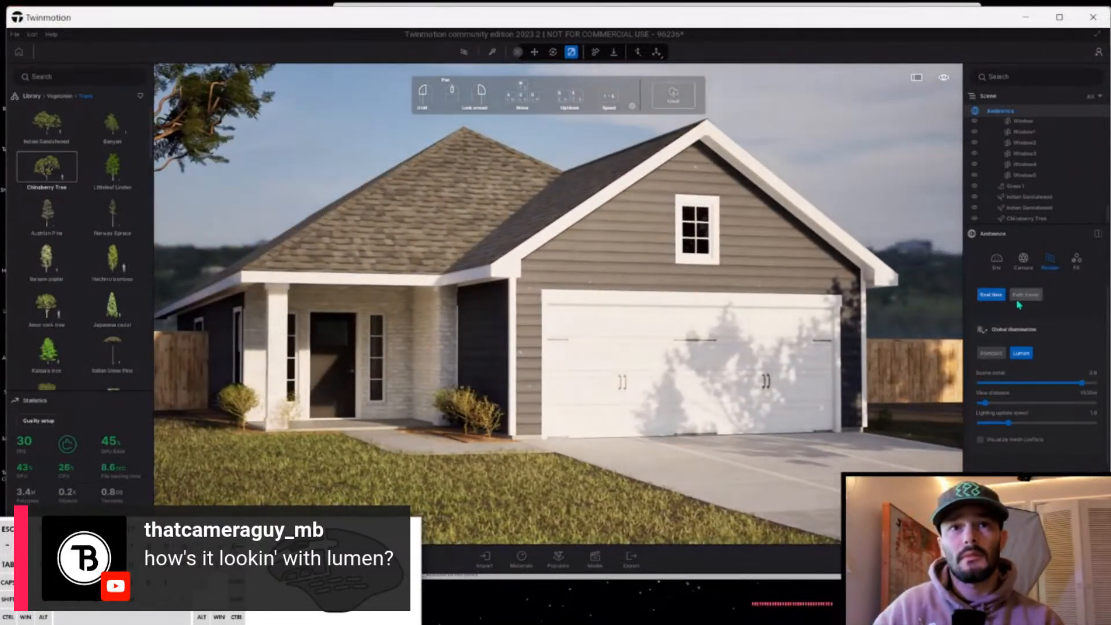
{"action": "key", "text": "d"}
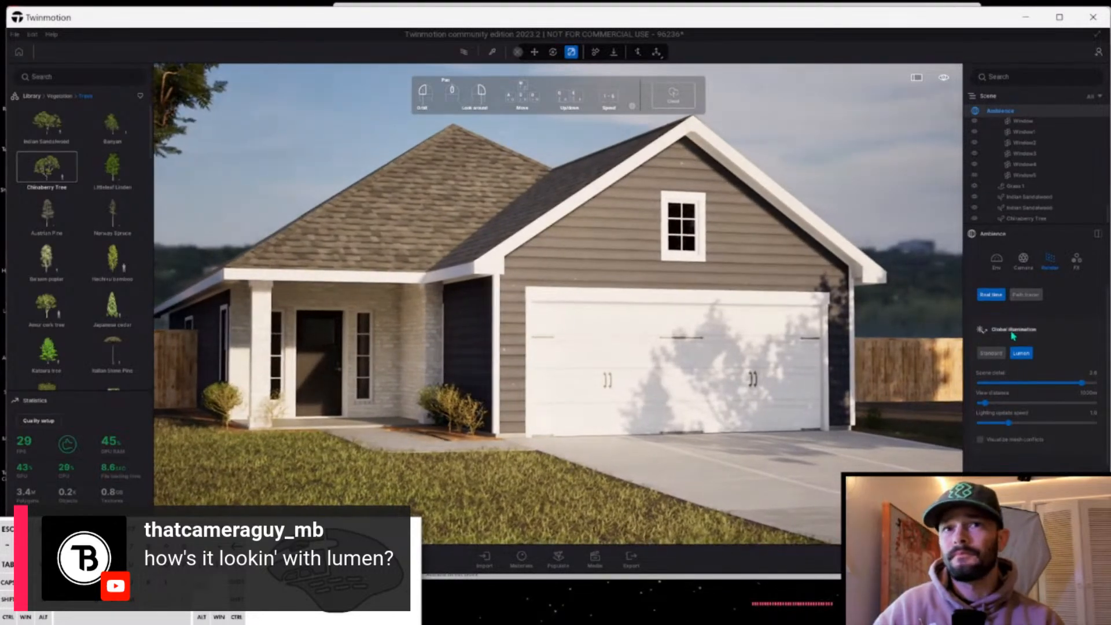
{"action": "key", "text": "a"}
Toggle global illumination to Standard and back to Lumen, comparing the porch, windows and siding.
{"action": "left_click", "coordinate": [992, 354]}
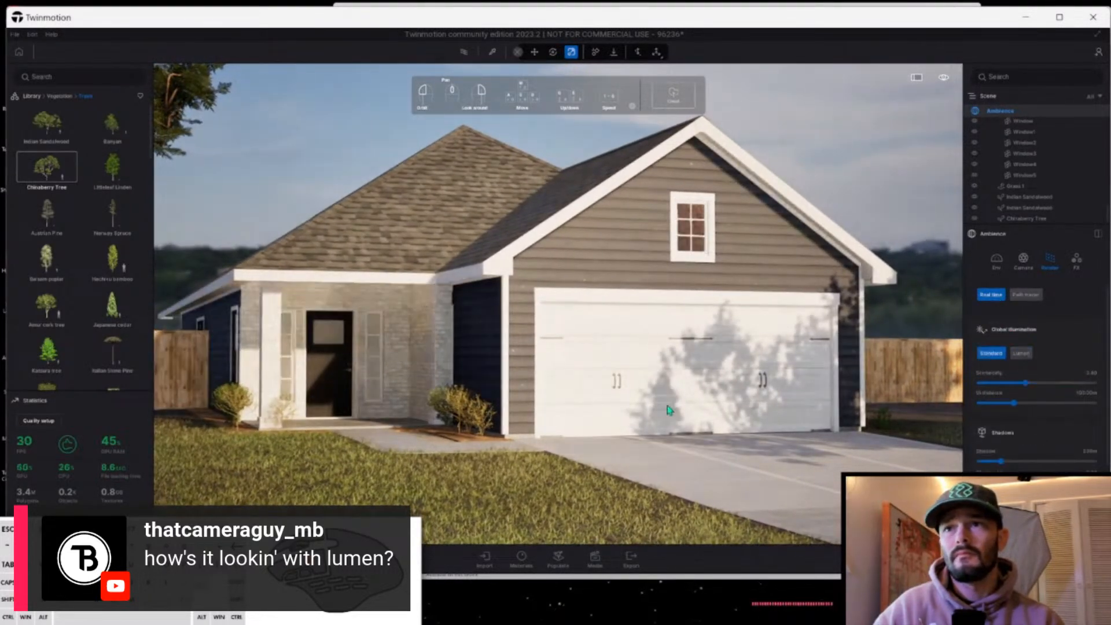
{"action": "key", "text": "d"}
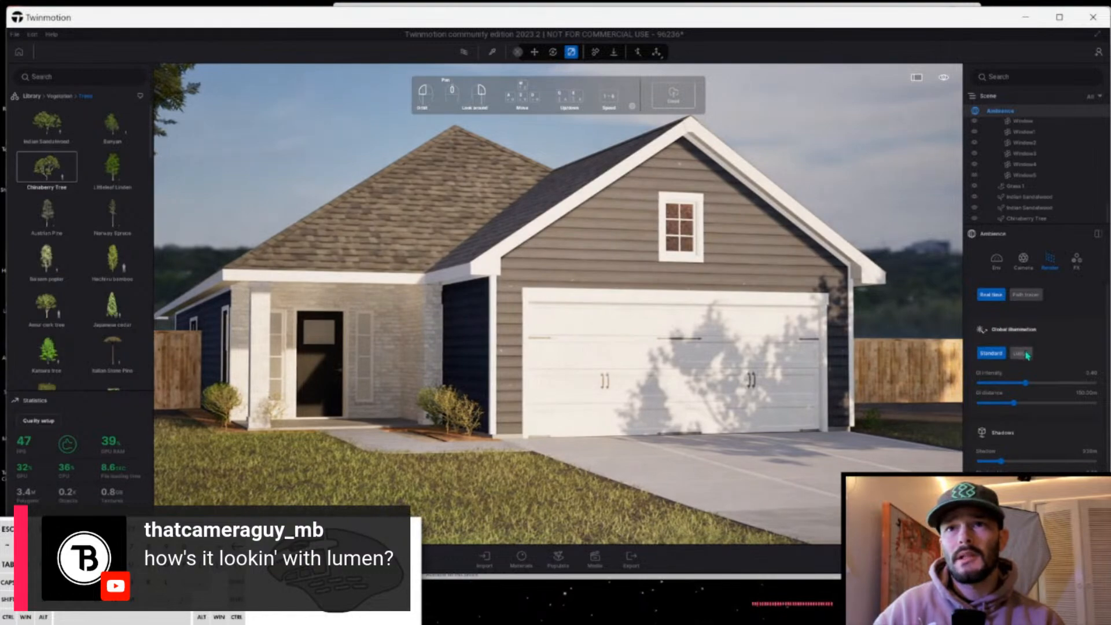
{"action": "left_click", "coordinate": [1022, 354]}
{"action": "key", "text": "d"}
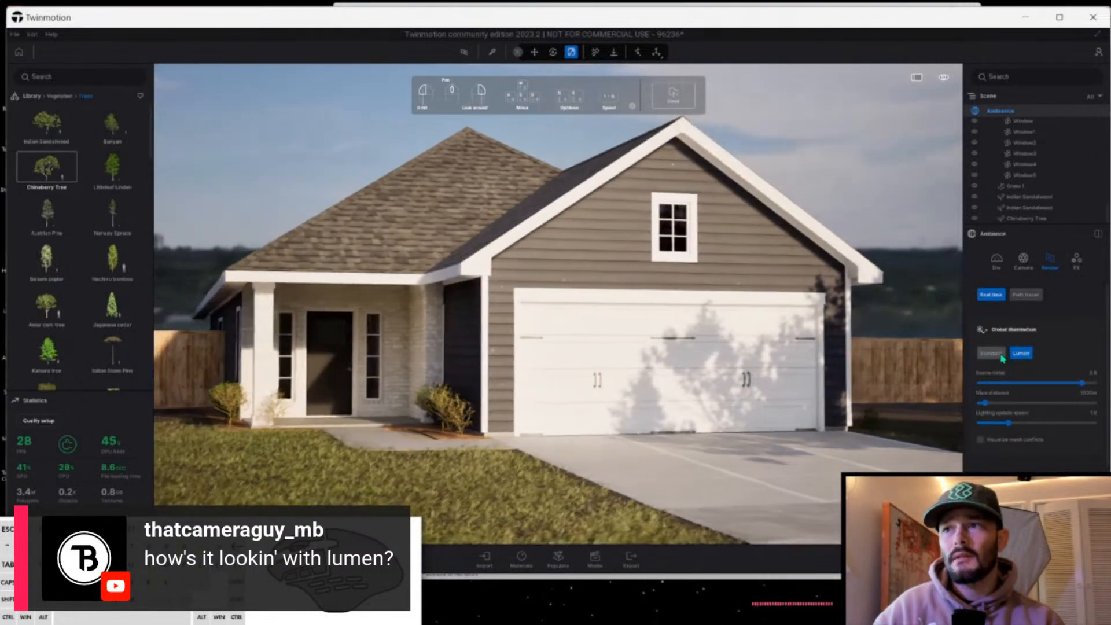
{"action": "key", "text": "d"}
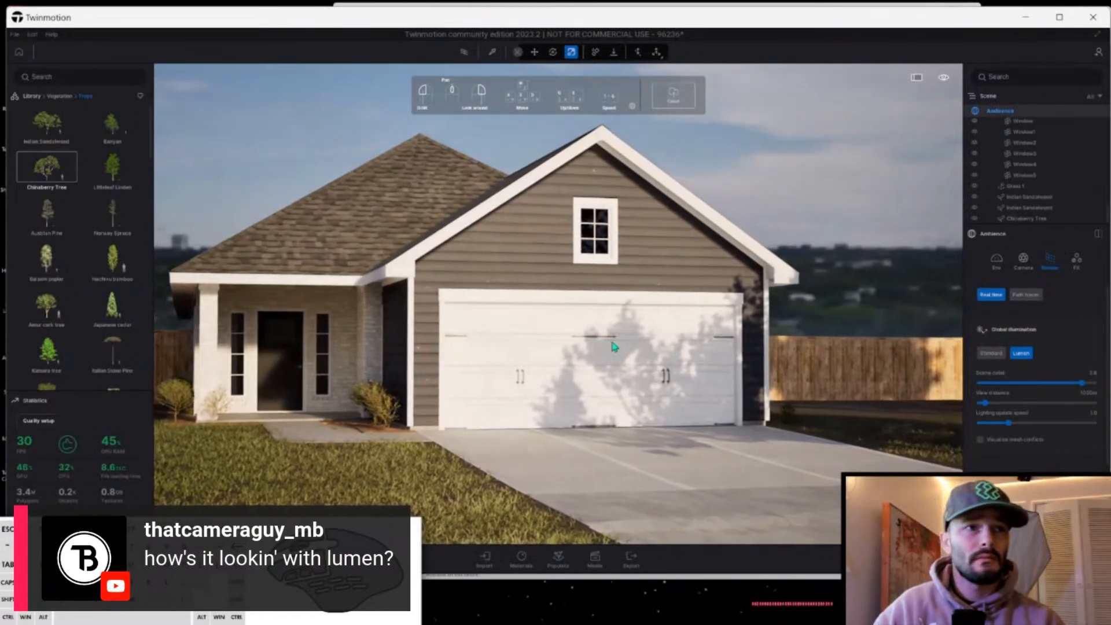
{"action": "key", "text": "a"}
{"action": "mouse_move", "coordinate": [646, 377]}
{"action": "right_mouse_down"}
{"action": "mouse_move", "coordinate": [674, 371]}
{"action": "mouse_move", "coordinate": [634, 400]}
{"action": "mouse_move", "coordinate": [635, 374]}
{"action": "right_mouse_up"}
{"action": "key", "text": "a"}
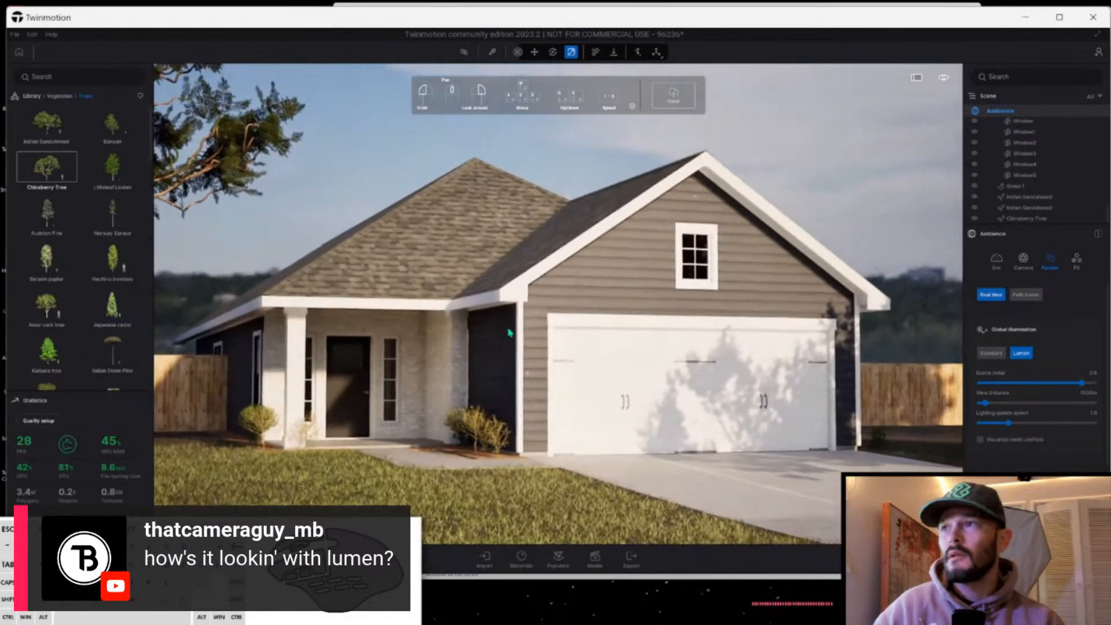
Show the scene materials, browse the library's Adobe Substance 3D materials, and open the Adobe Substance 3D Assets website.
{"action": "left_click", "coordinate": [522, 557]}
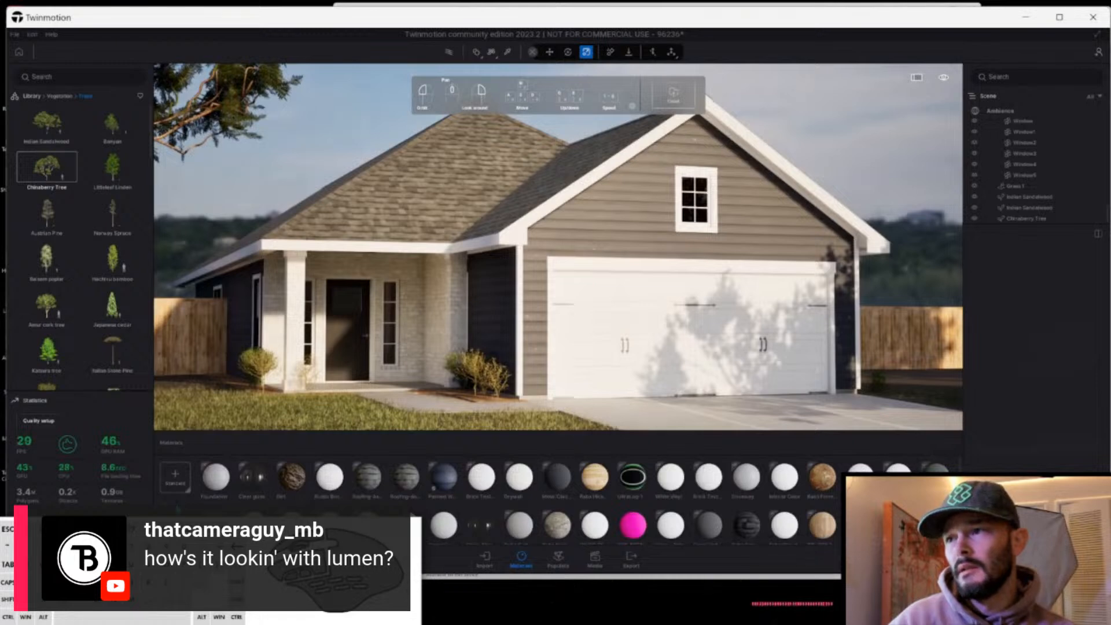
{"action": "left_click", "coordinate": [32, 95]}
{"action": "left_click", "coordinate": [118, 262]}
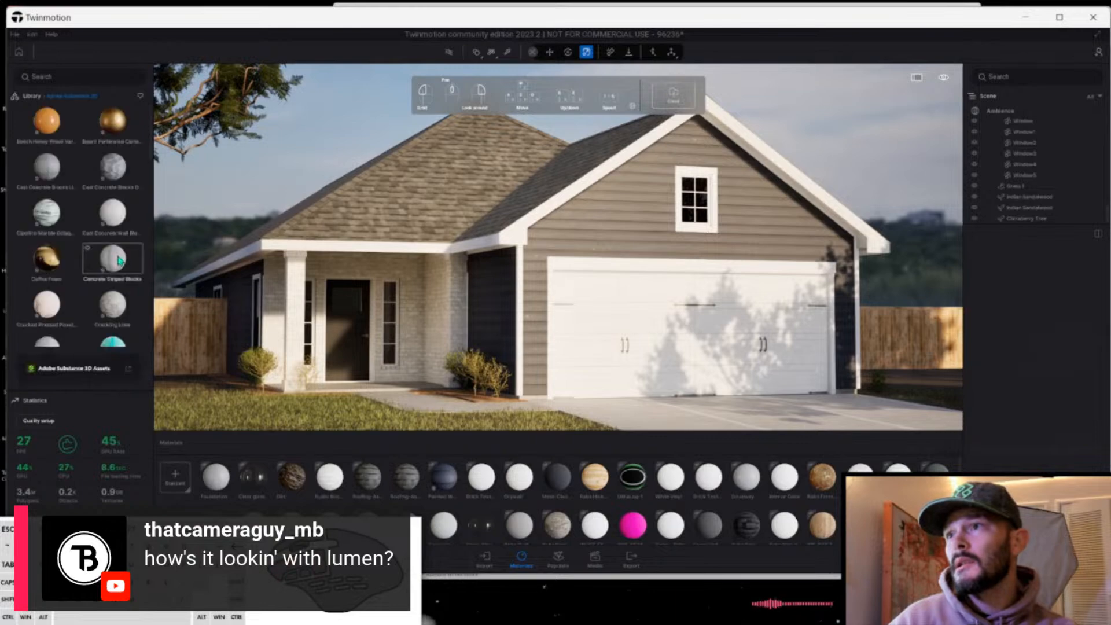
{"action": "left_click", "coordinate": [80, 373]}
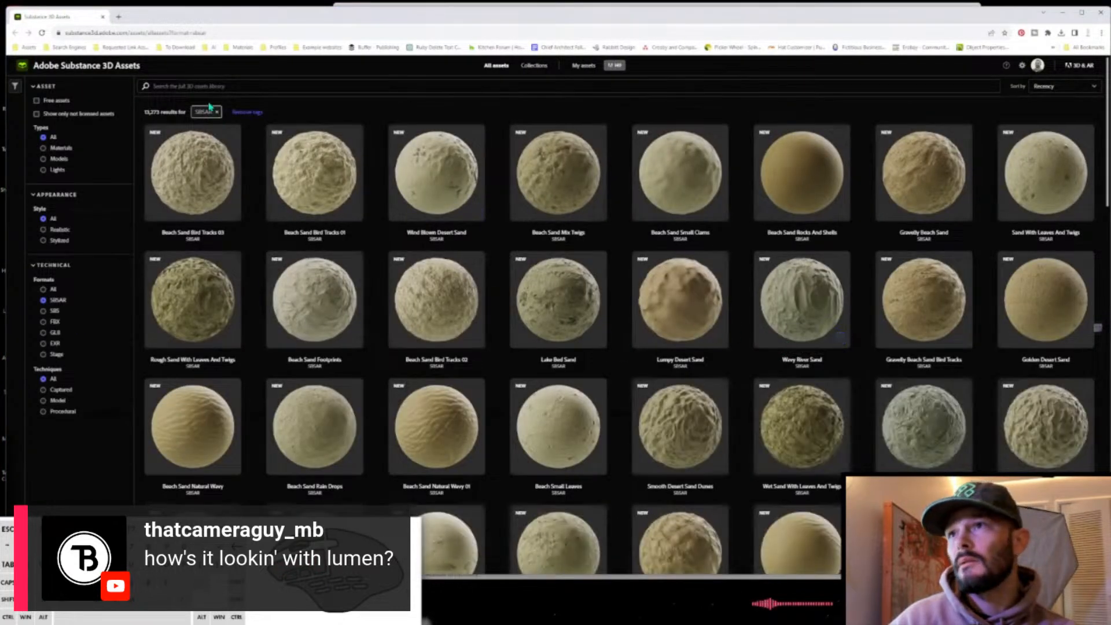
Search the Substance 3D Assets library for "composition shingle".
{"action": "left_click", "coordinate": [196, 83]}
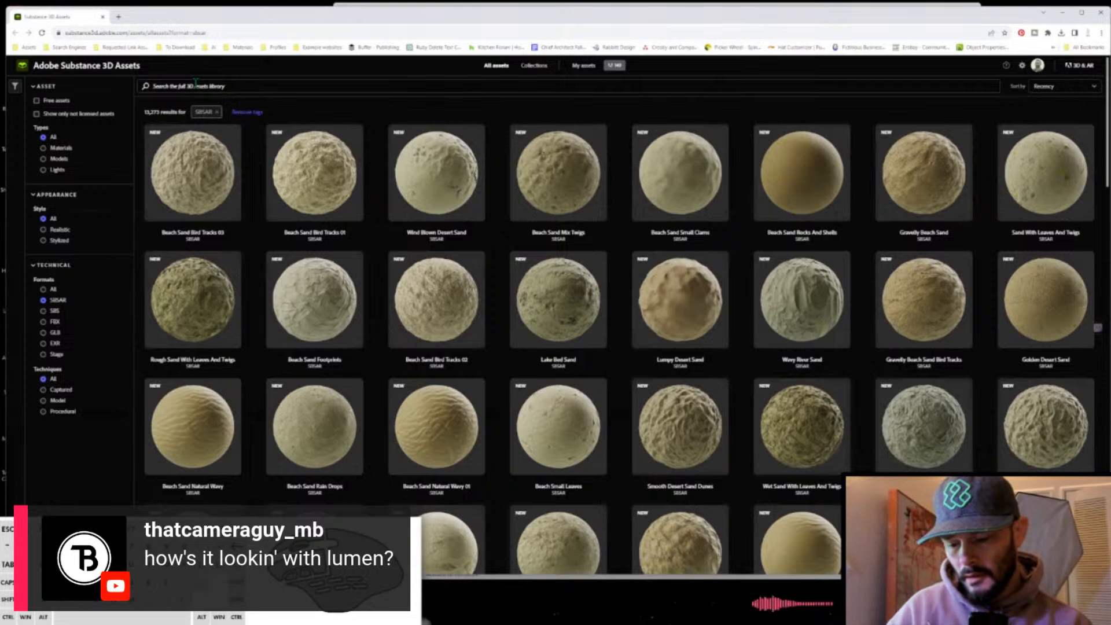
{"action": "type", "text": "con"}
{"action": "type", "text": "position"}
{"action": "type", "text": " shingle"}
{"action": "key", "text": "Return"}
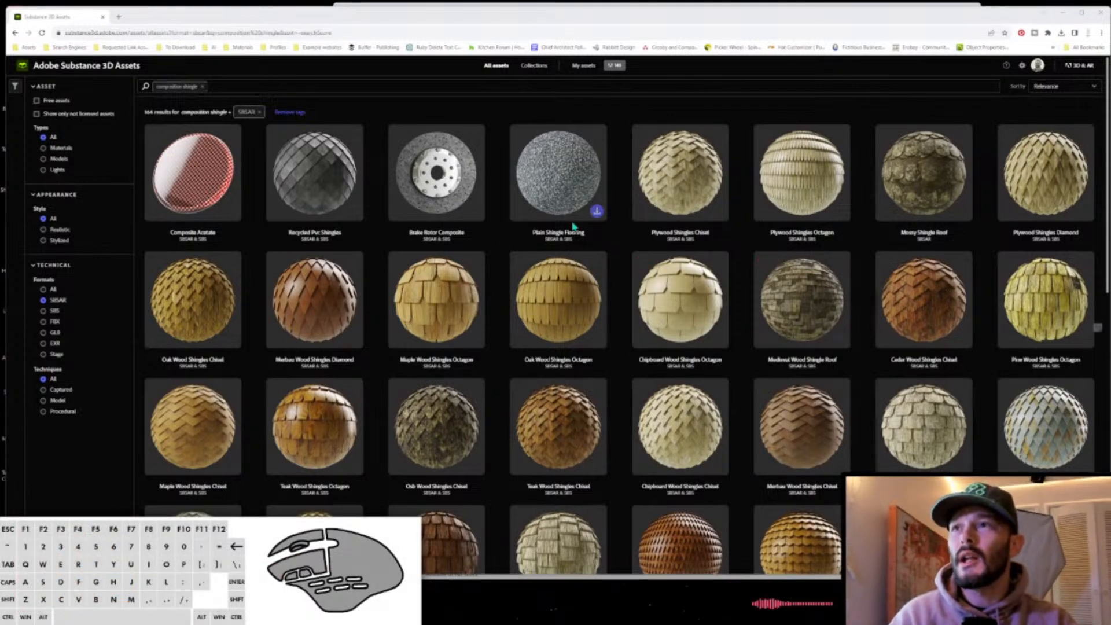
Find Roof Asphalt Shingle Tiles among the shingle search results and start downloading it as a Substance archive.
{"action": "scroll", "coordinate": [949, 254], "scroll_direction": "down", "scroll_amount": 4}
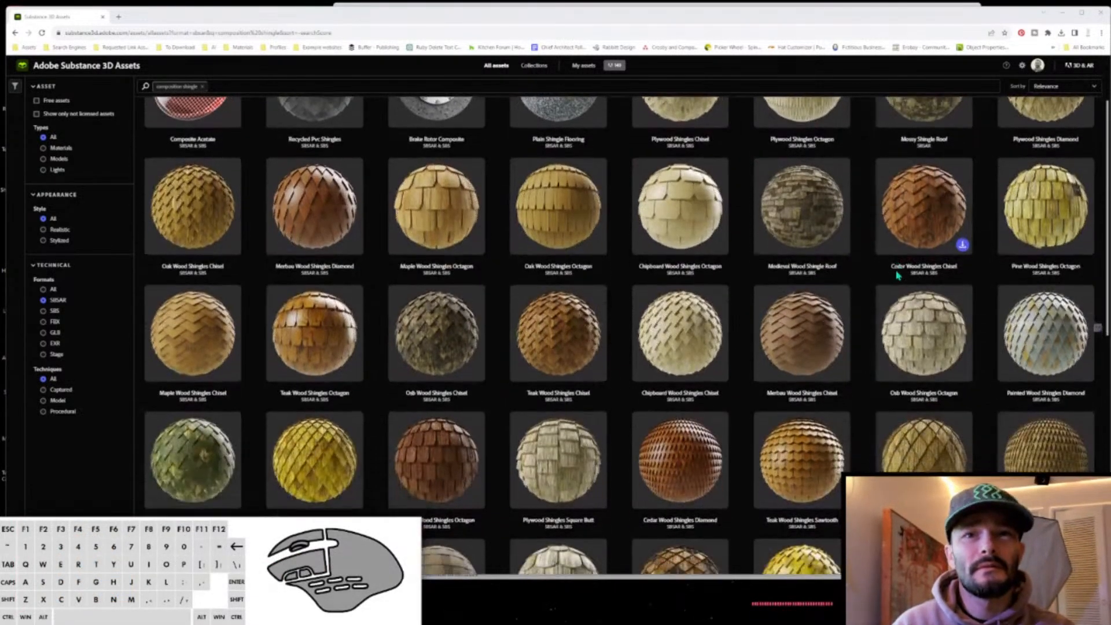
{"action": "scroll", "coordinate": [445, 307], "scroll_direction": "down", "scroll_amount": 2}
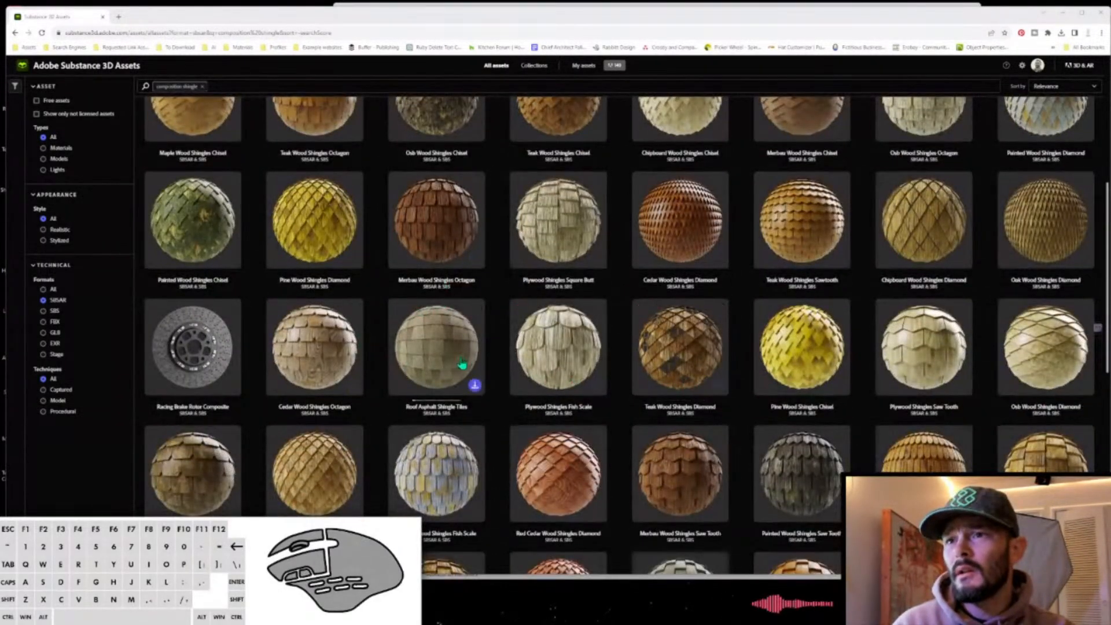
{"action": "scroll", "coordinate": [454, 363], "scroll_direction": "down", "scroll_amount": 2}
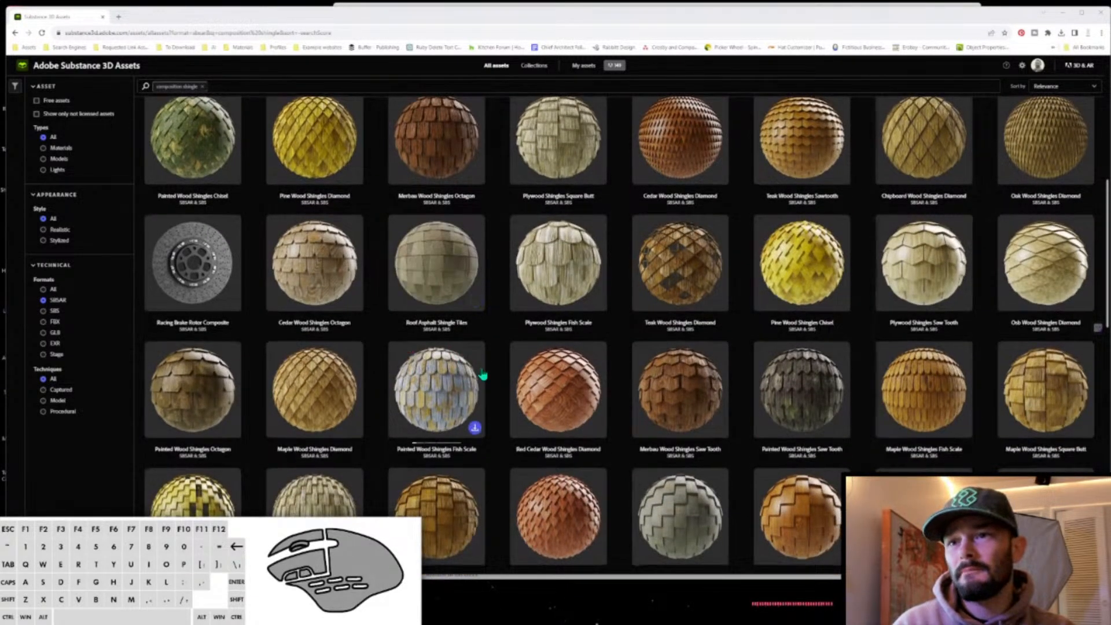
{"action": "scroll", "coordinate": [482, 374], "scroll_direction": "down", "scroll_amount": 1}
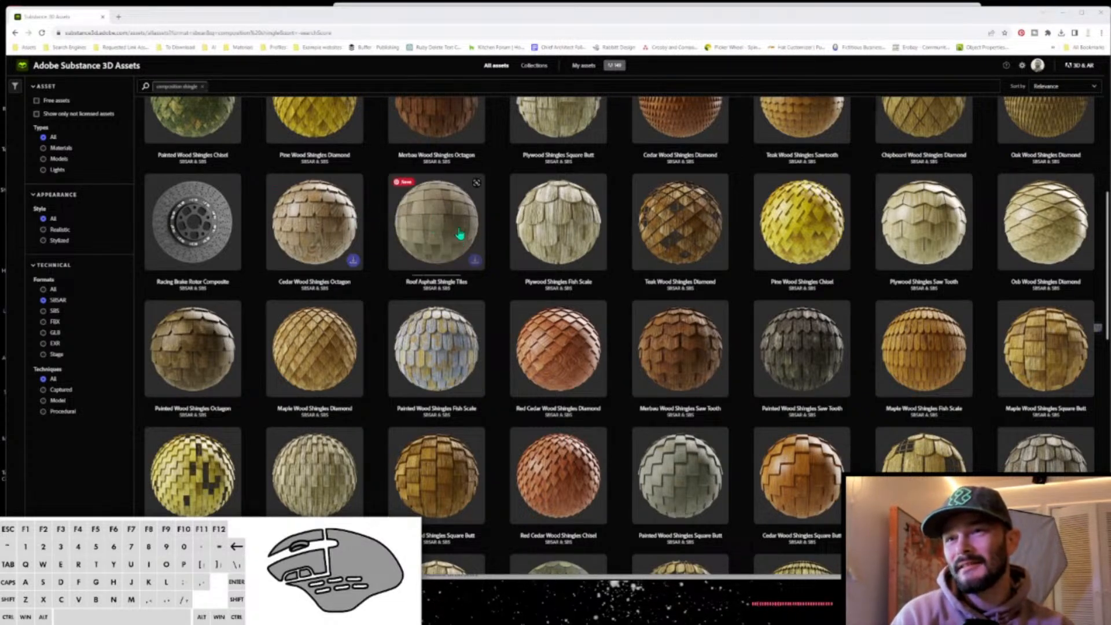
{"action": "left_click", "coordinate": [473, 261]}
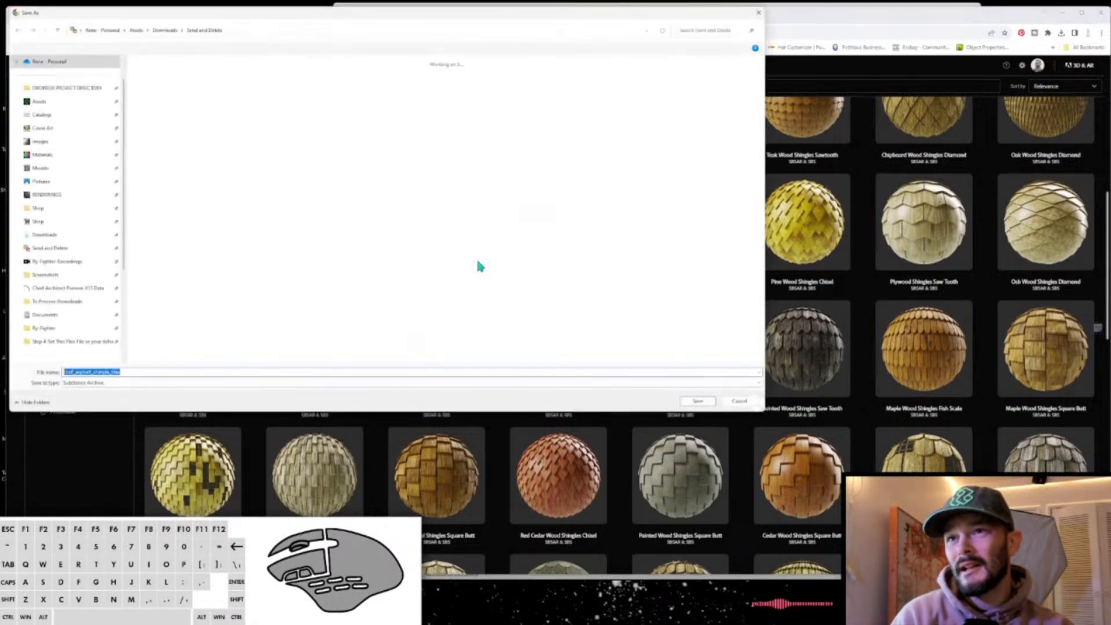
Save roof_asphalt_shingle_tiles in a new folder named "Comp Shingles" inside Materials > Roofing.
{"action": "left_click", "coordinate": [47, 154]}
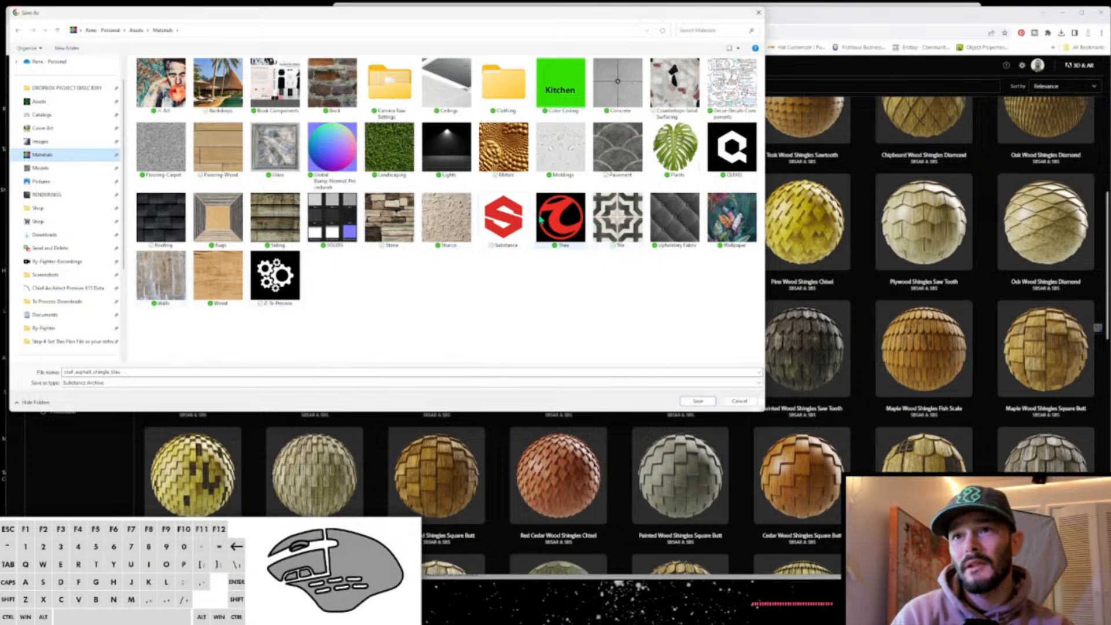
{"action": "double_click", "coordinate": [161, 219]}
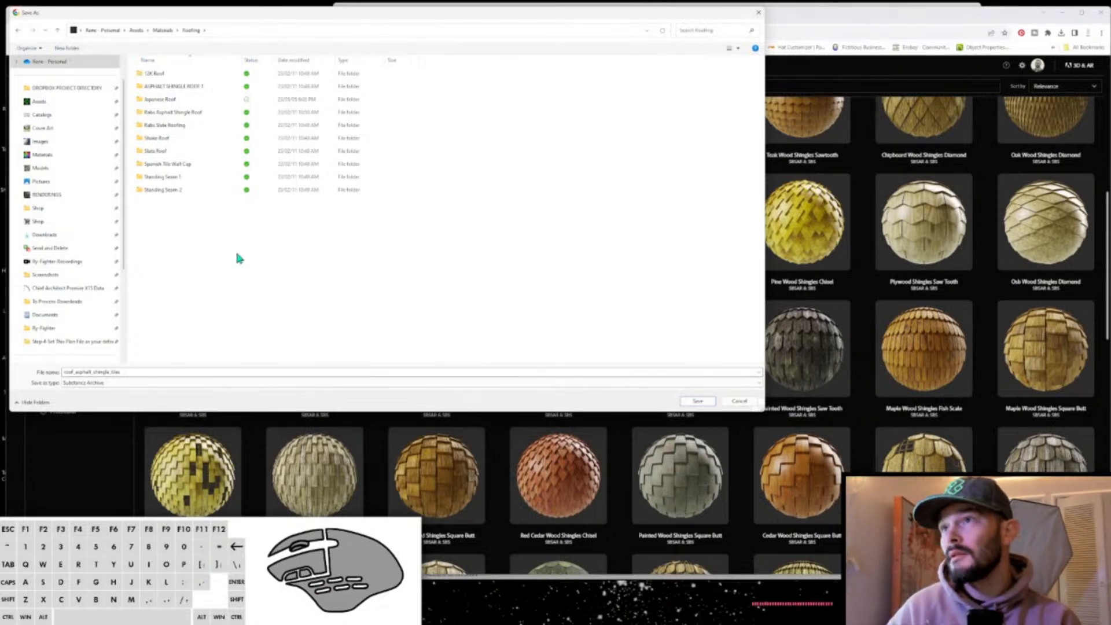
{"action": "key", "text": "ctrl+shift+n"}
{"action": "type", "text": "Comp S"}
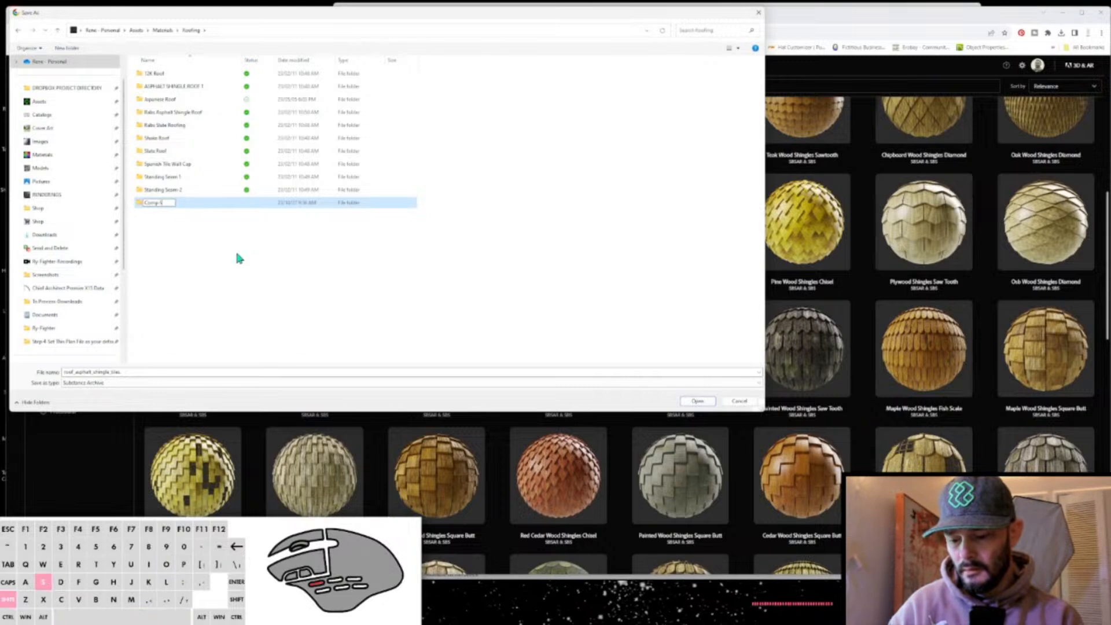
{"action": "type", "text": "hingles"}
{"action": "key", "text": "Return"}
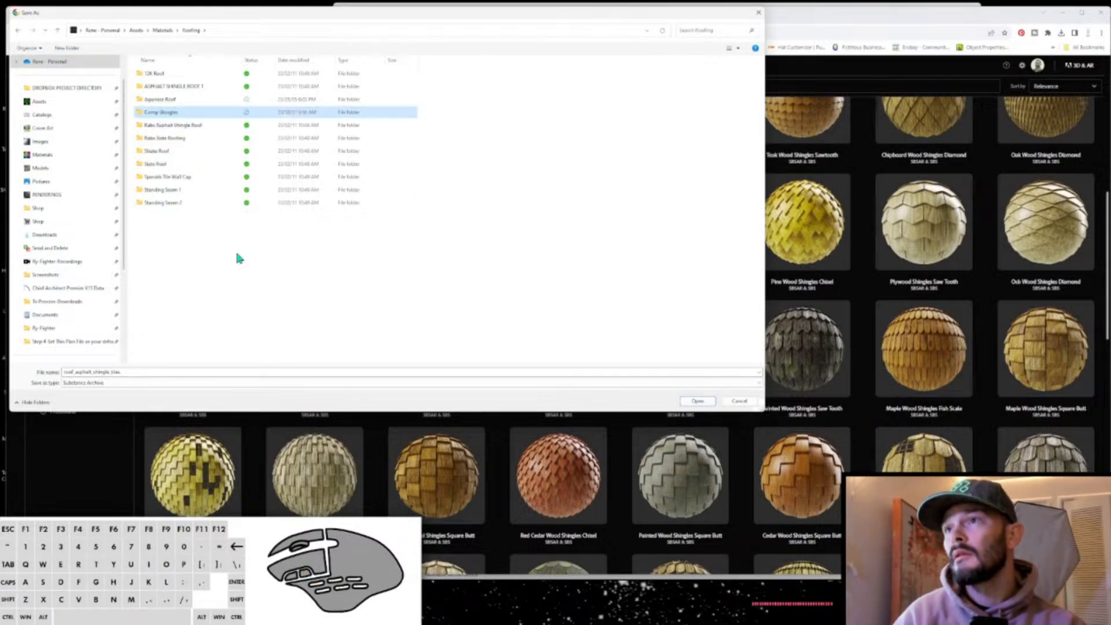
{"action": "double_click", "coordinate": [178, 112]}
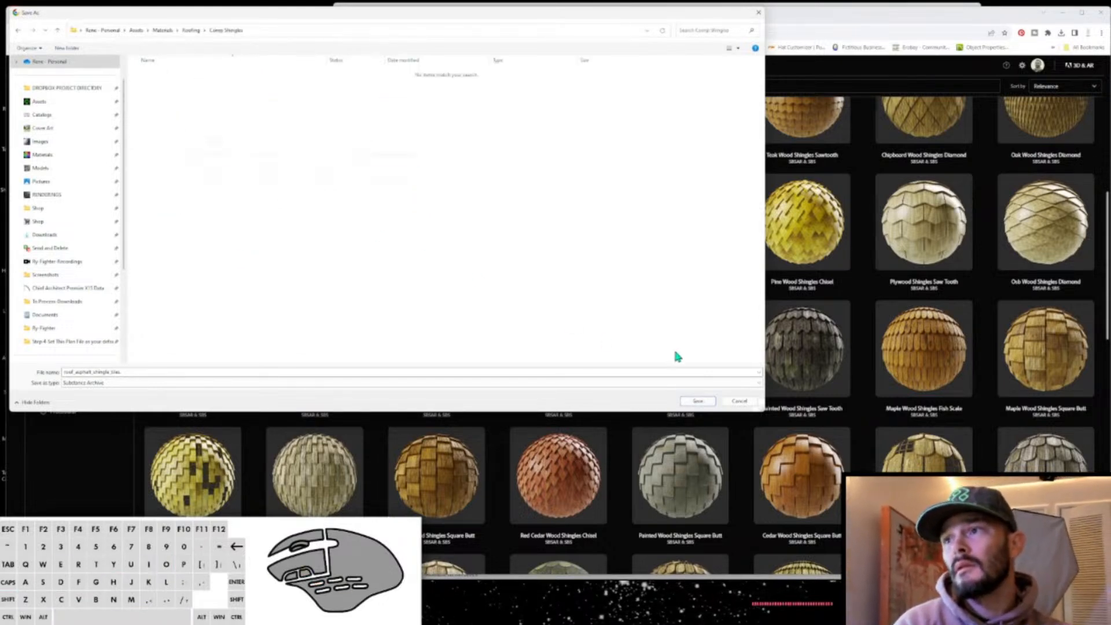
{"action": "left_click", "coordinate": [698, 402]}
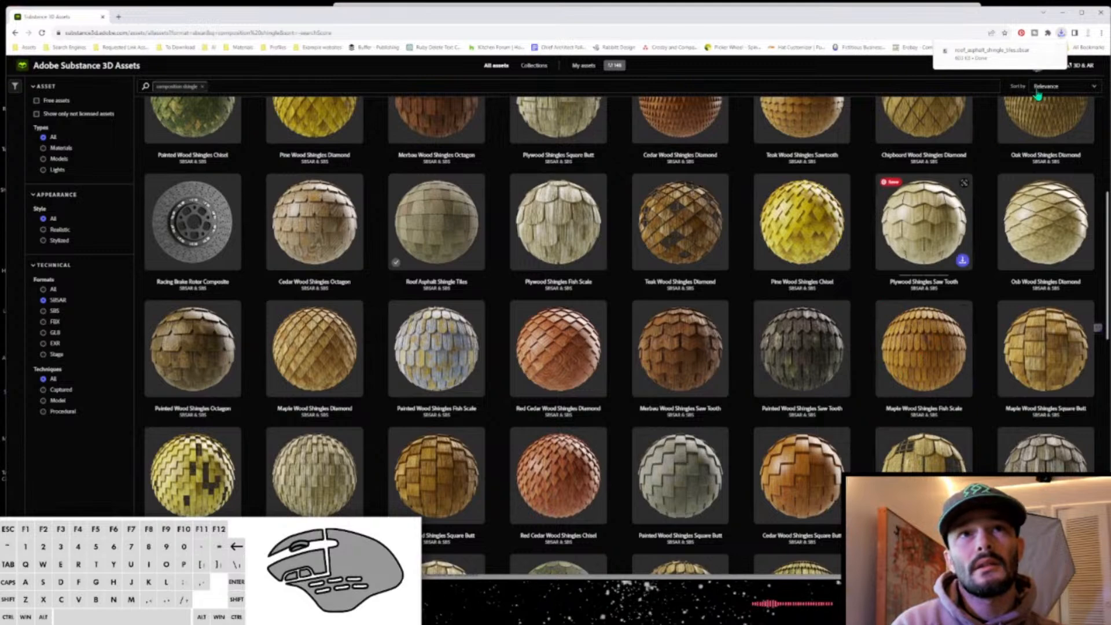
Switch to Twinmotion and set the type for new scene materials to Substance.
{"action": "key", "text": "alt+Tab"}
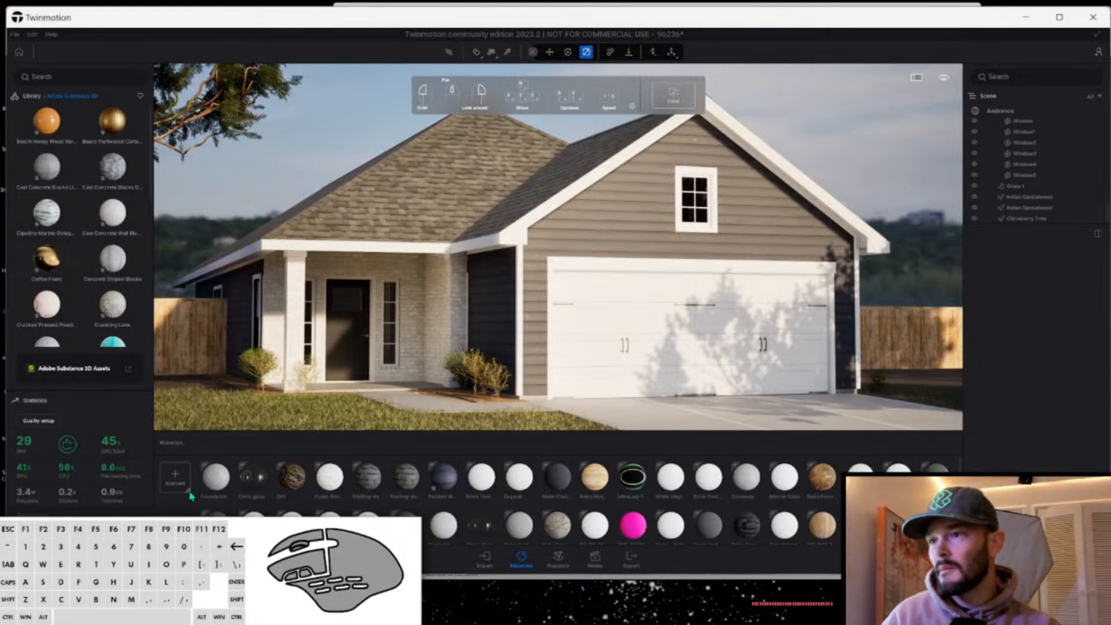
{"action": "left_click", "coordinate": [190, 494]}
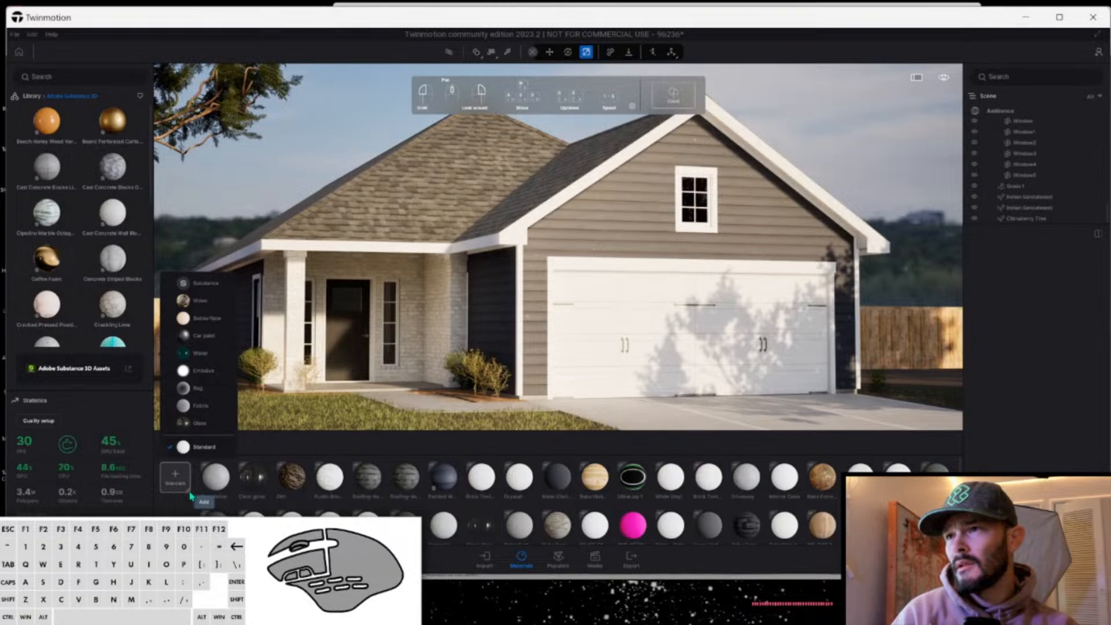
{"action": "left_click", "coordinate": [191, 495]}
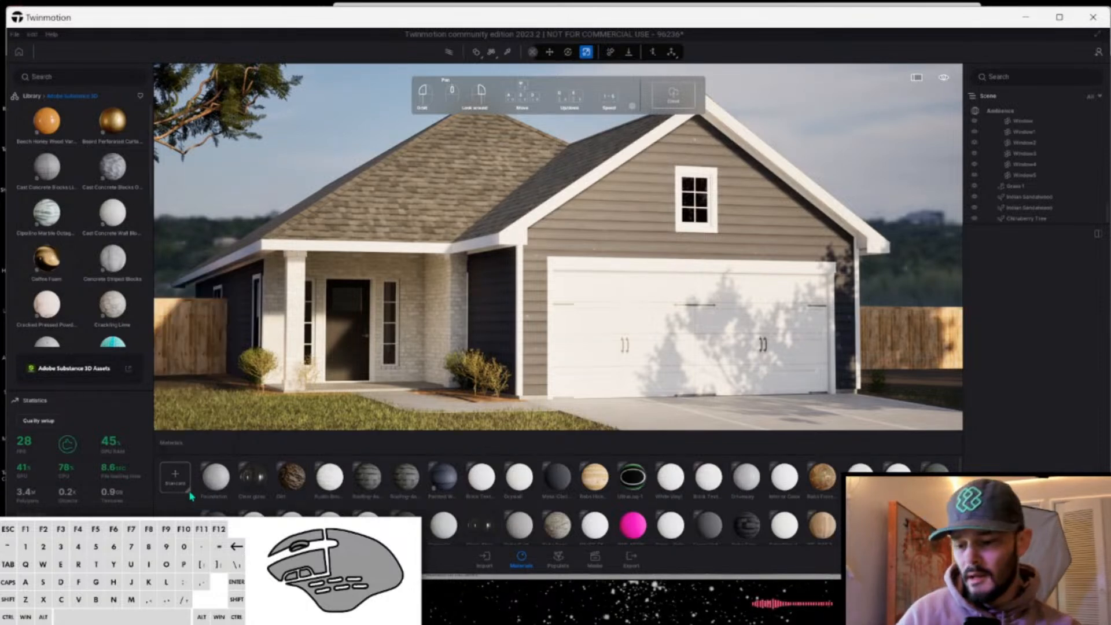
{"action": "key", "text": "ctrl"}
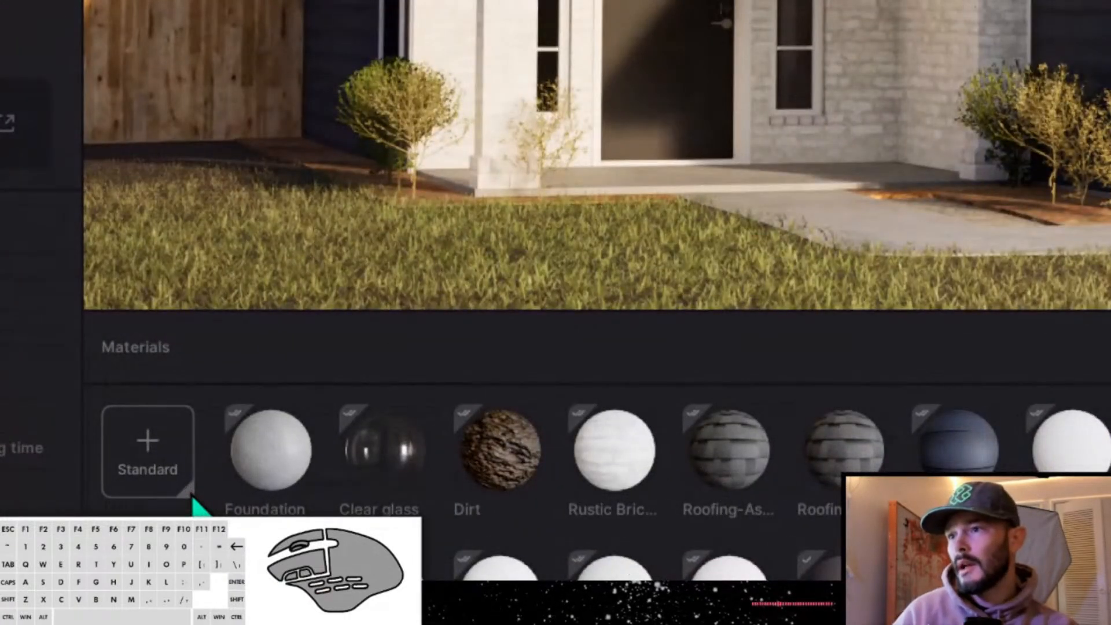
{"action": "left_click", "coordinate": [192, 498]}
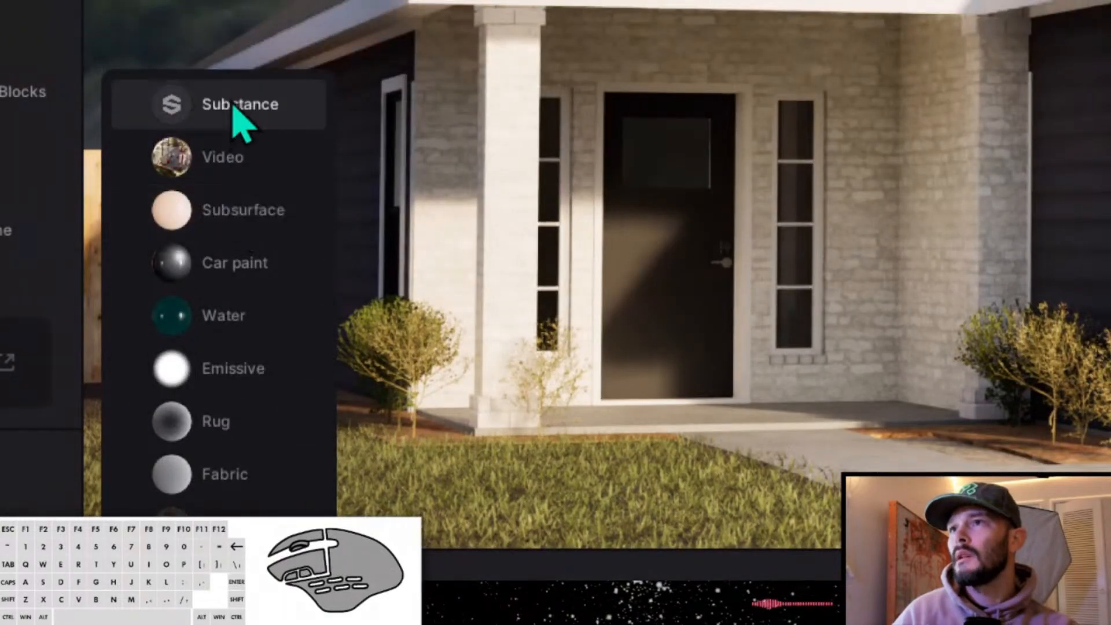
{"action": "left_click", "coordinate": [239, 107]}
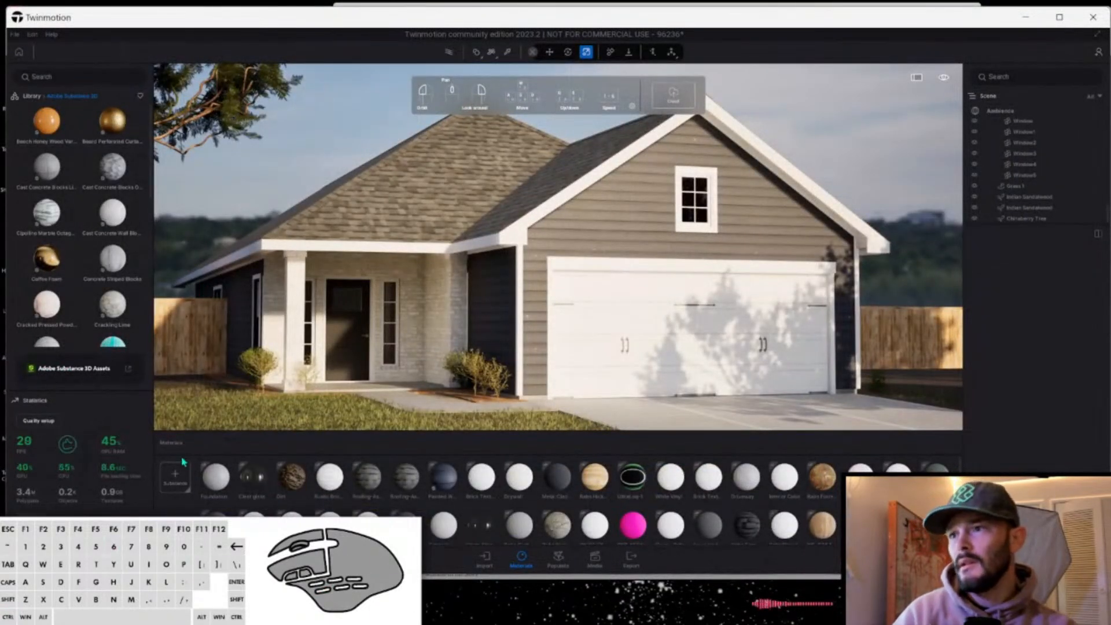
Add a Substance material from the roof asphalt shingle tiles file in Materials > Roofing > Comp Shingles.
{"action": "left_click", "coordinate": [179, 478]}
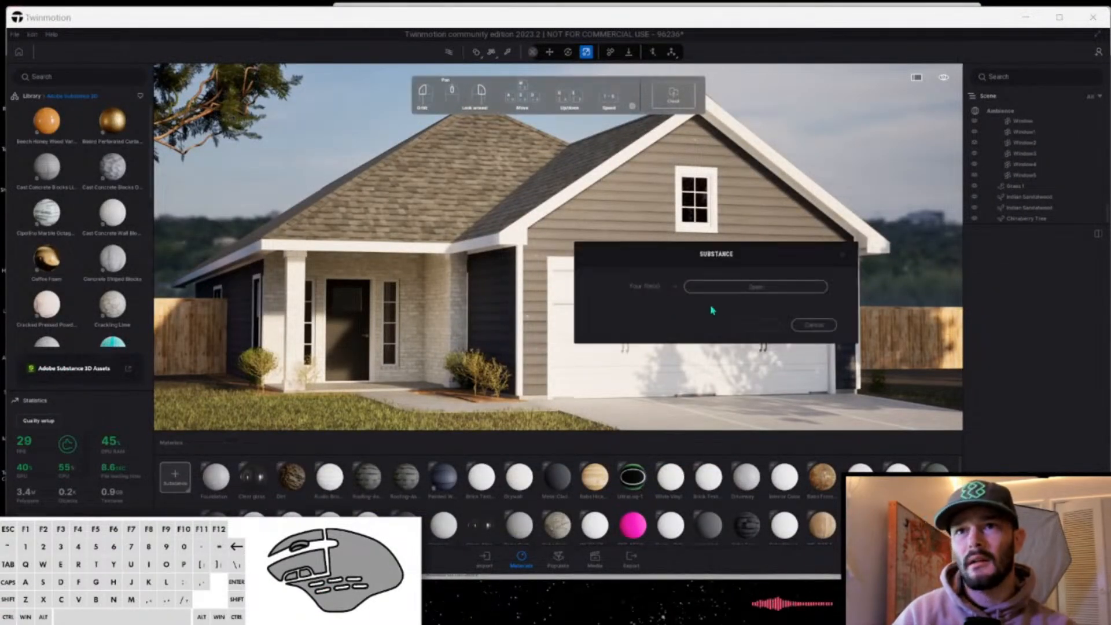
{"action": "left_click", "coordinate": [745, 288]}
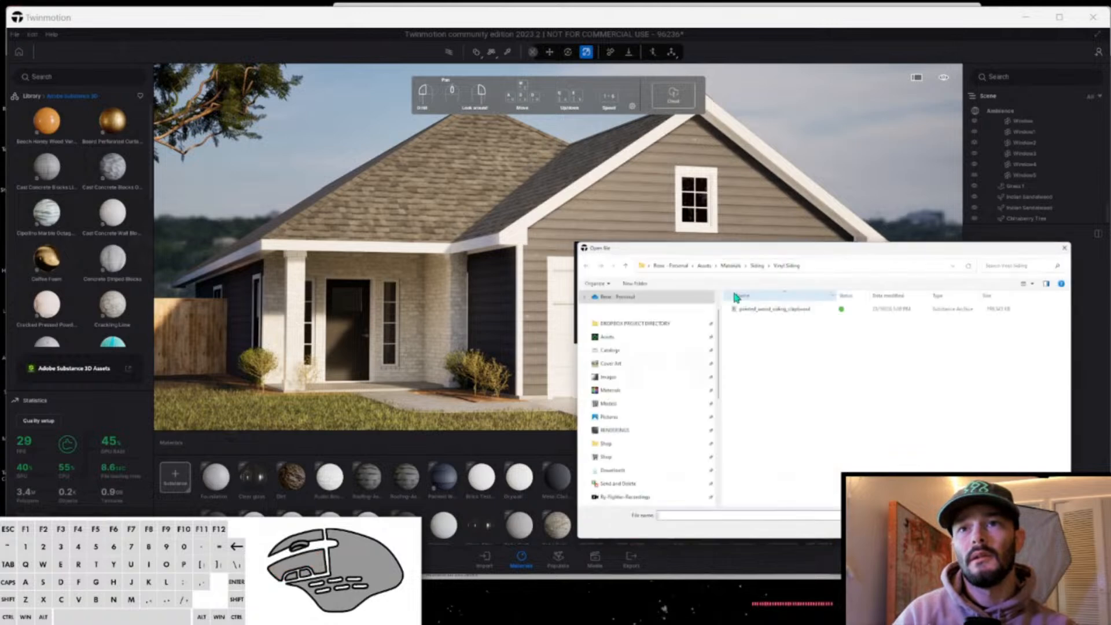
{"action": "left_click_drag", "start_coordinate": [776, 247], "coordinate": [533, 179]}
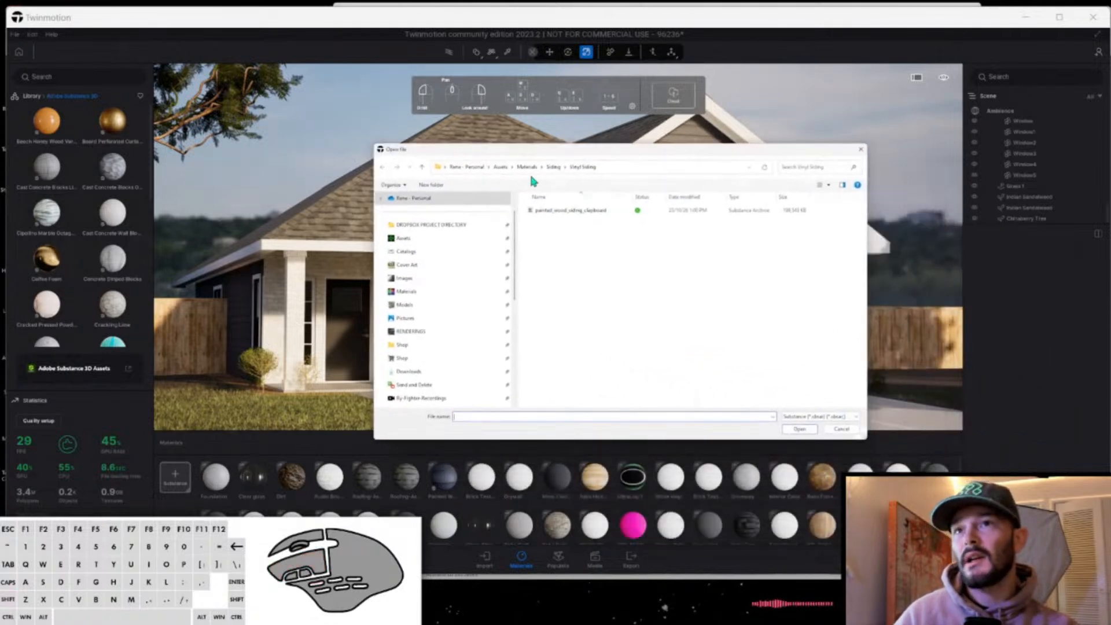
{"action": "left_click", "coordinate": [533, 167]}
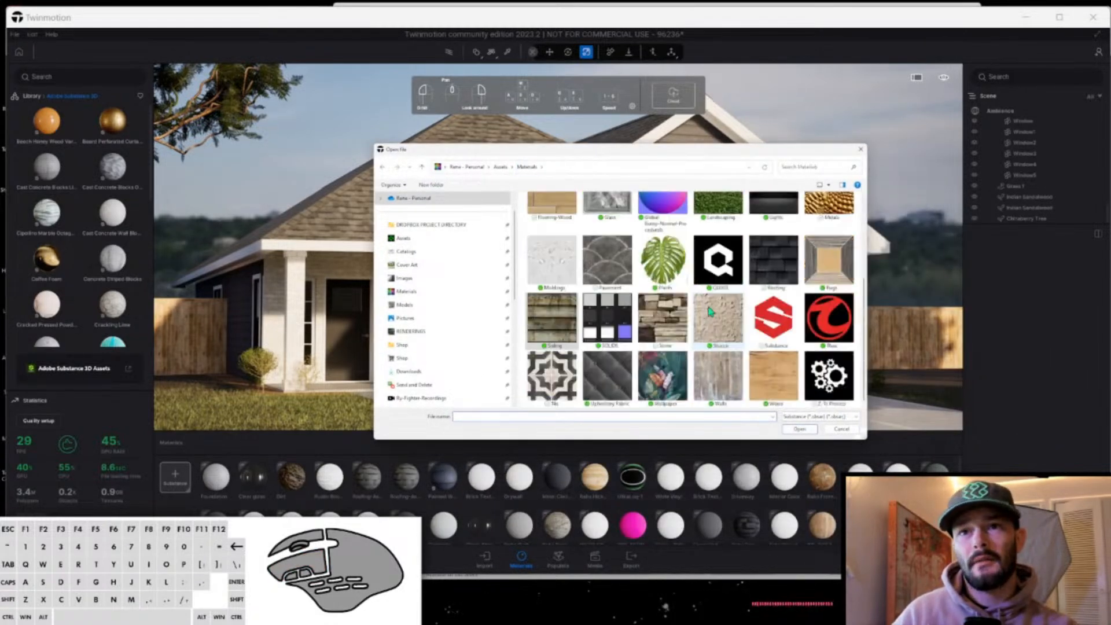
{"action": "double_click", "coordinate": [773, 262]}
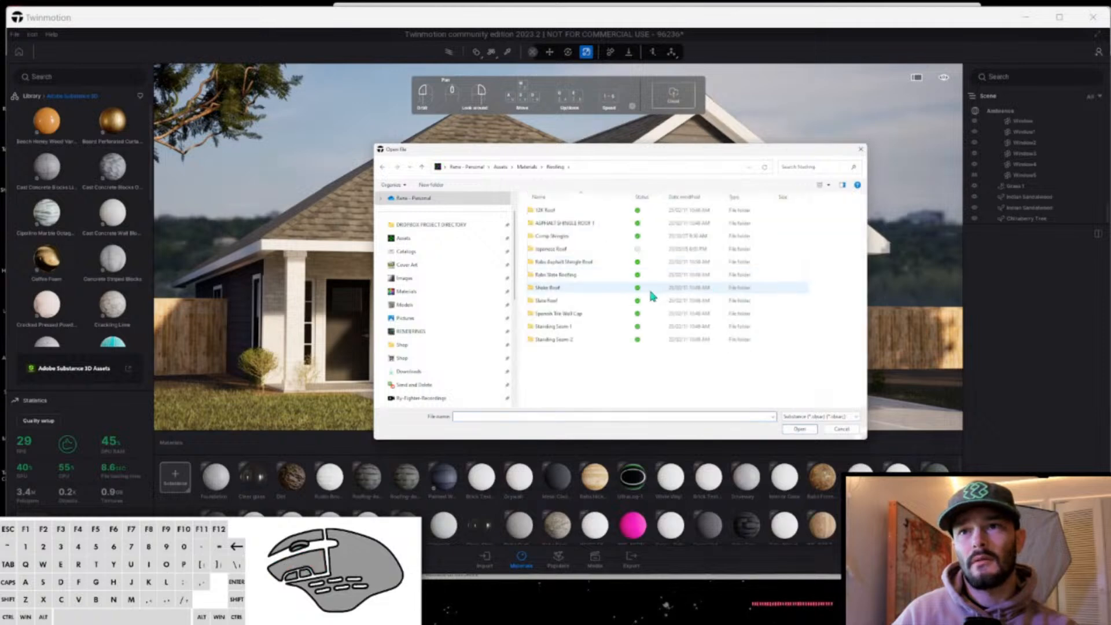
{"action": "double_click", "coordinate": [552, 236]}
{"action": "double_click", "coordinate": [556, 209]}
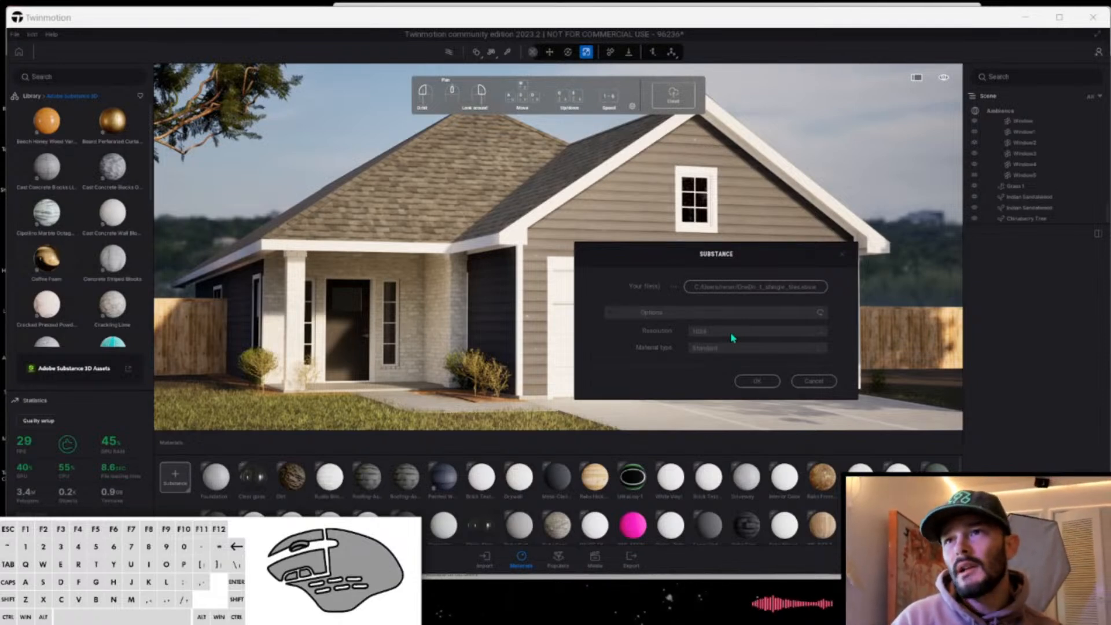
{"action": "left_click", "coordinate": [756, 382]}
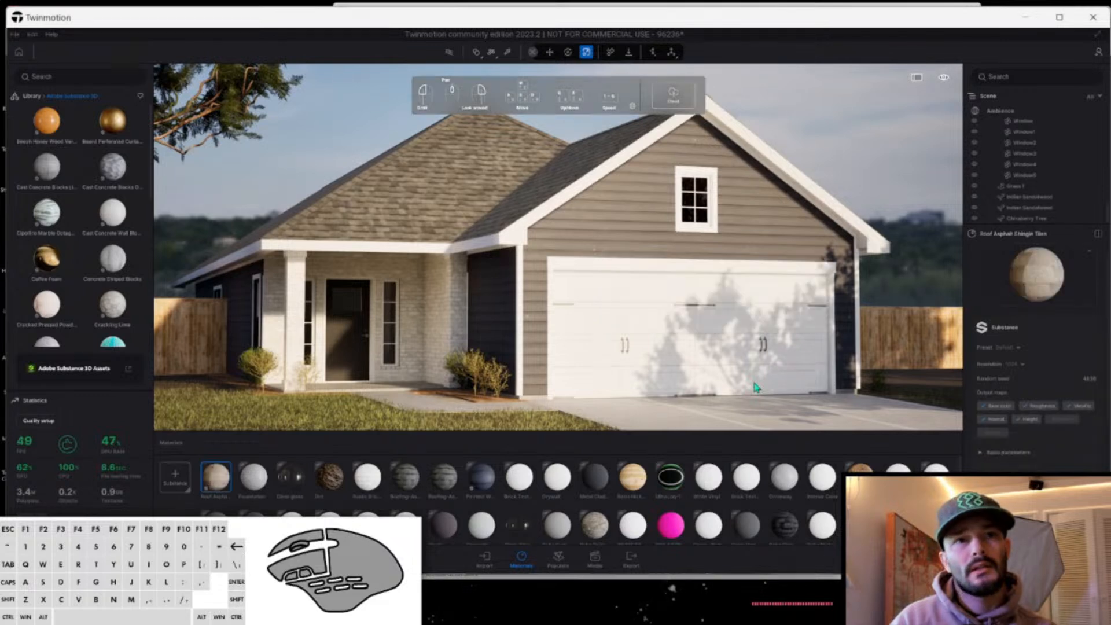
Check the new shingle material's resolution options and apply the material to the house roof.
{"action": "left_click", "coordinate": [1023, 363]}
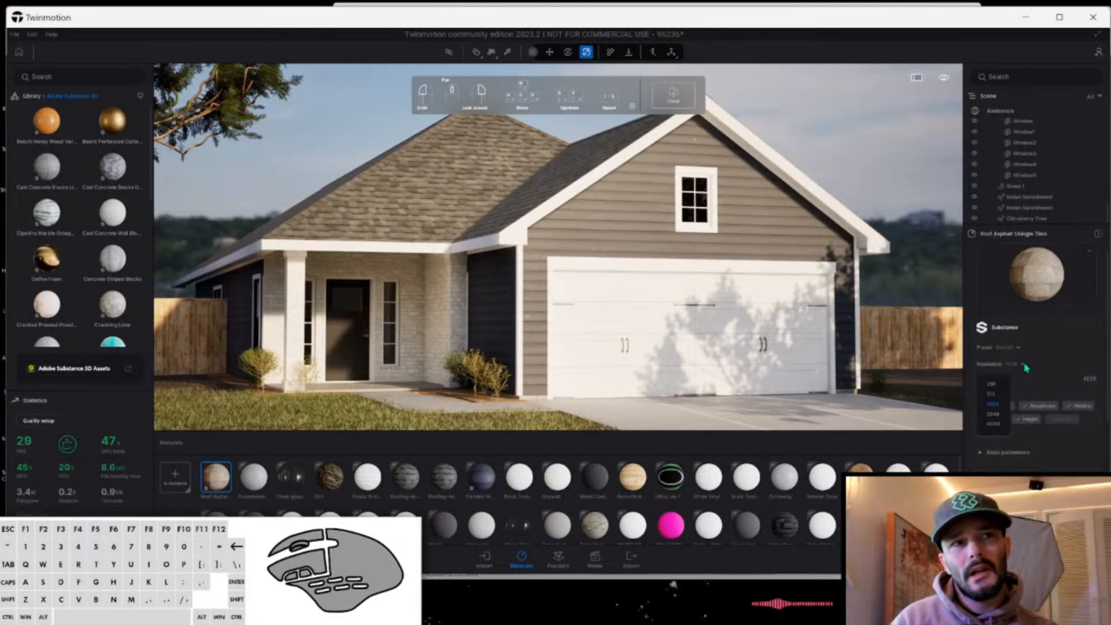
{"action": "left_click", "coordinate": [1024, 365]}
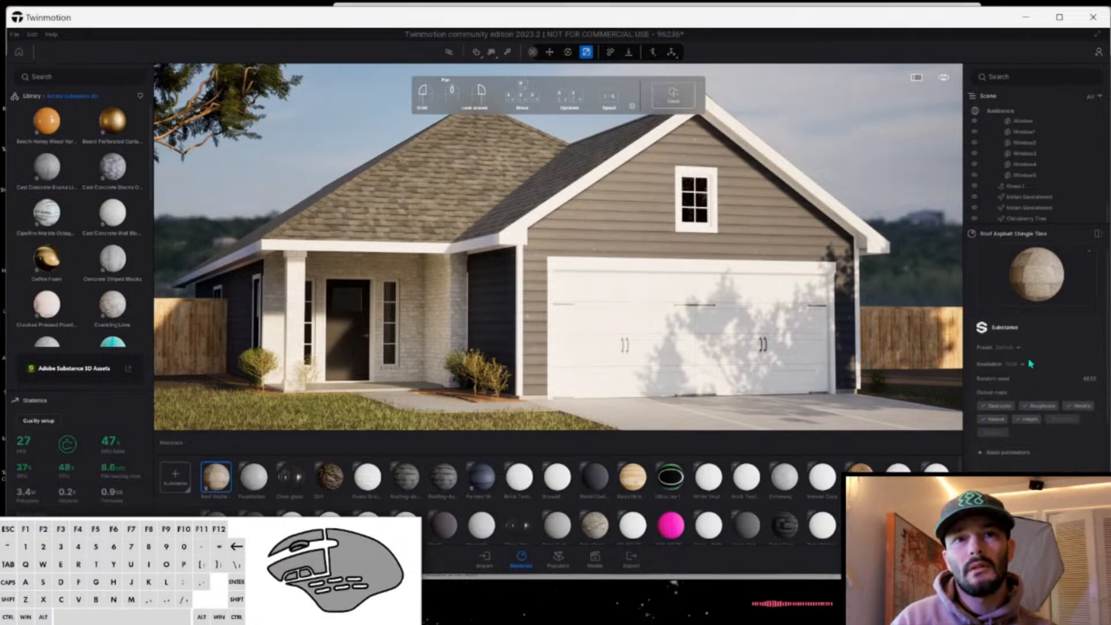
{"action": "left_click_drag", "start_coordinate": [1027, 281], "coordinate": [403, 203]}
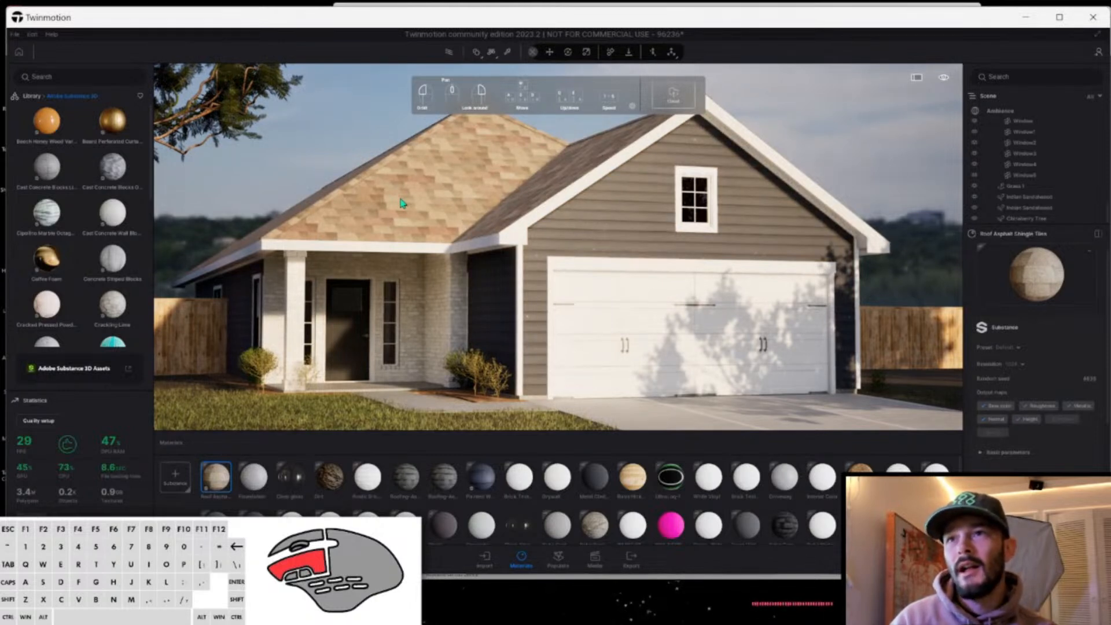
{"action": "left_click_drag", "start_coordinate": [402, 203], "coordinate": [402, 203]}
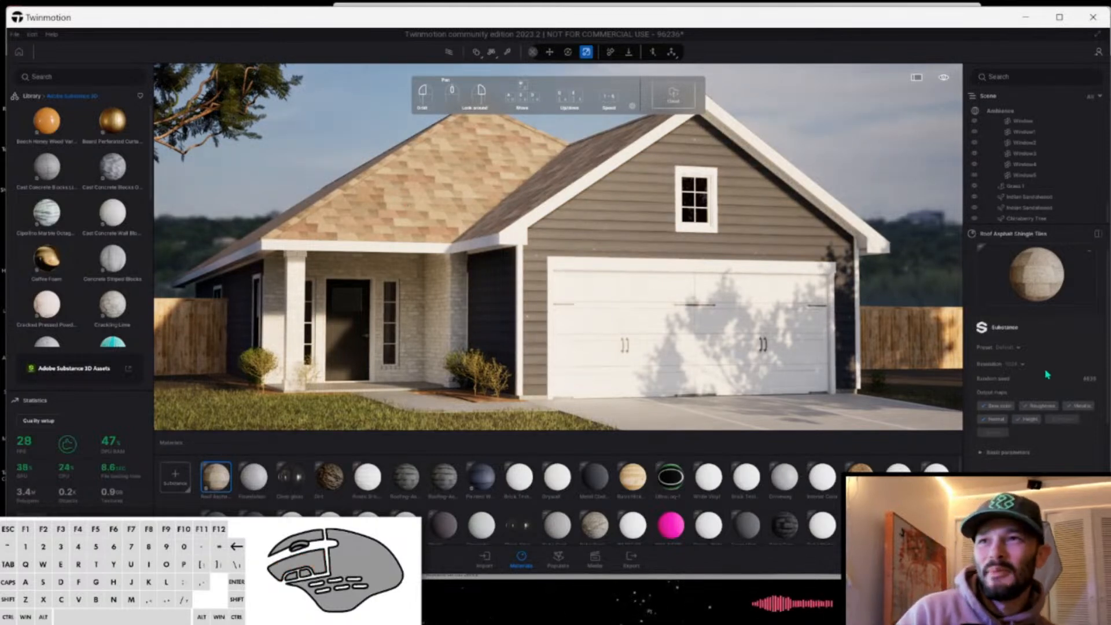
Look through the roof shingle material's property sections, including Normal, and expand its basic parameters.
{"action": "scroll", "coordinate": [1063, 366], "scroll_direction": "down", "scroll_amount": 1}
{"action": "scroll", "coordinate": [1062, 366], "scroll_direction": "down", "scroll_amount": 4}
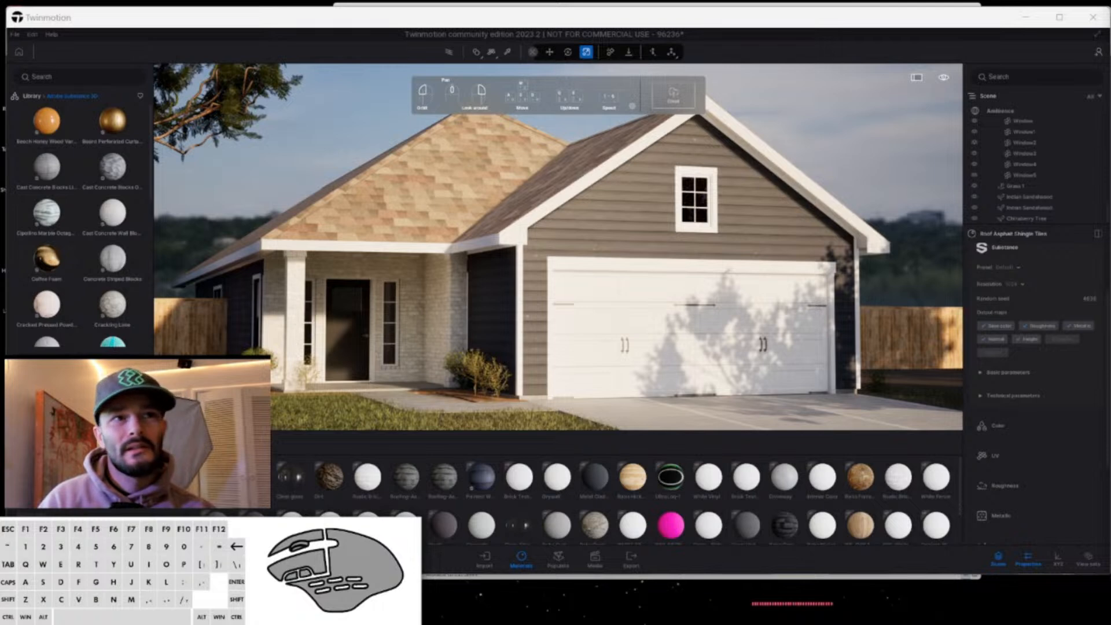
{"action": "left_click", "coordinate": [870, 28]}
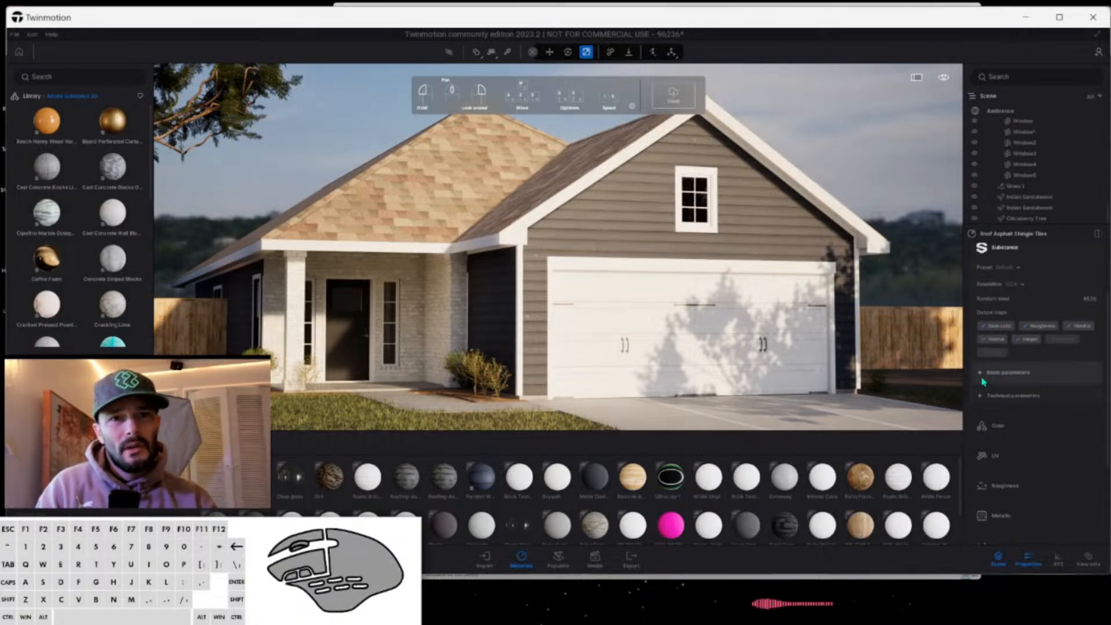
{"action": "scroll", "coordinate": [1038, 399], "scroll_direction": "down", "scroll_amount": 3}
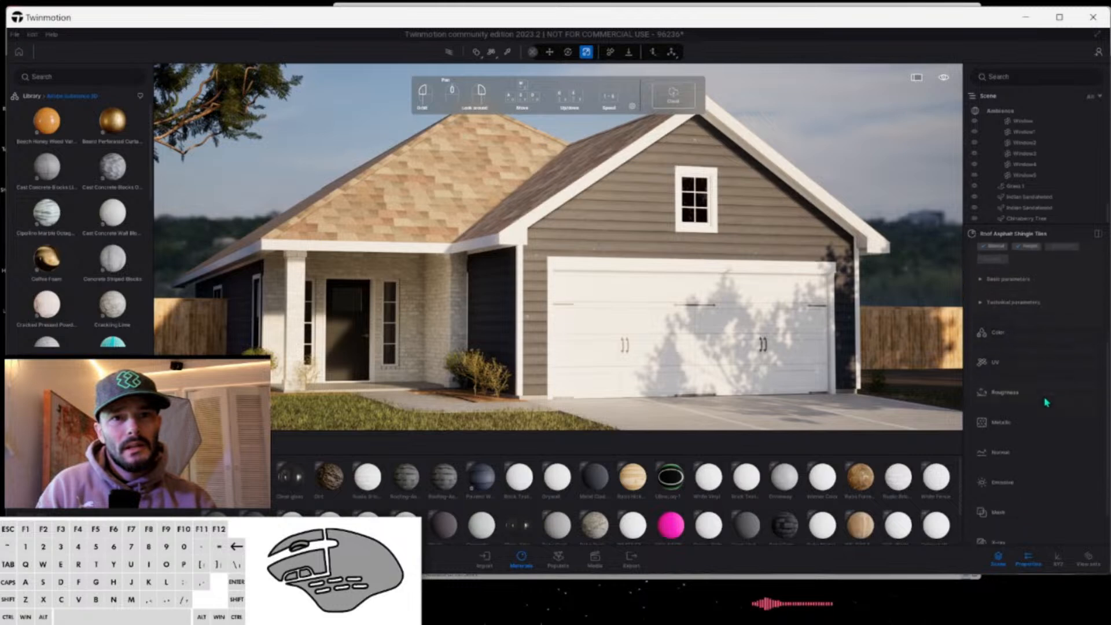
{"action": "scroll", "coordinate": [1018, 416], "scroll_direction": "down", "scroll_amount": 1}
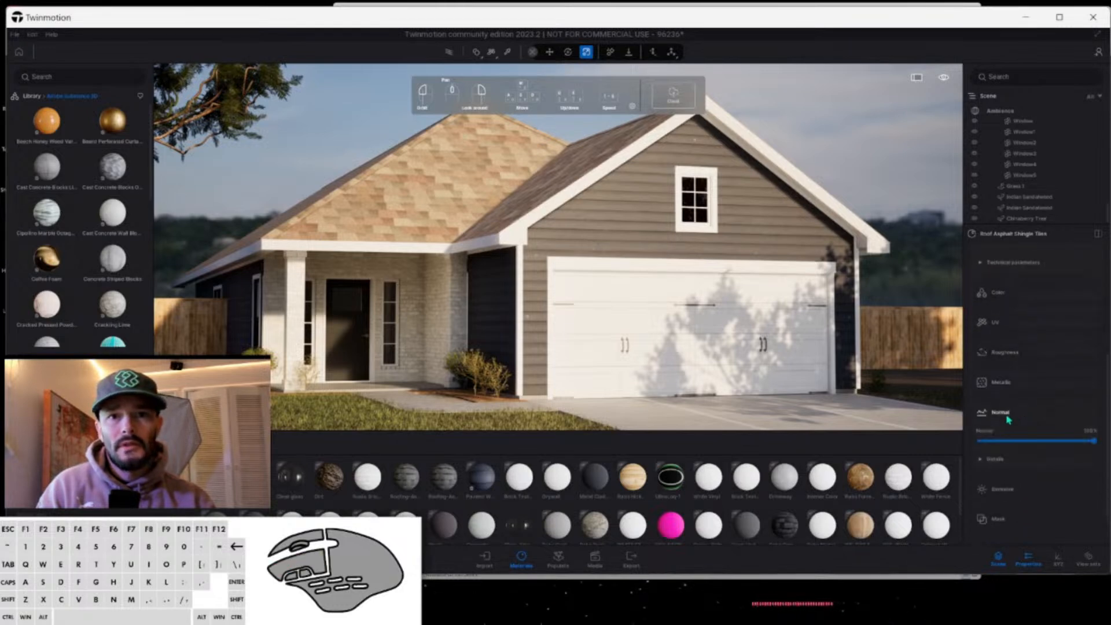
{"action": "scroll", "coordinate": [1030, 394], "scroll_direction": "up", "scroll_amount": 3}
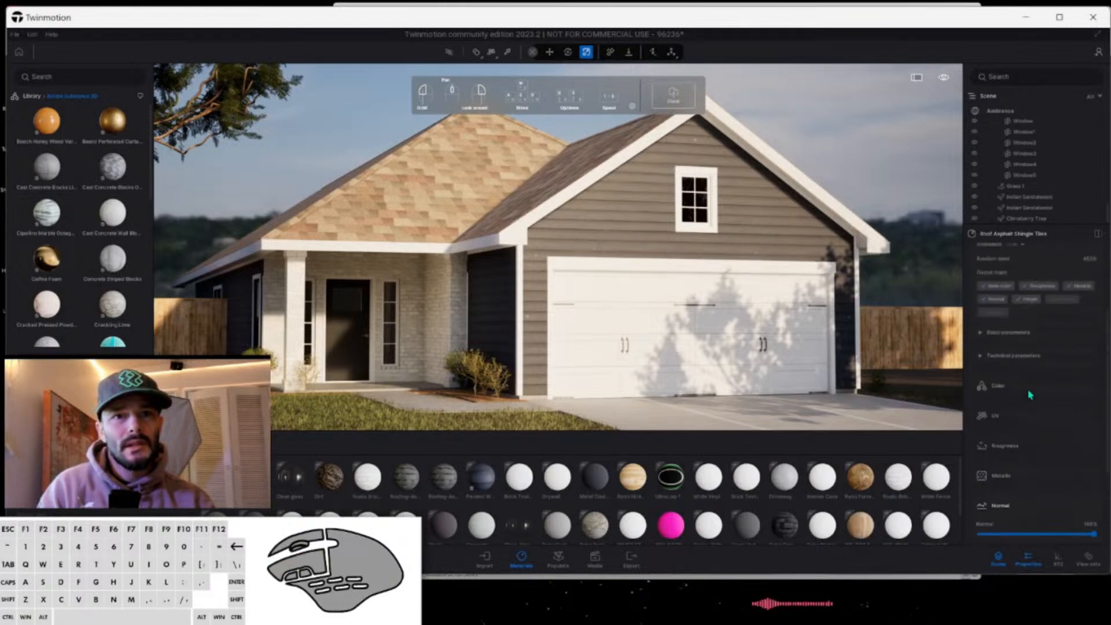
{"action": "scroll", "coordinate": [1029, 395], "scroll_direction": "up", "scroll_amount": 4}
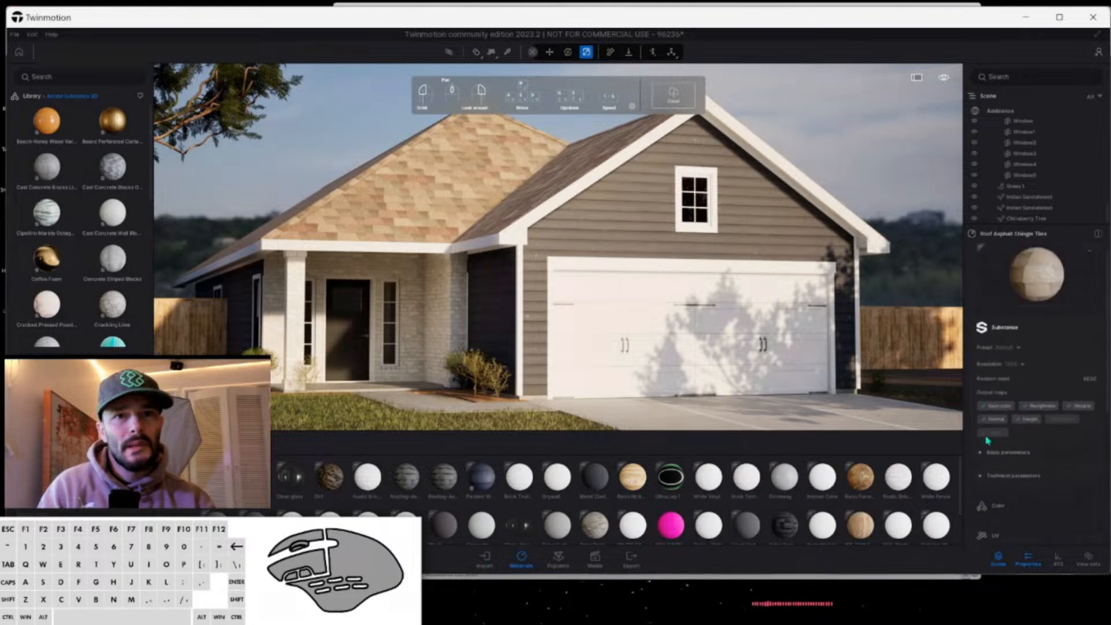
{"action": "left_click", "coordinate": [981, 452]}
{"action": "scroll", "coordinate": [1035, 440], "scroll_direction": "down", "scroll_amount": 3}
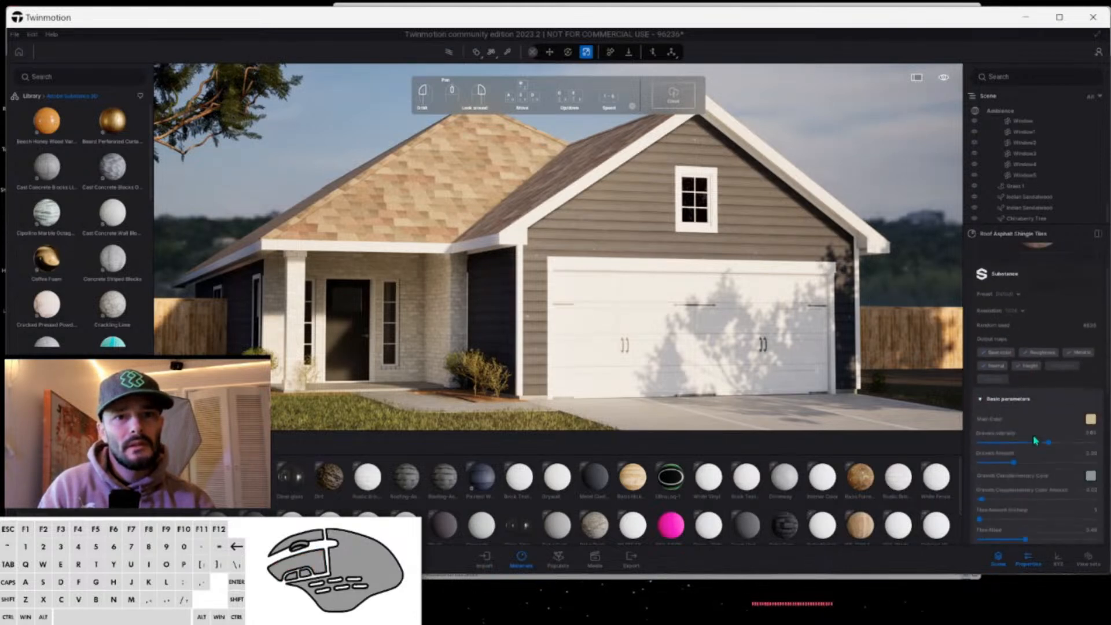
Look through the shingle material's basic parameters and expand and review its technical parameters.
{"action": "scroll", "coordinate": [1034, 440], "scroll_direction": "up", "scroll_amount": 1}
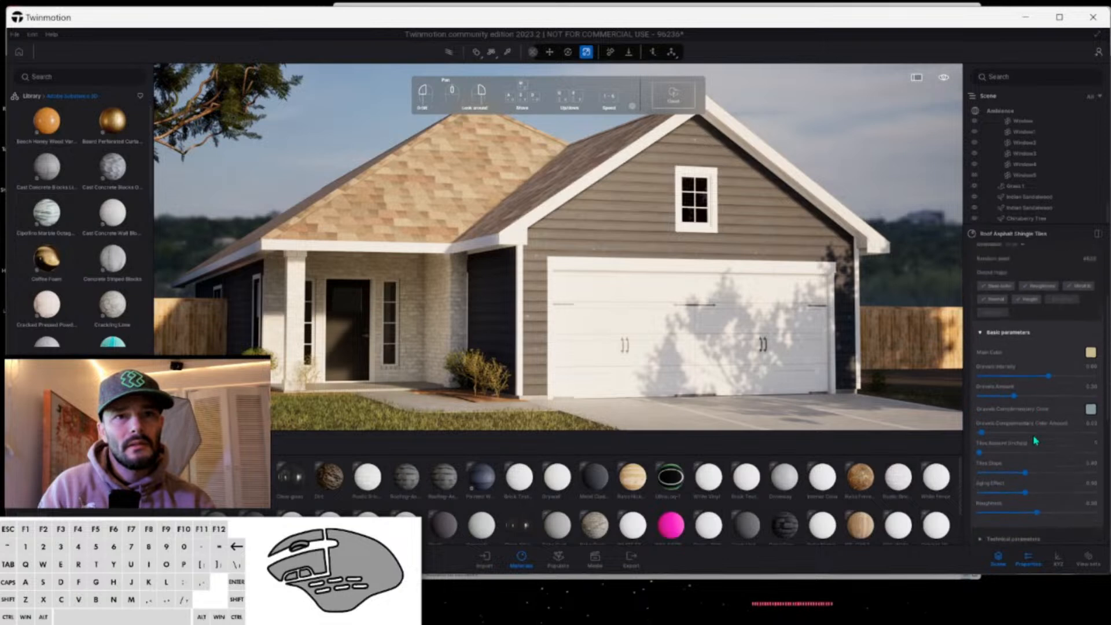
{"action": "scroll", "coordinate": [1035, 440], "scroll_direction": "up", "scroll_amount": 1}
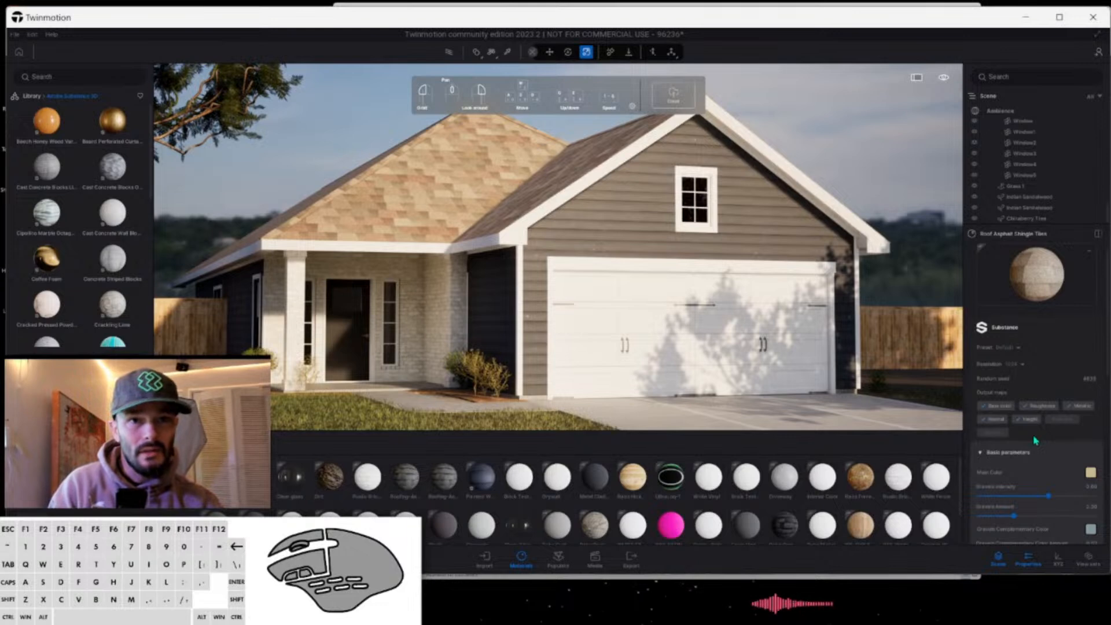
{"action": "scroll", "coordinate": [1040, 405], "scroll_direction": "down", "scroll_amount": 3}
{"action": "scroll", "coordinate": [1043, 374], "scroll_direction": "down", "scroll_amount": 5}
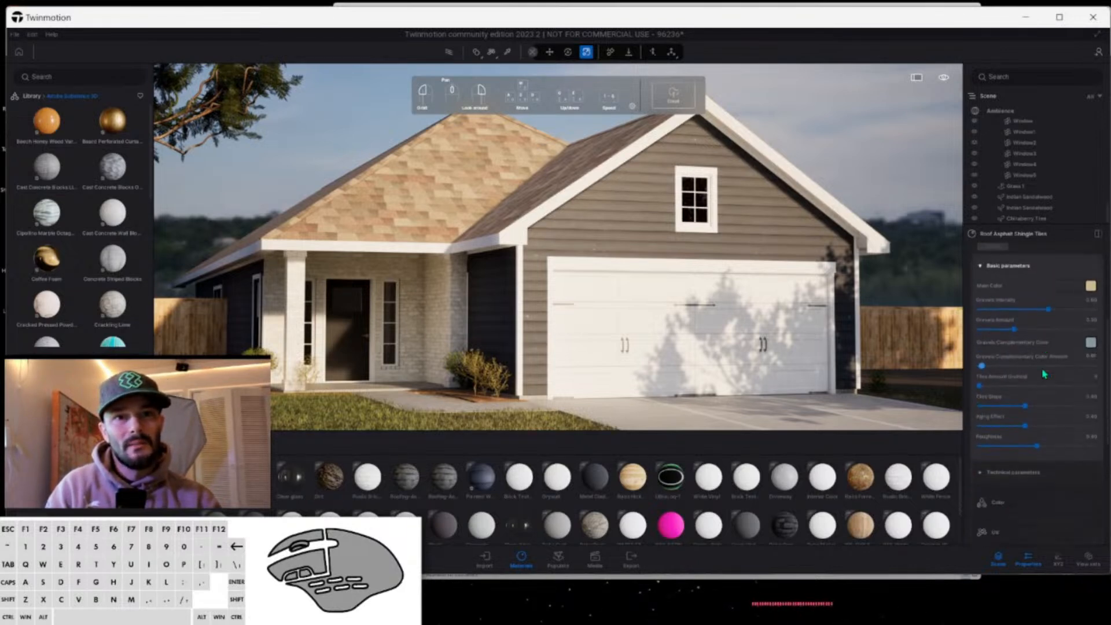
{"action": "scroll", "coordinate": [1044, 374], "scroll_direction": "down", "scroll_amount": 2}
{"action": "scroll", "coordinate": [1035, 386], "scroll_direction": "down", "scroll_amount": 2}
{"action": "left_click", "coordinate": [1016, 366]}
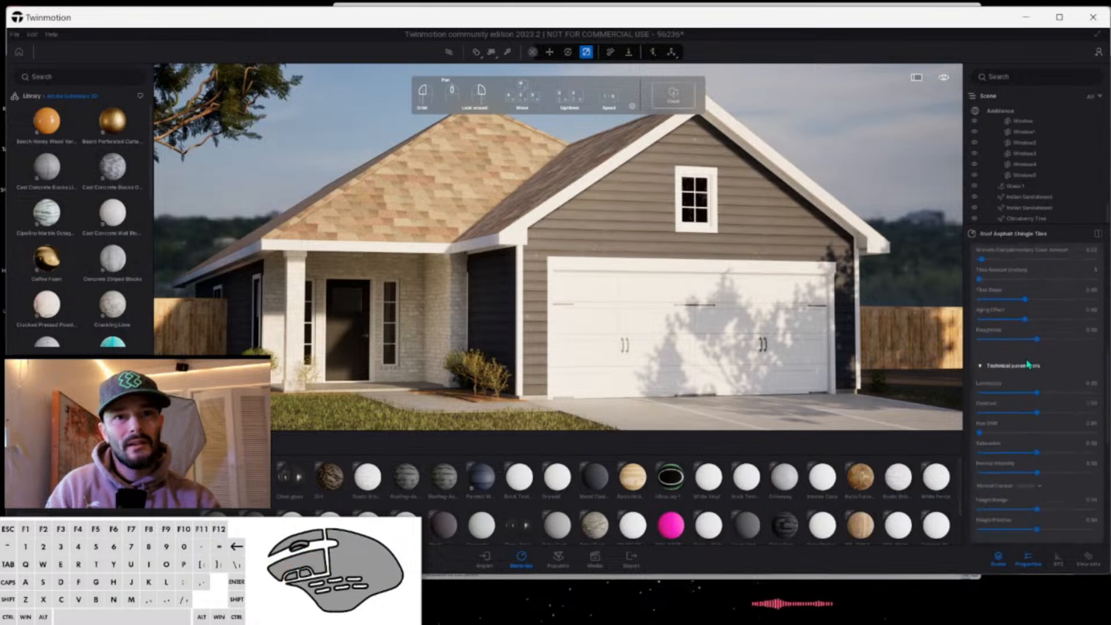
{"action": "scroll", "coordinate": [1051, 357], "scroll_direction": "down", "scroll_amount": 6}
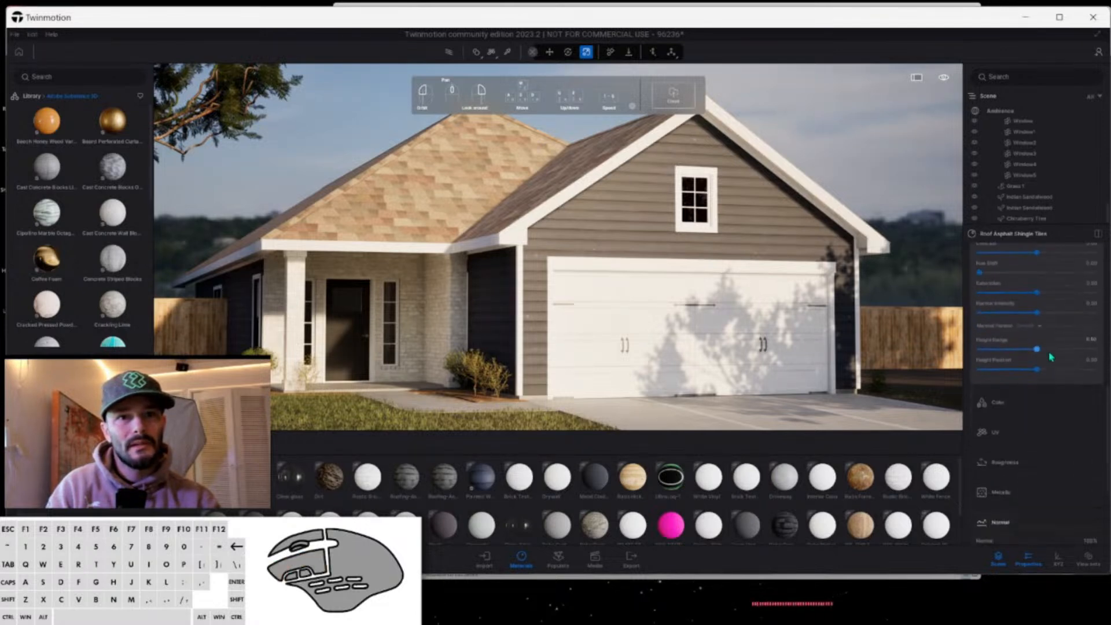
{"action": "scroll", "coordinate": [1008, 356], "scroll_direction": "down", "scroll_amount": 3}
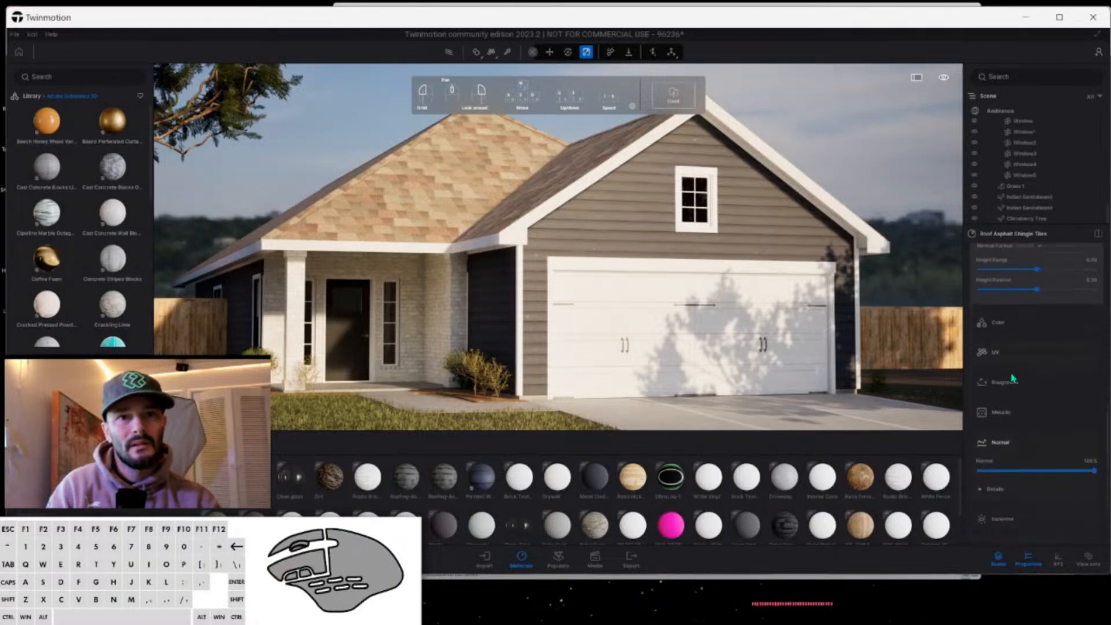
Reduce the UV scale of the roof shingle material to about 0.7.
{"action": "left_click", "coordinate": [1009, 359]}
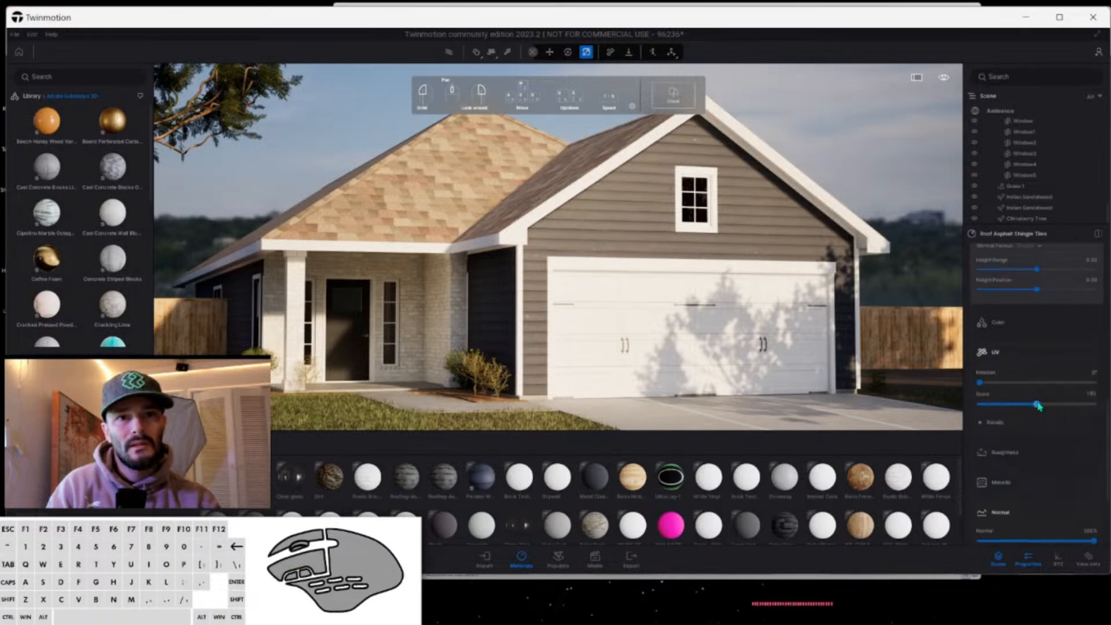
{"action": "left_click_drag", "start_coordinate": [1037, 404], "coordinate": [1021, 403]}
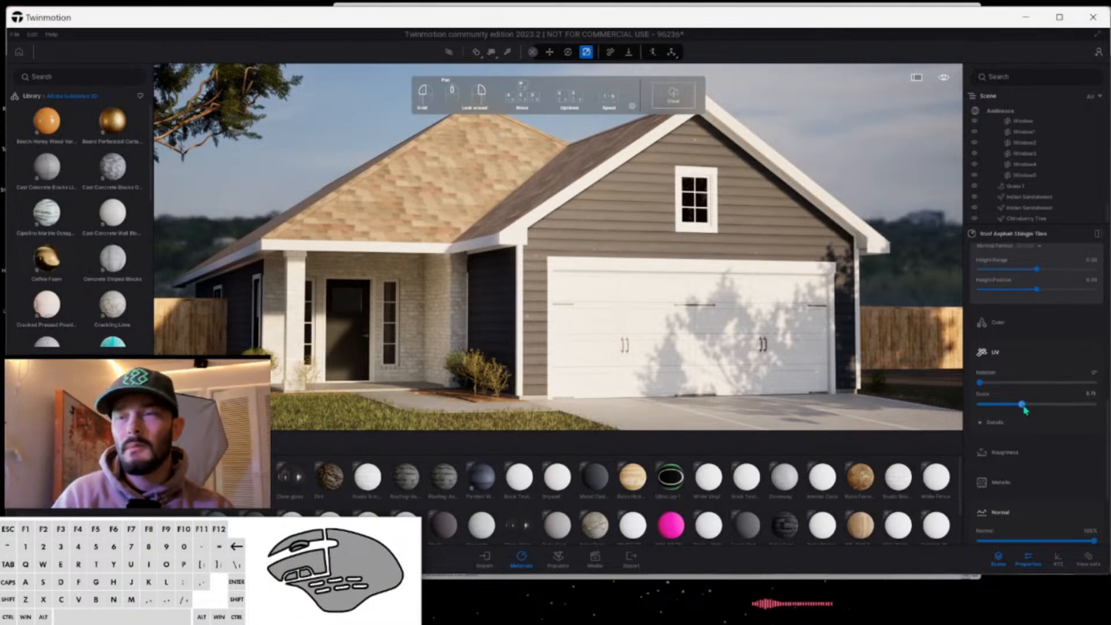
{"action": "left_click_drag", "start_coordinate": [1022, 404], "coordinate": [1018, 404]}
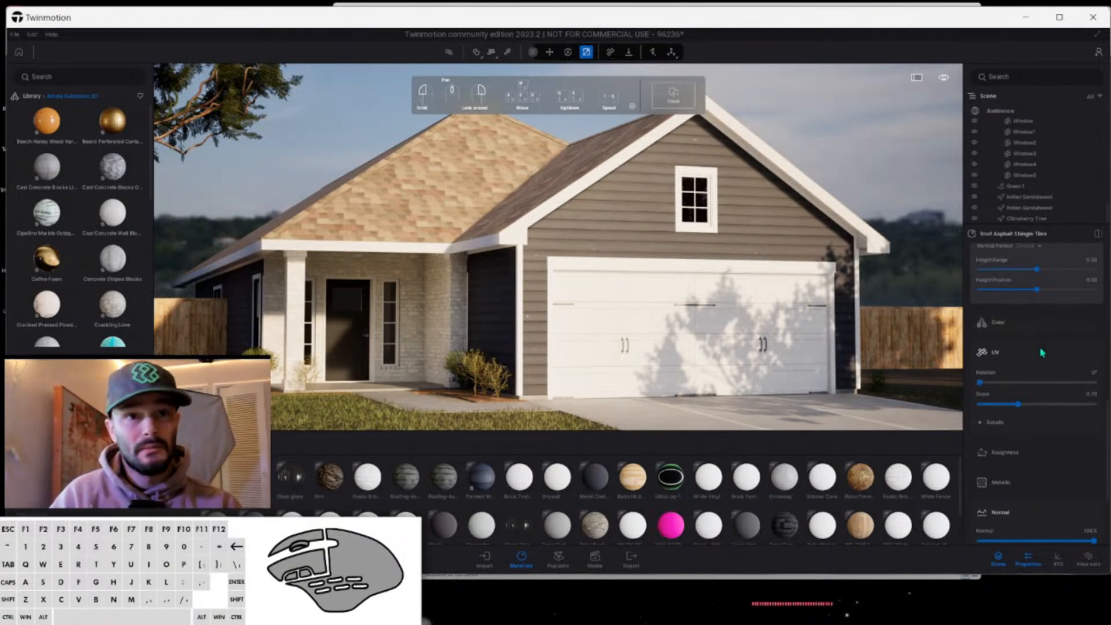
Change the shingle material's main color from beige to a neutral light-to-medium gray.
{"action": "scroll", "coordinate": [1057, 406], "scroll_direction": "up", "scroll_amount": 5}
{"action": "scroll", "coordinate": [1056, 406], "scroll_direction": "up", "scroll_amount": 5}
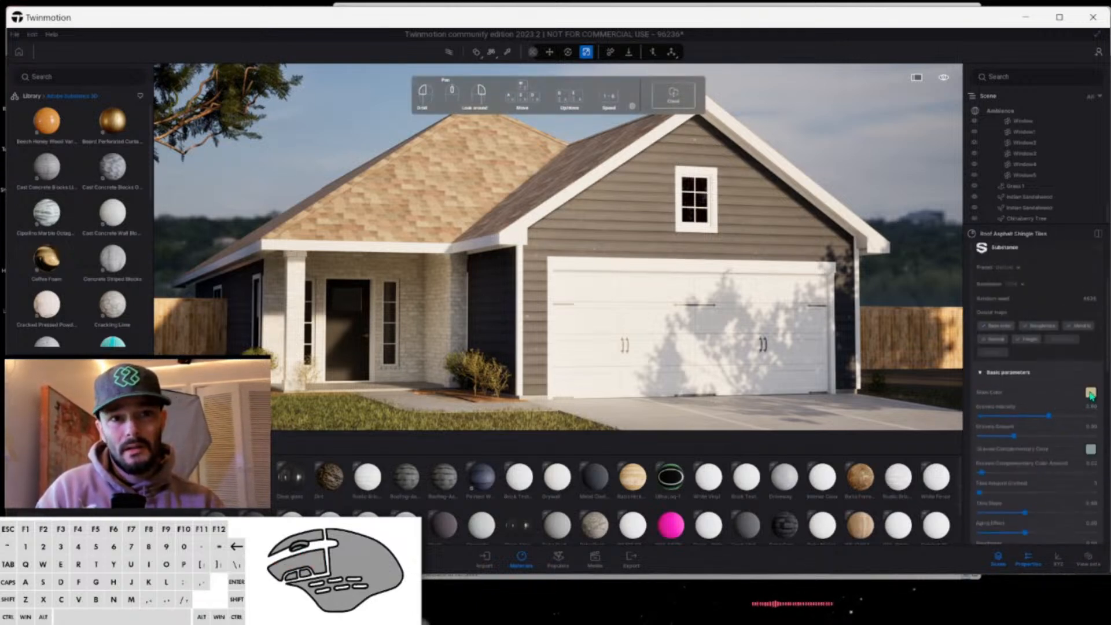
{"action": "left_click", "coordinate": [1089, 392]}
{"action": "left_click_drag", "start_coordinate": [646, 288], "coordinate": [642, 287]}
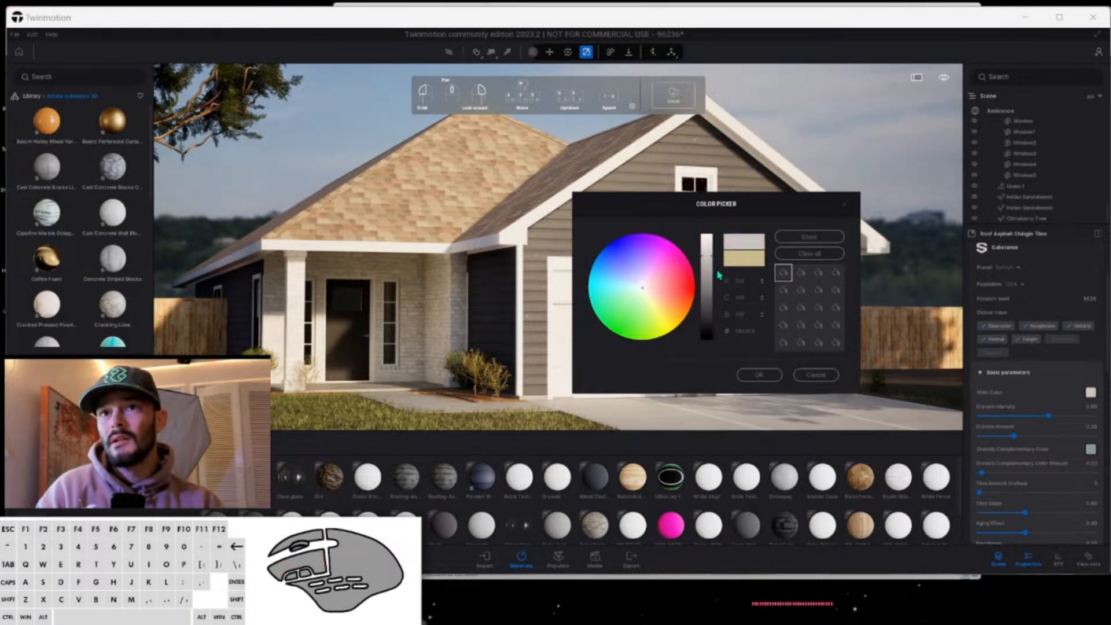
{"action": "left_click_drag", "start_coordinate": [706, 276], "coordinate": [708, 287]}
{"action": "left_click", "coordinate": [759, 374]}
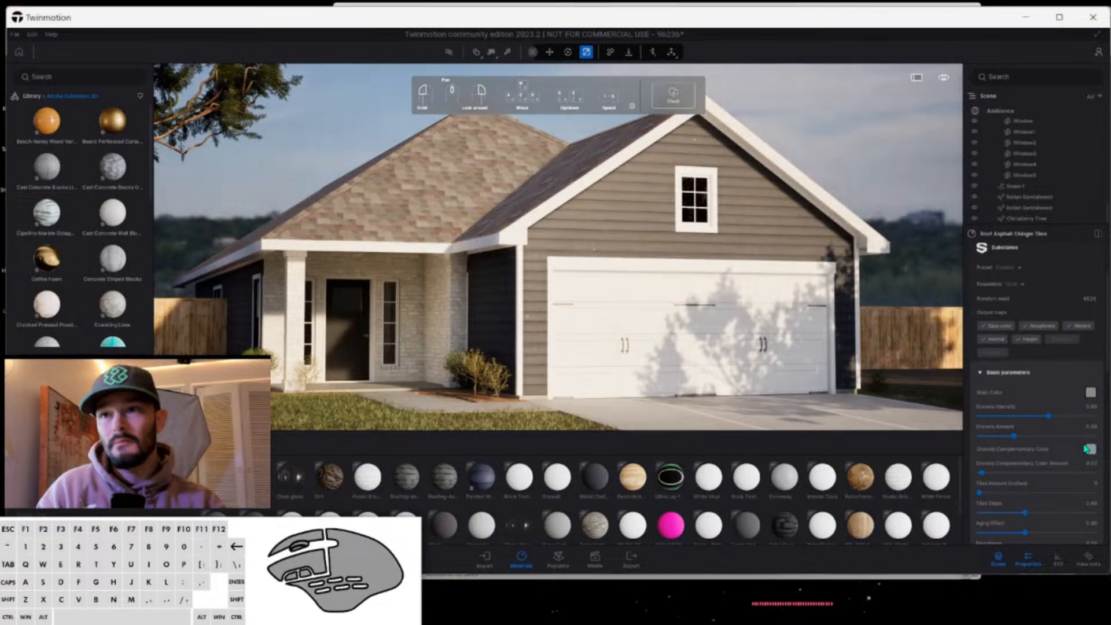
Darken the shingle material's complementary color to a dark bluish gray.
{"action": "left_click", "coordinate": [1090, 450]}
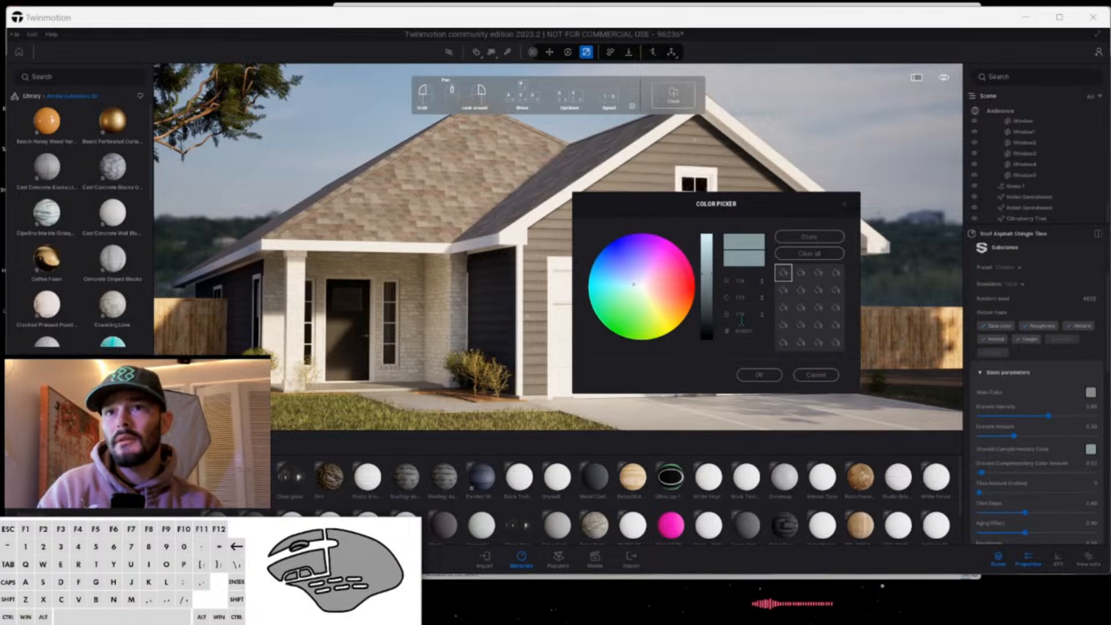
{"action": "left_click", "coordinate": [708, 299]}
{"action": "left_click", "coordinate": [710, 313]}
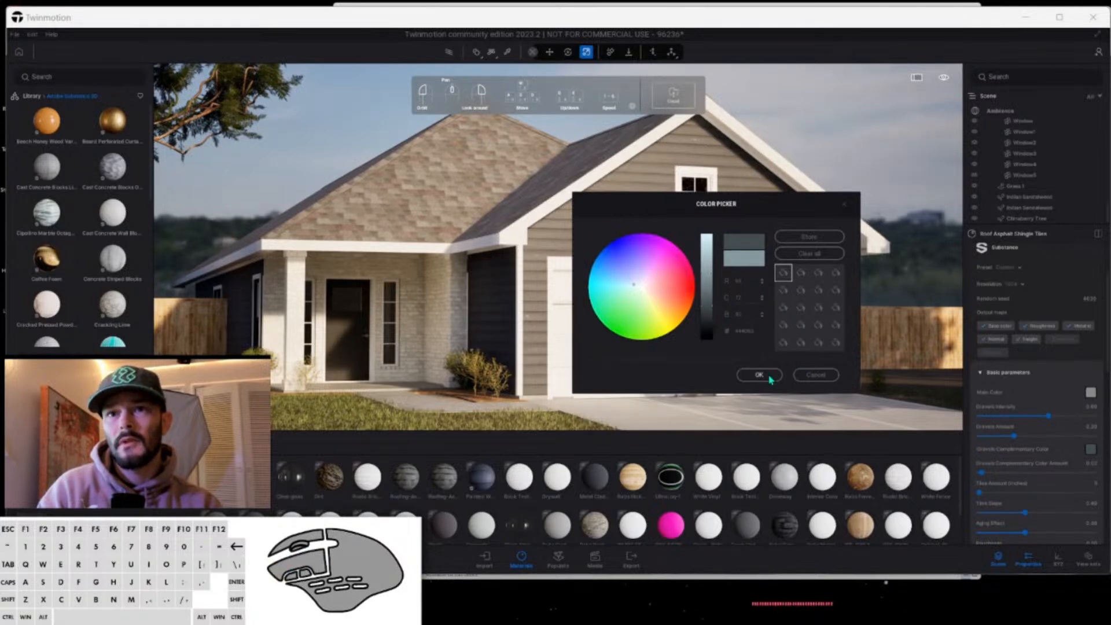
{"action": "left_click", "coordinate": [802, 375]}
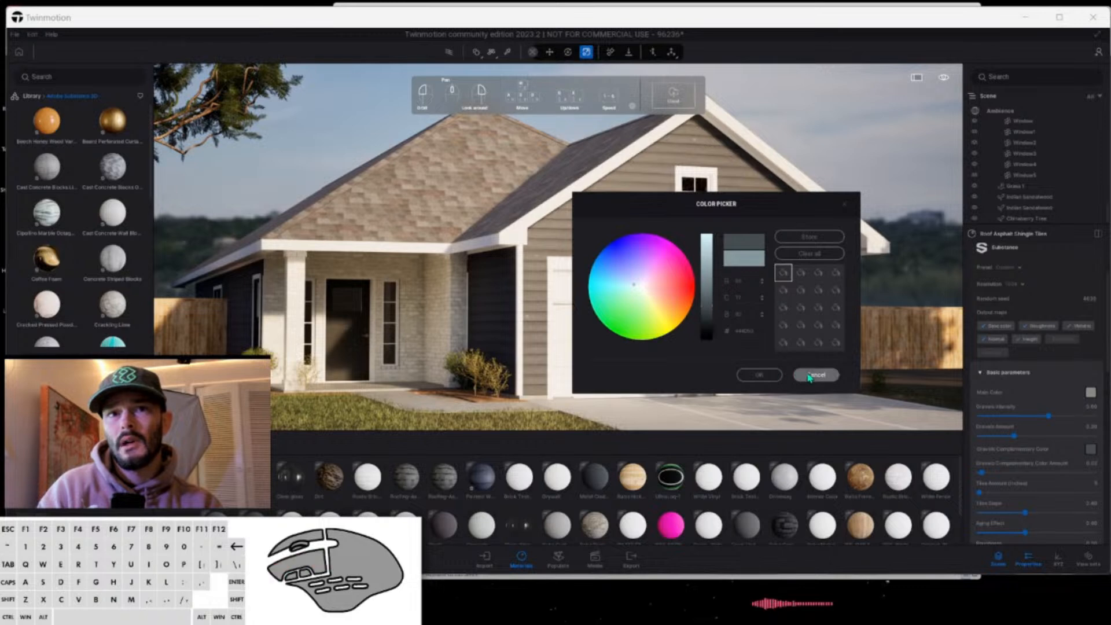
{"action": "left_click", "coordinate": [1090, 449]}
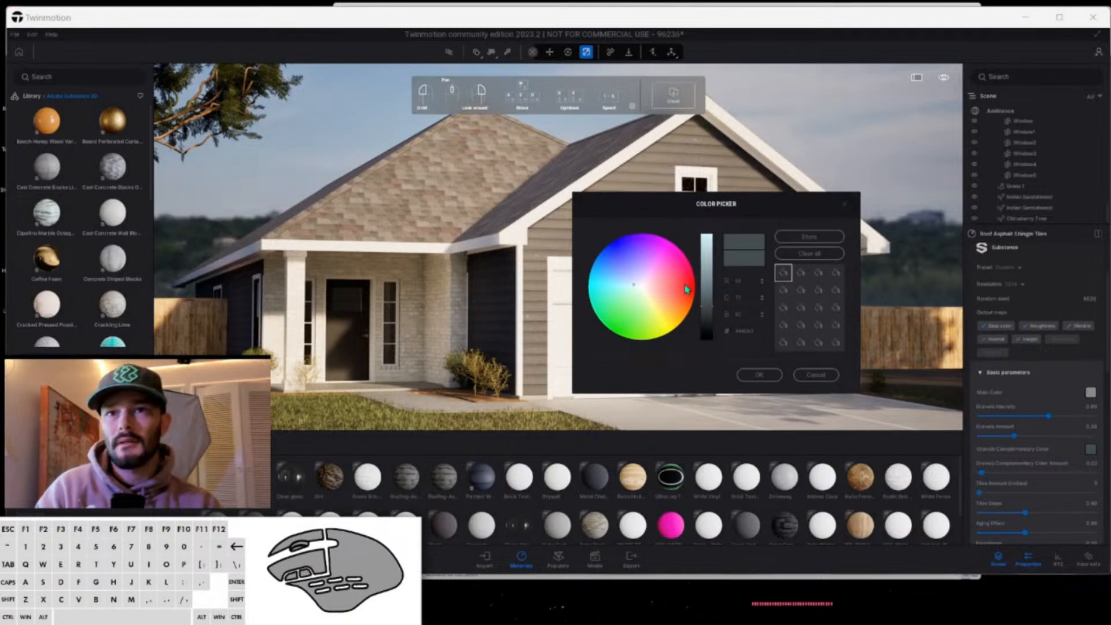
{"action": "left_click", "coordinate": [758, 375]}
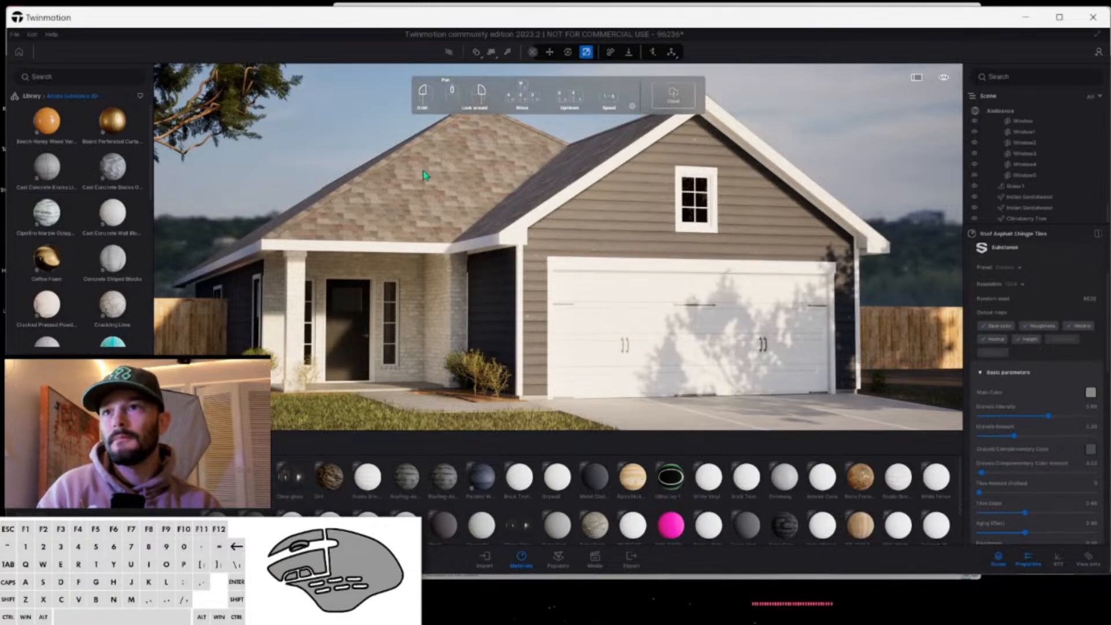
Darken the shingle material's main color to a dark neutral gray.
{"action": "left_click", "coordinate": [1091, 395]}
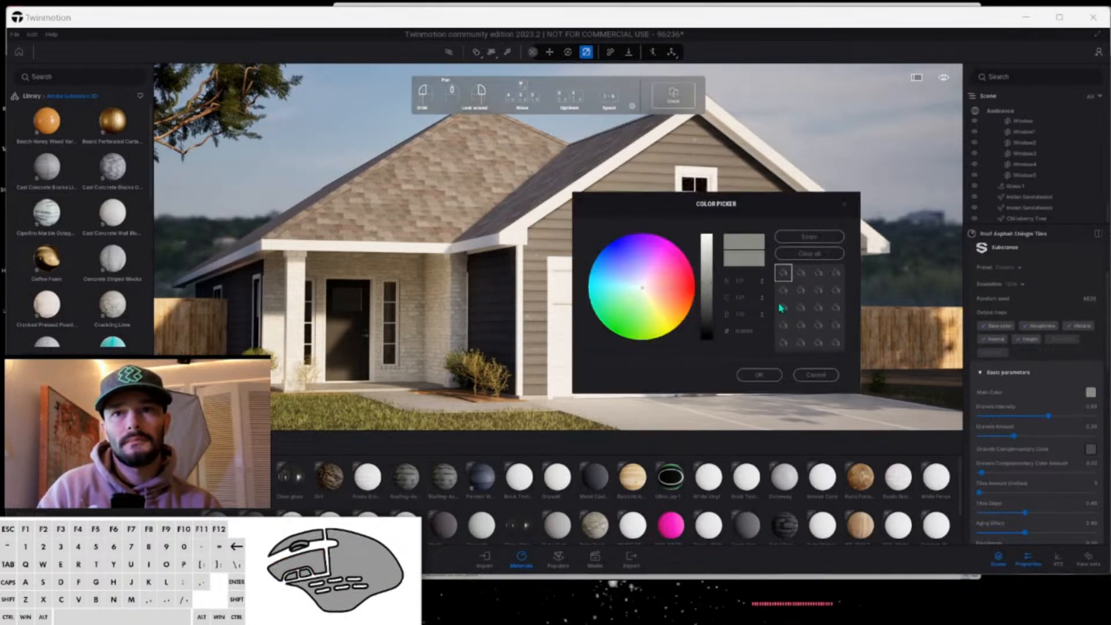
{"action": "left_click", "coordinate": [709, 302]}
{"action": "left_click", "coordinate": [709, 308]}
{"action": "left_click", "coordinate": [709, 318]}
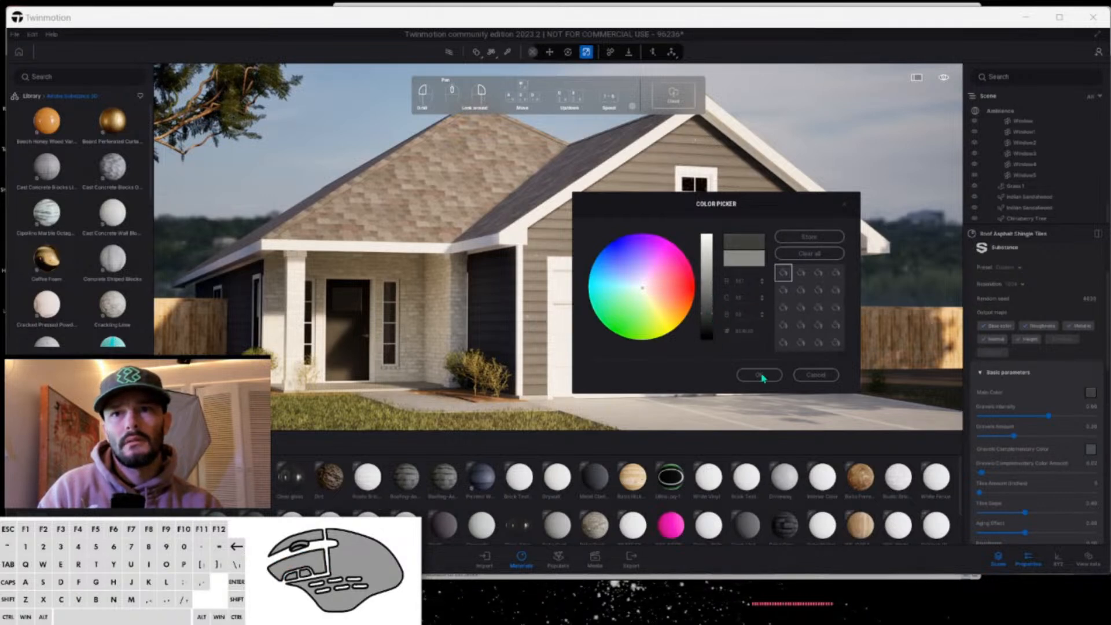
{"action": "left_click", "coordinate": [759, 375]}
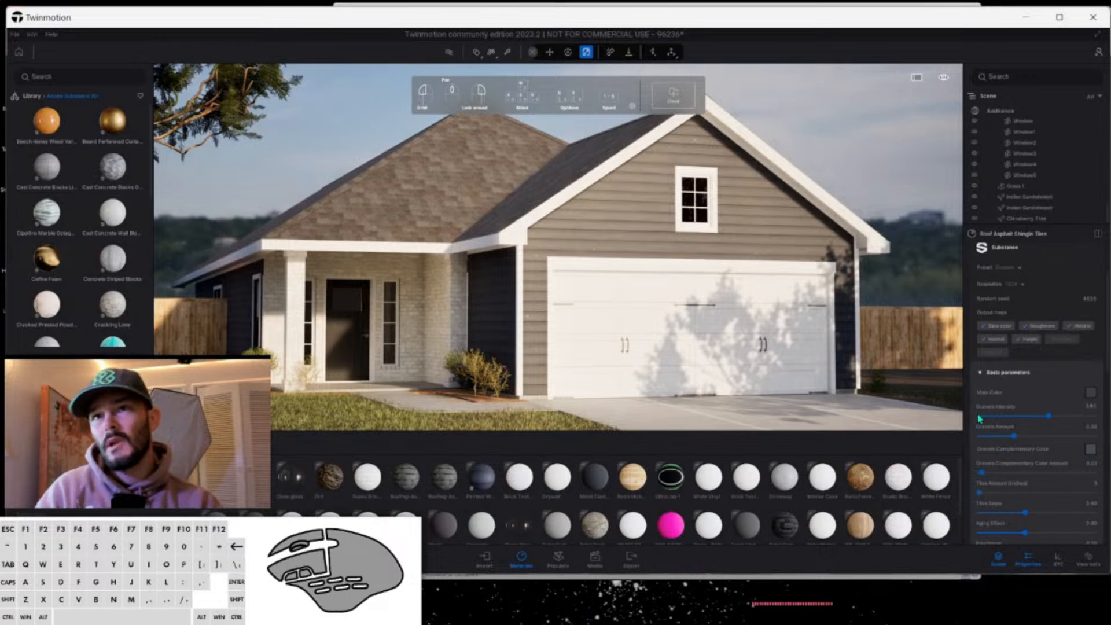
Raise the shingle material's technical parameters: normal intensity to about 0.7, height position to about 0.66 and height range to about 0.64.
{"action": "scroll", "coordinate": [1034, 444], "scroll_direction": "down", "scroll_amount": 2}
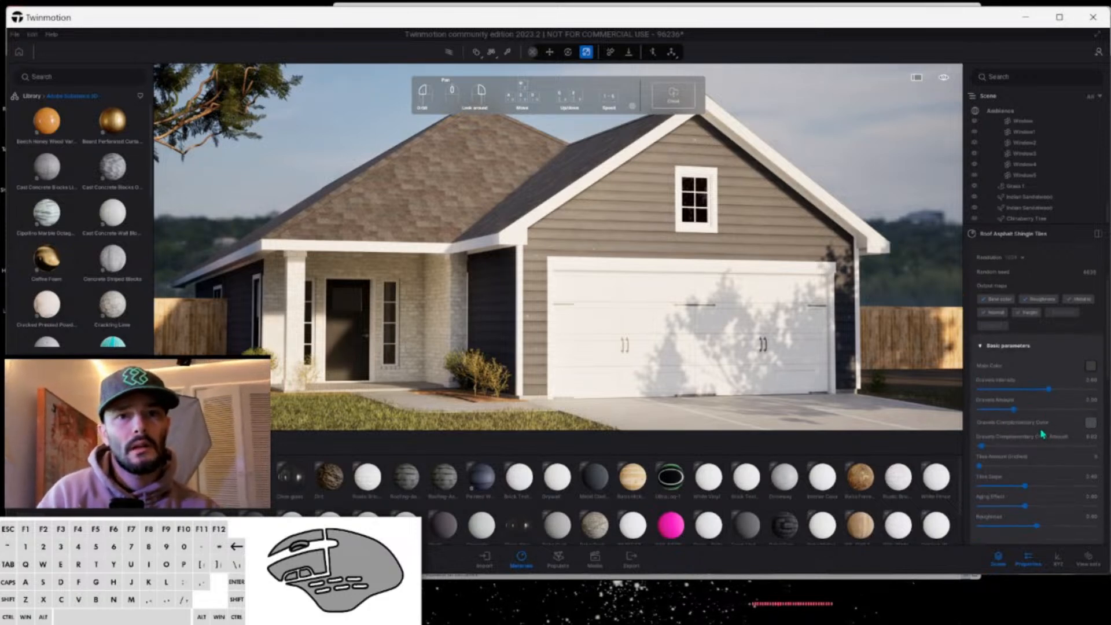
{"action": "scroll", "coordinate": [1036, 437], "scroll_direction": "down", "scroll_amount": 1}
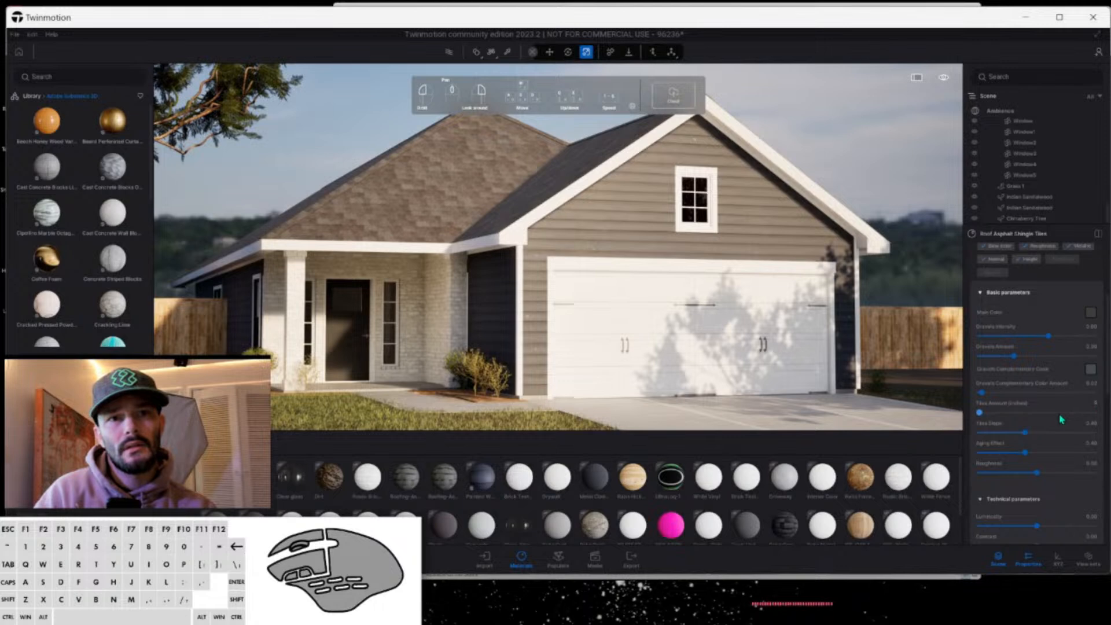
{"action": "scroll", "coordinate": [1060, 418], "scroll_direction": "down", "scroll_amount": 1}
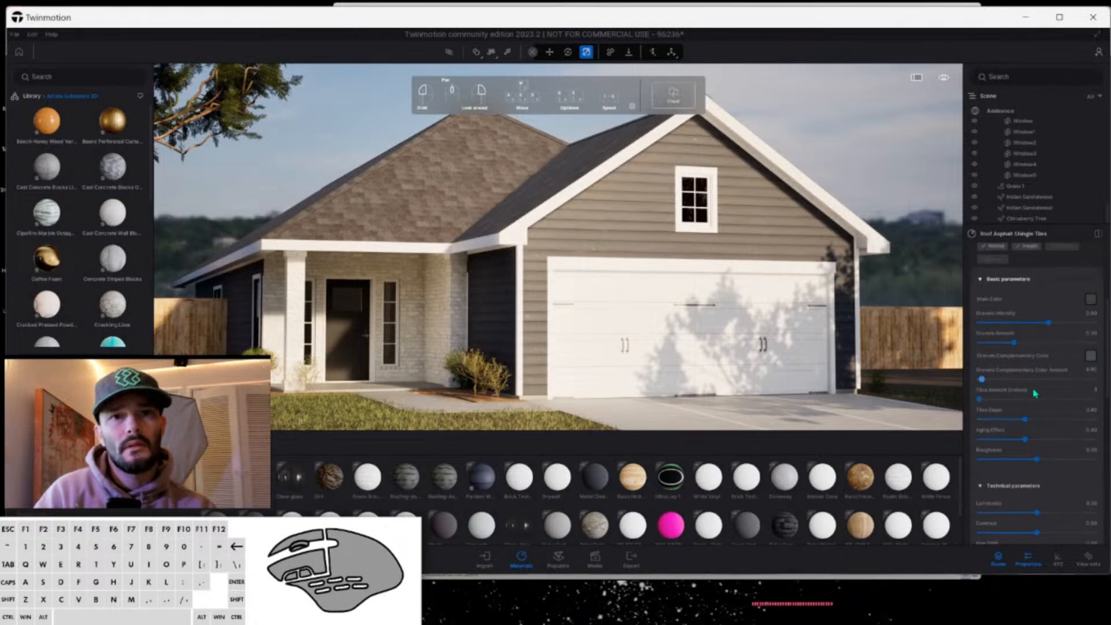
{"action": "scroll", "coordinate": [1041, 409], "scroll_direction": "down", "scroll_amount": 2}
{"action": "scroll", "coordinate": [1036, 405], "scroll_direction": "down", "scroll_amount": 2}
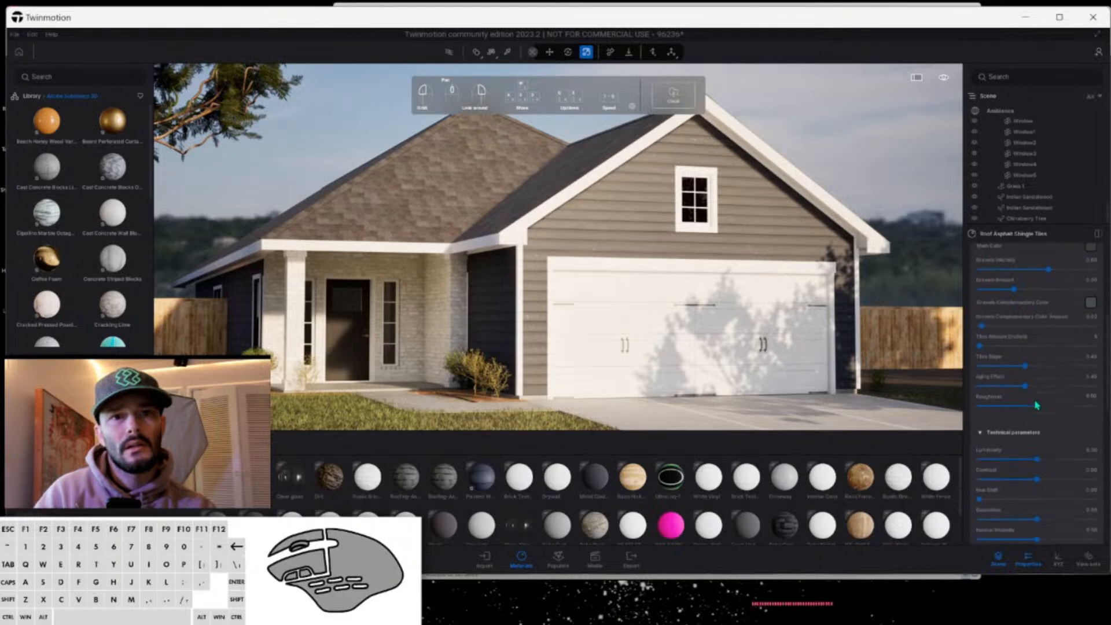
{"action": "scroll", "coordinate": [1036, 405], "scroll_direction": "down", "scroll_amount": 1}
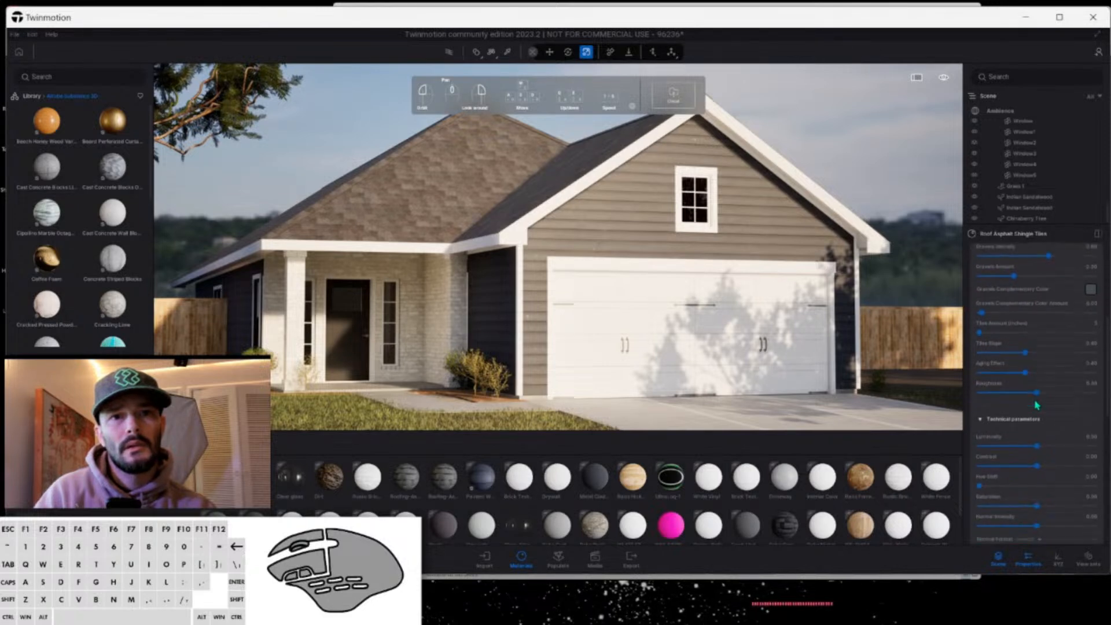
{"action": "scroll", "coordinate": [1035, 405], "scroll_direction": "down", "scroll_amount": 2}
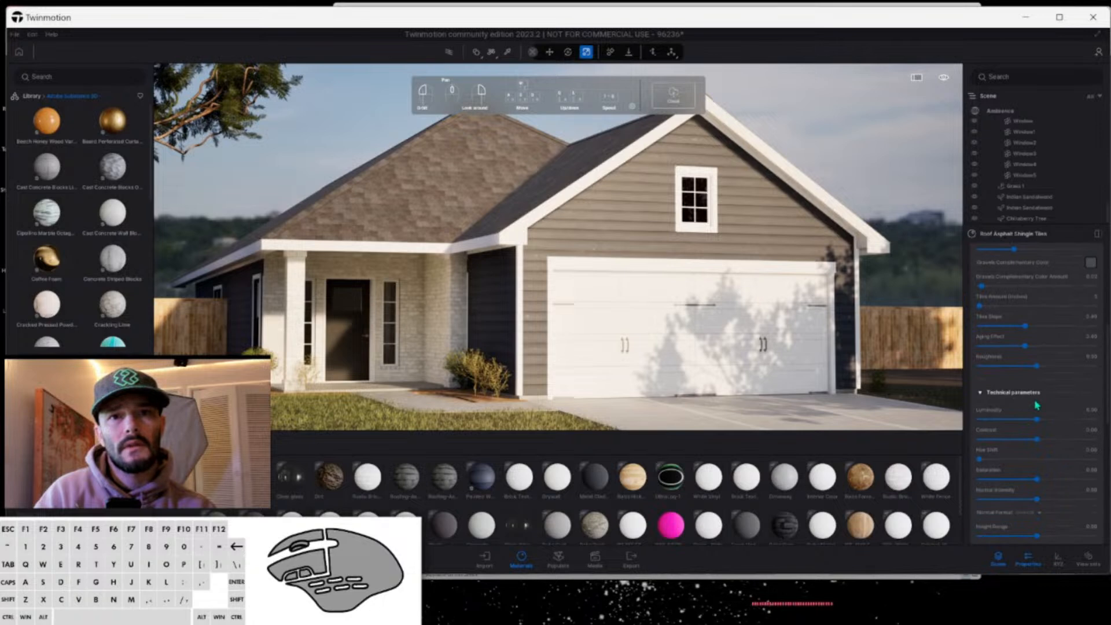
{"action": "scroll", "coordinate": [1036, 405], "scroll_direction": "down", "scroll_amount": 6}
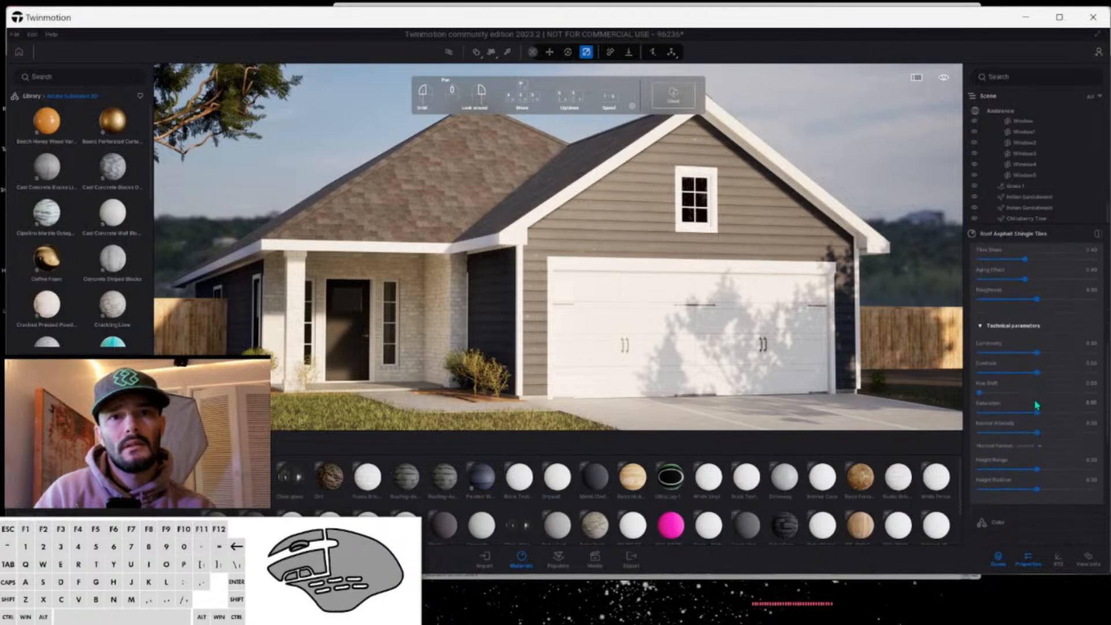
{"action": "scroll", "coordinate": [1036, 404], "scroll_direction": "down", "scroll_amount": 6}
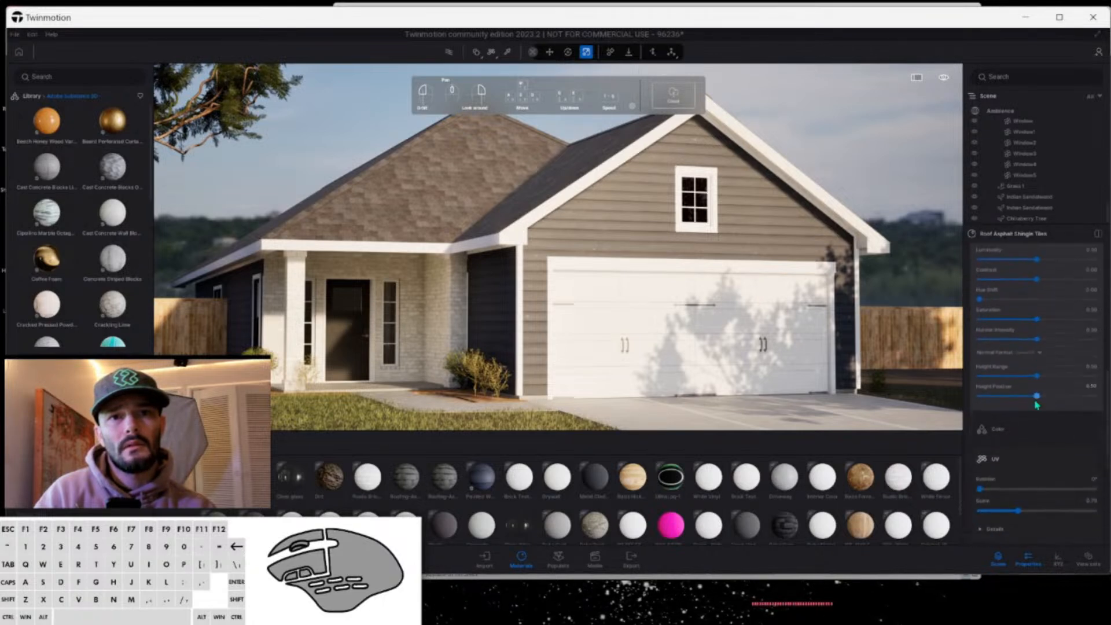
{"action": "left_click_drag", "start_coordinate": [1038, 339], "coordinate": [1062, 339]}
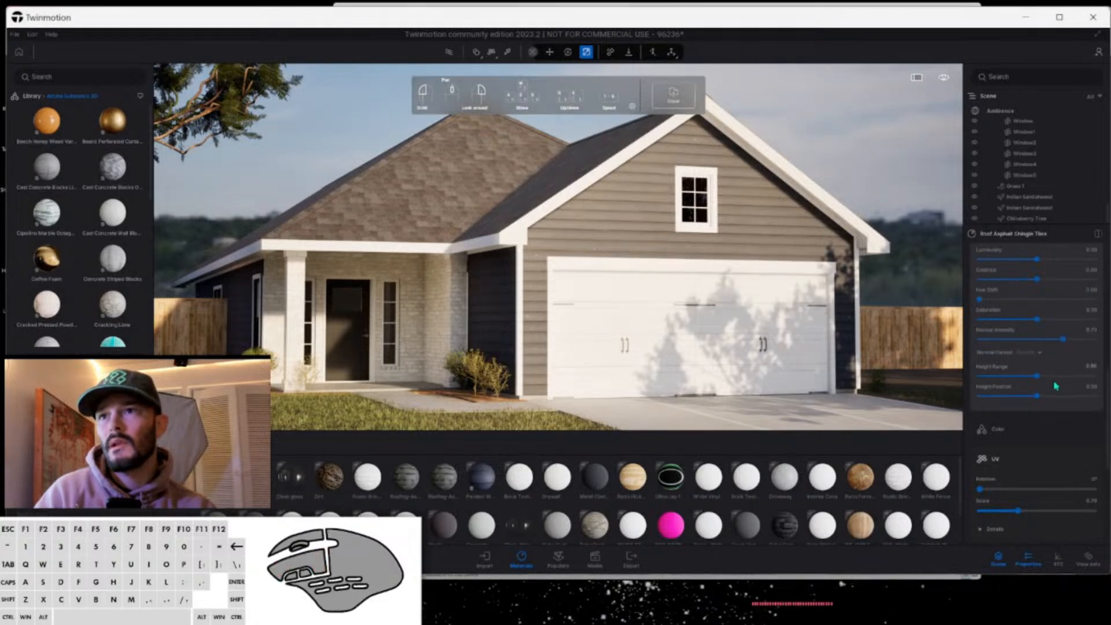
{"action": "left_click_drag", "start_coordinate": [1036, 396], "coordinate": [1056, 395]}
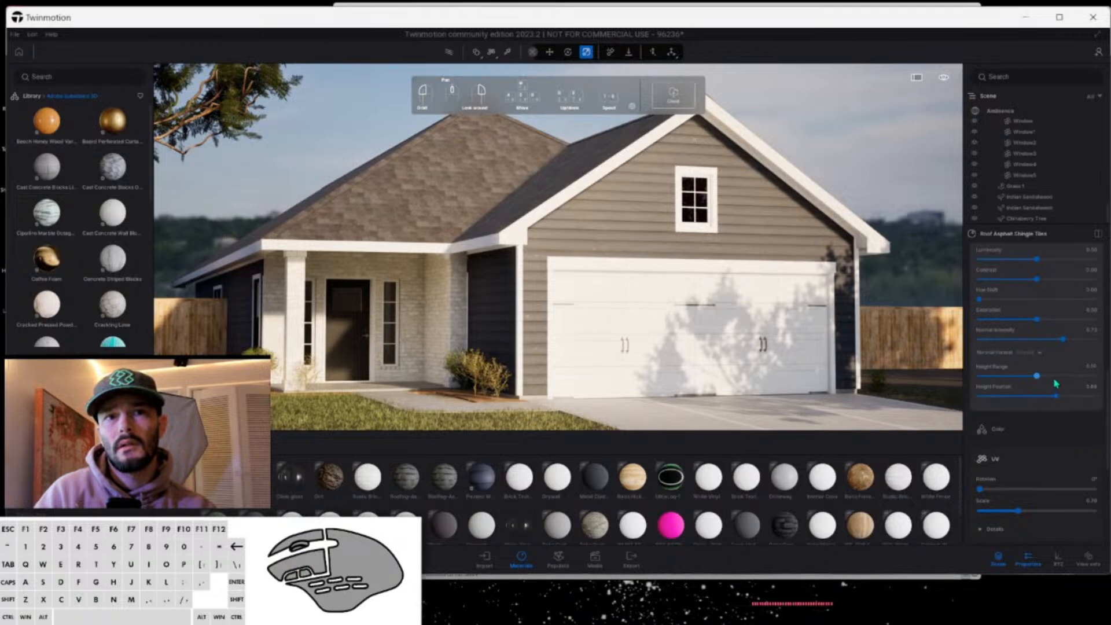
{"action": "left_click", "coordinate": [1053, 377]}
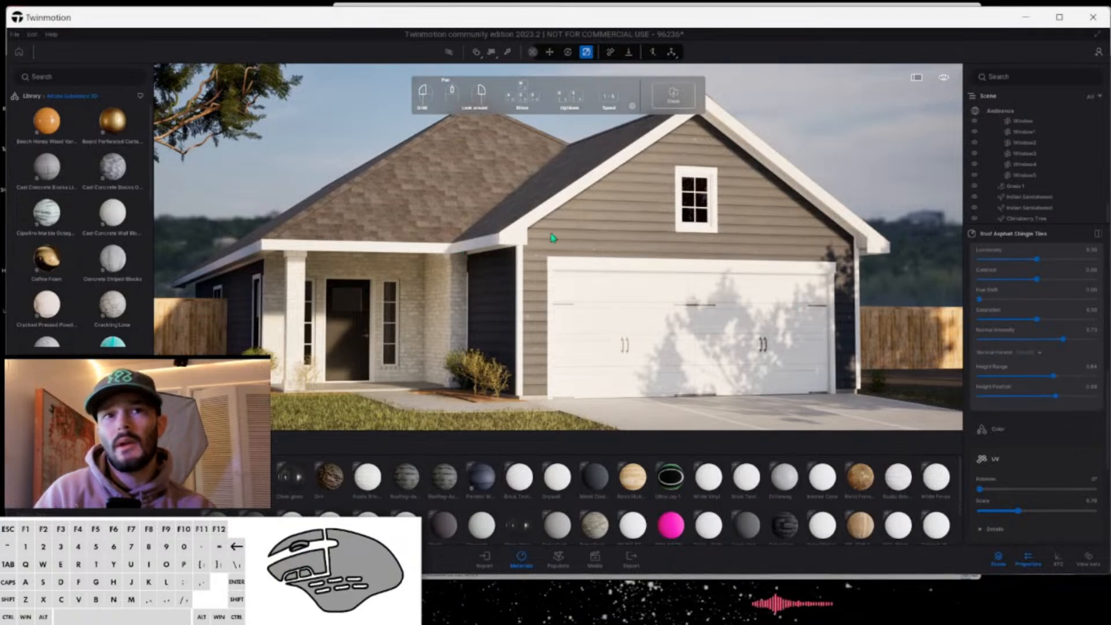
Expand the details of the shingle material's Normal settings and enable Parallax.
{"action": "scroll", "coordinate": [1016, 402], "scroll_direction": "down", "scroll_amount": 5}
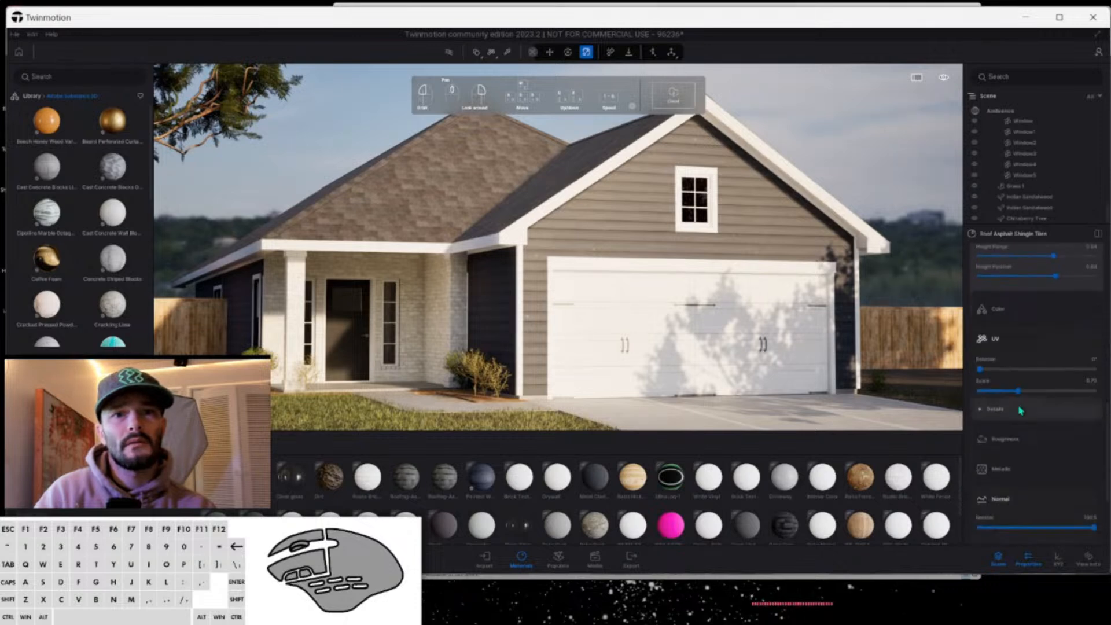
{"action": "scroll", "coordinate": [1019, 414], "scroll_direction": "down", "scroll_amount": 2}
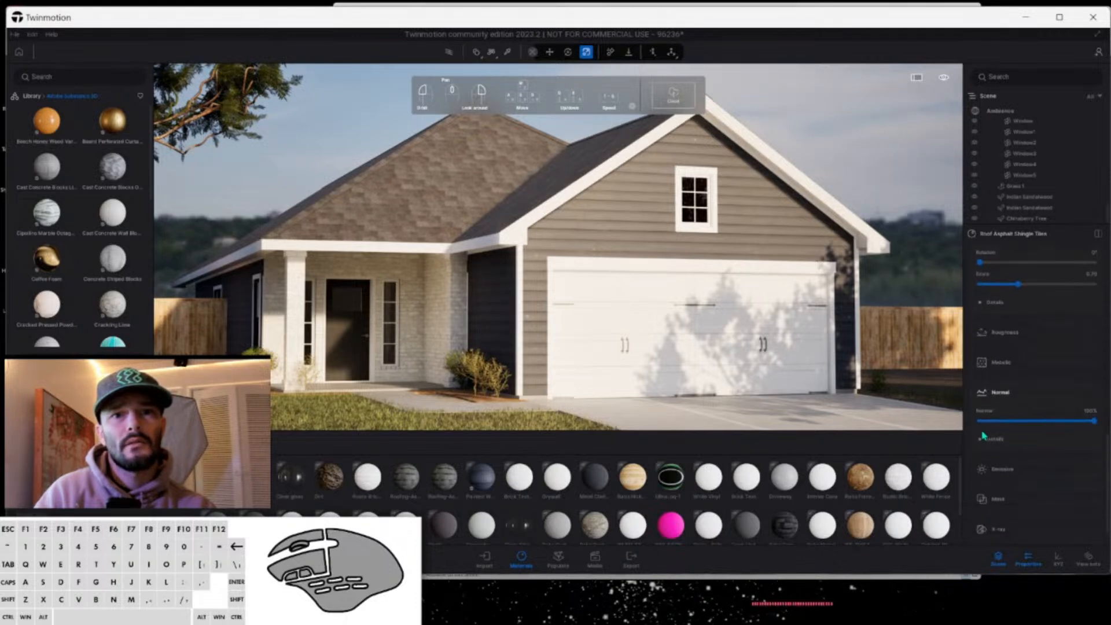
{"action": "left_click", "coordinate": [984, 440]}
{"action": "scroll", "coordinate": [1087, 393], "scroll_direction": "down", "scroll_amount": 4}
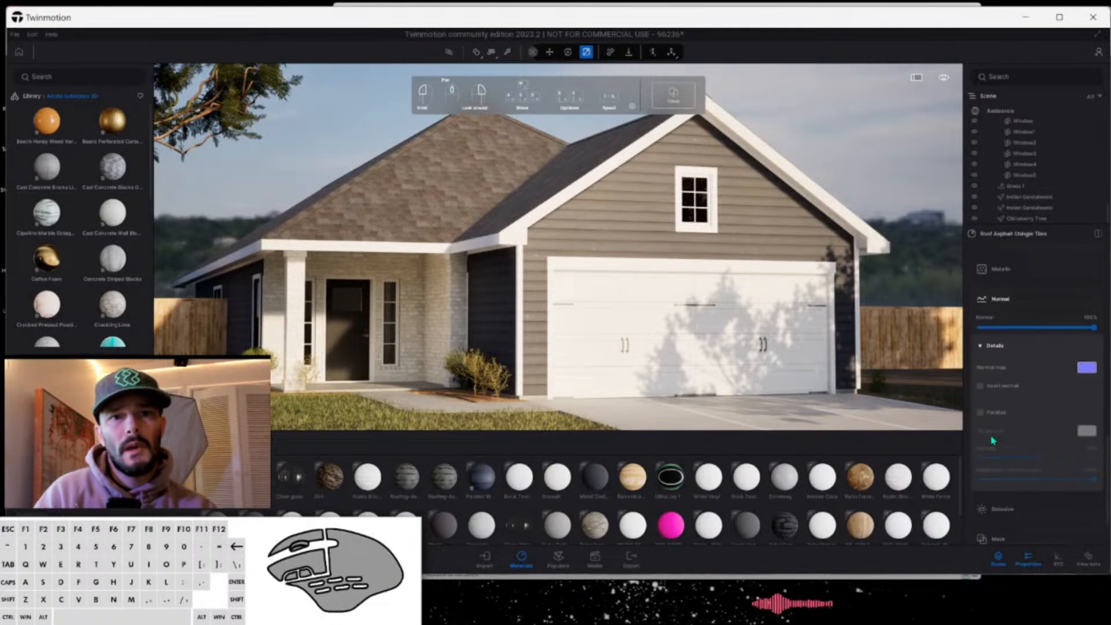
{"action": "left_click", "coordinate": [979, 414]}
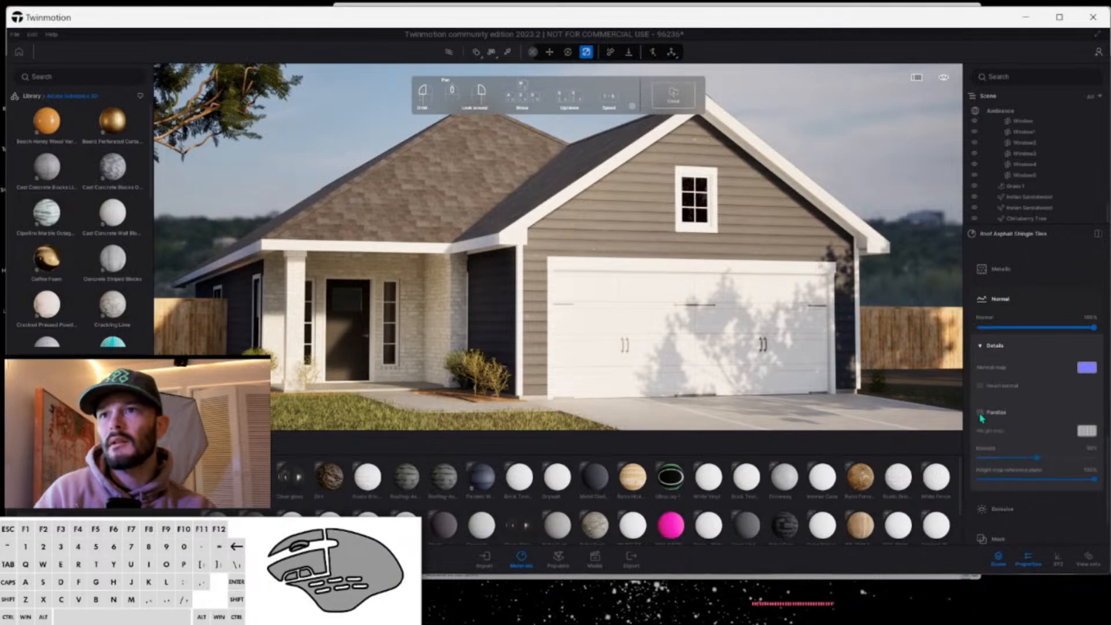
Set the shingle material's parallax intensity to about 74% and its height map reference plane to about 46%.
{"action": "left_click_drag", "start_coordinate": [1035, 458], "coordinate": [1075, 463]}
{"action": "left_click", "coordinate": [1054, 458]}
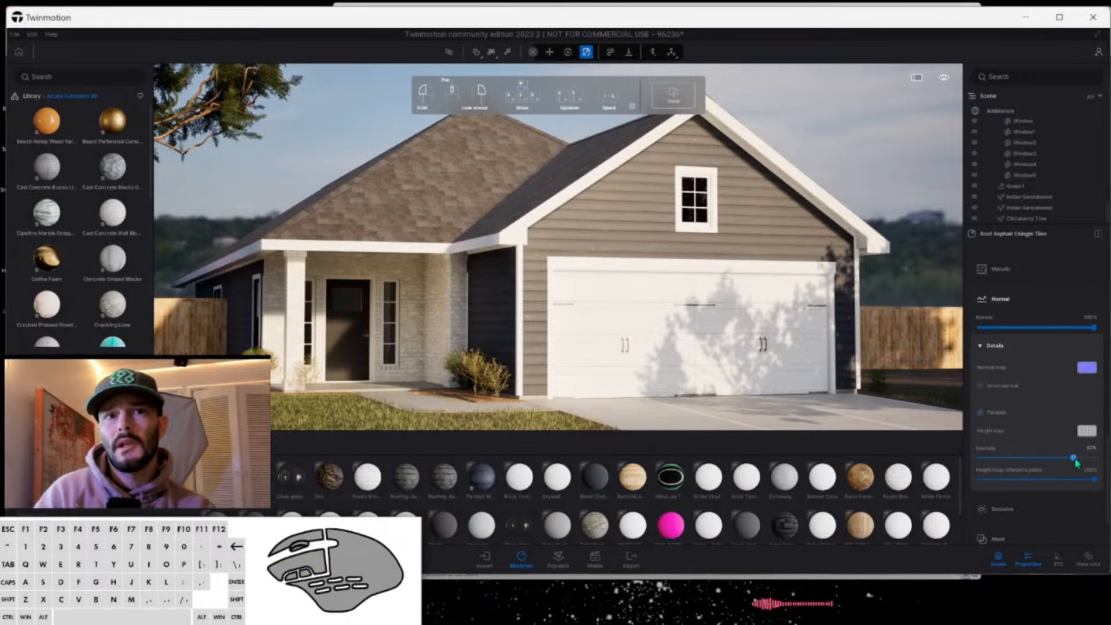
{"action": "left_click_drag", "start_coordinate": [1075, 462], "coordinate": [1022, 458]}
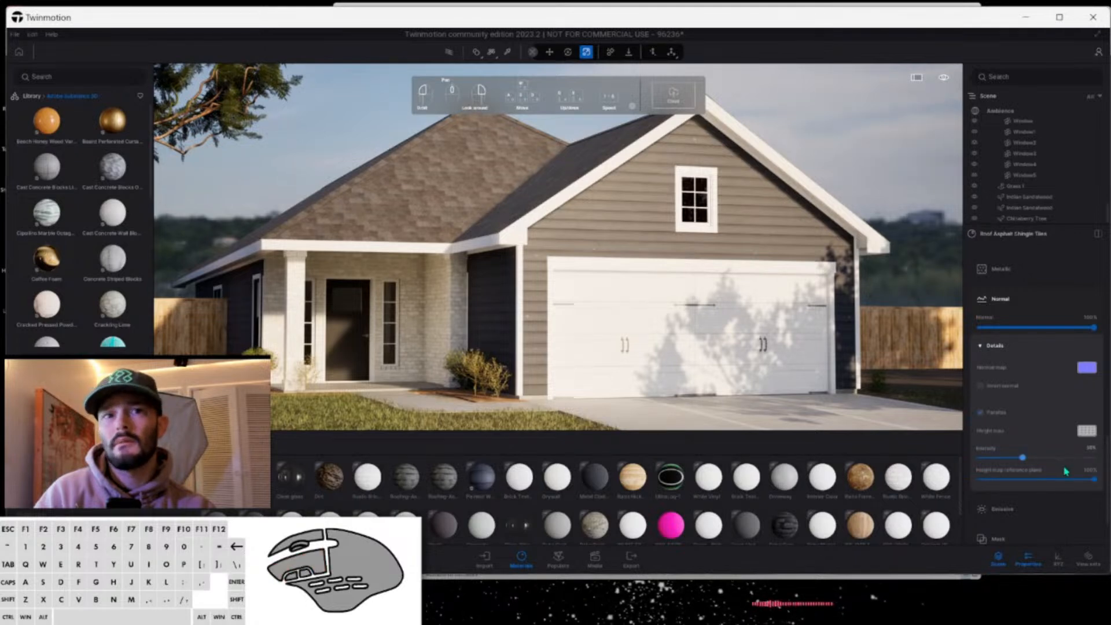
{"action": "left_click", "coordinate": [1066, 458]}
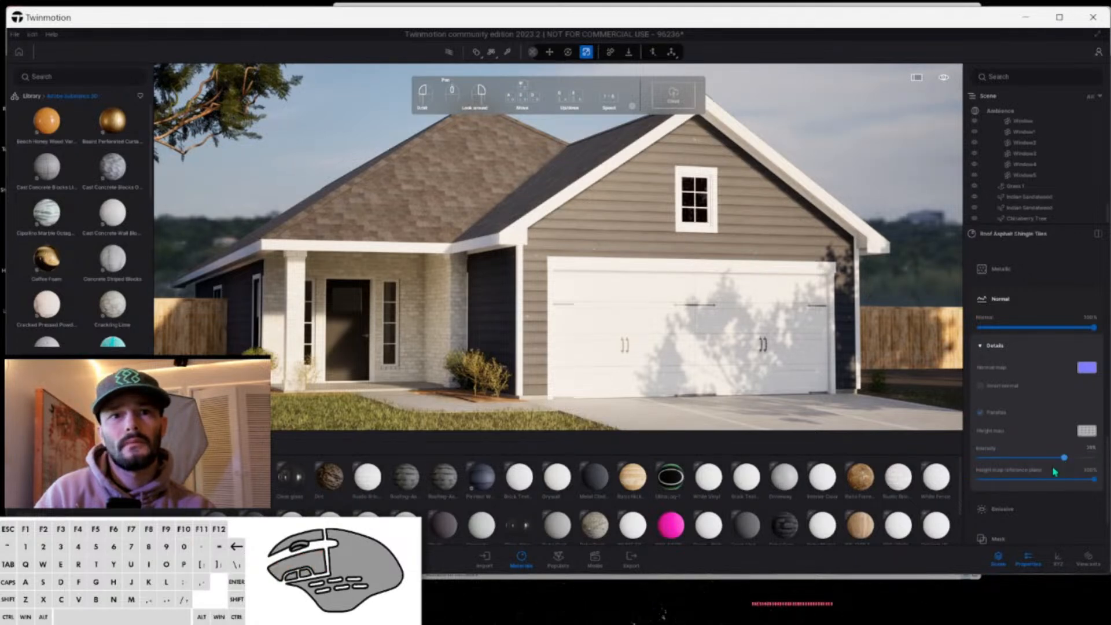
{"action": "left_click", "coordinate": [1038, 480]}
{"action": "mouse_move", "coordinate": [1053, 482]}
{"action": "left_mouse_down"}
{"action": "mouse_move", "coordinate": [1069, 480]}
{"action": "mouse_move", "coordinate": [1058, 481]}
{"action": "left_mouse_up"}
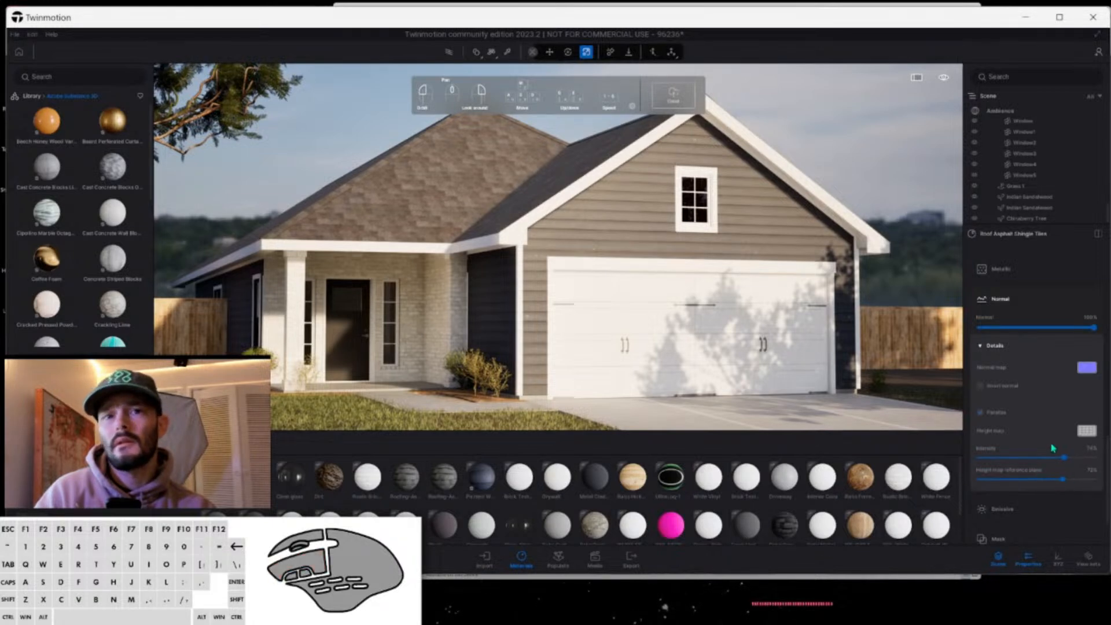
{"action": "scroll", "coordinate": [1052, 448], "scroll_direction": "down", "scroll_amount": 2}
{"action": "left_click", "coordinate": [1034, 413]}
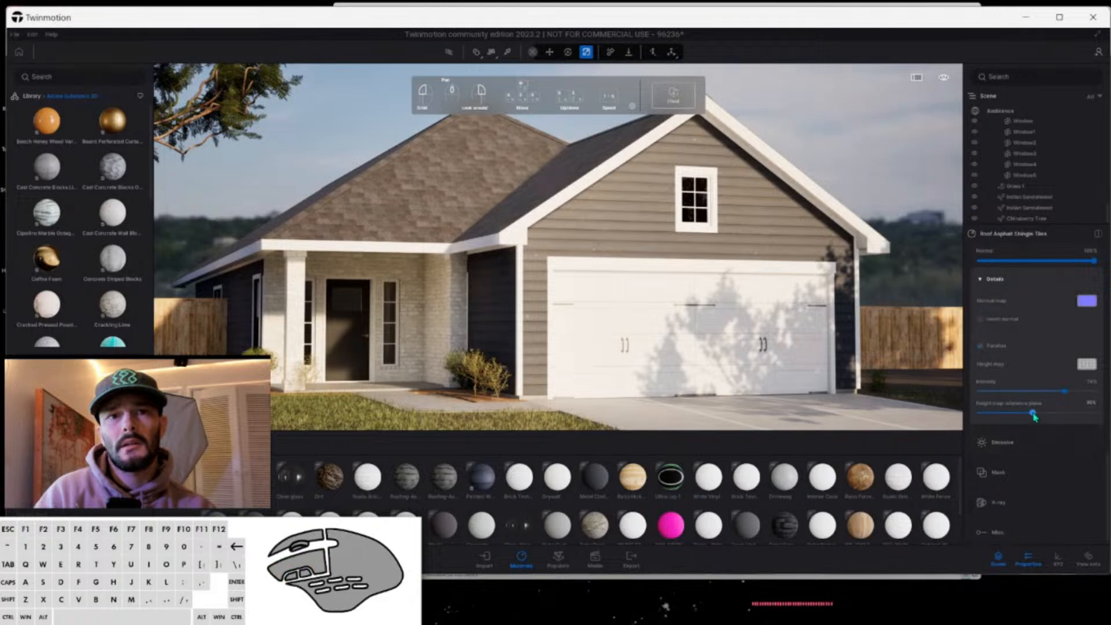
{"action": "scroll", "coordinate": [1034, 416], "scroll_direction": "down", "scroll_amount": 1}
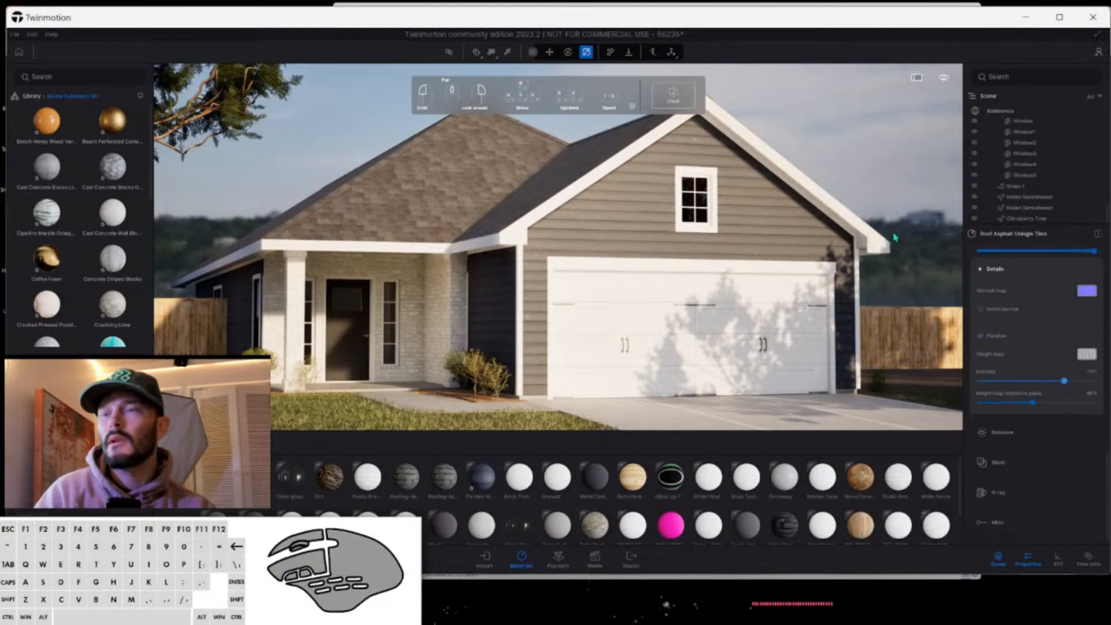
Go back to the library root and open the TM Materials folder in the user library.
{"action": "left_click", "coordinate": [33, 97]}
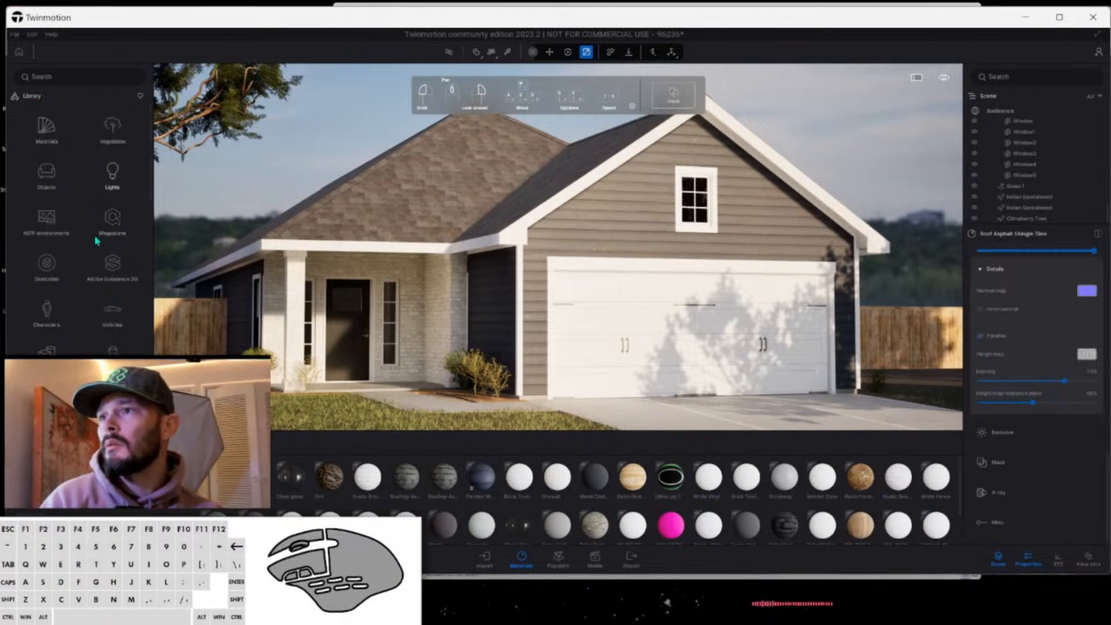
{"action": "left_click", "coordinate": [104, 399]}
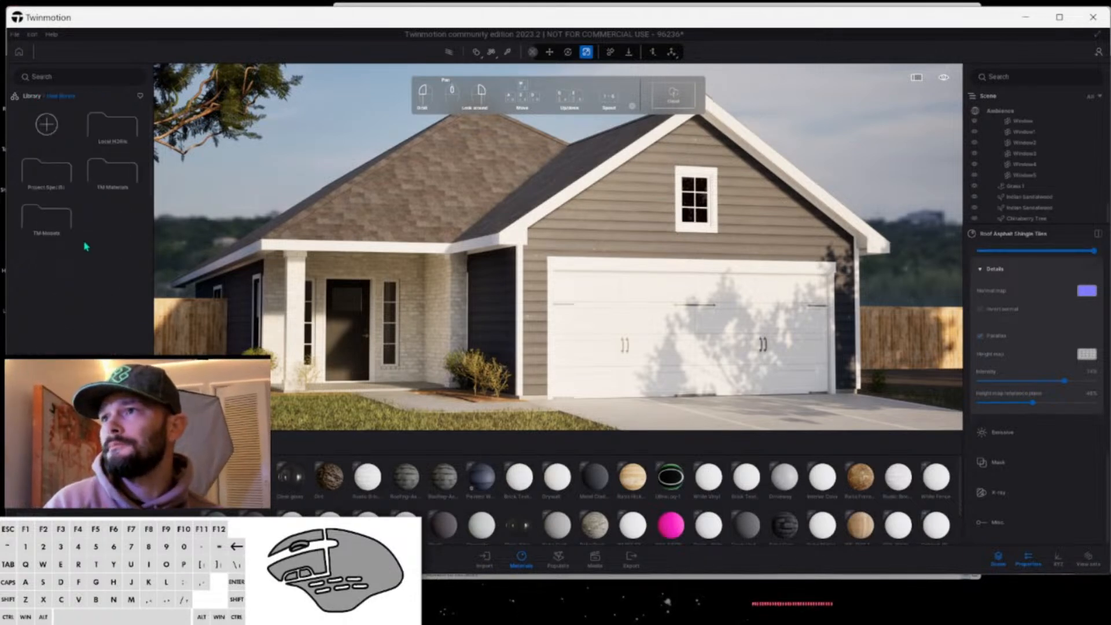
{"action": "left_click", "coordinate": [112, 174]}
{"action": "scroll", "coordinate": [116, 292], "scroll_direction": "down", "scroll_amount": 1}
{"action": "scroll", "coordinate": [115, 271], "scroll_direction": "down", "scroll_amount": 5}
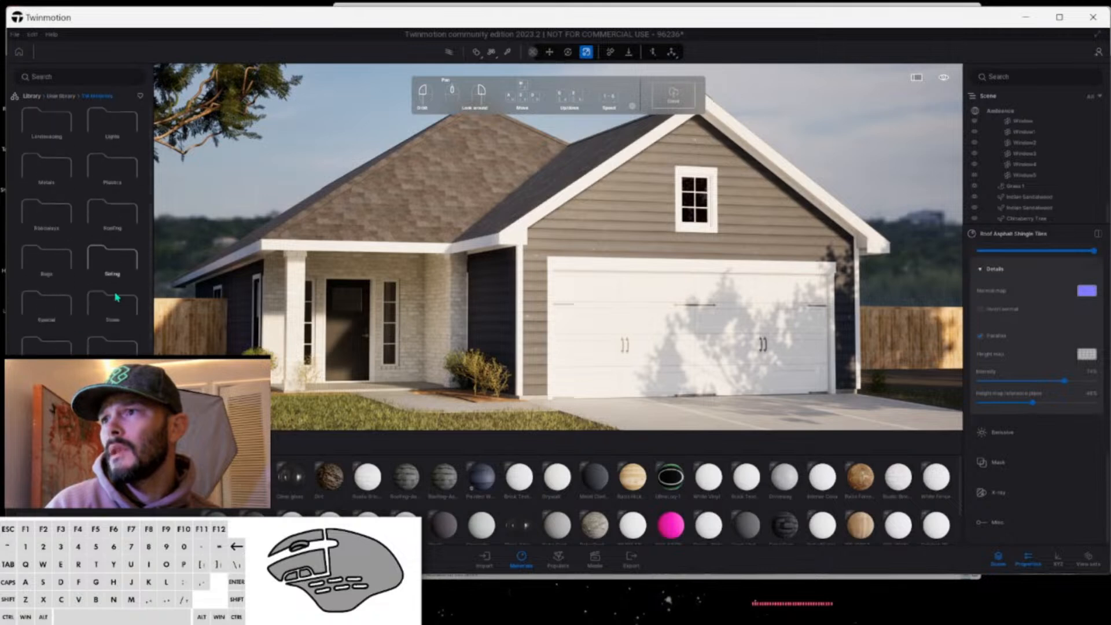
{"action": "left_click", "coordinate": [69, 75]}
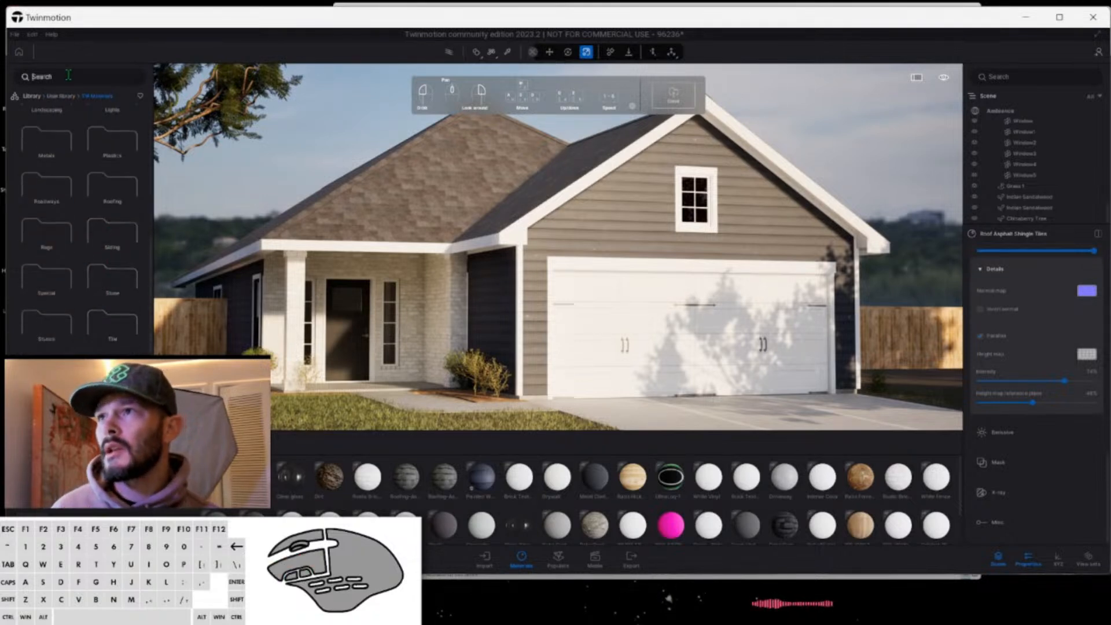
{"action": "type", "text": "roof"}
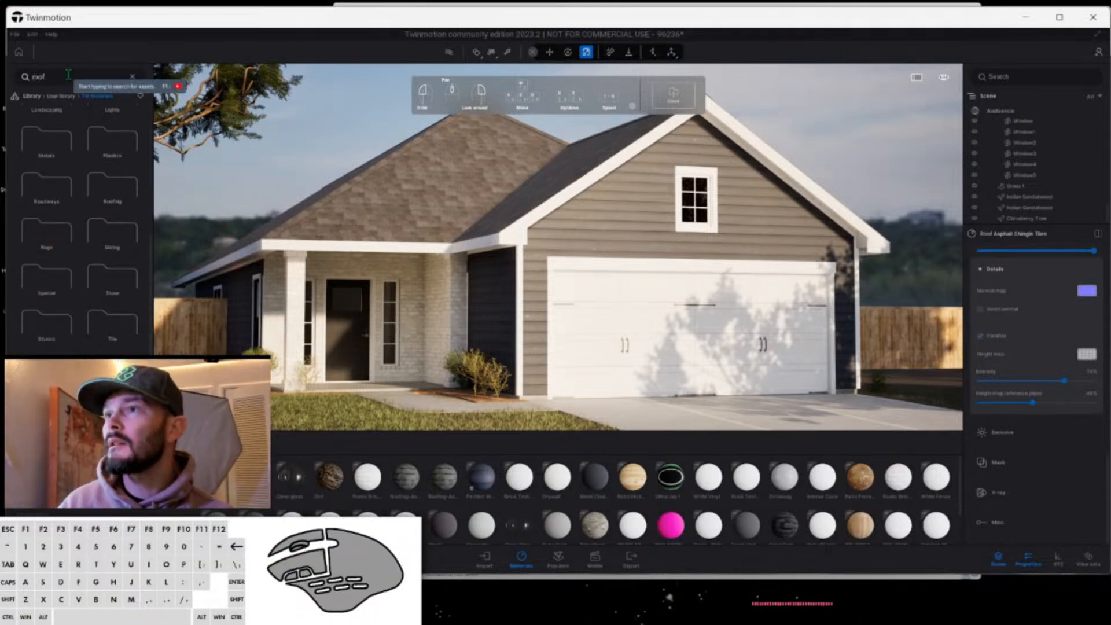
{"action": "type", "text": "ing"}
{"action": "key", "text": "Return"}
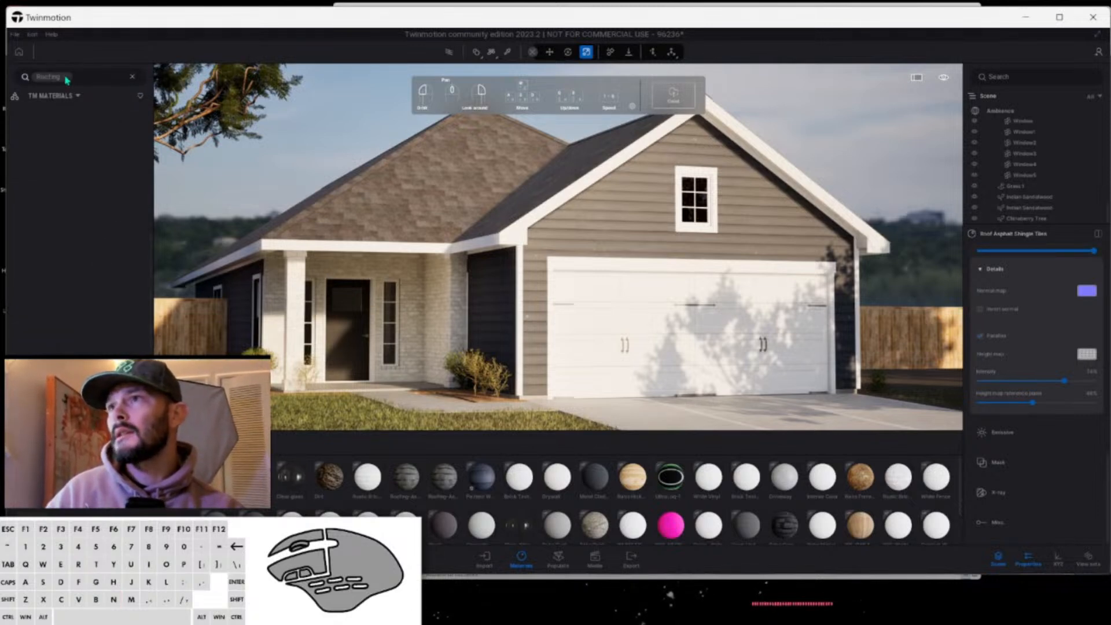
{"action": "left_click", "coordinate": [67, 78]}
Open the Roofing folder within TM Materials.
{"action": "scroll", "coordinate": [114, 278], "scroll_direction": "down", "scroll_amount": 1}
{"action": "scroll", "coordinate": [114, 278], "scroll_direction": "down", "scroll_amount": 5}
{"action": "left_click", "coordinate": [114, 326]}
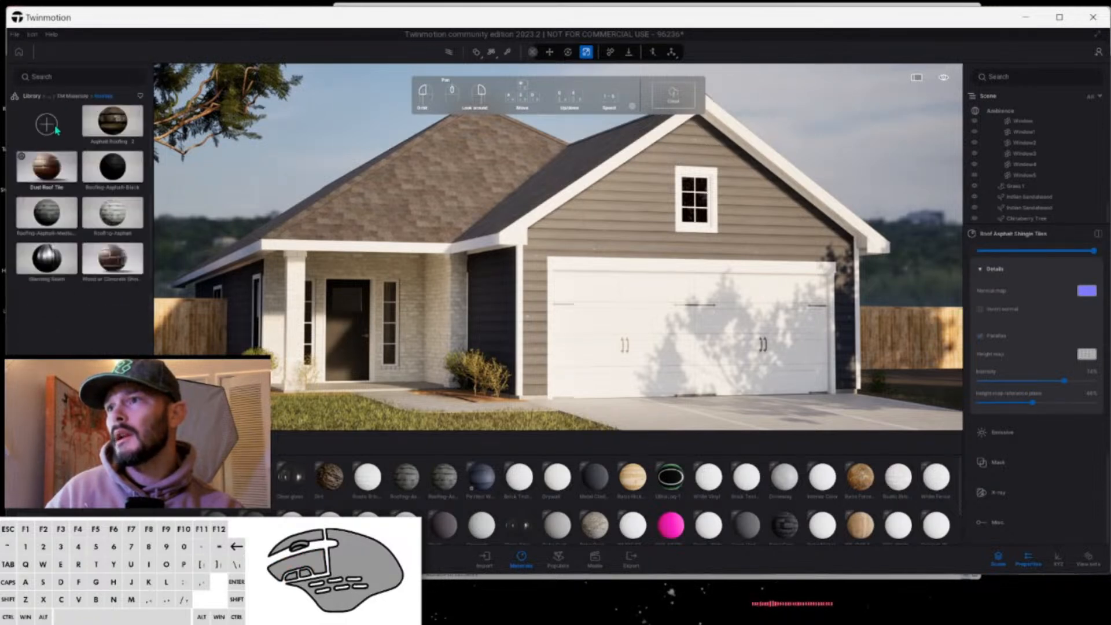
{"action": "left_click", "coordinate": [69, 77]}
{"action": "type", "text": "Roofing"}
{"action": "key", "text": "Return"}
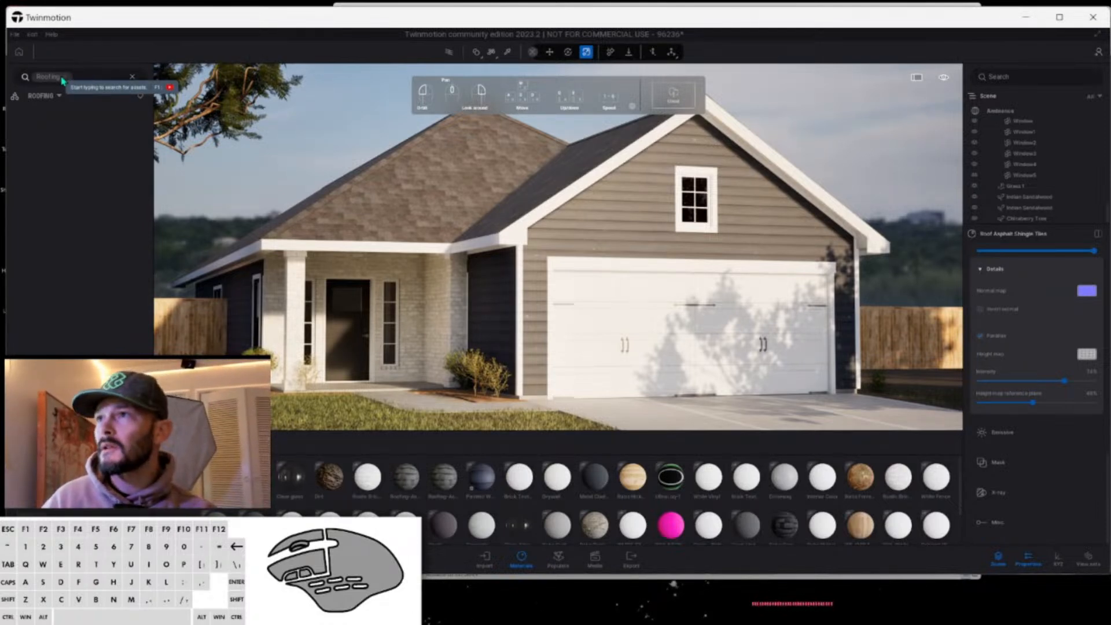
{"action": "left_click", "coordinate": [65, 77]}
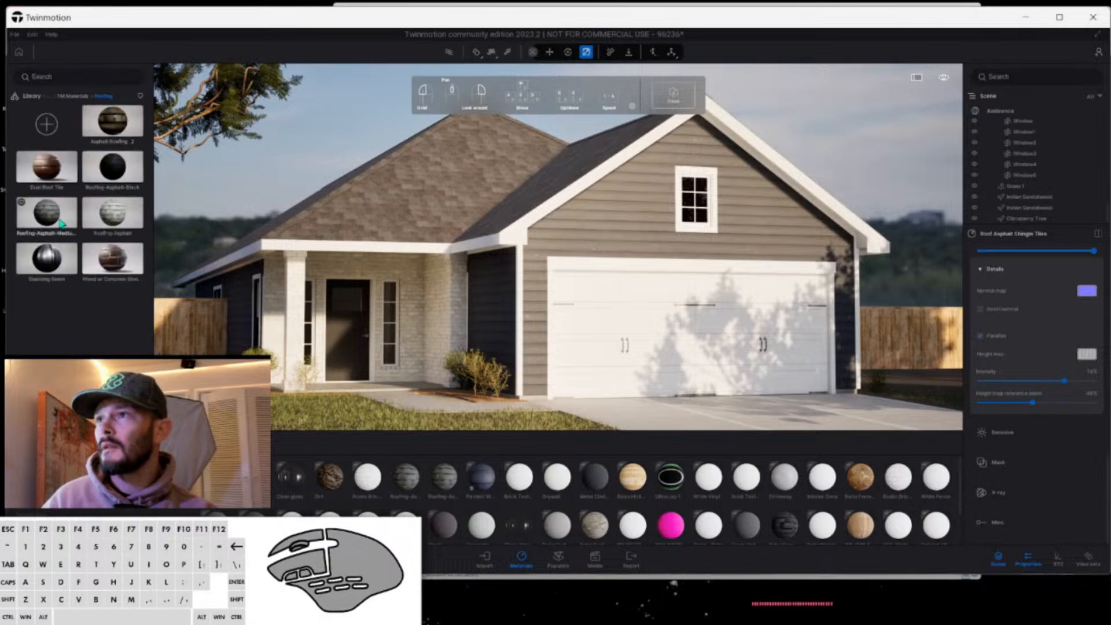
Apply the Roofing-Asphalt-Medium Grey material to the roof and darken its color to a deeper neutral gray.
{"action": "left_click_drag", "start_coordinate": [61, 223], "coordinate": [423, 193]}
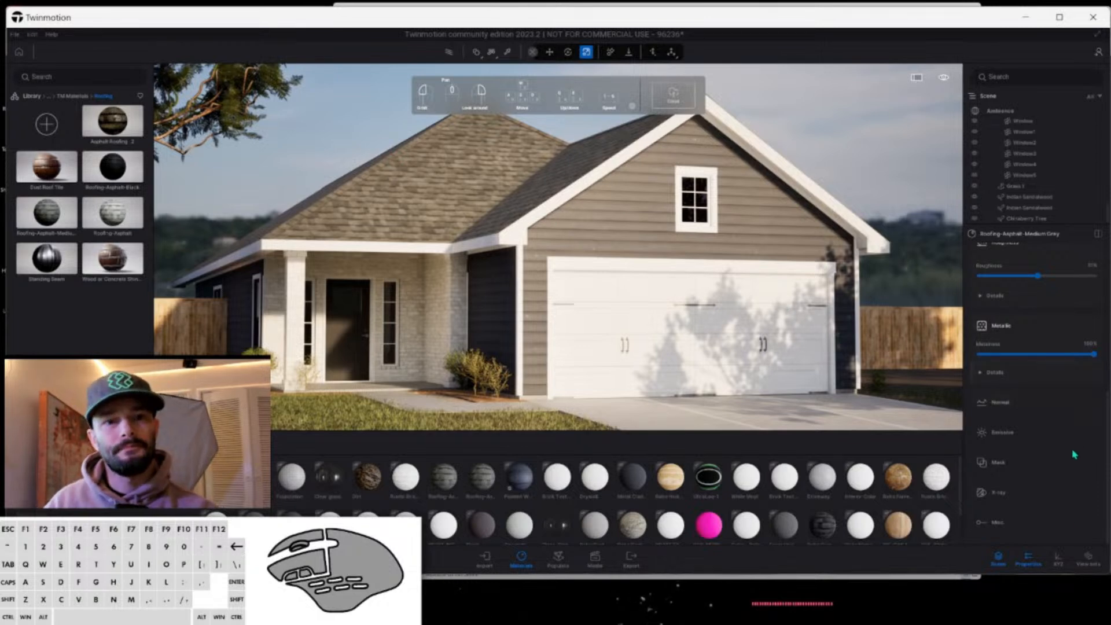
{"action": "scroll", "coordinate": [1018, 317], "scroll_direction": "up", "scroll_amount": 5}
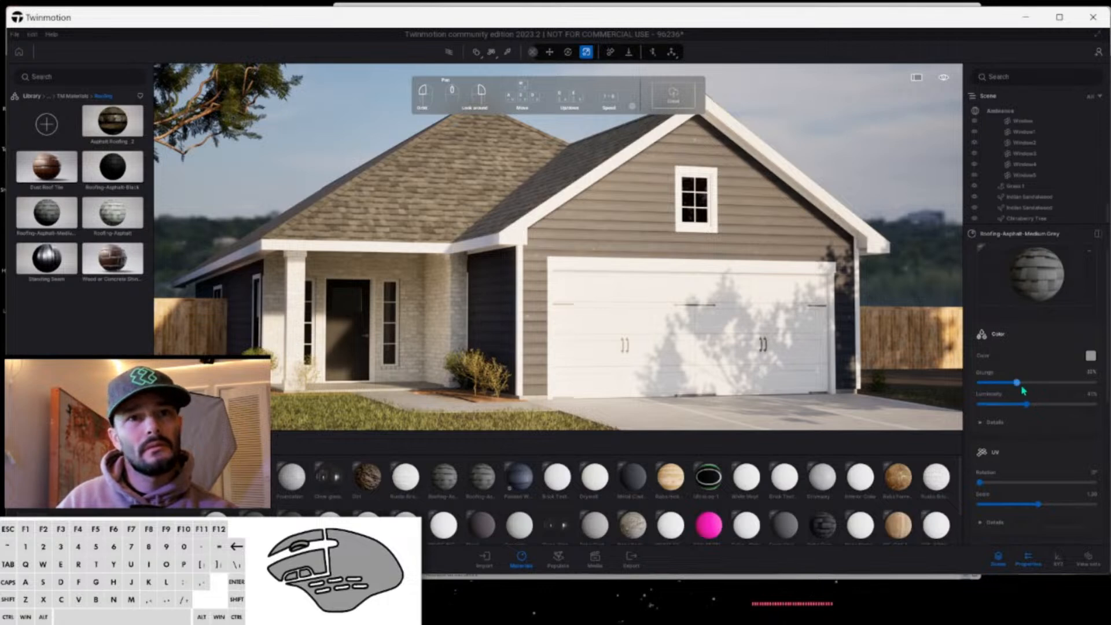
{"action": "left_click", "coordinate": [1091, 356]}
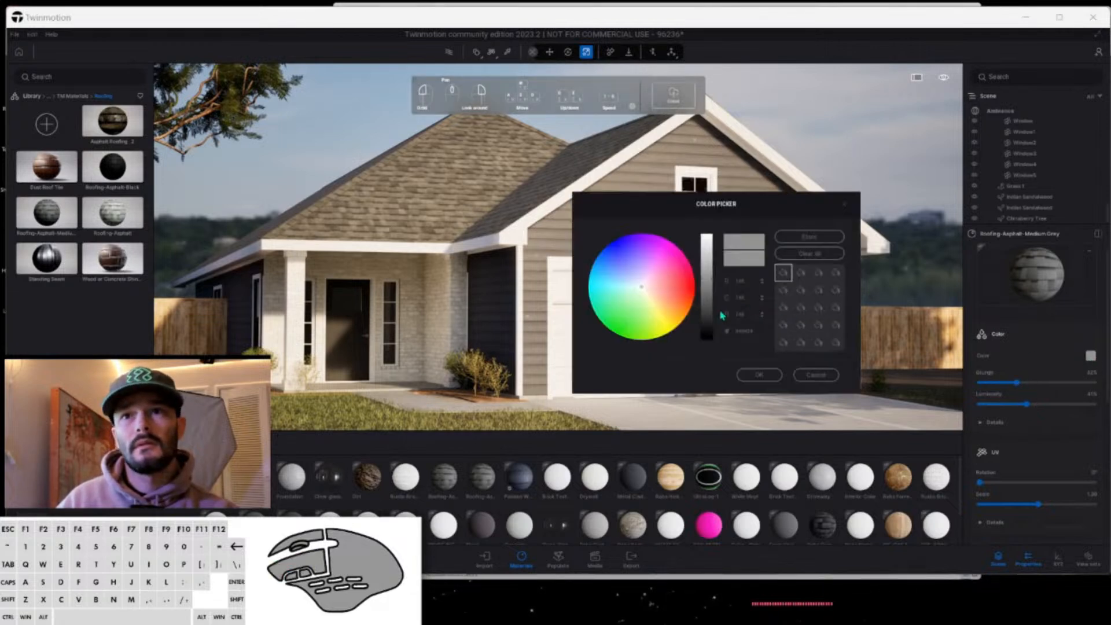
{"action": "left_click_drag", "start_coordinate": [704, 290], "coordinate": [705, 305]}
{"action": "left_click", "coordinate": [759, 375]}
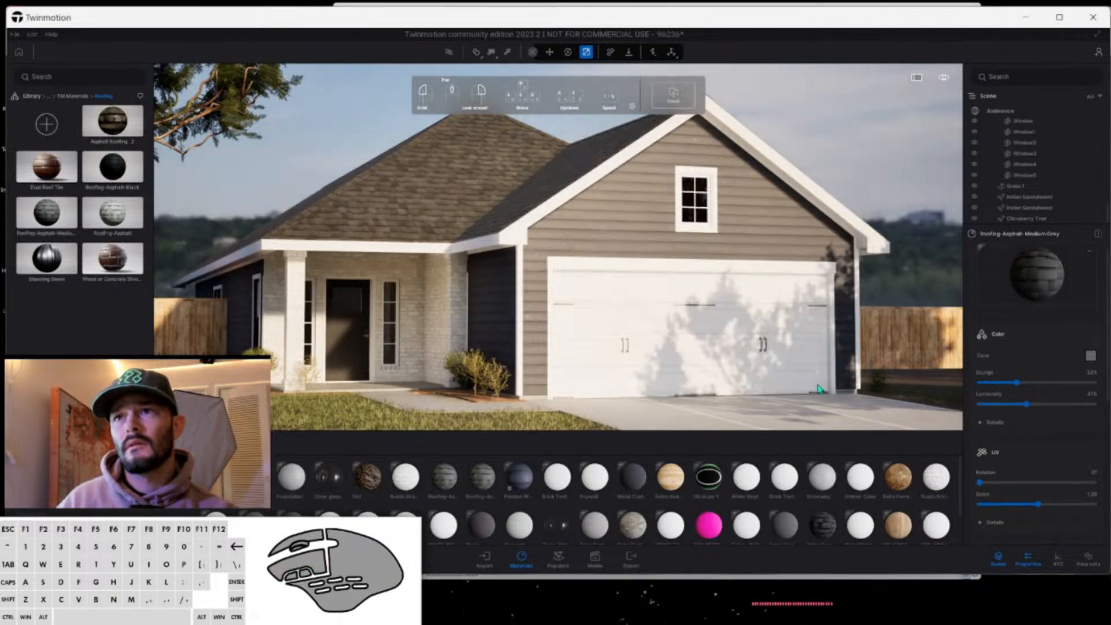
Expand the roof material's color details and set its lift to about -0.1 and its gain to about 1.1.
{"action": "scroll", "coordinate": [1076, 424], "scroll_direction": "down", "scroll_amount": 1}
{"action": "left_click", "coordinate": [1047, 399]}
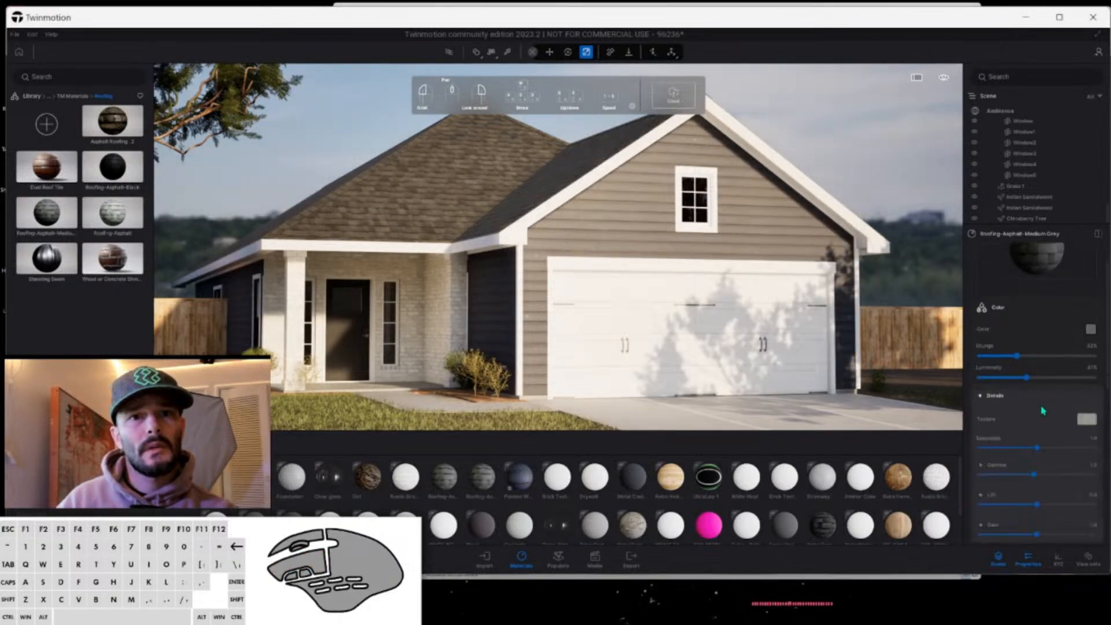
{"action": "scroll", "coordinate": [1042, 410], "scroll_direction": "down", "scroll_amount": 1}
{"action": "scroll", "coordinate": [1043, 419], "scroll_direction": "down", "scroll_amount": 2}
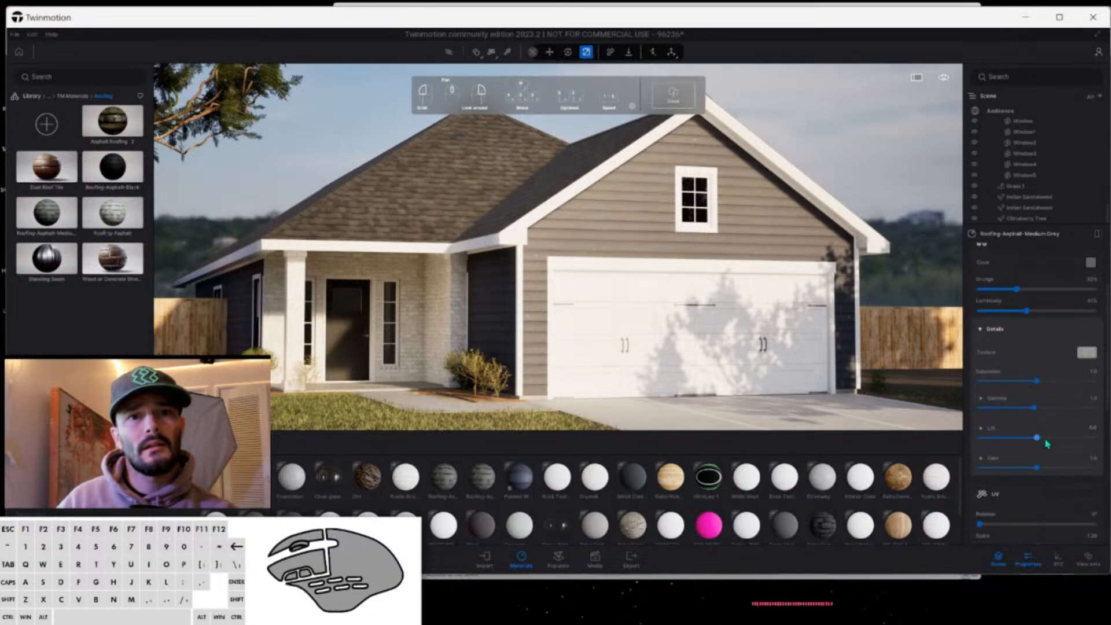
{"action": "mouse_move", "coordinate": [1037, 439]}
{"action": "left_mouse_down"}
{"action": "mouse_move", "coordinate": [1024, 437]}
{"action": "mouse_move", "coordinate": [1039, 437]}
{"action": "left_mouse_up"}
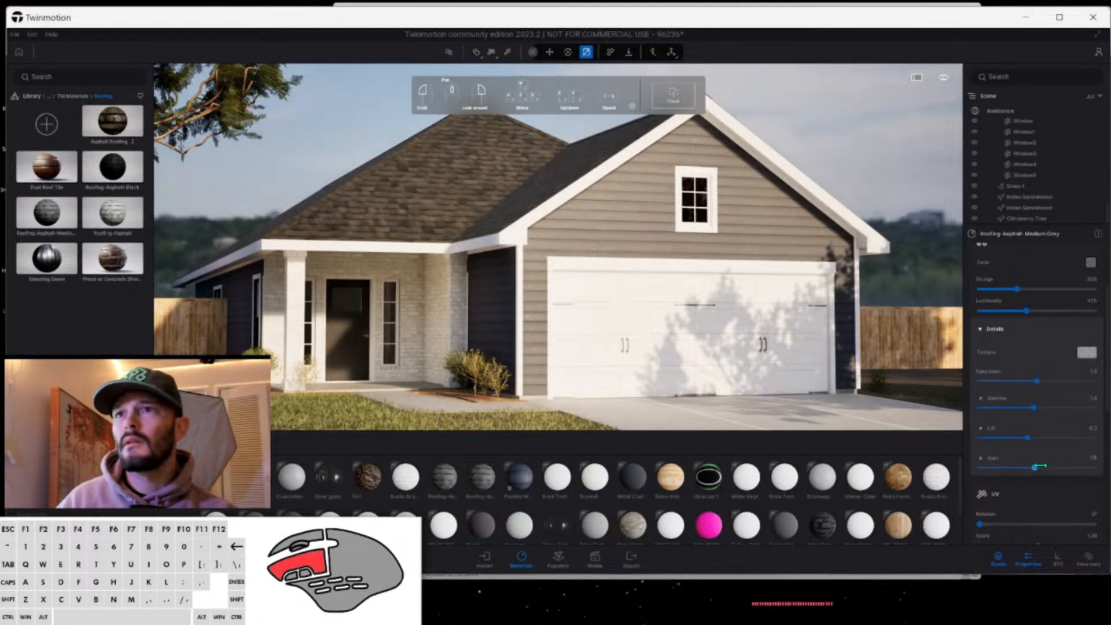
{"action": "left_click_drag", "start_coordinate": [1049, 465], "coordinate": [1059, 465]}
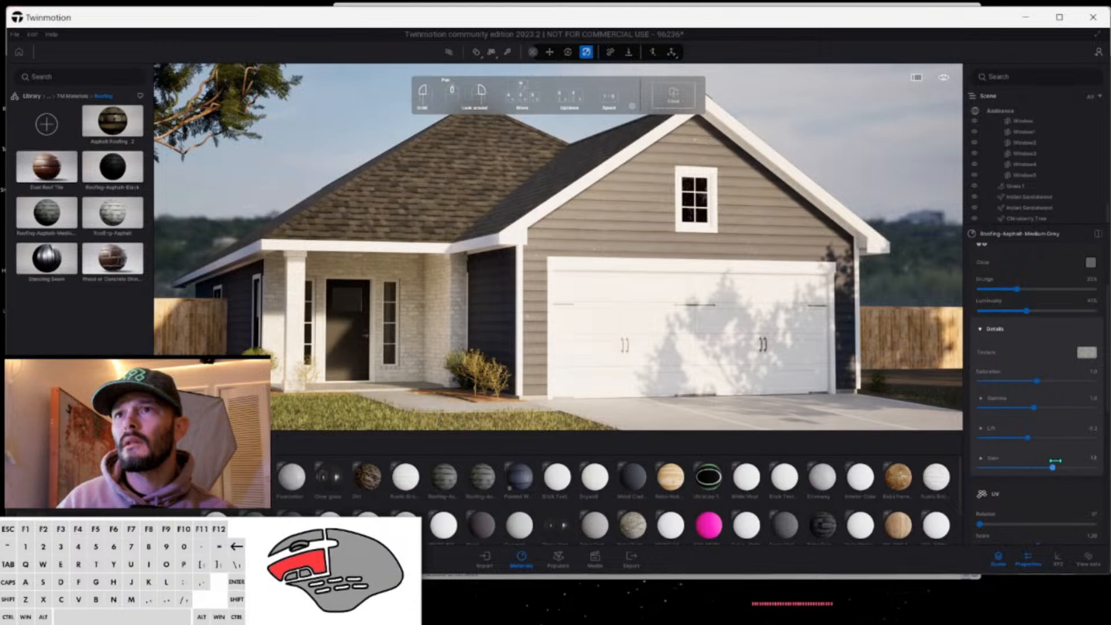
{"action": "left_click_drag", "start_coordinate": [1054, 461], "coordinate": [1050, 461]}
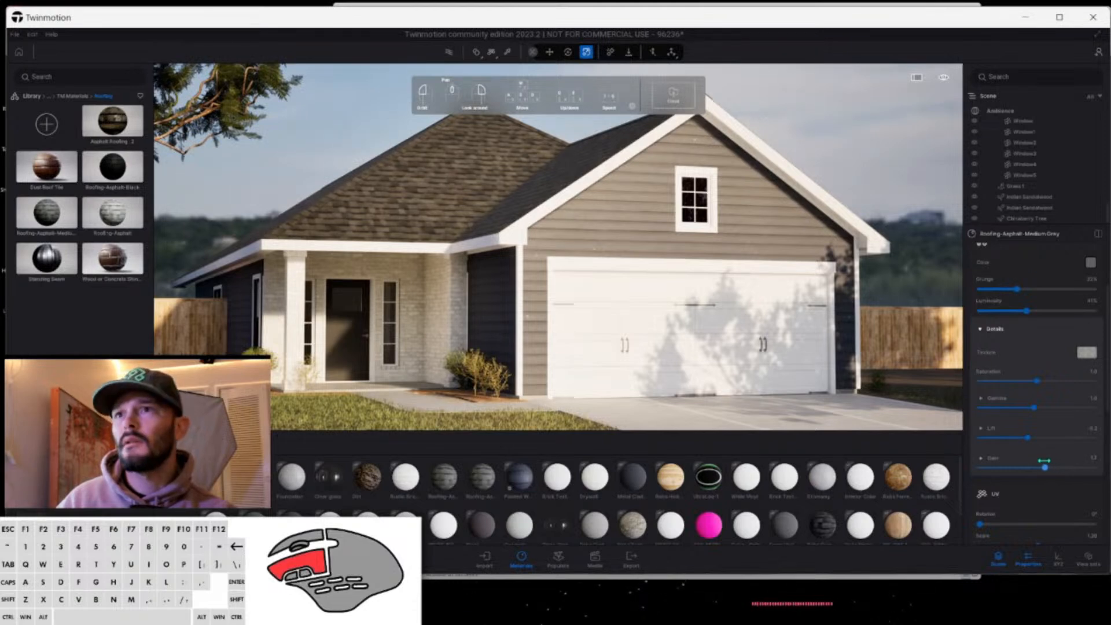
{"action": "left_click_drag", "start_coordinate": [1029, 441], "coordinate": [1033, 441]}
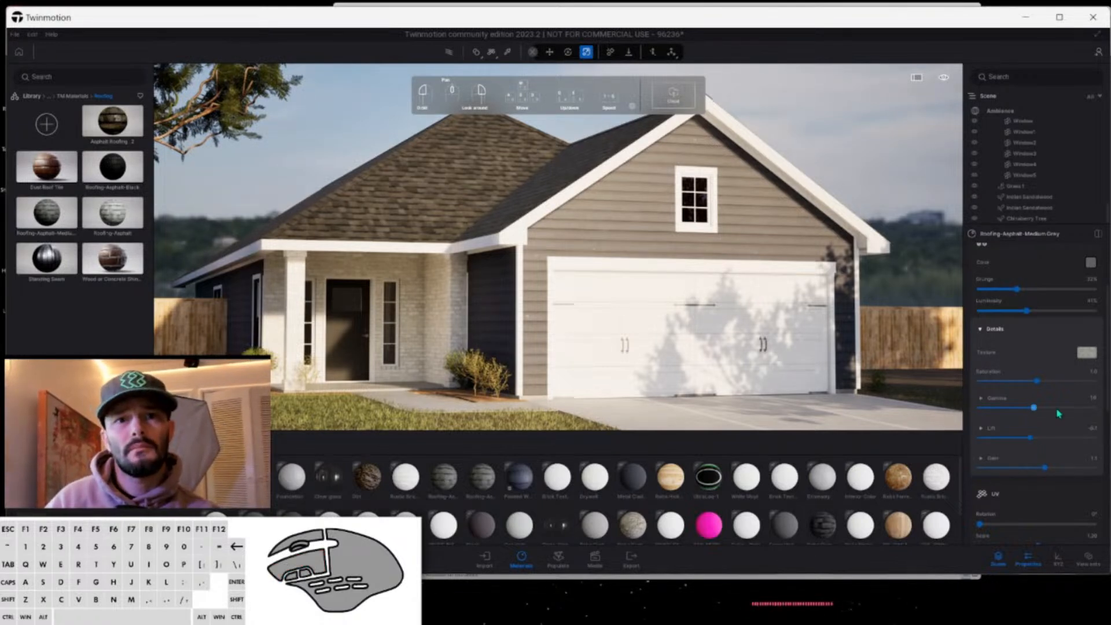
Raise the roof material's Normal strength to about 50% and expand the Normal details with the parallax settings.
{"action": "scroll", "coordinate": [1058, 413], "scroll_direction": "down", "scroll_amount": 2}
{"action": "scroll", "coordinate": [1058, 413], "scroll_direction": "down", "scroll_amount": 5}
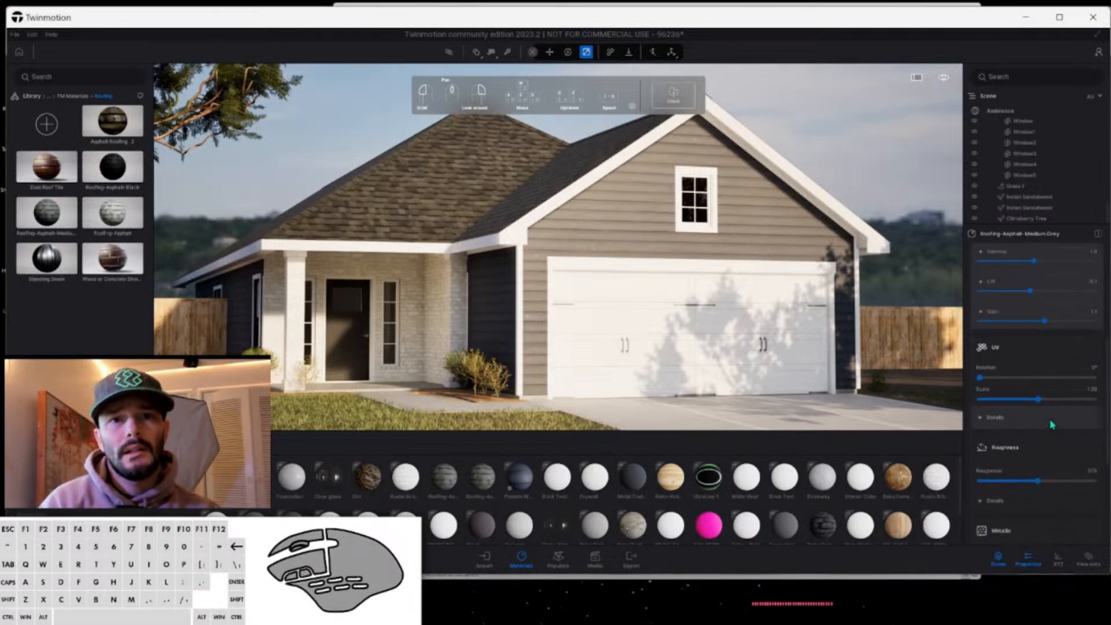
{"action": "scroll", "coordinate": [1051, 424], "scroll_direction": "down", "scroll_amount": 8}
{"action": "scroll", "coordinate": [1051, 425], "scroll_direction": "down", "scroll_amount": 1}
{"action": "left_click", "coordinate": [1011, 407]}
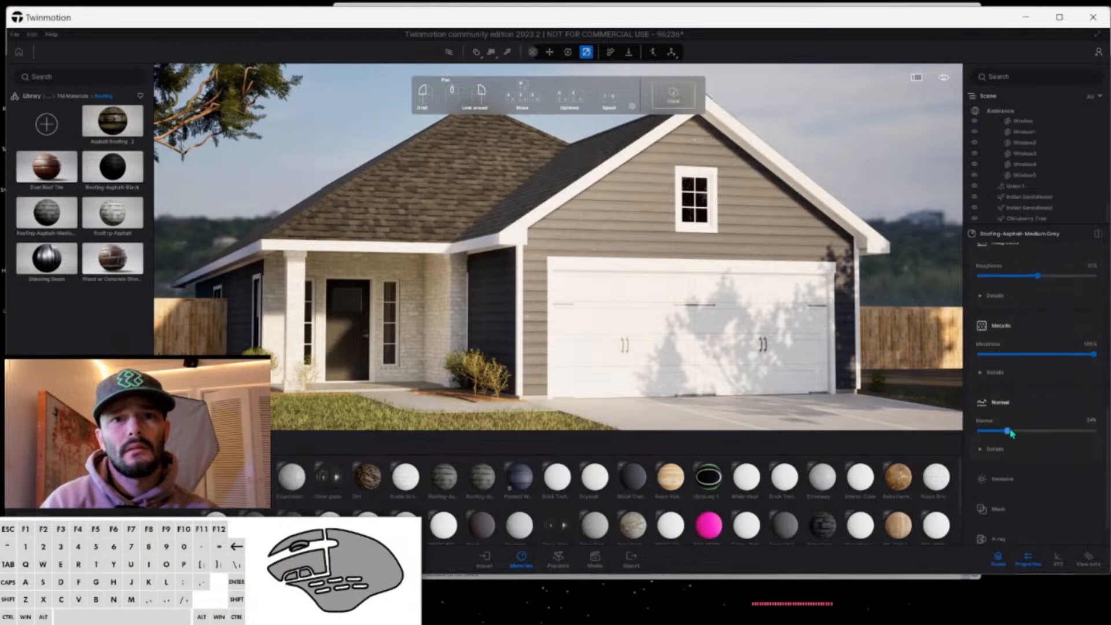
{"action": "left_click", "coordinate": [1009, 432]}
{"action": "mouse_move", "coordinate": [1028, 428]}
{"action": "left_mouse_down"}
{"action": "mouse_move", "coordinate": [1042, 427]}
{"action": "mouse_move", "coordinate": [1014, 432]}
{"action": "mouse_move", "coordinate": [1030, 431]}
{"action": "left_mouse_up"}
{"action": "left_click", "coordinate": [1006, 456]}
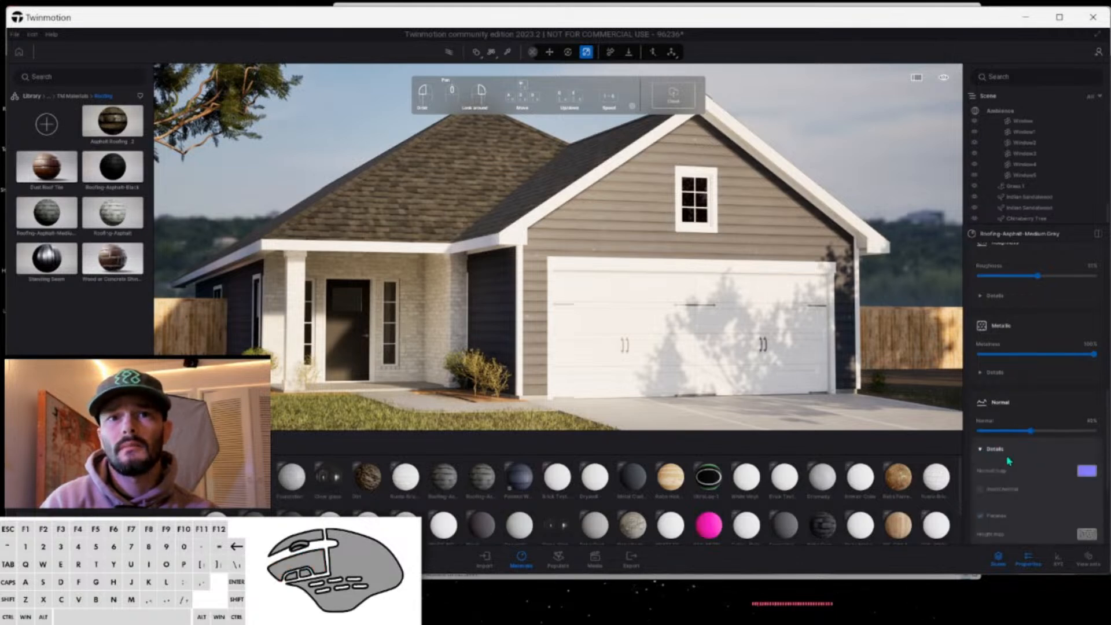
{"action": "scroll", "coordinate": [1011, 461], "scroll_direction": "down", "scroll_amount": 2}
{"action": "scroll", "coordinate": [1013, 470], "scroll_direction": "down", "scroll_amount": 2}
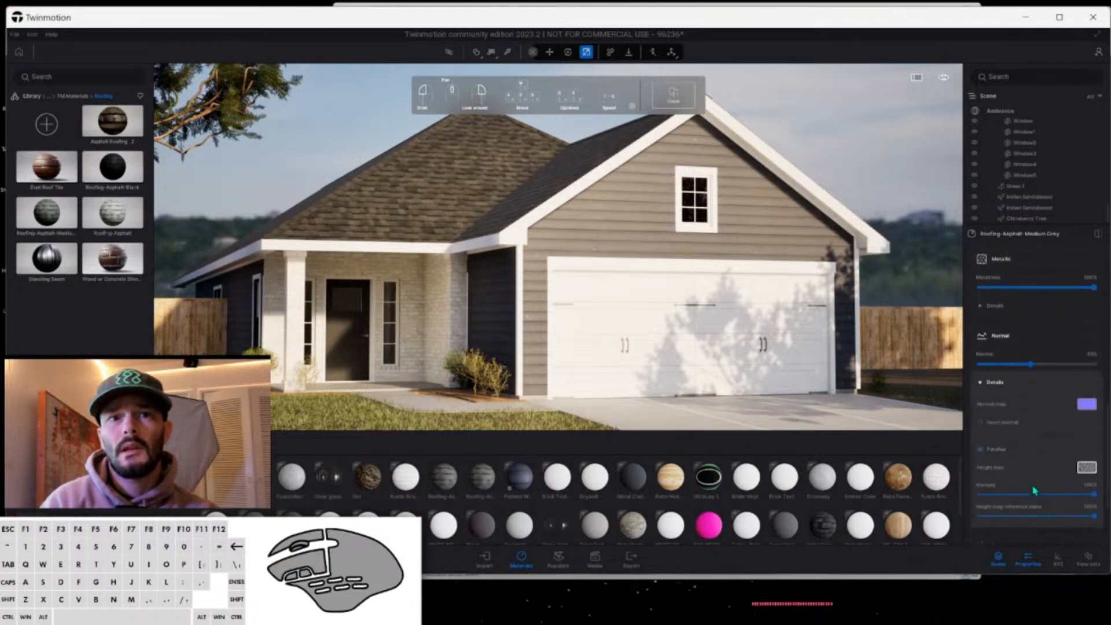
{"action": "left_click_drag", "start_coordinate": [1030, 339], "coordinate": [1036, 339]}
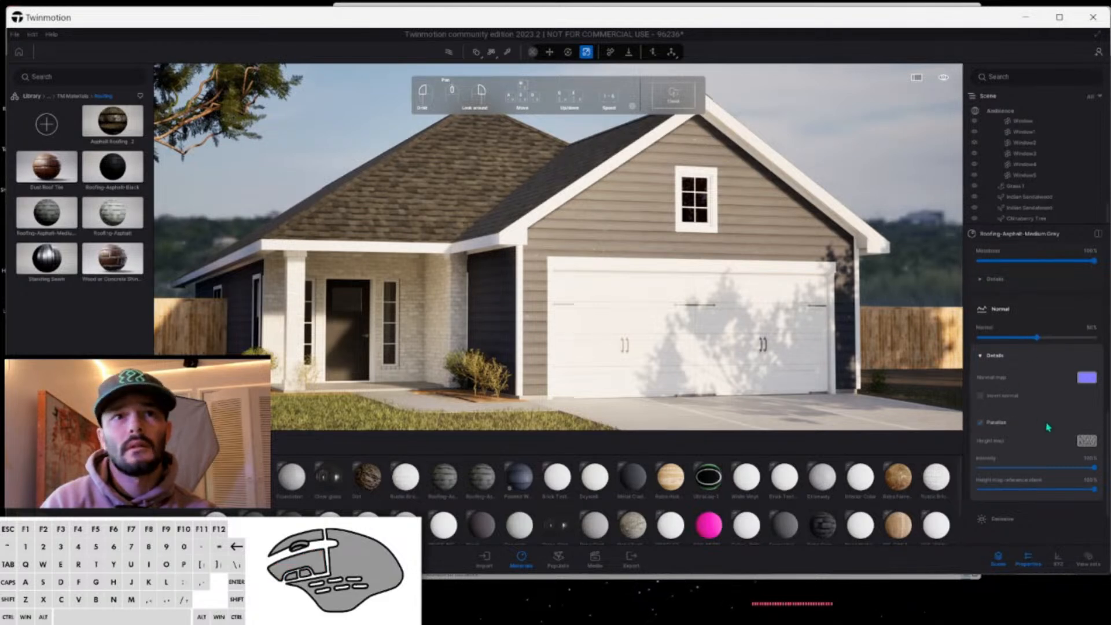
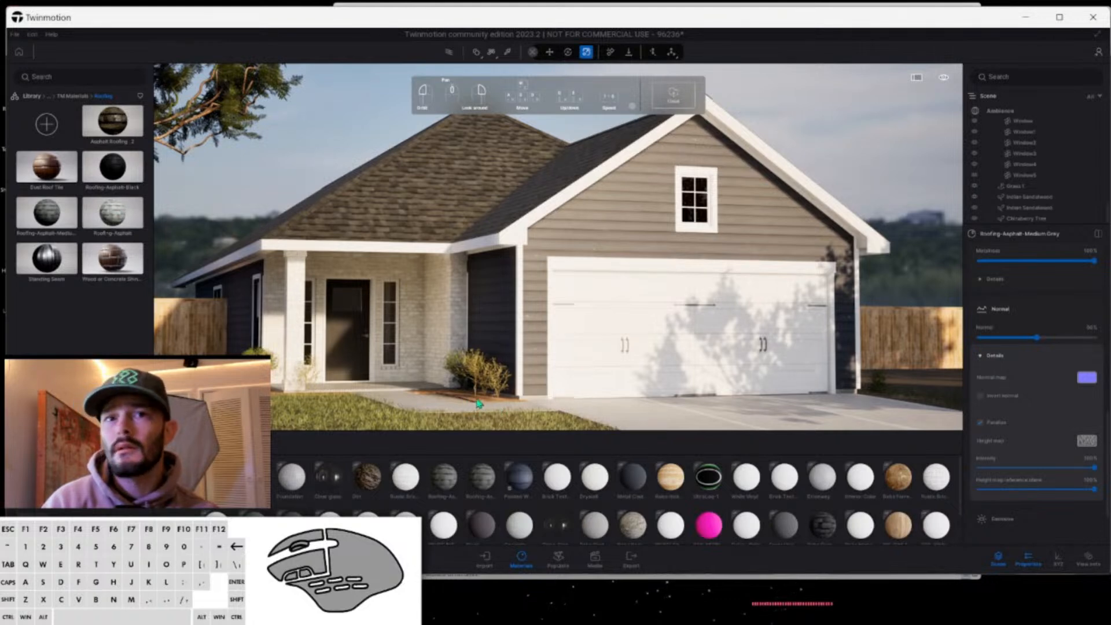
Apply the Dirt material from the TM Materials Landscaping folder to the planting bed beside the porch and select that terrain.
{"action": "left_click", "coordinate": [72, 96]}
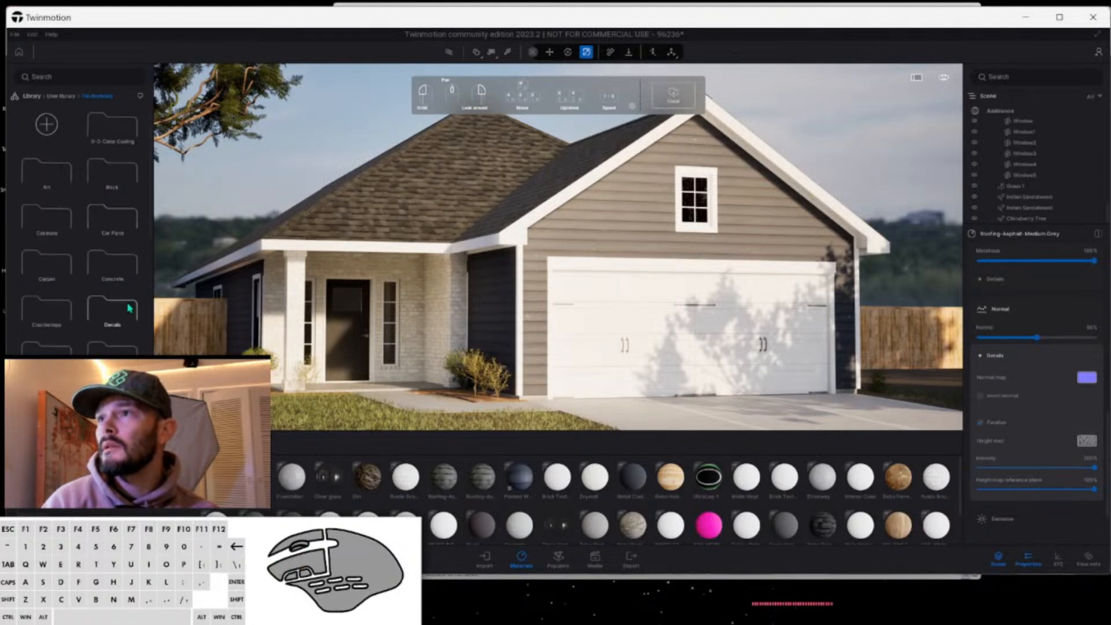
{"action": "scroll", "coordinate": [99, 300], "scroll_direction": "down", "scroll_amount": 4}
{"action": "left_click", "coordinate": [49, 314]}
{"action": "left_click_drag", "start_coordinate": [99, 168], "coordinate": [462, 405]}
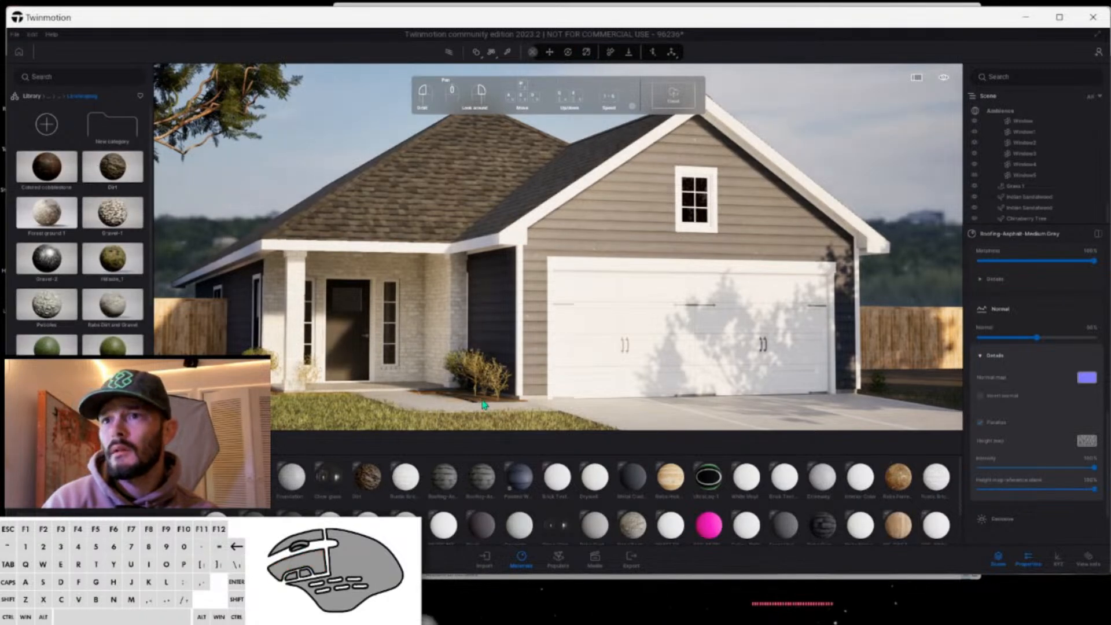
{"action": "left_click", "coordinate": [463, 405]}
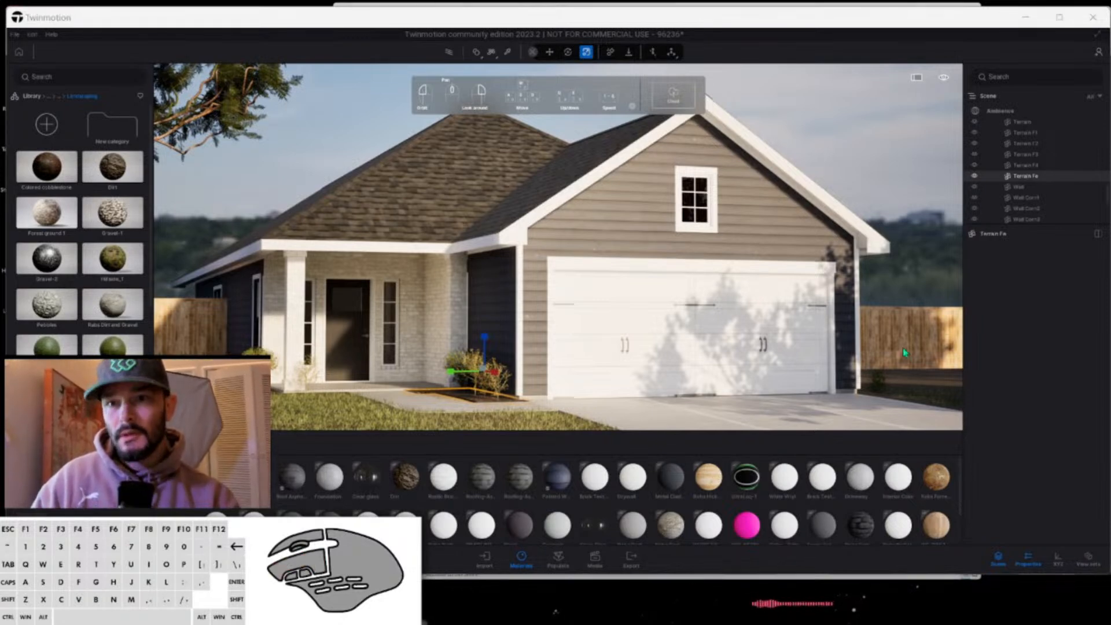
Open the button assignments for the SpaceMouse Pro Wireless in the 3Dconnexion settings for Twinmotion.
{"action": "left_click_drag", "start_coordinate": [739, 207], "coordinate": [378, 127]}
{"action": "left_click", "coordinate": [432, 252]}
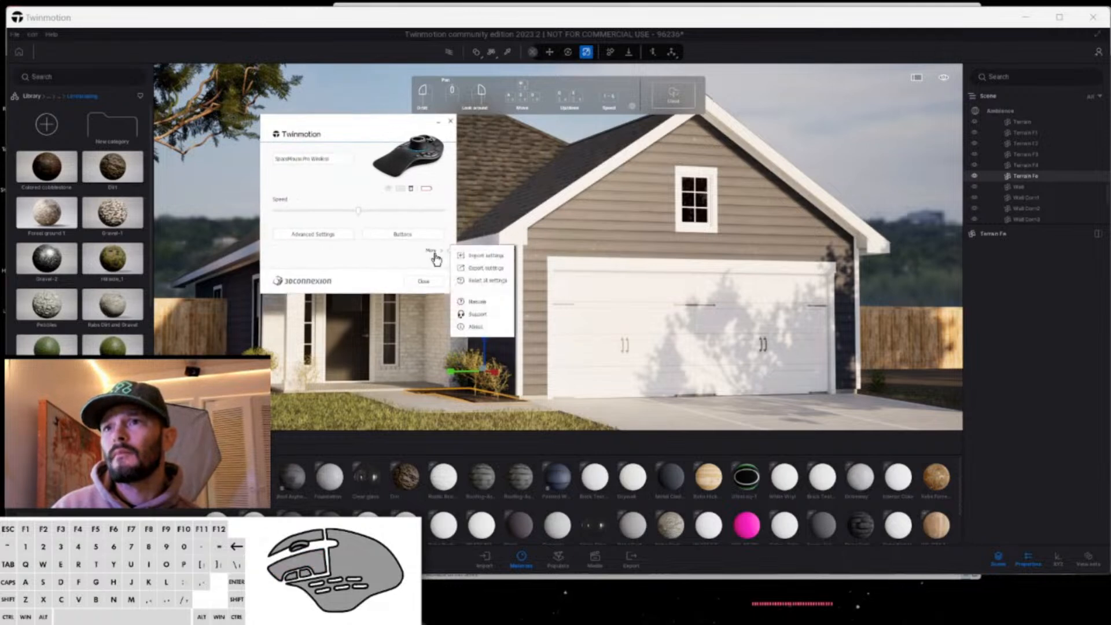
{"action": "left_click", "coordinate": [434, 253]}
{"action": "left_click", "coordinate": [428, 238]}
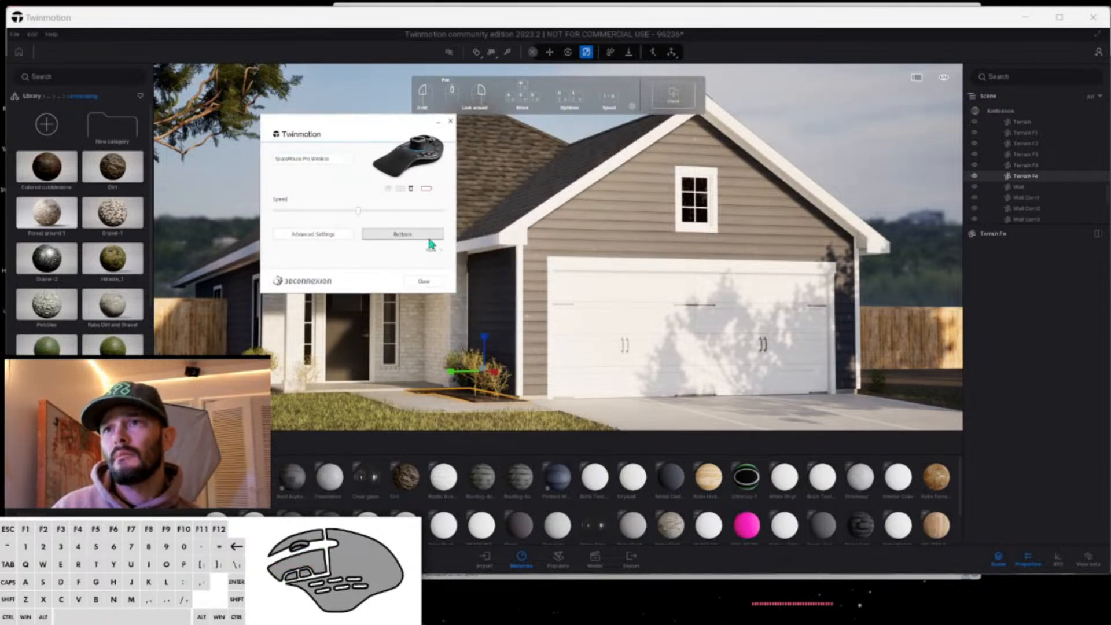
{"action": "left_click", "coordinate": [429, 238]}
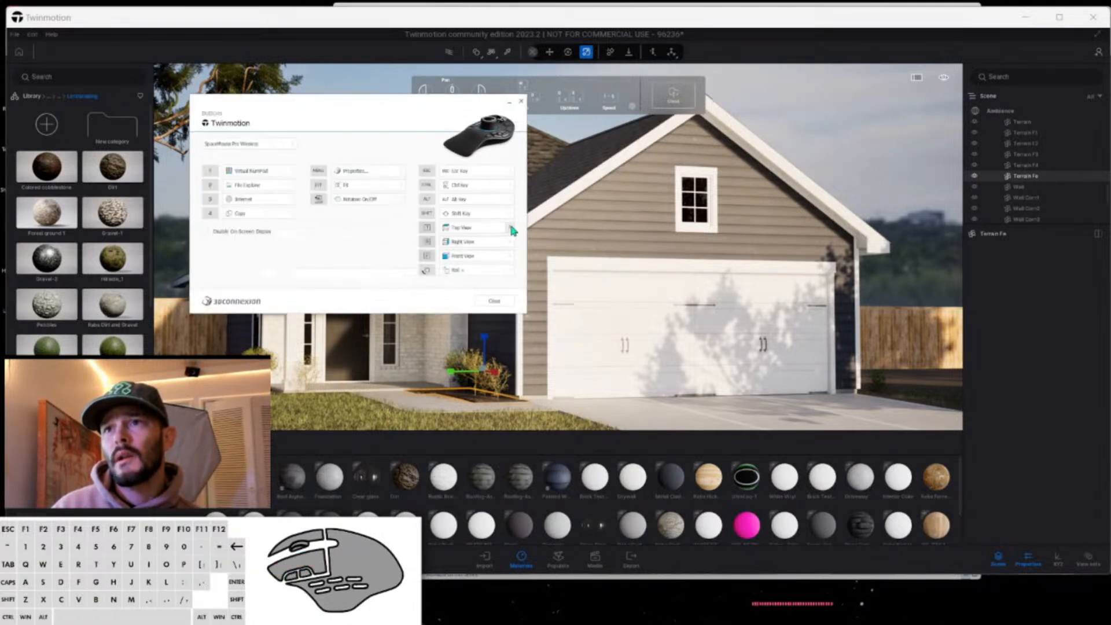
Replace the SpaceMouse's Front View button assignment with a new eight-section radial menu named Twinmotion Edit.
{"action": "left_click", "coordinate": [510, 255]}
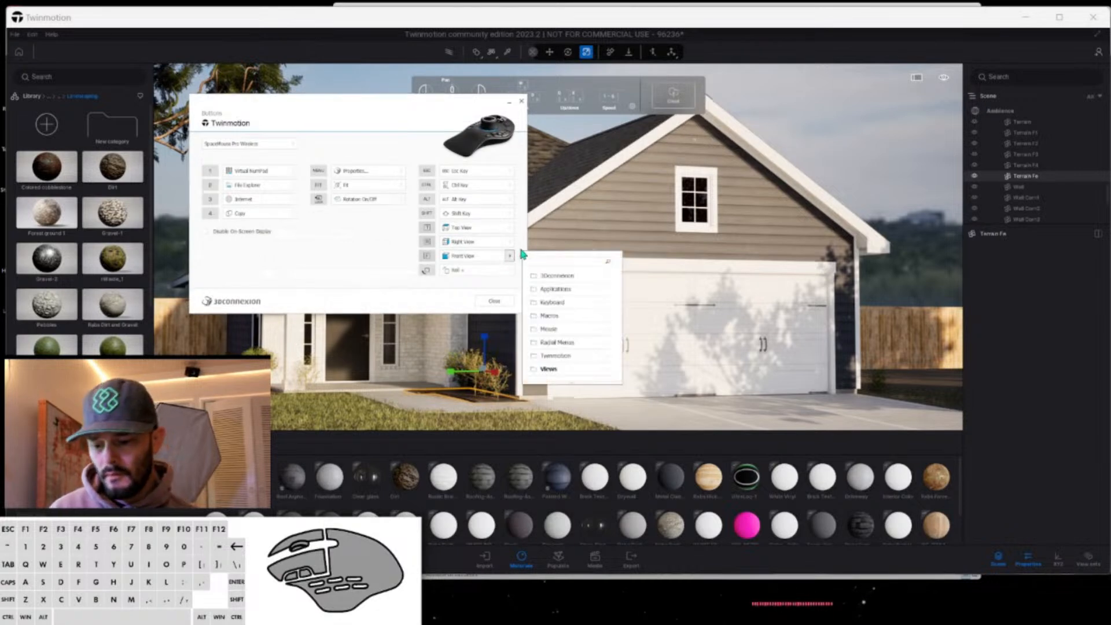
{"action": "type", "text": "new rad"}
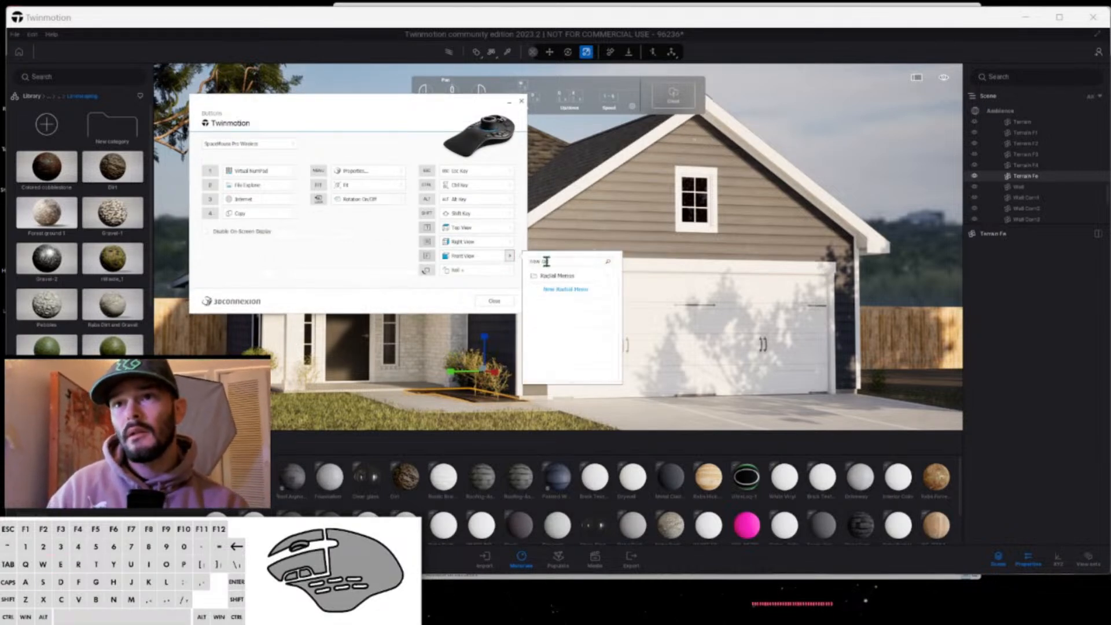
{"action": "left_click", "coordinate": [573, 292]}
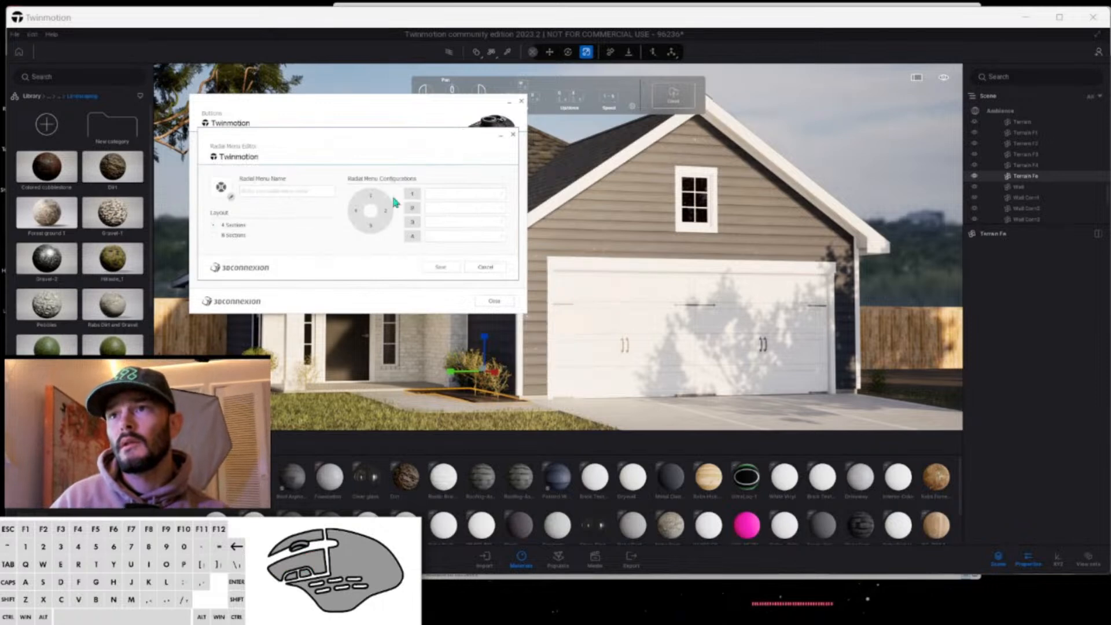
{"action": "left_click", "coordinate": [215, 235]}
{"action": "left_click", "coordinate": [253, 192]}
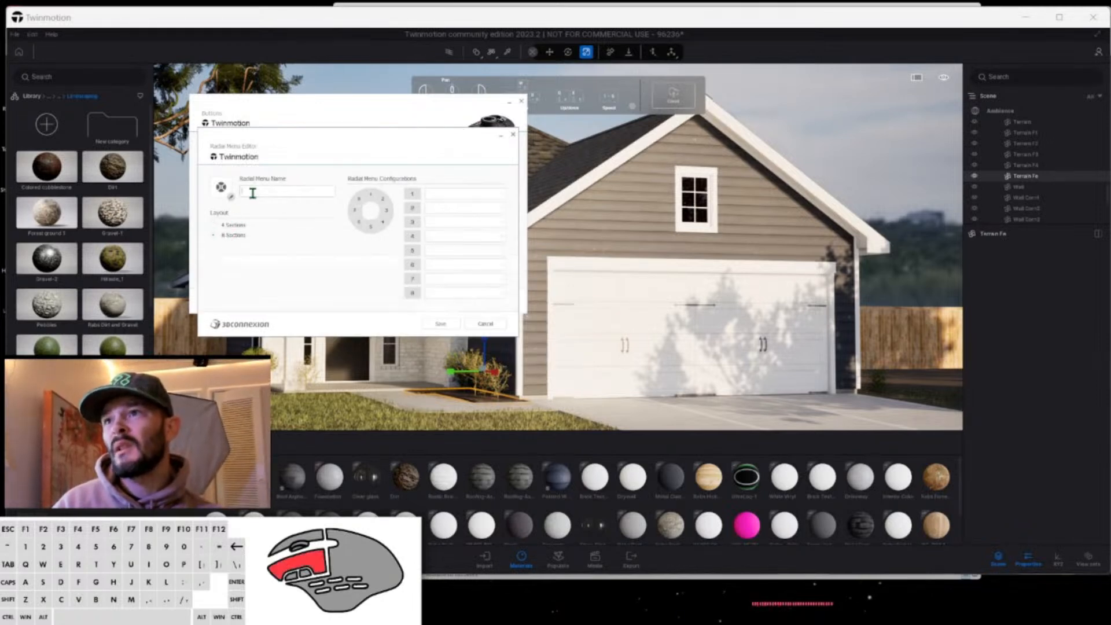
{"action": "type", "text": "Twinmoti"}
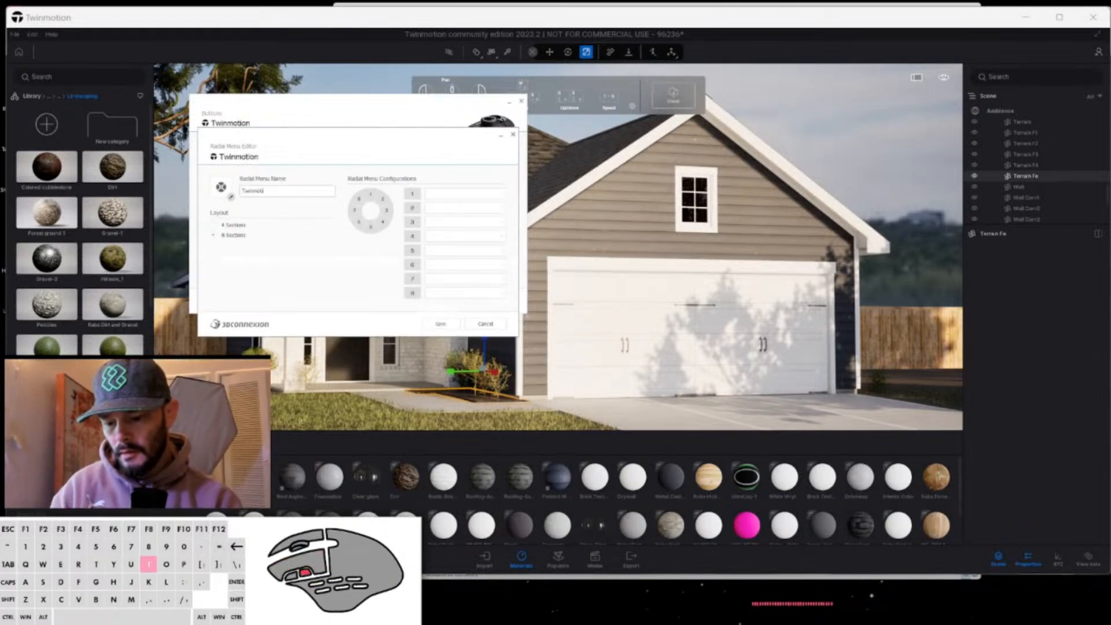
{"action": "type", "text": "on Mat"}
{"action": "key", "text": "BackSpace"}
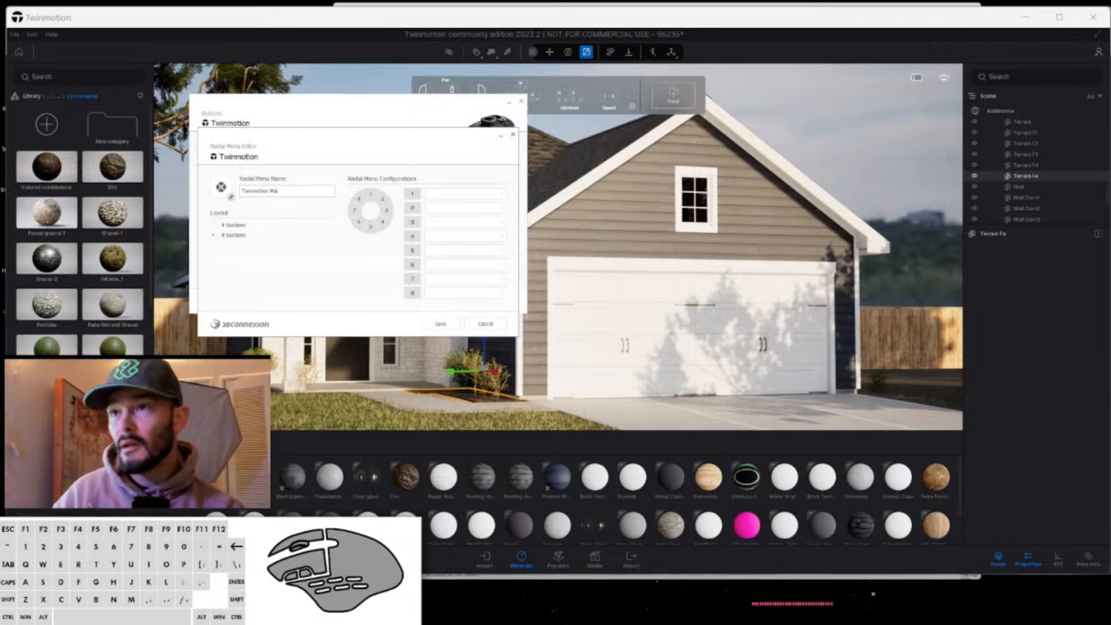
{"action": "type", "text": "Edit"}
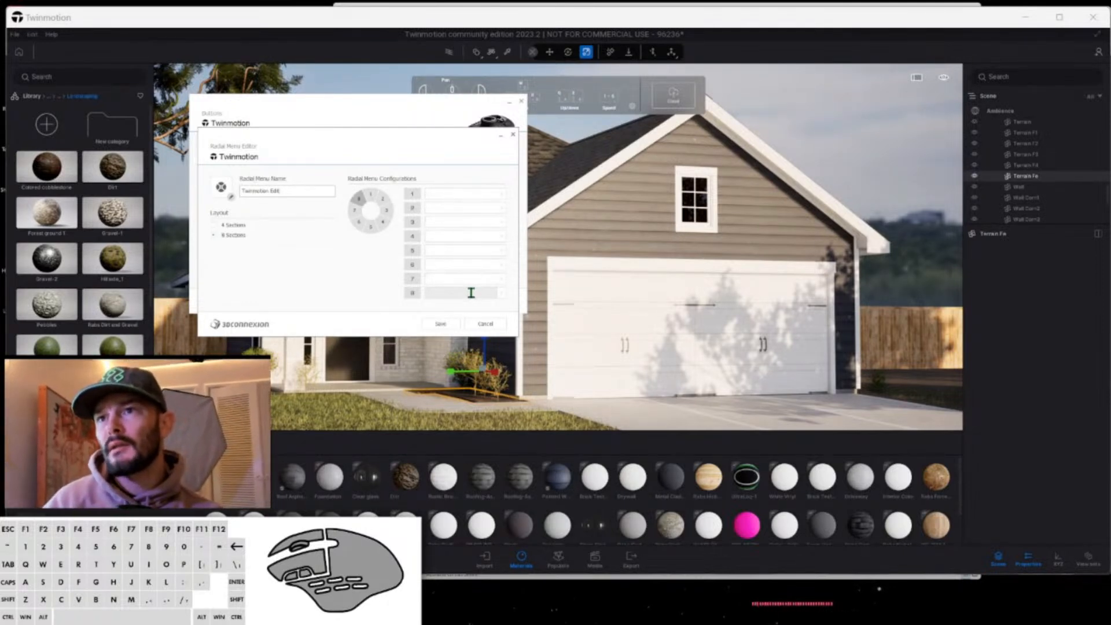
Assign Twinmotion's Delete command from the Edit category to section 7 of the radial menu.
{"action": "left_click", "coordinate": [499, 278]}
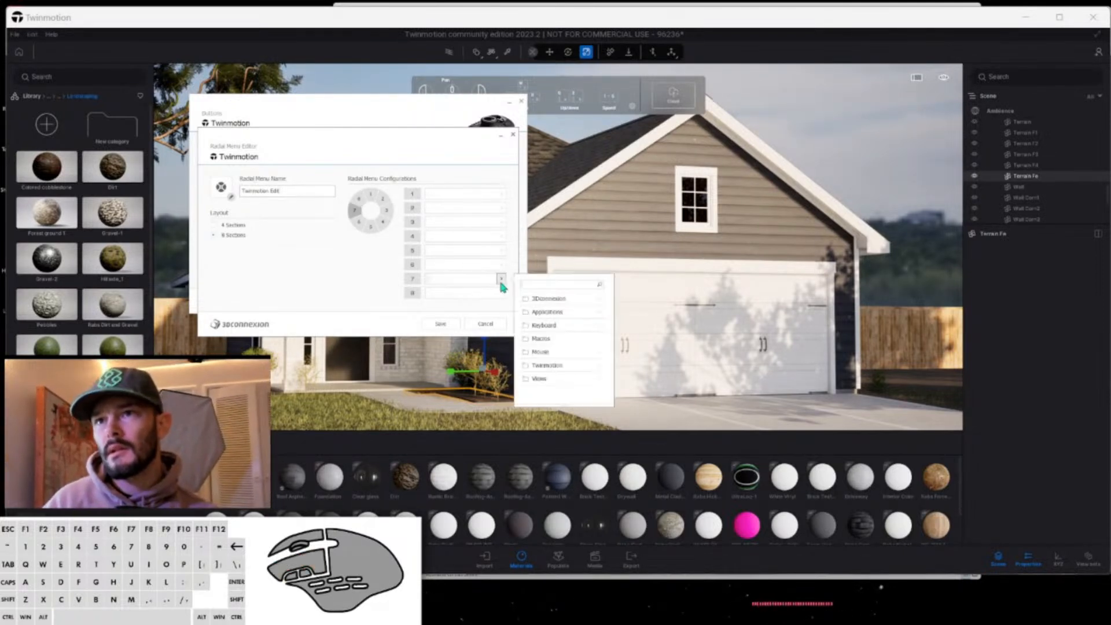
{"action": "type", "text": "delete"}
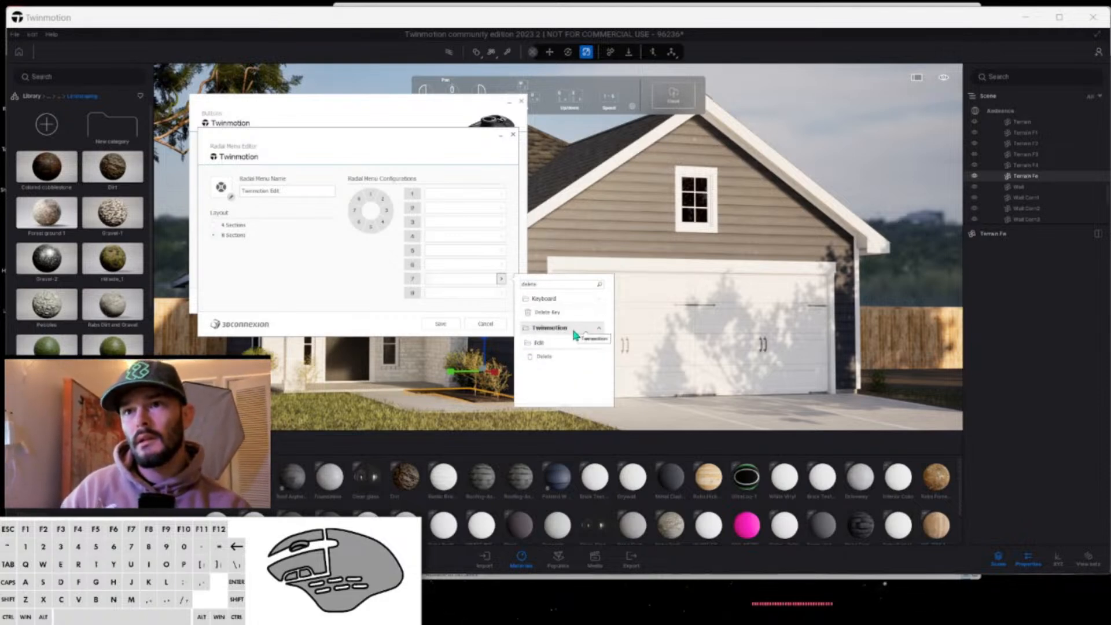
{"action": "left_click", "coordinate": [547, 357]}
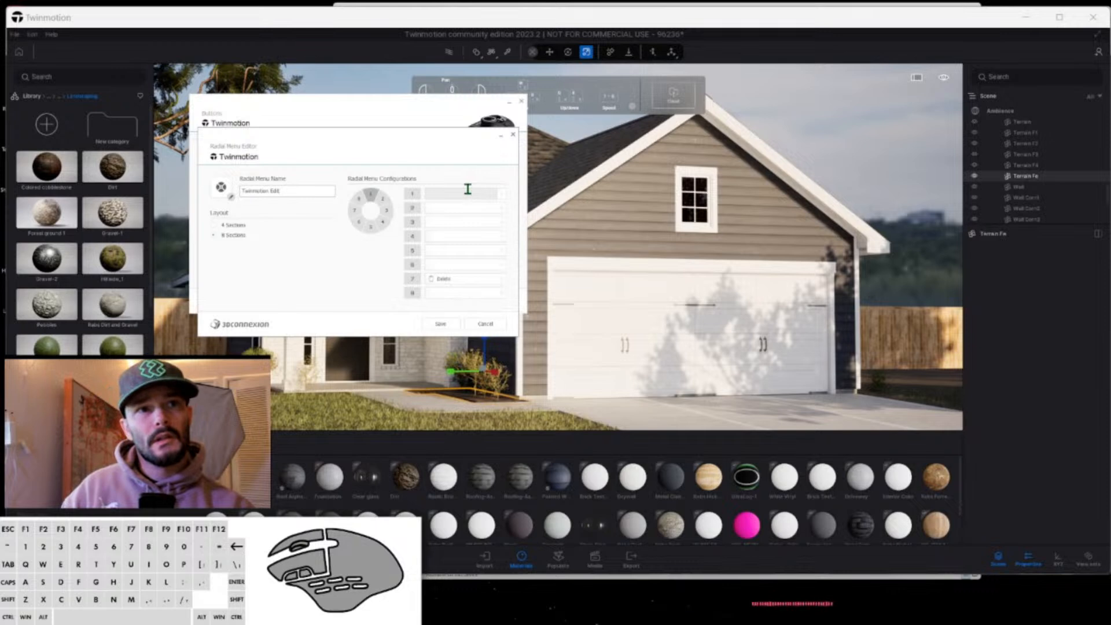
Assign Twinmotion's Material picker tool to section 1 of the radial menu.
{"action": "left_click", "coordinate": [501, 194]}
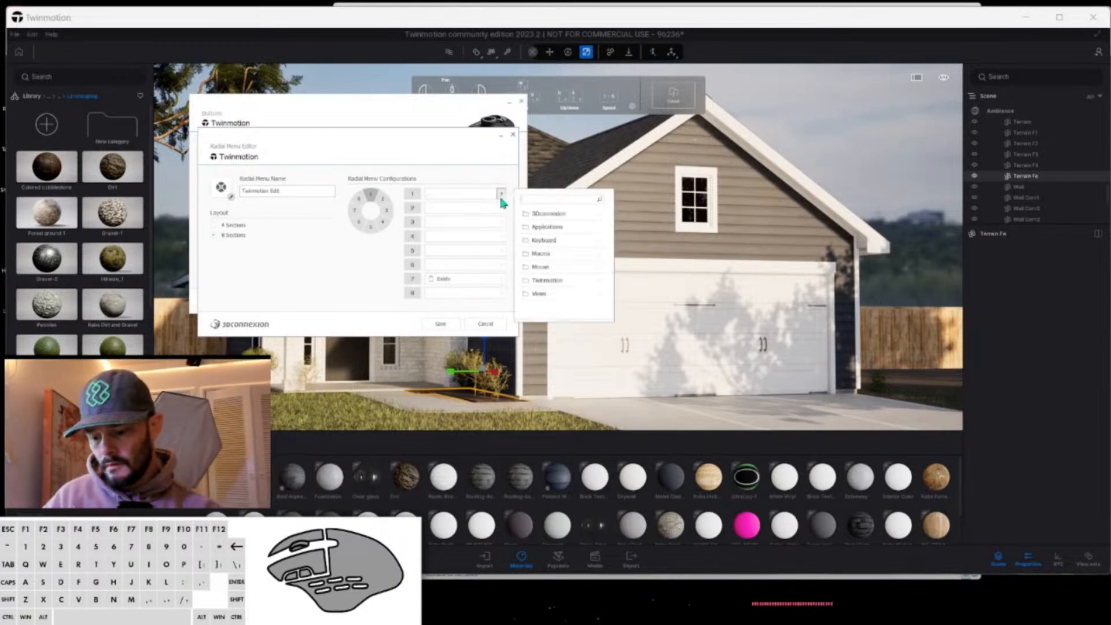
{"action": "left_click", "coordinate": [599, 281]}
{"action": "scroll", "coordinate": [589, 290], "scroll_direction": "down", "scroll_amount": 4}
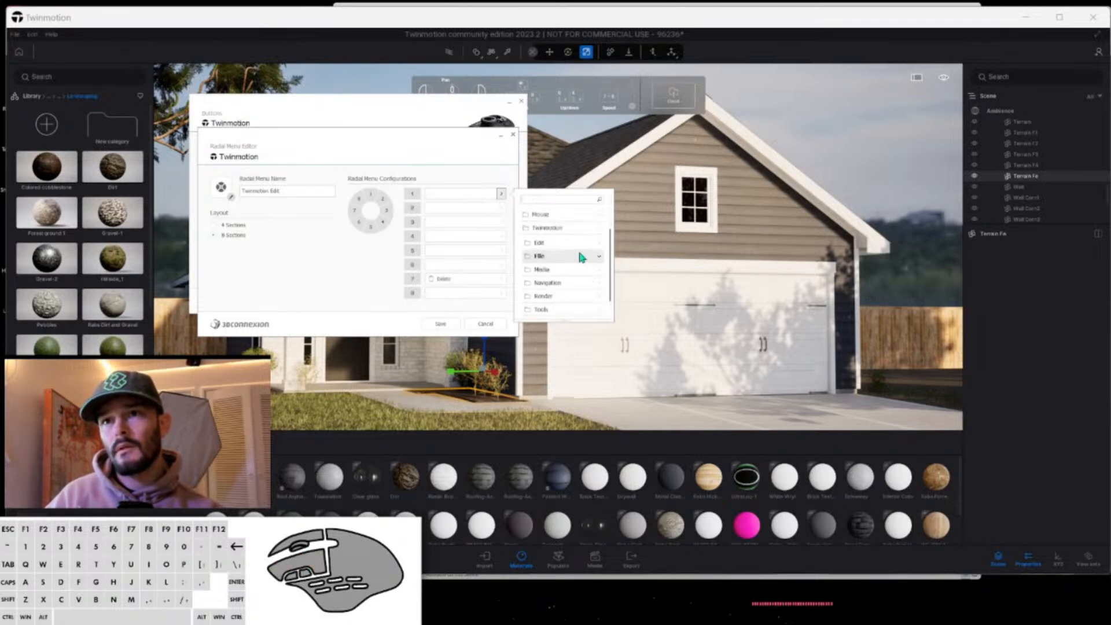
{"action": "left_click", "coordinate": [601, 244]}
{"action": "scroll", "coordinate": [600, 257], "scroll_direction": "down", "scroll_amount": 2}
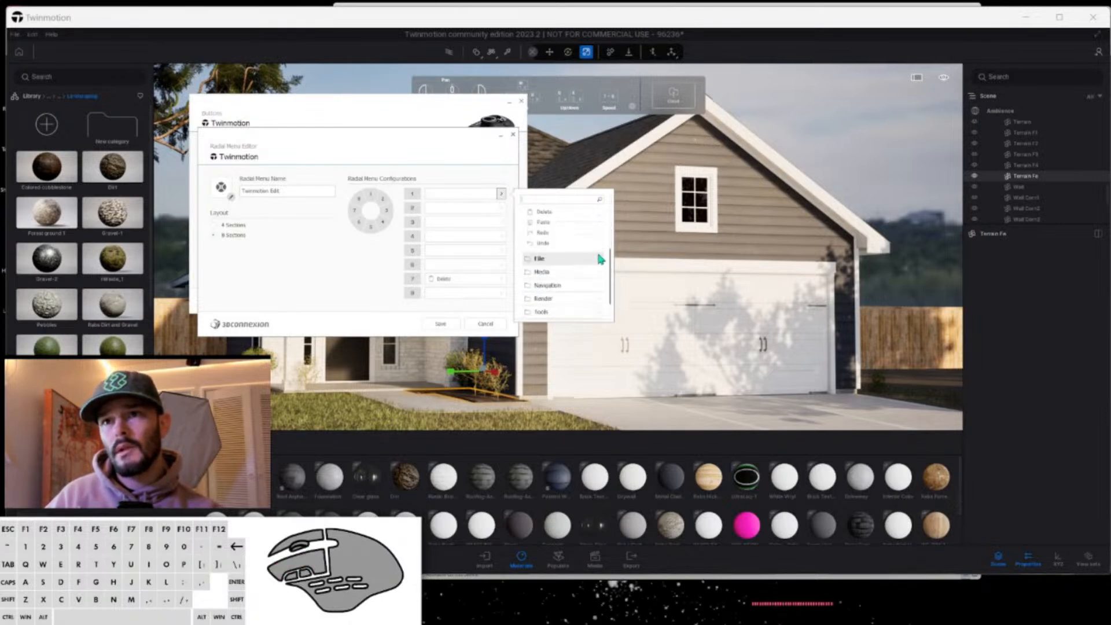
{"action": "scroll", "coordinate": [601, 265], "scroll_direction": "down", "scroll_amount": 2}
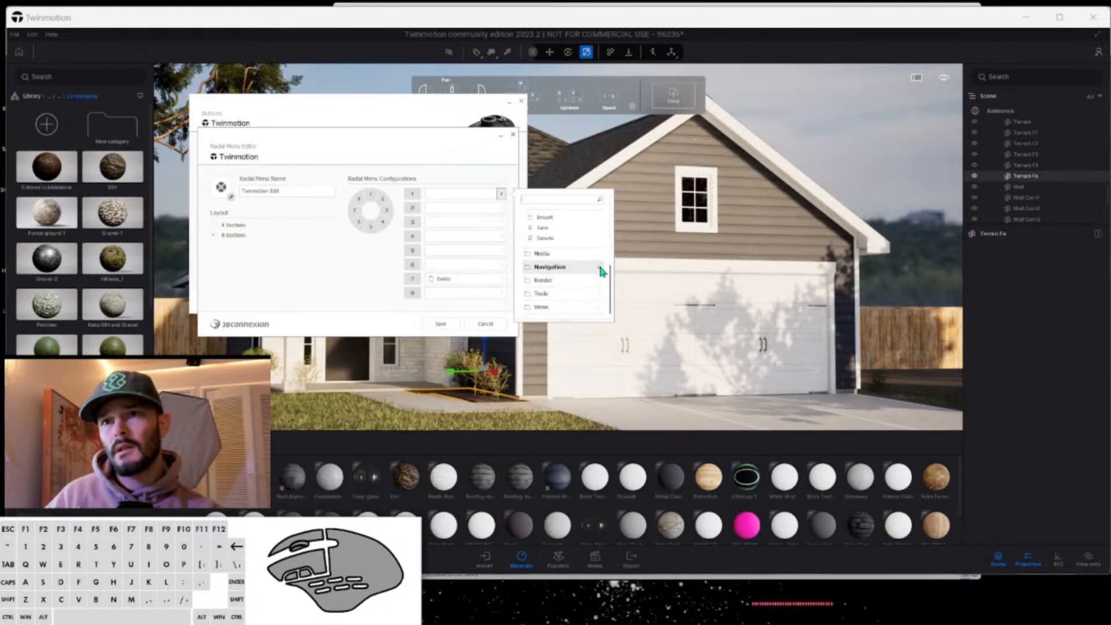
{"action": "left_click", "coordinate": [601, 293]}
{"action": "scroll", "coordinate": [598, 282], "scroll_direction": "down", "scroll_amount": 2}
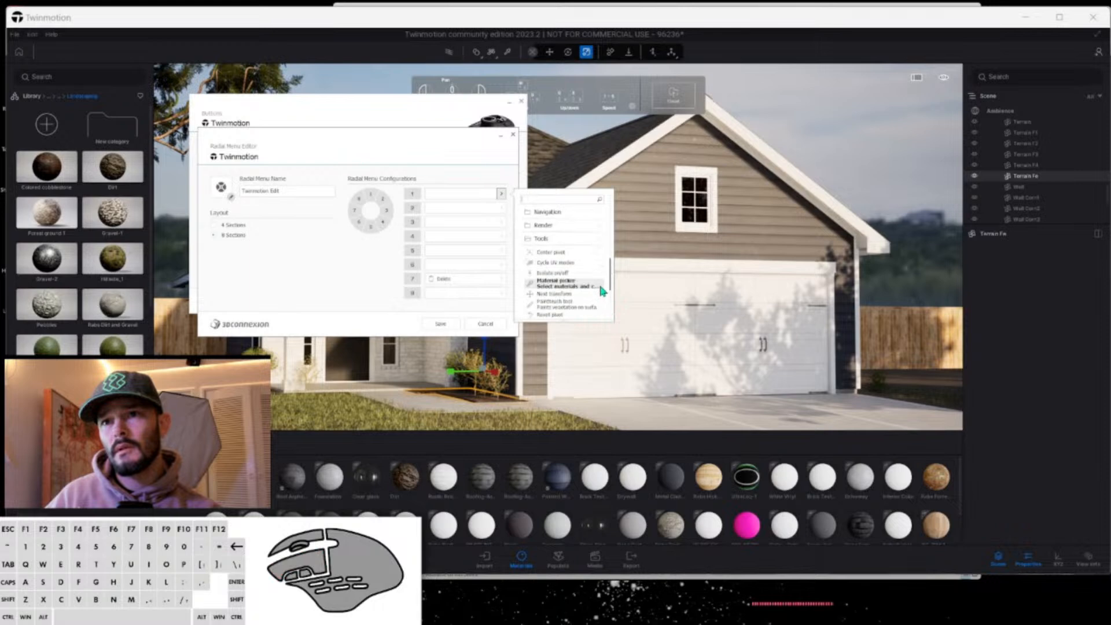
{"action": "left_click", "coordinate": [568, 283]}
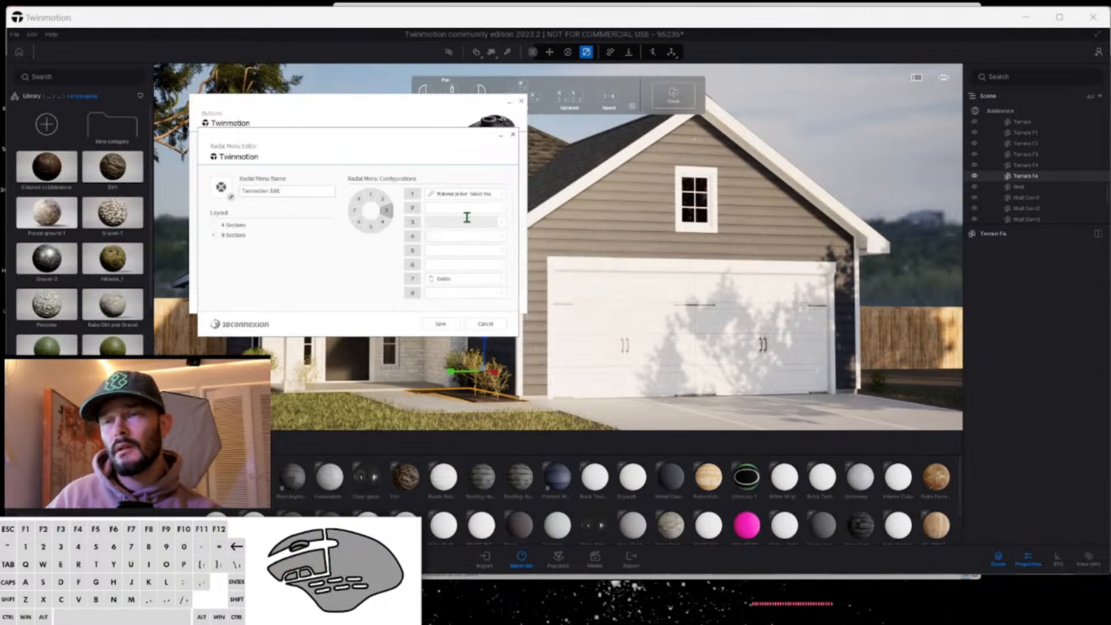
Assign Twinmotion's Center pivot tool to section 3 of the radial menu and save the menu.
{"action": "left_click", "coordinate": [501, 221]}
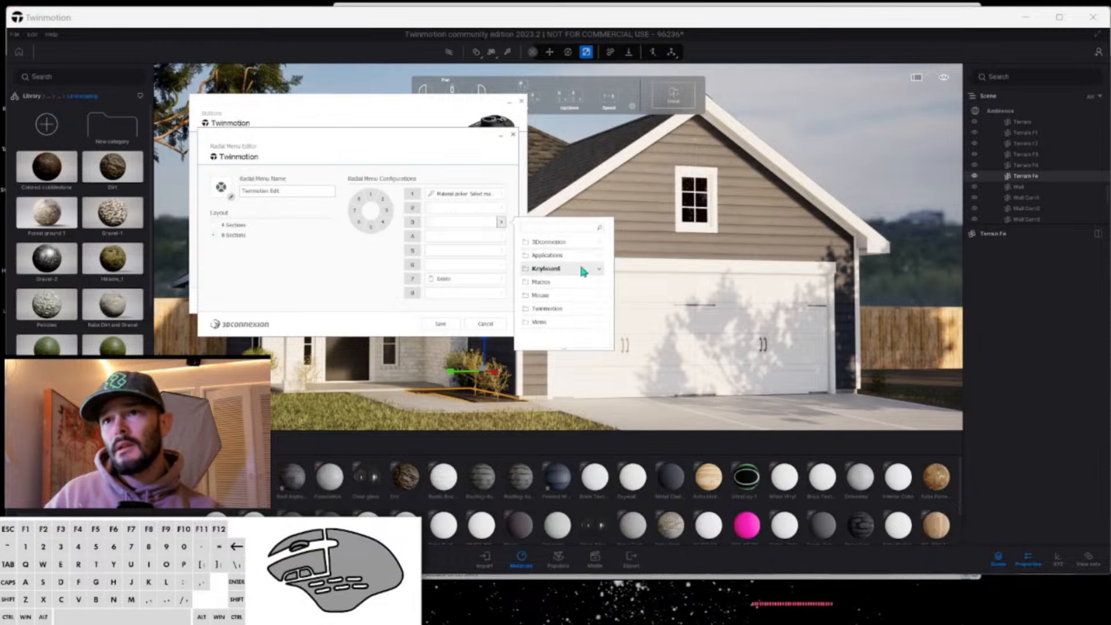
{"action": "left_click", "coordinate": [596, 307]}
{"action": "scroll", "coordinate": [597, 296], "scroll_direction": "down", "scroll_amount": 3}
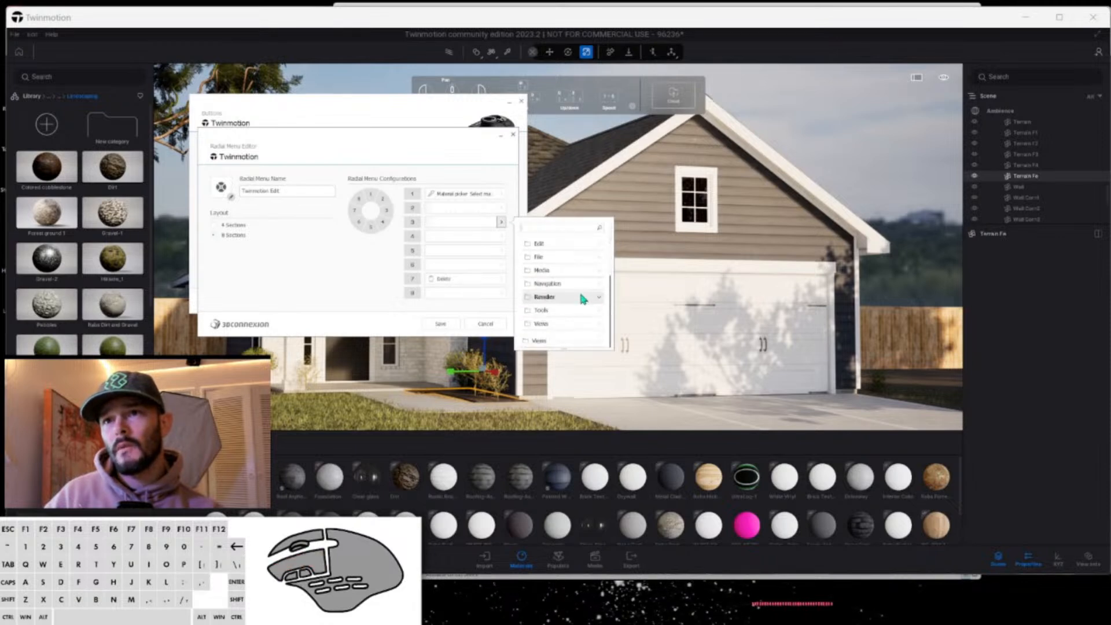
{"action": "left_click", "coordinate": [587, 296]}
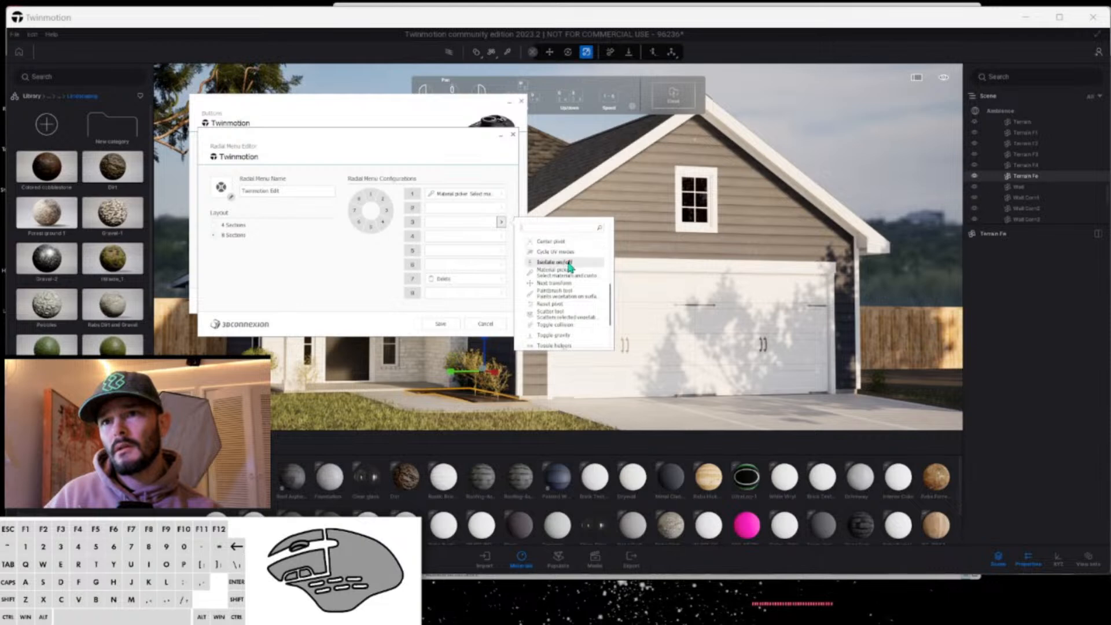
{"action": "scroll", "coordinate": [570, 263], "scroll_direction": "down", "scroll_amount": 1}
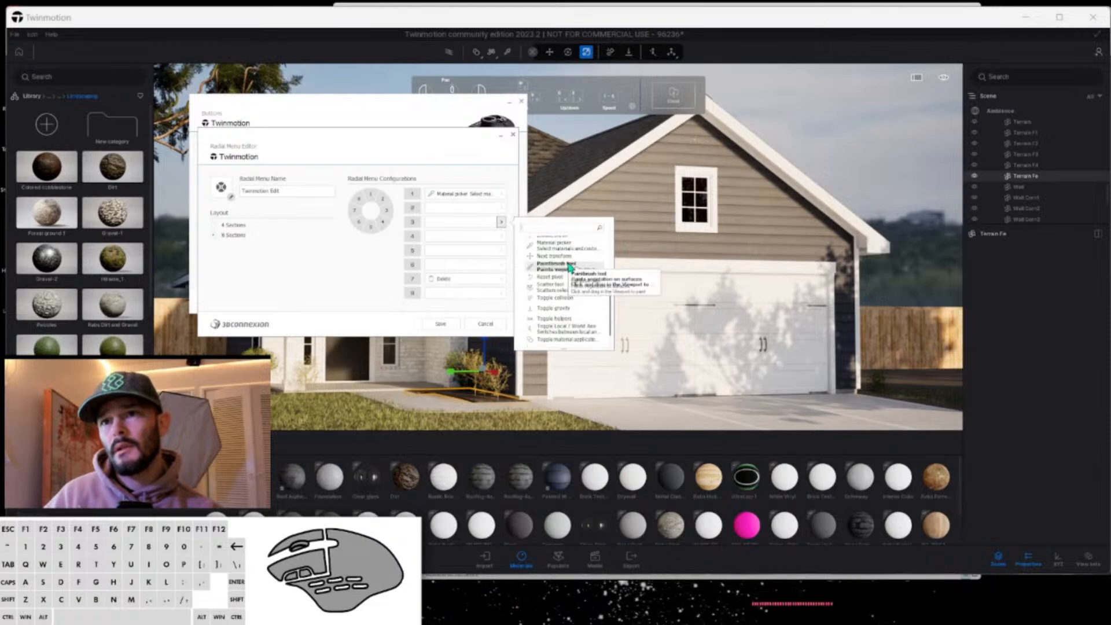
{"action": "scroll", "coordinate": [570, 267], "scroll_direction": "up", "scroll_amount": 5}
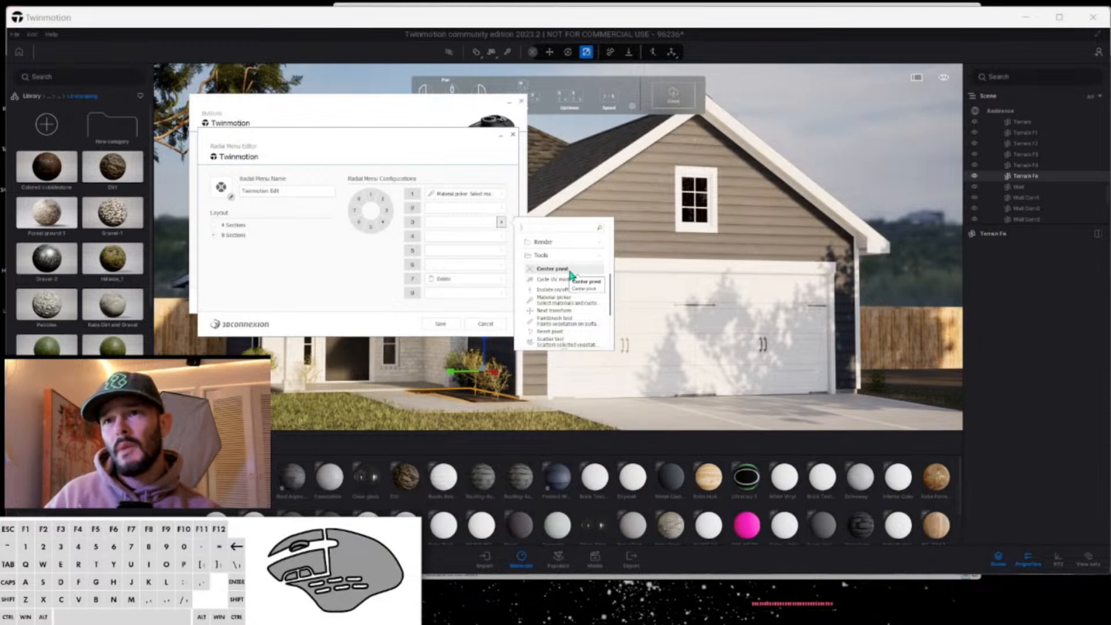
{"action": "left_click", "coordinate": [569, 270]}
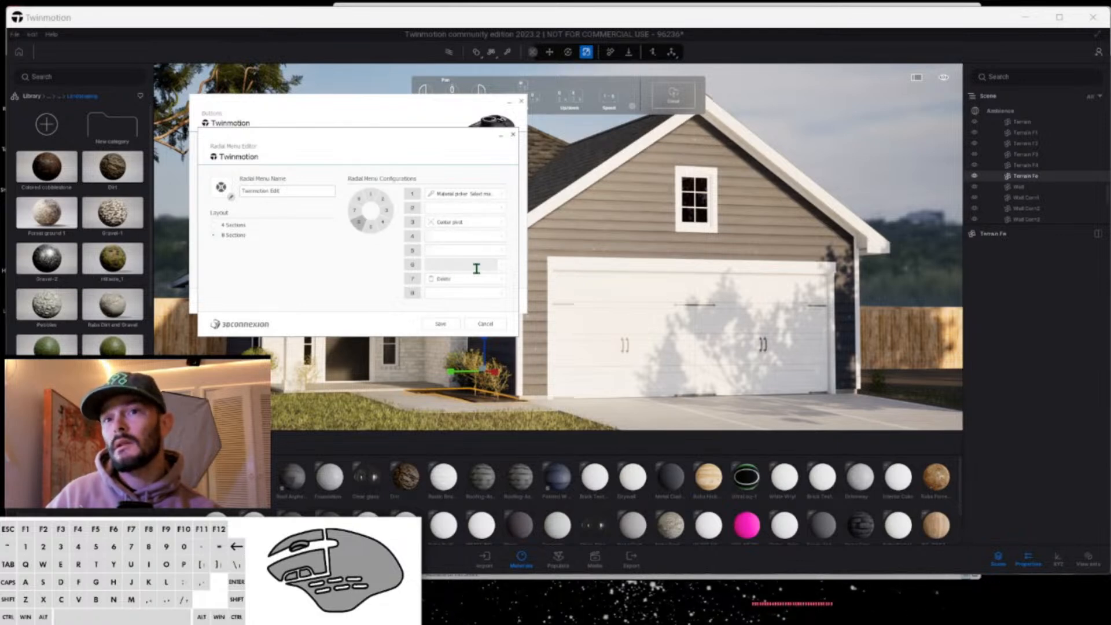
{"action": "left_click", "coordinate": [442, 324]}
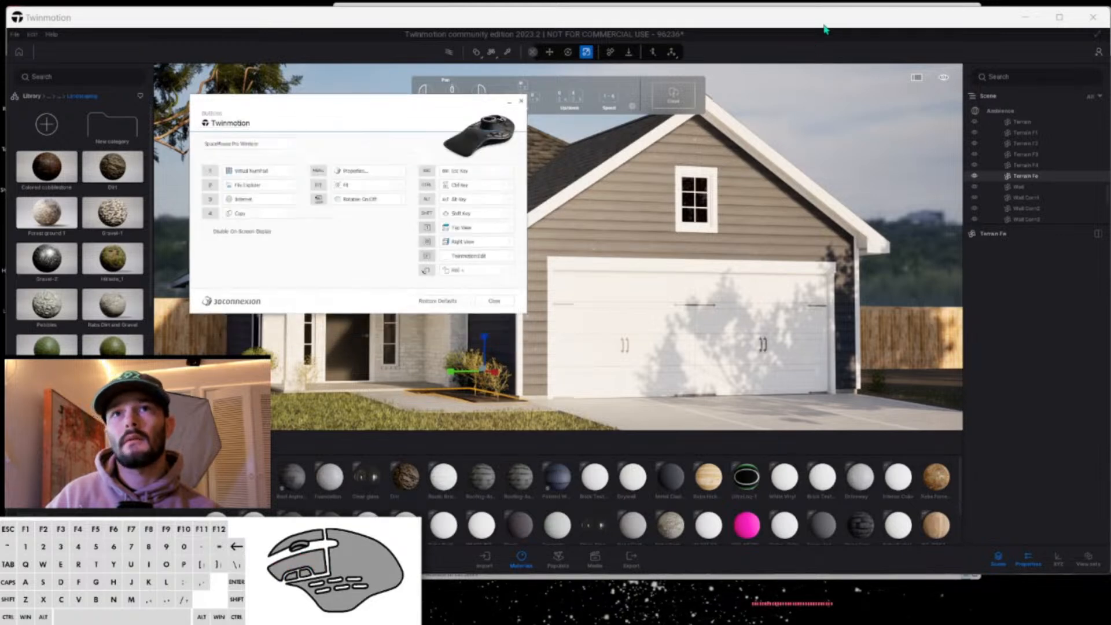
Return to the Twinmotion scene and center the selected planting-bed terrain's pivot through the new radial menu.
{"action": "left_click", "coordinate": [825, 27]}
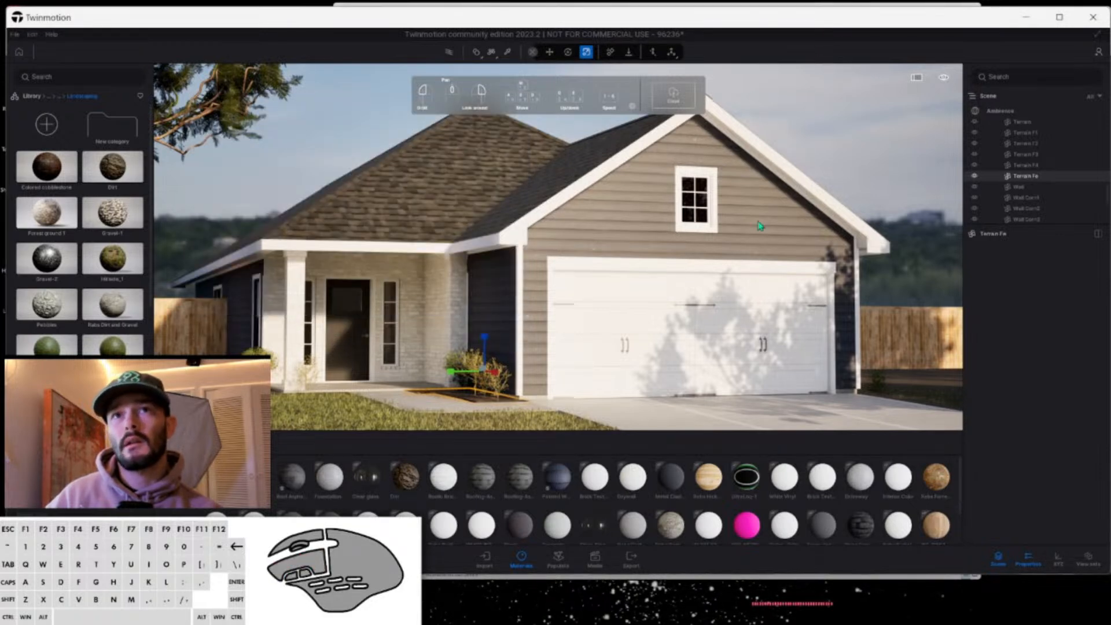
{"action": "right_click", "coordinate": [647, 346]}
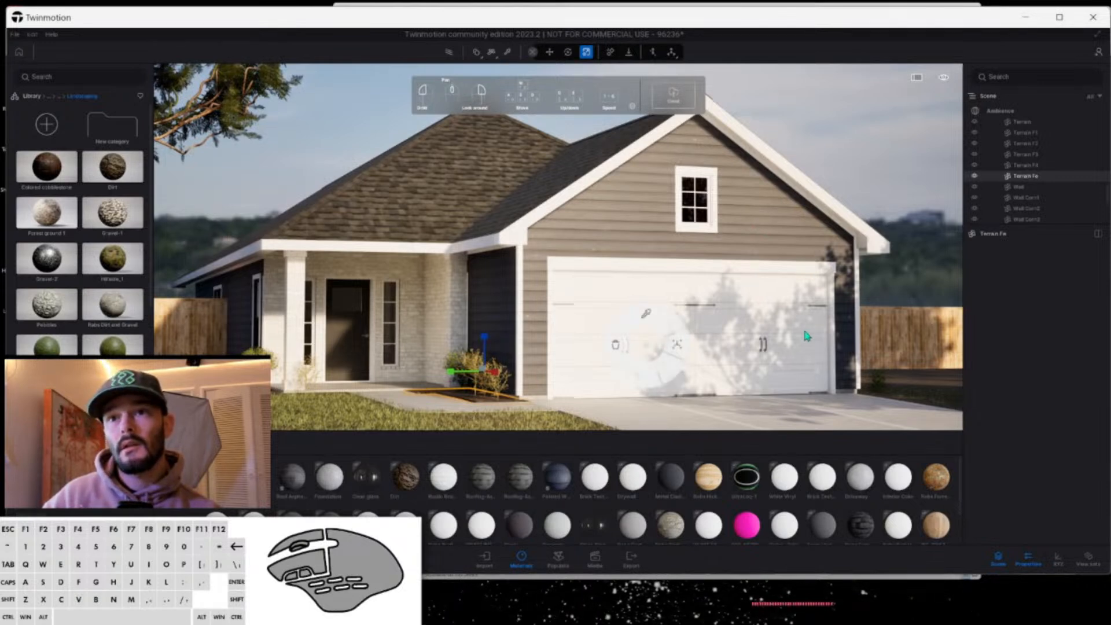
{"action": "left_click", "coordinate": [830, 329]}
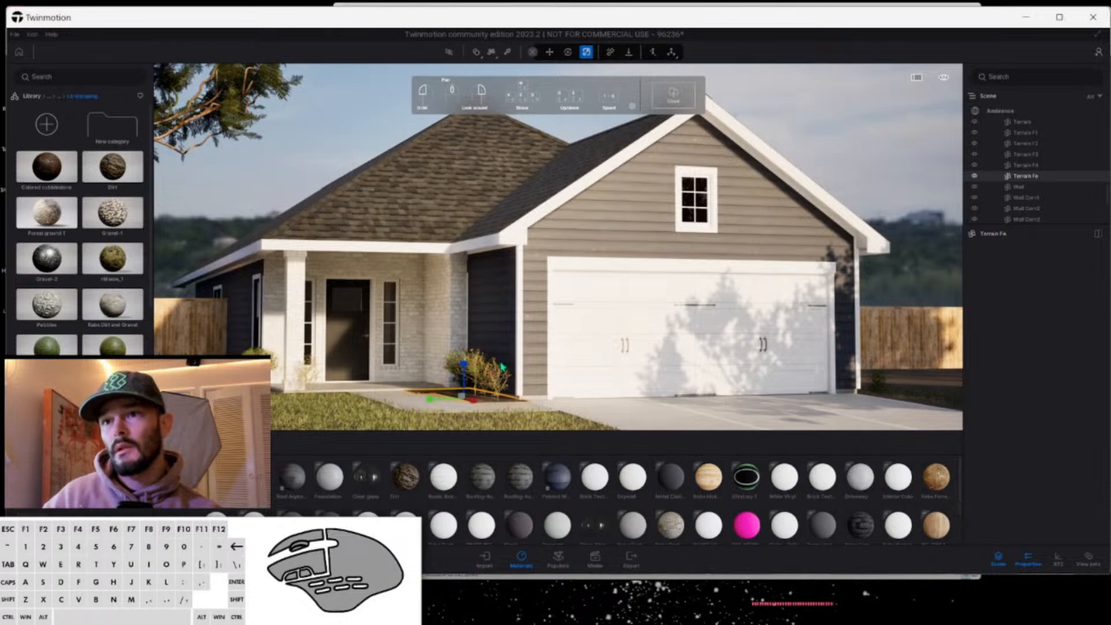
{"action": "right_click", "coordinate": [501, 367]}
{"action": "left_click", "coordinate": [502, 365]}
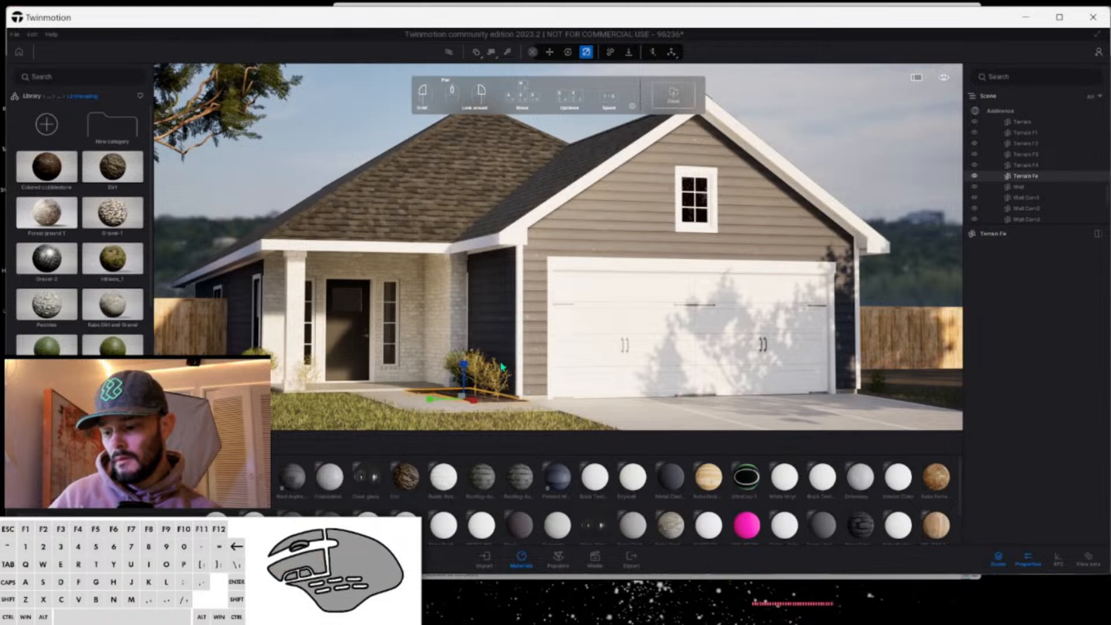
Switch to the 3Dconnexion button settings and open the Twinmotion Edit radial menu for editing.
{"action": "left_click", "coordinate": [717, 619]}
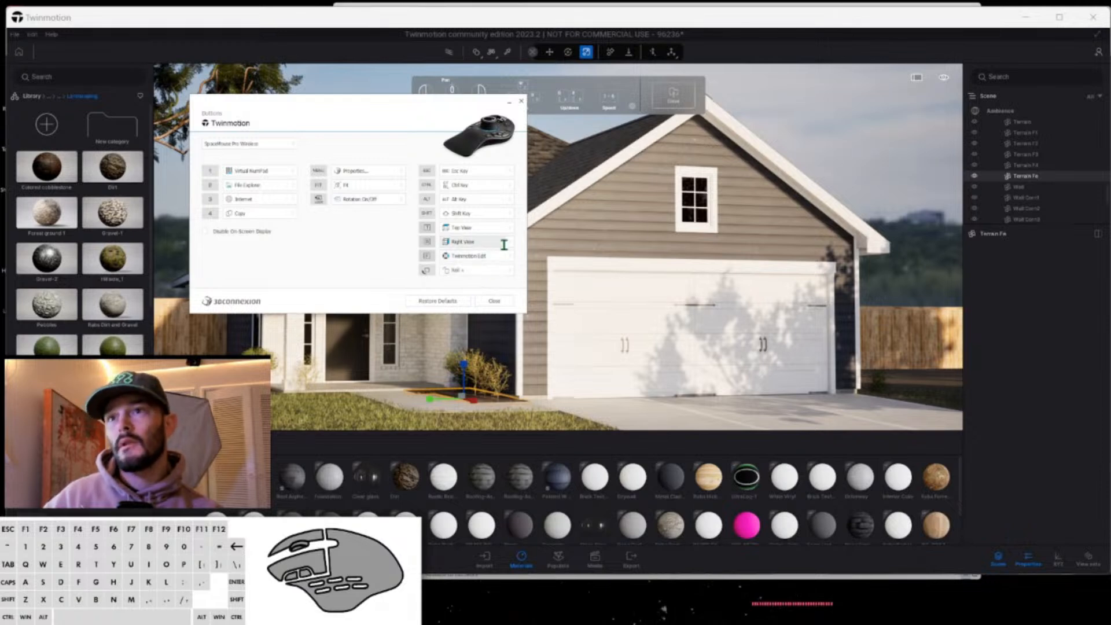
{"action": "left_click", "coordinate": [509, 256]}
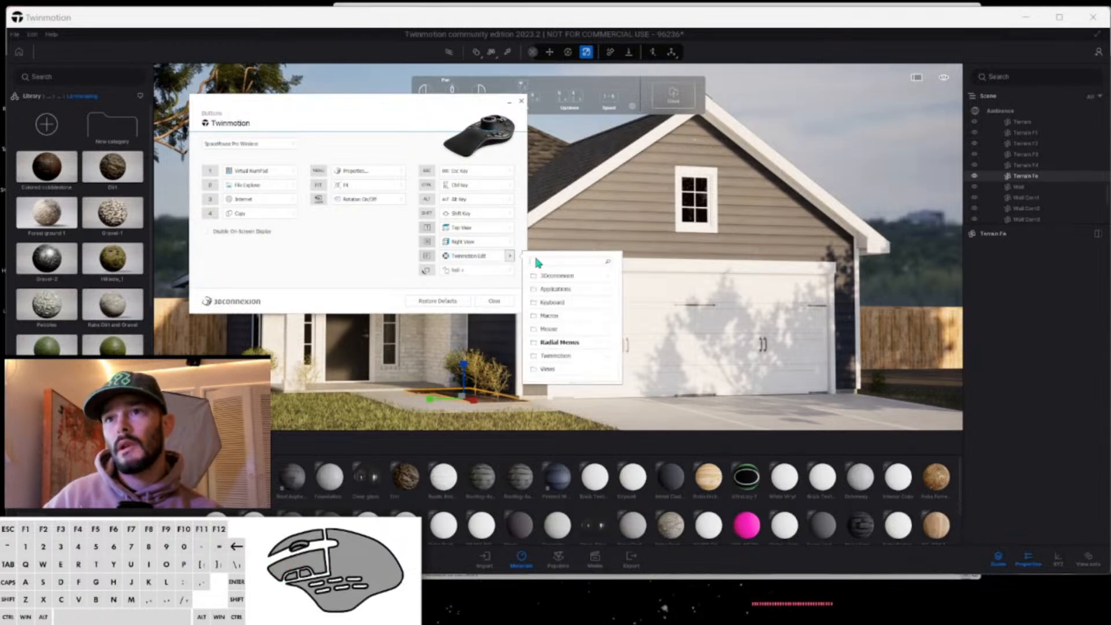
{"action": "type", "text": "twinme"}
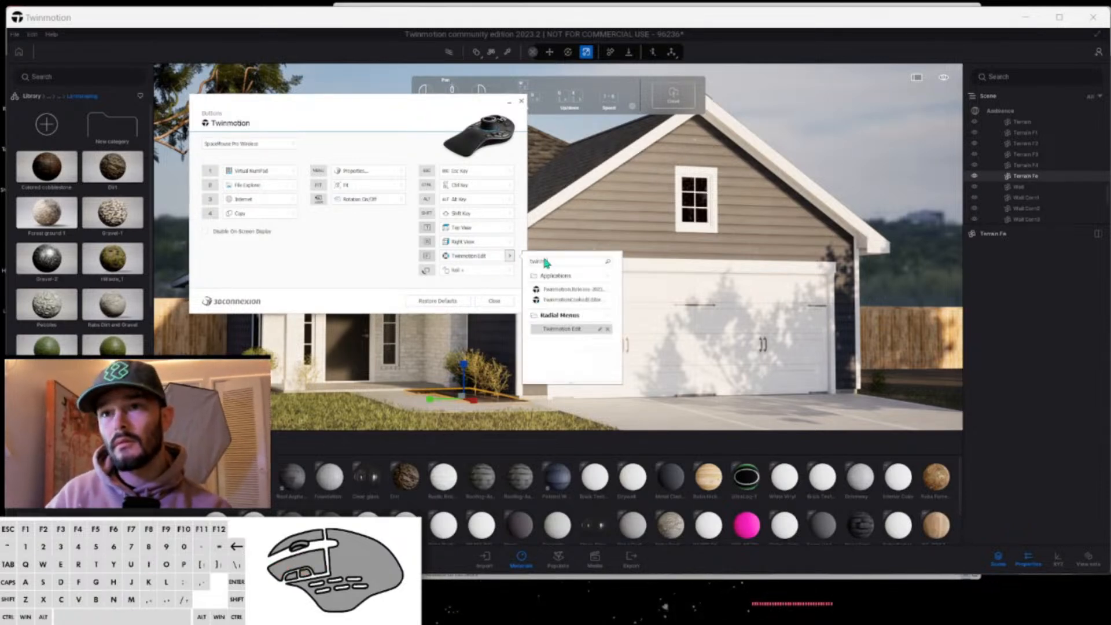
{"action": "left_click", "coordinate": [601, 328]}
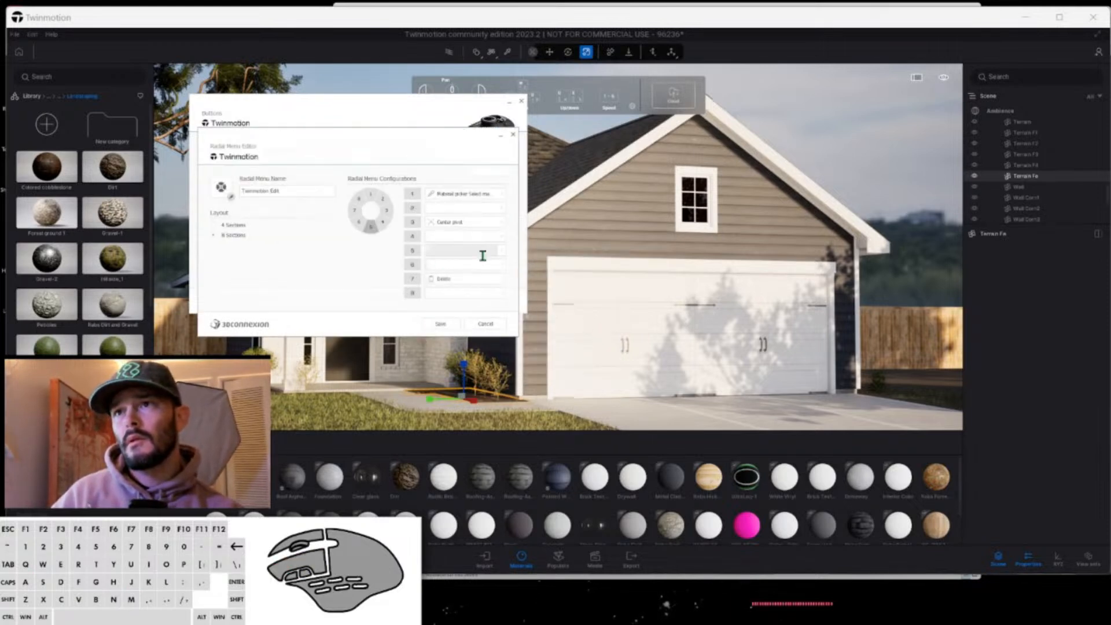
Search the commands available for radial menu section 4 for "move", and clear the search.
{"action": "left_click", "coordinate": [501, 236]}
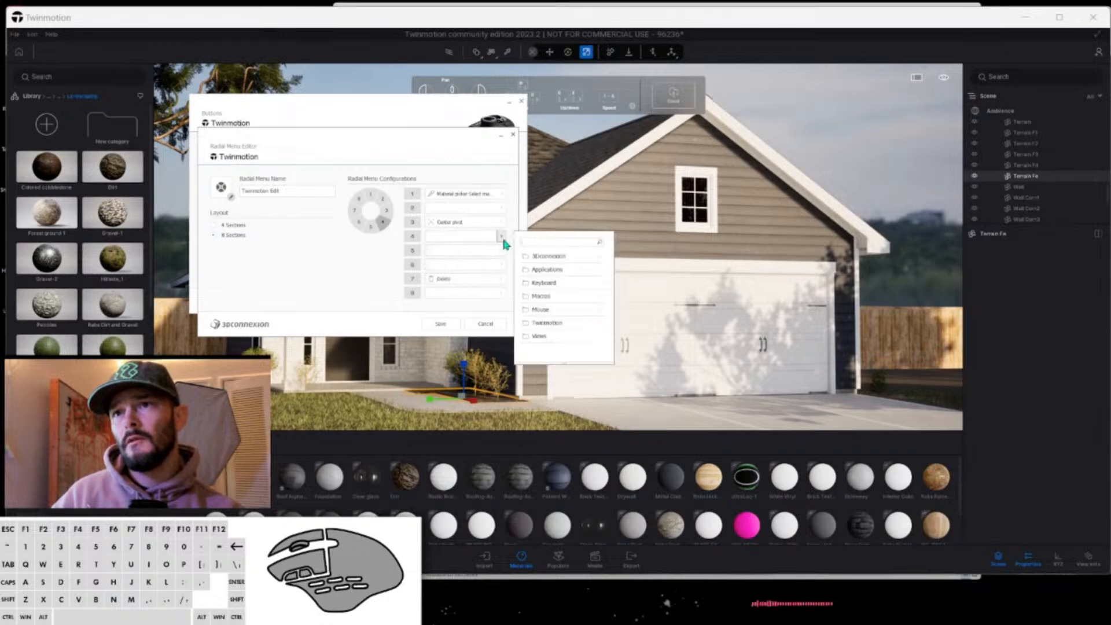
{"action": "type", "text": "move"}
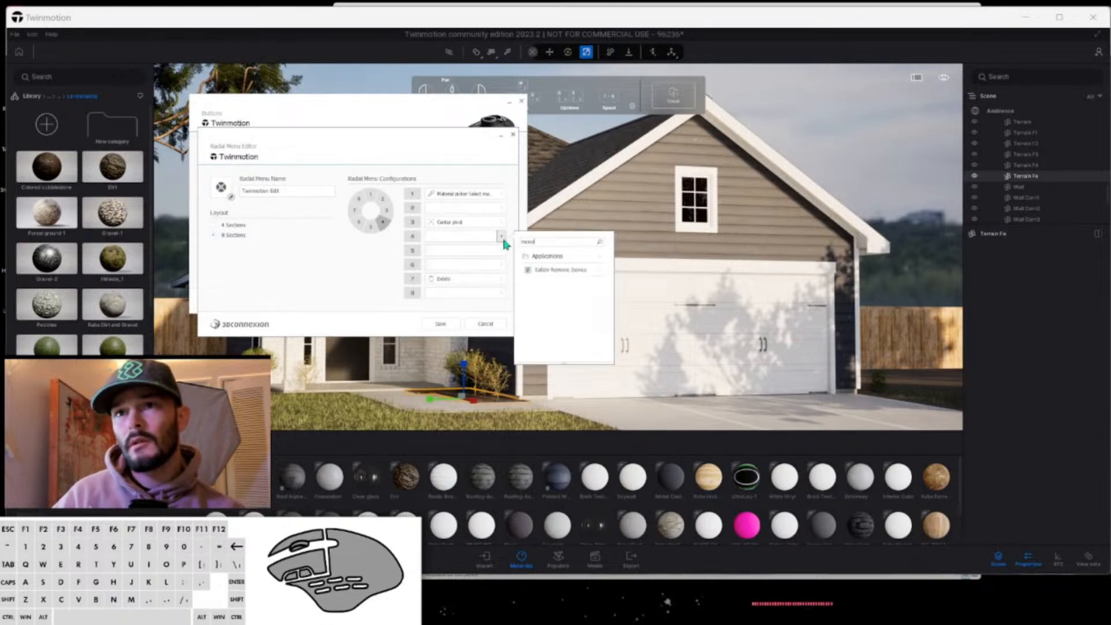
{"action": "key", "text": "BackSpace"}
{"action": "key", "text": "BackSpace"}
{"action": "key", "text": "BackSpace"}
{"action": "key", "text": "BackSpace"}
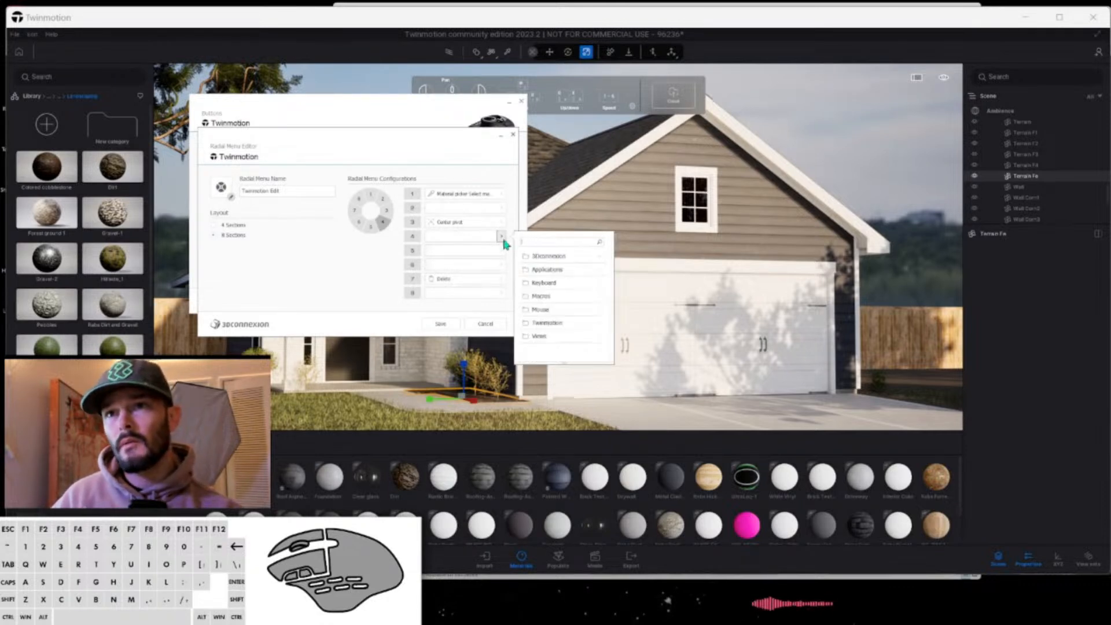
Examine Twinmotion's Navigation and Tools commands for transform tools that could fill section 4.
{"action": "left_click", "coordinate": [600, 323]}
{"action": "scroll", "coordinate": [585, 327], "scroll_direction": "down", "scroll_amount": 3}
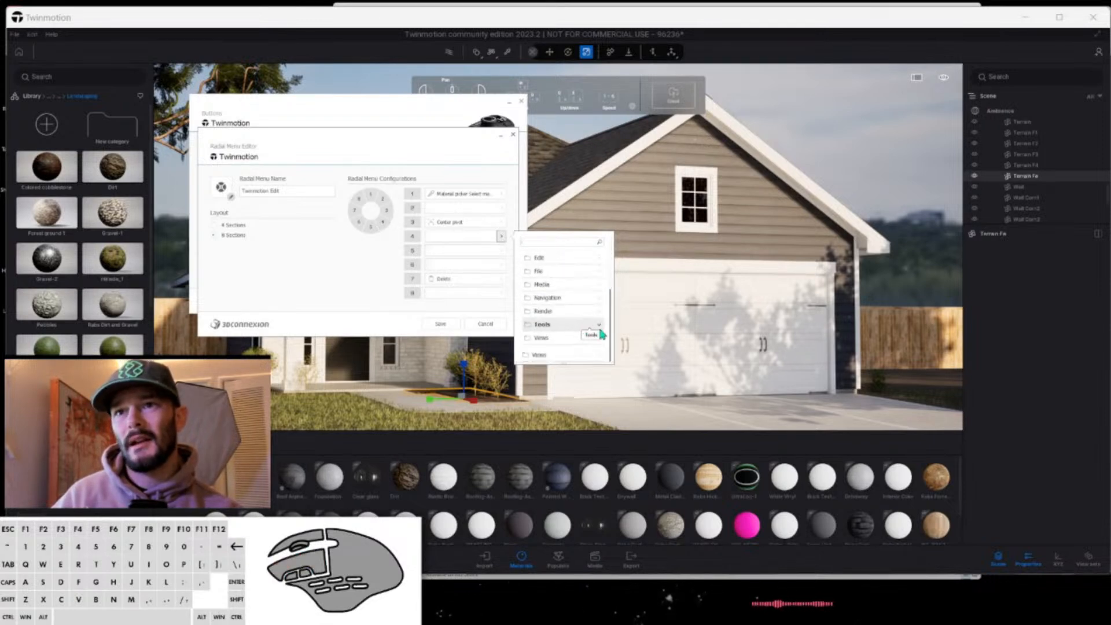
{"action": "left_click", "coordinate": [599, 299]}
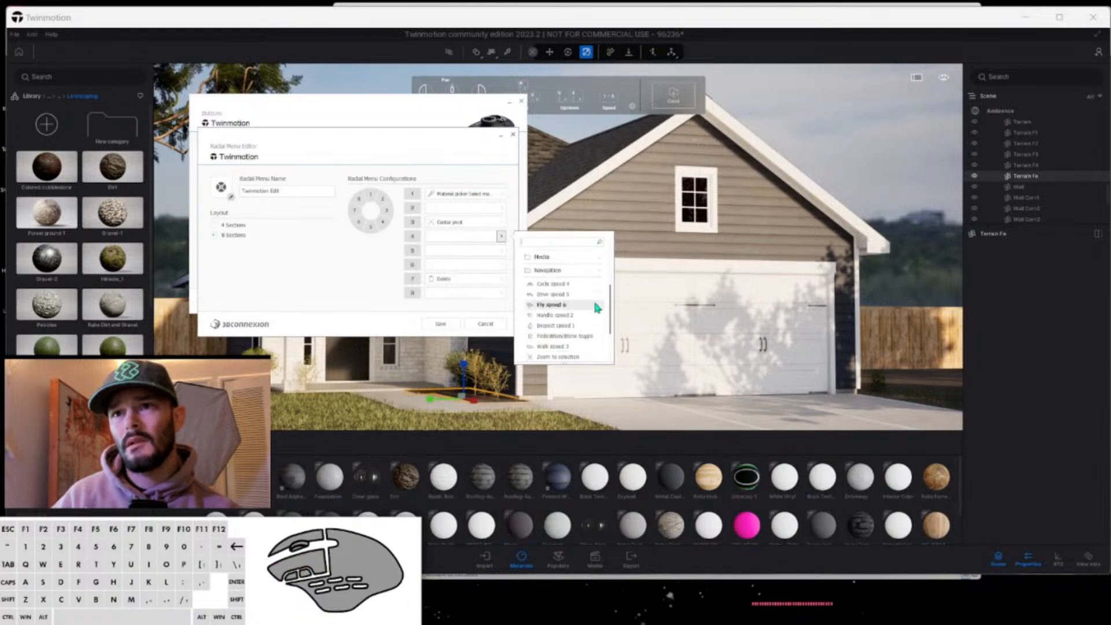
{"action": "scroll", "coordinate": [594, 303], "scroll_direction": "down", "scroll_amount": 2}
{"action": "scroll", "coordinate": [598, 337], "scroll_direction": "down", "scroll_amount": 1}
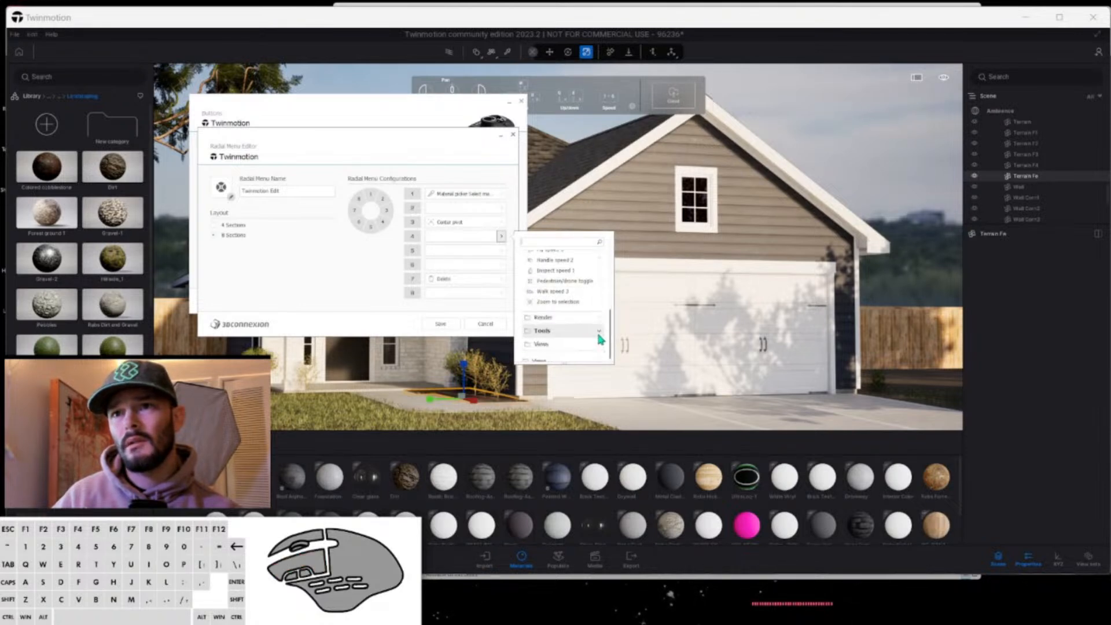
{"action": "left_click", "coordinate": [599, 333]}
{"action": "scroll", "coordinate": [593, 312], "scroll_direction": "down", "scroll_amount": 3}
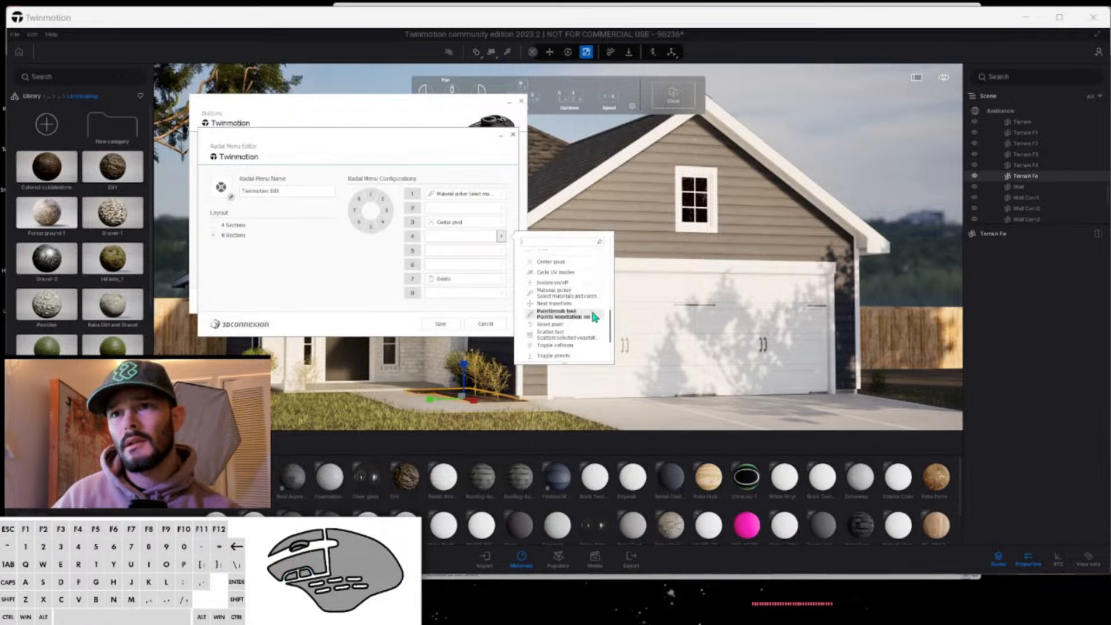
{"action": "scroll", "coordinate": [587, 313], "scroll_direction": "down", "scroll_amount": 3}
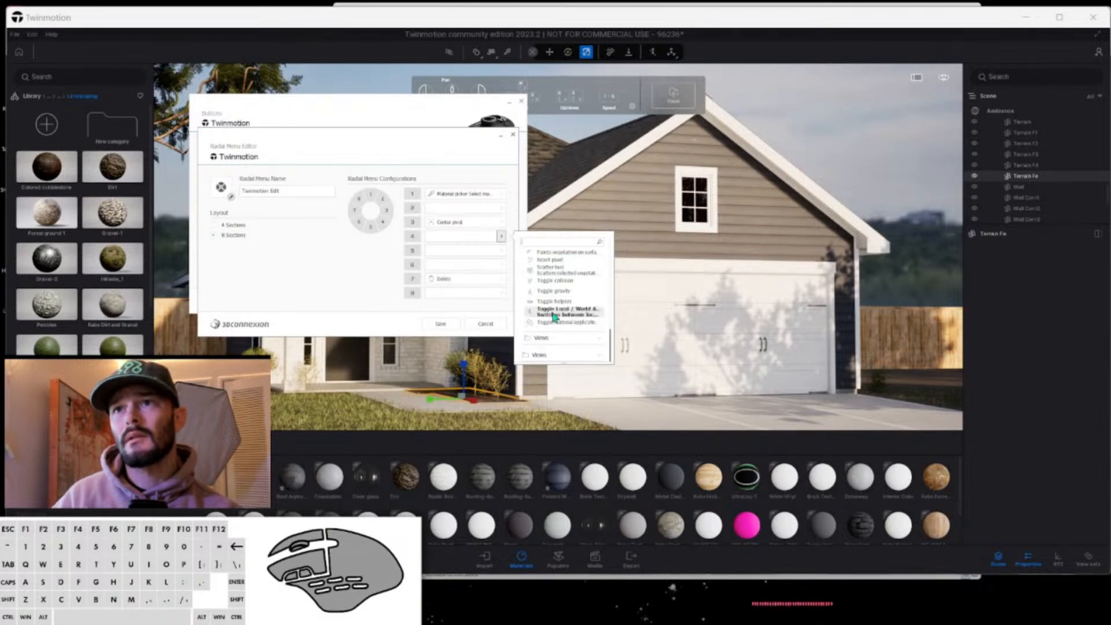
Assign the keyboard shortcuts 4, 5 and 6 to radial menu sections 4, 5 and 6, save, and return to Twinmotion.
{"action": "left_click", "coordinate": [449, 237]}
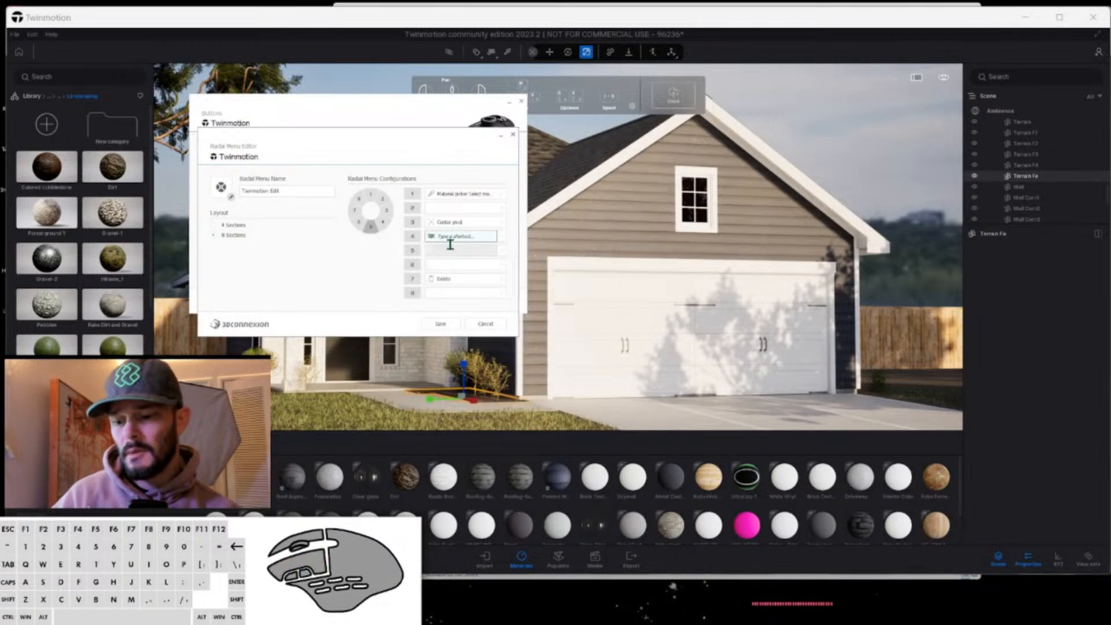
{"action": "key", "text": "4"}
{"action": "key", "text": "5"}
{"action": "key", "text": "6"}
{"action": "left_click", "coordinate": [762, 58]}
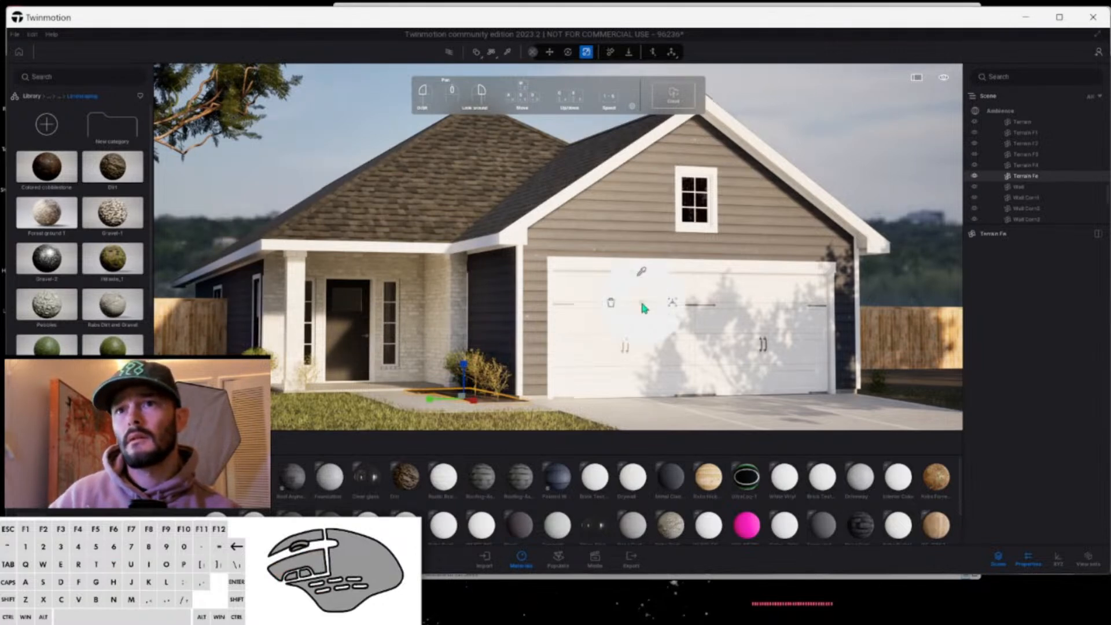
{"action": "key", "text": "alt+Tab"}
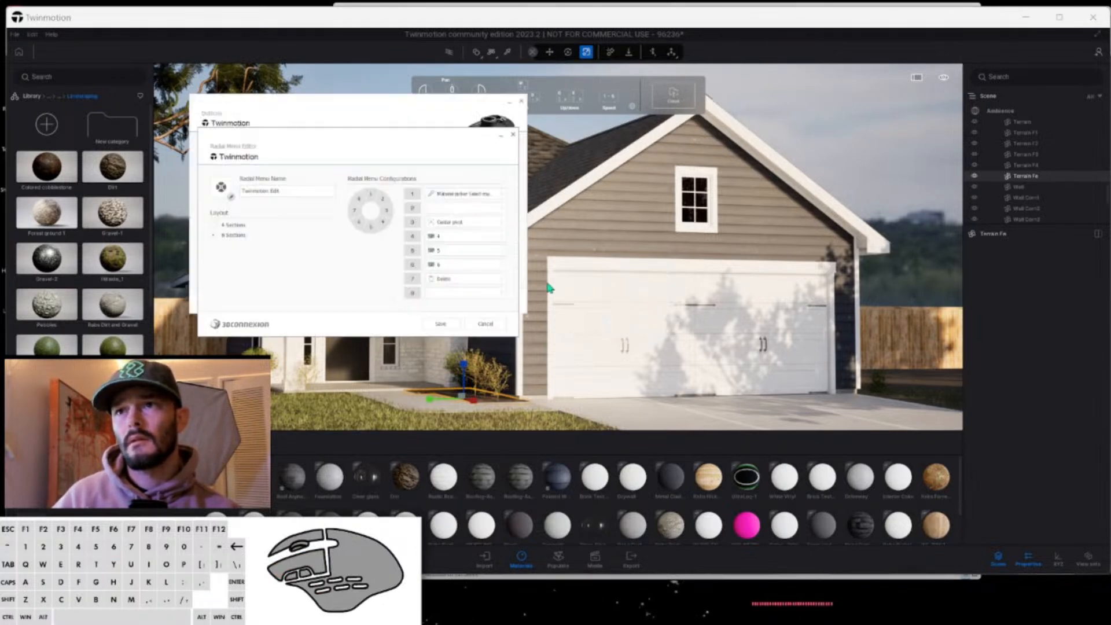
{"action": "left_click", "coordinate": [443, 325]}
{"action": "key", "text": "alt+Tab"}
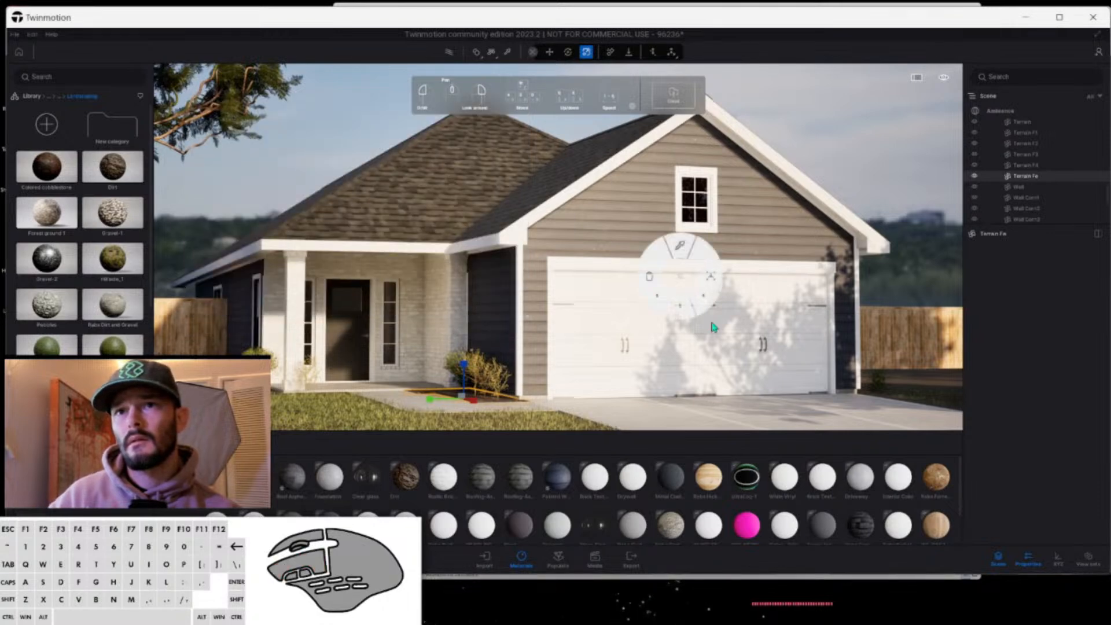
Test the radial menu's new shortcut sections on the selected planting-bed terrain.
{"action": "left_click", "coordinate": [694, 300]}
{"action": "left_click", "coordinate": [507, 450]}
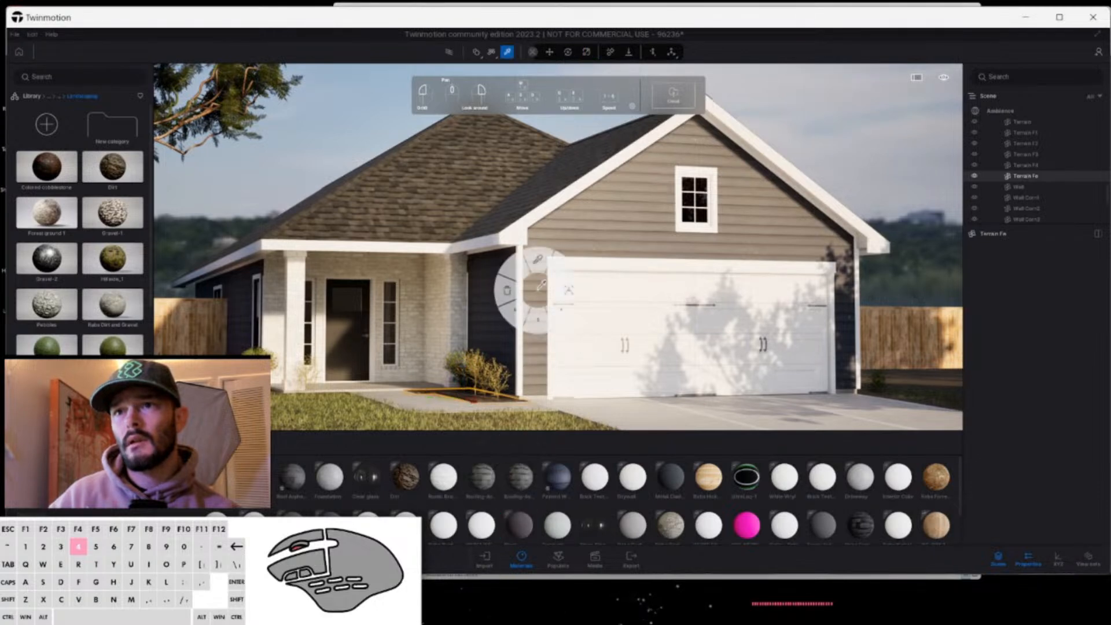
{"action": "left_click", "coordinate": [539, 320]}
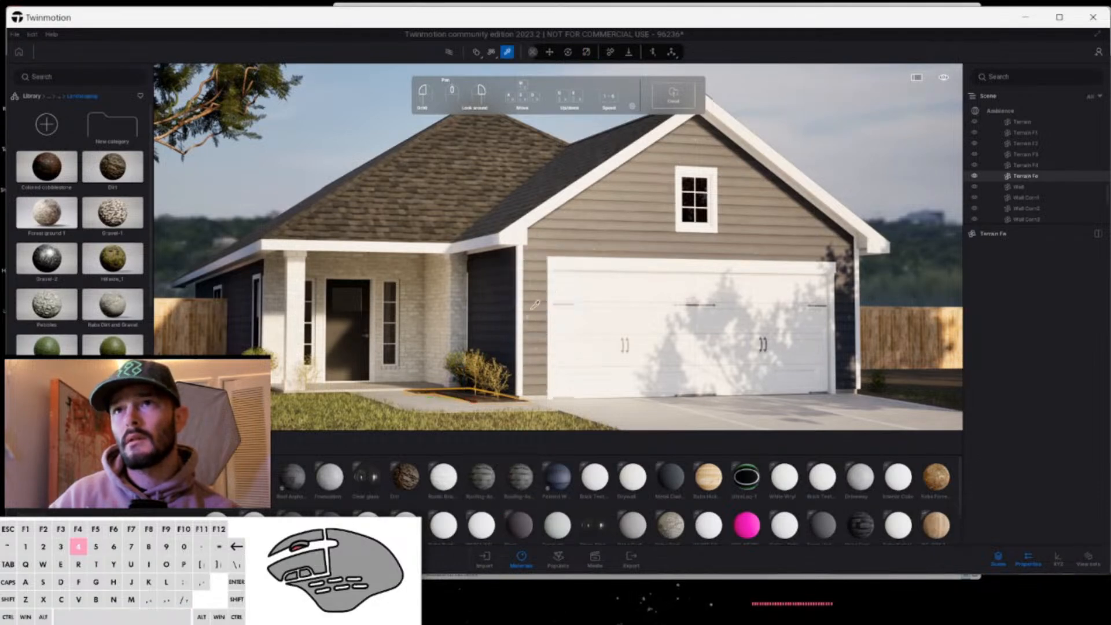
{"action": "key", "text": "space"}
{"action": "key", "text": "space"}
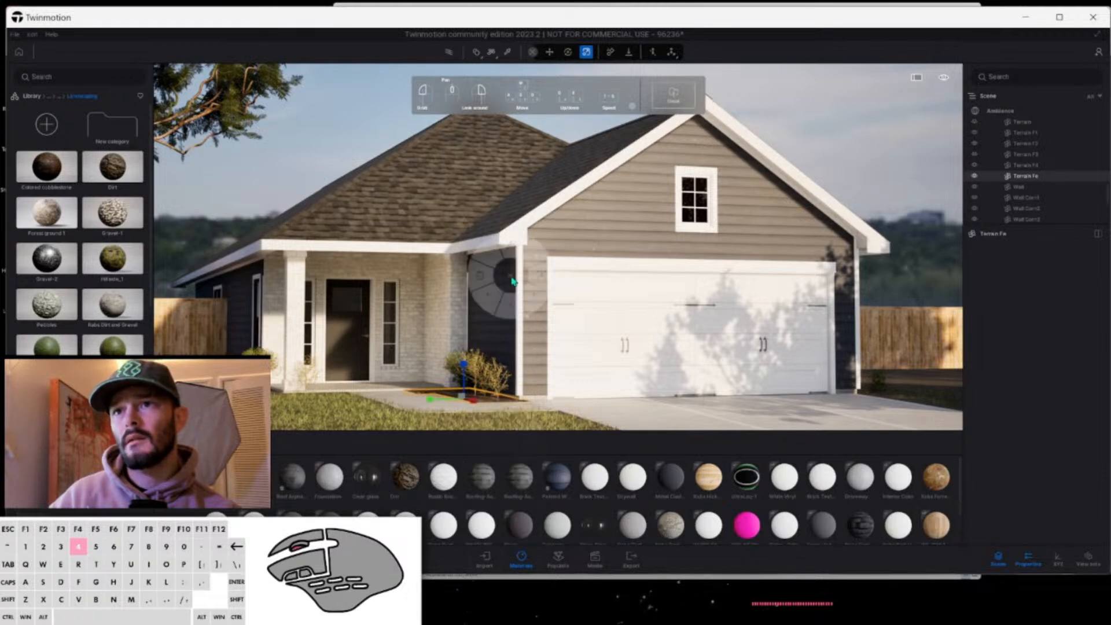
{"action": "key", "text": "space"}
{"action": "left_click", "coordinate": [479, 315]}
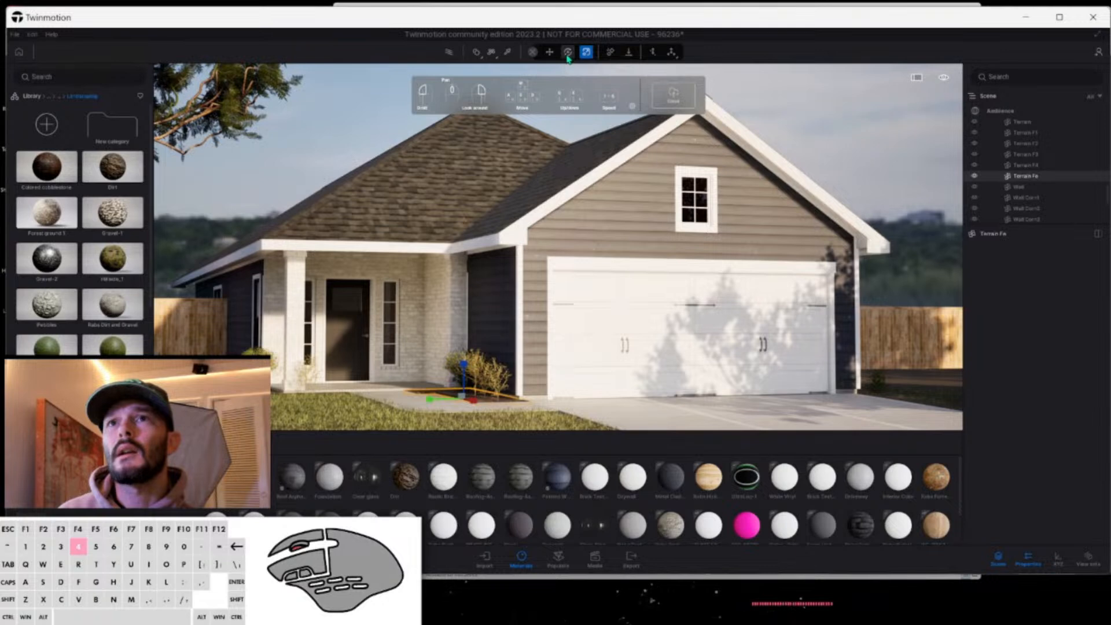
Return to the 3Dconnexion button settings for Twinmotion and reopen the Twinmotion Edit radial menu for editing.
{"action": "key", "text": "alt+Tab"}
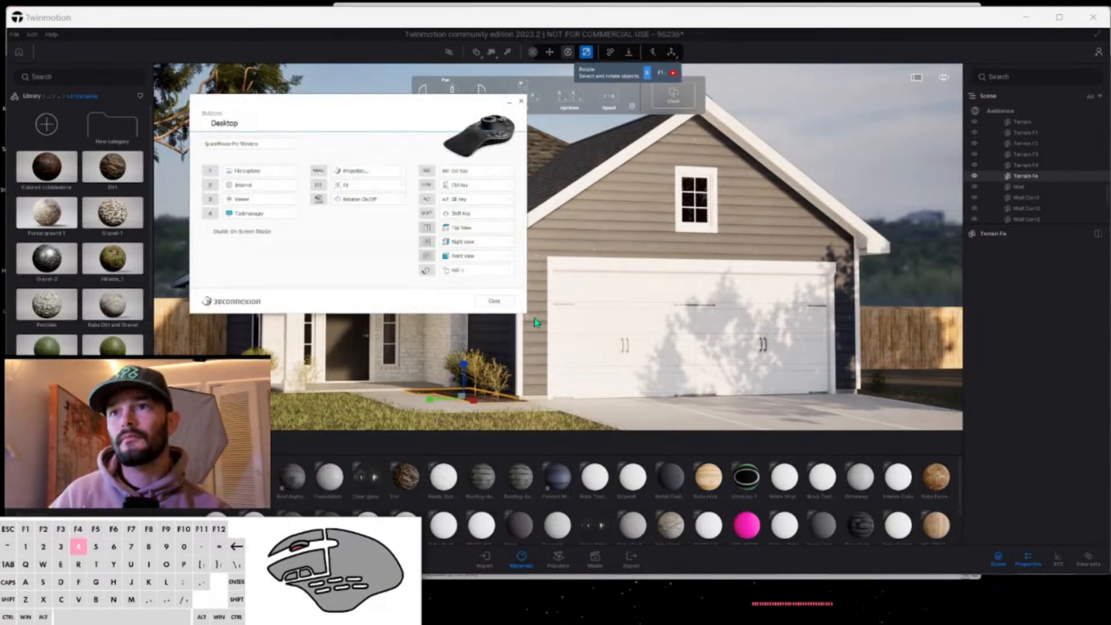
{"action": "left_click", "coordinate": [738, 37]}
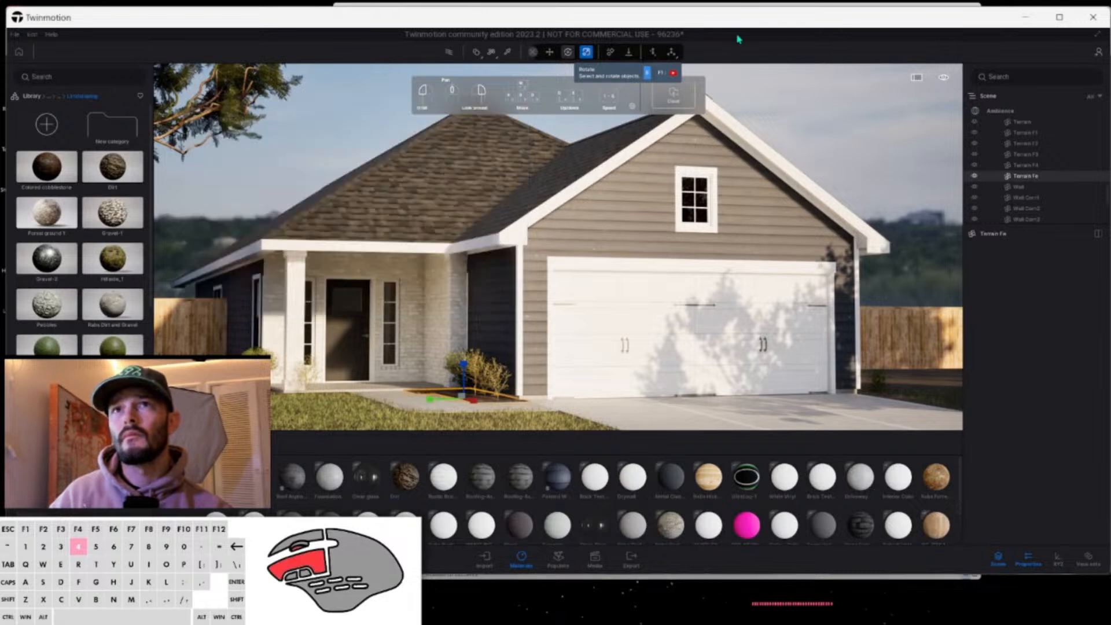
{"action": "key", "text": "alt+Tab"}
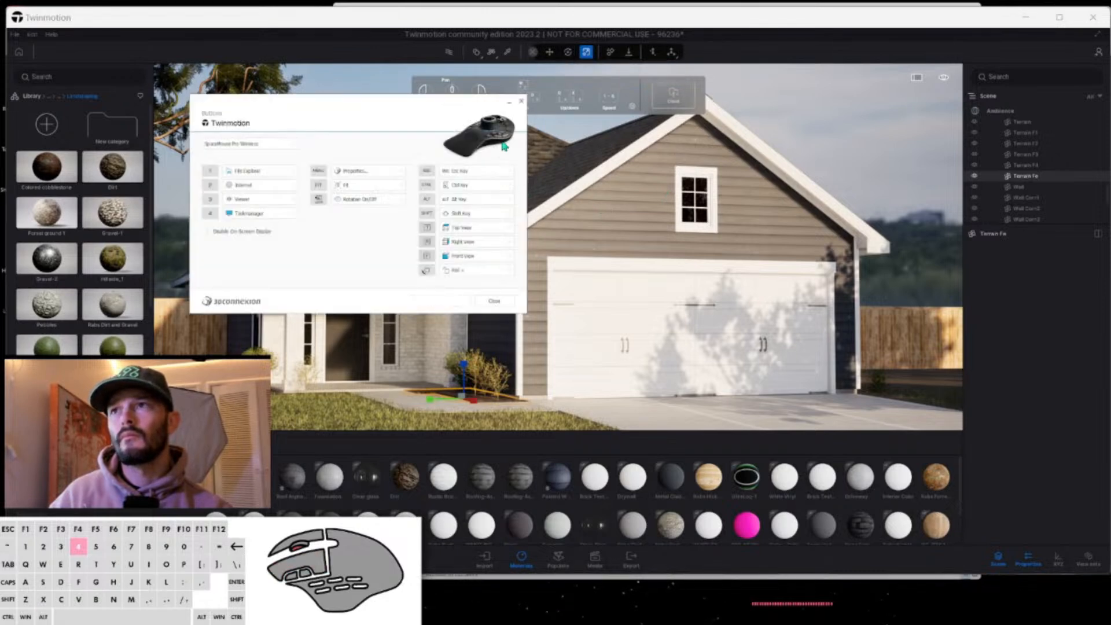
{"action": "left_click", "coordinate": [697, 38]}
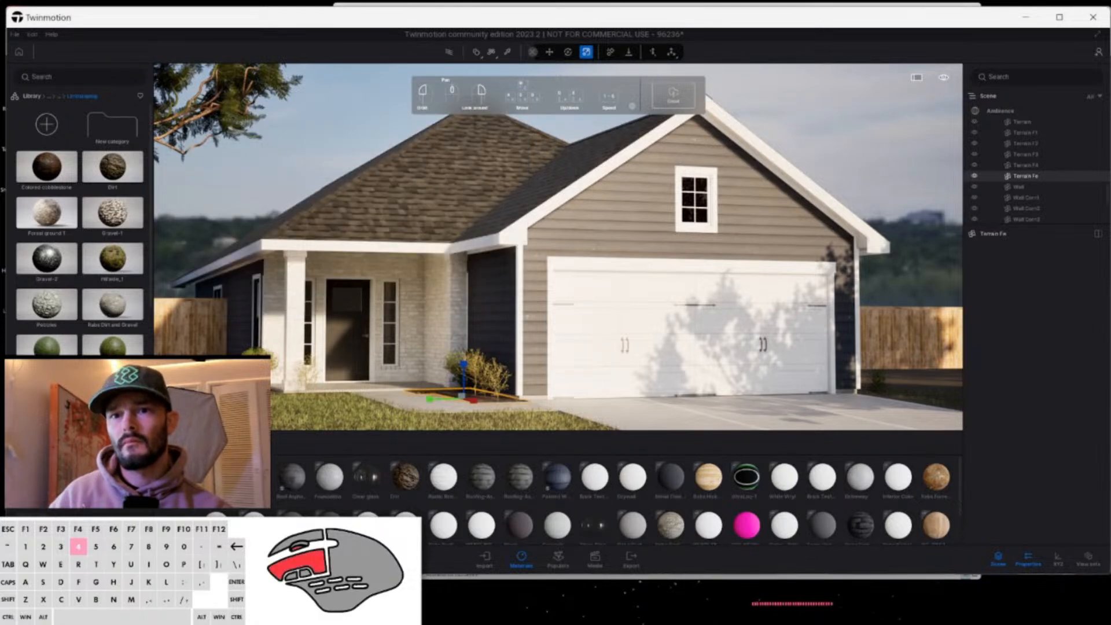
{"action": "left_click", "coordinate": [510, 256]}
{"action": "left_click", "coordinate": [510, 255]}
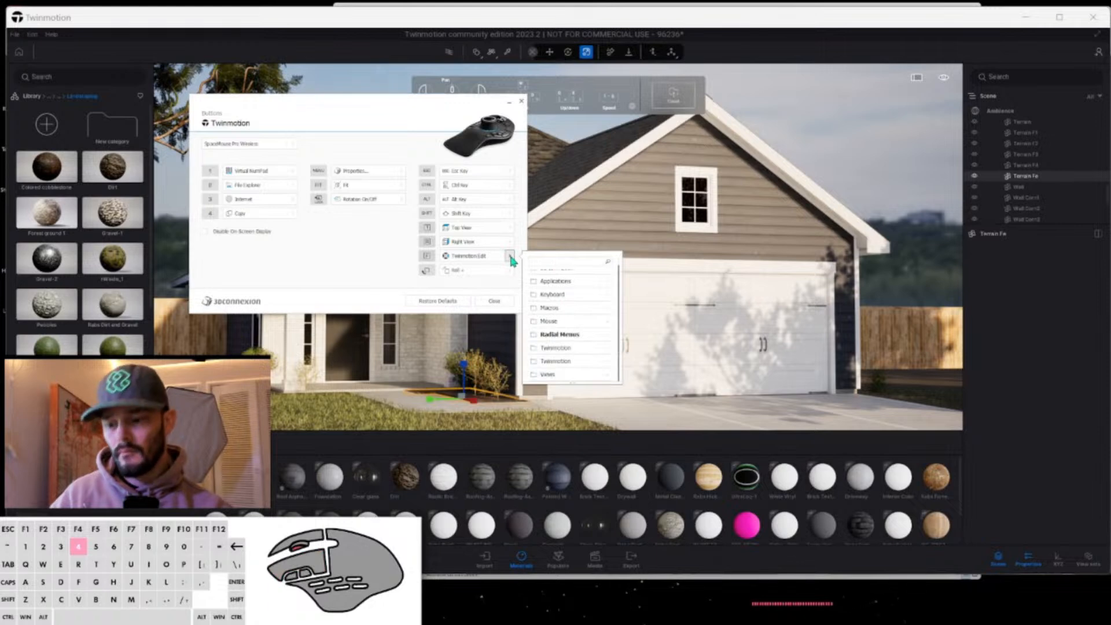
{"action": "type", "text": "twinmo"}
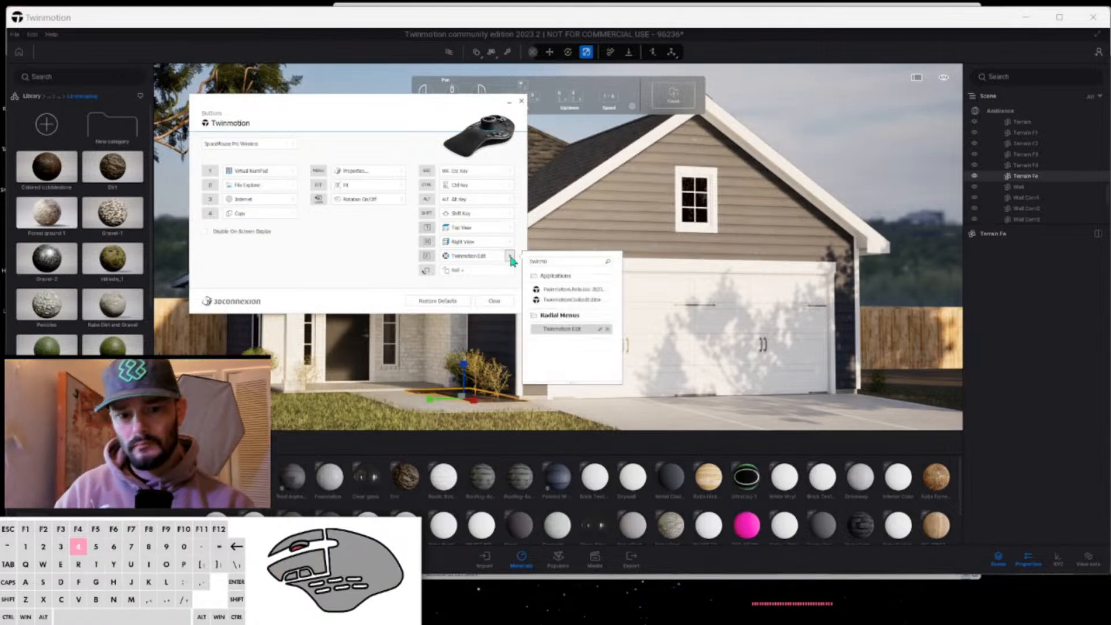
{"action": "left_click", "coordinate": [600, 328]}
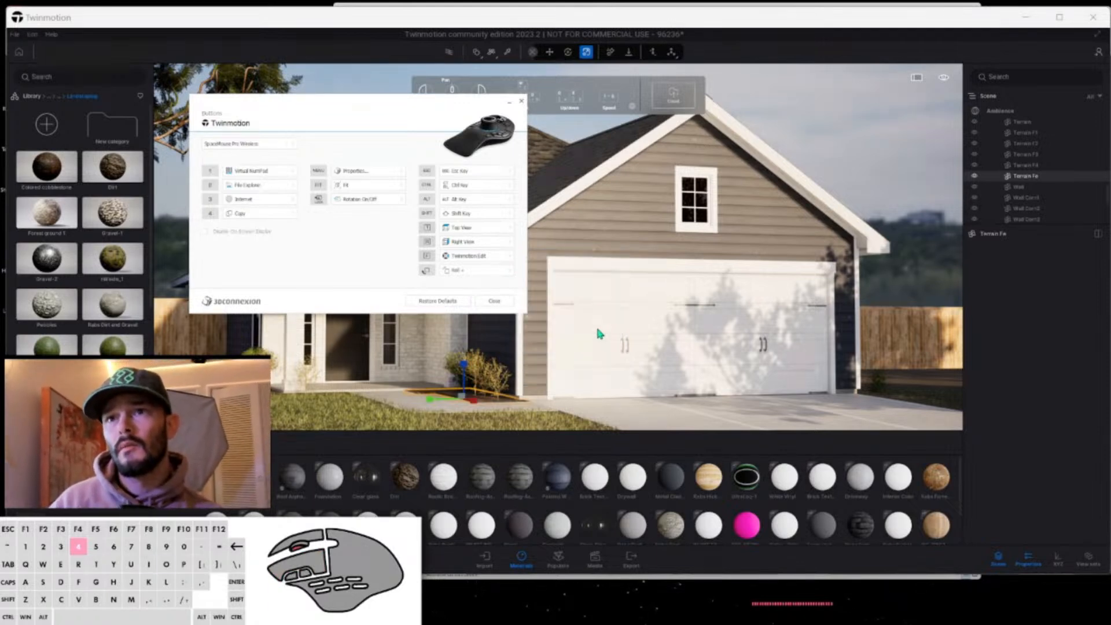
Set the shortcuts of radial menu sections 4, 5 and 6 to 7, 8 and 9, and save the menu.
{"action": "left_click", "coordinate": [451, 236]}
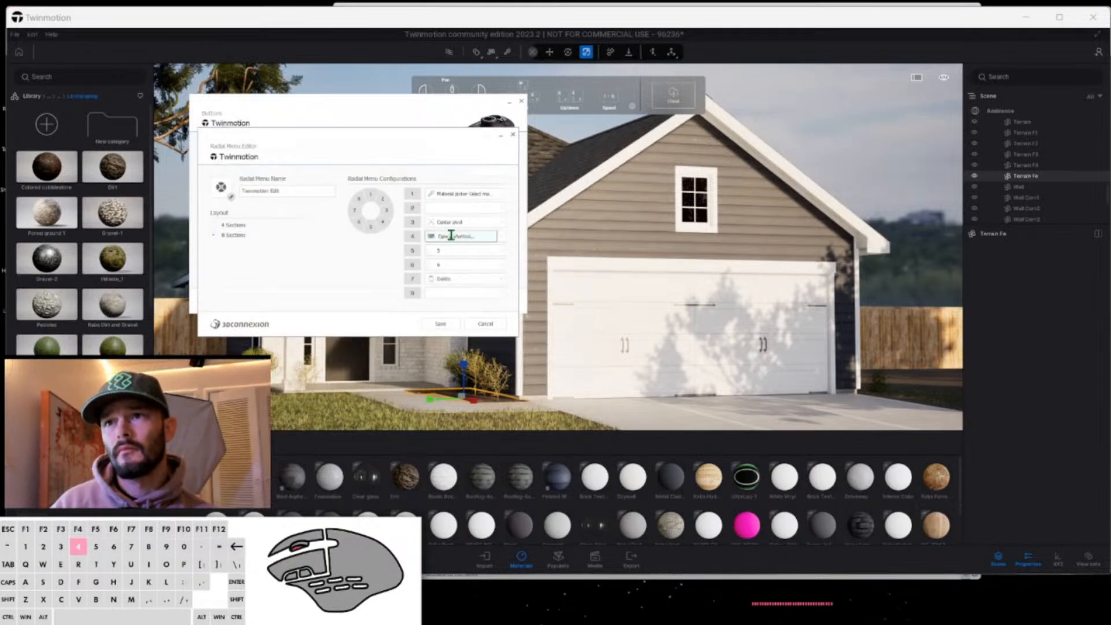
{"action": "key", "text": "7"}
{"action": "left_click", "coordinate": [452, 249]}
{"action": "key", "text": "8"}
{"action": "left_click", "coordinate": [451, 263]}
{"action": "key", "text": "9"}
{"action": "left_click", "coordinate": [445, 320]}
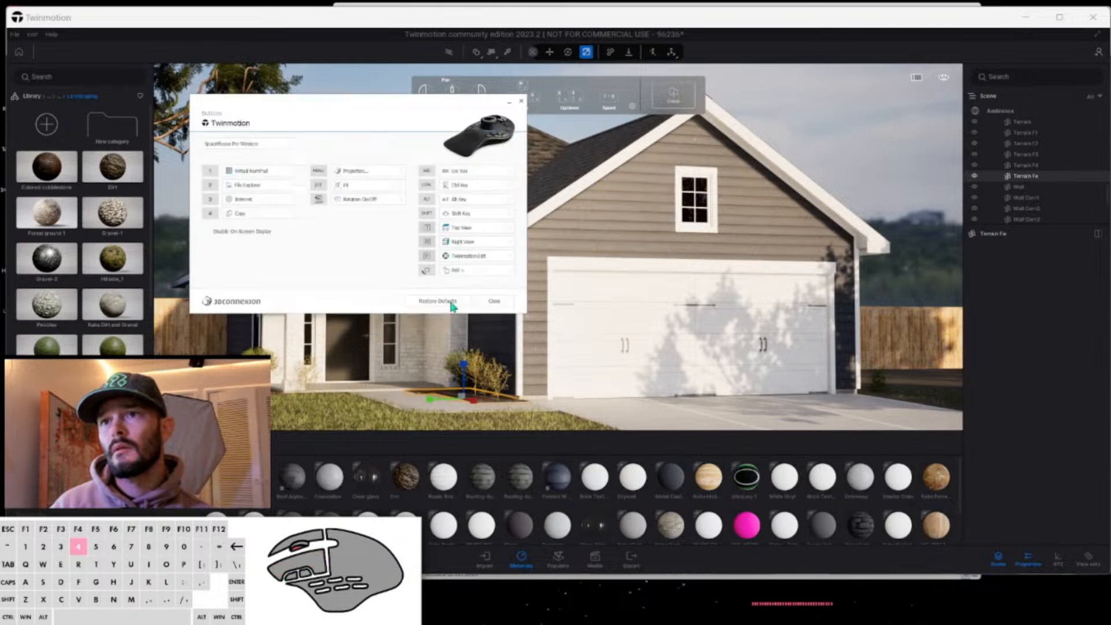
Reopen the Twinmotion Edit radial menu to check its section assignments, and return to the Twinmotion scene.
{"action": "left_click", "coordinate": [509, 256]}
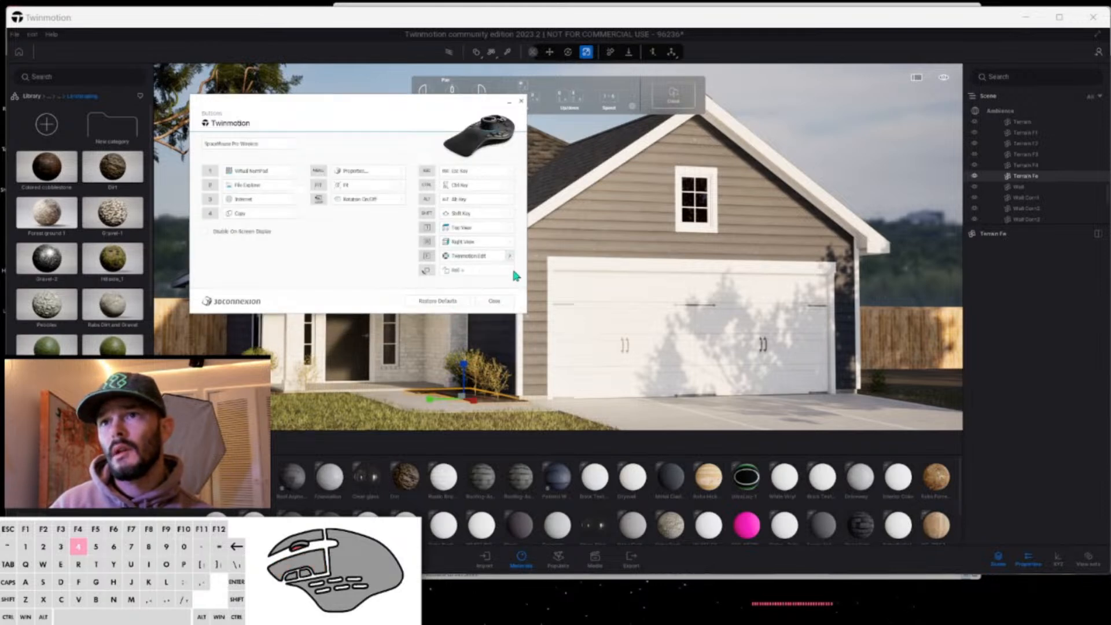
{"action": "type", "text": "twinmot"}
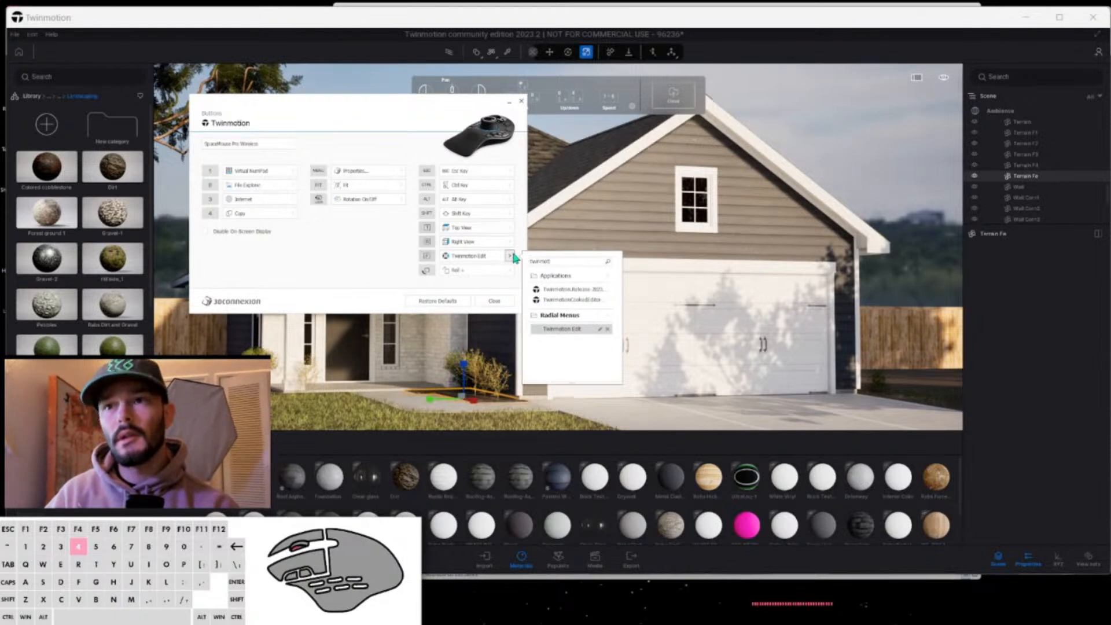
{"action": "left_click", "coordinate": [599, 328]}
{"action": "left_click", "coordinate": [782, 38]}
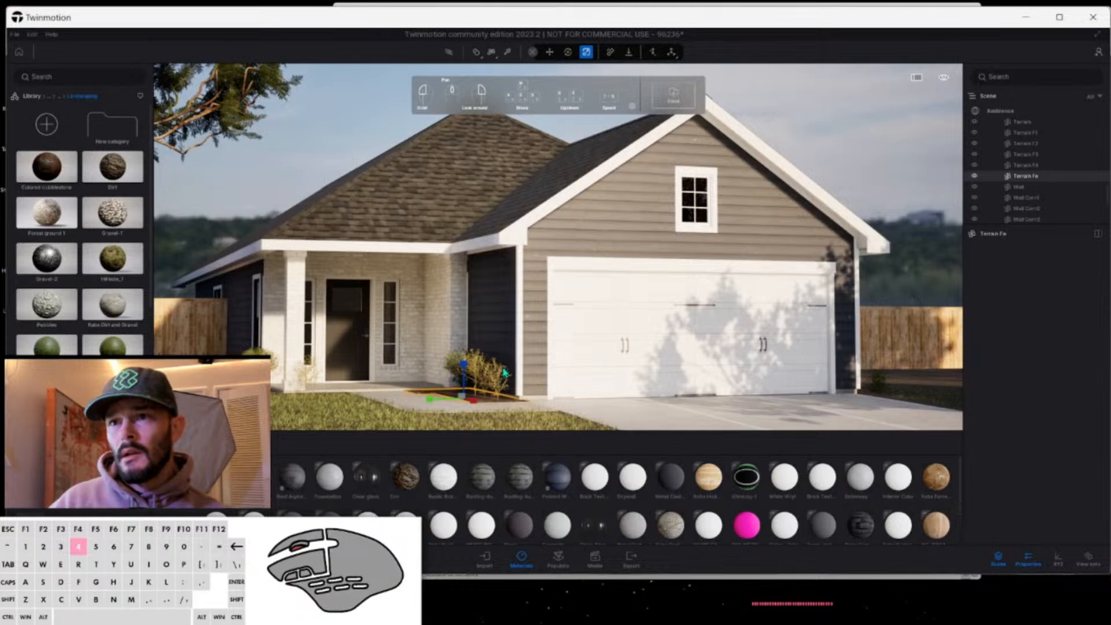
Switch the selected planting-bed terrain between the Move and Rotate tools through the radial menu.
{"action": "left_click", "coordinate": [523, 387]}
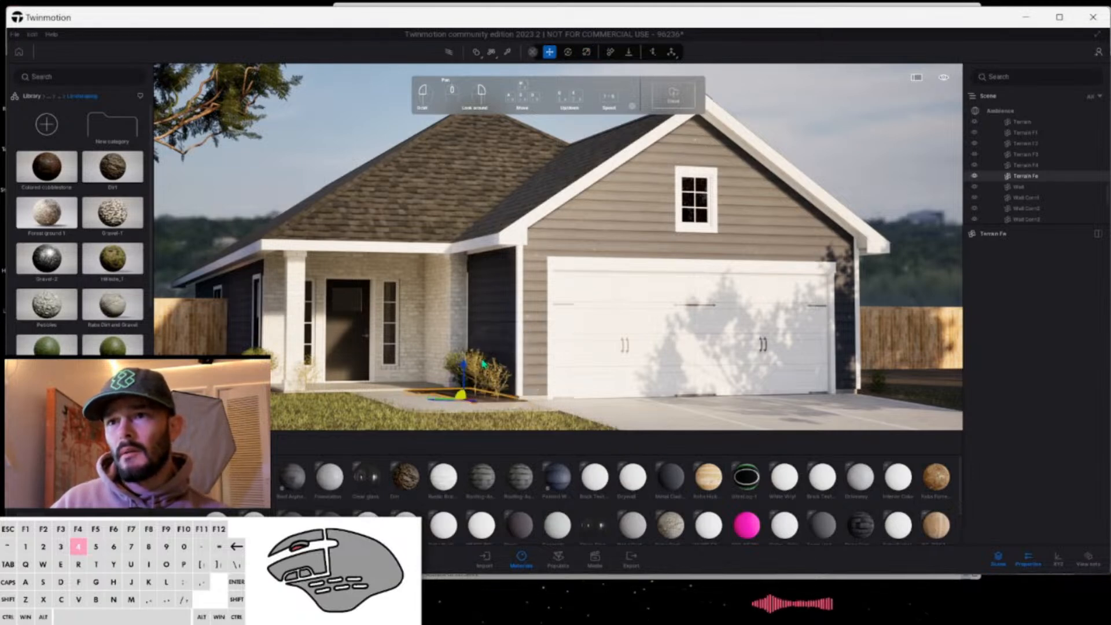
{"action": "left_click", "coordinate": [482, 387]}
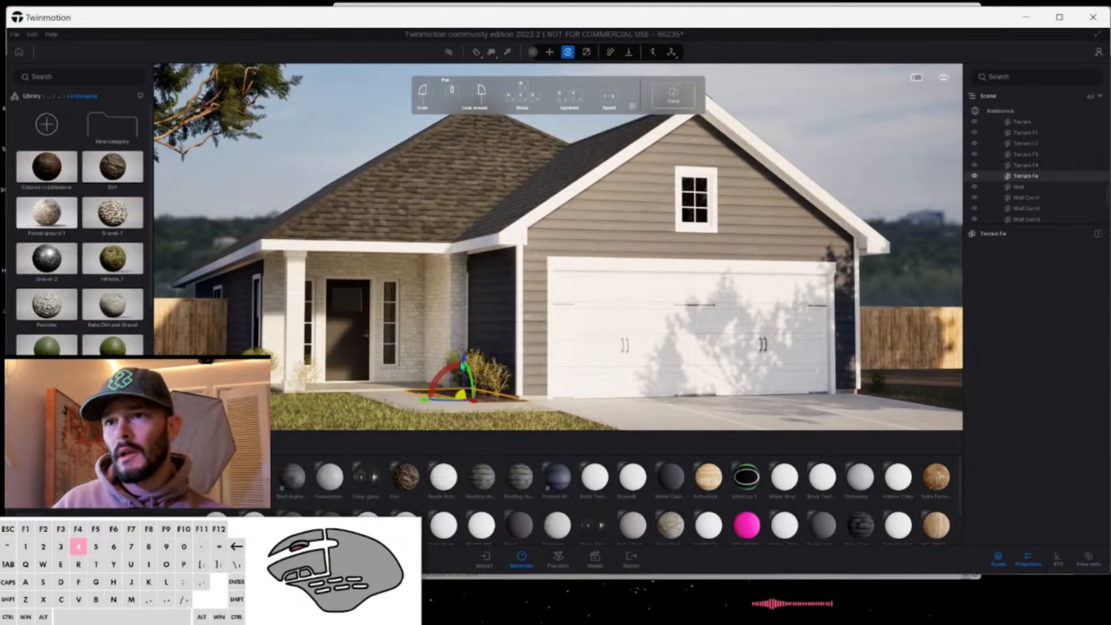
{"action": "left_click", "coordinate": [518, 352]}
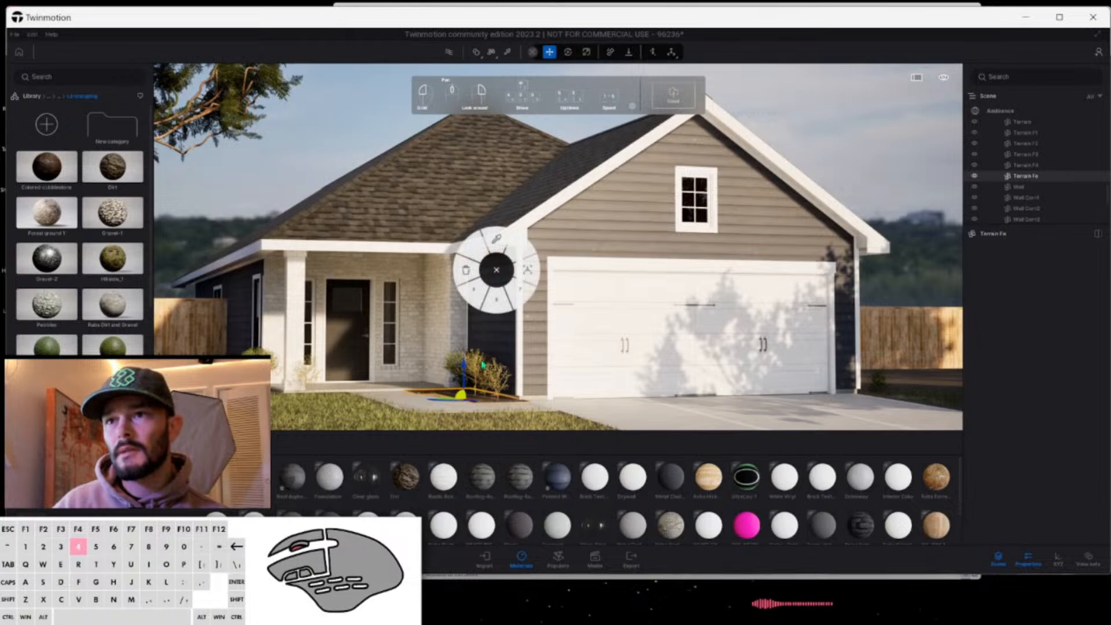
Try the radial menu's Rotate tool on the planting-bed terrain beside the garage, and undo the terrain's transform.
{"action": "left_click", "coordinate": [495, 299]}
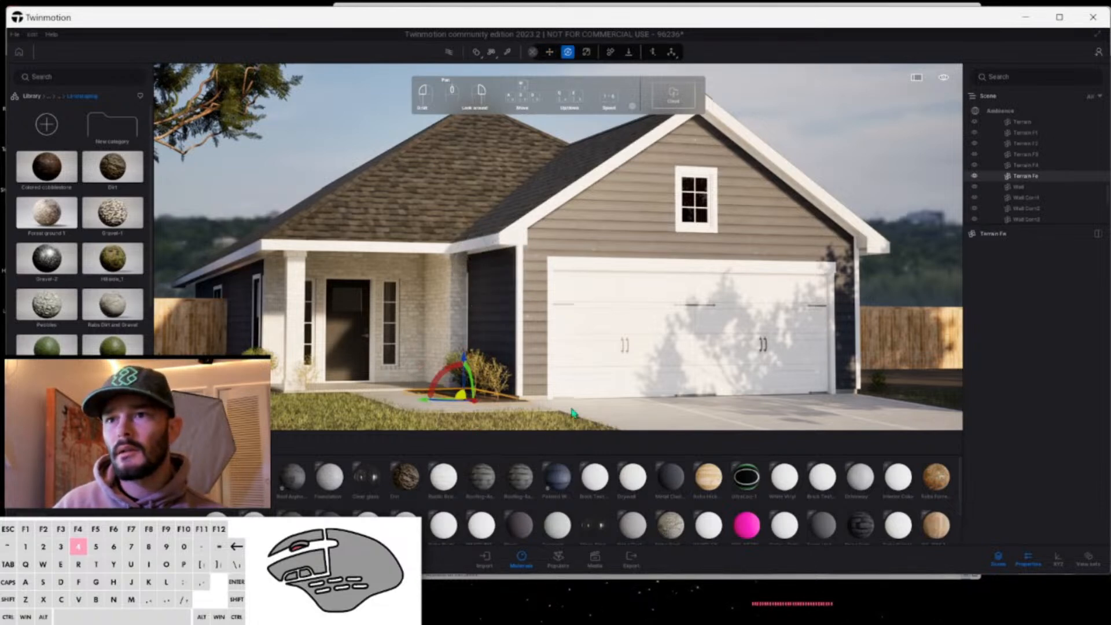
{"action": "left_click", "coordinate": [610, 395]}
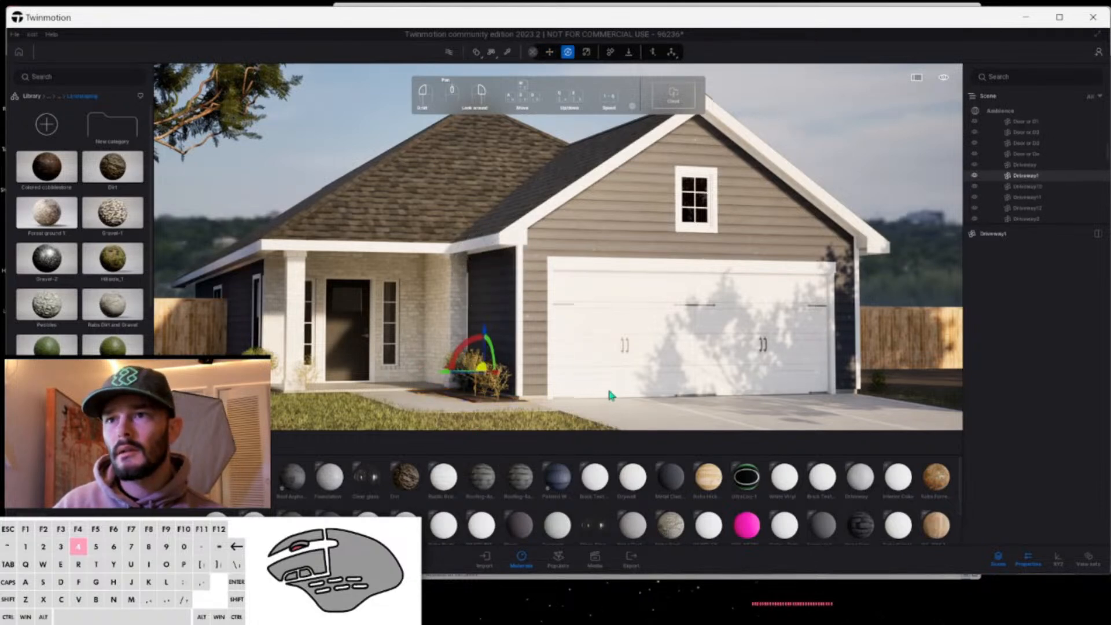
{"action": "left_click", "coordinate": [474, 406]}
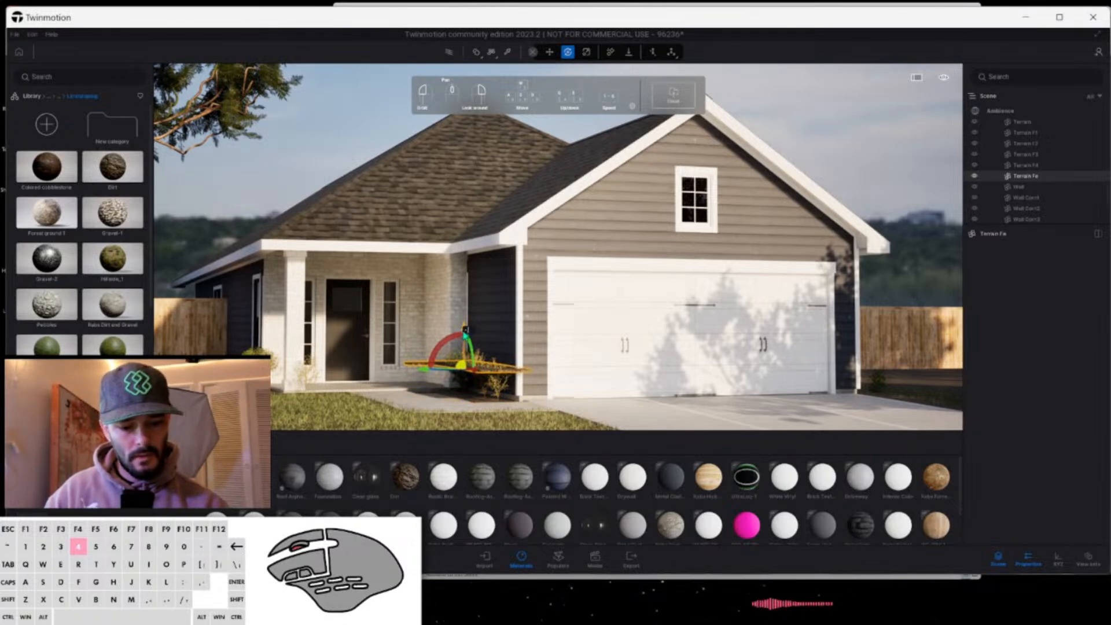
{"action": "key", "text": "ctrl+z"}
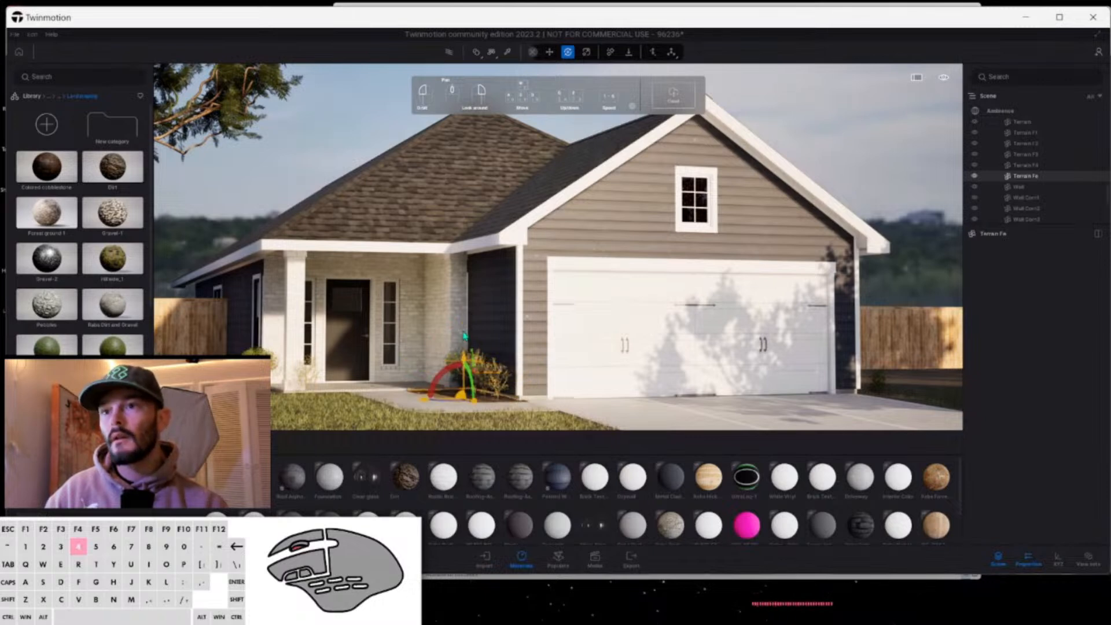
Switch the selection from the planting-bed terrain to the driveway and back to the terrain.
{"action": "left_click", "coordinate": [663, 406]}
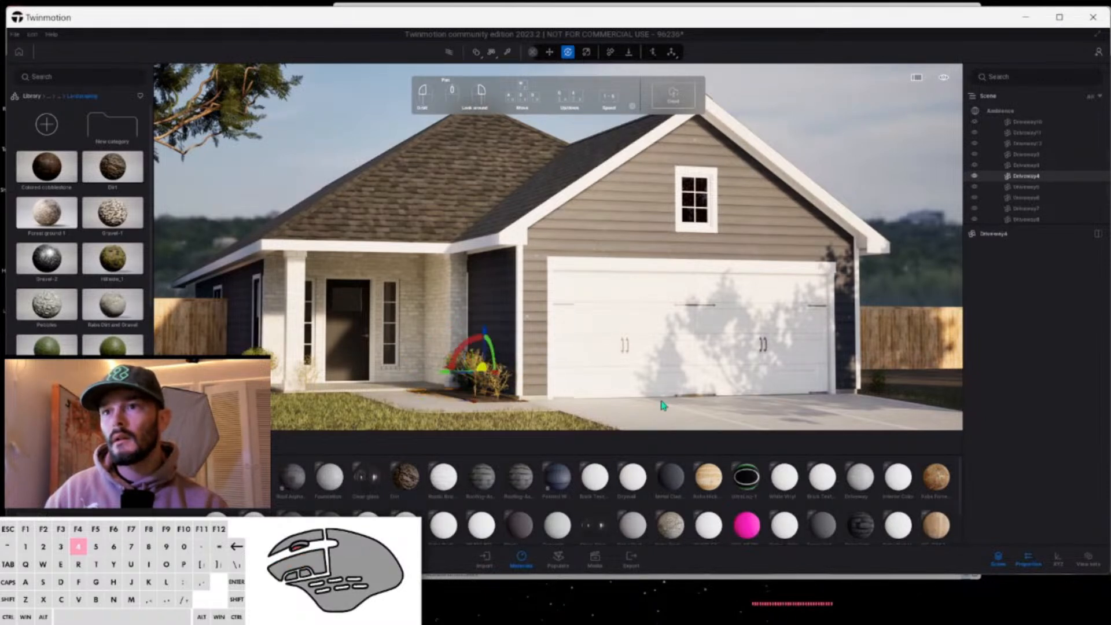
{"action": "left_click", "coordinate": [463, 397]}
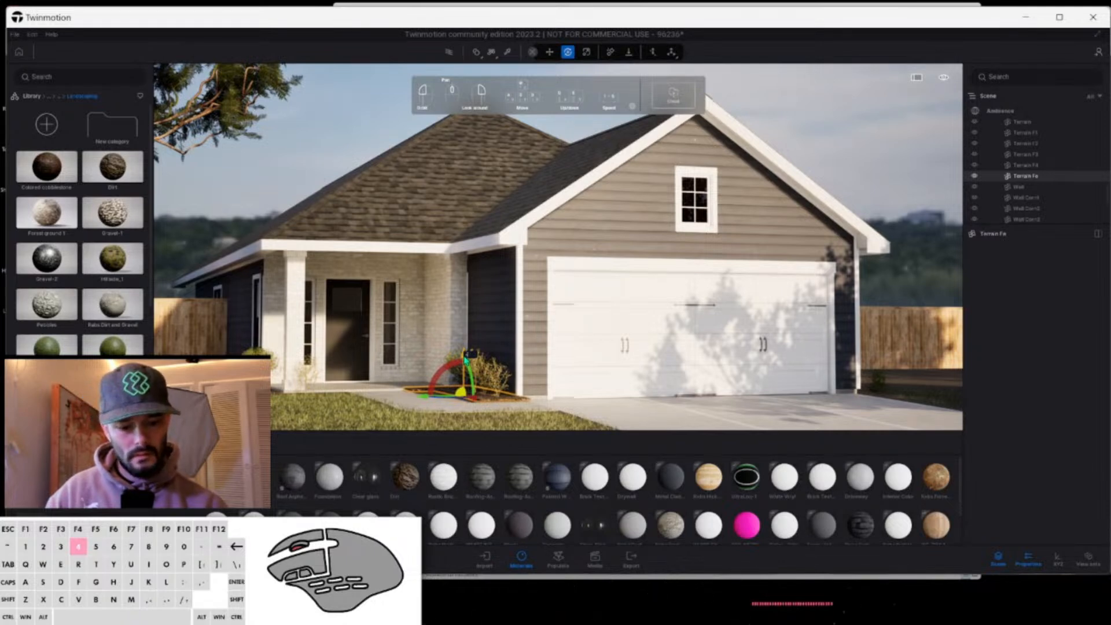
{"action": "key", "text": "Return"}
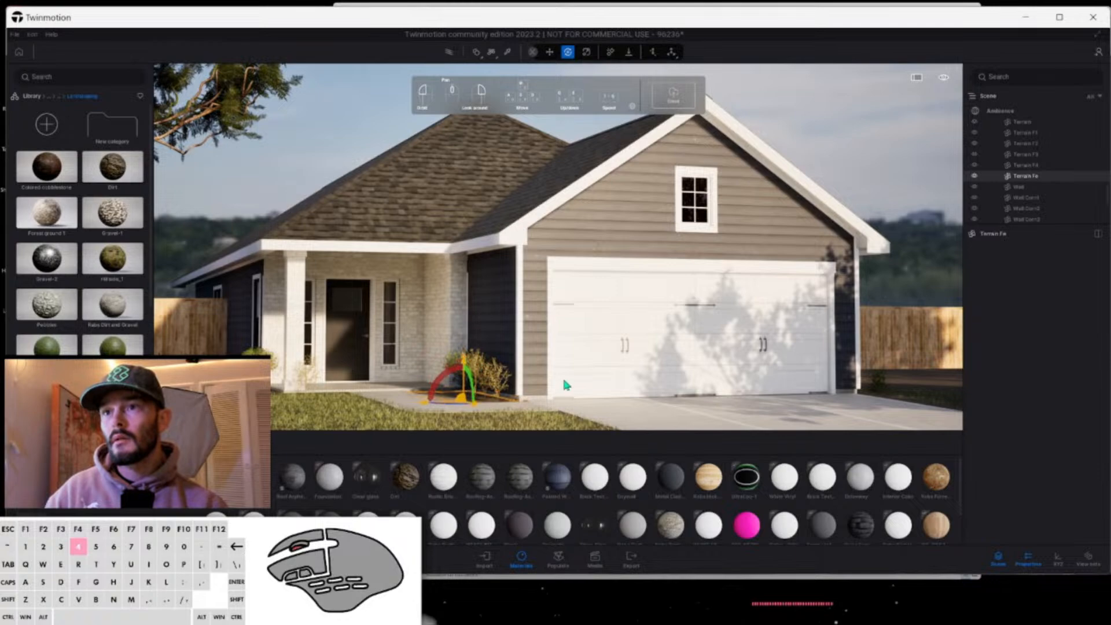
Select the garage door and reframe the house to show more of the front lawn and driveway.
{"action": "left_click", "coordinate": [581, 383]}
{"action": "right_click_drag", "start_coordinate": [588, 336], "coordinate": [589, 334]}
{"action": "right_click_drag", "start_coordinate": [514, 114], "coordinate": [514, 114]}
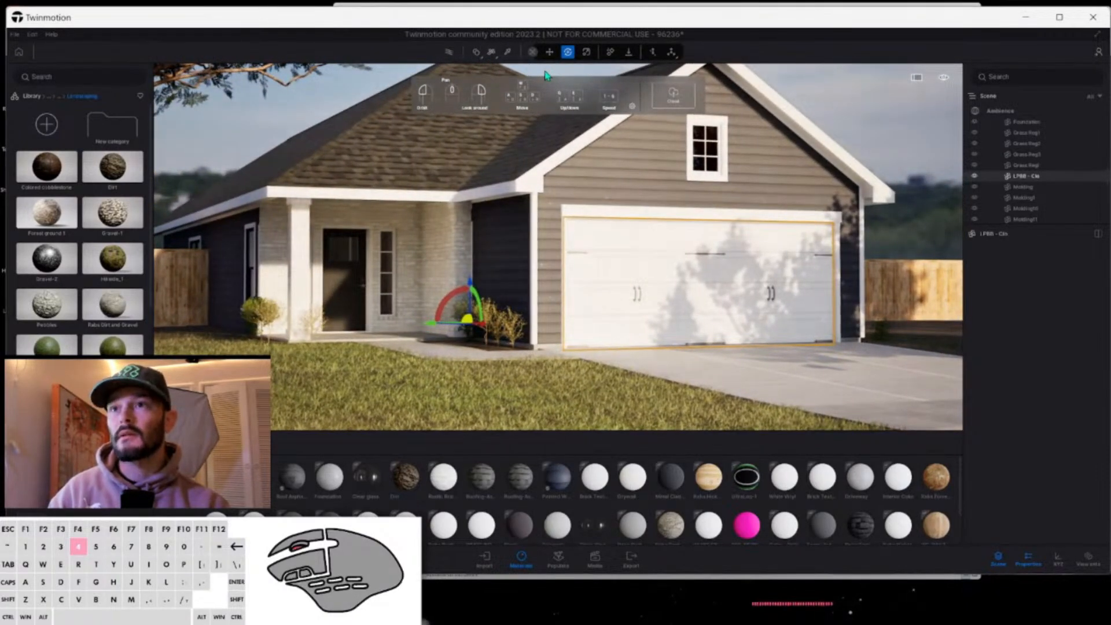
{"action": "right_click_drag", "start_coordinate": [546, 75], "coordinate": [546, 75]}
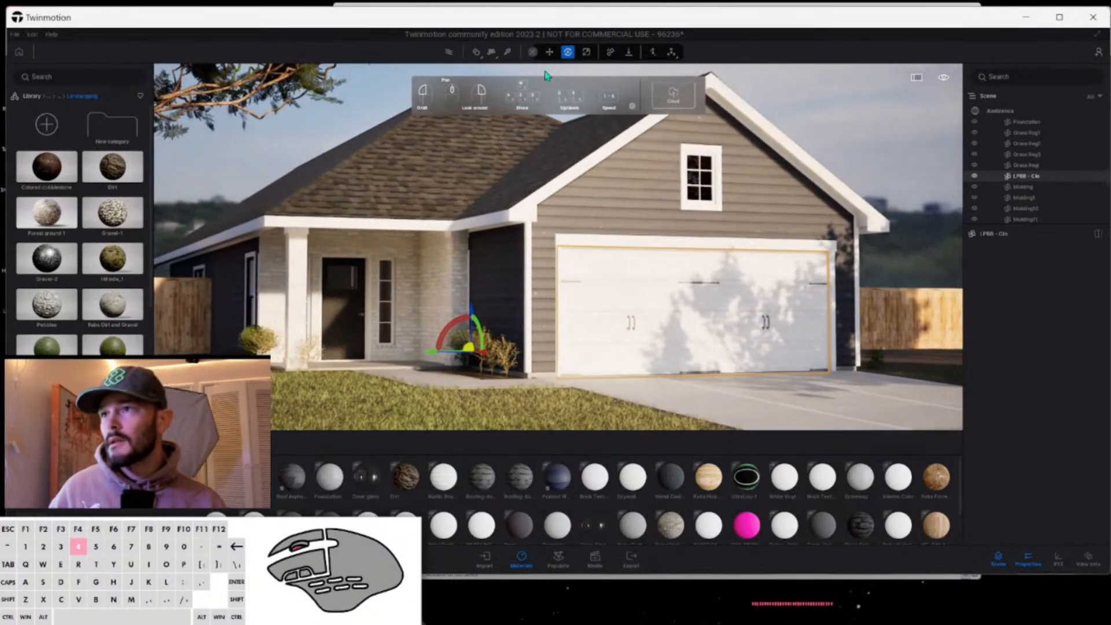
Open the exterior plants folder of the user library's TM models and browse its shrubs and flowers.
{"action": "left_click", "coordinate": [60, 99]}
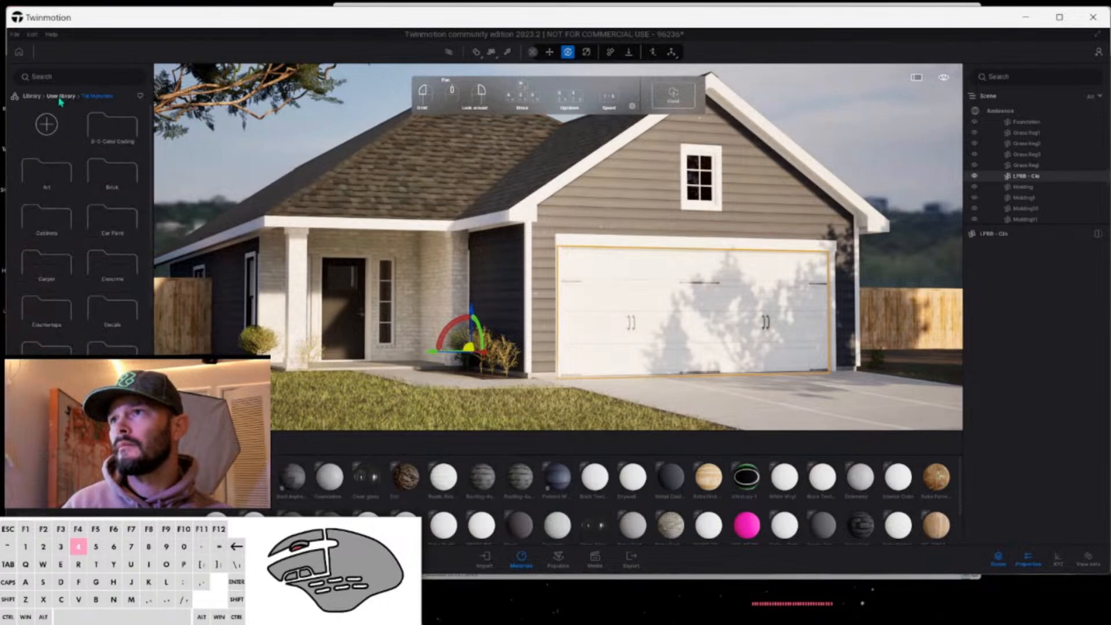
{"action": "left_click", "coordinate": [60, 97]}
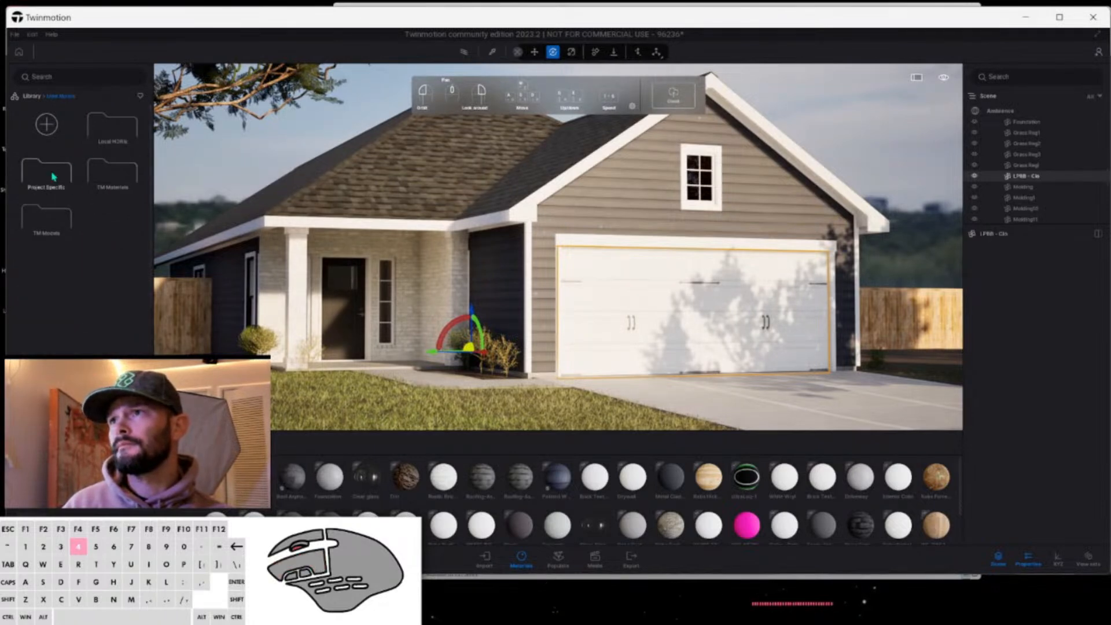
{"action": "left_click", "coordinate": [42, 233]}
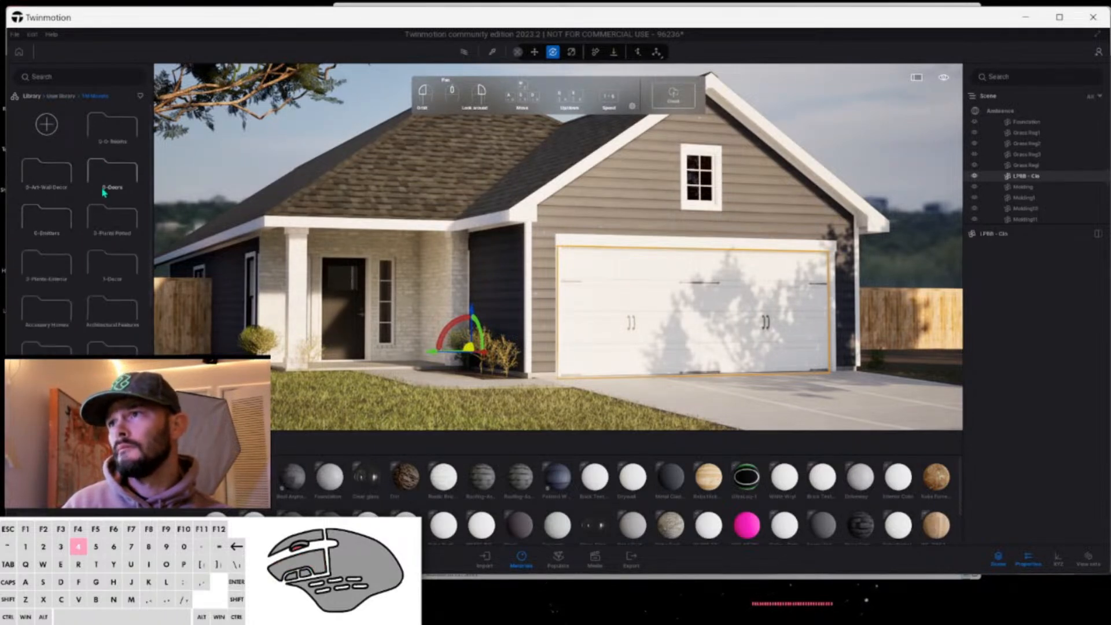
{"action": "scroll", "coordinate": [93, 255], "scroll_direction": "down", "scroll_amount": 1}
{"action": "left_click", "coordinate": [43, 248]}
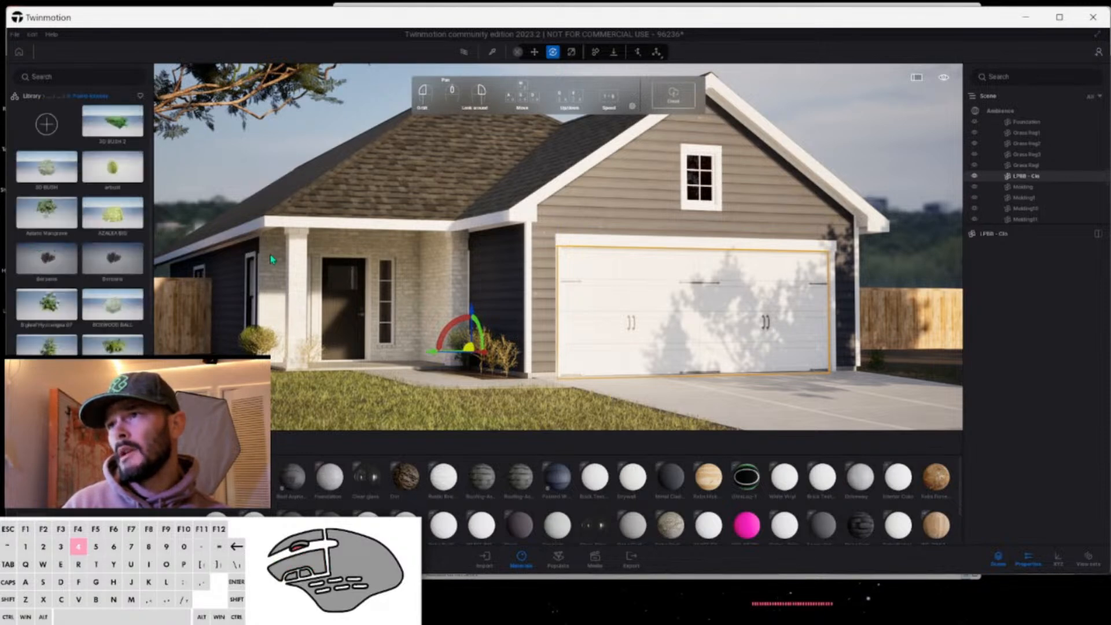
{"action": "scroll", "coordinate": [112, 201], "scroll_direction": "down", "scroll_amount": 3}
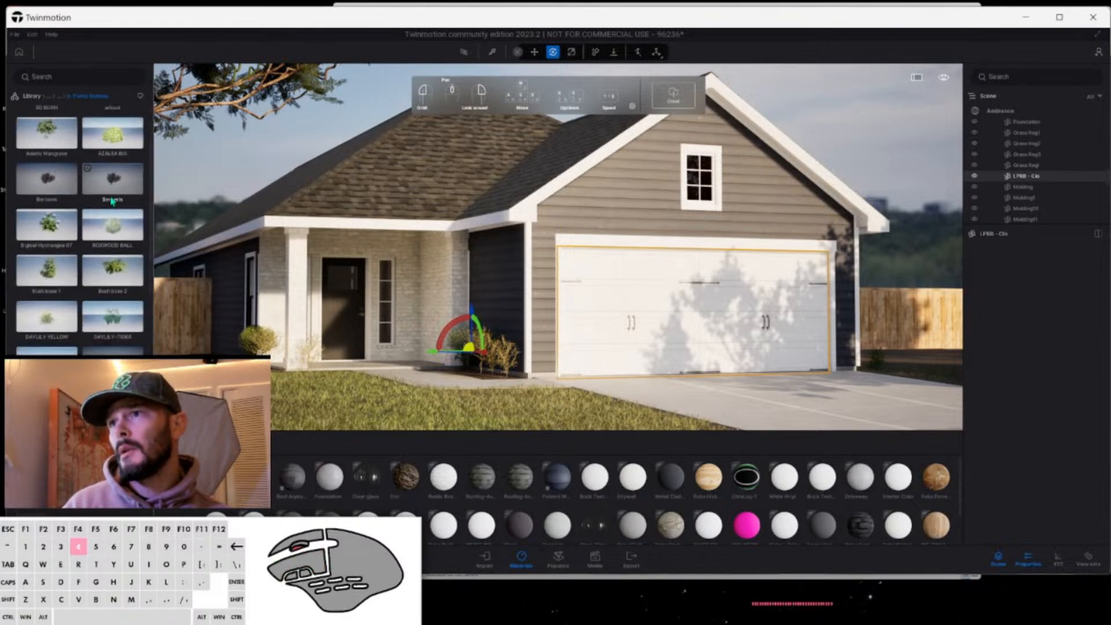
{"action": "scroll", "coordinate": [112, 200], "scroll_direction": "down", "scroll_amount": 1}
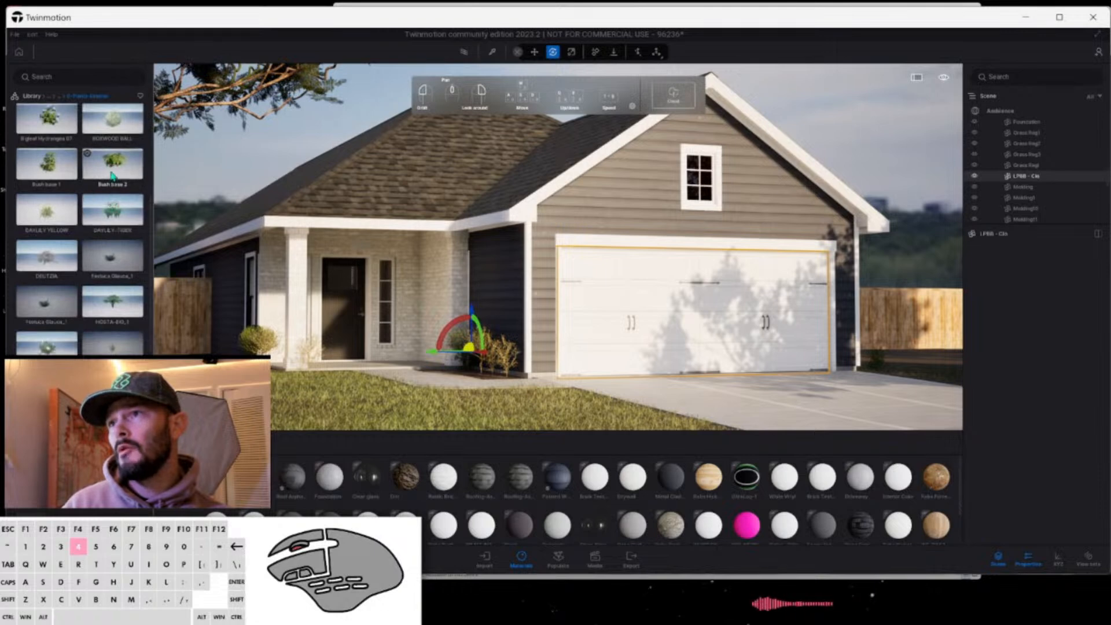
{"action": "scroll", "coordinate": [112, 176], "scroll_direction": "down", "scroll_amount": 2}
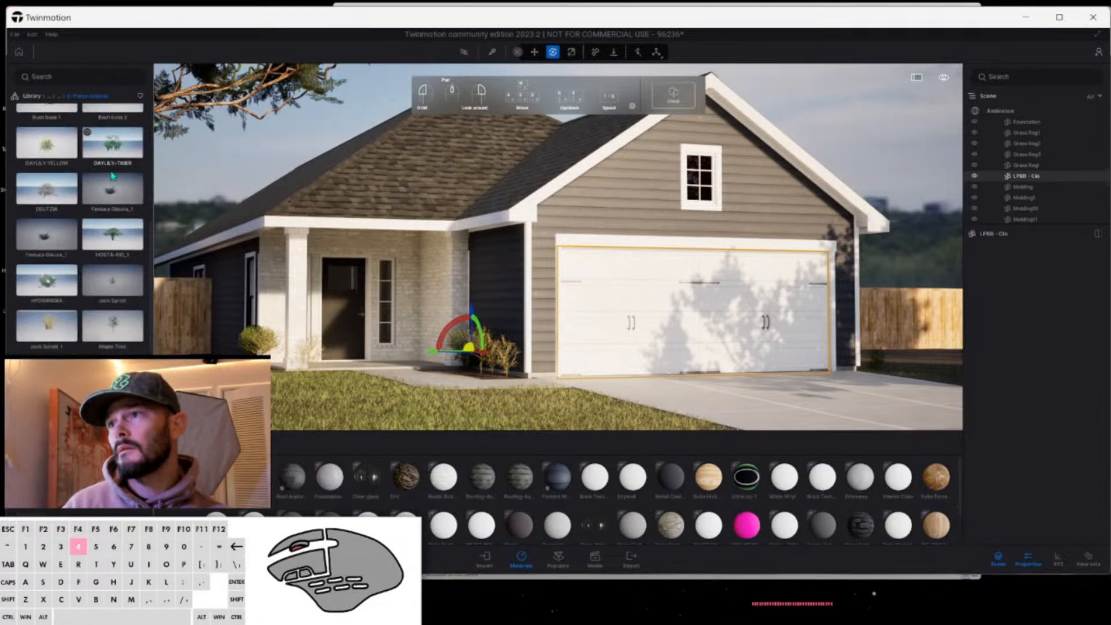
{"action": "scroll", "coordinate": [112, 176], "scroll_direction": "up", "scroll_amount": 10}
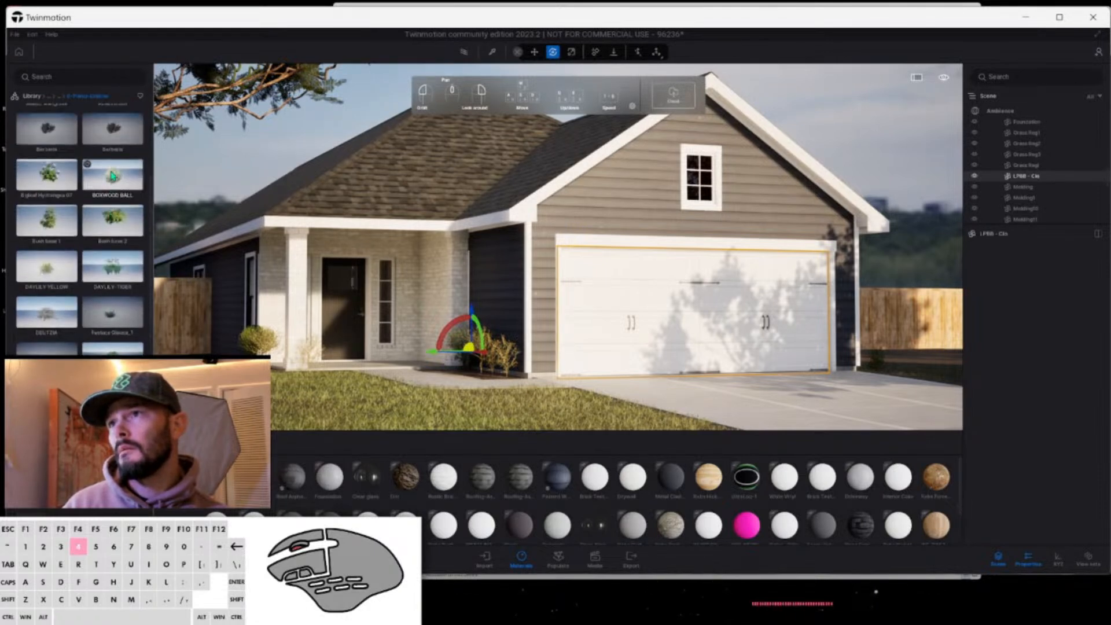
{"action": "scroll", "coordinate": [112, 176], "scroll_direction": "down", "scroll_amount": 3}
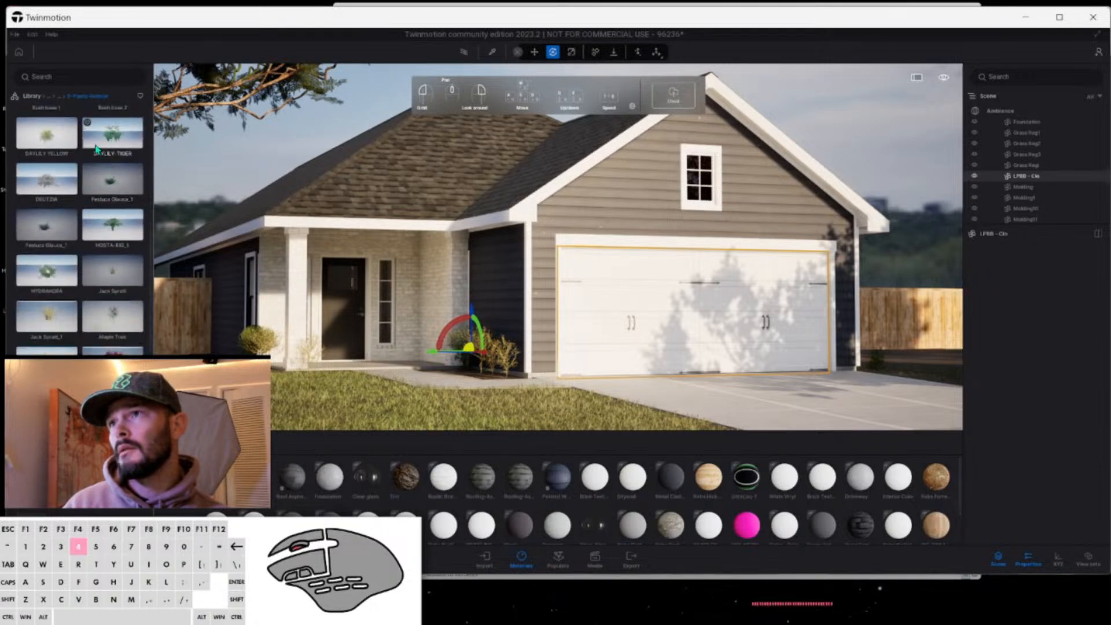
Return to the user library's TM models folder and look through its remaining model categories.
{"action": "left_click", "coordinate": [60, 98]}
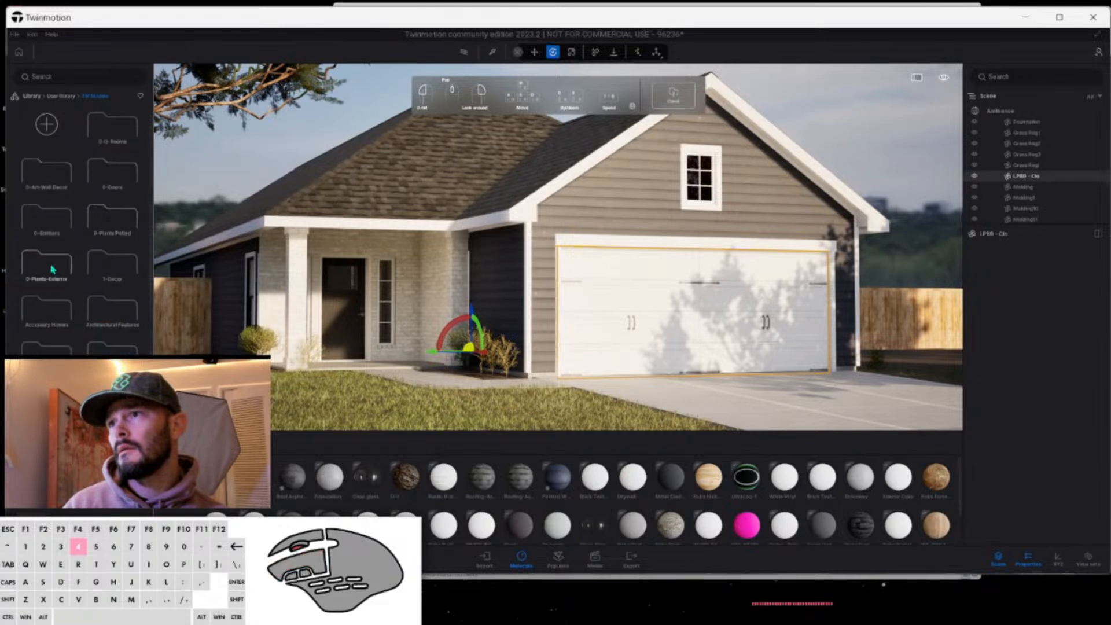
{"action": "scroll", "coordinate": [87, 287], "scroll_direction": "down", "scroll_amount": 2}
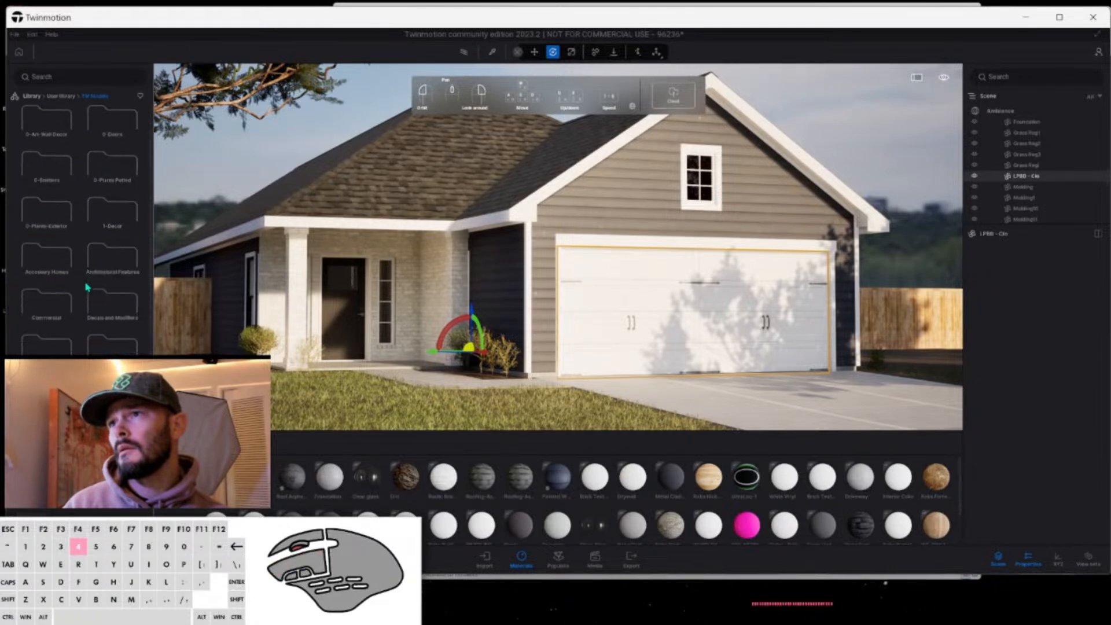
{"action": "scroll", "coordinate": [86, 287], "scroll_direction": "down", "scroll_amount": 3}
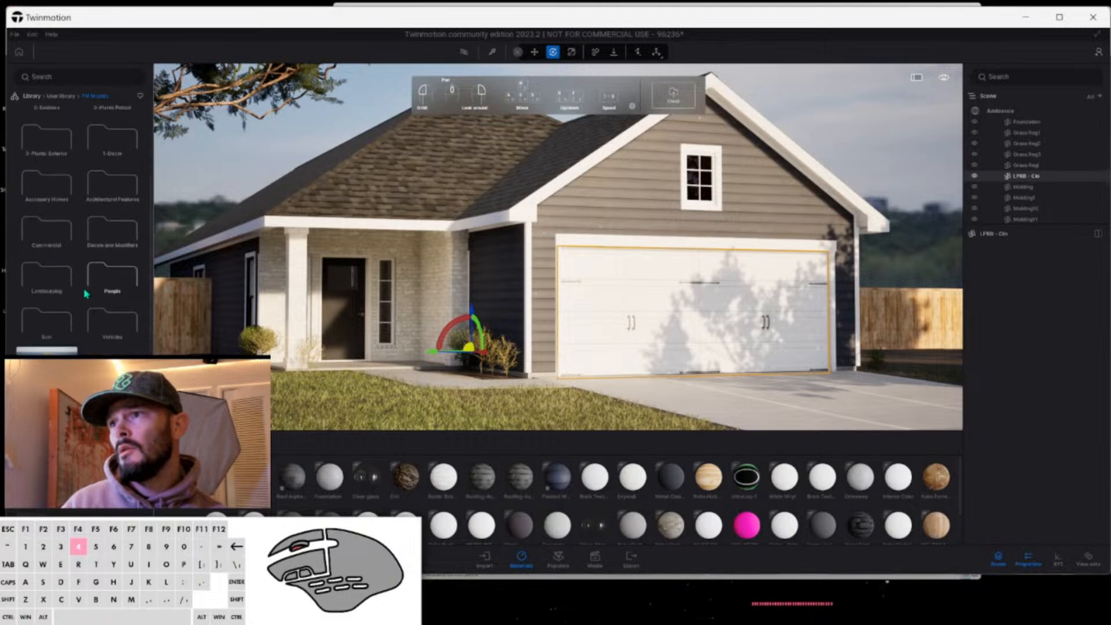
Place the Tall Bush from the user library on the ground beside the porch, in front of the wooden fence.
{"action": "left_click", "coordinate": [46, 352]}
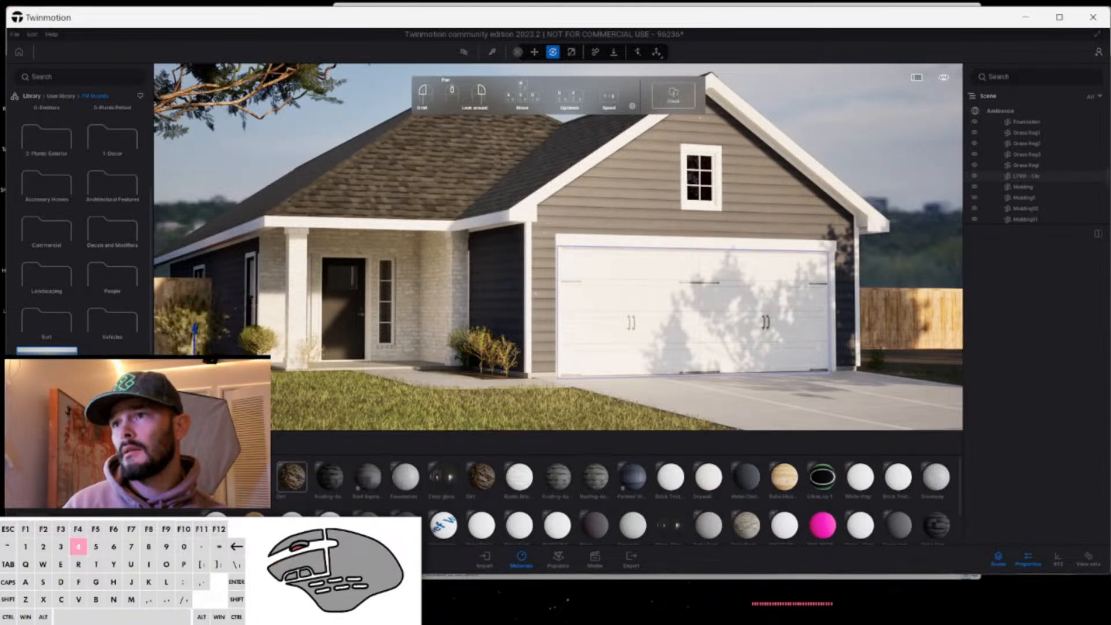
{"action": "left_click", "coordinate": [673, 201]}
{"action": "key", "text": "Delete"}
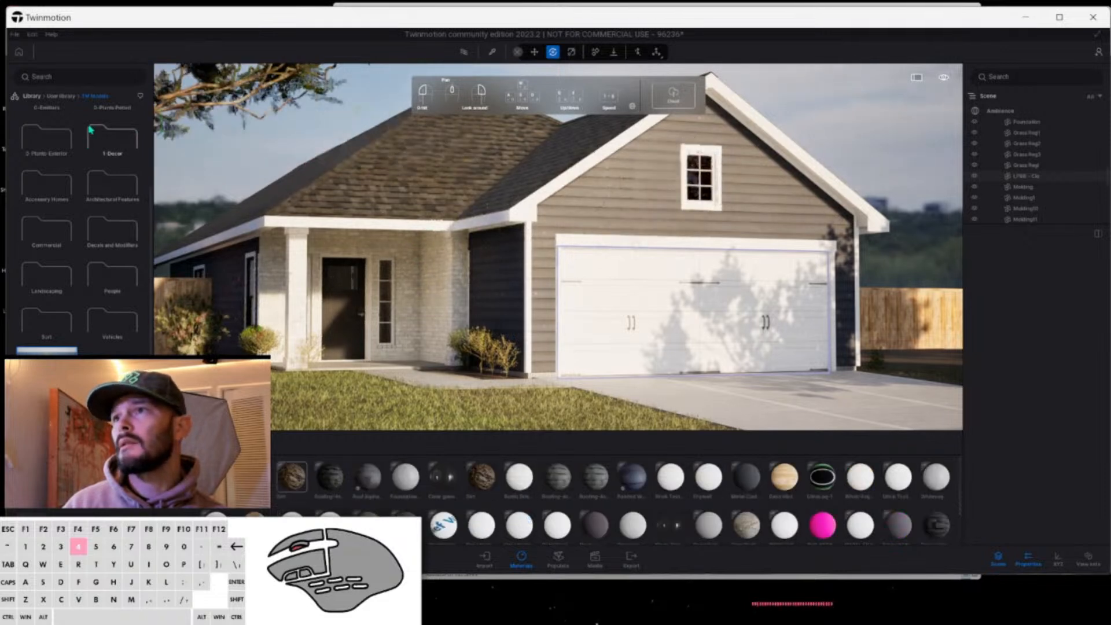
Browse the exterior plants folder of the user library for suitable shrubs.
{"action": "scroll", "coordinate": [65, 196], "scroll_direction": "up", "scroll_amount": 3}
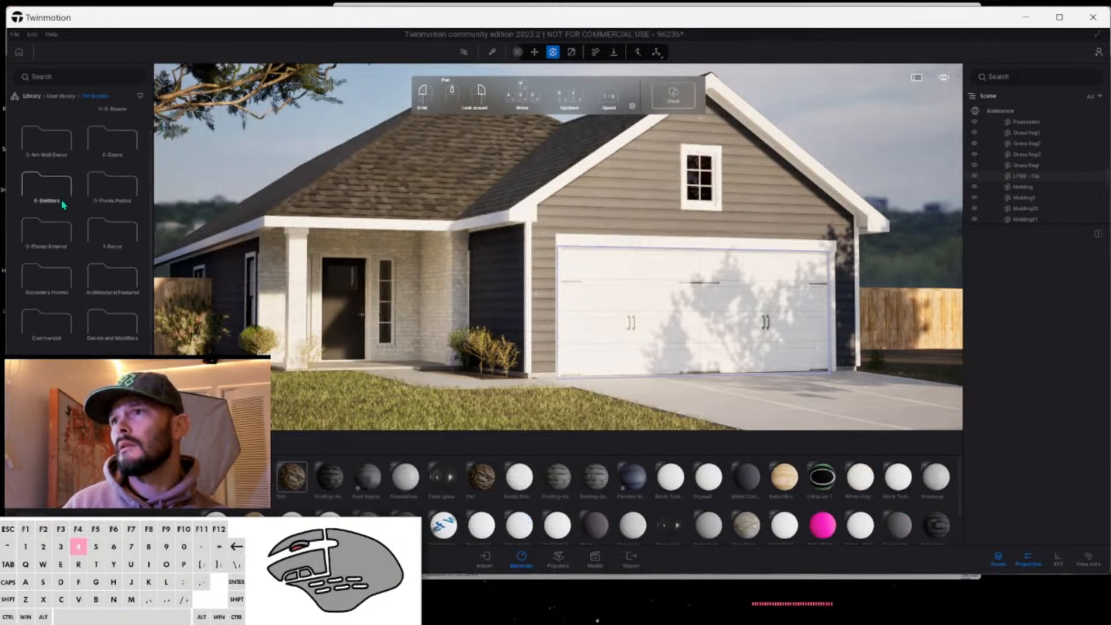
{"action": "double_click", "coordinate": [50, 268]}
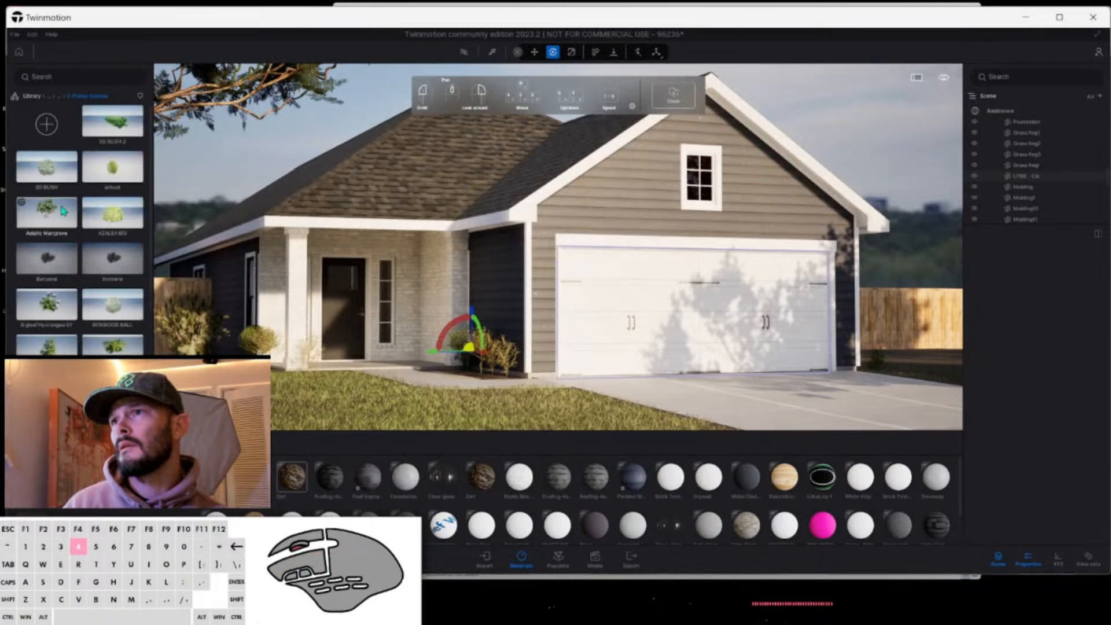
{"action": "scroll", "coordinate": [64, 211], "scroll_direction": "down", "scroll_amount": 2}
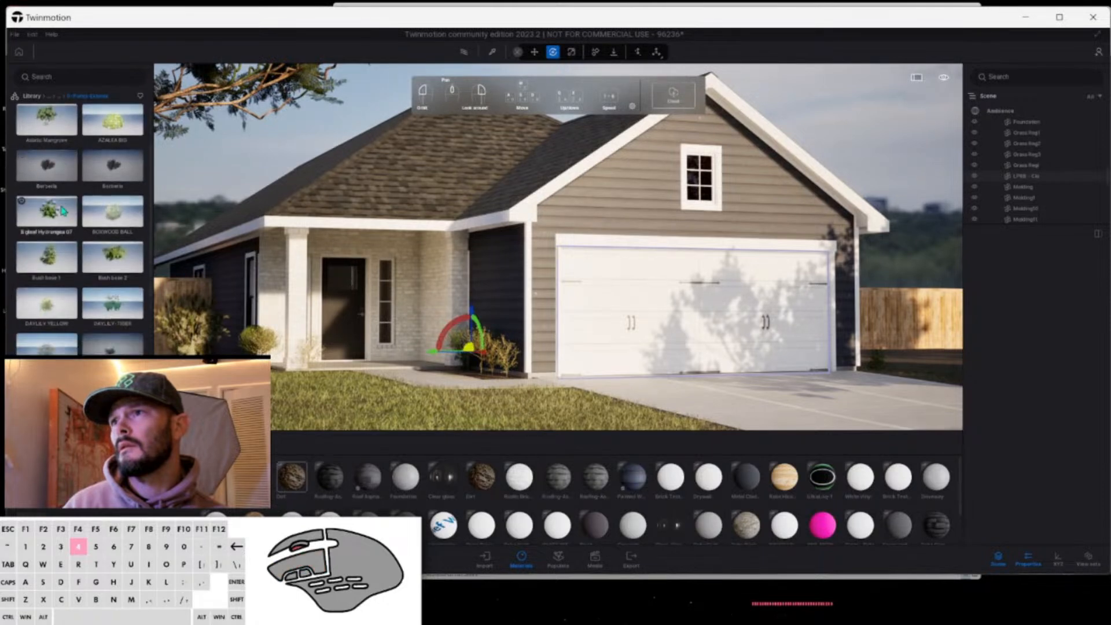
{"action": "left_click_drag", "start_coordinate": [115, 266], "coordinate": [95, 303]}
{"action": "scroll", "coordinate": [86, 302], "scroll_direction": "down", "scroll_amount": 2}
{"action": "scroll", "coordinate": [87, 301], "scroll_direction": "down", "scroll_amount": 3}
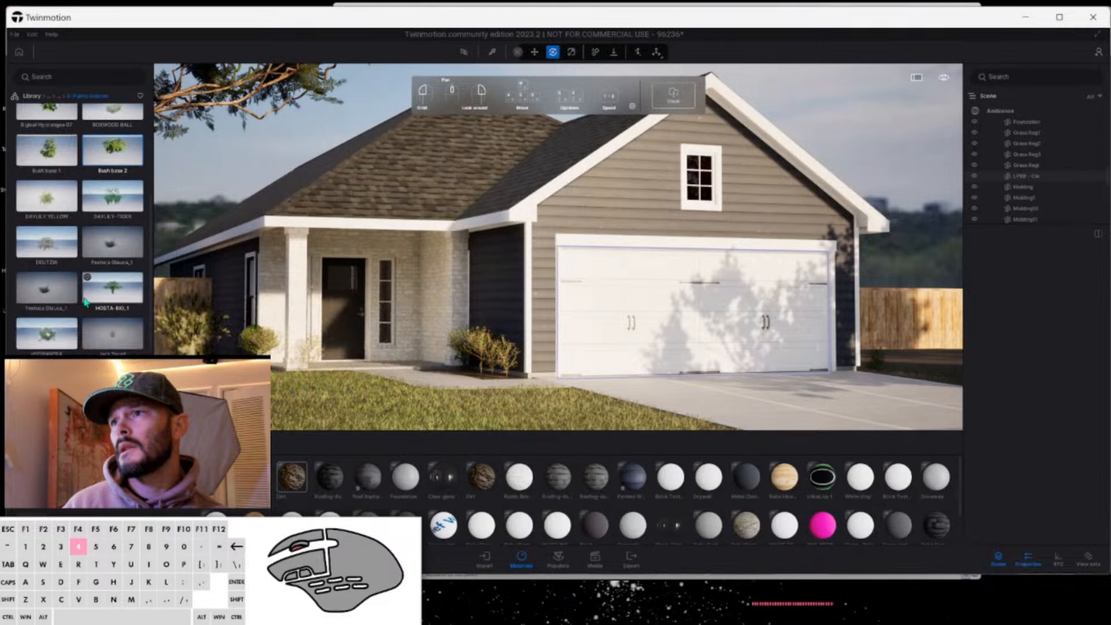
{"action": "scroll", "coordinate": [99, 331], "scroll_direction": "up", "scroll_amount": 5}
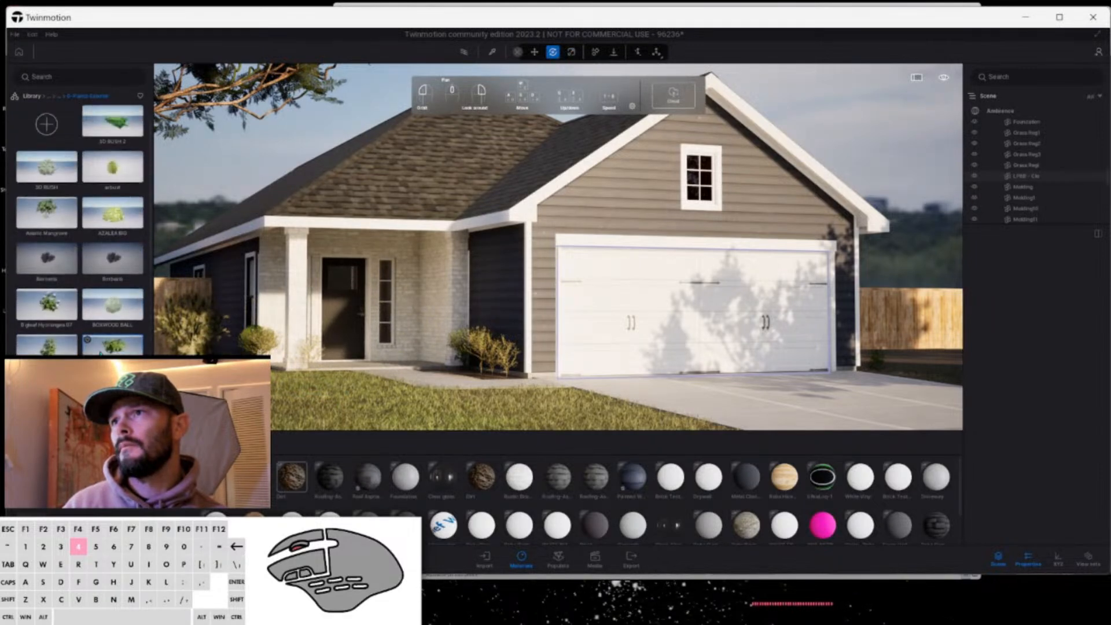
{"action": "scroll", "coordinate": [80, 231], "scroll_direction": "down", "scroll_amount": 6}
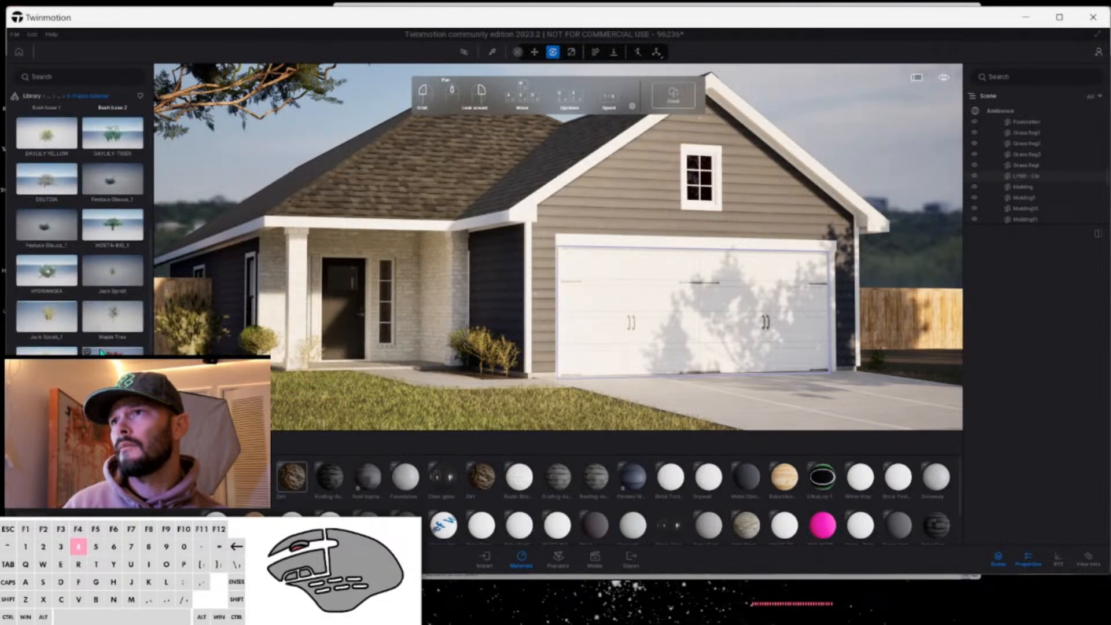
Open the user library's Landscaping folder and place Garden Feature 1 on the ground beside the garage's outer corner.
{"action": "left_click", "coordinate": [60, 99]}
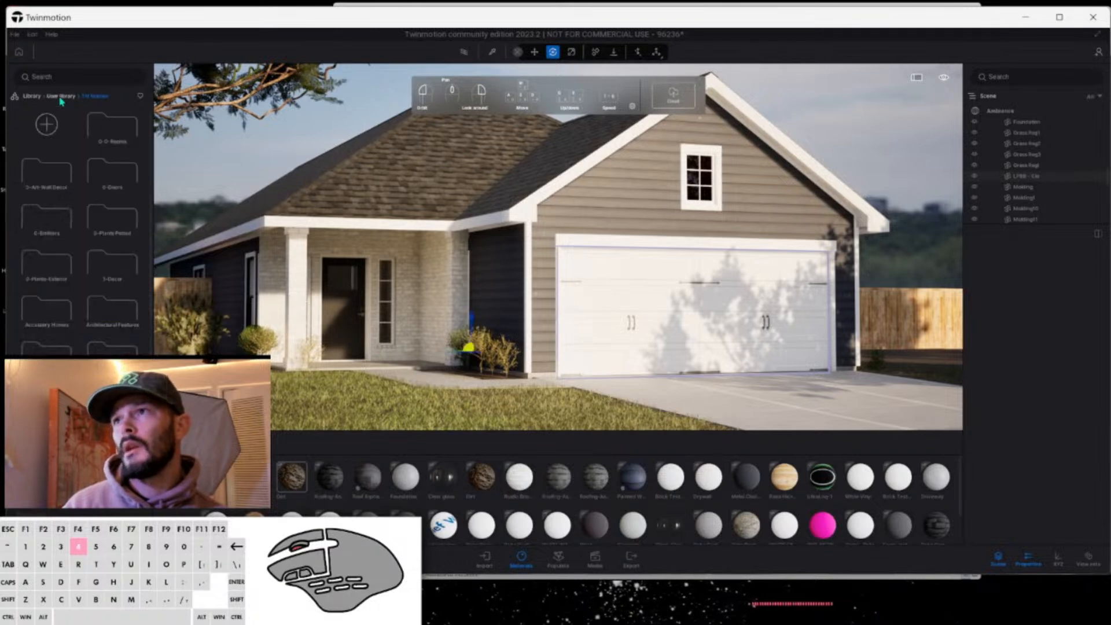
{"action": "scroll", "coordinate": [90, 236], "scroll_direction": "down", "scroll_amount": 3}
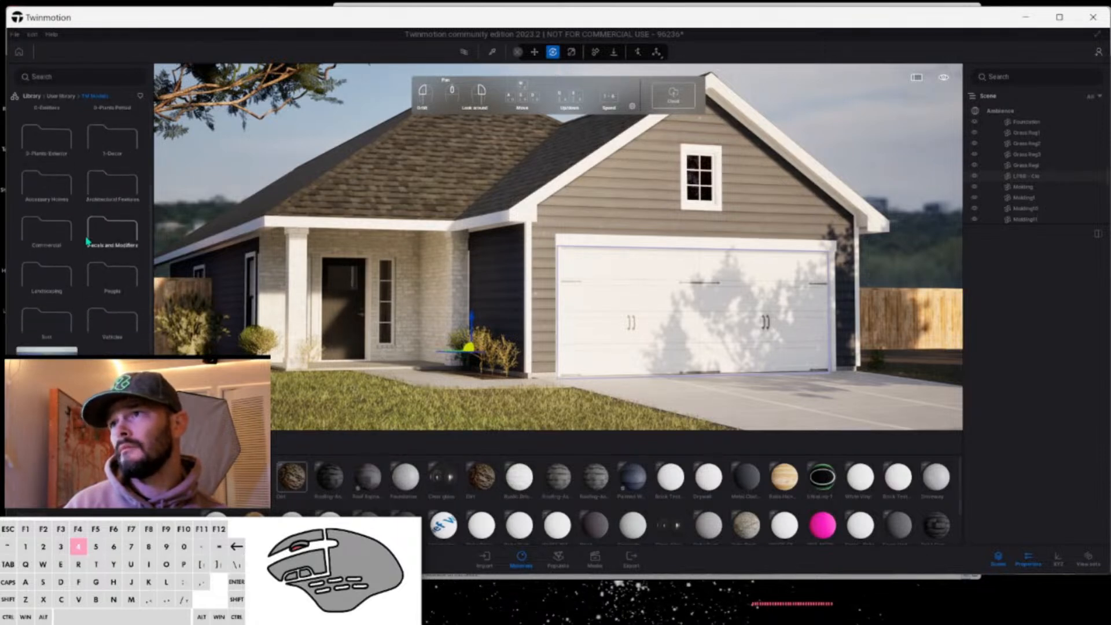
{"action": "left_click", "coordinate": [55, 272]}
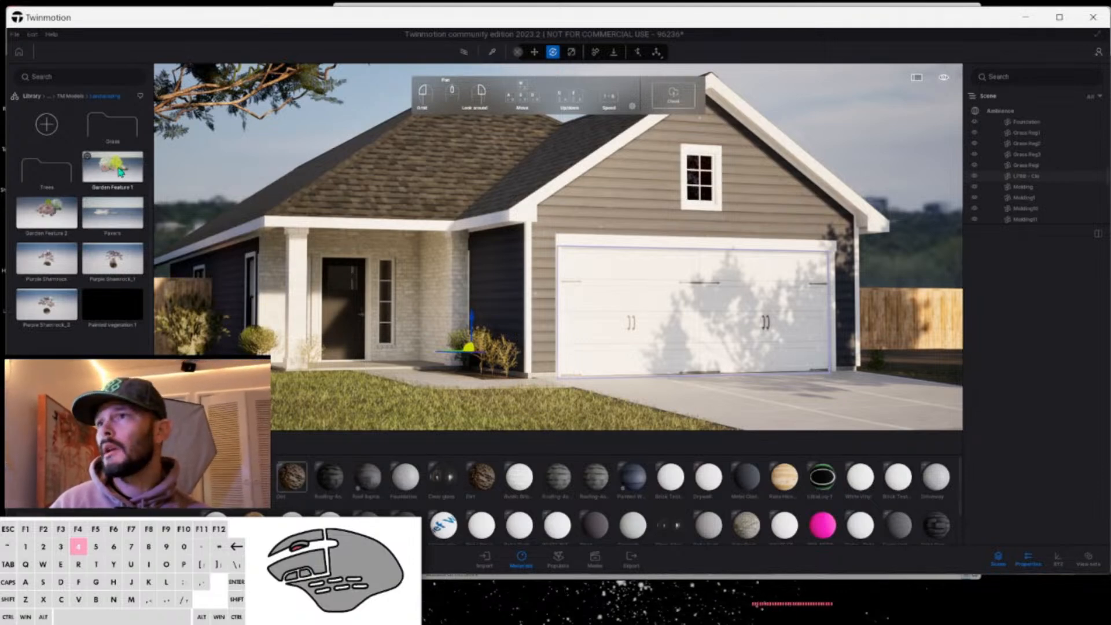
{"action": "left_click", "coordinate": [120, 172]}
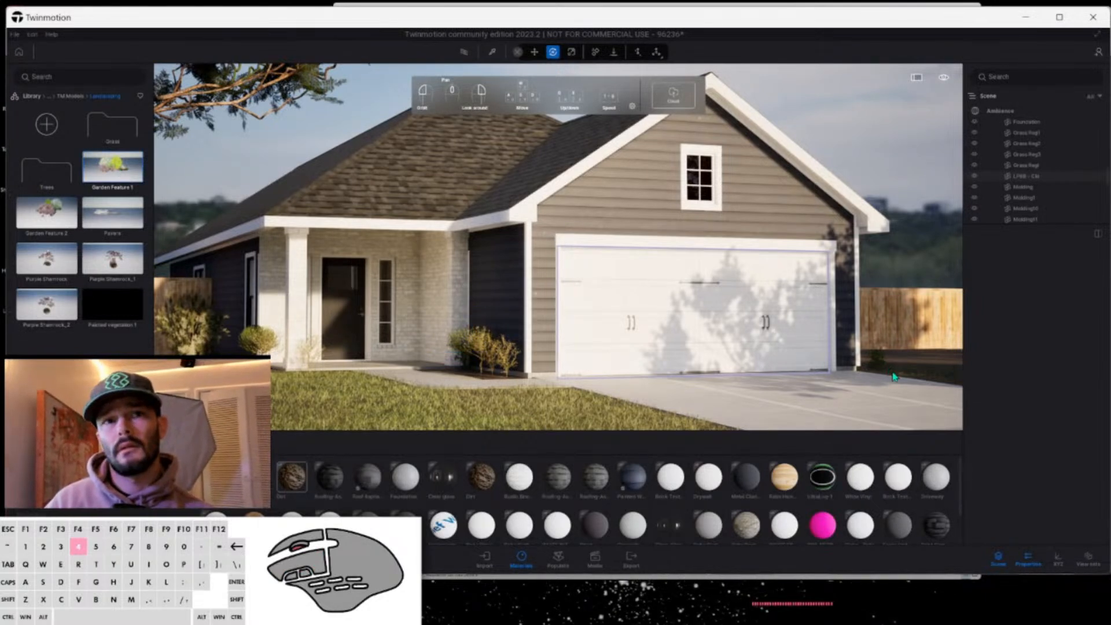
{"action": "left_click", "coordinate": [895, 375]}
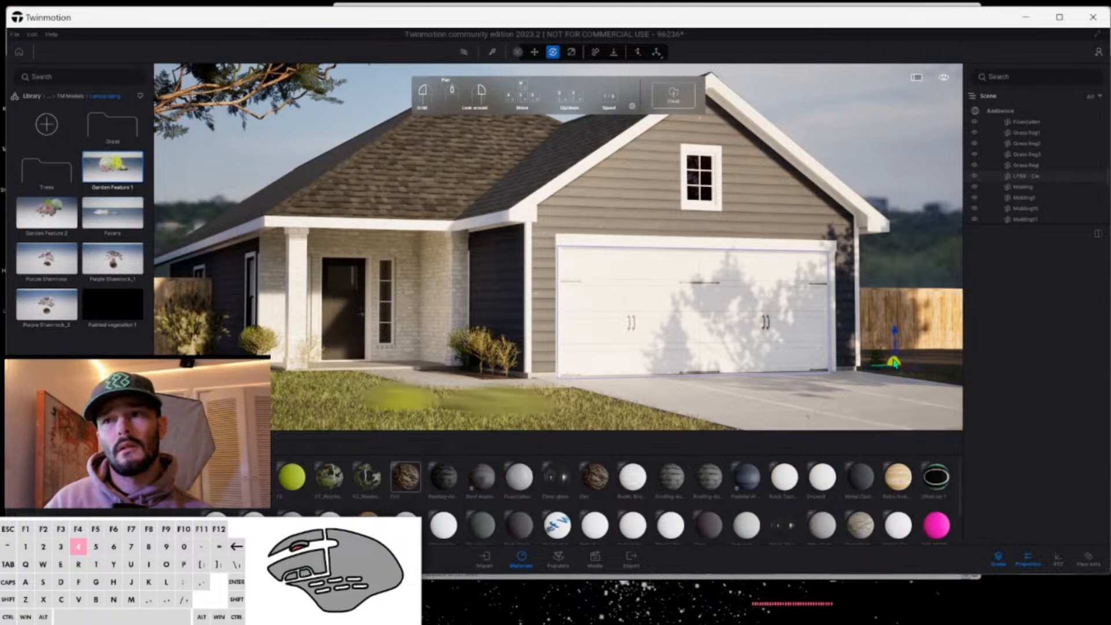
Select the whole Garden Feature 1 group in the scene and move it onto the ground beside the garage's outer corner.
{"action": "right_click_drag", "start_coordinate": [874, 375], "coordinate": [778, 342]}
{"action": "right_click_drag", "start_coordinate": [775, 293], "coordinate": [770, 294]}
{"action": "mouse_move", "coordinate": [670, 266]}
{"action": "right_mouse_down"}
{"action": "mouse_move", "coordinate": [496, 242]}
{"action": "mouse_move", "coordinate": [532, 285]}
{"action": "mouse_move", "coordinate": [613, 301]}
{"action": "mouse_move", "coordinate": [677, 280]}
{"action": "right_mouse_up"}
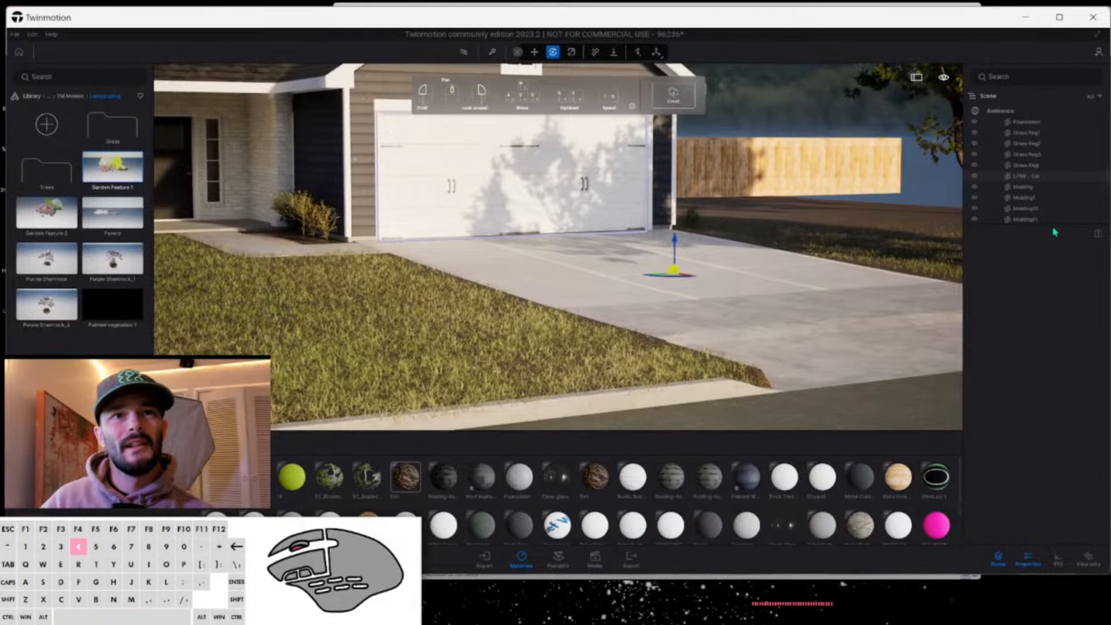
{"action": "scroll", "coordinate": [1054, 193], "scroll_direction": "down", "scroll_amount": 10}
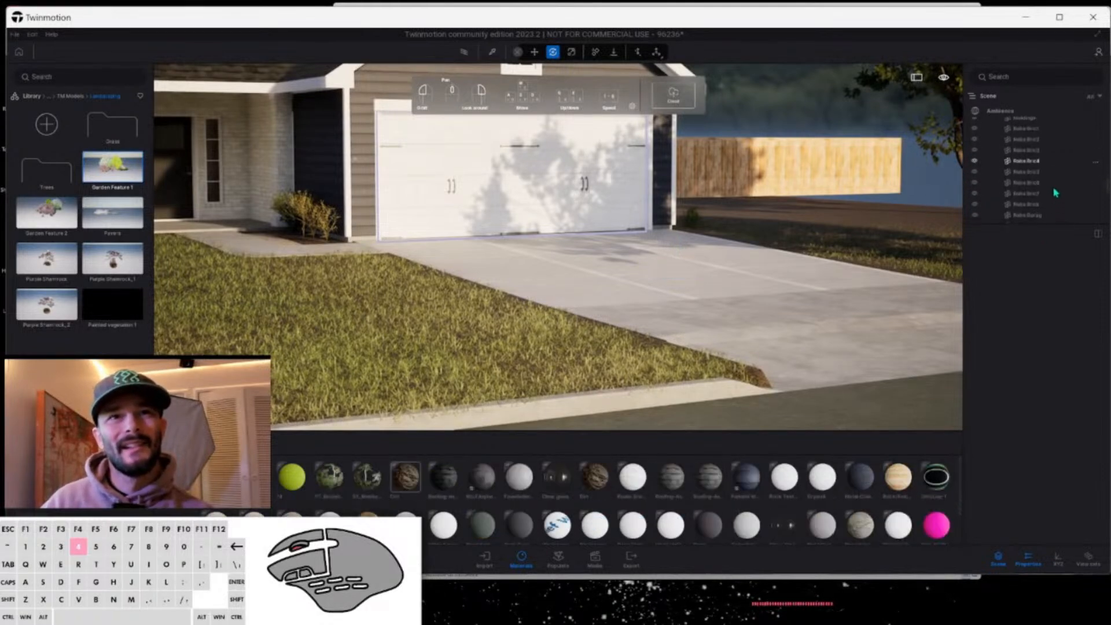
{"action": "left_click", "coordinate": [1035, 219]}
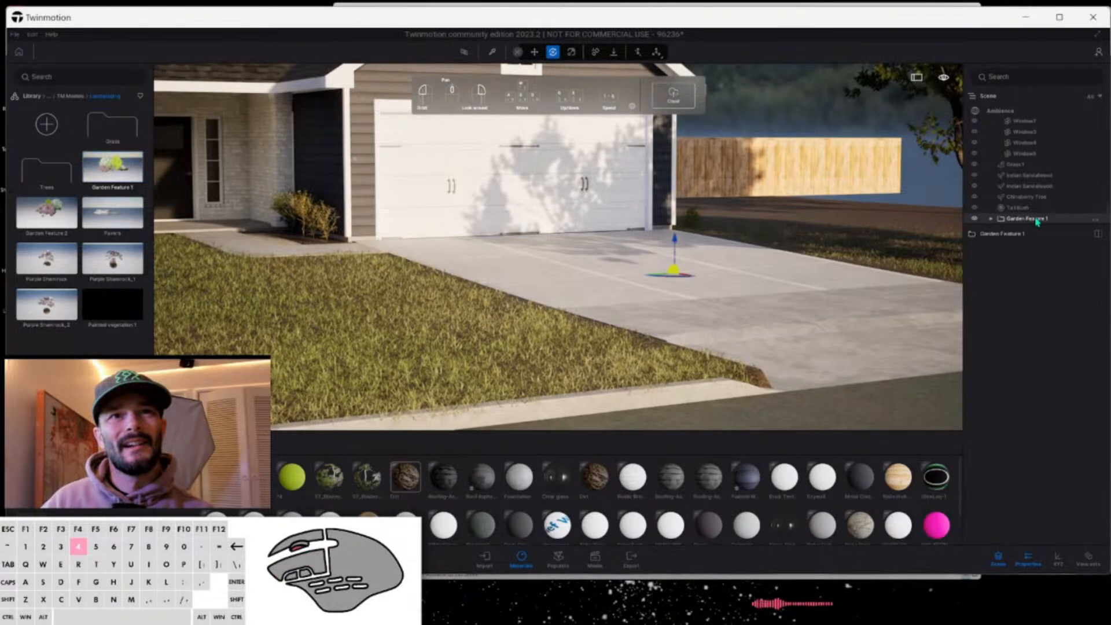
{"action": "right_click", "coordinate": [655, 263]}
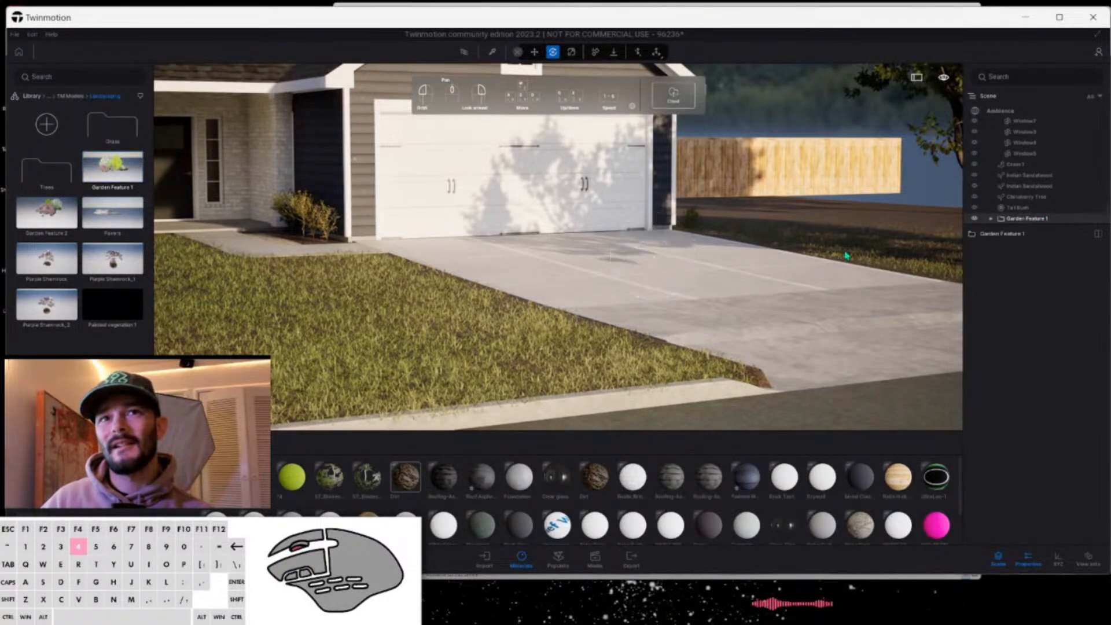
{"action": "left_click", "coordinate": [694, 257], "text": "shift"}
{"action": "right_click_drag", "start_coordinate": [709, 255], "coordinate": [771, 259]}
{"action": "middle_click_drag", "start_coordinate": [771, 260], "coordinate": [616, 283]}
{"action": "right_click_drag", "start_coordinate": [616, 282], "coordinate": [727, 256]}
{"action": "left_click_drag", "start_coordinate": [727, 257], "coordinate": [736, 265], "text": "shift"}
{"action": "mouse_move", "coordinate": [736, 265]}
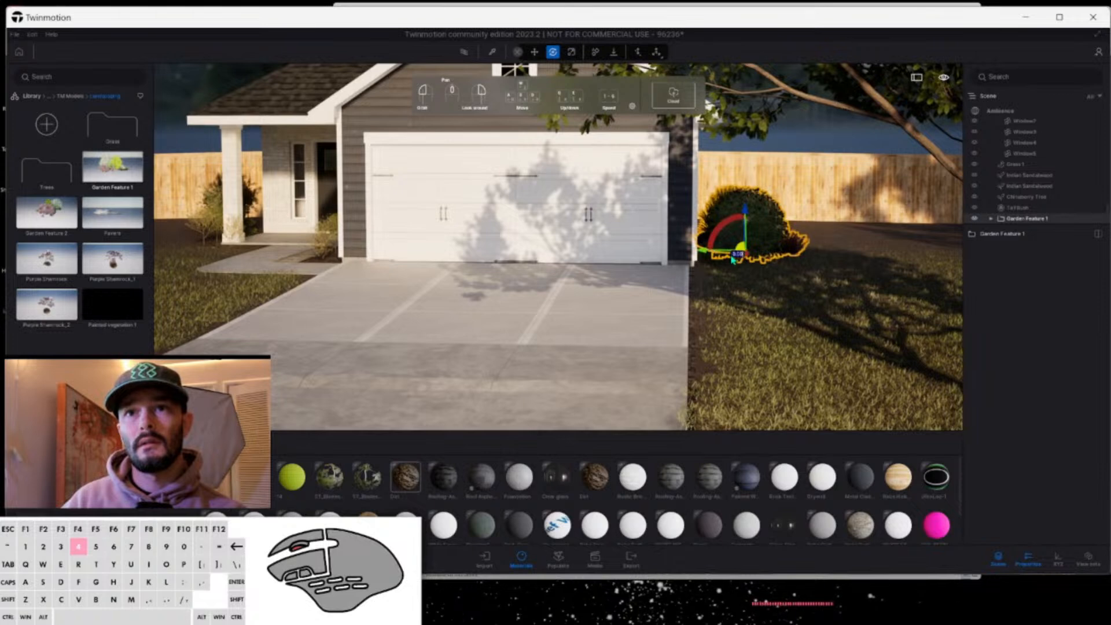
Rotate the Garden Feature 1 group and shift it close against the garage's side wall.
{"action": "left_click_drag", "start_coordinate": [733, 259], "coordinate": [743, 263]}
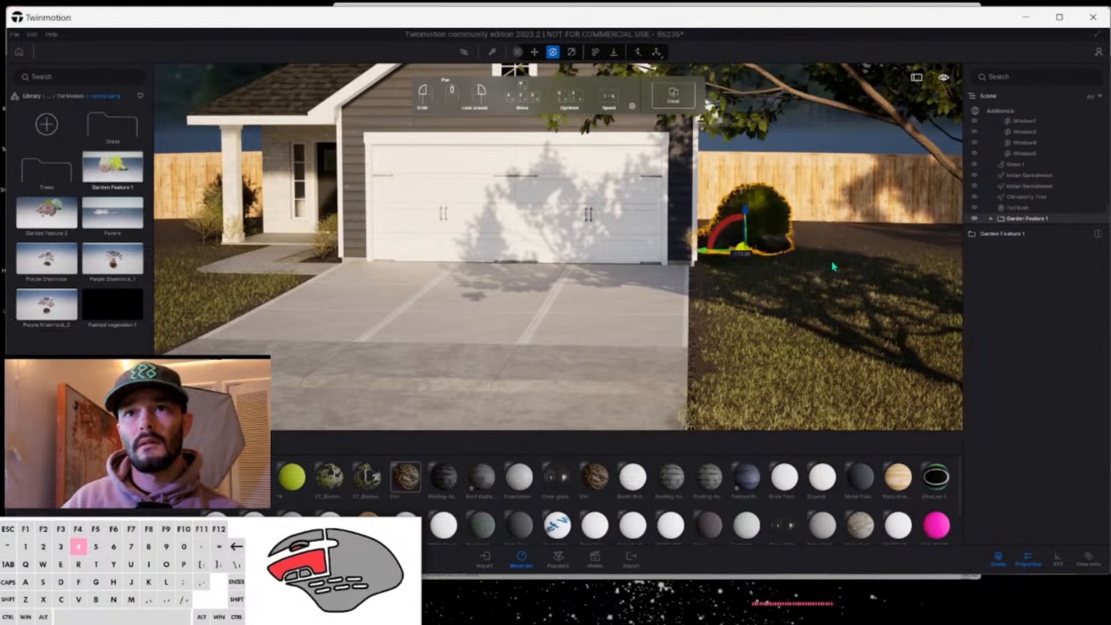
{"action": "left_click_drag", "start_coordinate": [830, 268], "coordinate": [818, 269]}
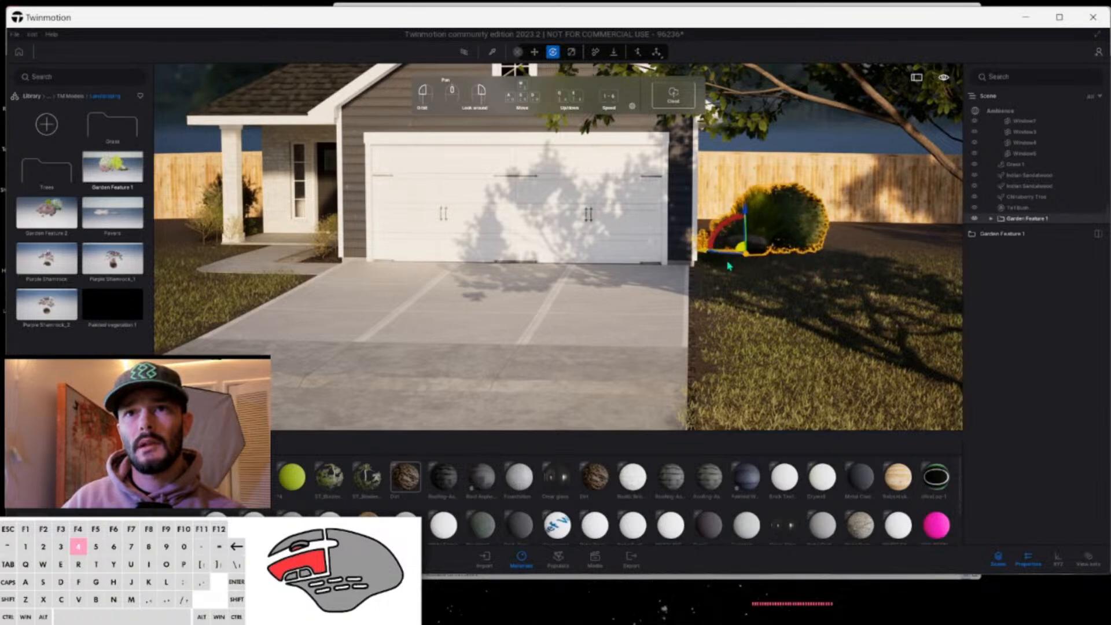
{"action": "left_click_drag", "start_coordinate": [728, 270], "coordinate": [706, 266], "text": "shift"}
{"action": "left_click", "coordinate": [791, 310]}
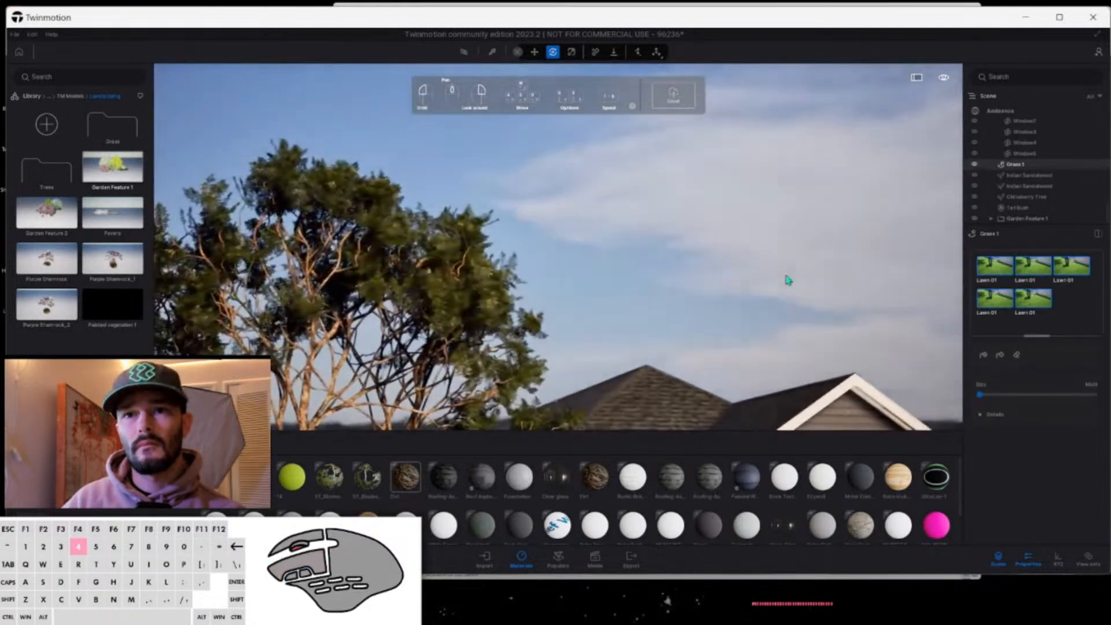
{"action": "left_click", "coordinate": [788, 280]}
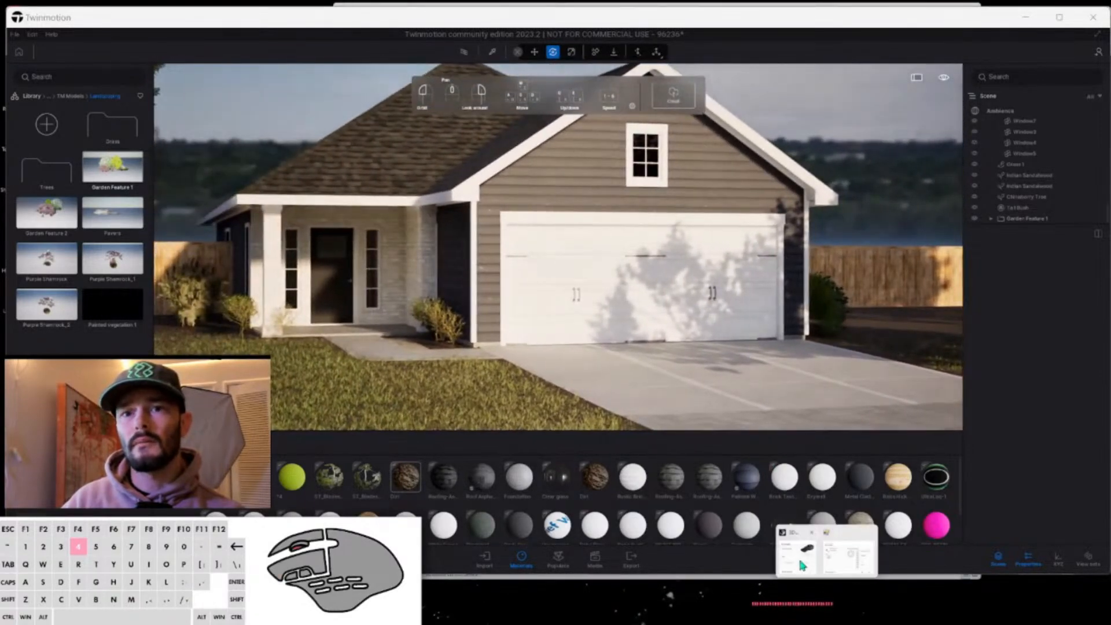
Review the SpaceMouse button assignments and advanced navigation settings for Twinmotion in the 3Dconnexion settings.
{"action": "left_click", "coordinate": [802, 565]}
{"action": "left_click", "coordinate": [484, 323]}
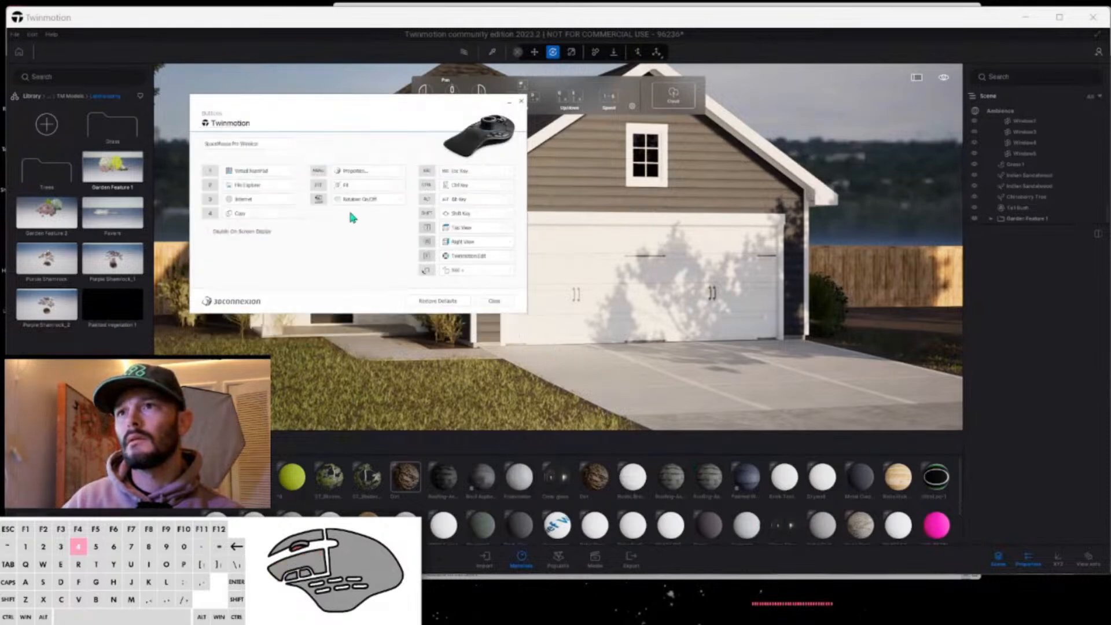
{"action": "left_click", "coordinate": [493, 303]}
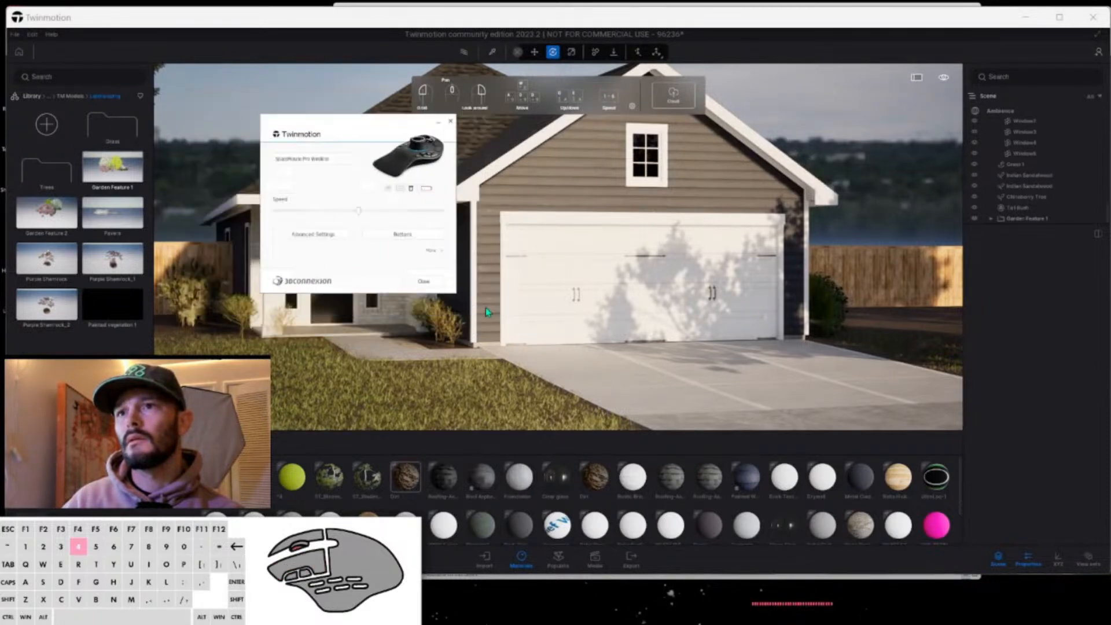
{"action": "left_click", "coordinate": [308, 234]}
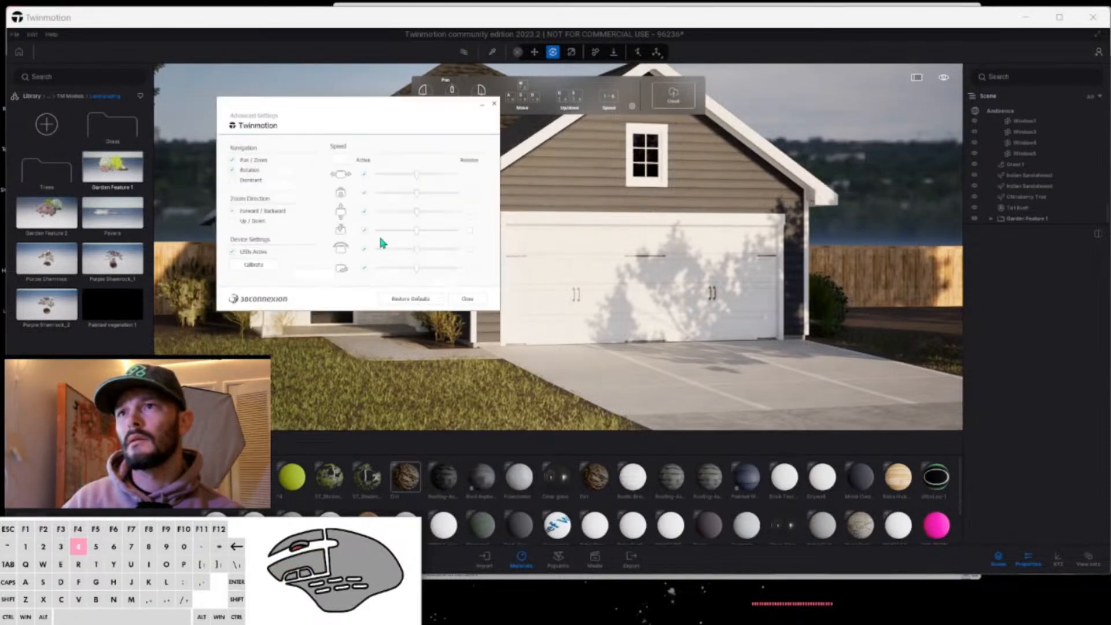
Shift the Tall Bush in front of the fence slightly closer to the porch.
{"action": "left_click", "coordinate": [663, 283]}
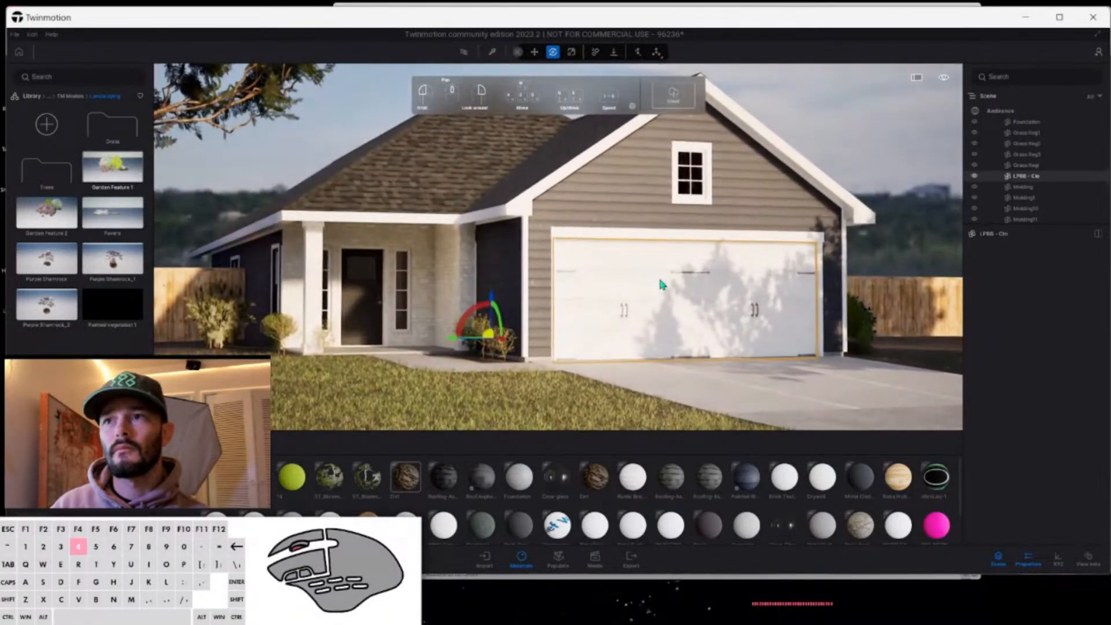
{"action": "left_click", "coordinate": [224, 328]}
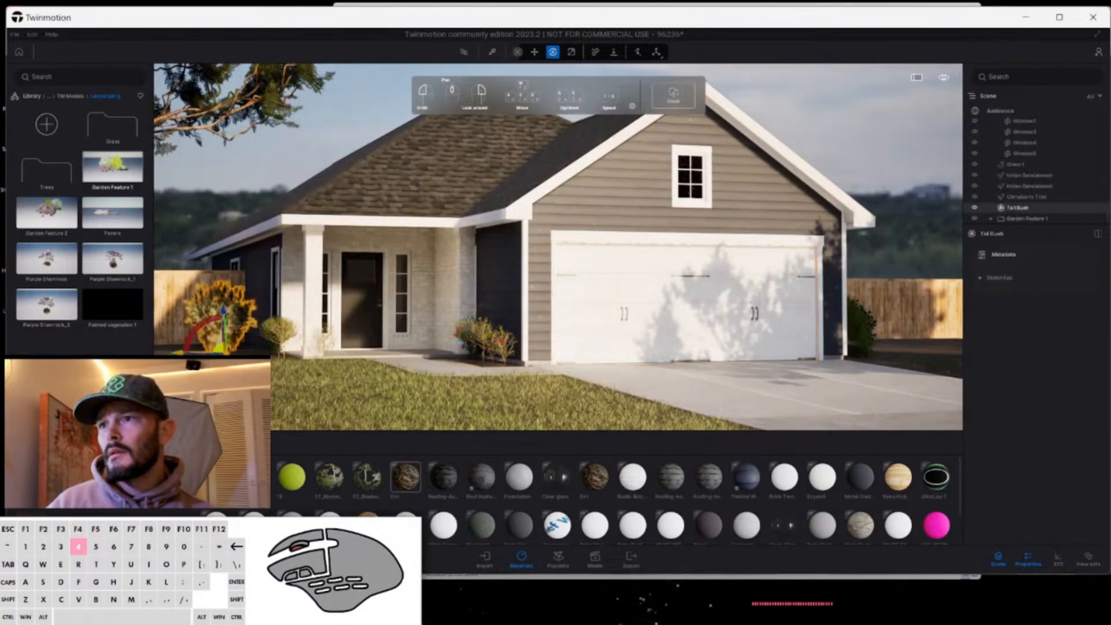
{"action": "left_click_drag", "start_coordinate": [208, 351], "coordinate": [219, 352]}
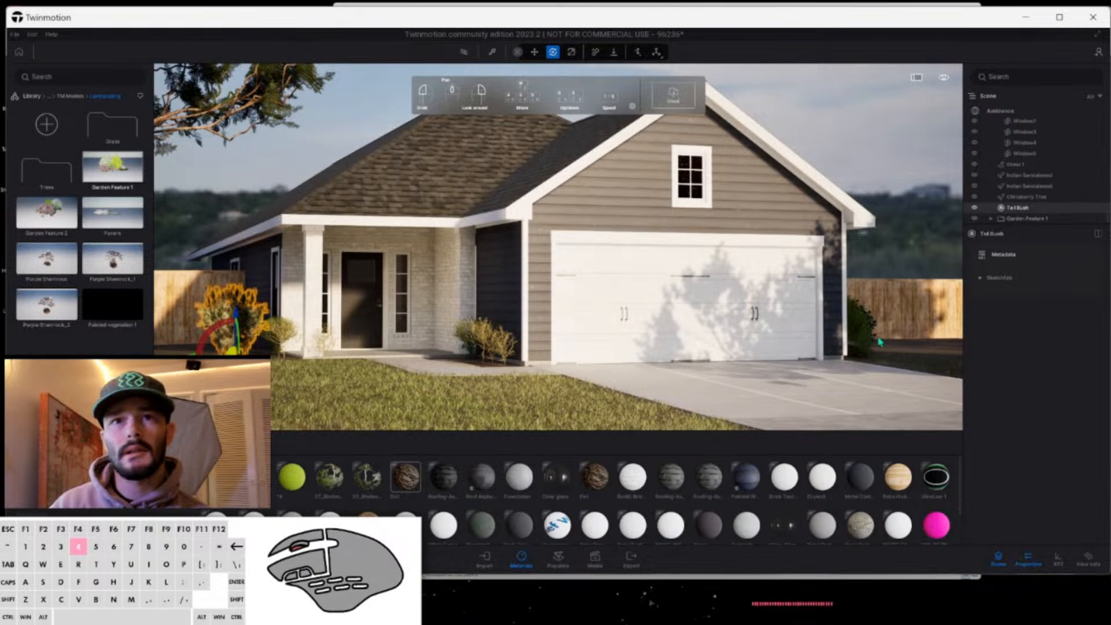
Add Garden Feature 2 from the Landscaping folder on the ground beside the garage.
{"action": "left_click", "coordinate": [107, 178]}
{"action": "left_click", "coordinate": [62, 219]}
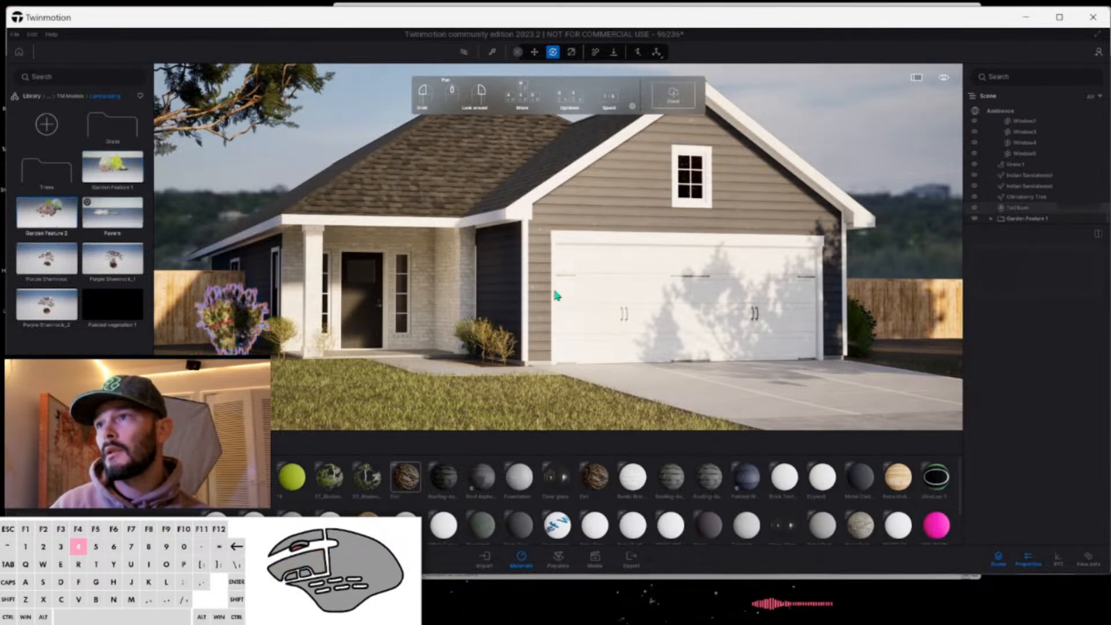
{"action": "left_click", "coordinate": [913, 357]}
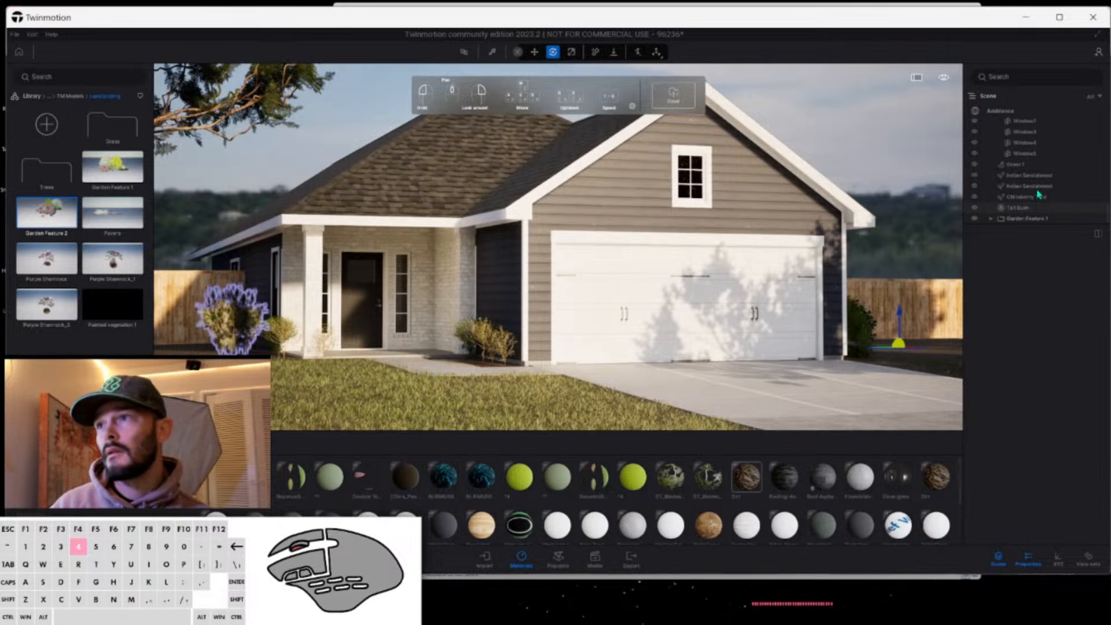
Move the whole Garden Feature 2 group next to the garage-side bush and rotate it about its vertical axis.
{"action": "left_click", "coordinate": [1023, 218]}
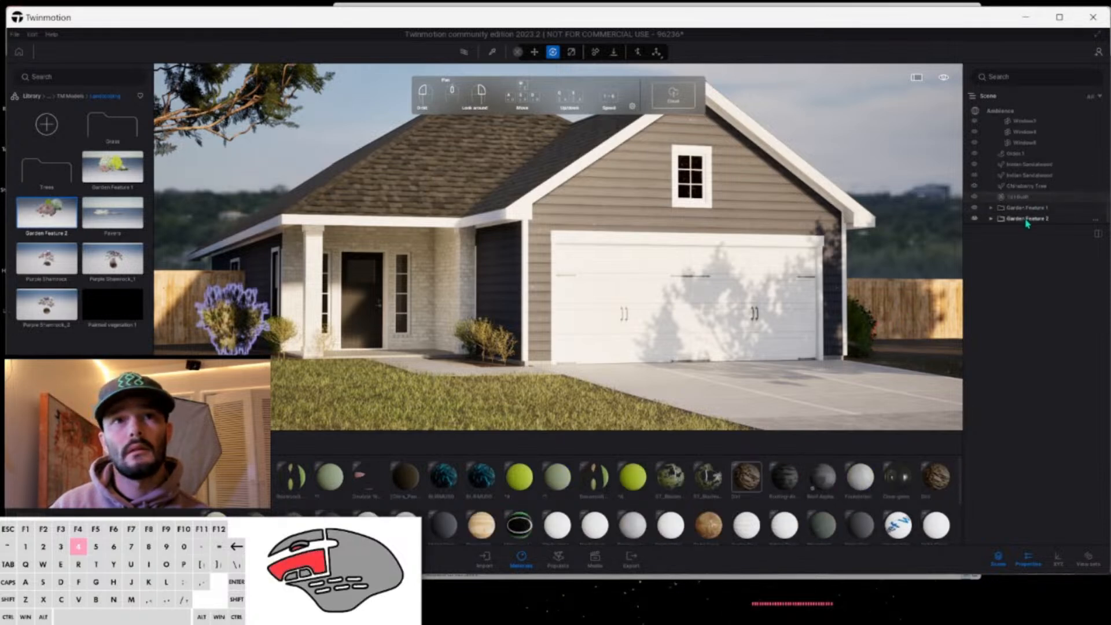
{"action": "right_click", "coordinate": [793, 269]}
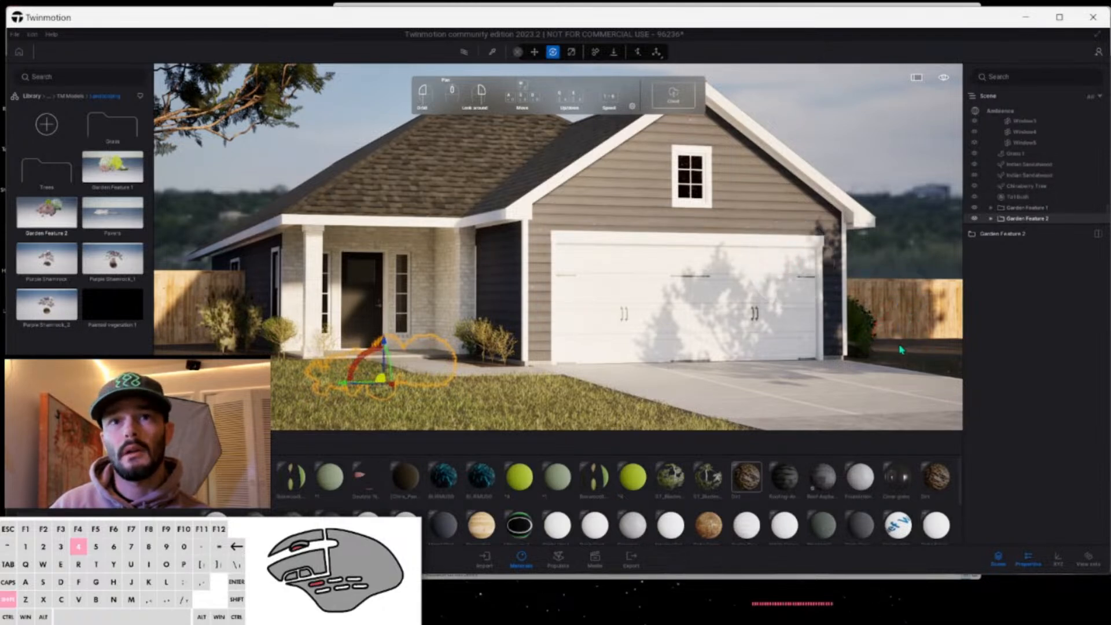
{"action": "left_click", "coordinate": [900, 350], "text": "shift"}
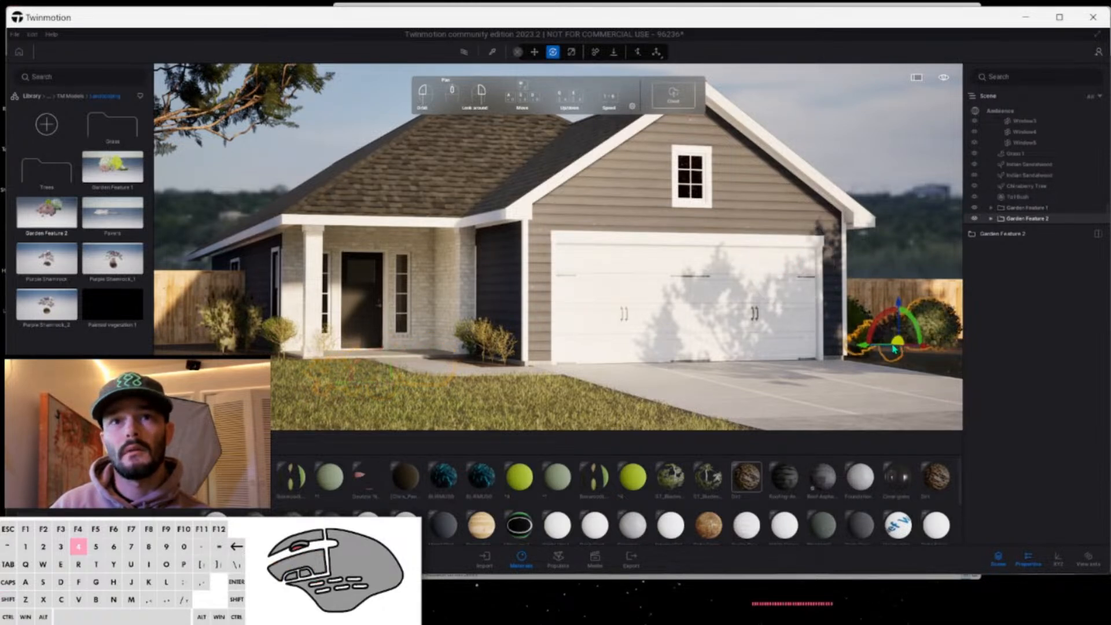
{"action": "left_click", "coordinate": [893, 349]}
{"action": "left_click_drag", "start_coordinate": [891, 350], "coordinate": [1036, 349]}
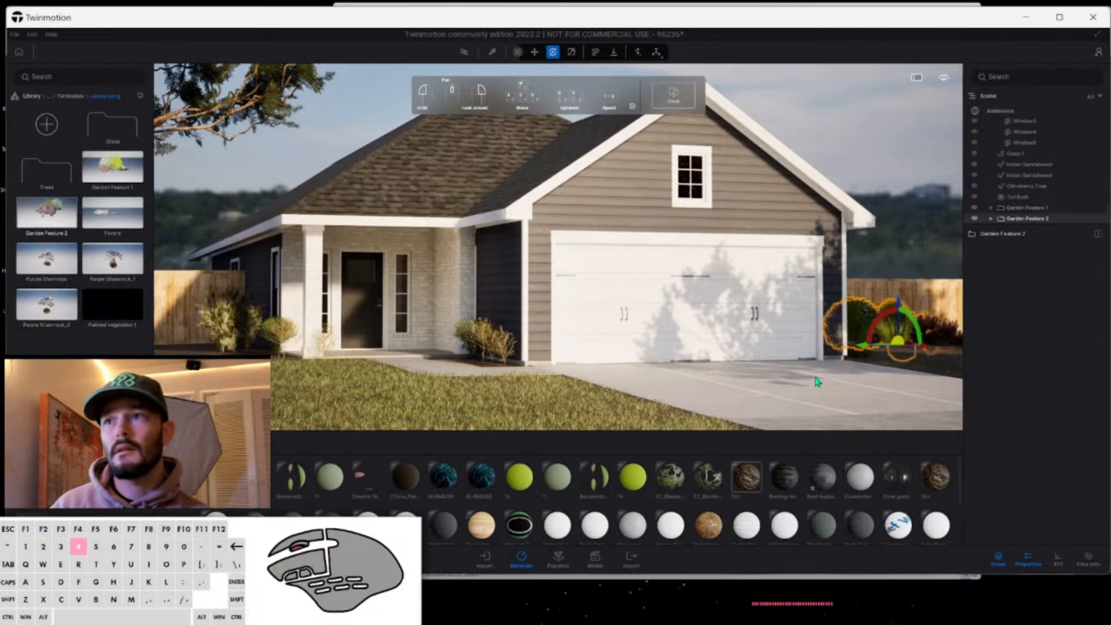
{"action": "left_click", "coordinate": [801, 396]}
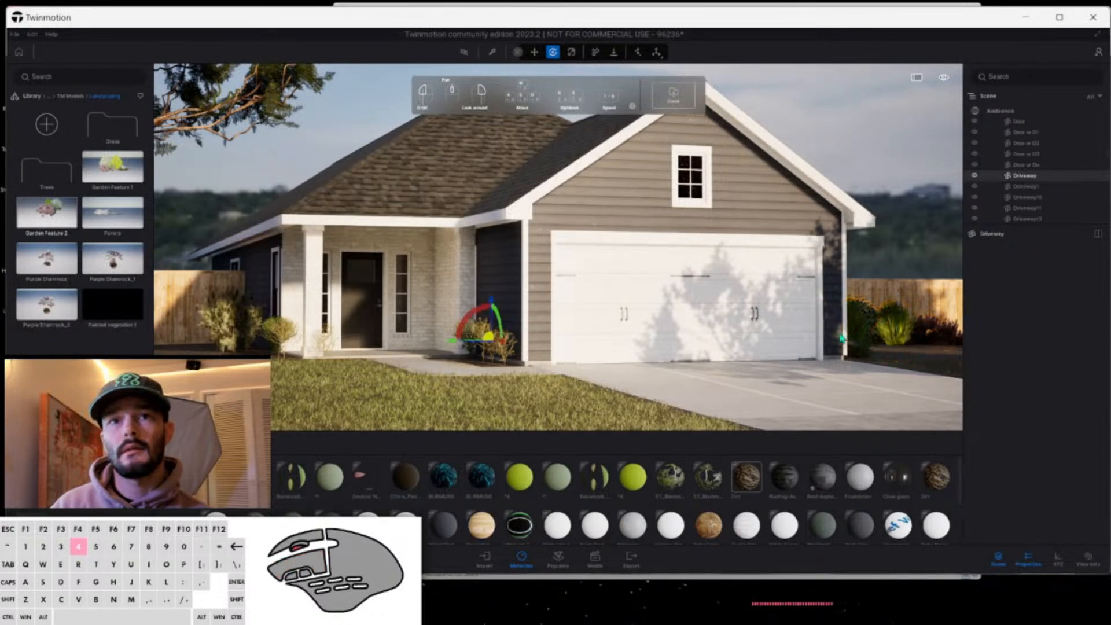
Slightly rotate the shrub in the Garden Feature 2 group beside the garage and deselect it.
{"action": "left_click", "coordinate": [892, 340]}
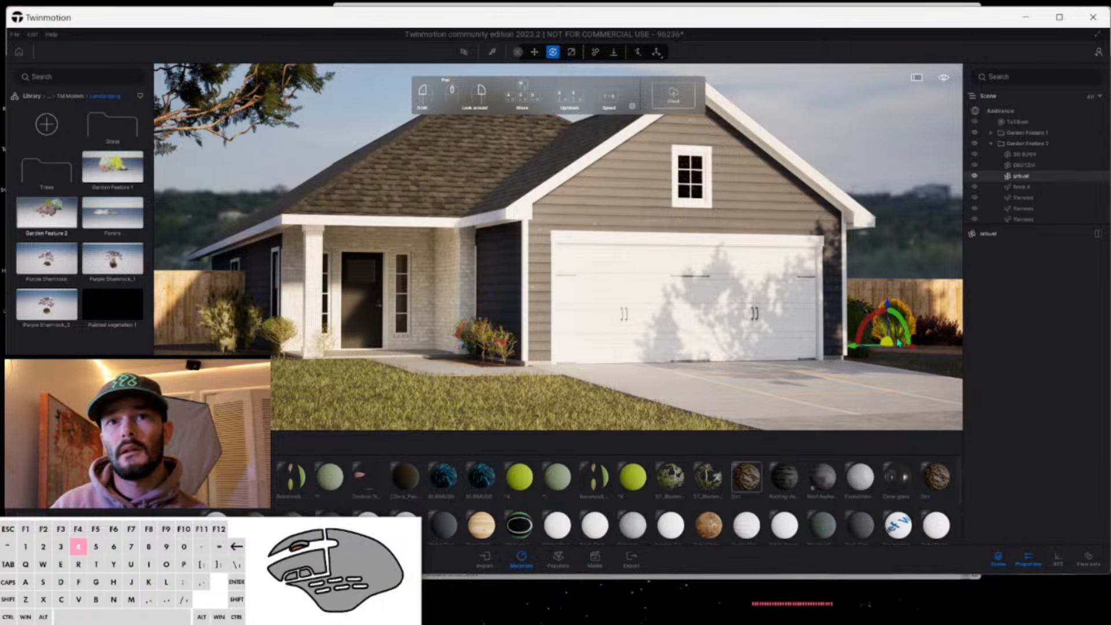
{"action": "left_click_drag", "start_coordinate": [889, 306], "coordinate": [891, 318]}
{"action": "left_click", "coordinate": [873, 168]}
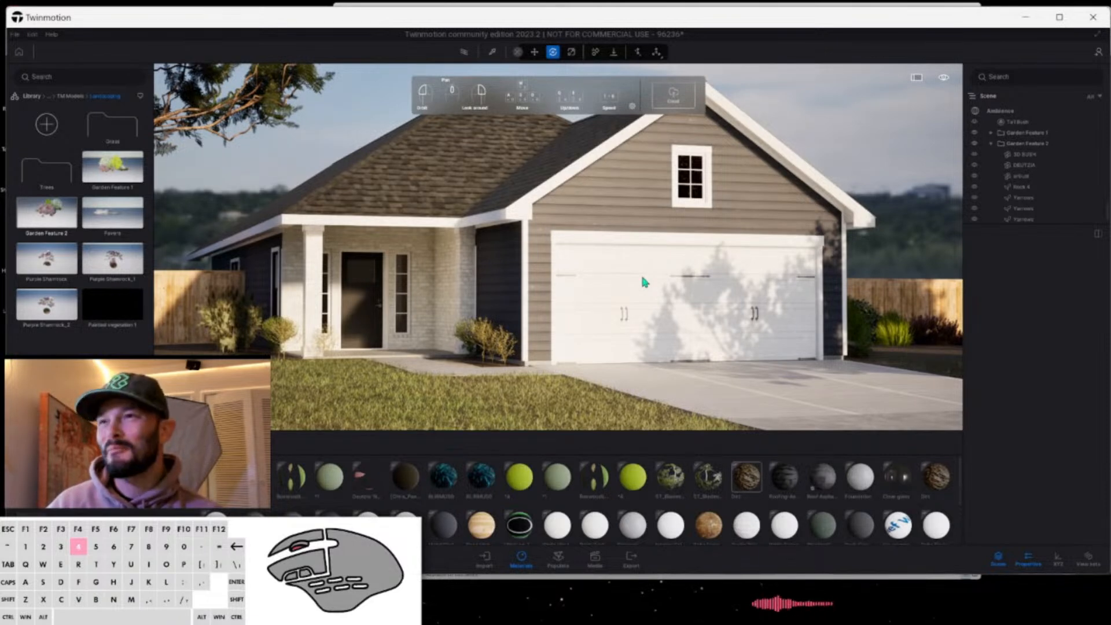
Turn on Path Tracer rendering for the front view of the house.
{"action": "left_click", "coordinate": [465, 54]}
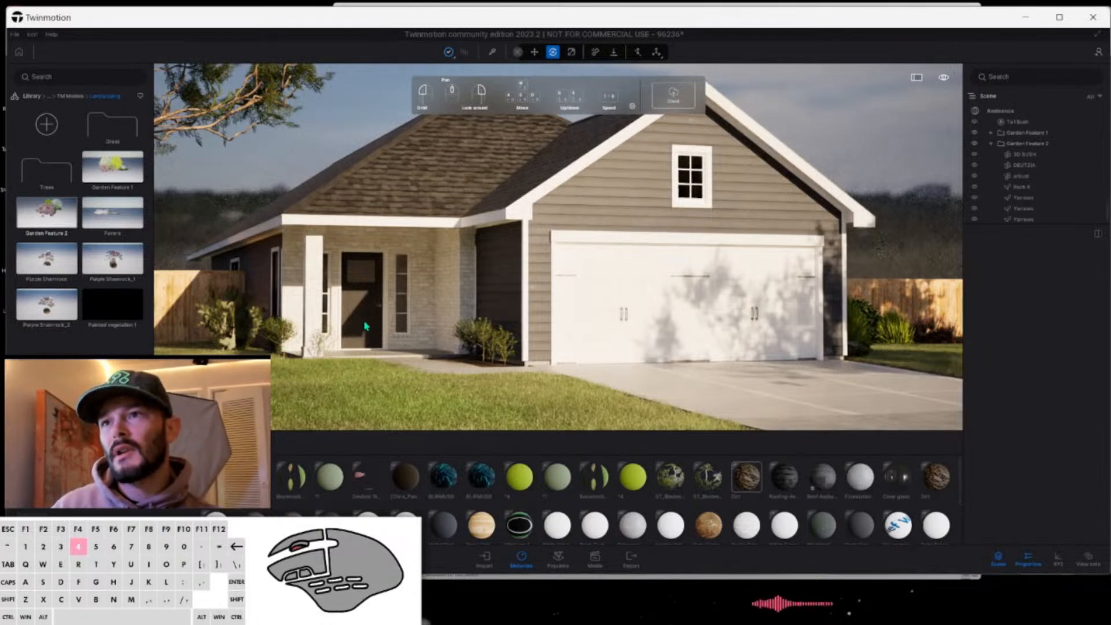
{"action": "right_click", "coordinate": [630, 317]}
{"action": "left_click", "coordinate": [629, 285]}
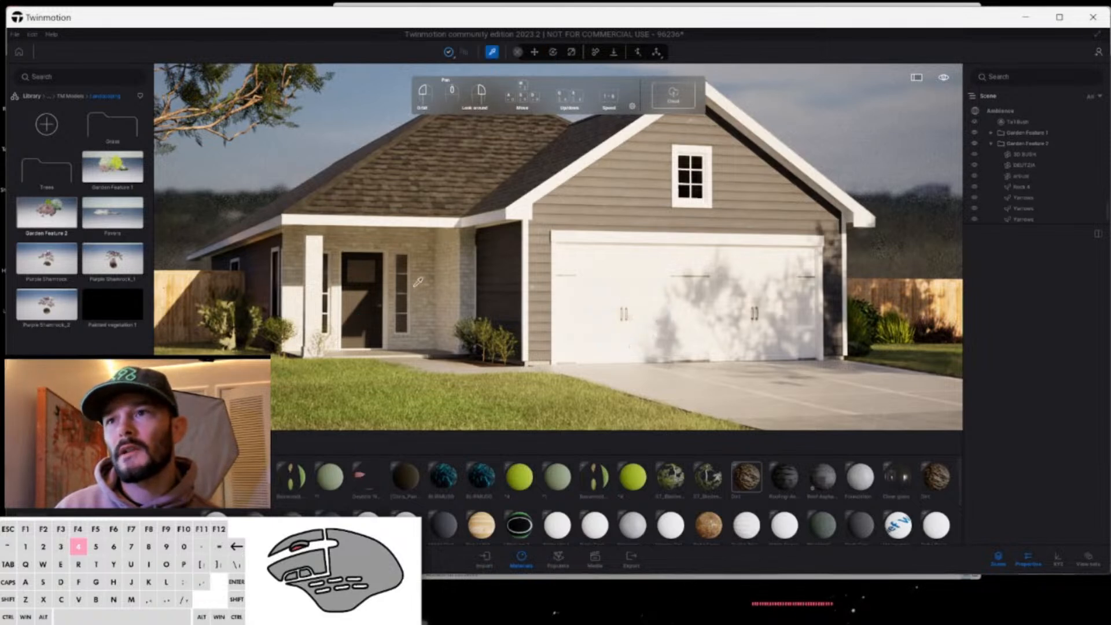
Pick the front door's material and lower its roughness to about 25%.
{"action": "left_click", "coordinate": [361, 297]}
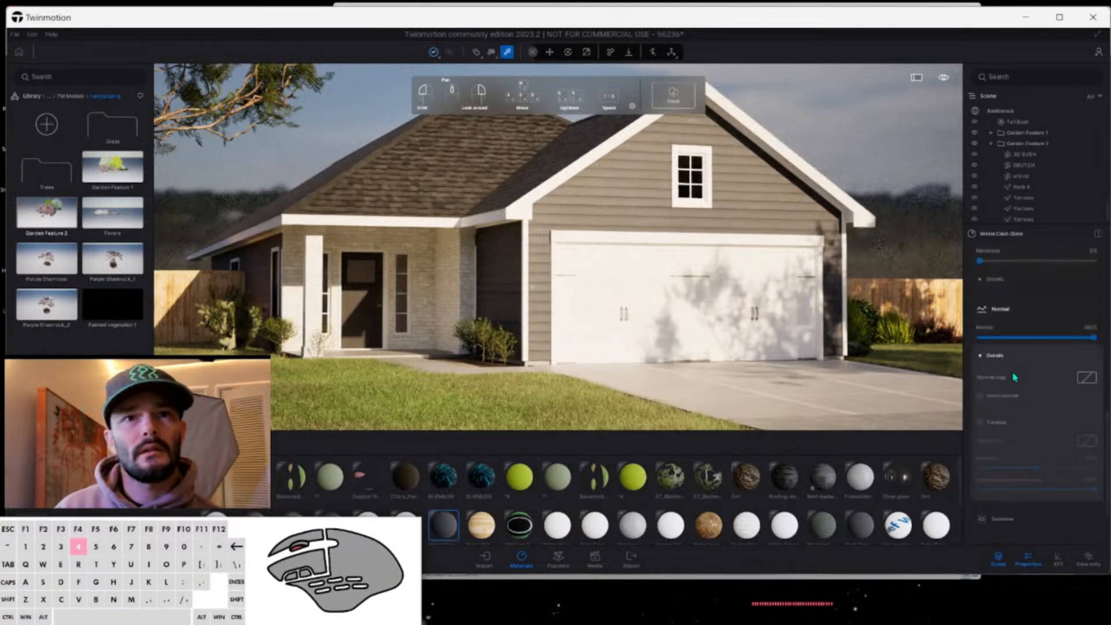
{"action": "scroll", "coordinate": [1020, 340], "scroll_direction": "up", "scroll_amount": 1}
{"action": "scroll", "coordinate": [1019, 340], "scroll_direction": "up", "scroll_amount": 5}
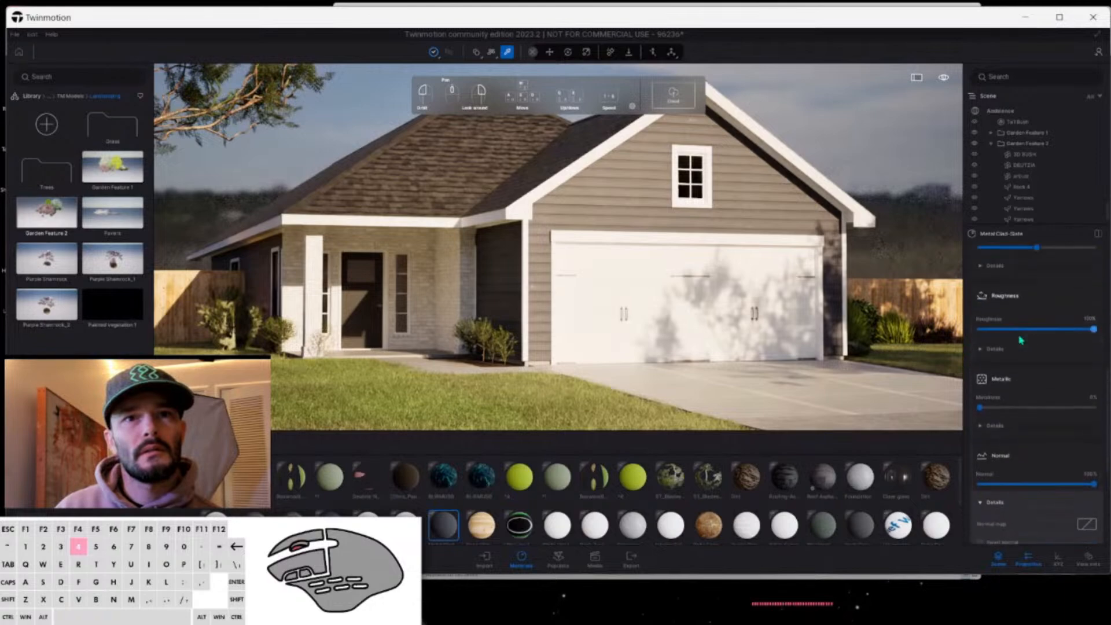
{"action": "scroll", "coordinate": [1020, 340], "scroll_direction": "up", "scroll_amount": 3}
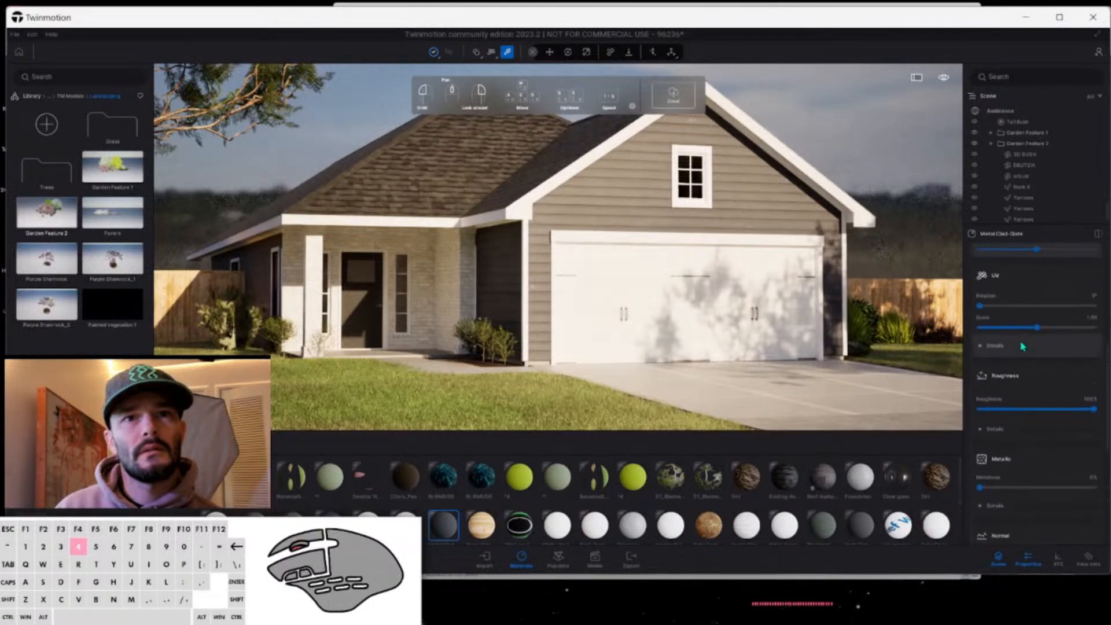
{"action": "left_click", "coordinate": [1038, 409]}
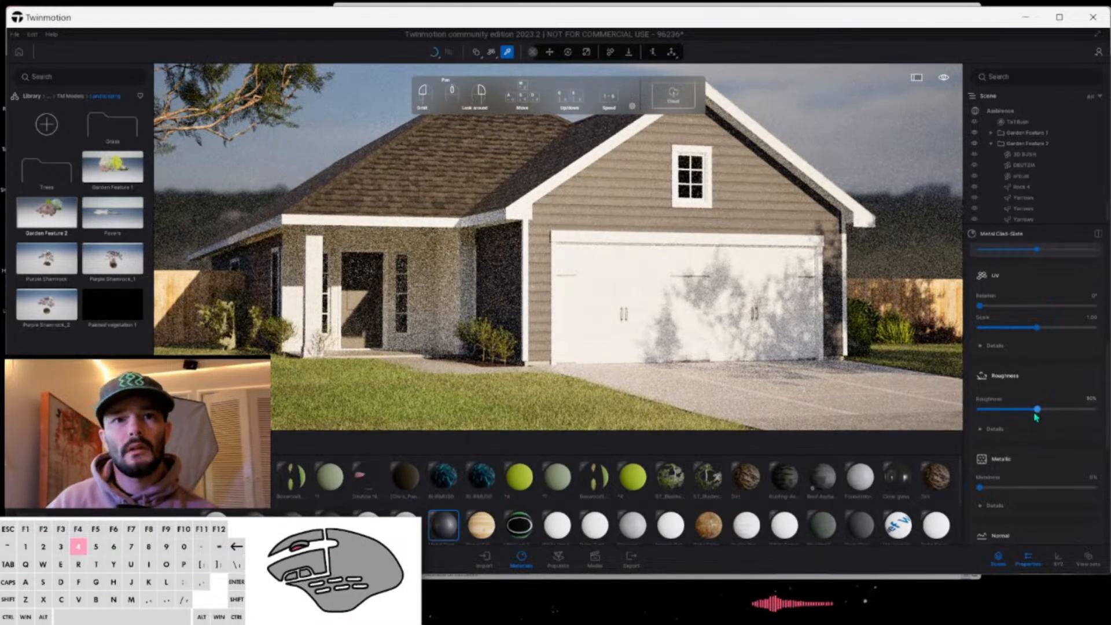
{"action": "left_click", "coordinate": [1037, 410]}
{"action": "left_click_drag", "start_coordinate": [1032, 414], "coordinate": [1013, 409]}
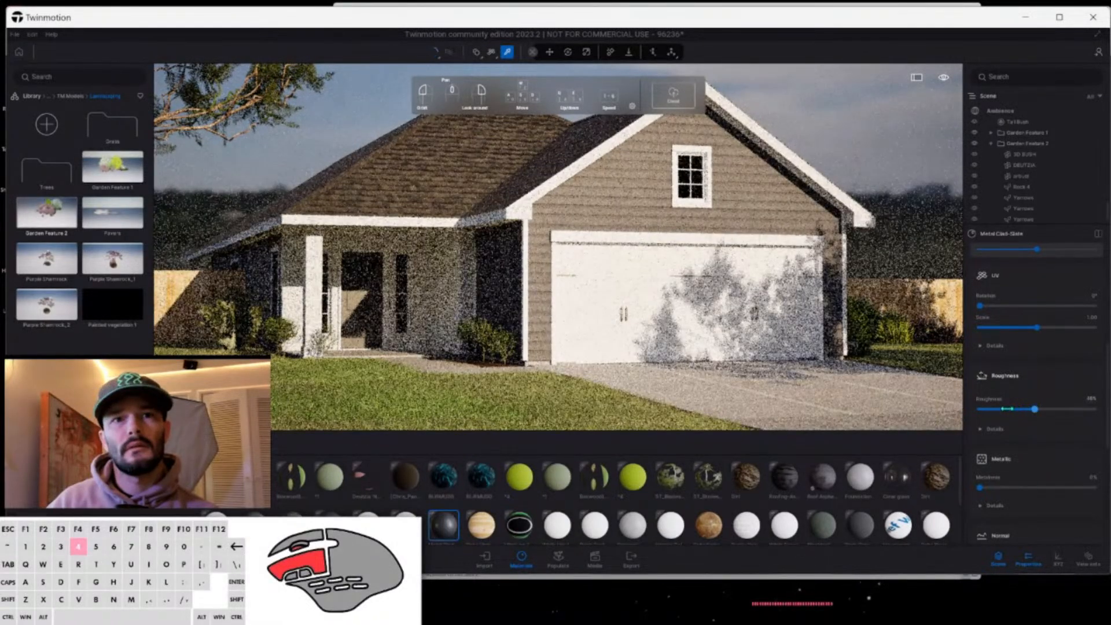
{"action": "left_click", "coordinate": [1007, 416]}
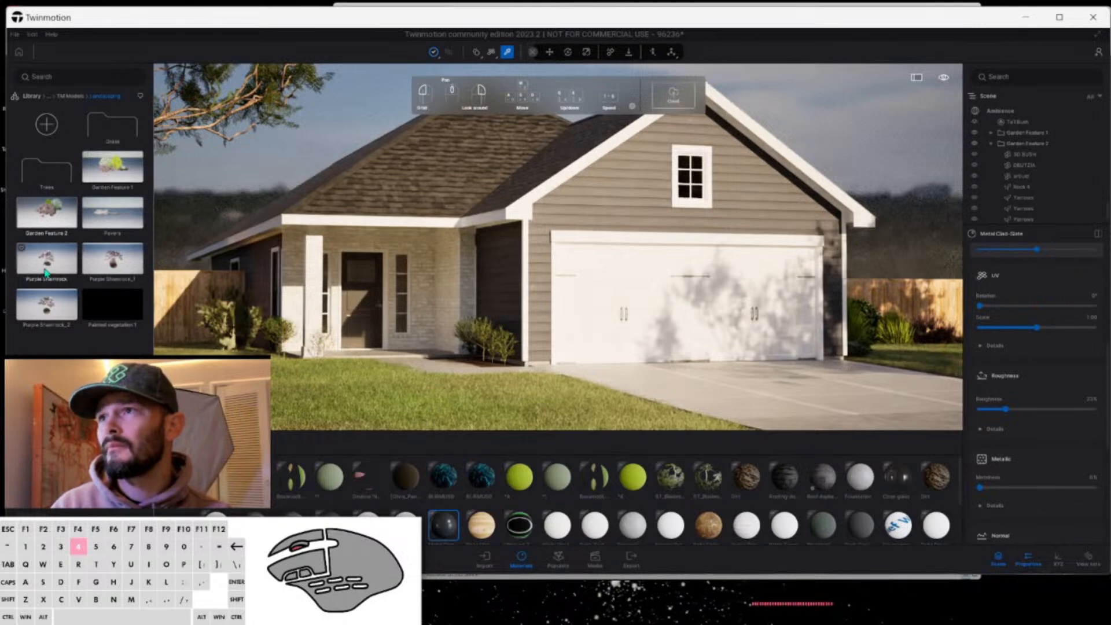
Try a Purple Shamrock on the ground beside the porch bush and delete it.
{"action": "left_click_drag", "start_coordinate": [46, 269], "coordinate": [442, 335]}
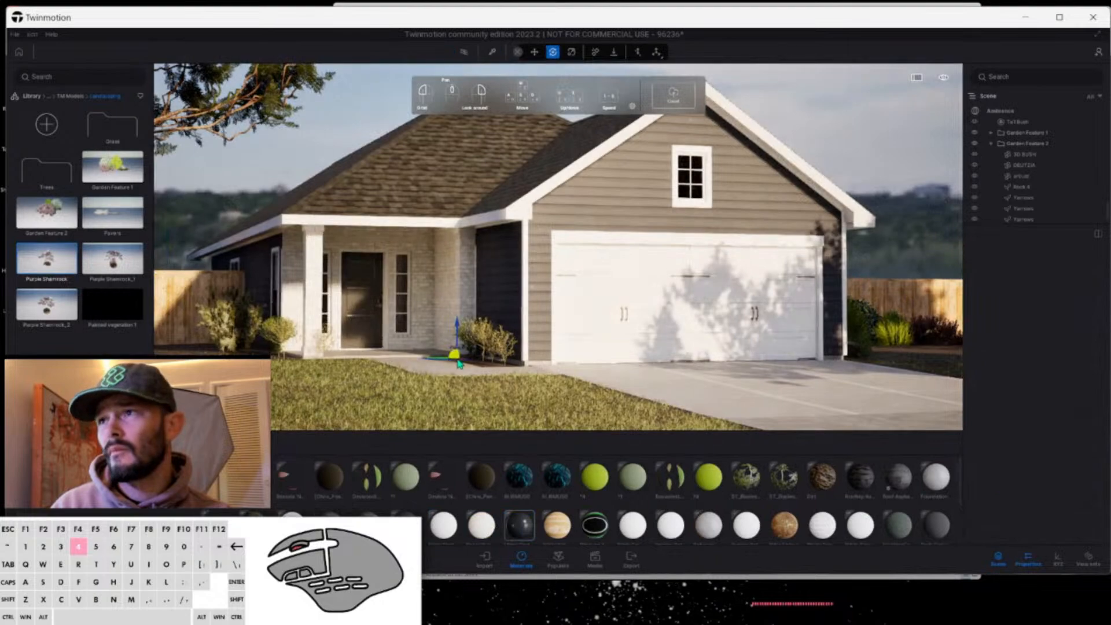
{"action": "key", "text": "Delete"}
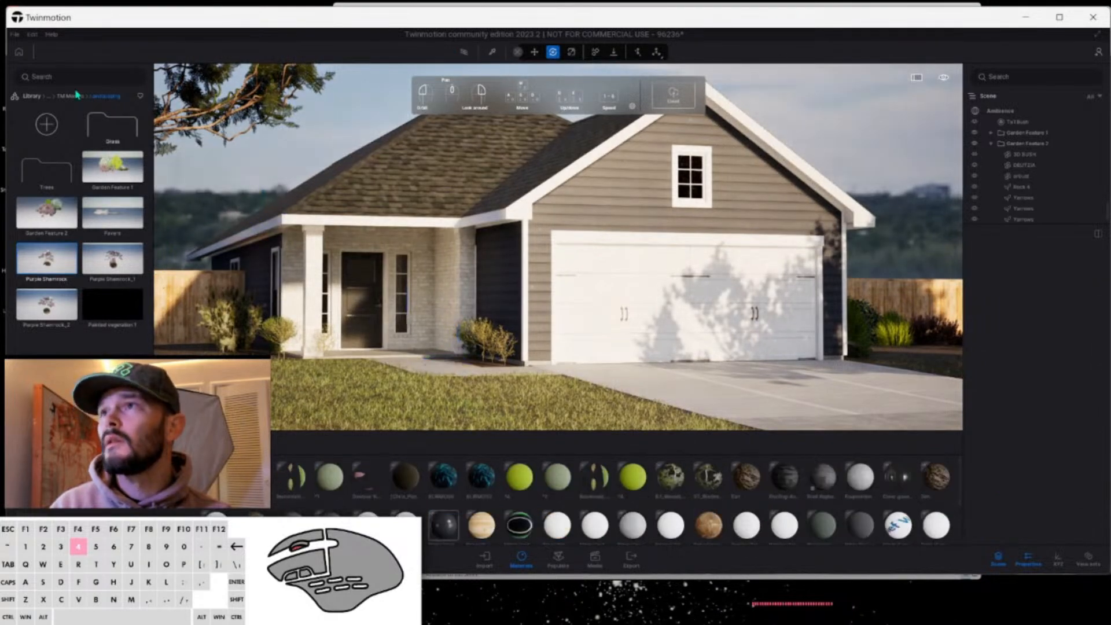
{"action": "left_click", "coordinate": [31, 100]}
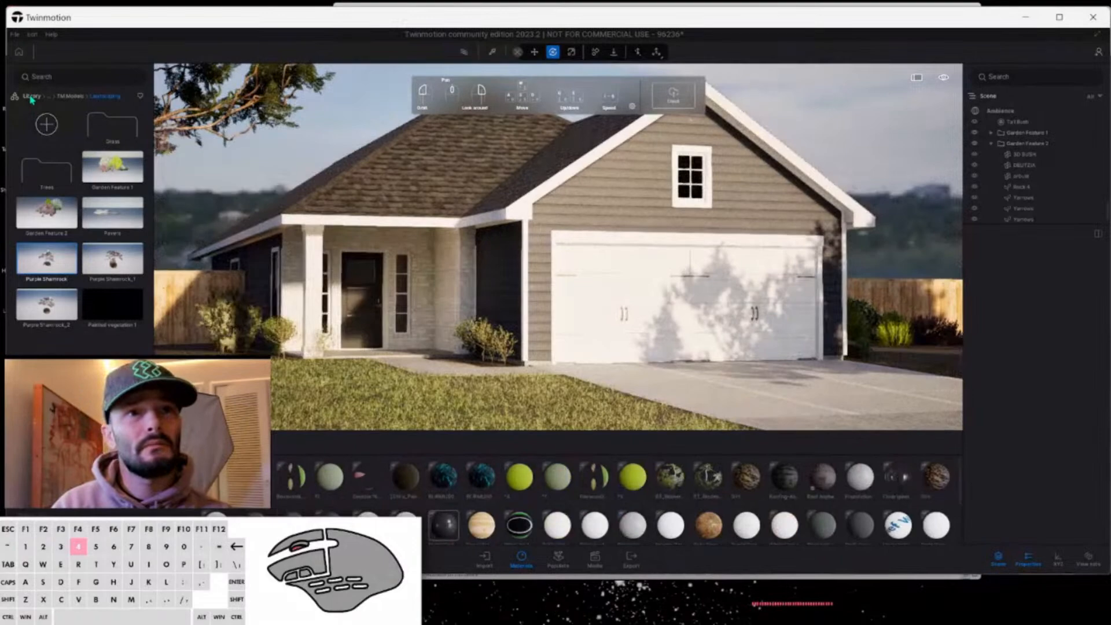
{"action": "key", "text": "r"}
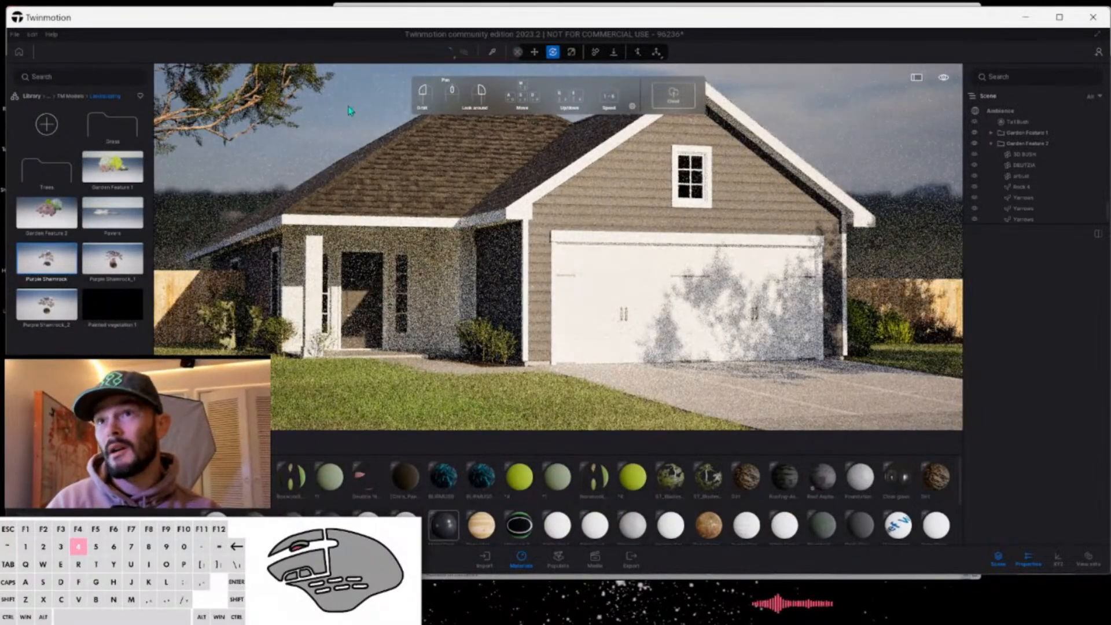
{"action": "left_click", "coordinate": [464, 53]}
Browse the Bushes and detail grasses categories of the Vegetation library for plants suited to the porch bed.
{"action": "left_click", "coordinate": [48, 120]}
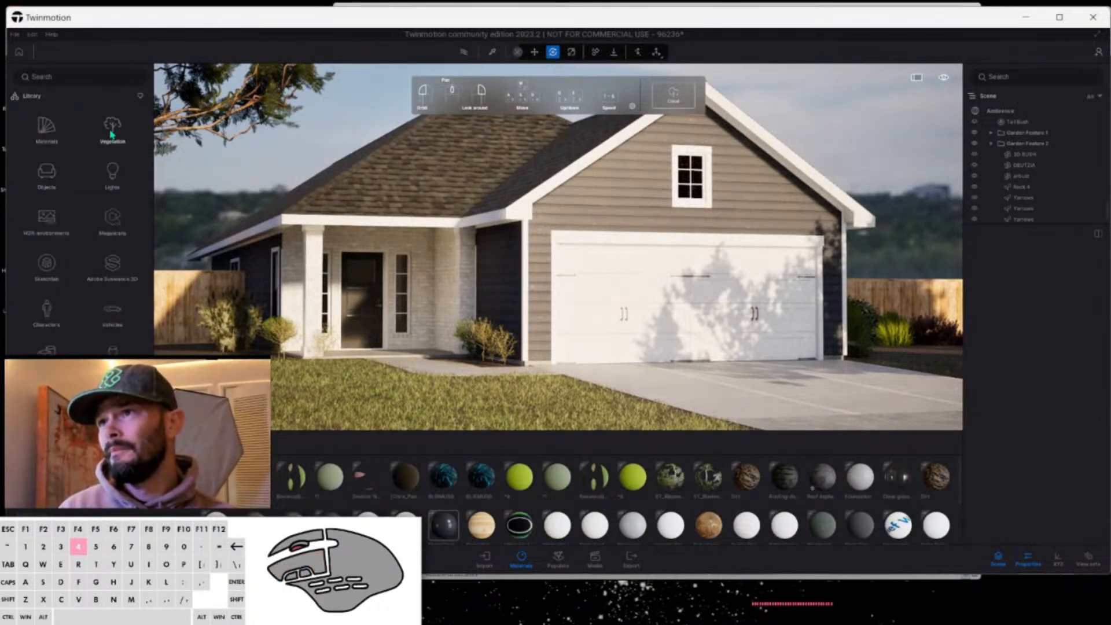
{"action": "left_click", "coordinate": [111, 130]}
{"action": "left_click", "coordinate": [112, 174]}
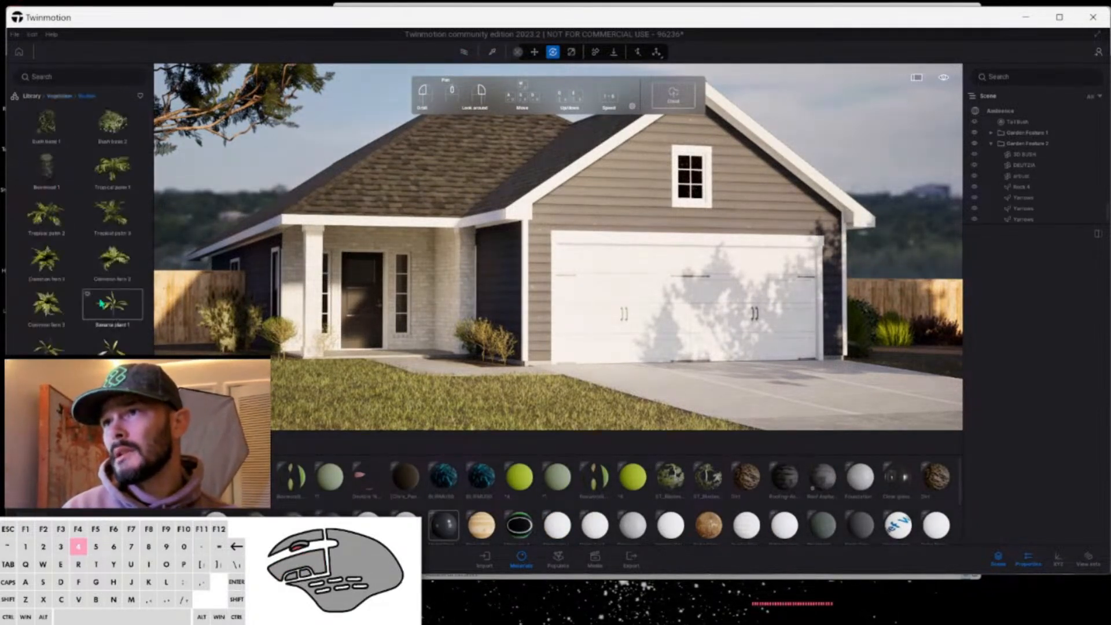
{"action": "scroll", "coordinate": [102, 300], "scroll_direction": "down", "scroll_amount": 8}
{"action": "scroll", "coordinate": [106, 296], "scroll_direction": "down", "scroll_amount": 8}
{"action": "scroll", "coordinate": [75, 310], "scroll_direction": "up", "scroll_amount": 15}
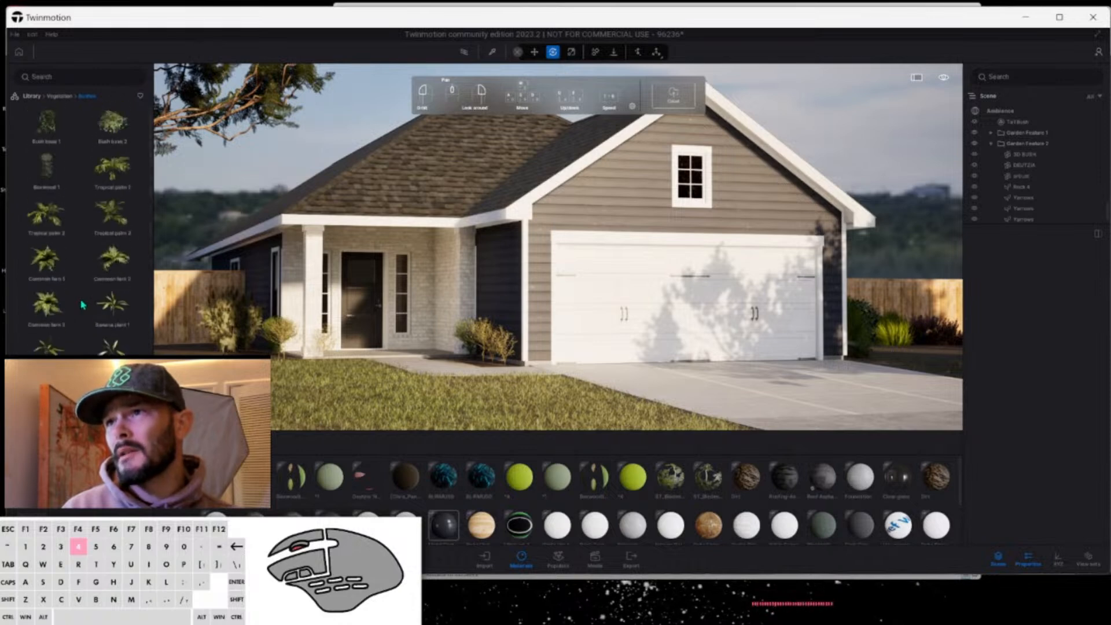
{"action": "left_click", "coordinate": [59, 96]}
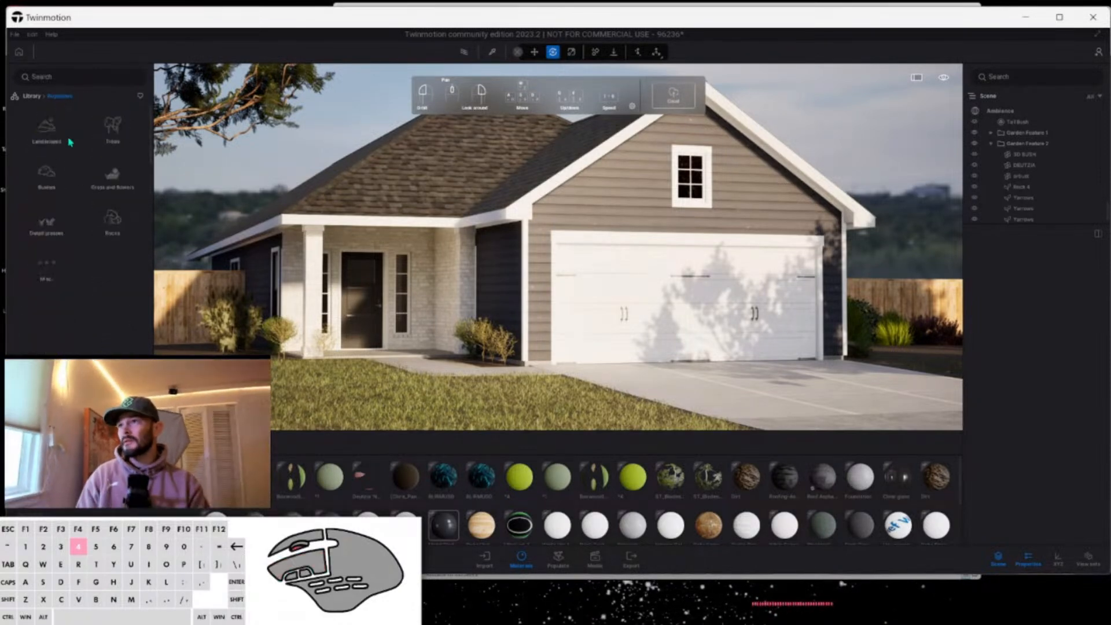
{"action": "left_click", "coordinate": [46, 223]}
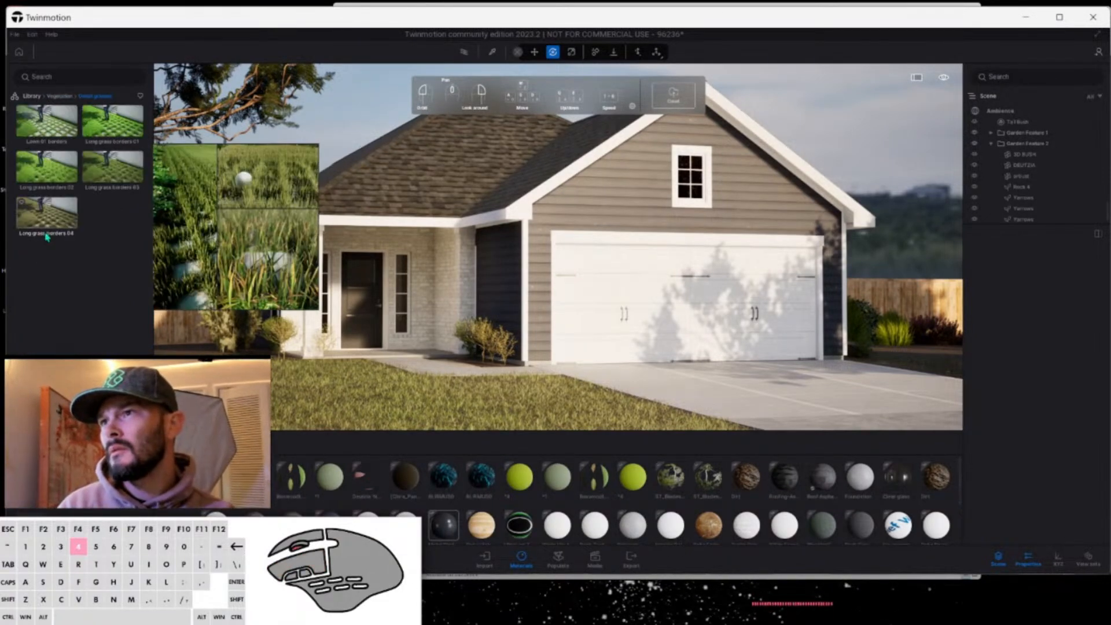
{"action": "left_click", "coordinate": [60, 96]}
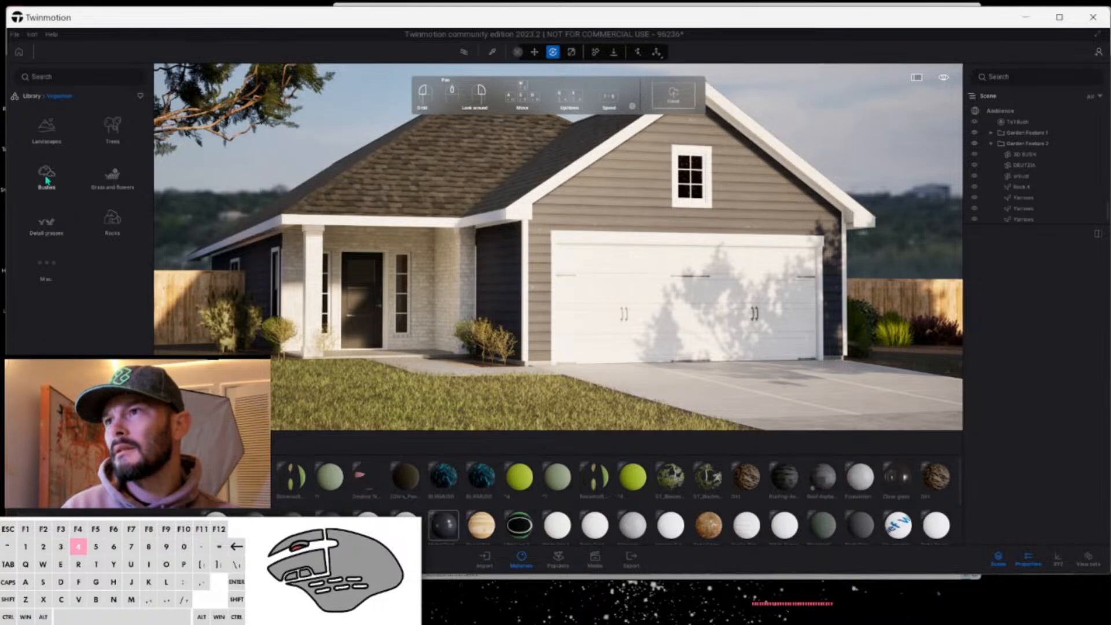
{"action": "left_click", "coordinate": [36, 98]}
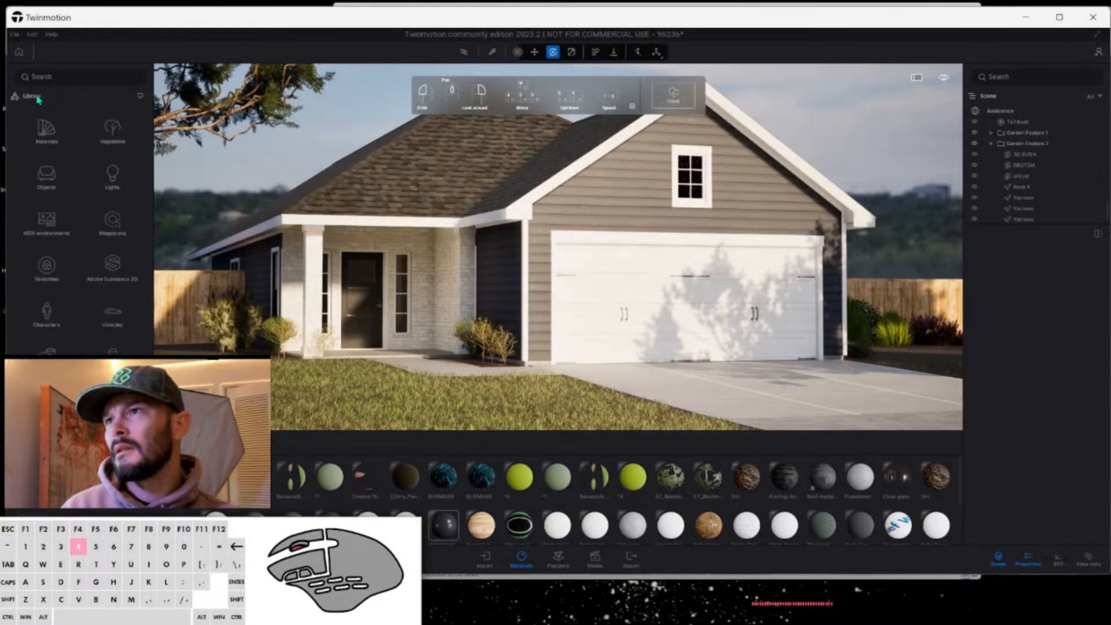
Browse the Megascans 3D plants, checking the Garden Plant and Flowering Plant categories and the perennial flowers.
{"action": "left_click", "coordinate": [111, 219]}
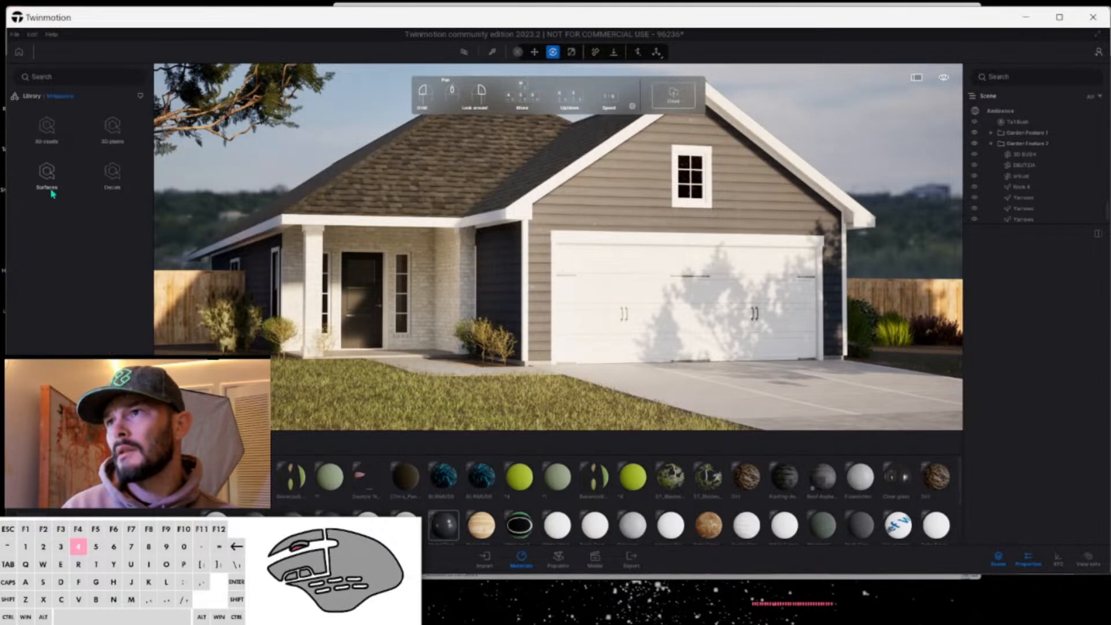
{"action": "left_click", "coordinate": [105, 143]}
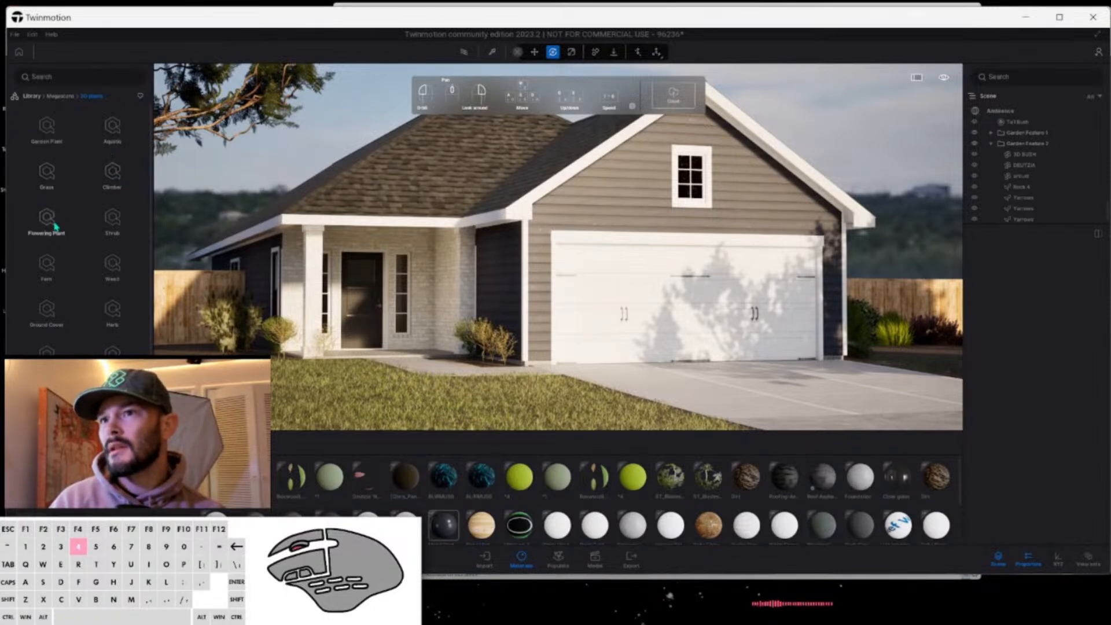
{"action": "left_click", "coordinate": [47, 129]}
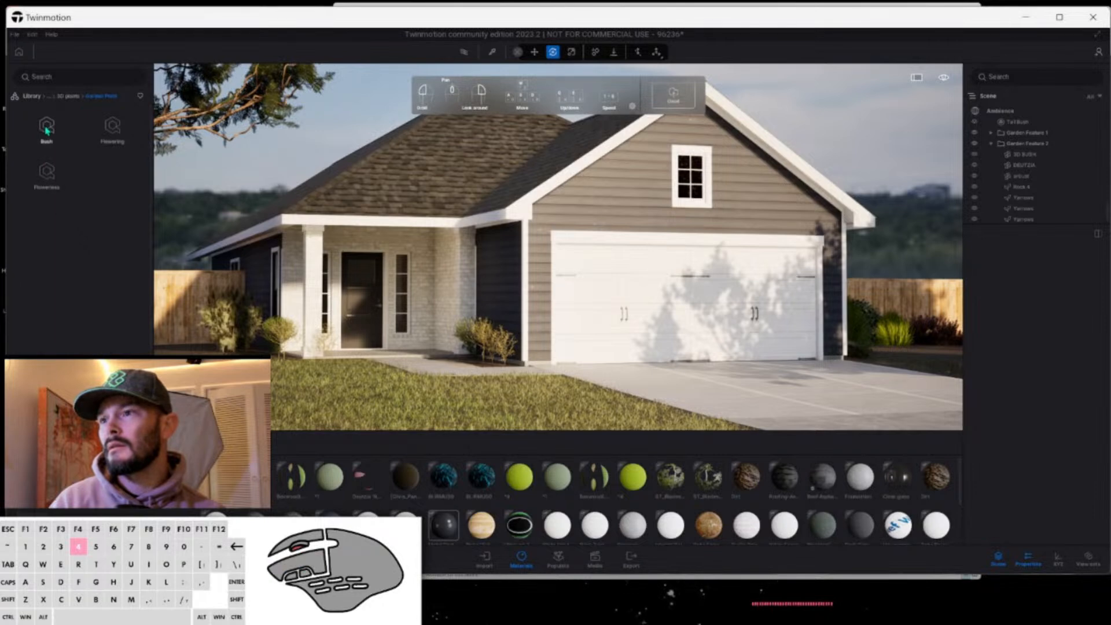
{"action": "left_click", "coordinate": [68, 96]}
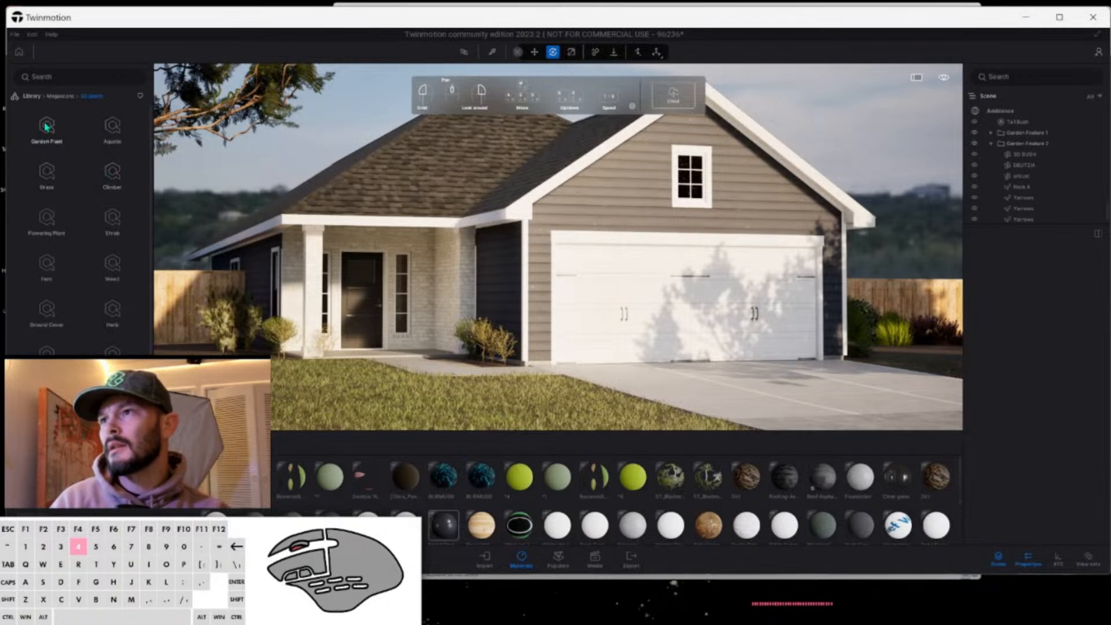
{"action": "left_click", "coordinate": [49, 219]}
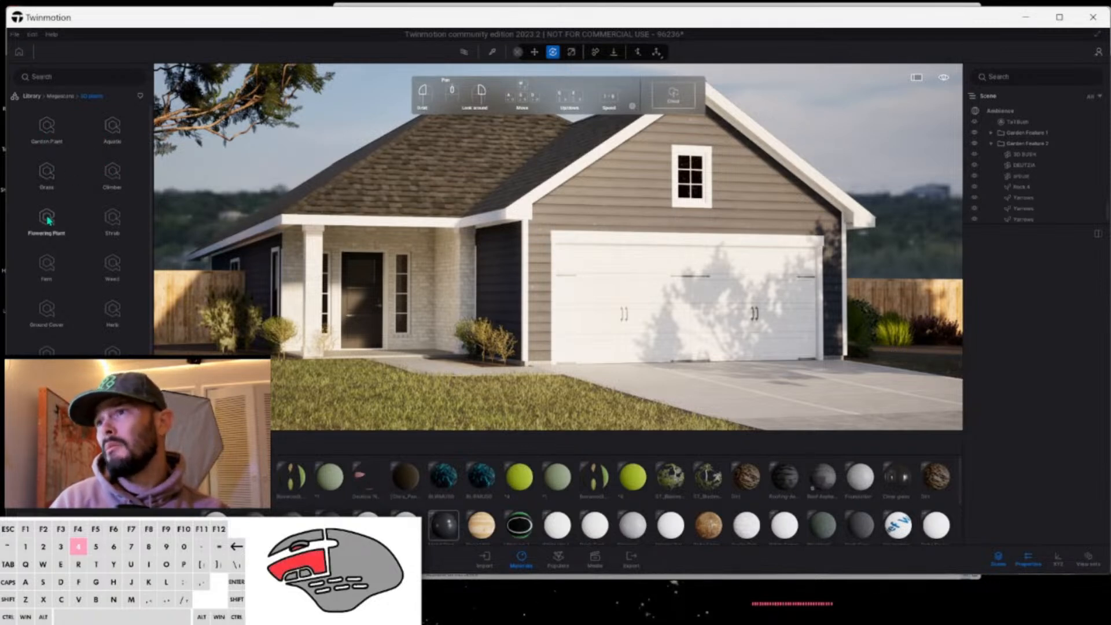
{"action": "left_click", "coordinate": [46, 138]}
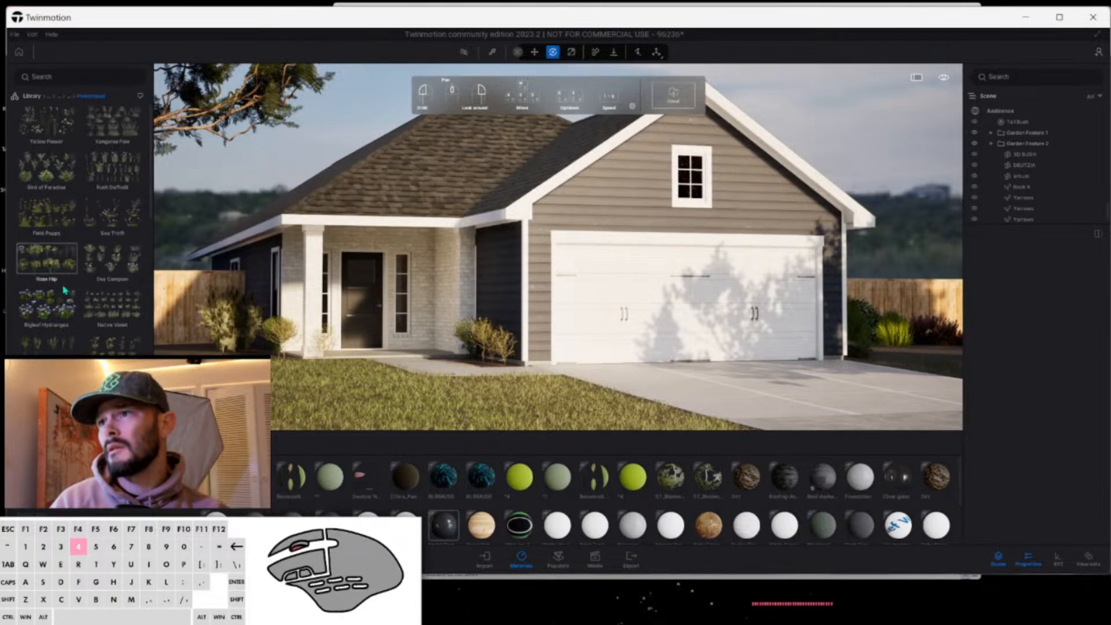
{"action": "scroll", "coordinate": [49, 314], "scroll_direction": "down", "scroll_amount": 3}
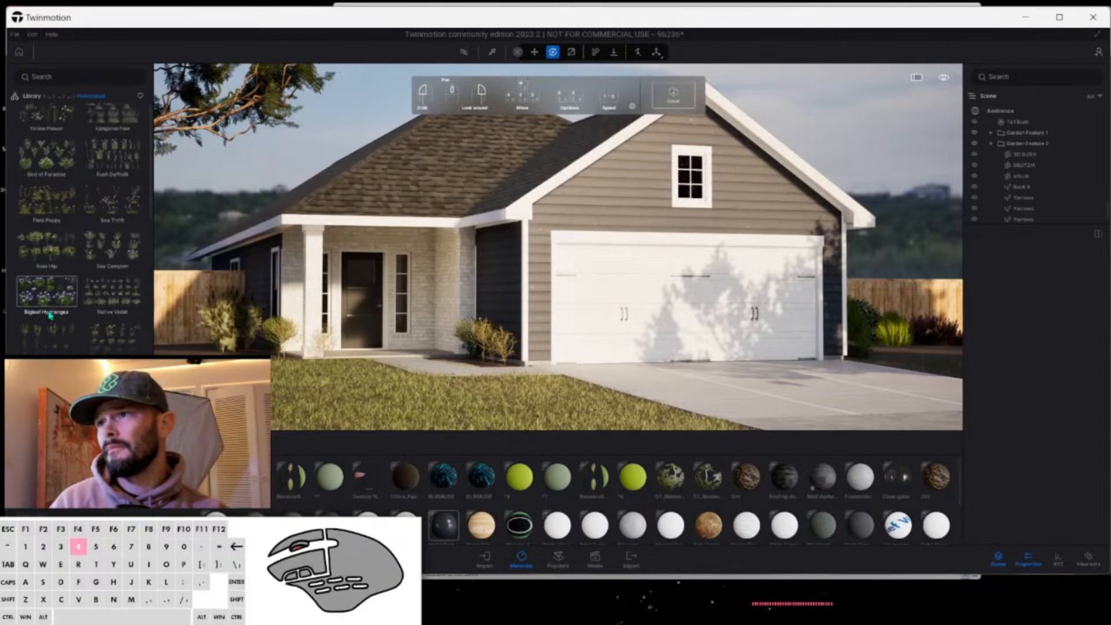
{"action": "scroll", "coordinate": [51, 314], "scroll_direction": "down", "scroll_amount": 2}
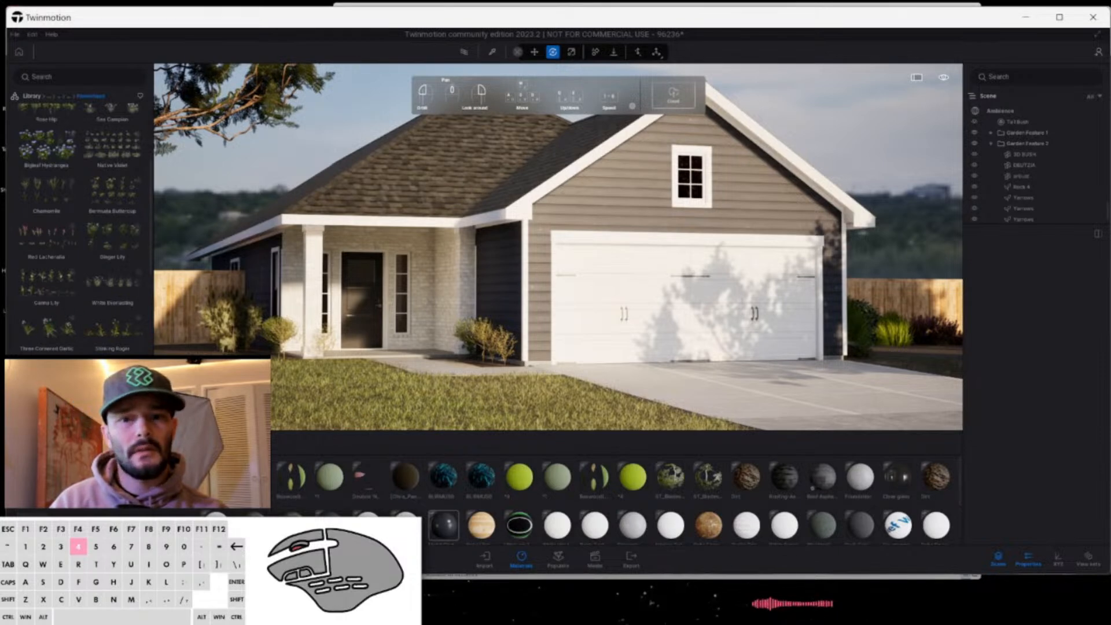
{"action": "type", "text": "paf"}
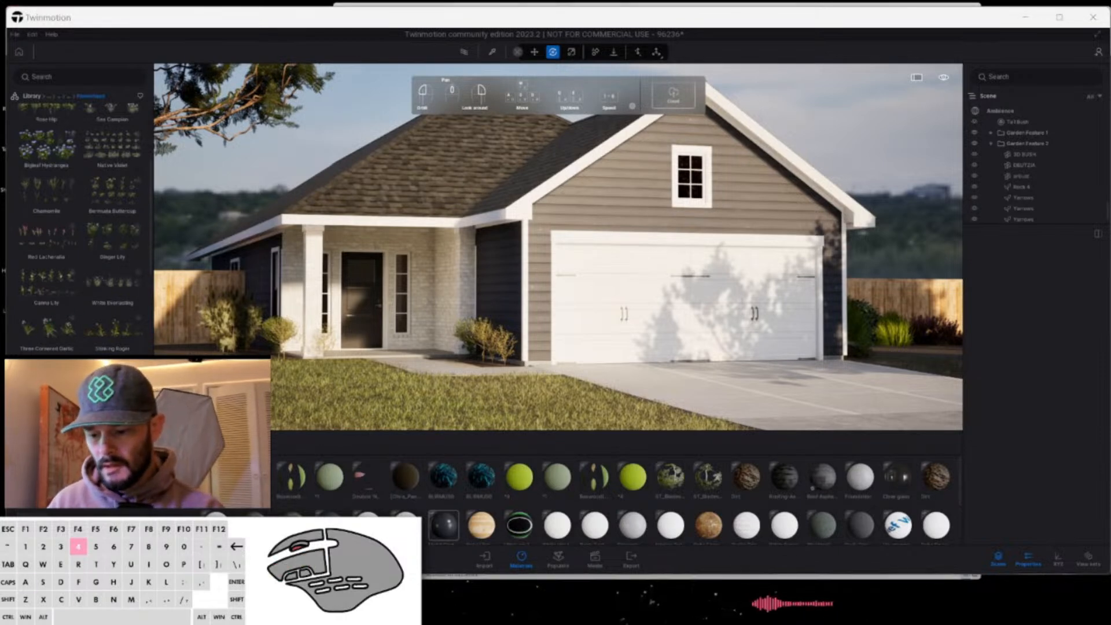
{"action": "key", "text": "BackSpace"}
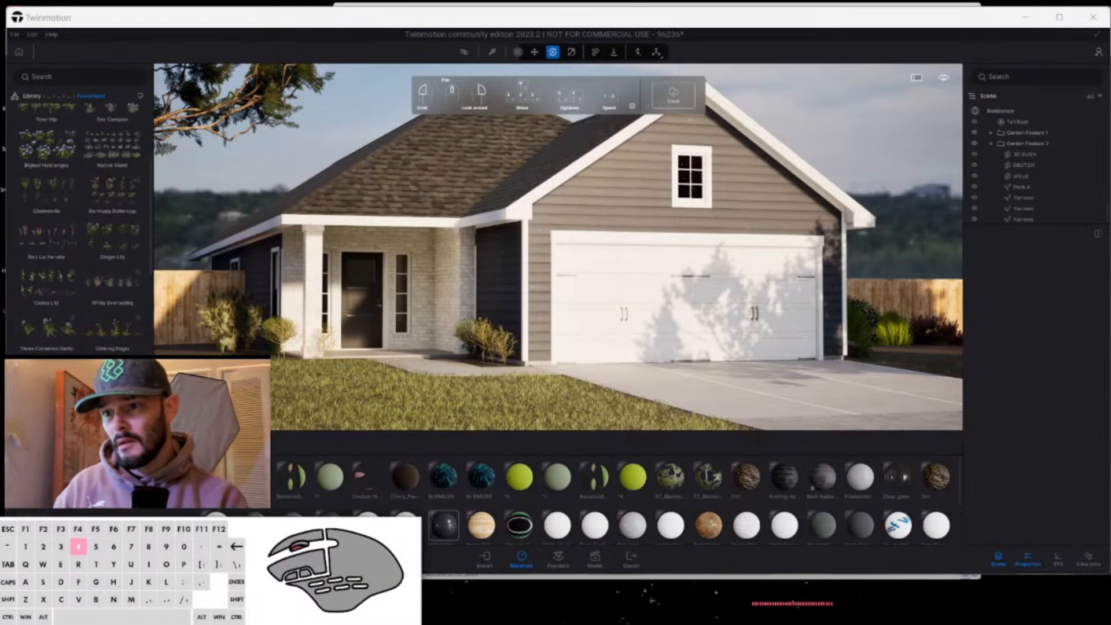
{"action": "type", "text": "i rthwest"}
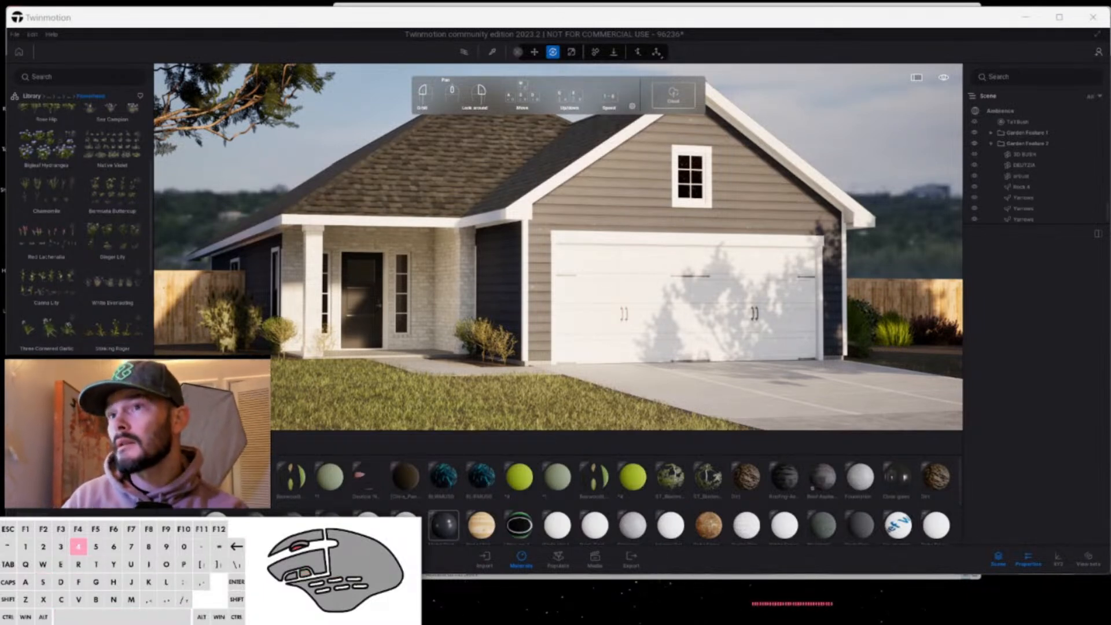
{"action": "type", "text": "com"}
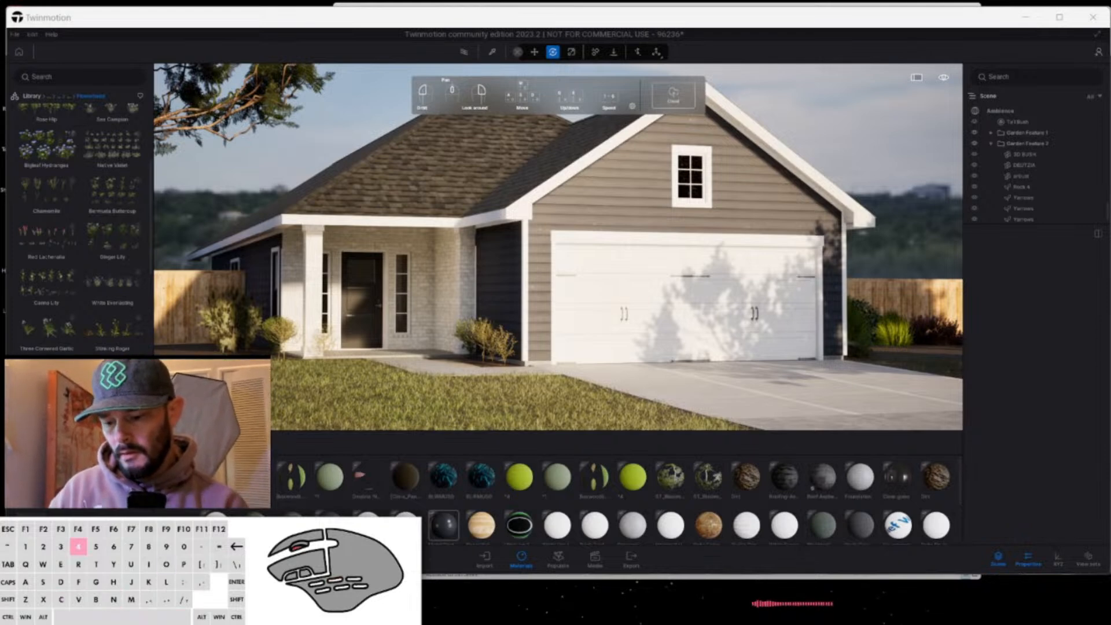
{"action": "type", "text": "lscaepls"}
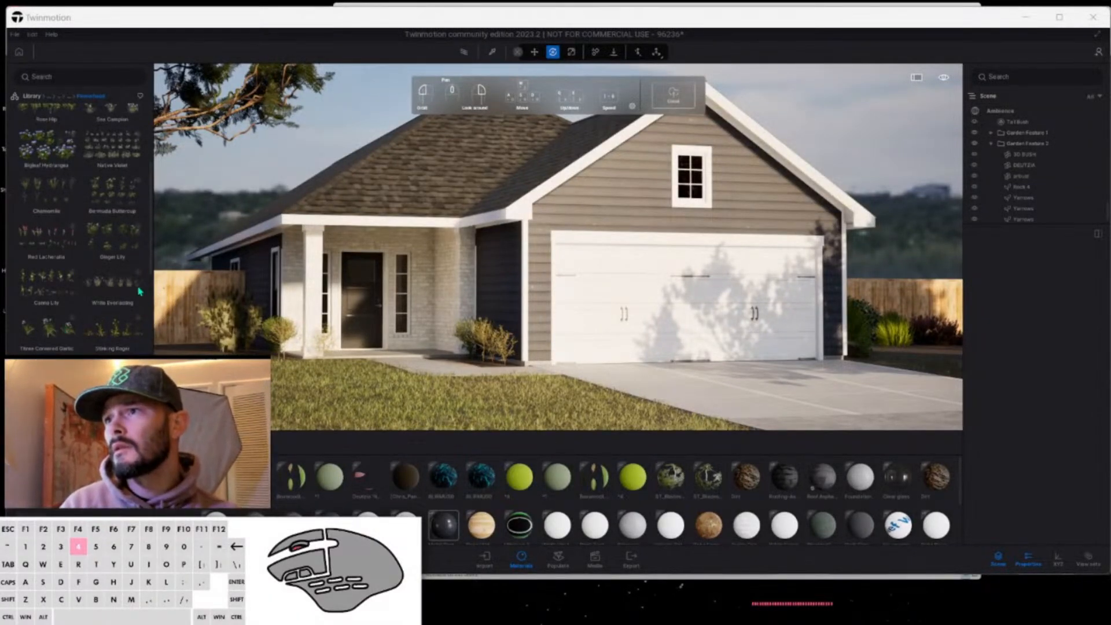
Select the Ginger Lily among the Megascans perennial flowering plants.
{"action": "left_click", "coordinate": [117, 250]}
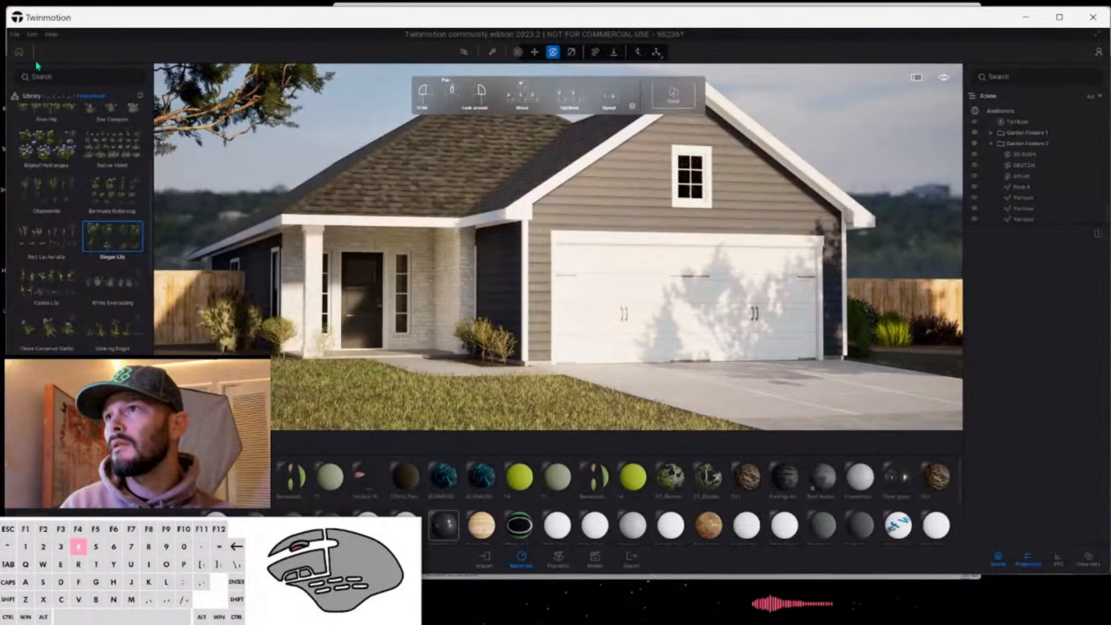
{"action": "left_click", "coordinate": [13, 35]}
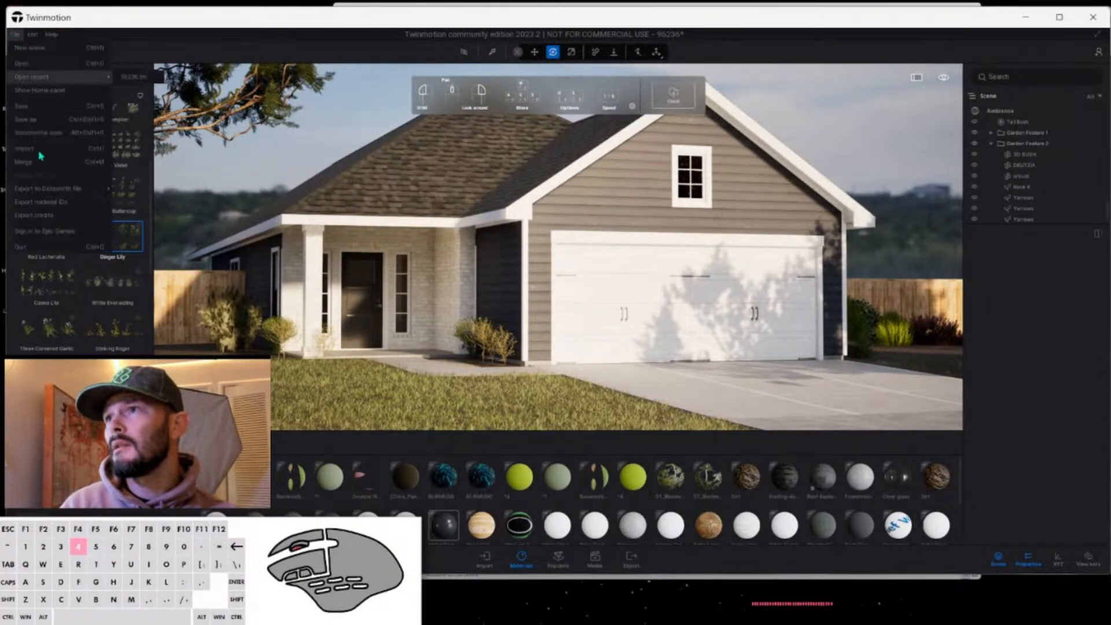
{"action": "left_click", "coordinate": [493, 298]}
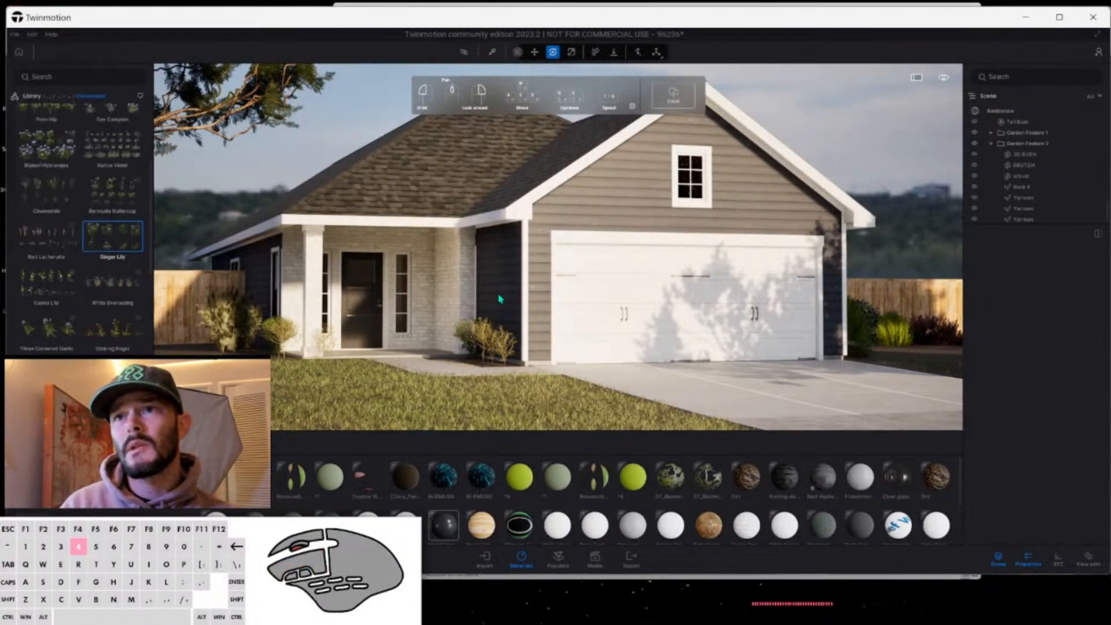
{"action": "left_click", "coordinate": [785, 324]}
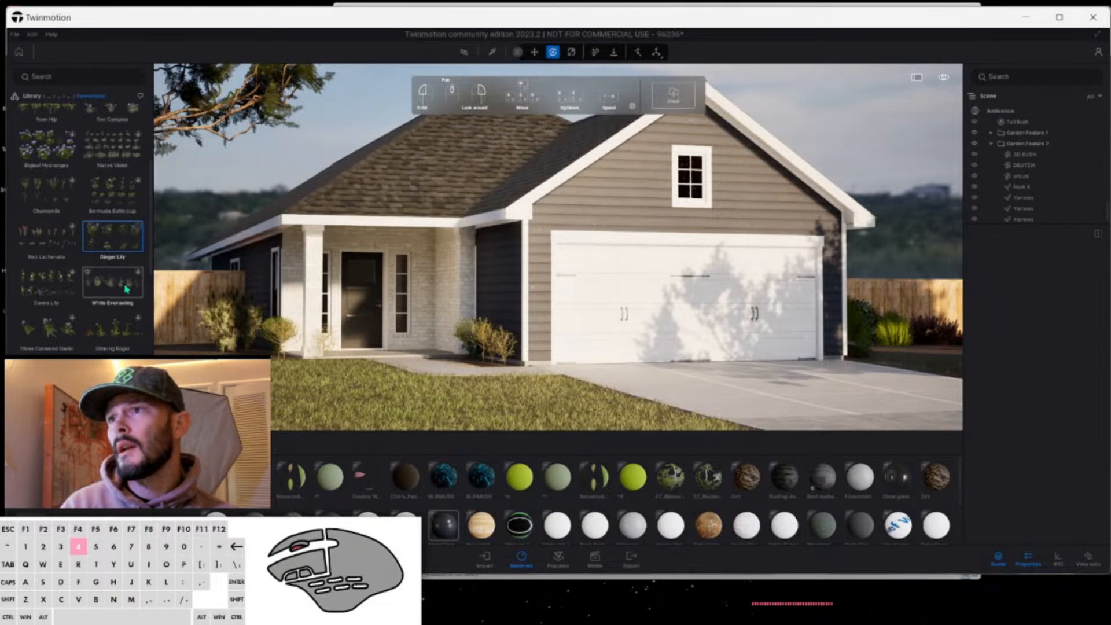
Create the variations of the Ginger Lily and place Ginger Lily 01 on the ground beside the porch column.
{"action": "scroll", "coordinate": [97, 293], "scroll_direction": "down", "scroll_amount": 1}
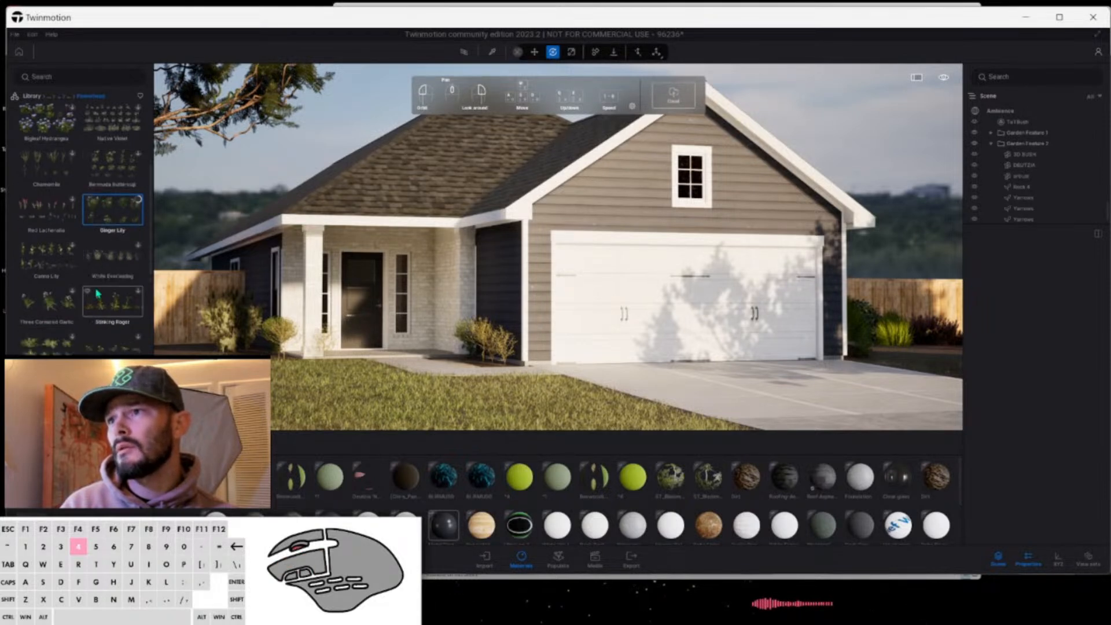
{"action": "scroll", "coordinate": [97, 293], "scroll_direction": "down", "scroll_amount": 2}
{"action": "scroll", "coordinate": [98, 293], "scroll_direction": "down", "scroll_amount": 1}
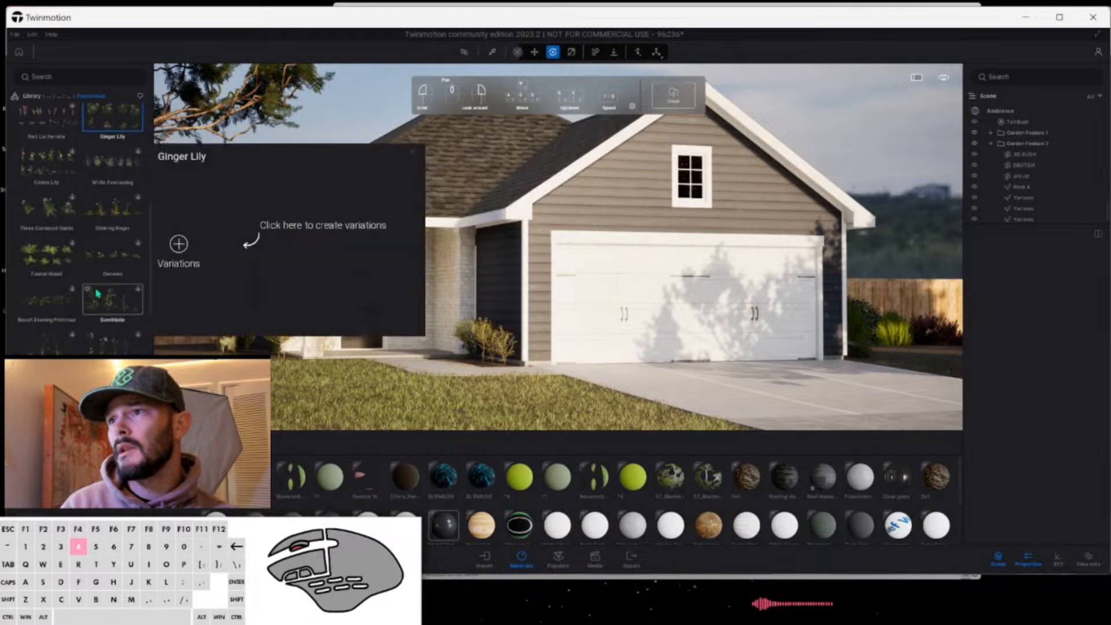
{"action": "scroll", "coordinate": [97, 293], "scroll_direction": "up", "scroll_amount": 2}
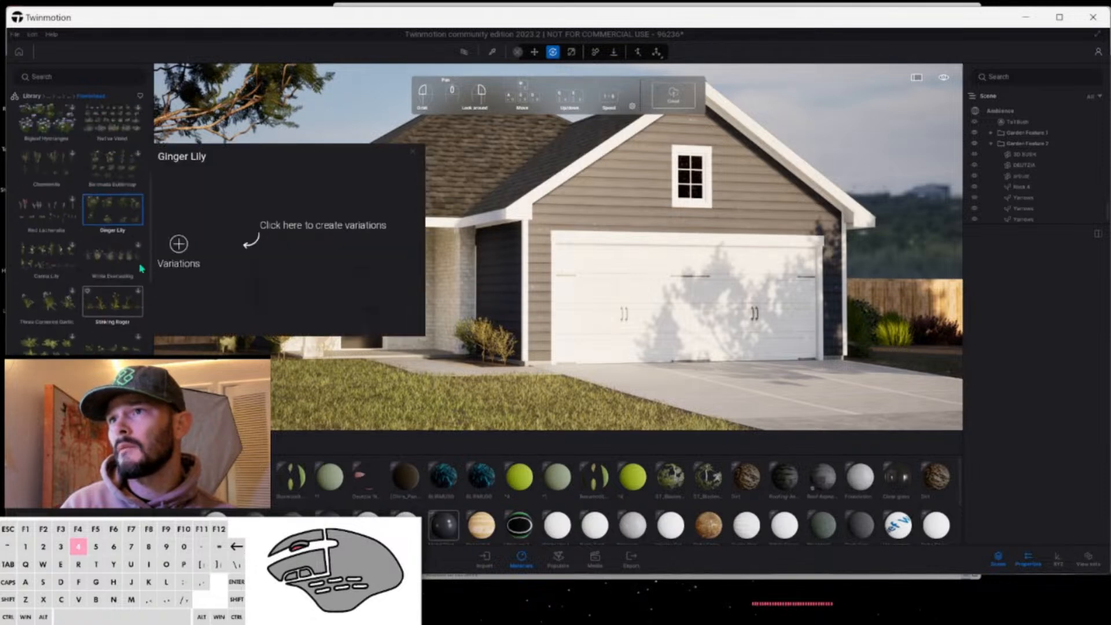
{"action": "left_click", "coordinate": [180, 245]}
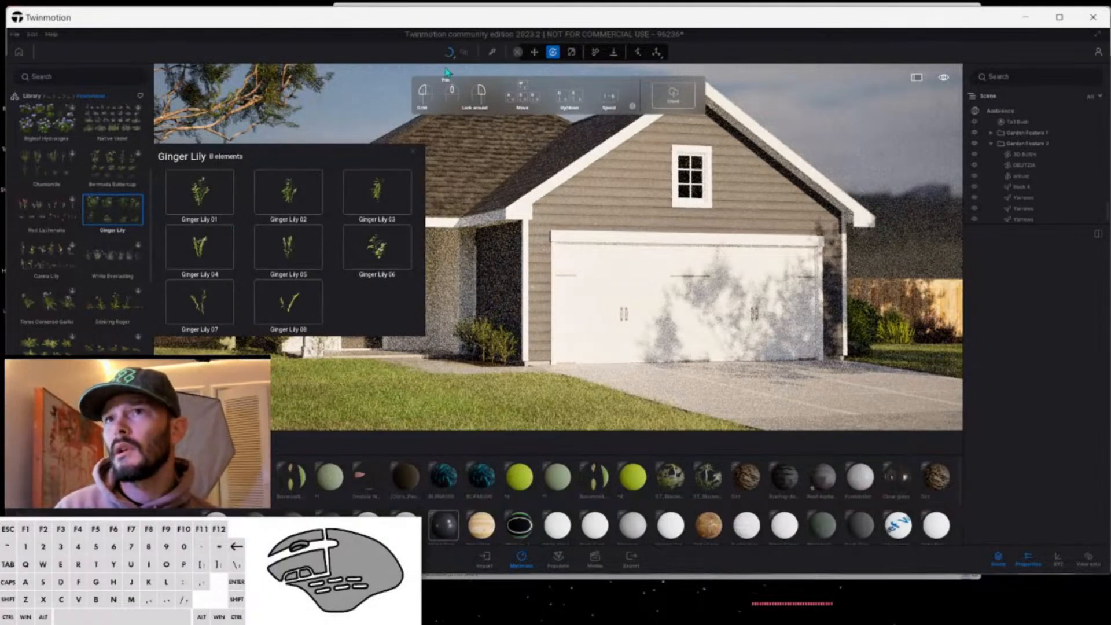
{"action": "left_click", "coordinate": [464, 53]}
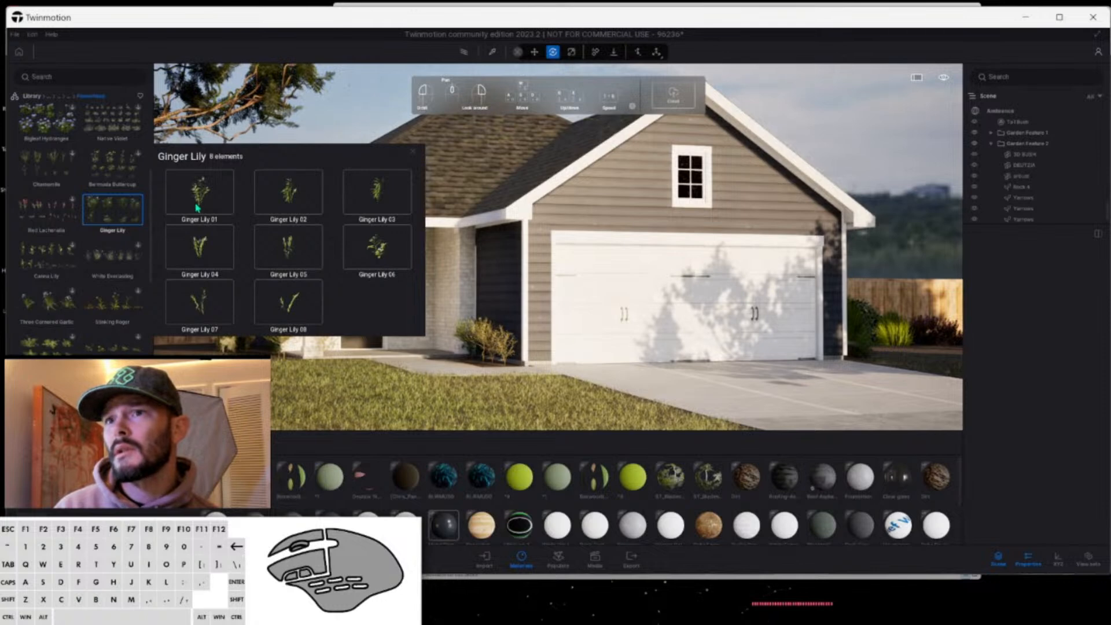
{"action": "left_click_drag", "start_coordinate": [197, 207], "coordinate": [467, 371]}
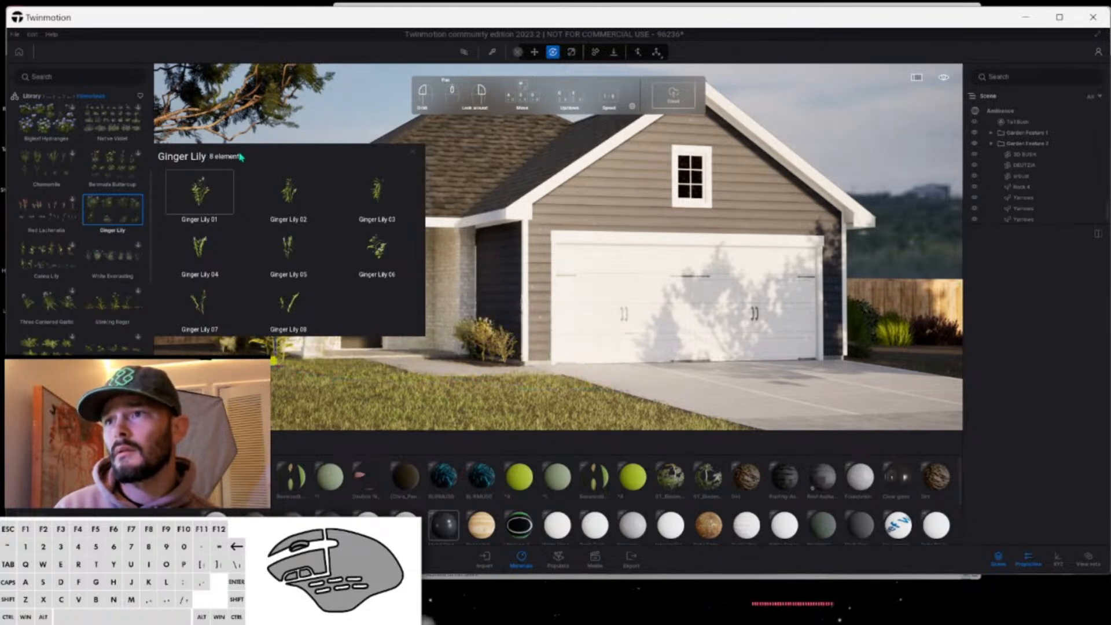
Browse the perennial flowers and the Flowering category of the Megascans garden plants for another plant for the porch bed.
{"action": "scroll", "coordinate": [96, 224], "scroll_direction": "up", "scroll_amount": 3}
{"action": "scroll", "coordinate": [96, 223], "scroll_direction": "up", "scroll_amount": 2}
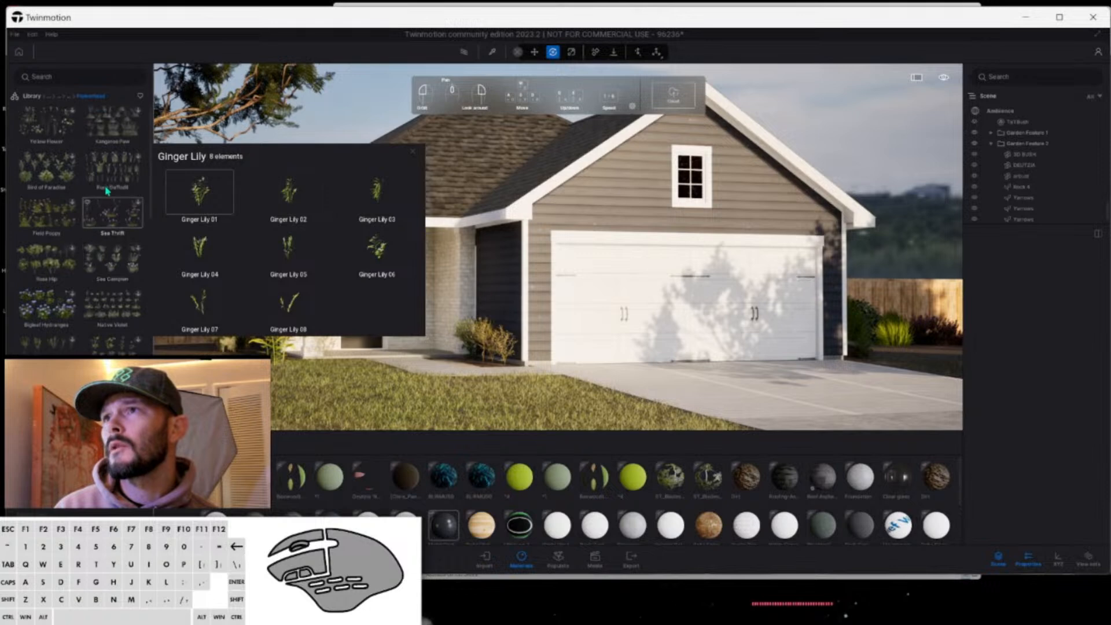
{"action": "left_click", "coordinate": [71, 97]}
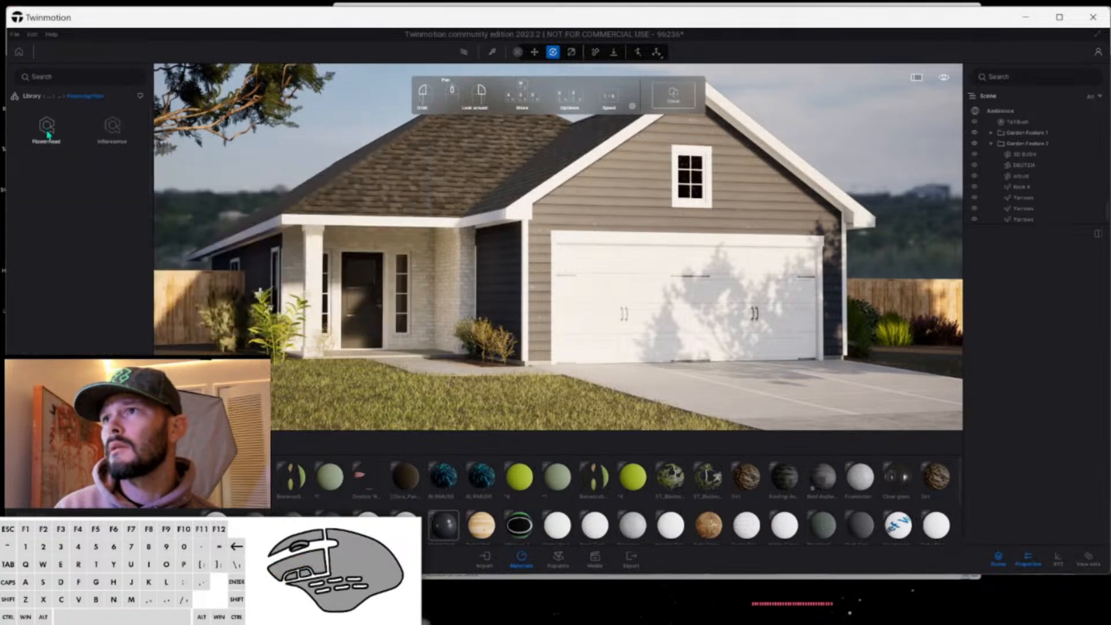
{"action": "left_click", "coordinate": [60, 100]}
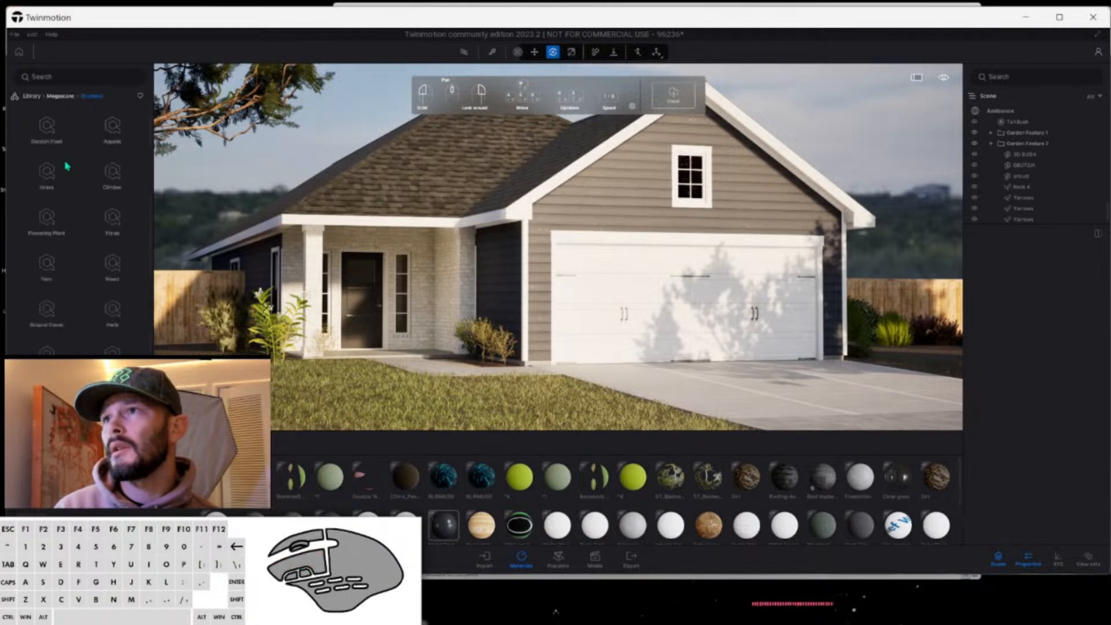
{"action": "left_click", "coordinate": [46, 131]}
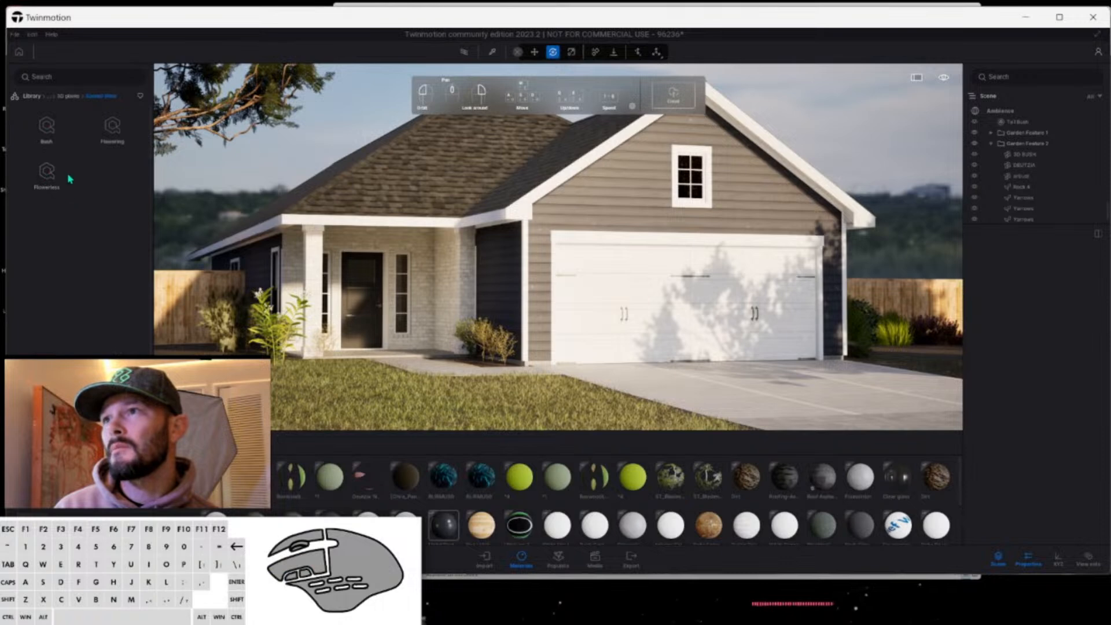
{"action": "left_click", "coordinate": [108, 130]}
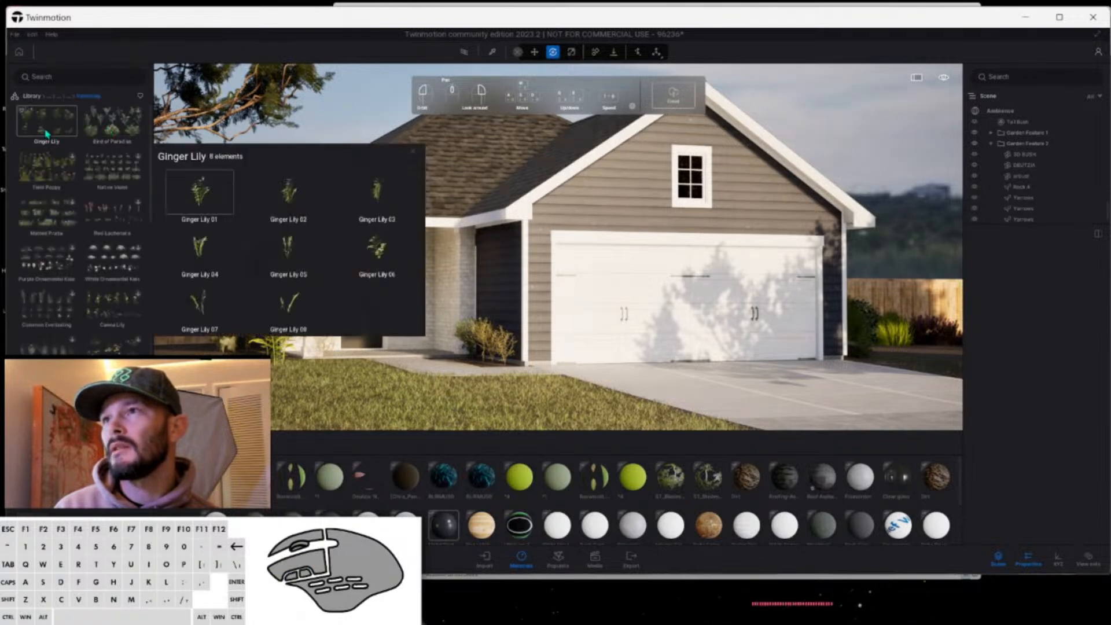
{"action": "mouse_move", "coordinate": [63, 128]}
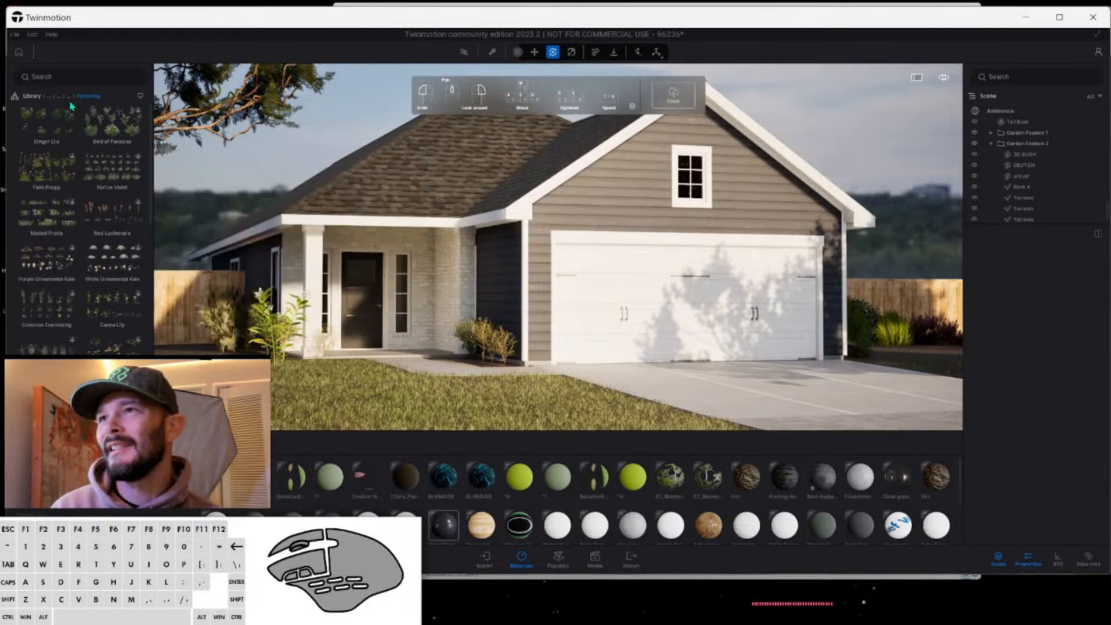
{"action": "left_click", "coordinate": [70, 97]}
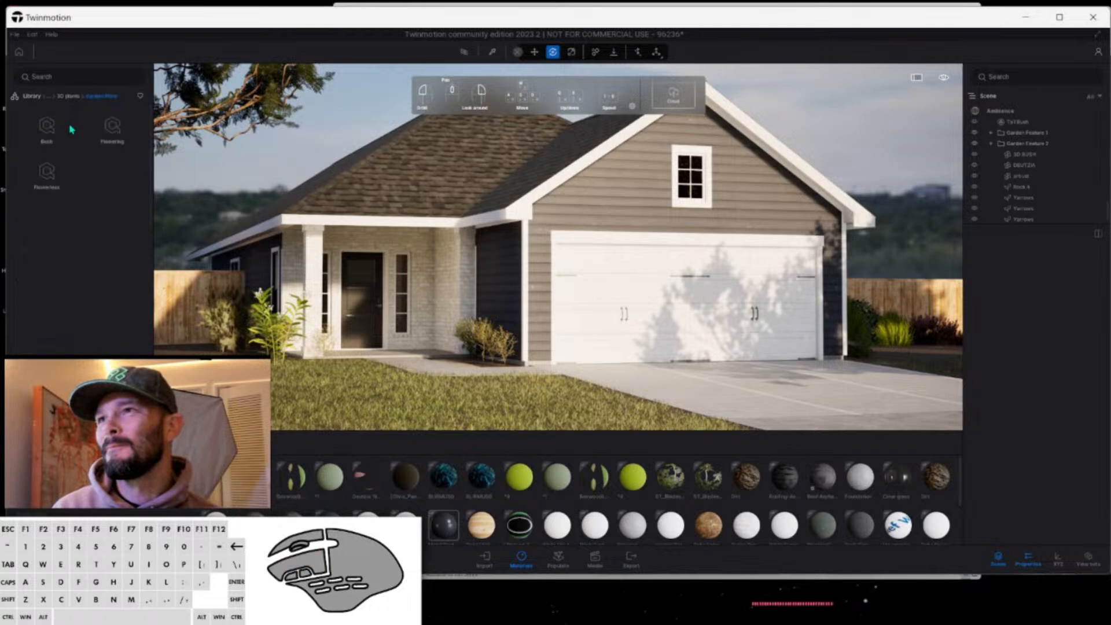
Create the variations of the Boxwood from the Flowerless garden plants.
{"action": "left_click", "coordinate": [61, 169]}
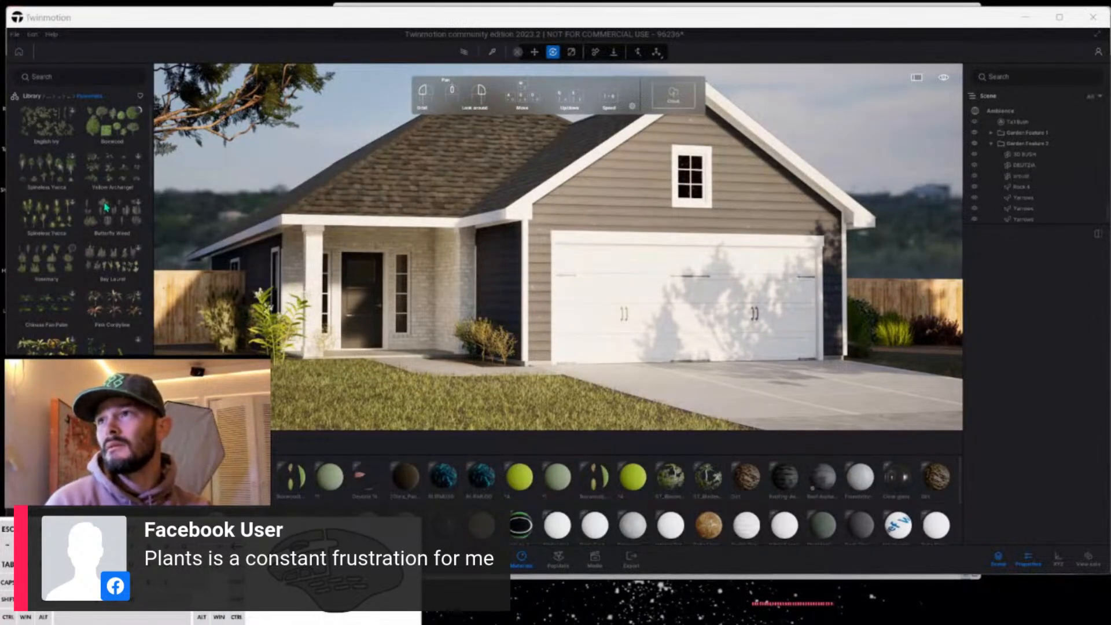
{"action": "left_click", "coordinate": [127, 129]}
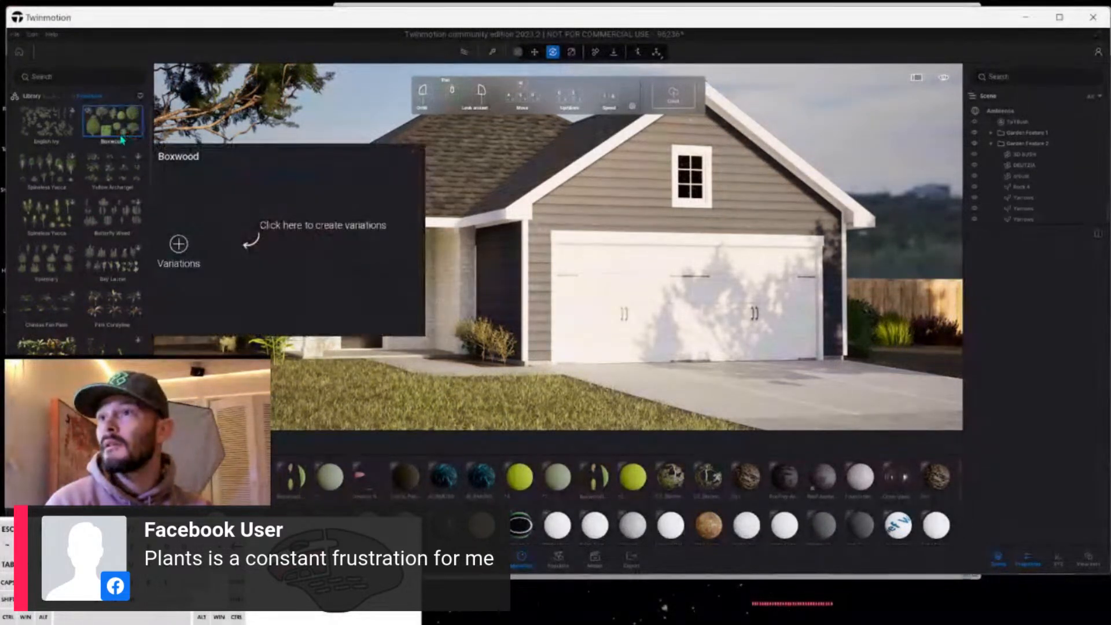
{"action": "left_click", "coordinate": [178, 245]}
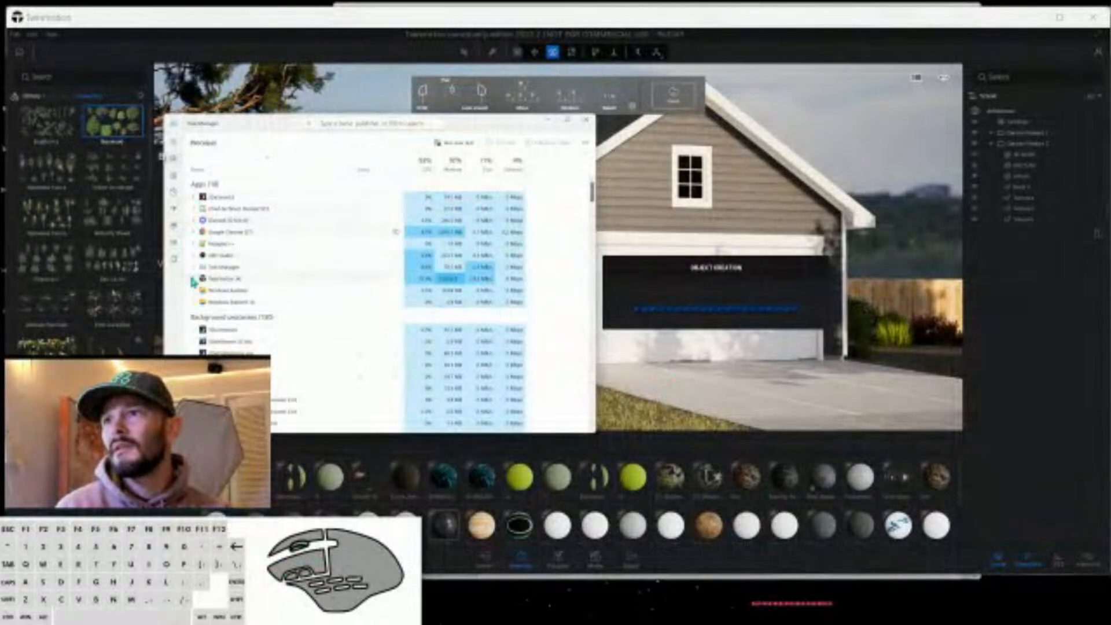
{"action": "left_click", "coordinate": [193, 278]}
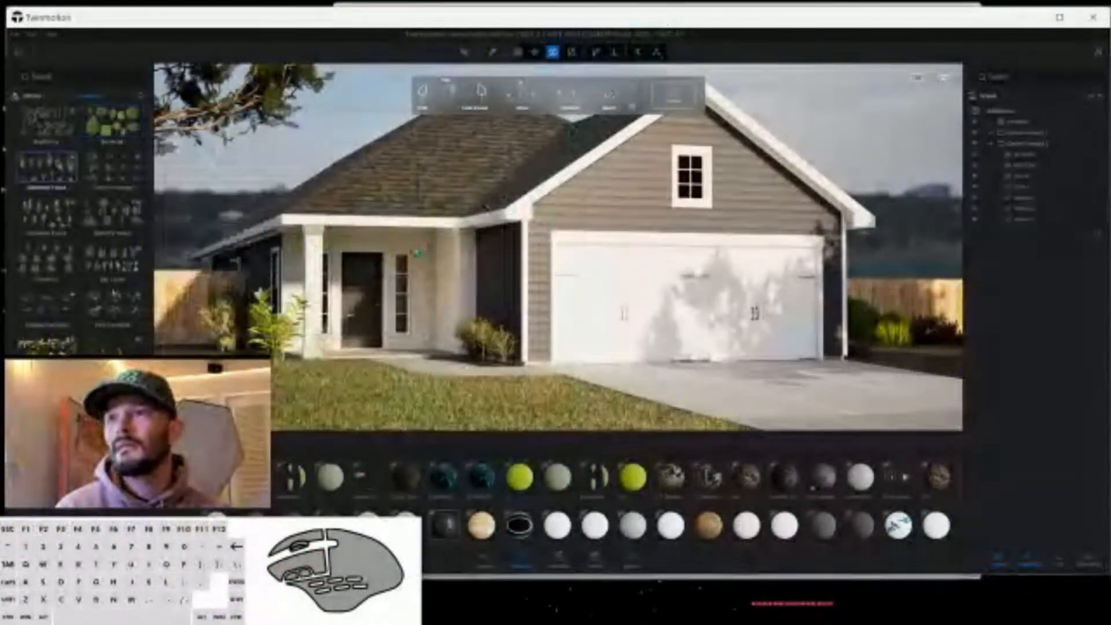
{"action": "left_click", "coordinate": [133, 118]}
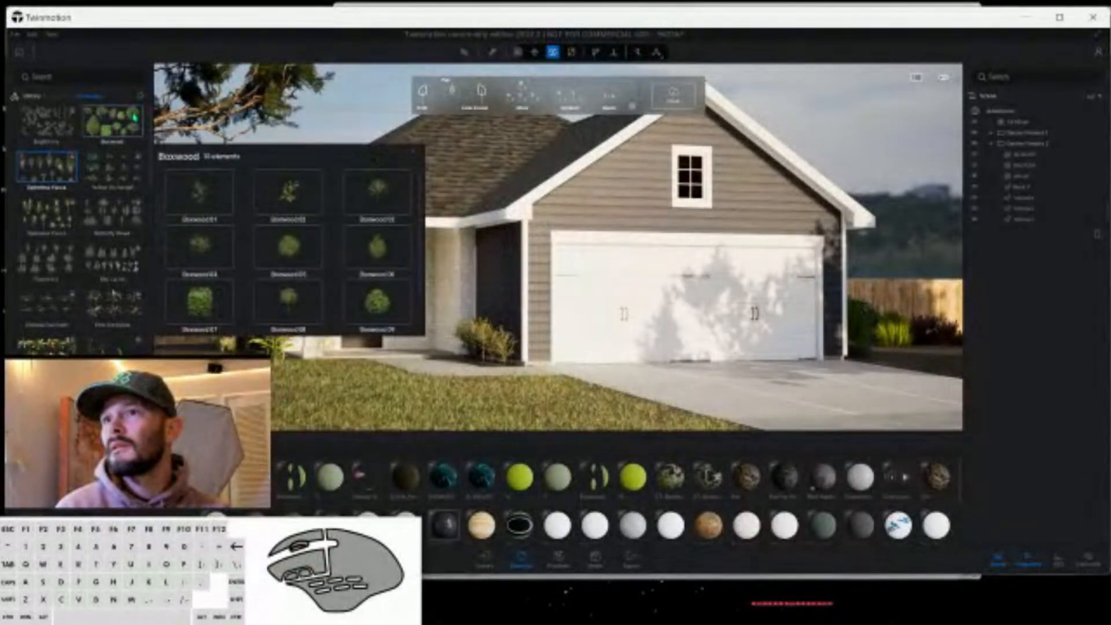
Try the Boxwood 01 and Boxwood 02 variations beside the bush at the porch.
{"action": "mouse_move", "coordinate": [99, 138]}
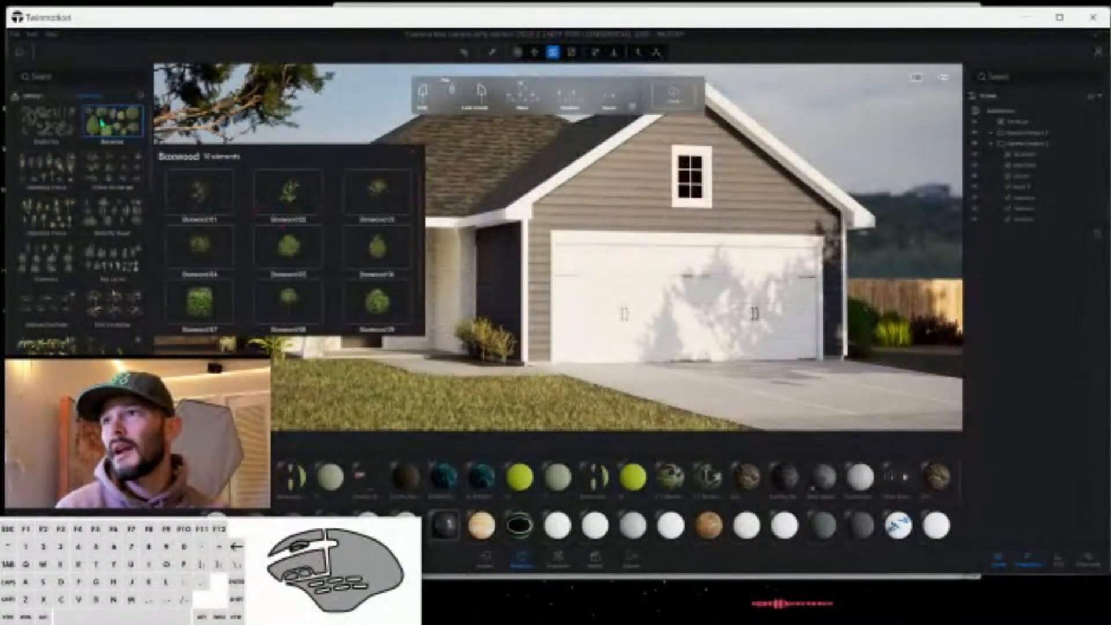
{"action": "mouse_move", "coordinate": [287, 202]}
{"action": "left_mouse_down"}
{"action": "mouse_move", "coordinate": [445, 316]}
{"action": "mouse_move", "coordinate": [386, 284]}
{"action": "mouse_move", "coordinate": [295, 201]}
{"action": "left_mouse_up"}
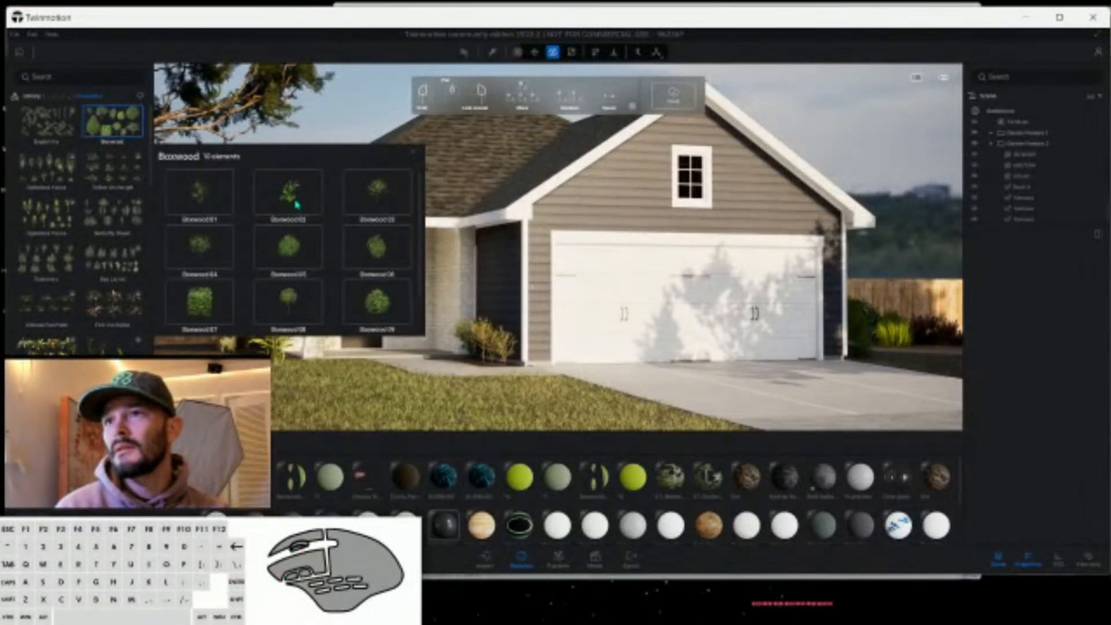
{"action": "left_click", "coordinate": [294, 197]}
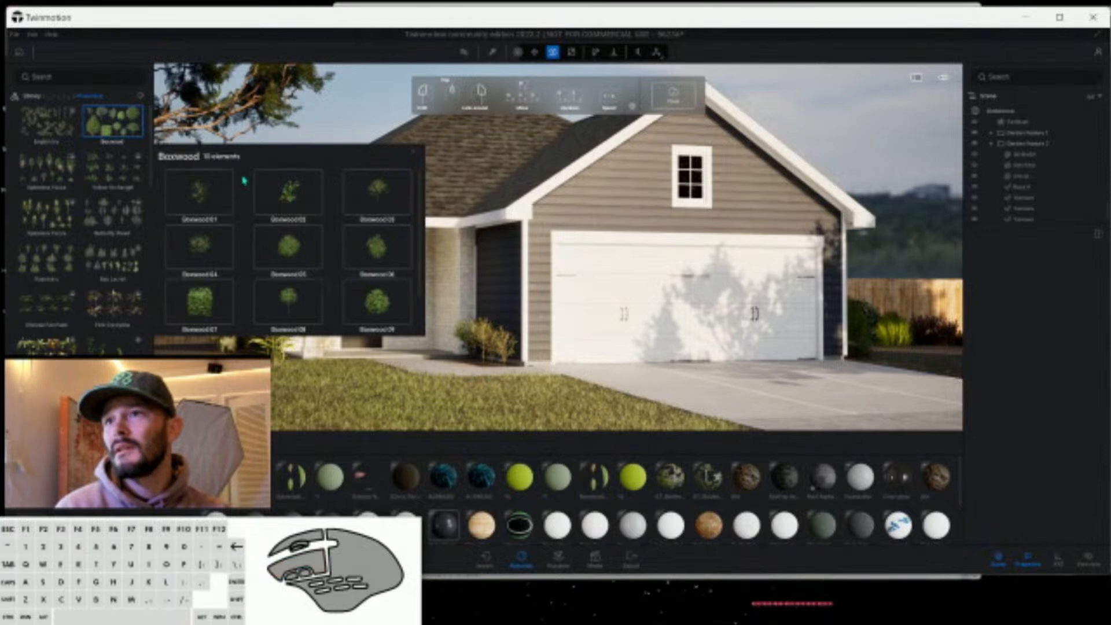
{"action": "left_click_drag", "start_coordinate": [197, 199], "coordinate": [428, 322]}
{"action": "left_click", "coordinate": [287, 193]}
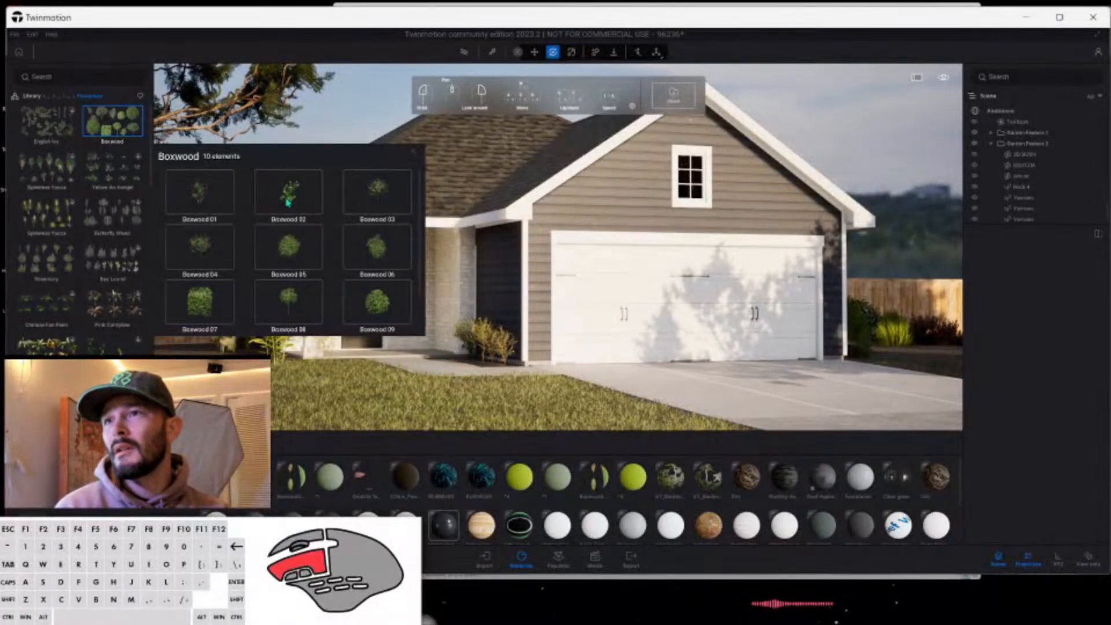
{"action": "left_click", "coordinate": [447, 365]}
{"action": "left_click", "coordinate": [265, 189]}
{"action": "left_click", "coordinate": [121, 184]}
{"action": "left_click", "coordinate": [306, 201]}
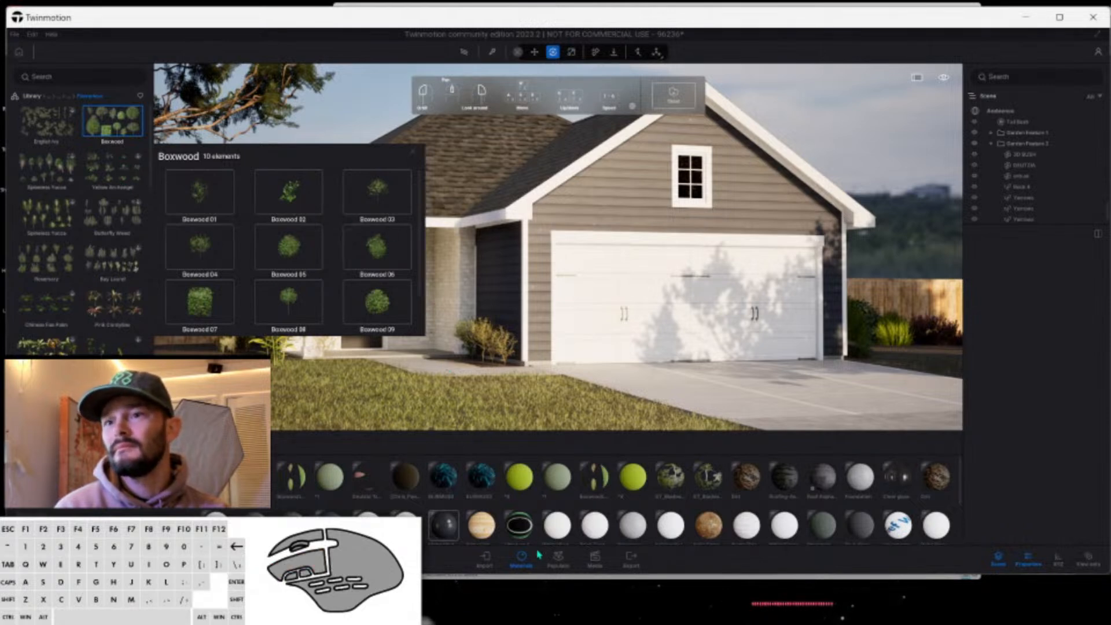
Switch to Task Manager to examine the processor and memory use of the Twinmotion process, and return to the scene.
{"action": "left_click", "coordinate": [336, 613]}
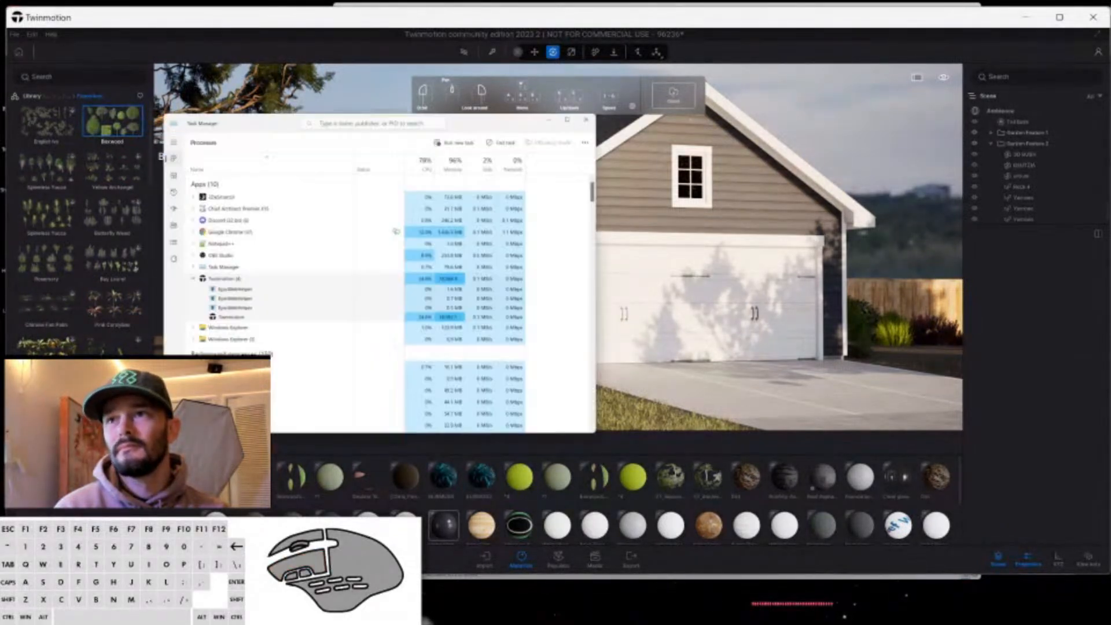
{"action": "left_click", "coordinate": [231, 317]}
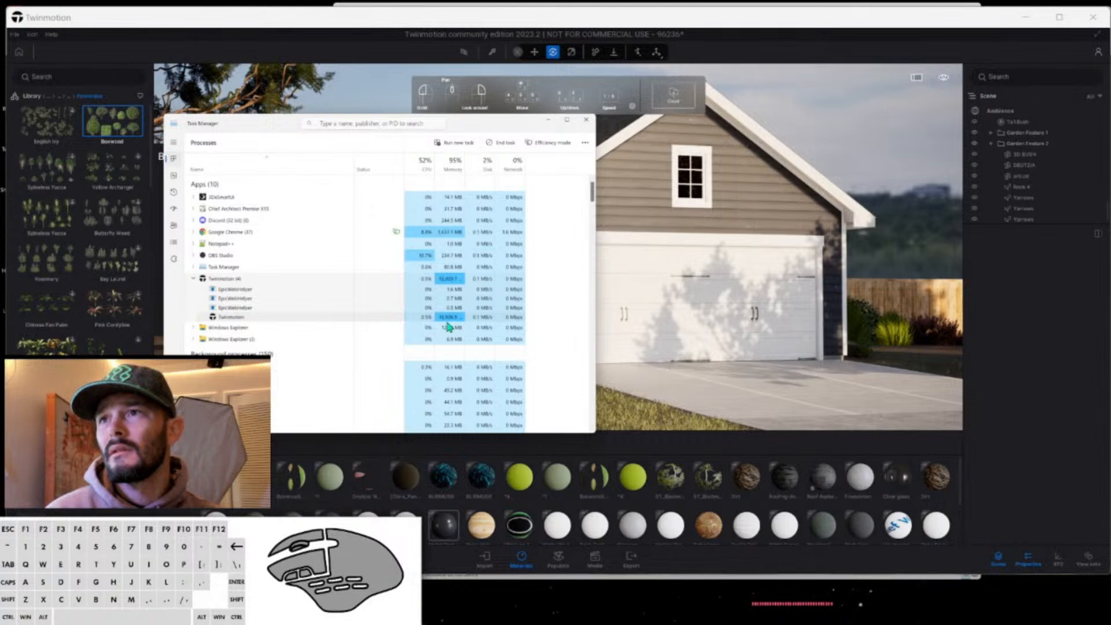
{"action": "left_click", "coordinate": [341, 26]}
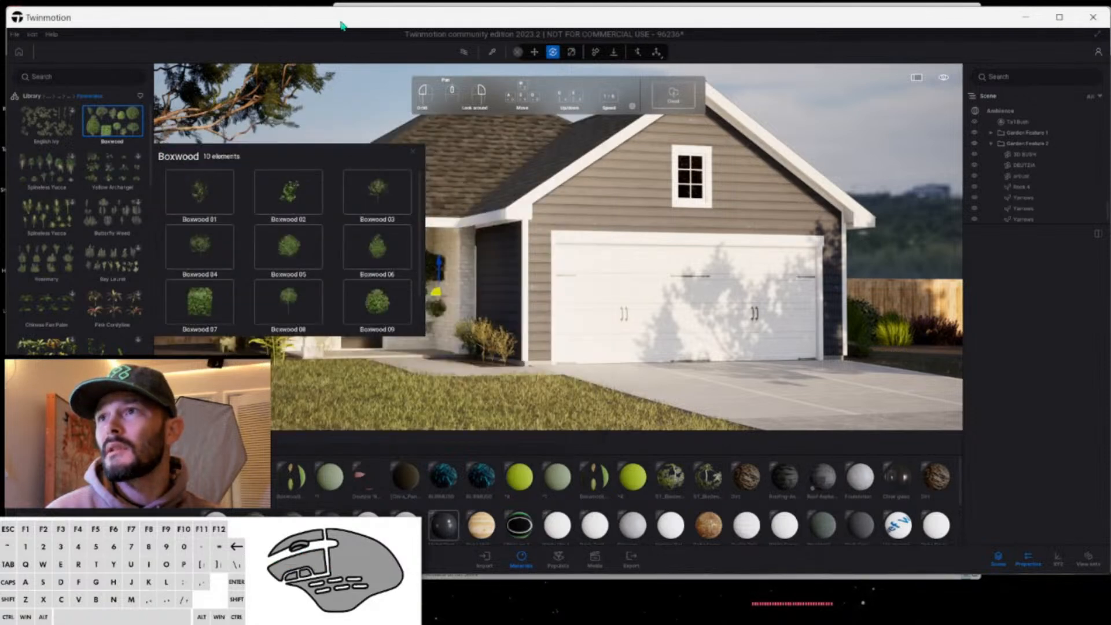
Recheck the Boxwood variations and create the variations of the Rosemary garden plant.
{"action": "left_click", "coordinate": [140, 124]}
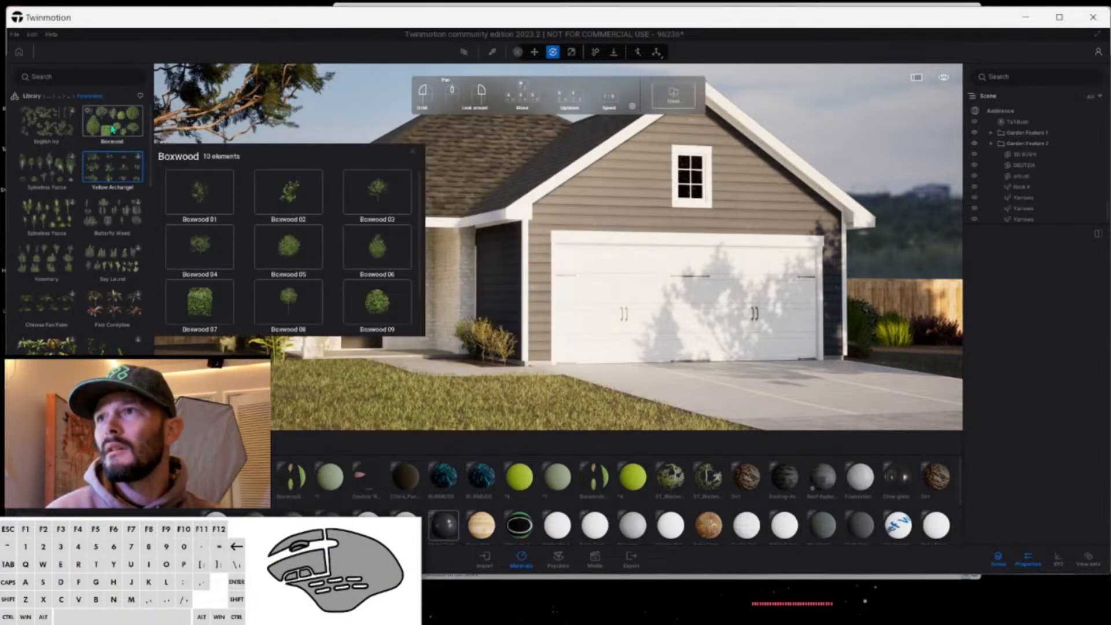
{"action": "left_click", "coordinate": [286, 207]}
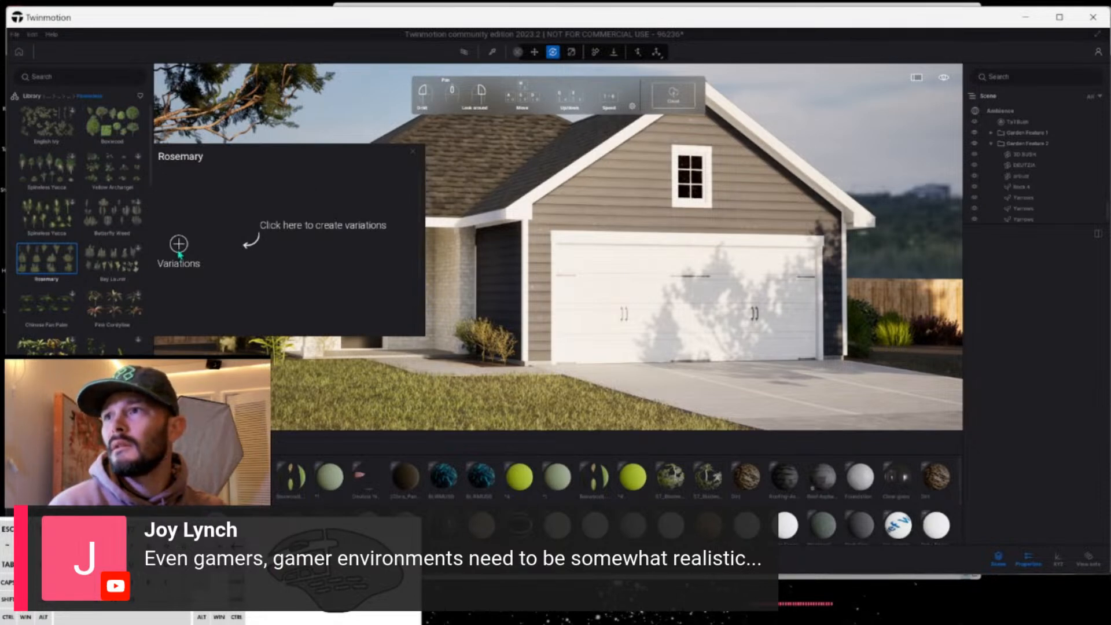
{"action": "left_click", "coordinate": [178, 245]}
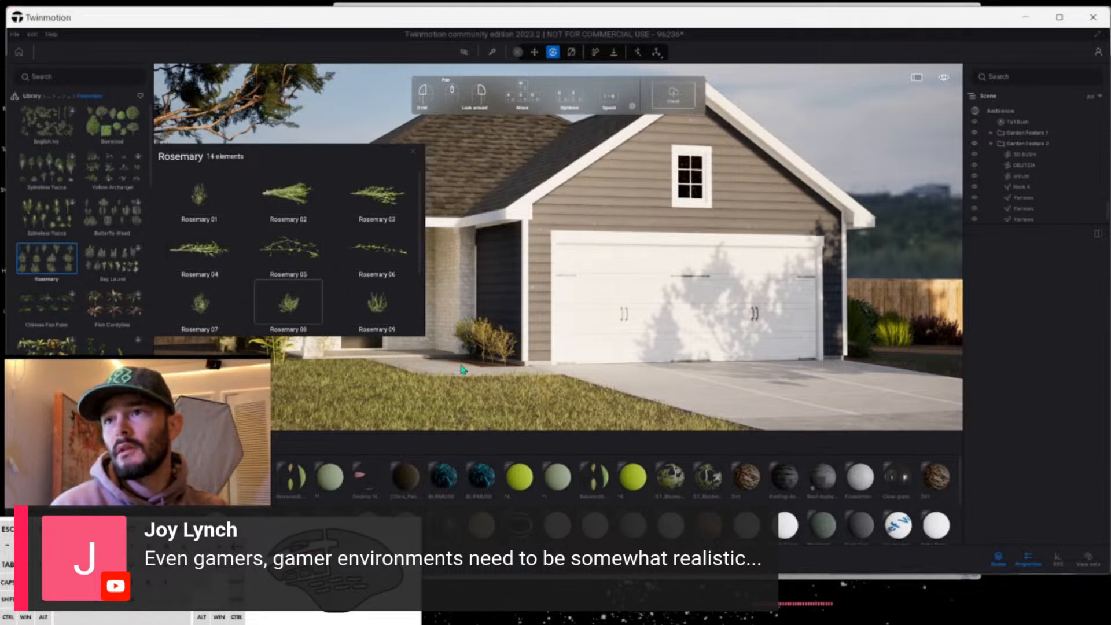
Try the Rosemary 07, 08, 09 and 11 variations on the ground beside the bush at the porch.
{"action": "left_click_drag", "start_coordinate": [418, 347], "coordinate": [450, 368]}
{"action": "key", "text": "Delete"}
{"action": "left_click_drag", "start_coordinate": [209, 310], "coordinate": [437, 357]}
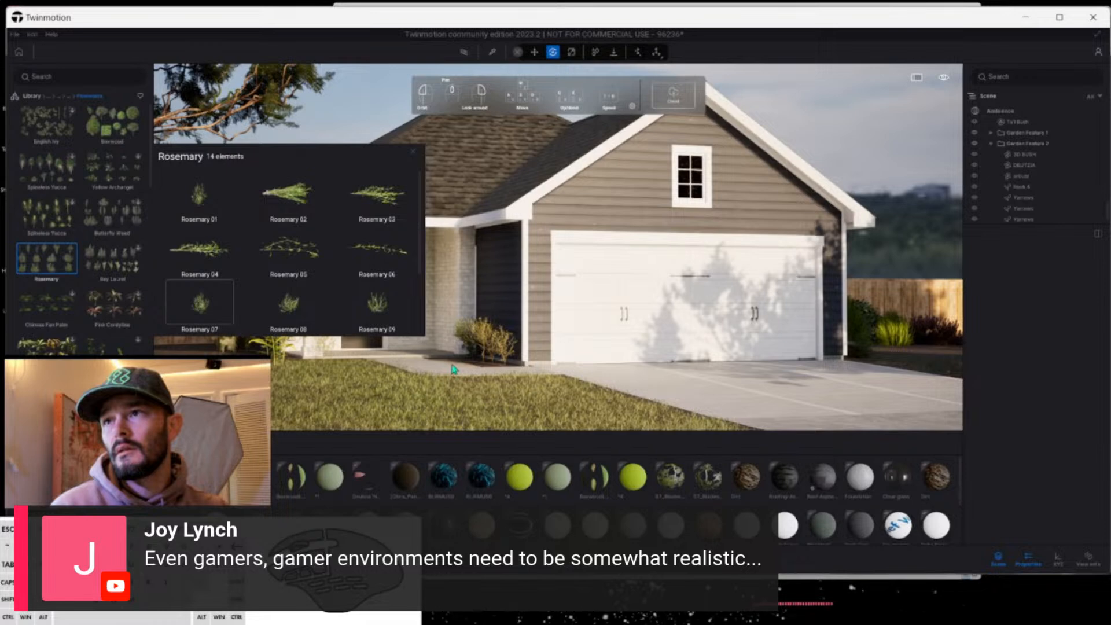
{"action": "left_click_drag", "start_coordinate": [452, 365], "coordinate": [454, 366]}
{"action": "key", "text": "Delete"}
{"action": "left_click_drag", "start_coordinate": [367, 310], "coordinate": [450, 365]}
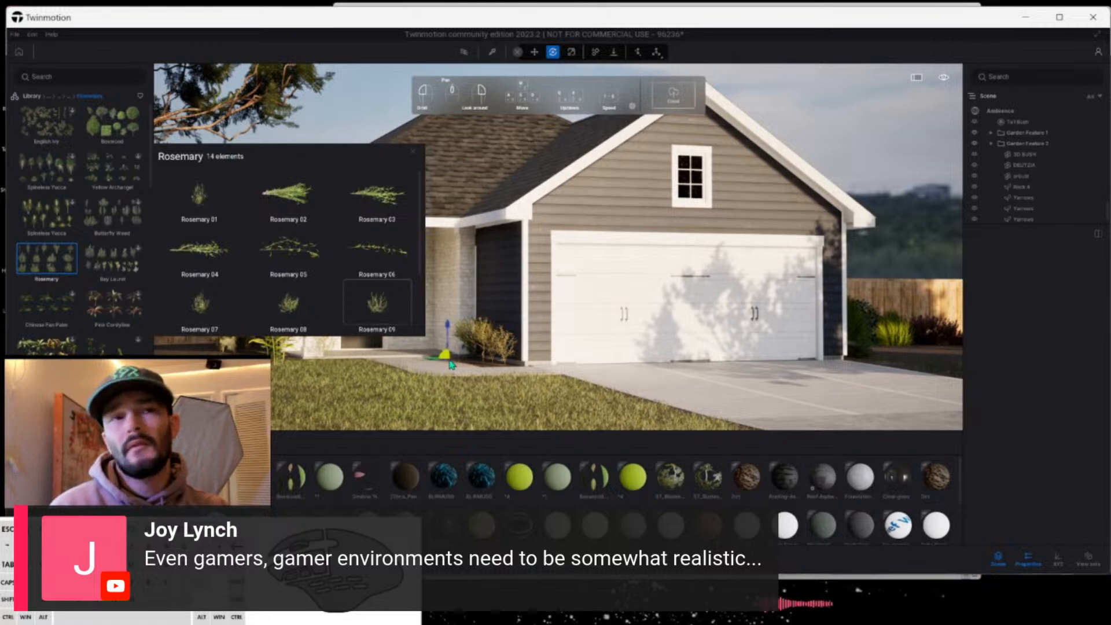
{"action": "key", "text": "Delete"}
{"action": "scroll", "coordinate": [379, 301], "scroll_direction": "down", "scroll_amount": 3}
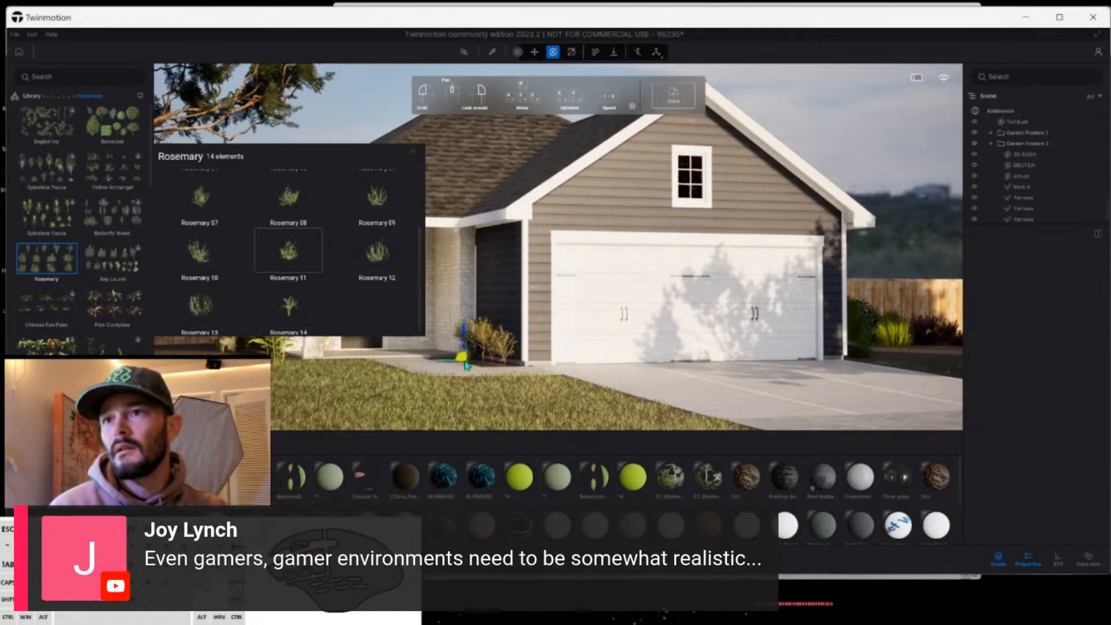
{"action": "left_click", "coordinate": [279, 205]}
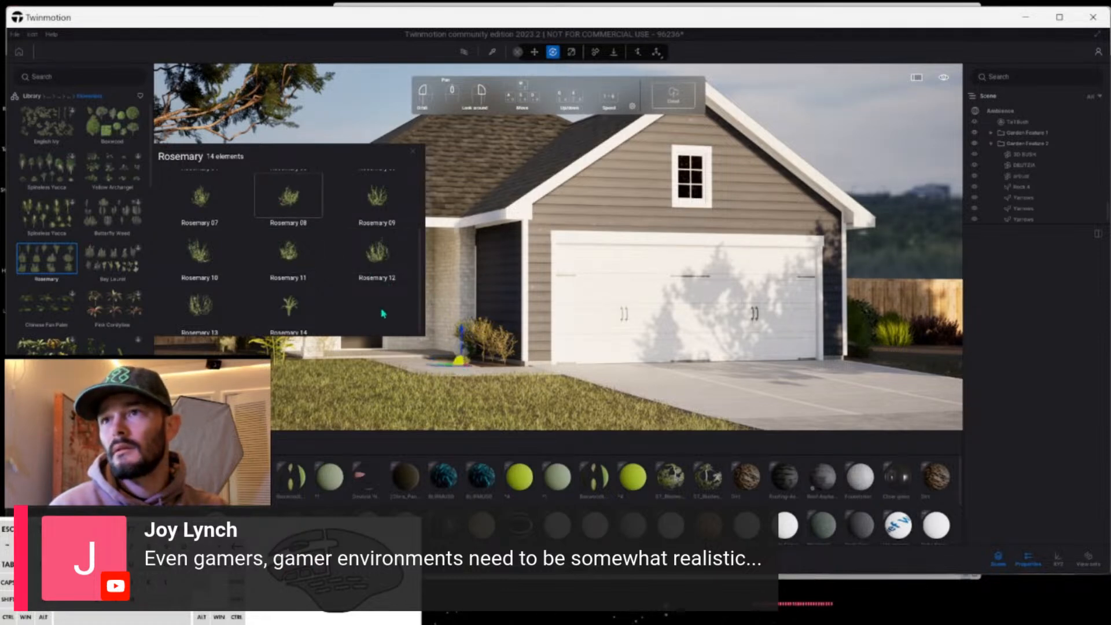
{"action": "scroll", "coordinate": [348, 274], "scroll_direction": "up", "scroll_amount": 3}
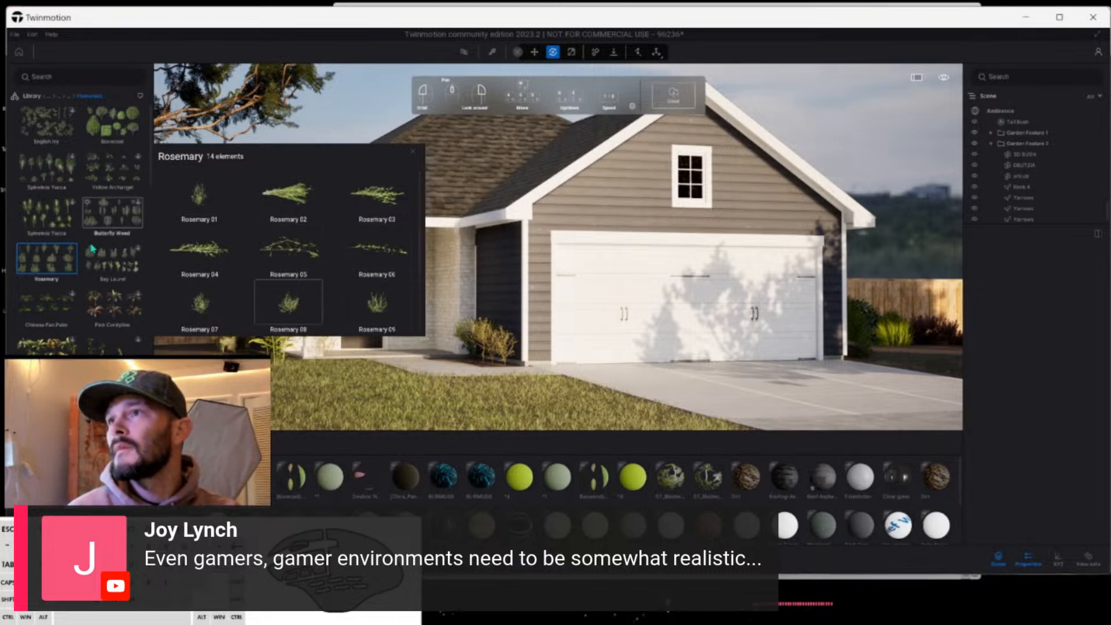
Browse the remaining garden plants, return to the Megascans 3D plants and open the Urban group of the Shrub category.
{"action": "scroll", "coordinate": [91, 249], "scroll_direction": "down", "scroll_amount": 1}
{"action": "scroll", "coordinate": [91, 249], "scroll_direction": "down", "scroll_amount": 3}
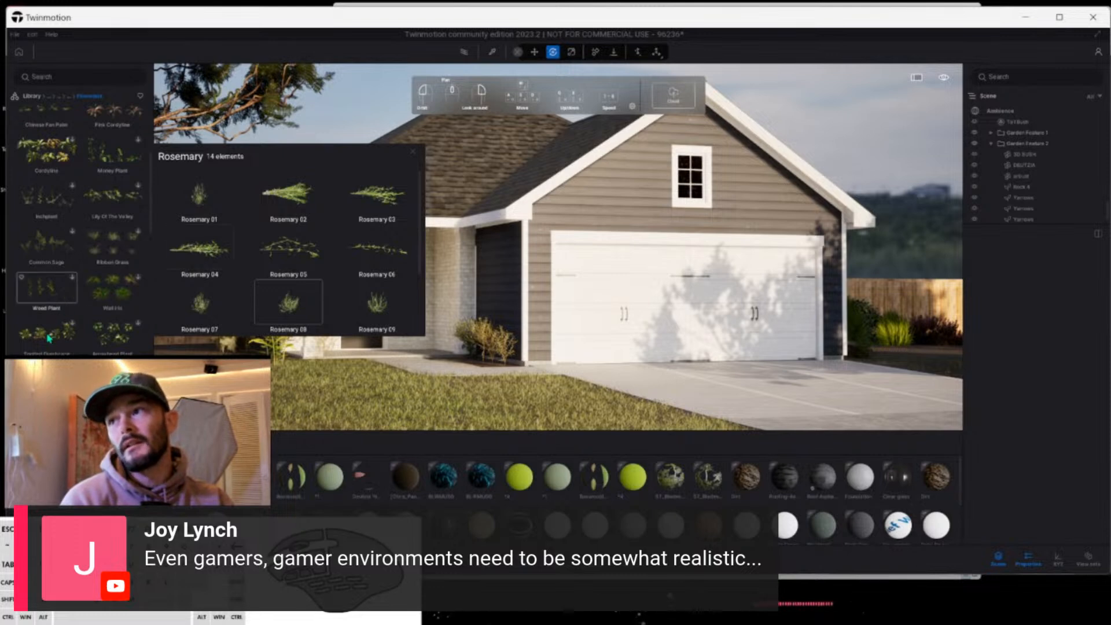
{"action": "scroll", "coordinate": [66, 336], "scroll_direction": "up", "scroll_amount": 5}
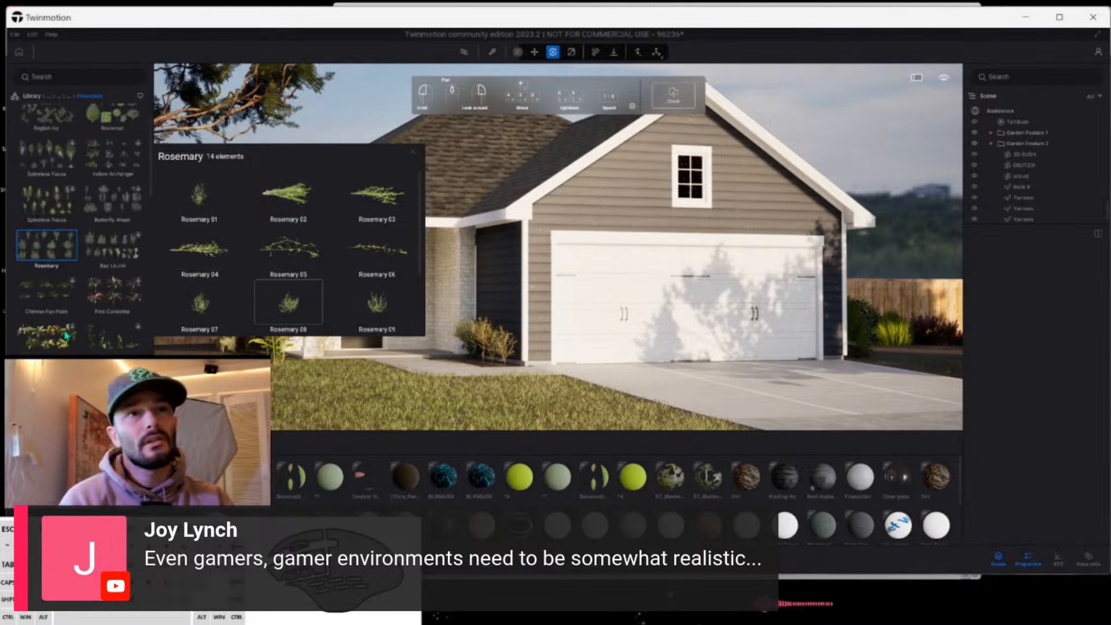
{"action": "left_click", "coordinate": [68, 97]}
{"action": "left_click", "coordinate": [47, 126]}
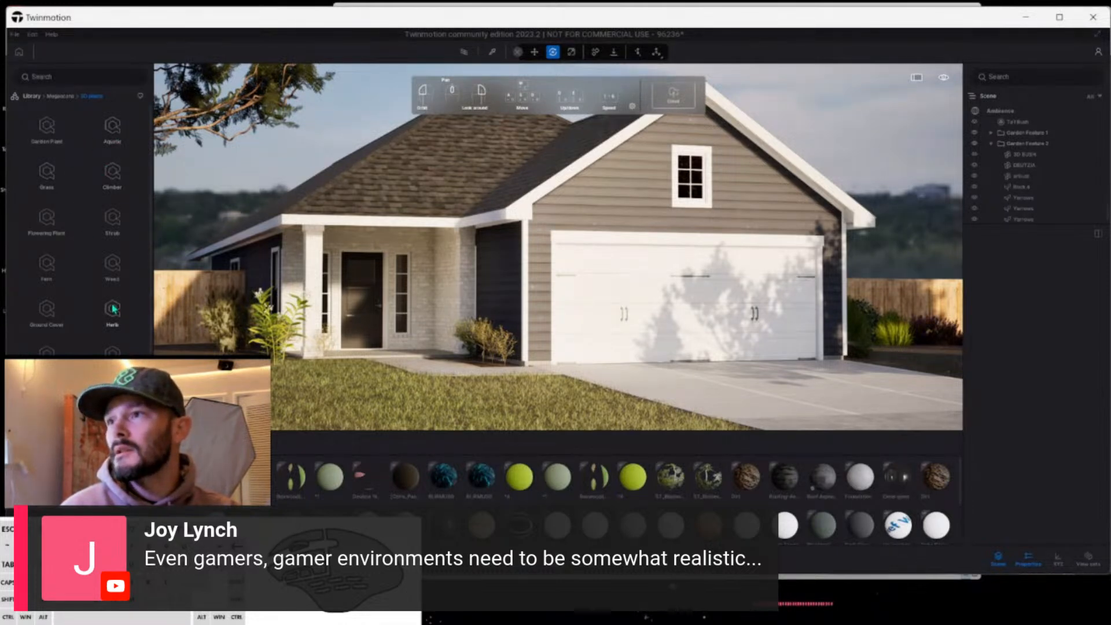
{"action": "scroll", "coordinate": [98, 313], "scroll_direction": "down", "scroll_amount": 1}
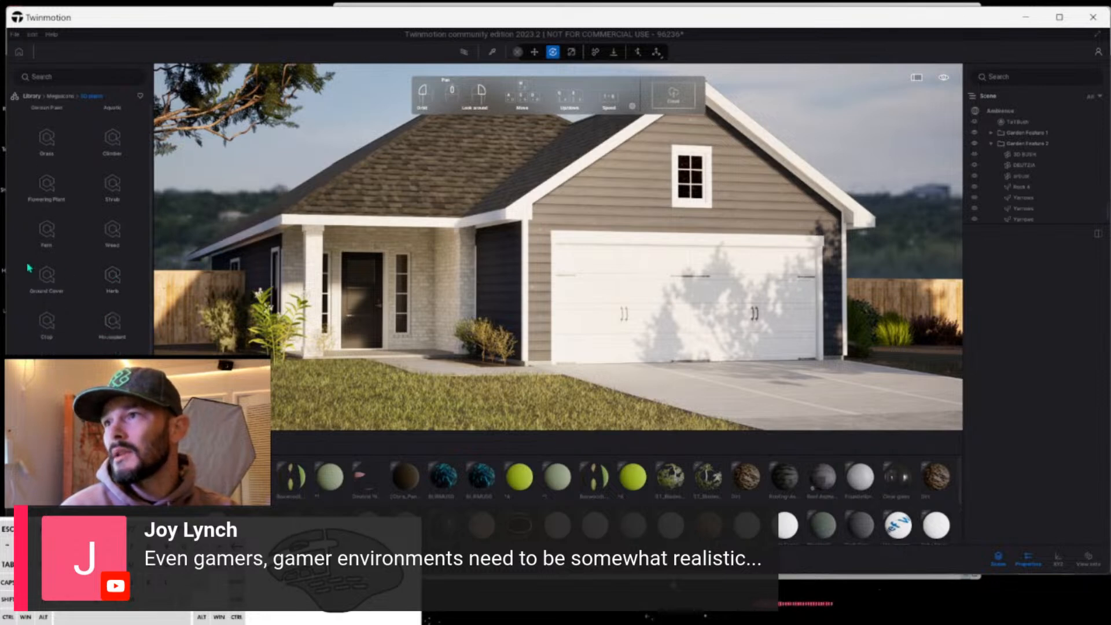
{"action": "scroll", "coordinate": [113, 256], "scroll_direction": "up", "scroll_amount": 2}
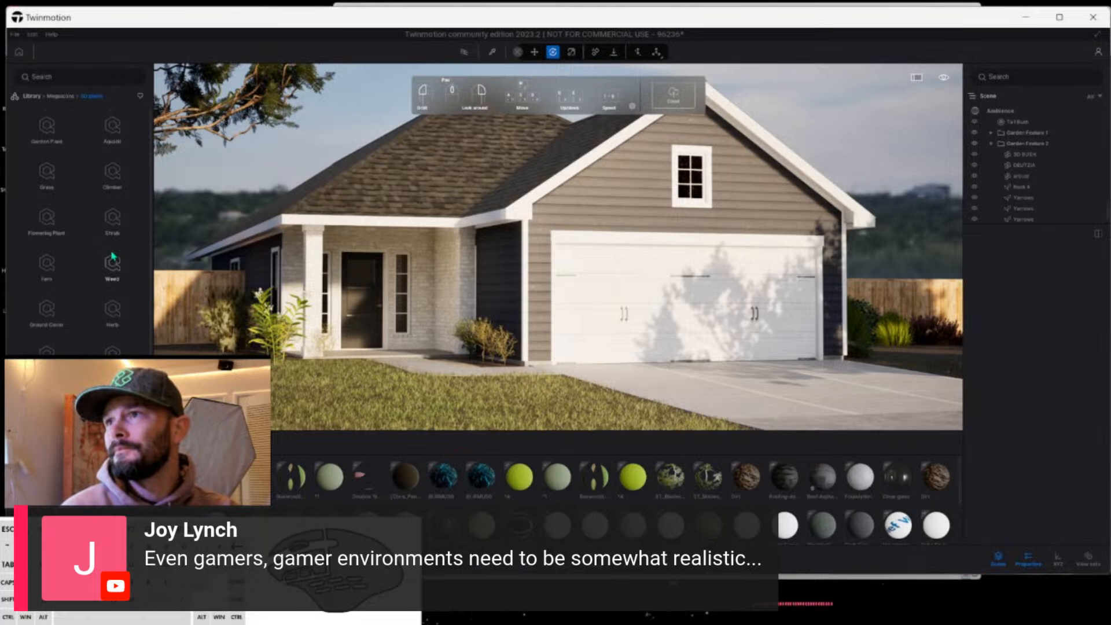
{"action": "left_click", "coordinate": [113, 223]}
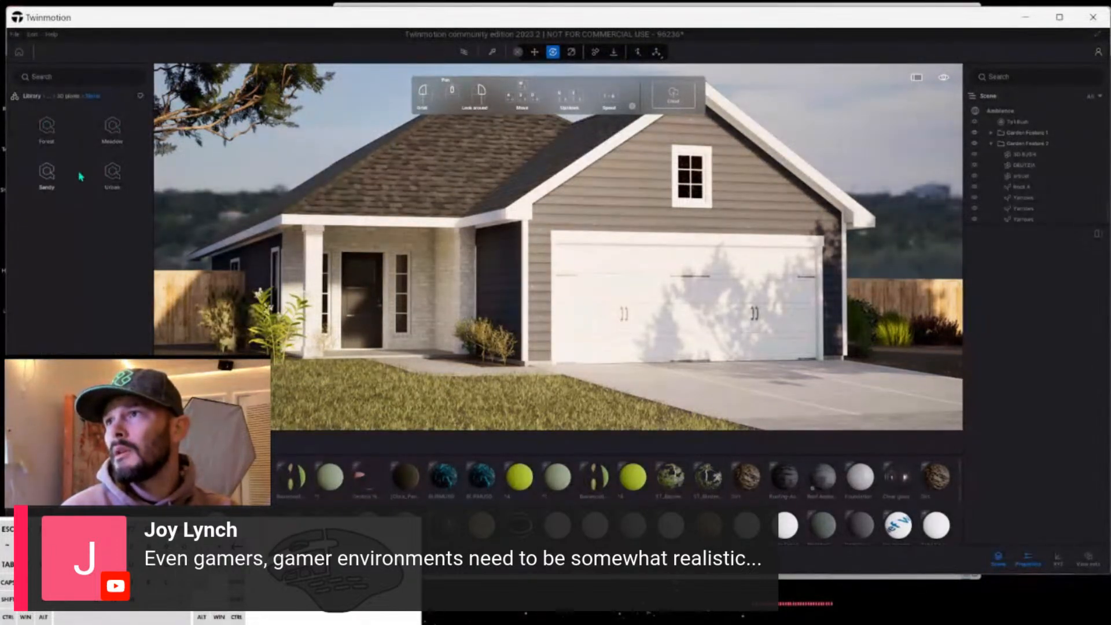
{"action": "left_click", "coordinate": [108, 174]}
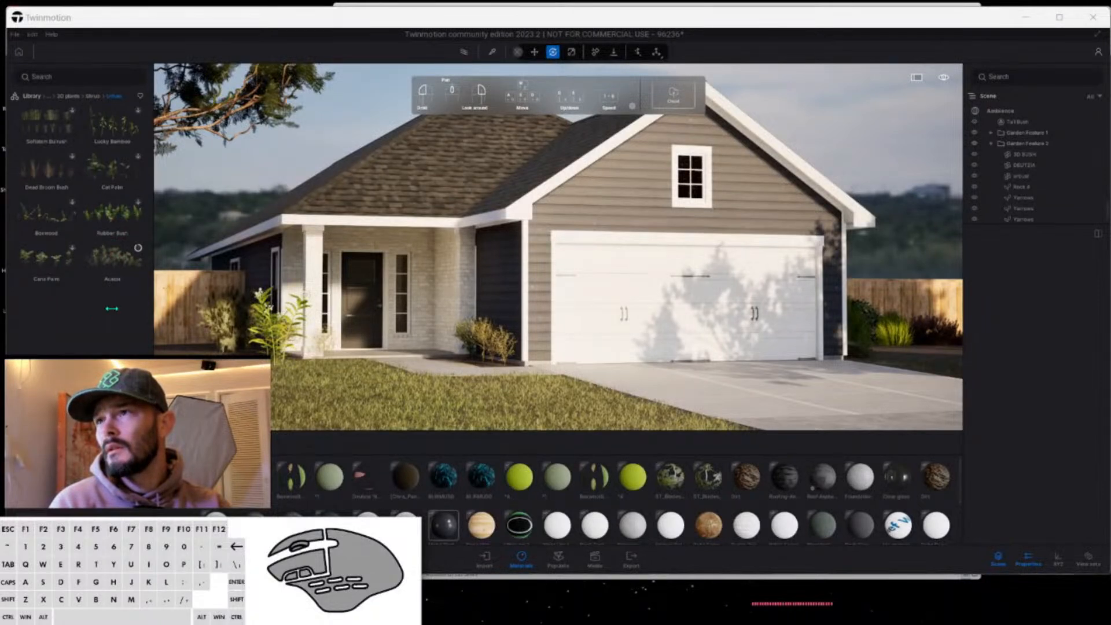
Download the Acacia shrub and create its variations.
{"action": "left_click", "coordinate": [116, 268]}
{"action": "left_click", "coordinate": [104, 266]}
{"action": "left_click", "coordinate": [179, 247]}
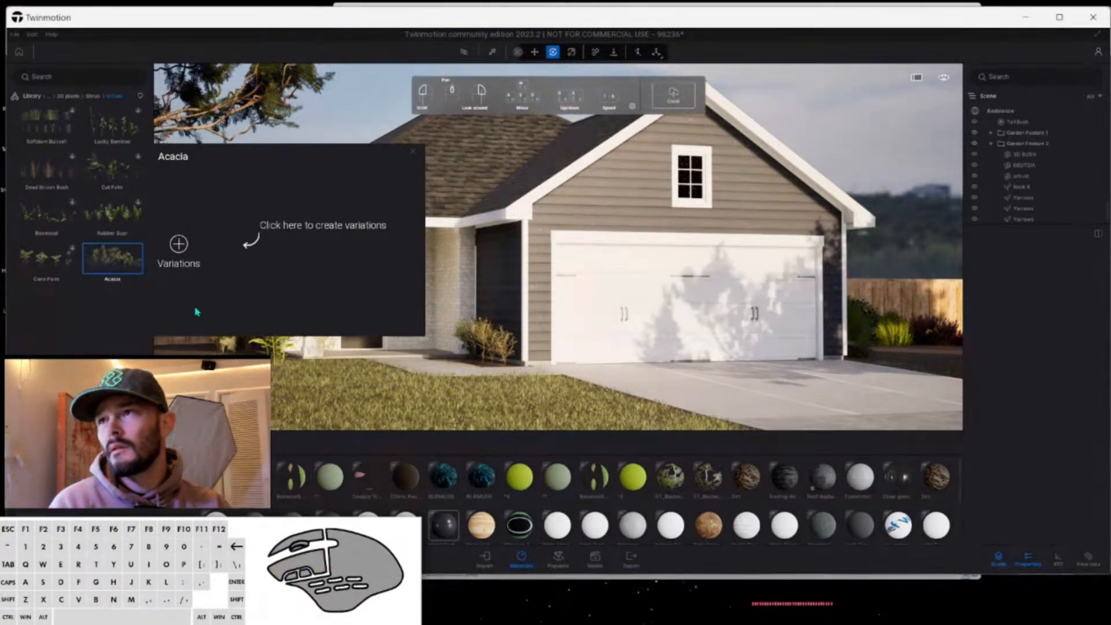
Try the Acacia 10 and Acacia 11 variations, and place Acacia 08 plants around the bush at the porch.
{"action": "scroll", "coordinate": [227, 233], "scroll_direction": "down", "scroll_amount": 2}
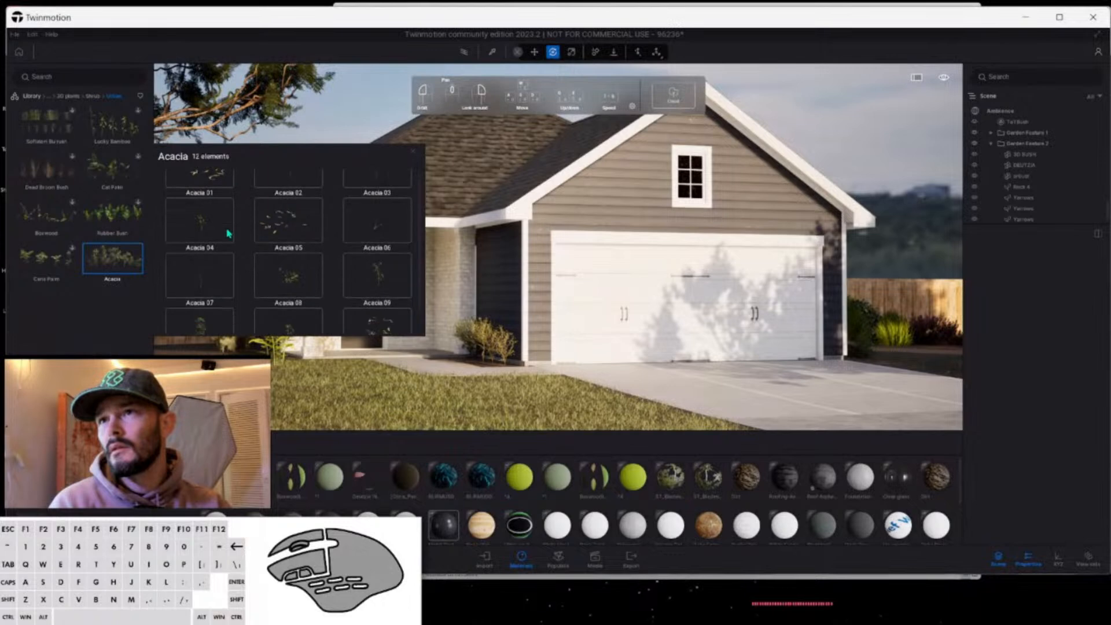
{"action": "left_click", "coordinate": [201, 306]}
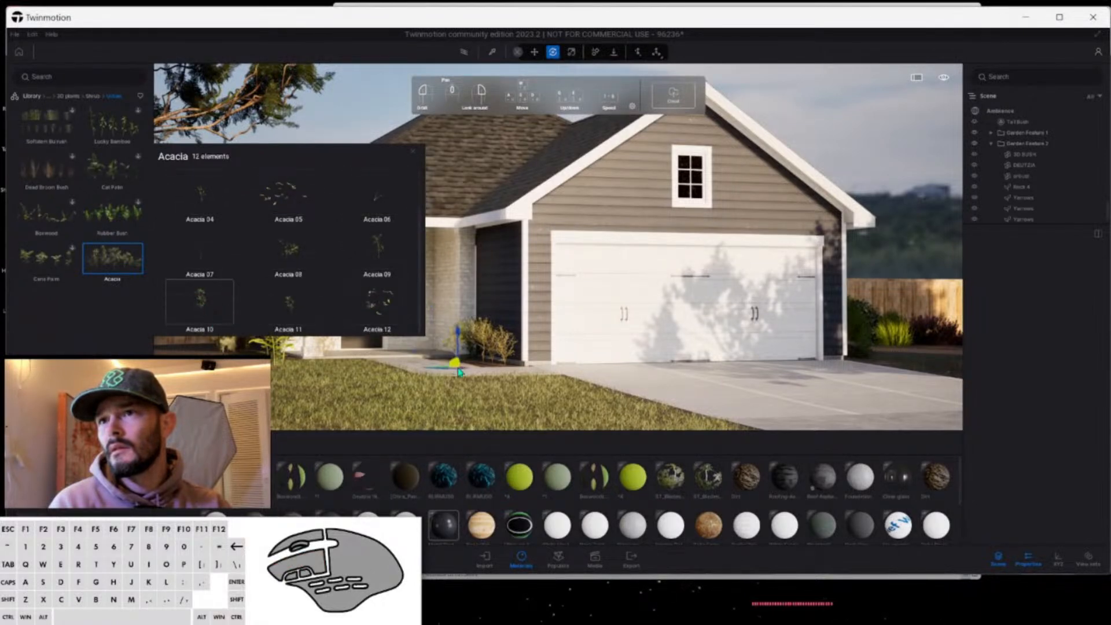
{"action": "right_click", "coordinate": [463, 366]}
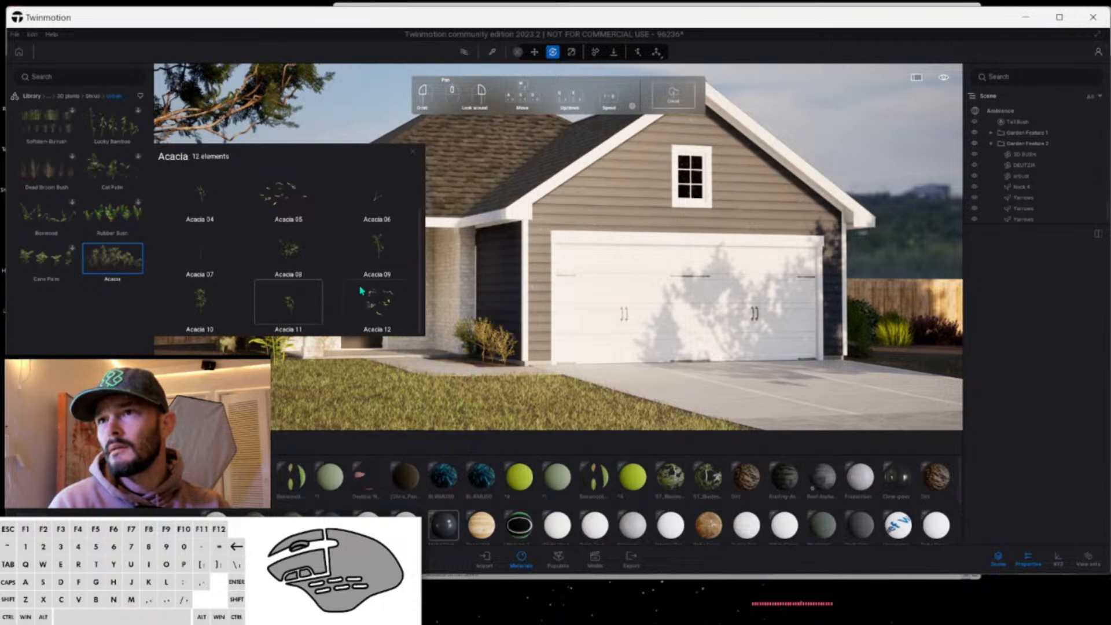
{"action": "left_click", "coordinate": [293, 259]}
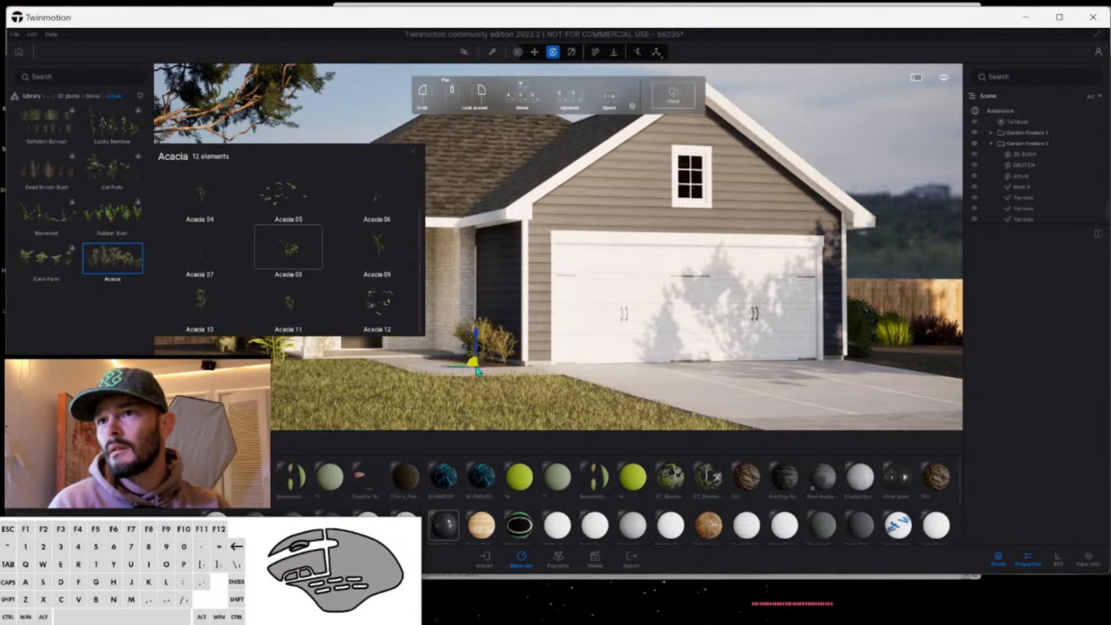
{"action": "left_click", "coordinate": [463, 368]}
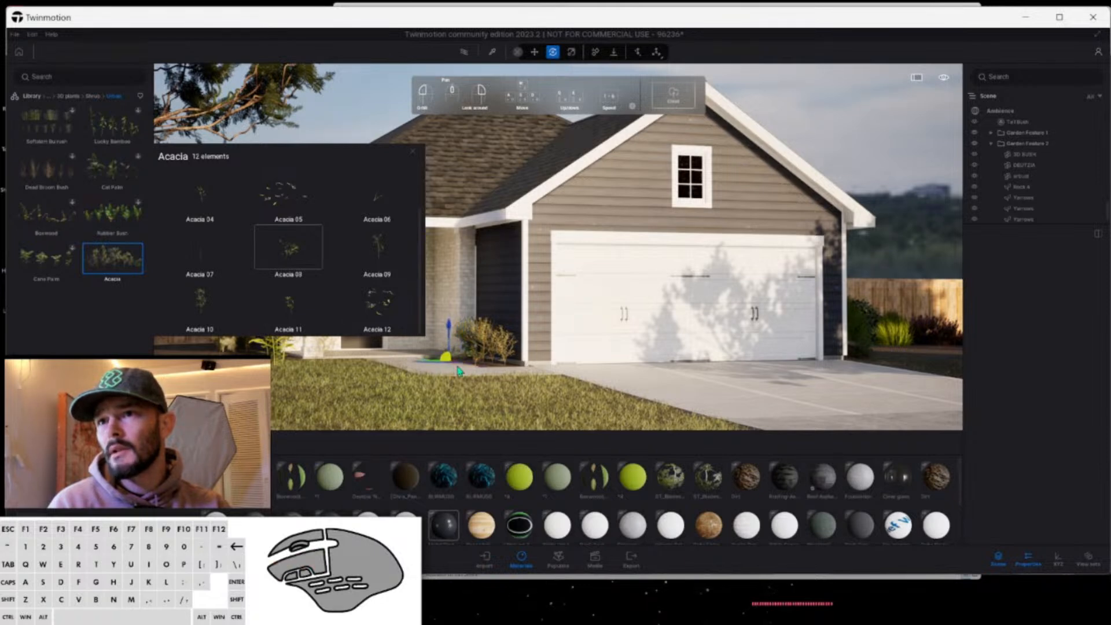
{"action": "key", "text": "space"}
{"action": "right_click", "coordinate": [570, 264]}
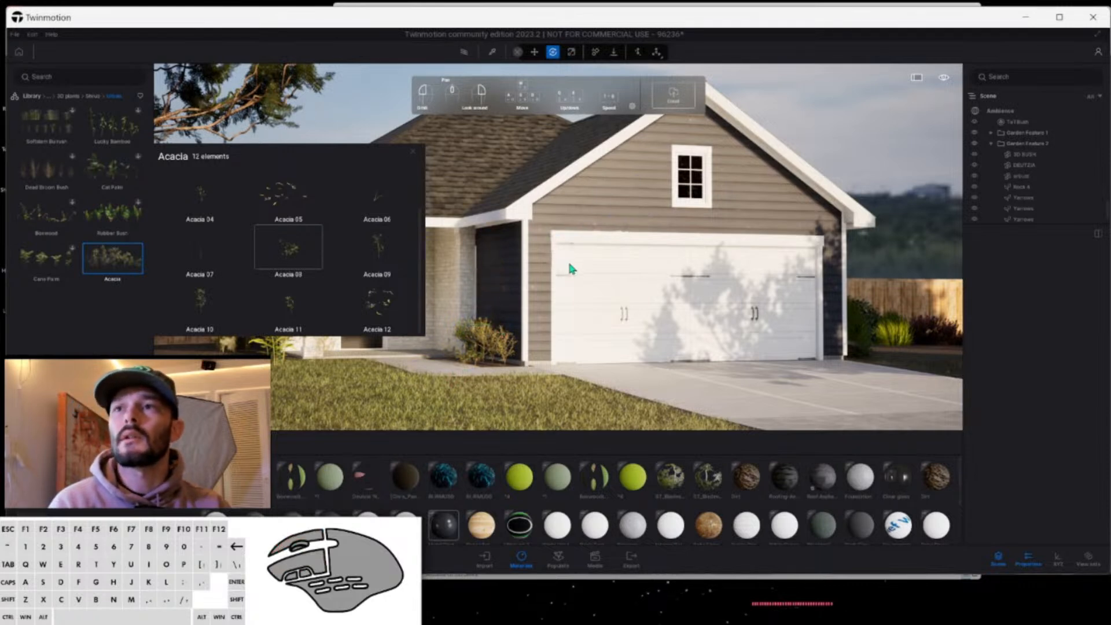
{"action": "left_click", "coordinate": [568, 264]}
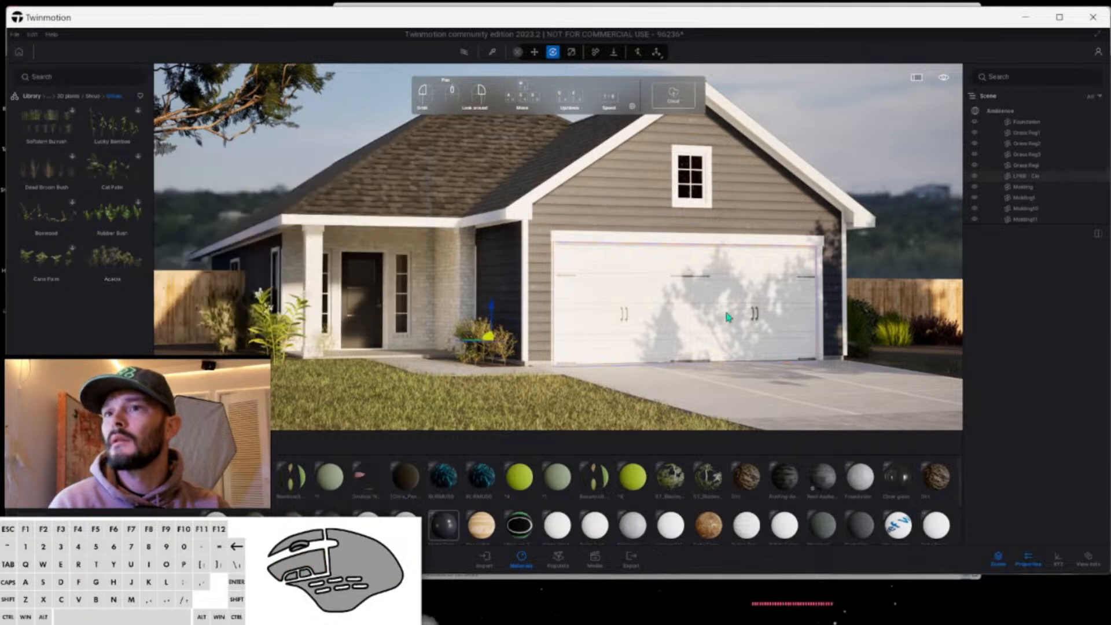
{"action": "left_click", "coordinate": [607, 380]}
{"action": "left_click", "coordinate": [493, 361]}
{"action": "left_click", "coordinate": [438, 371]}
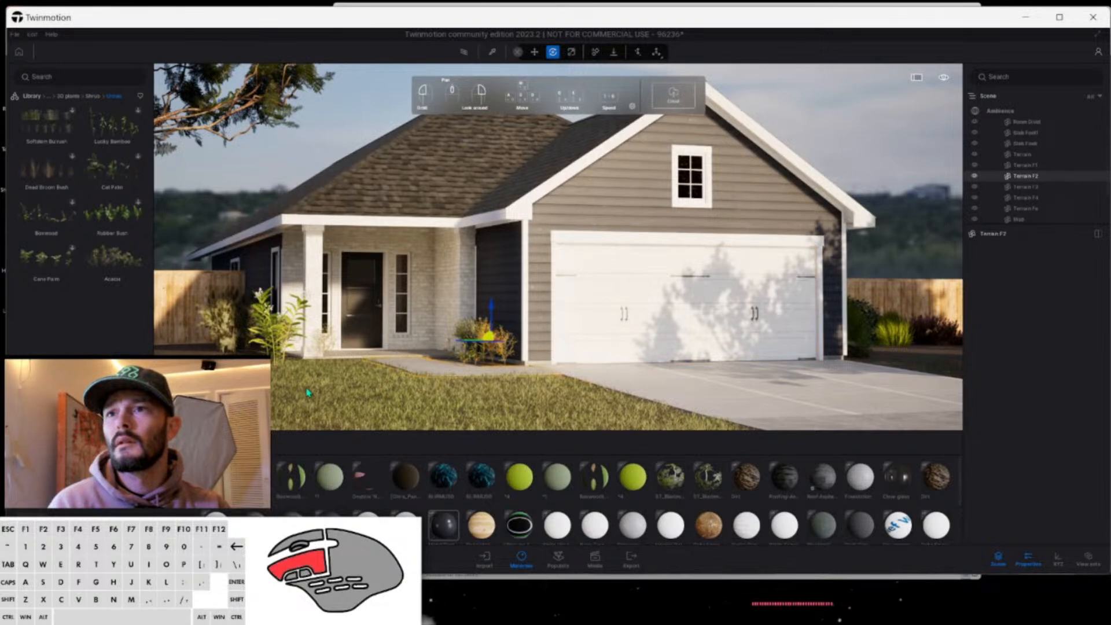
{"action": "left_click", "coordinate": [368, 289]}
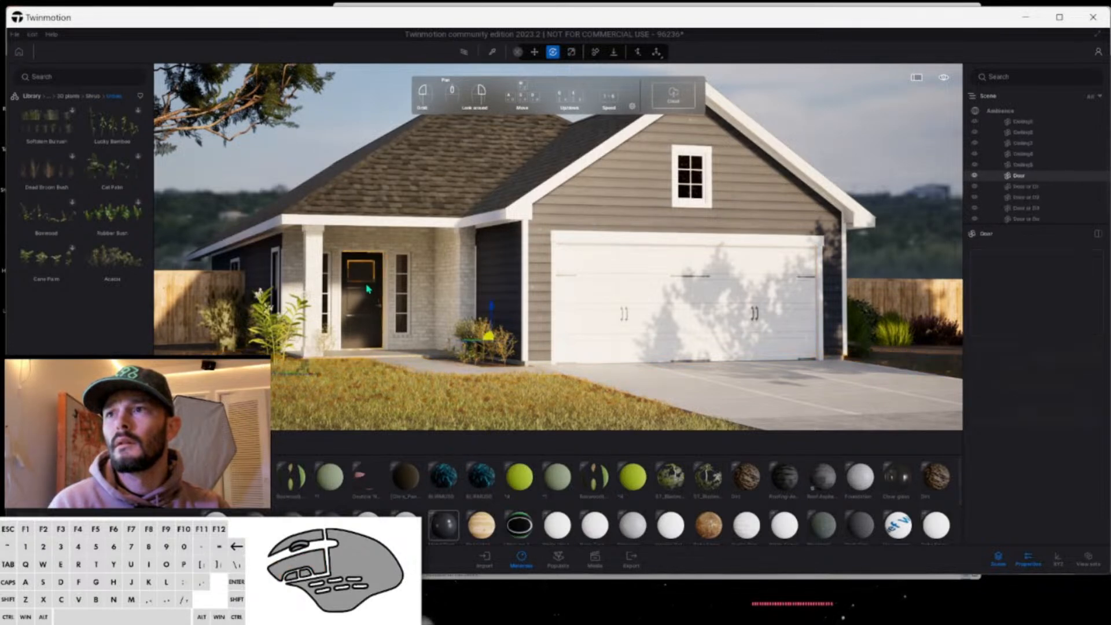
{"action": "left_click", "coordinate": [859, 153]}
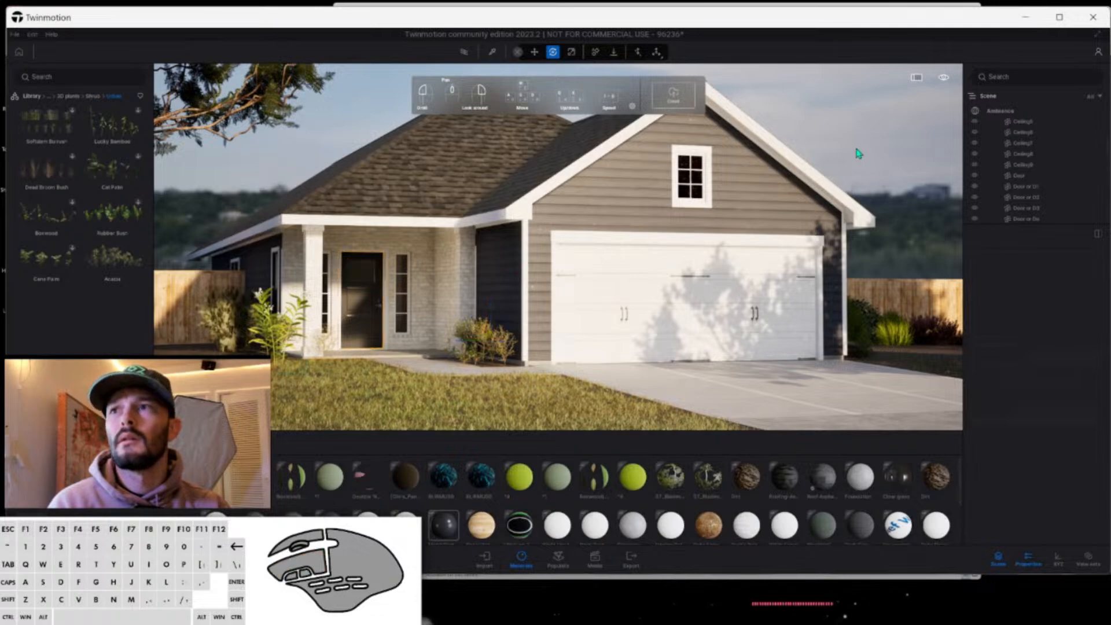
Turn on the path tracer for the viewport and open the saved Image2 view from the media.
{"action": "left_click", "coordinate": [463, 53]}
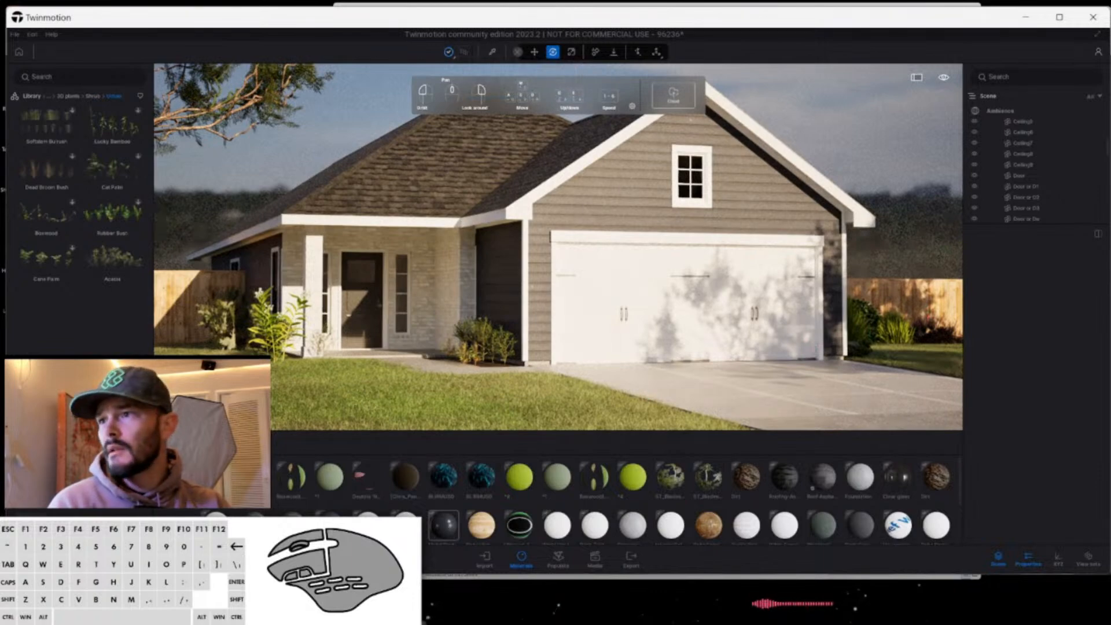
{"action": "left_click", "coordinate": [590, 561]}
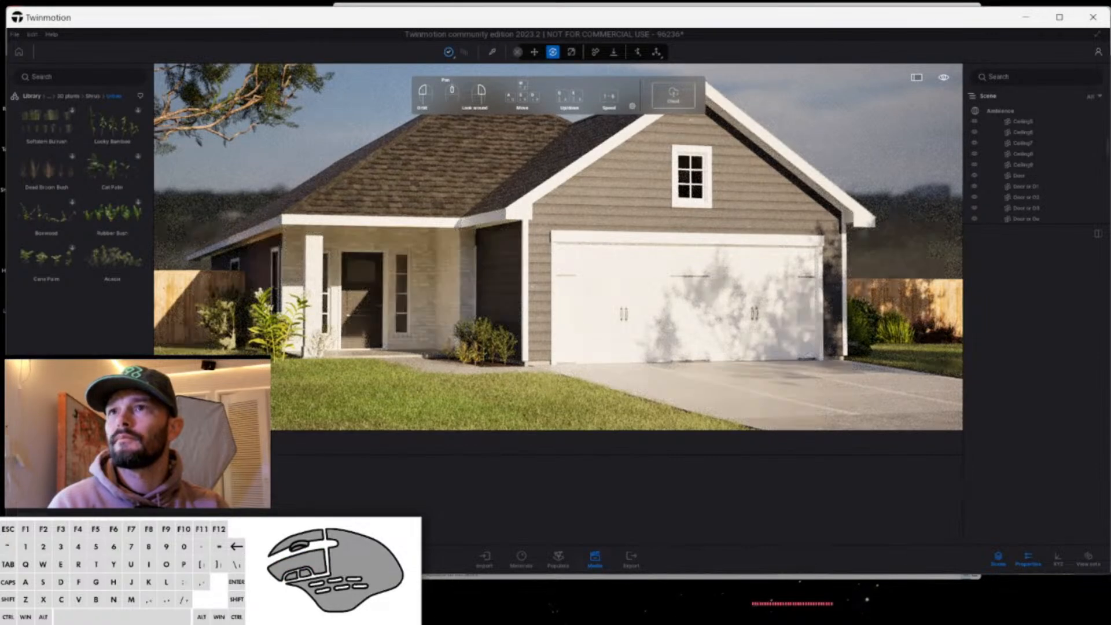
{"action": "left_click", "coordinate": [231, 478]}
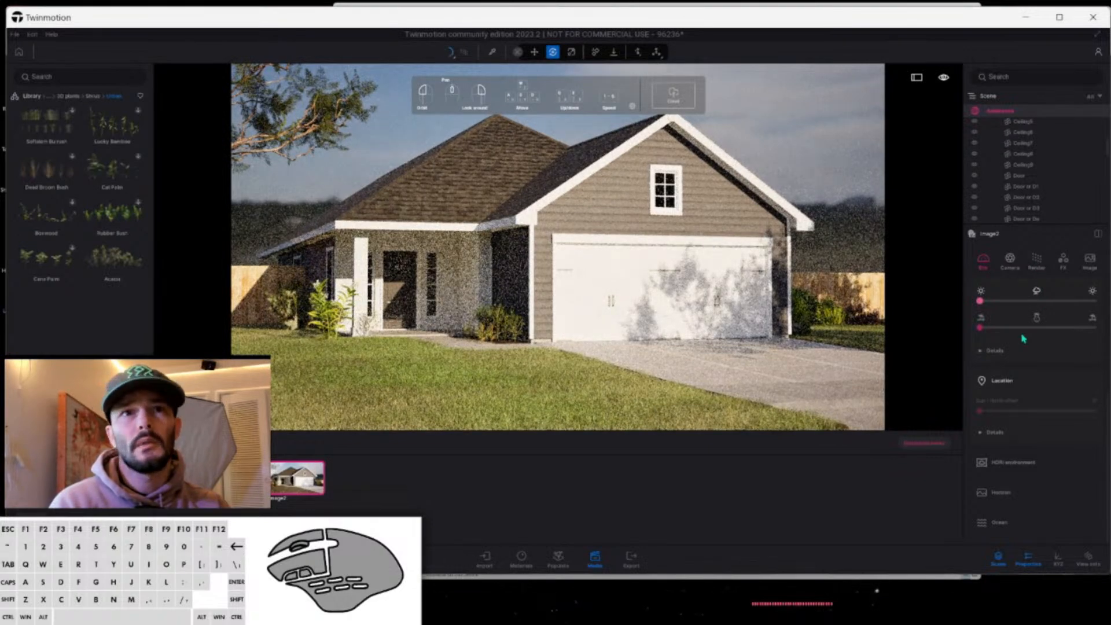
Set the path tracer quality of Image2 to Medium and expand its detailed render settings.
{"action": "left_click", "coordinate": [1035, 261]}
{"action": "left_click", "coordinate": [1008, 354]}
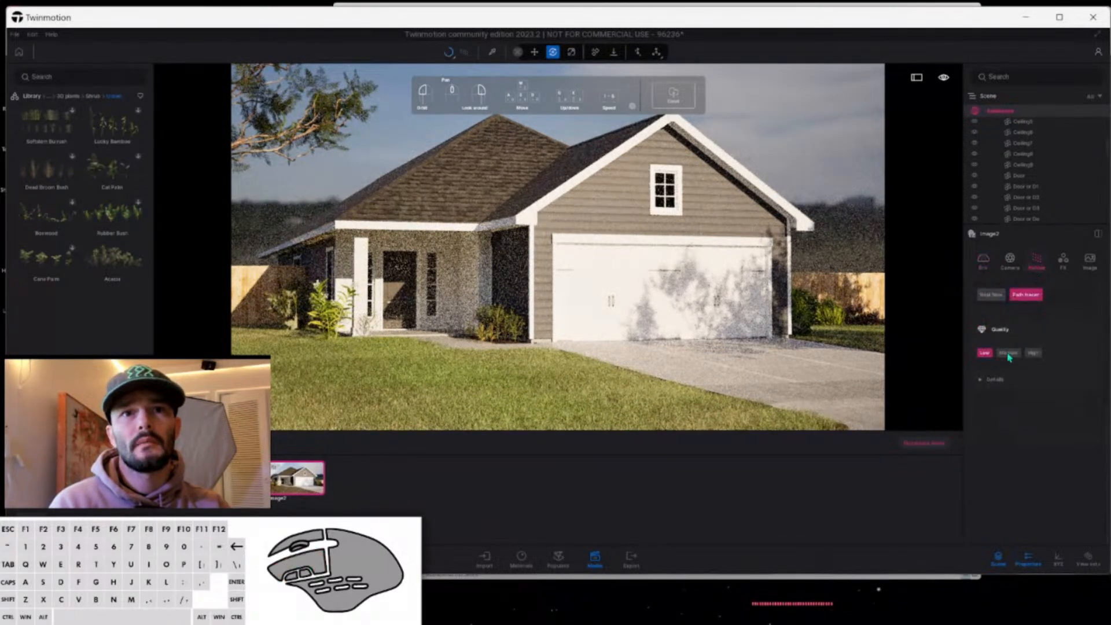
{"action": "key", "text": "alt+Tab"}
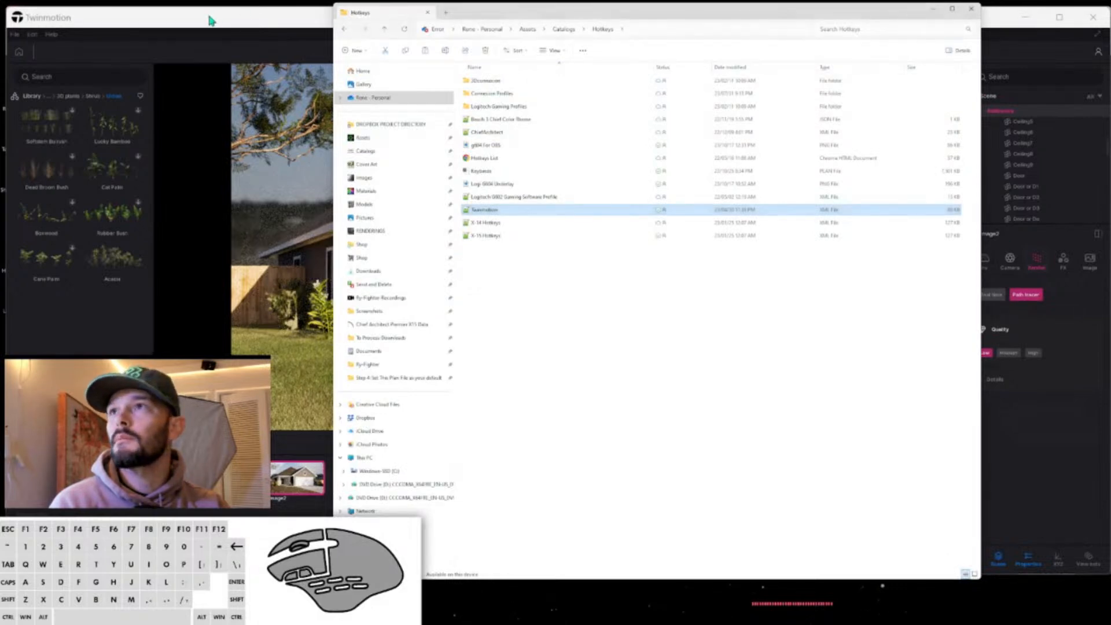
{"action": "left_click", "coordinate": [211, 21]}
{"action": "left_click", "coordinate": [1007, 352]}
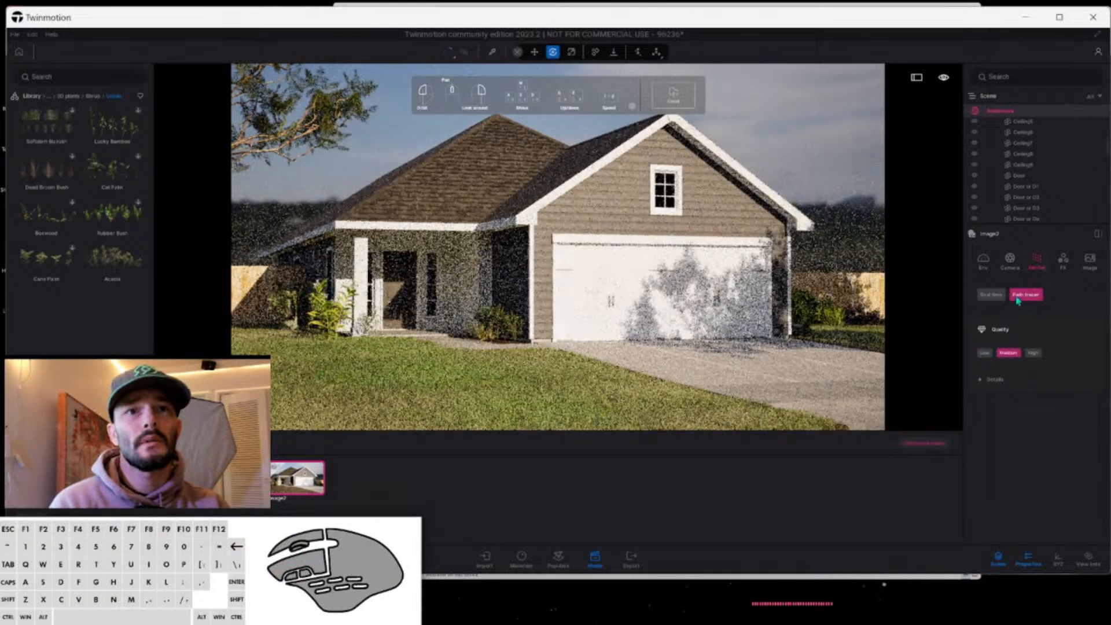
{"action": "left_click", "coordinate": [979, 380]}
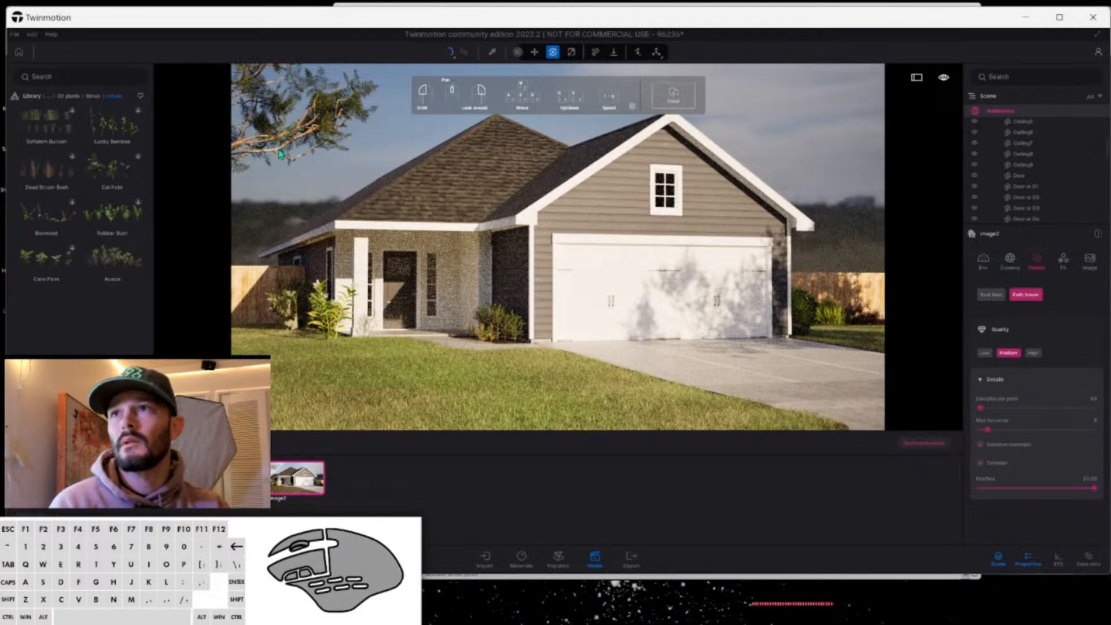
Delete the Chinaberry Tree whose branches hang into the view above the roof.
{"action": "left_click", "coordinate": [319, 123]}
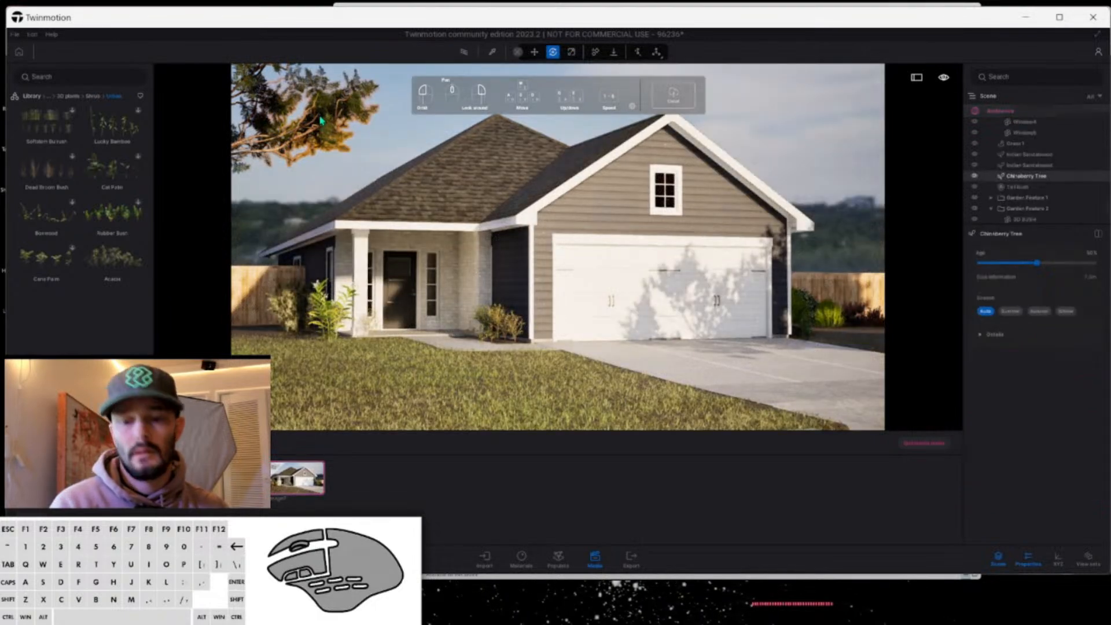
{"action": "key", "text": "Delete"}
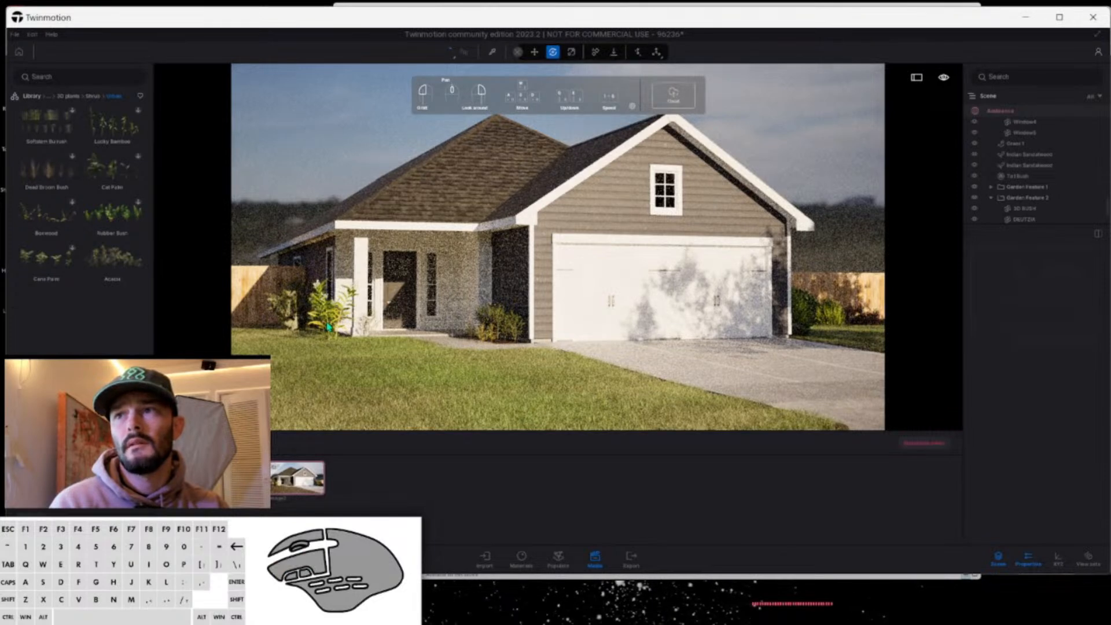
Move the Ginger Lily from beside the porch column to the planting bed in front of the wooden fence.
{"action": "left_click", "coordinate": [329, 328]}
{"action": "left_click", "coordinate": [325, 311]}
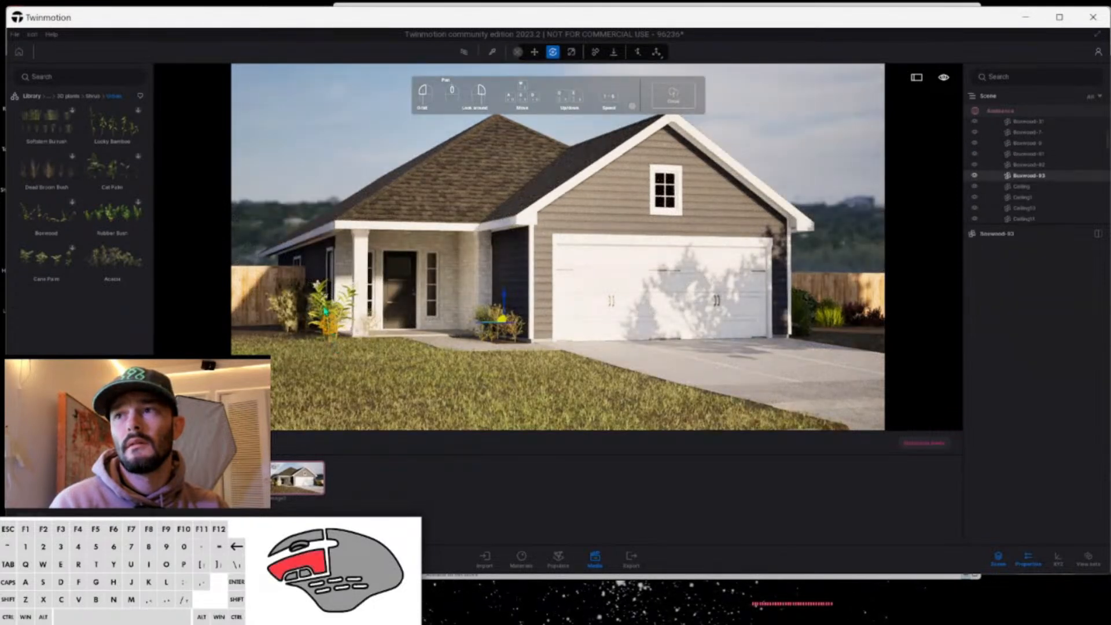
{"action": "left_click", "coordinate": [330, 344]}
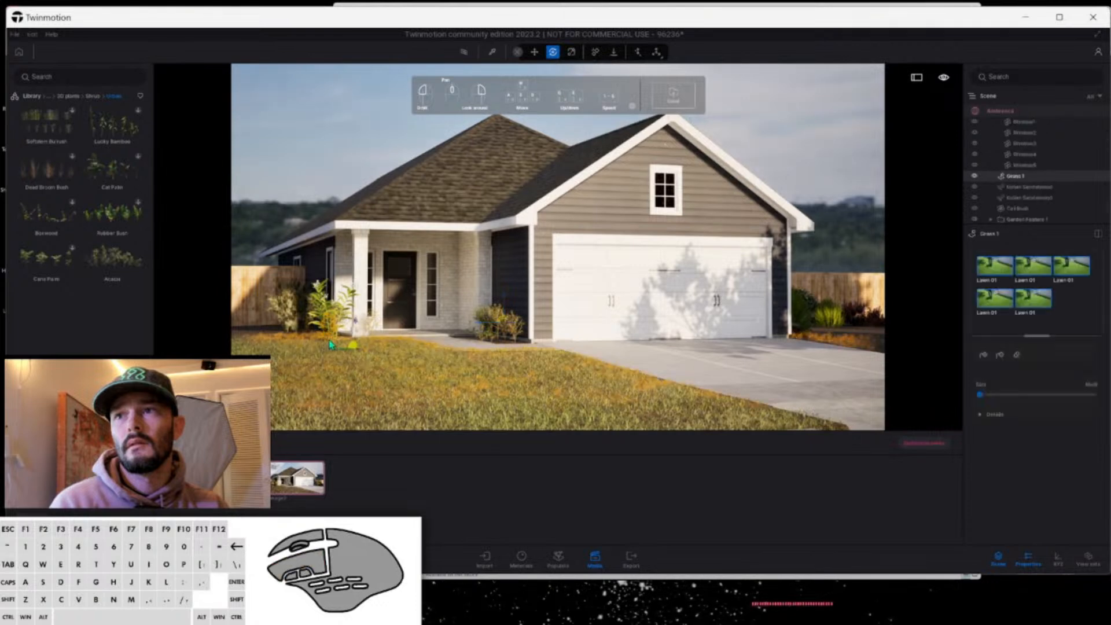
{"action": "left_click", "coordinate": [328, 327]}
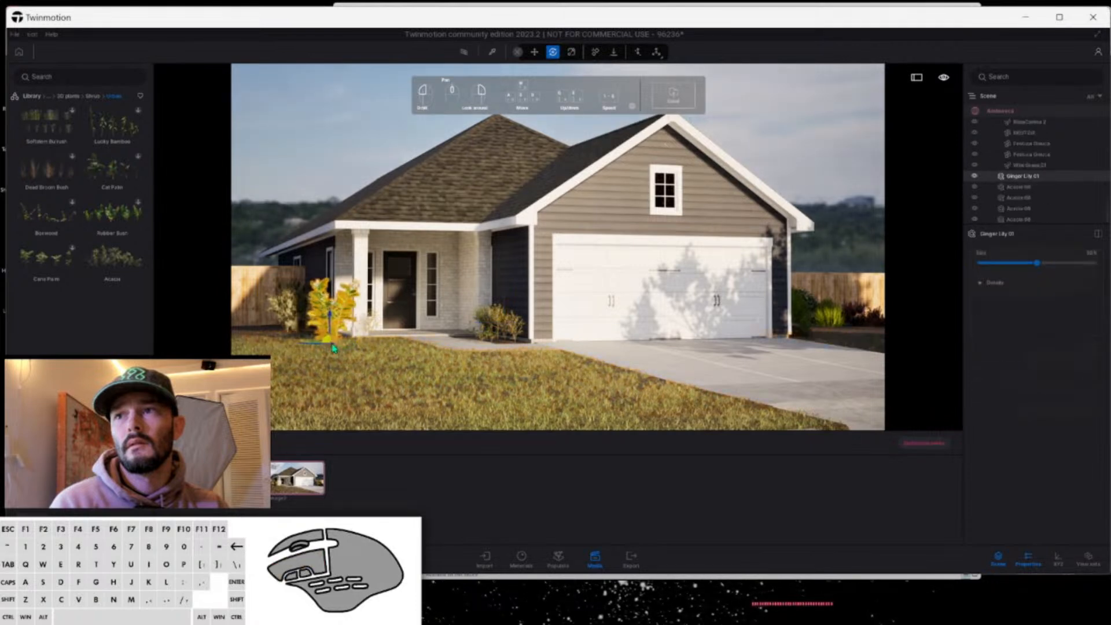
{"action": "left_click", "coordinate": [264, 332], "text": "shift"}
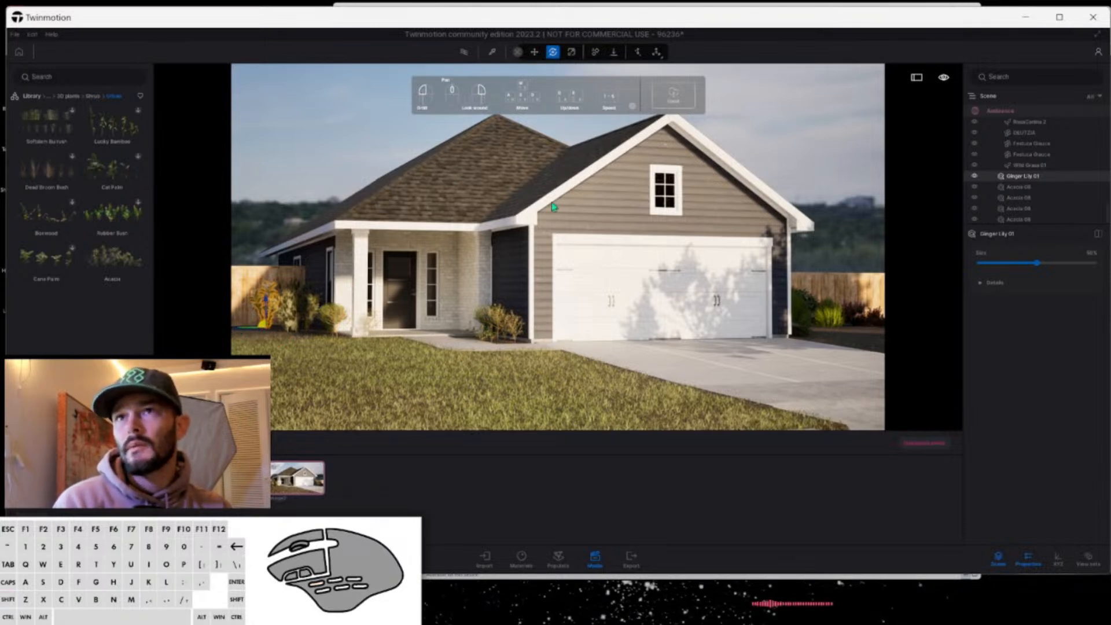
Try to copy the Ginger Lily farther along the fence, away from the house.
{"action": "left_click", "coordinate": [573, 54]}
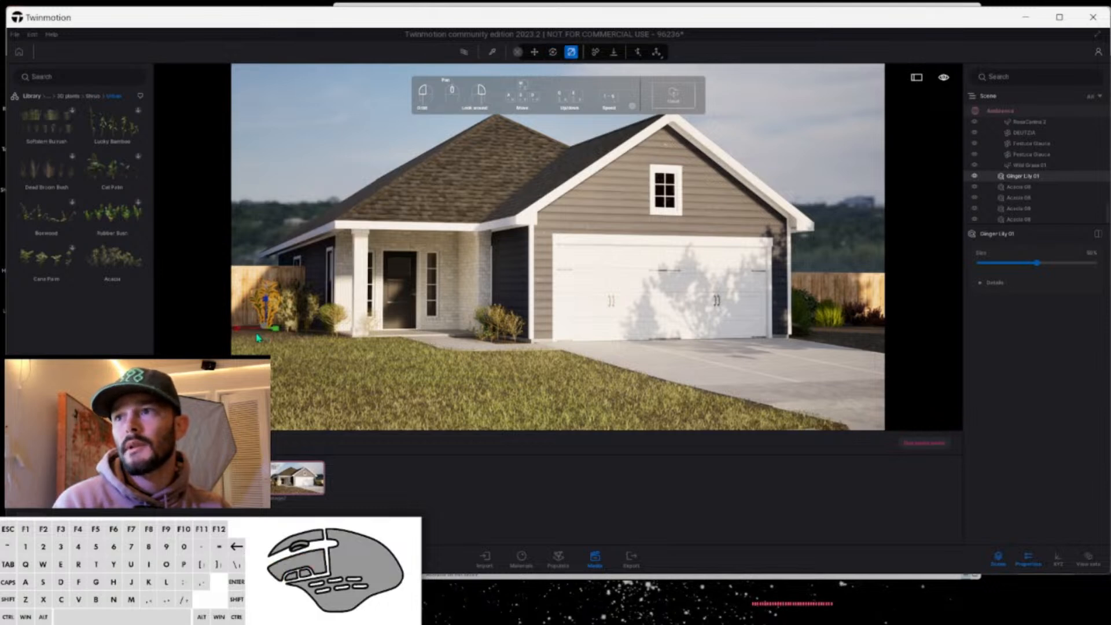
{"action": "left_click", "coordinate": [534, 51]}
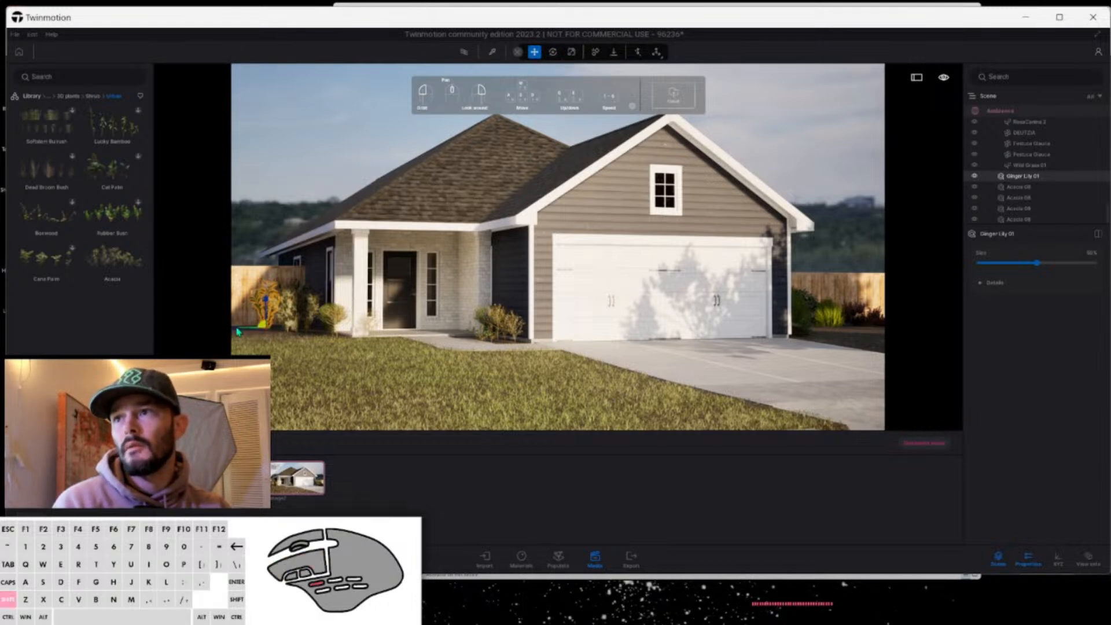
{"action": "left_click", "coordinate": [553, 52]}
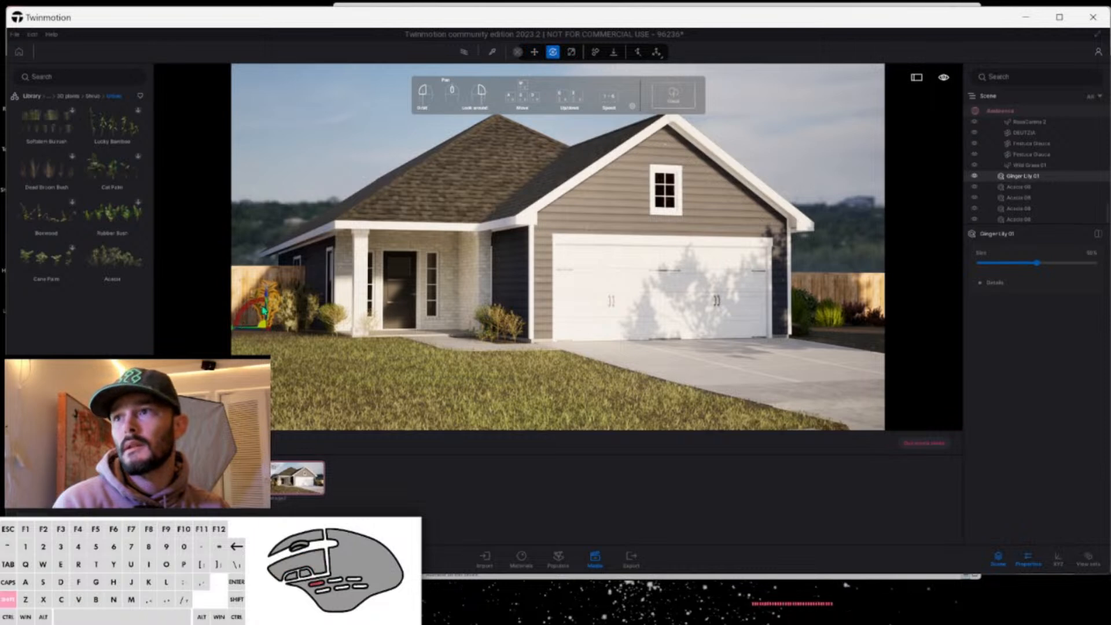
{"action": "left_click_drag", "start_coordinate": [233, 330], "coordinate": [188, 327]}
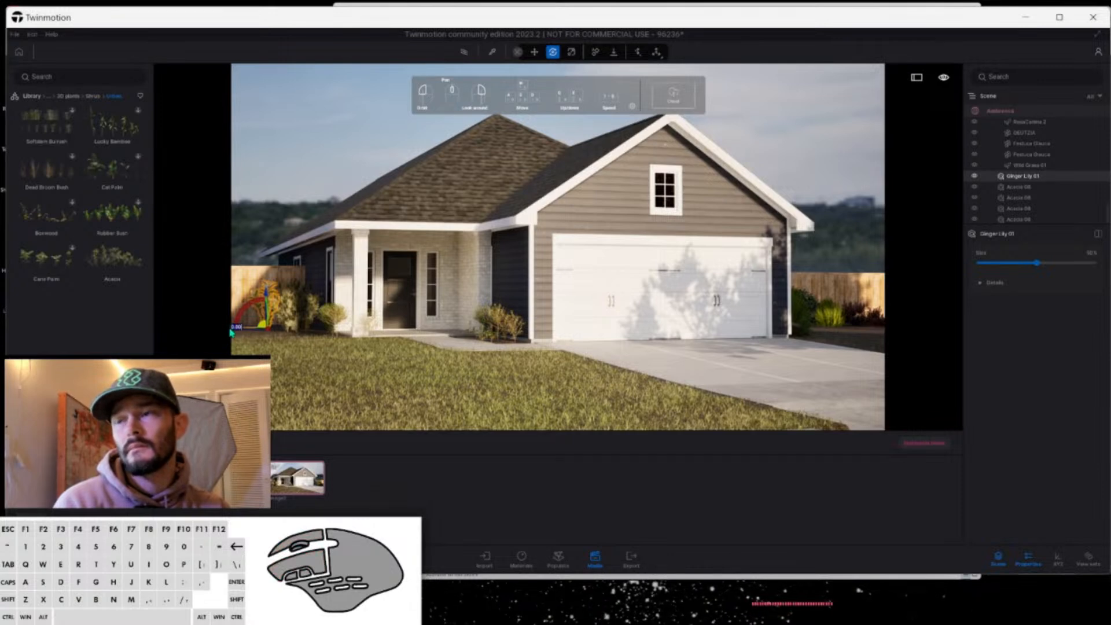
{"action": "left_click_drag", "start_coordinate": [231, 333], "coordinate": [210, 329], "text": "shift"}
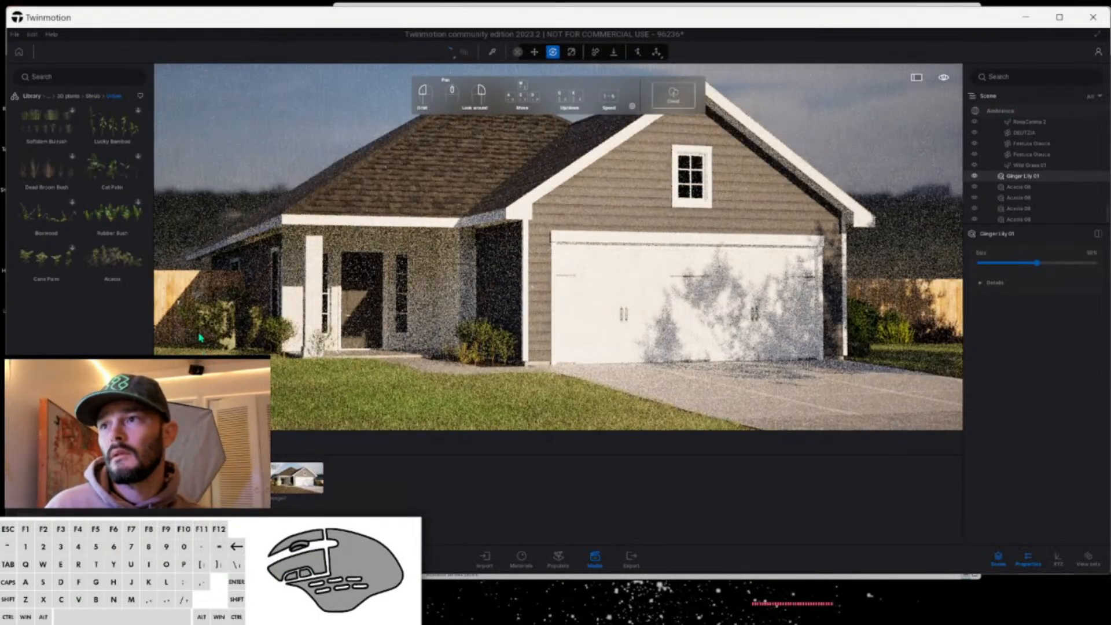
Turn off the path tracer, place one instance of the Ginger Lily 0.67 m along the fence, and rotate it.
{"action": "left_click", "coordinate": [465, 53]}
{"action": "key", "text": "Left"}
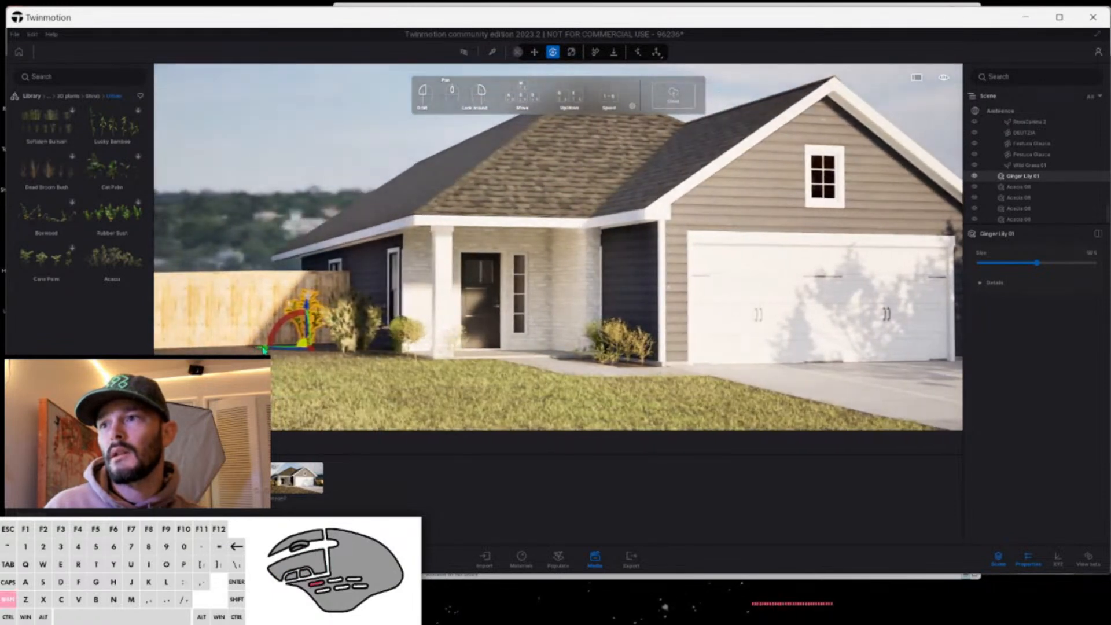
{"action": "left_click_drag", "start_coordinate": [267, 351], "coordinate": [237, 348], "text": "shift"}
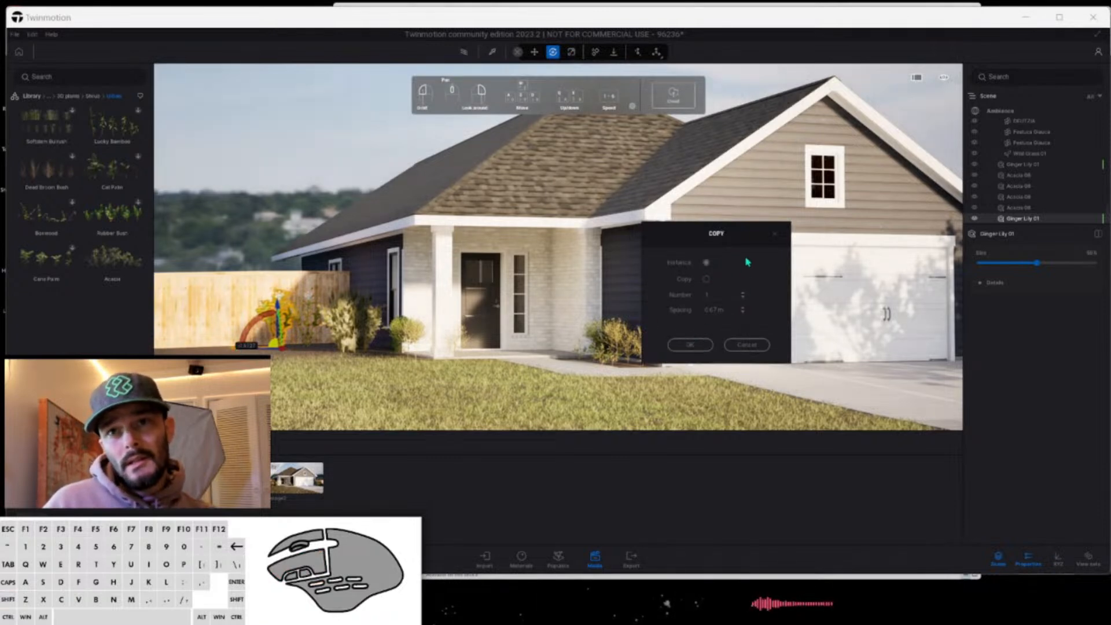
{"action": "left_click", "coordinate": [705, 347]}
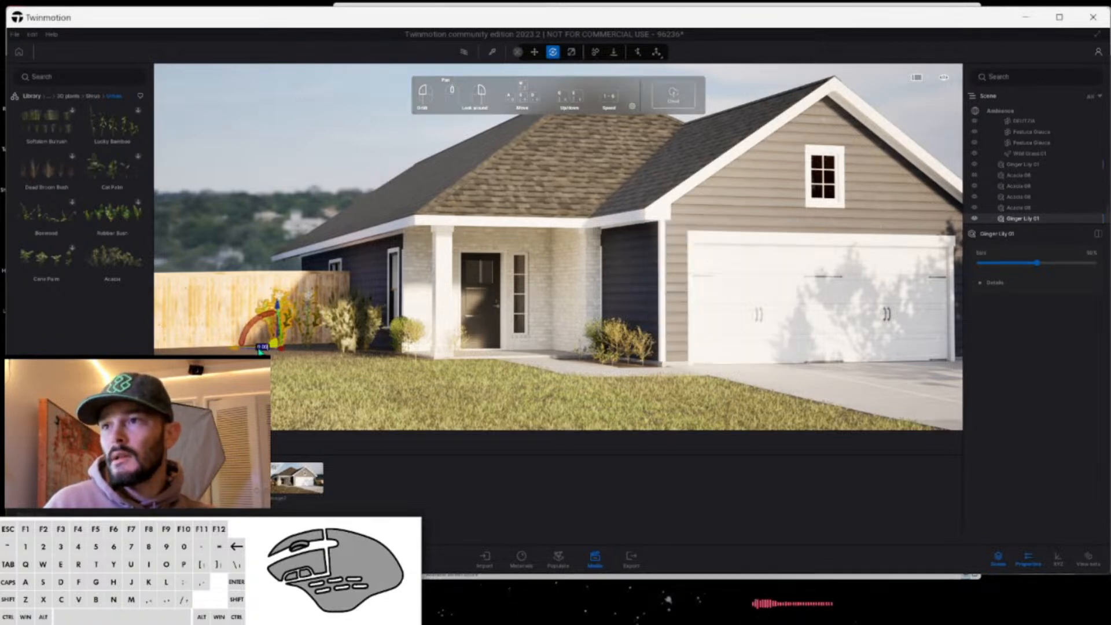
{"action": "left_click_drag", "start_coordinate": [265, 351], "coordinate": [300, 347]}
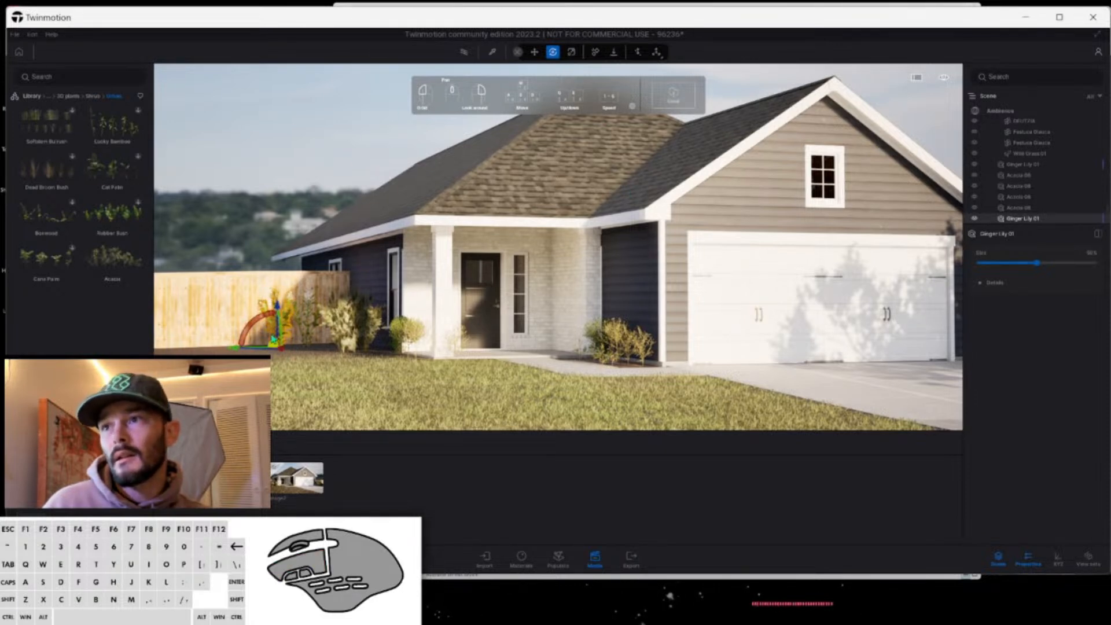
Place another Ginger Lily instance farther along the fence and rotate it to vary the row.
{"action": "left_click_drag", "start_coordinate": [237, 348], "coordinate": [222, 352], "text": "shift"}
{"action": "left_click", "coordinate": [689, 346]}
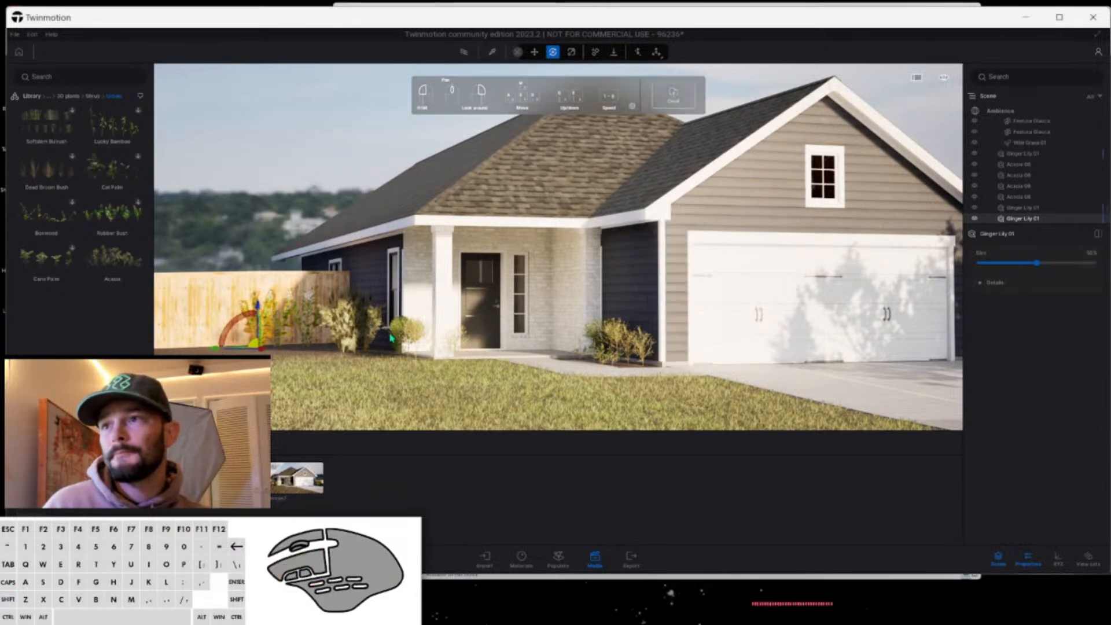
{"action": "left_click_drag", "start_coordinate": [241, 353], "coordinate": [262, 353]}
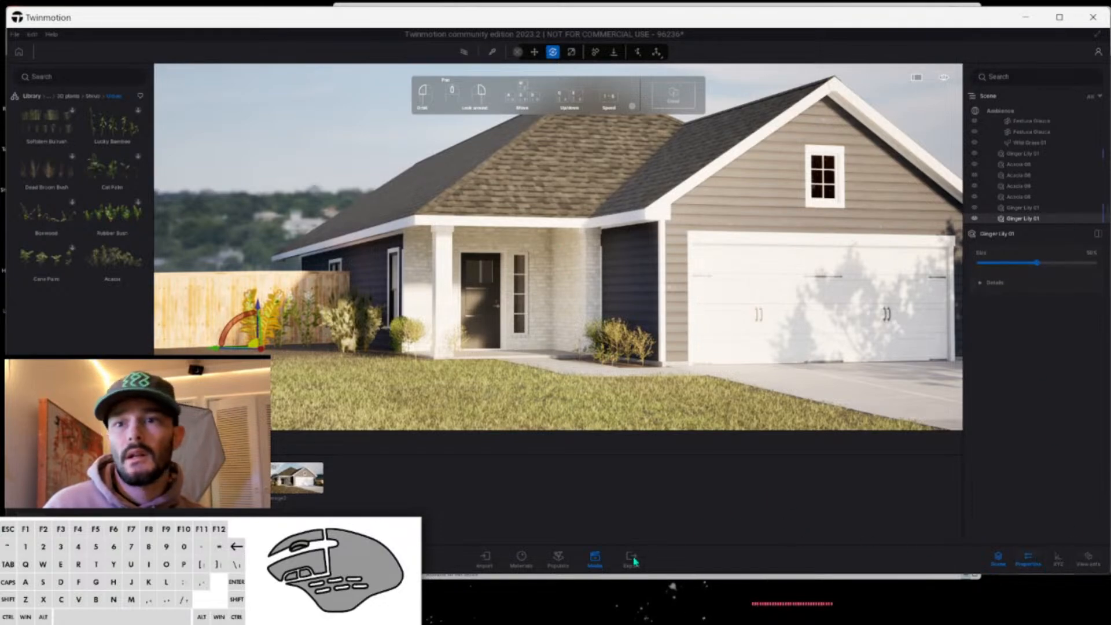
Return to the saved Image2 view and open its image output settings.
{"action": "left_click", "coordinate": [595, 559]}
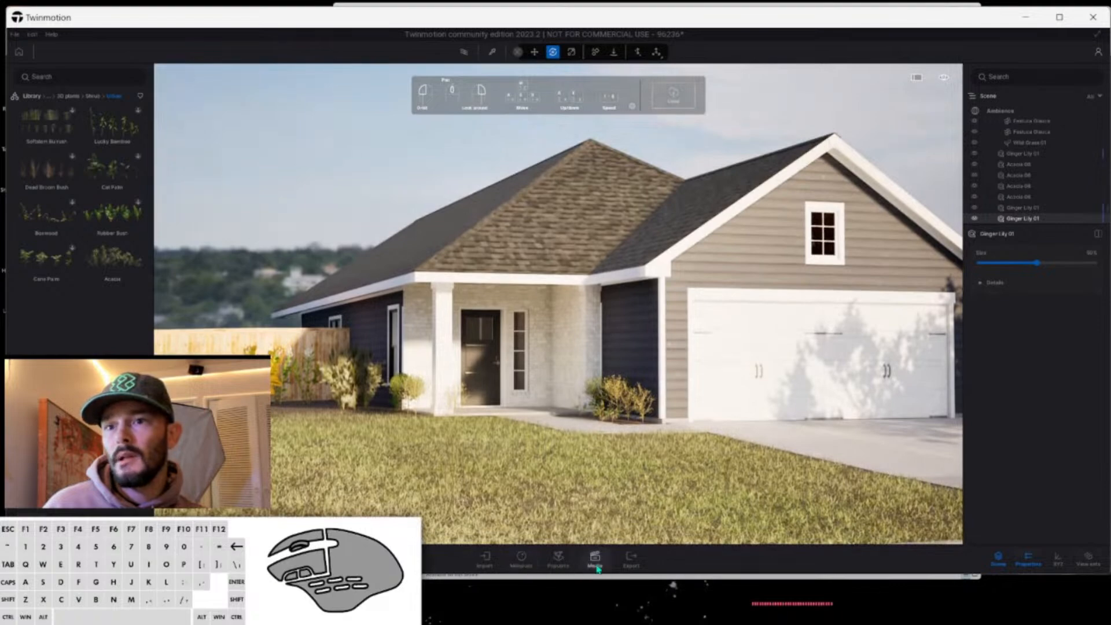
{"action": "left_click", "coordinate": [594, 559]}
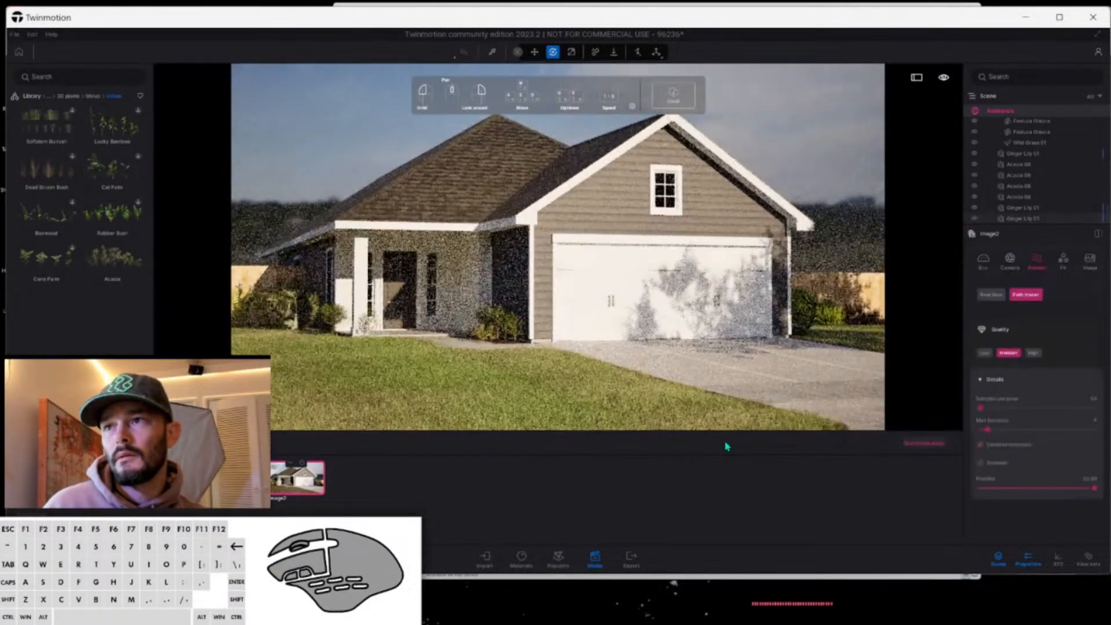
{"action": "left_click", "coordinate": [1093, 262]}
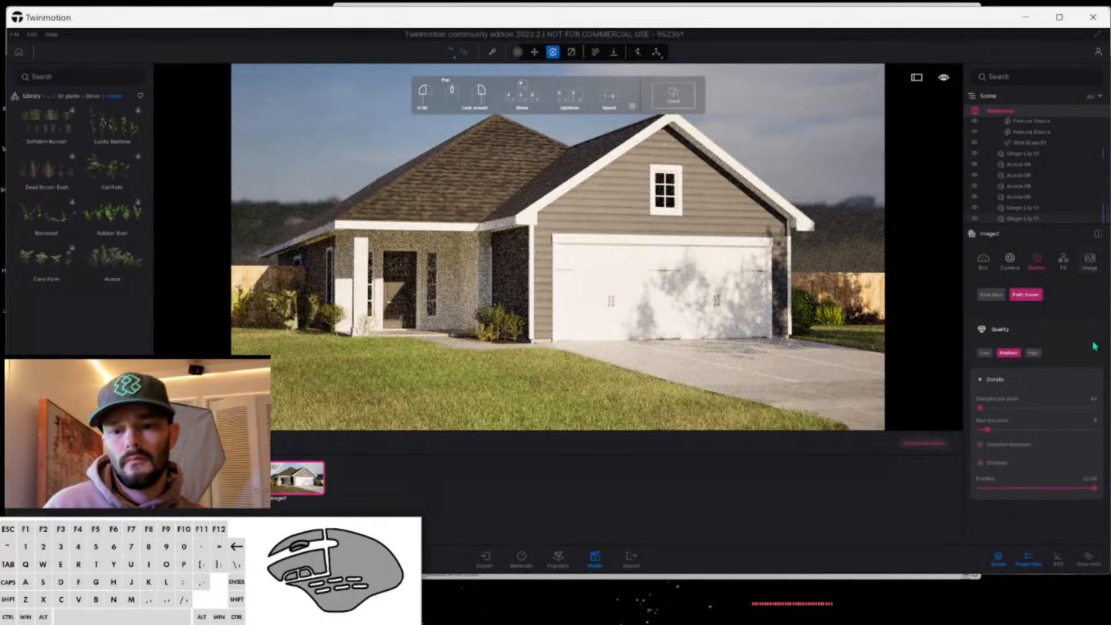
{"action": "left_click", "coordinate": [1090, 259]}
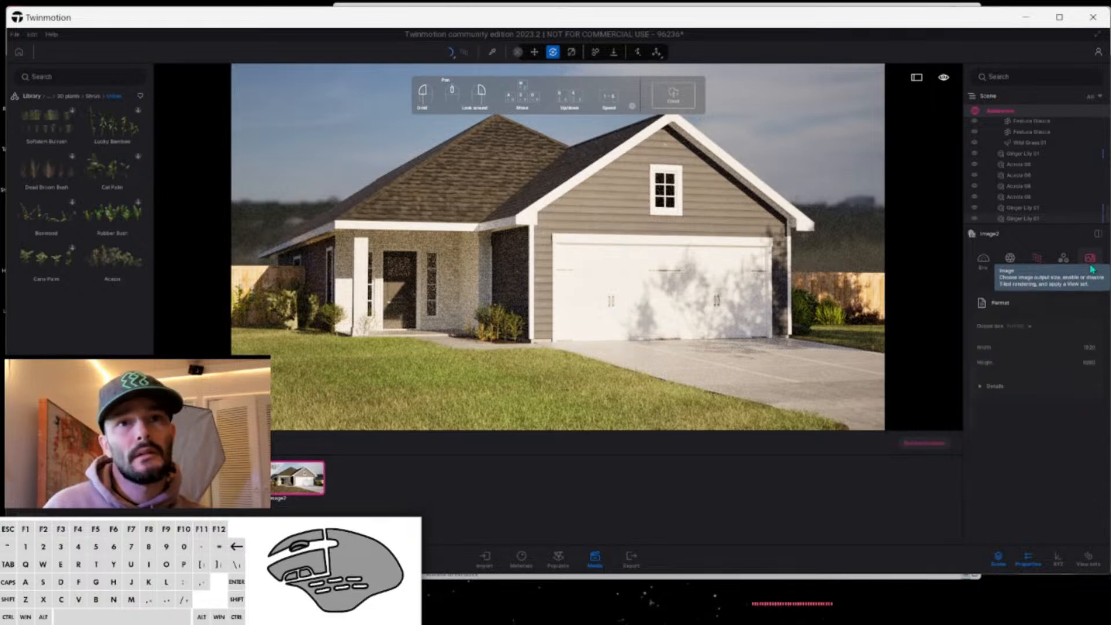
Examine the output size options and the detailed format settings of Image2.
{"action": "left_click", "coordinate": [1030, 328]}
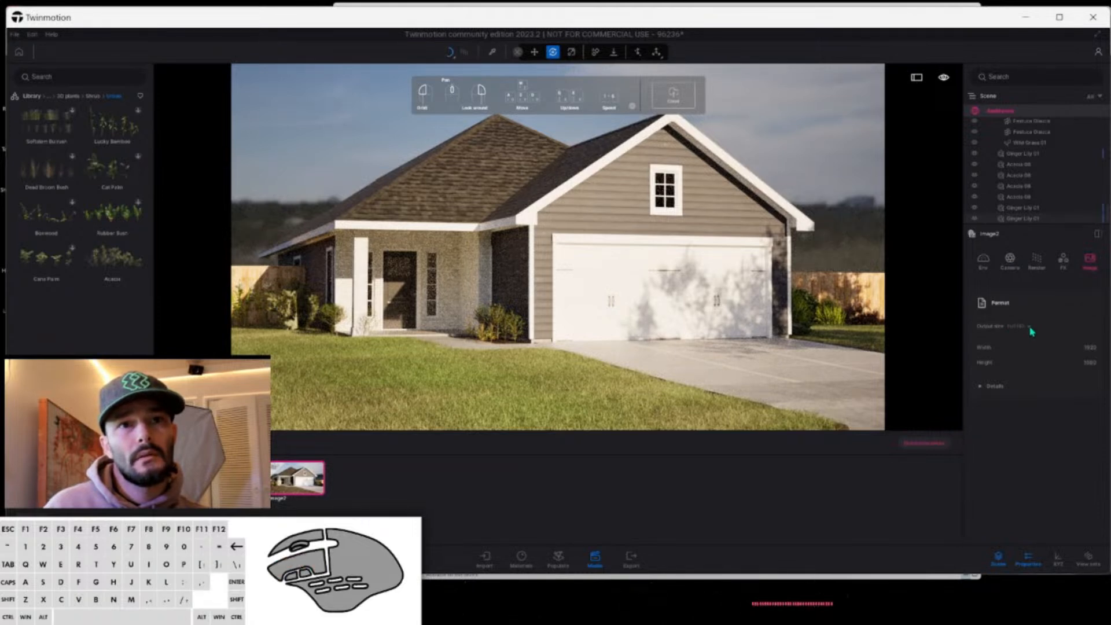
{"action": "left_click", "coordinate": [1030, 326]}
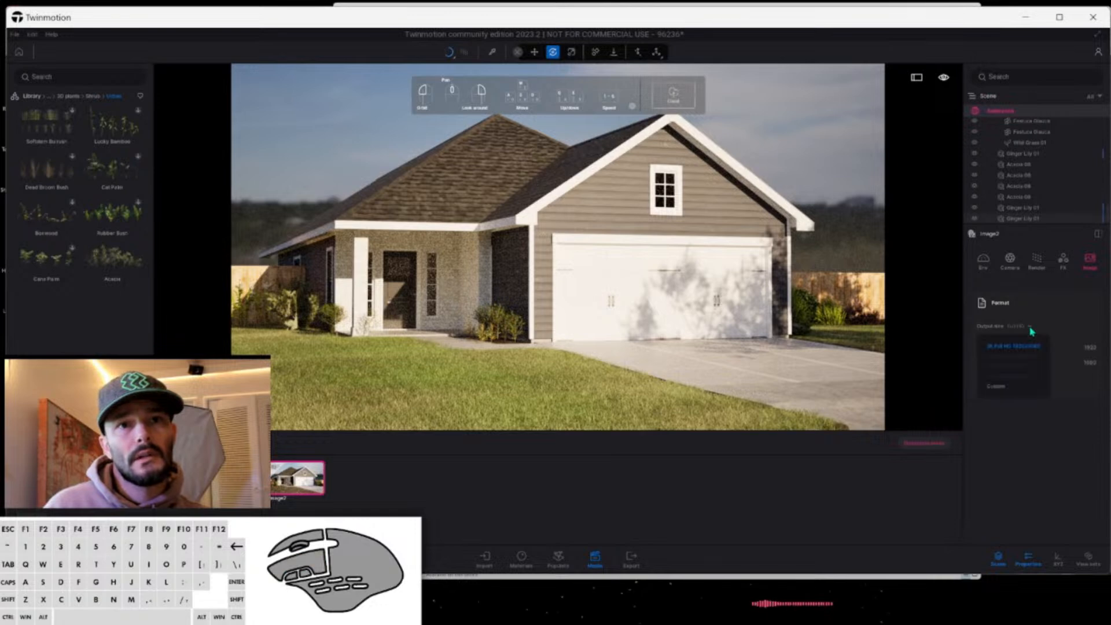
{"action": "left_click", "coordinate": [1030, 326]}
{"action": "left_click", "coordinate": [986, 388]}
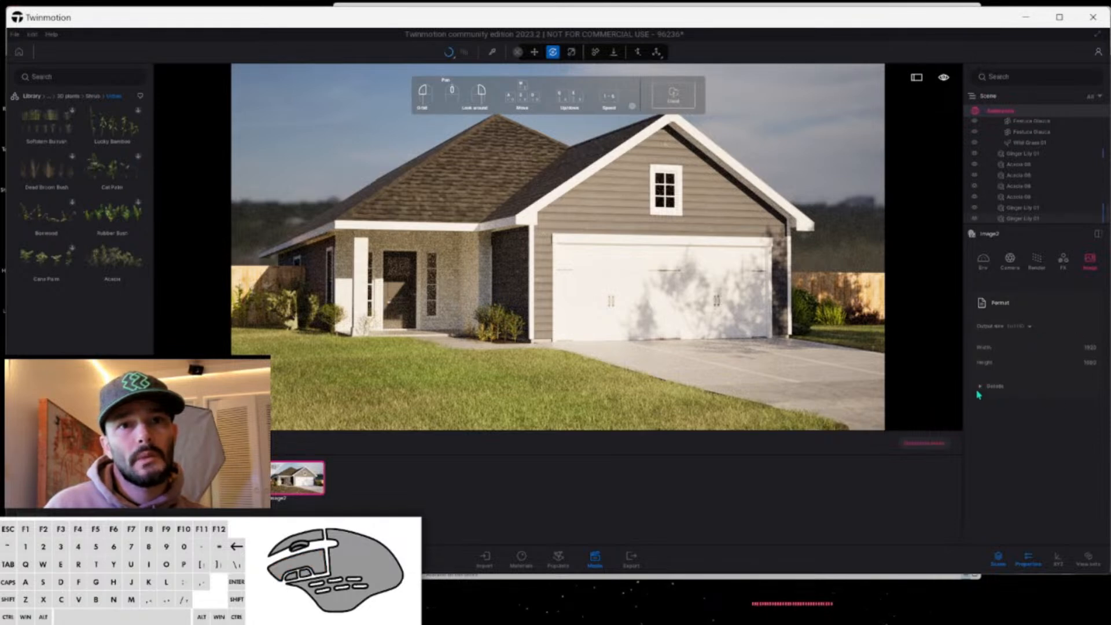
{"action": "left_click", "coordinate": [980, 389]}
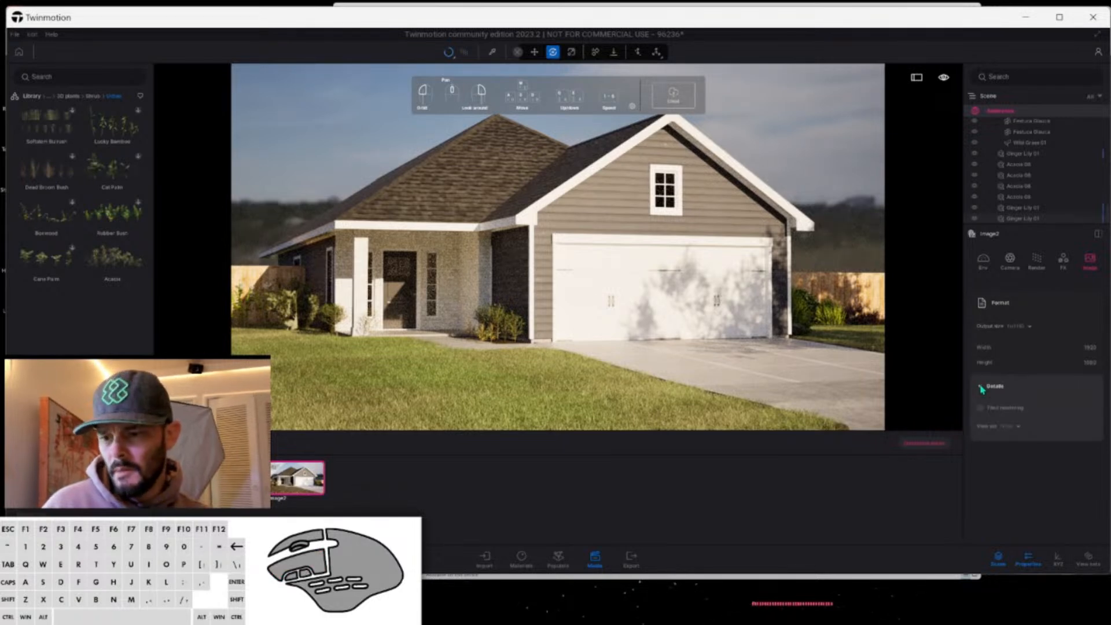
{"action": "left_click", "coordinate": [980, 388]}
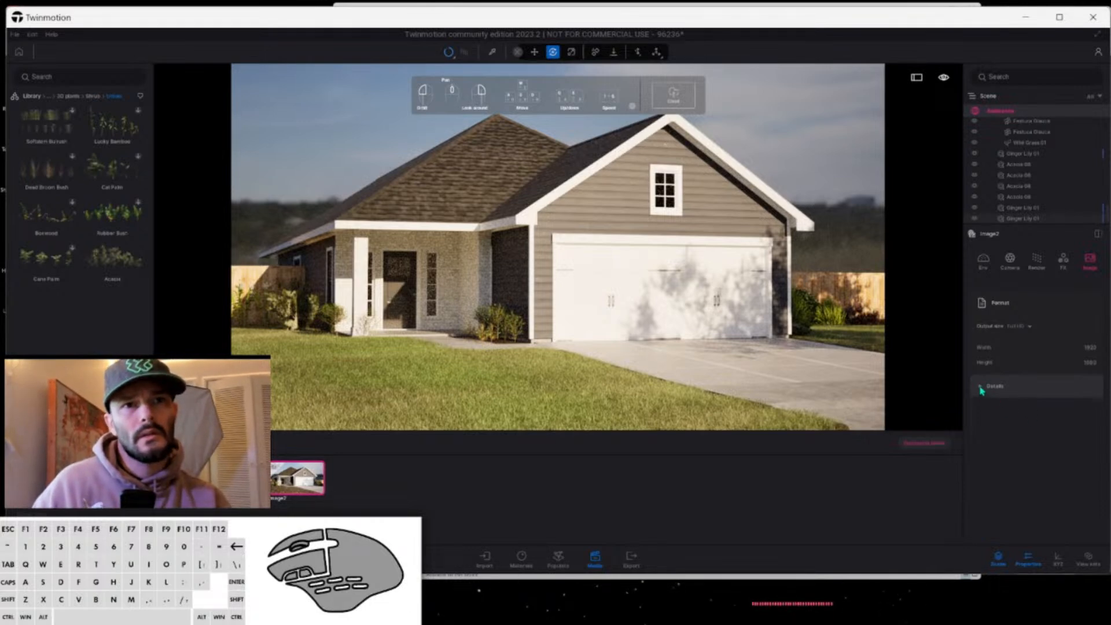
{"action": "left_click", "coordinate": [981, 388]}
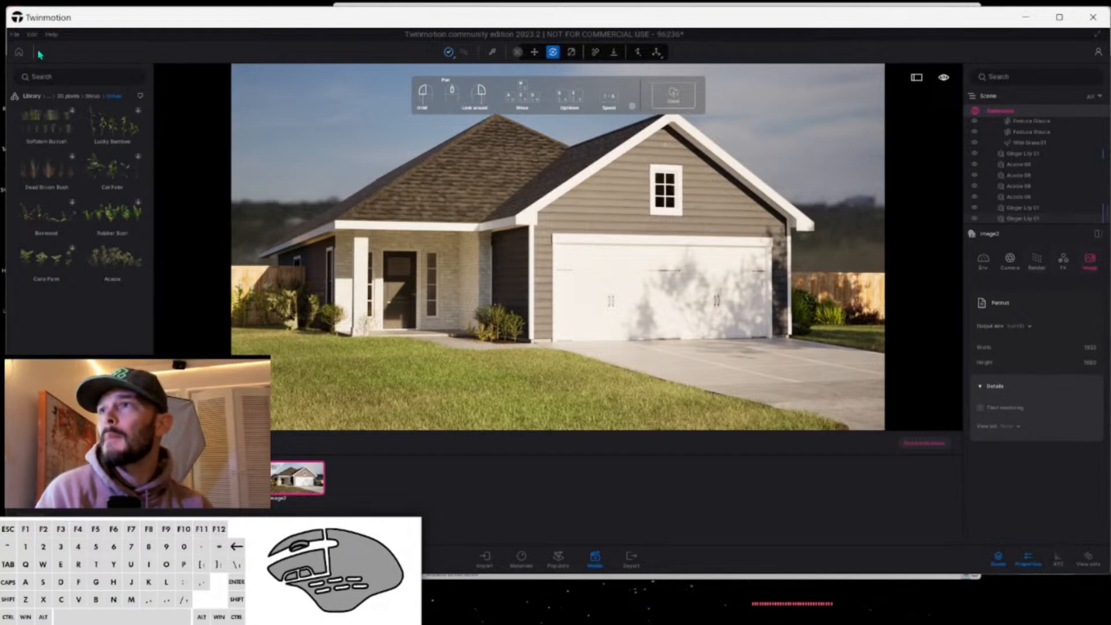
{"action": "left_click", "coordinate": [995, 307]}
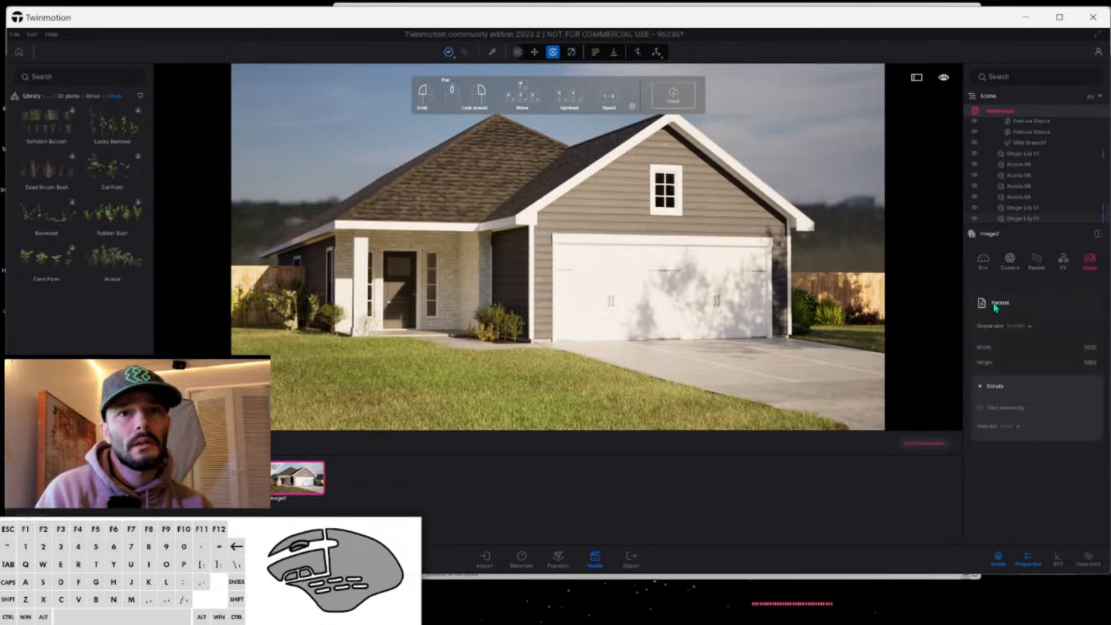
Set up a local image export with Image2 as the selected media.
{"action": "left_click", "coordinate": [629, 560]}
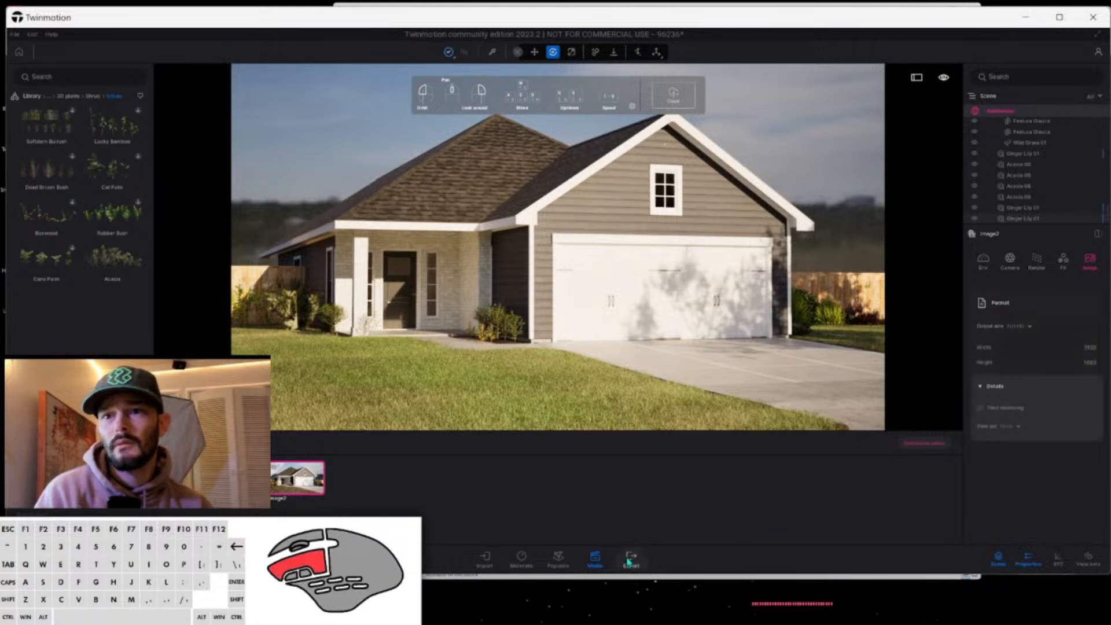
{"action": "left_click", "coordinate": [1083, 285]}
{"action": "left_click", "coordinate": [412, 287]}
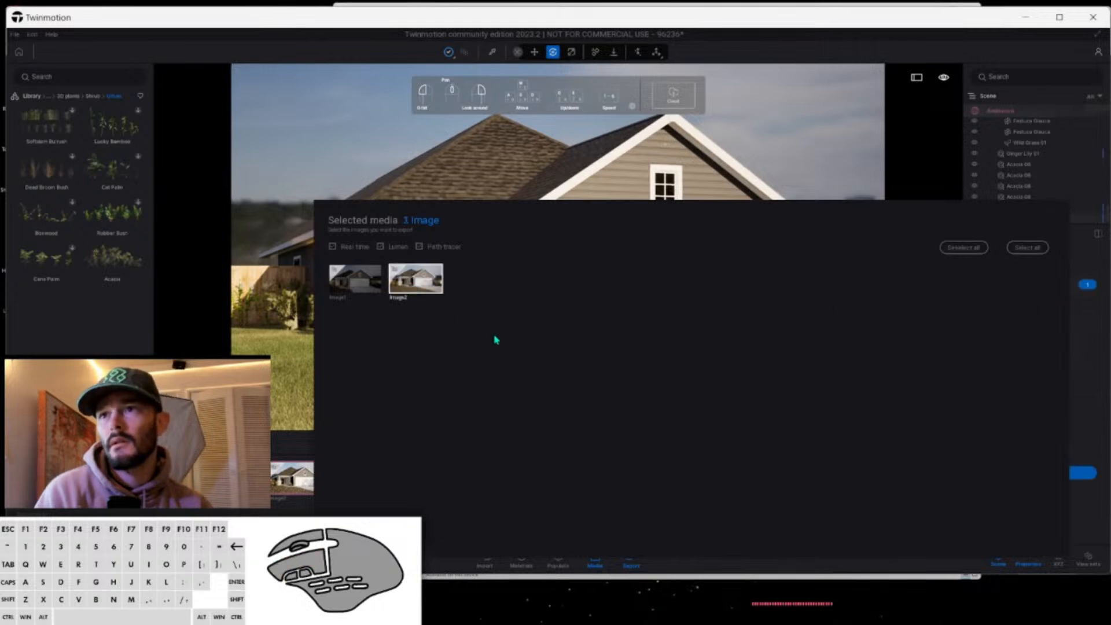
{"action": "left_click", "coordinate": [1106, 455]}
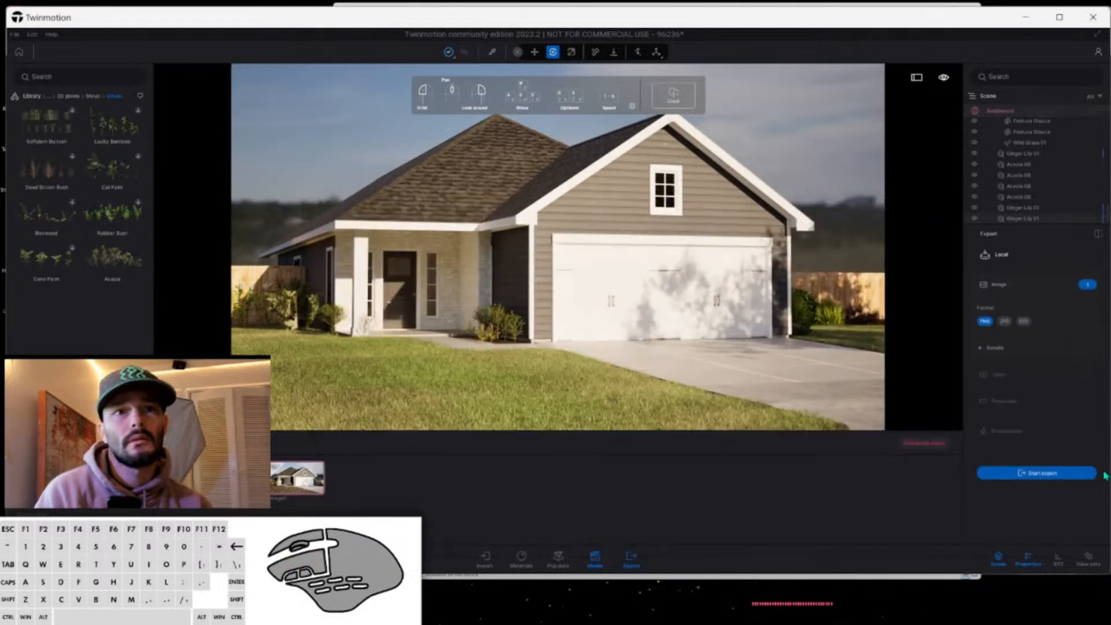
Export Image2 as PNG to the 231024 plan folder in Mission Mill Homes > Plans within the Dropbox project directory.
{"action": "left_click", "coordinate": [1036, 476]}
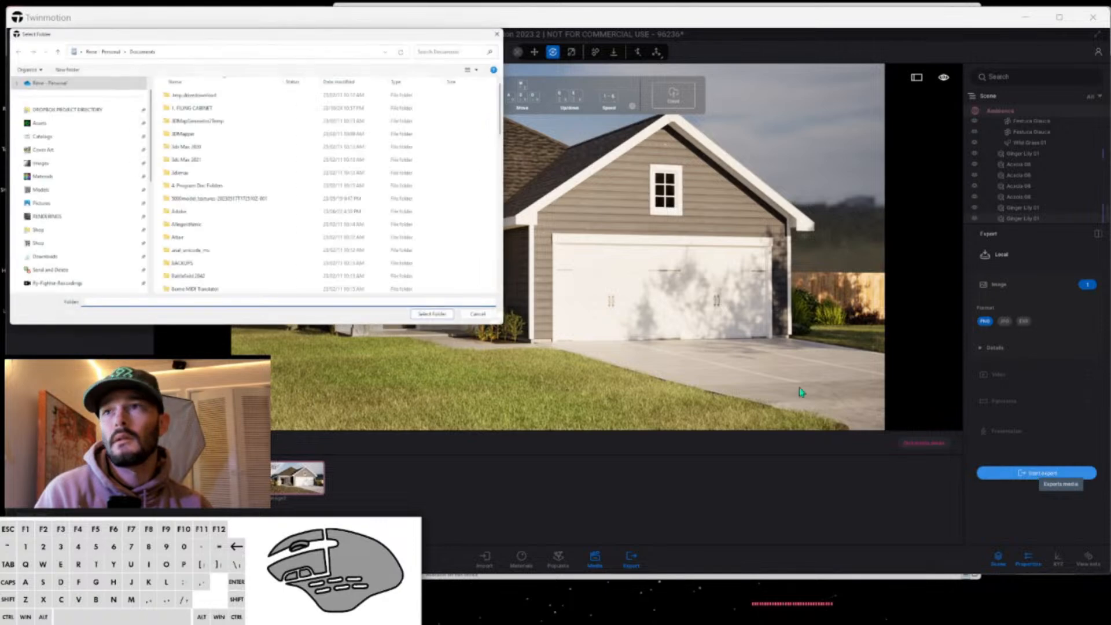
{"action": "left_click", "coordinate": [75, 116]}
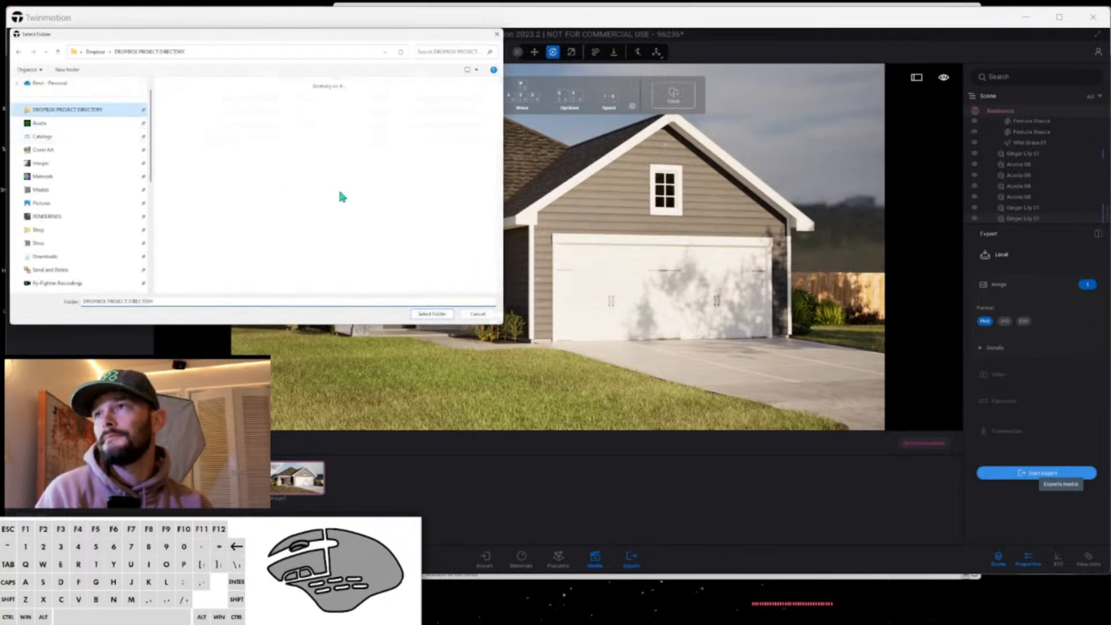
{"action": "scroll", "coordinate": [365, 144], "scroll_direction": "down", "scroll_amount": 3}
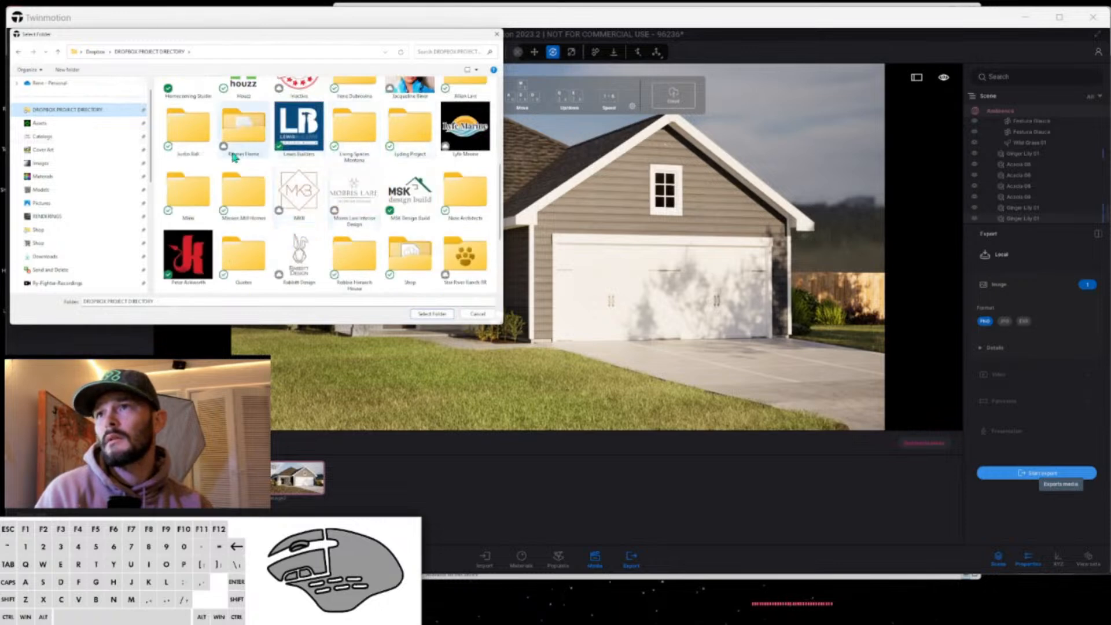
{"action": "double_click", "coordinate": [220, 192]}
{"action": "left_click", "coordinate": [172, 99]}
{"action": "double_click", "coordinate": [172, 99]}
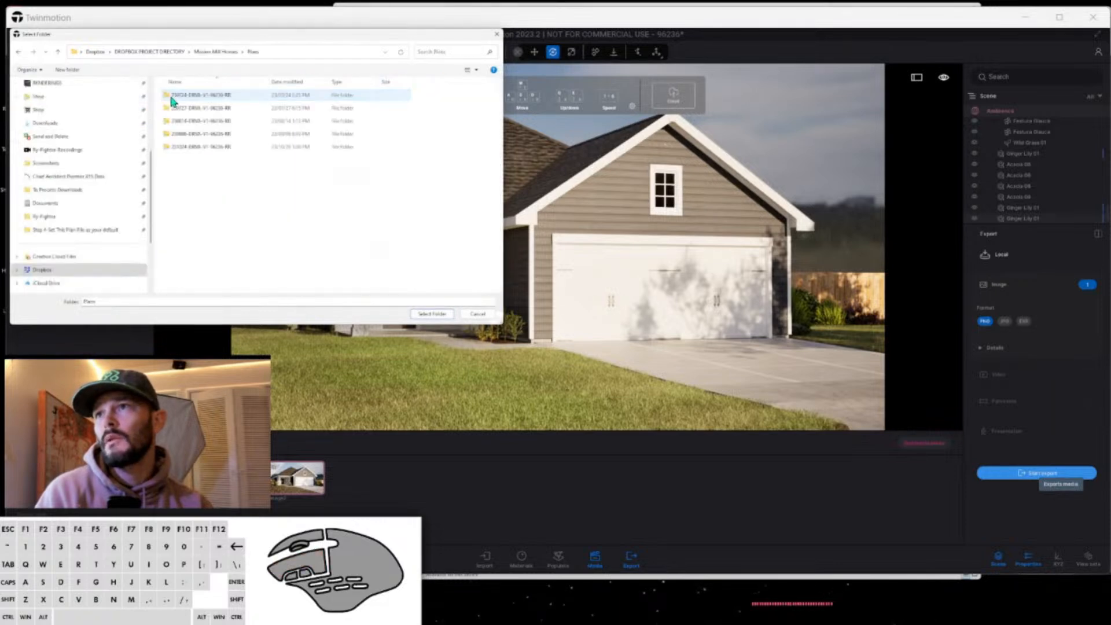
{"action": "double_click", "coordinate": [191, 147]}
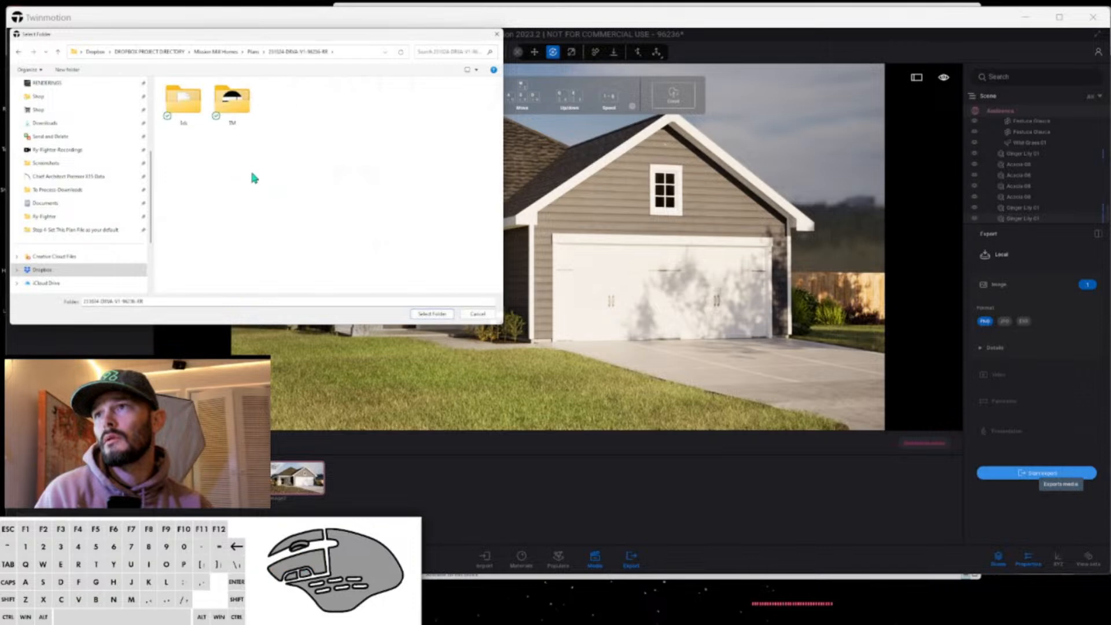
{"action": "left_click", "coordinate": [432, 314]}
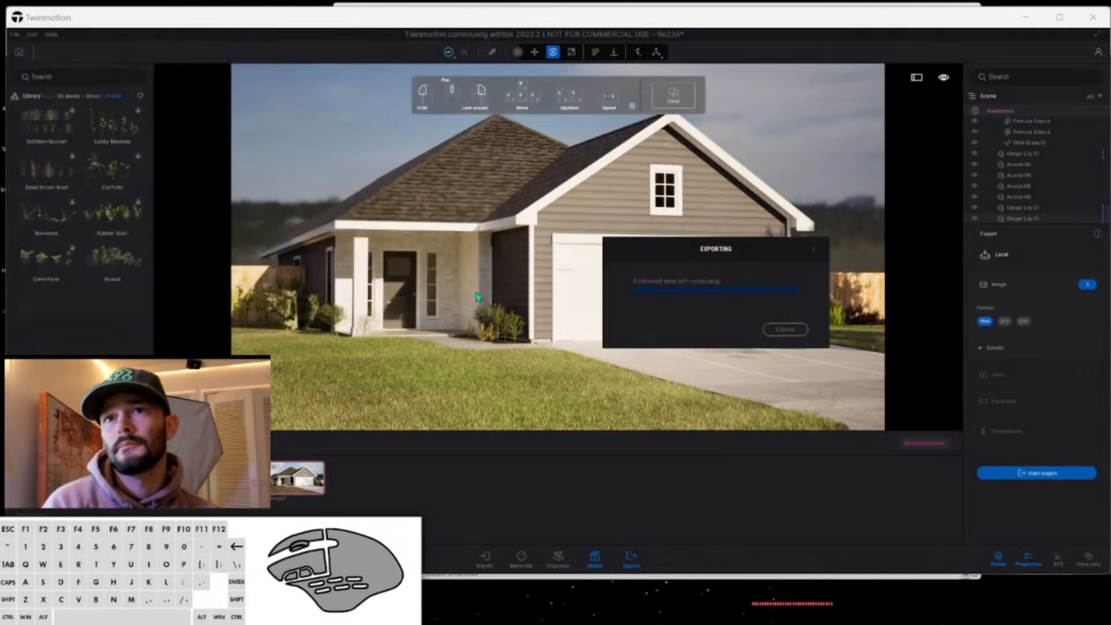
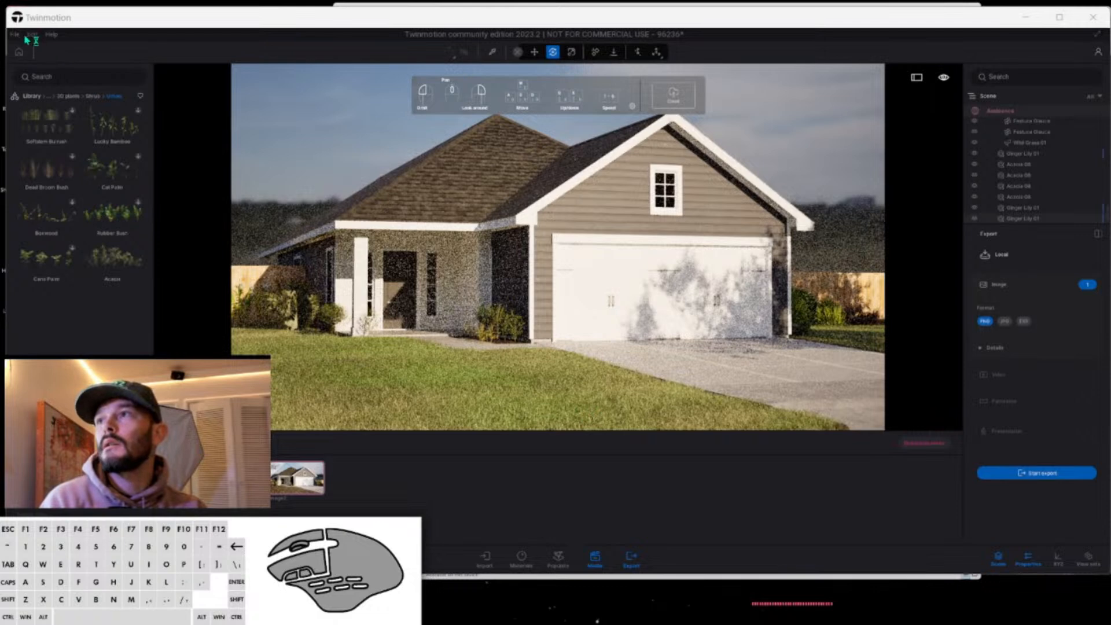
Turn off the path-traced view of the house scene and close Twinmotion.
{"action": "left_click", "coordinate": [469, 57]}
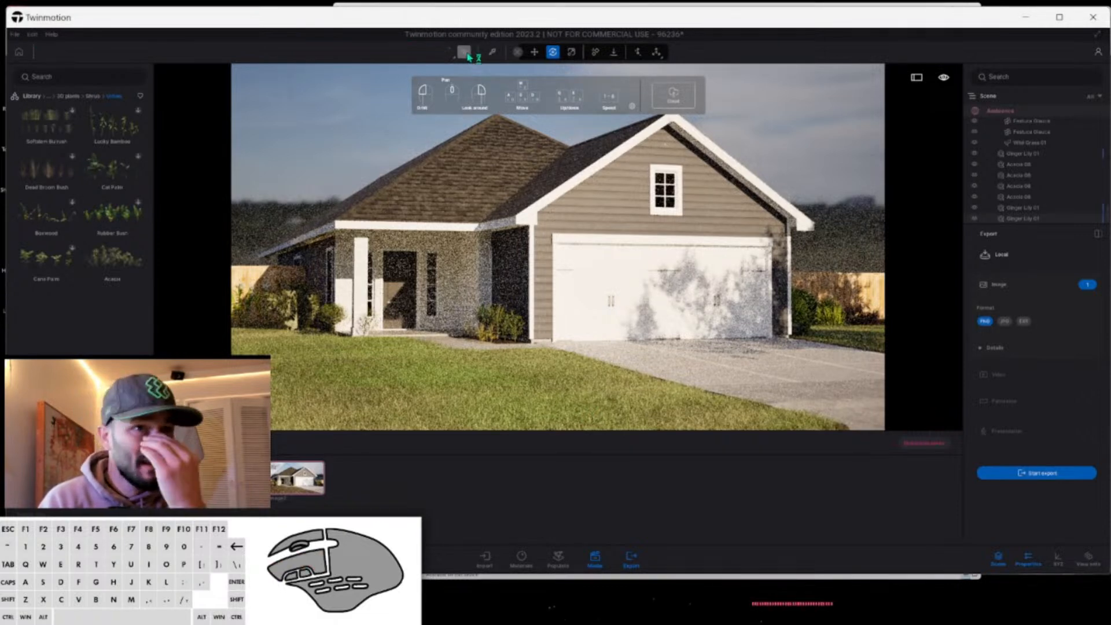
{"action": "left_click", "coordinate": [466, 53]}
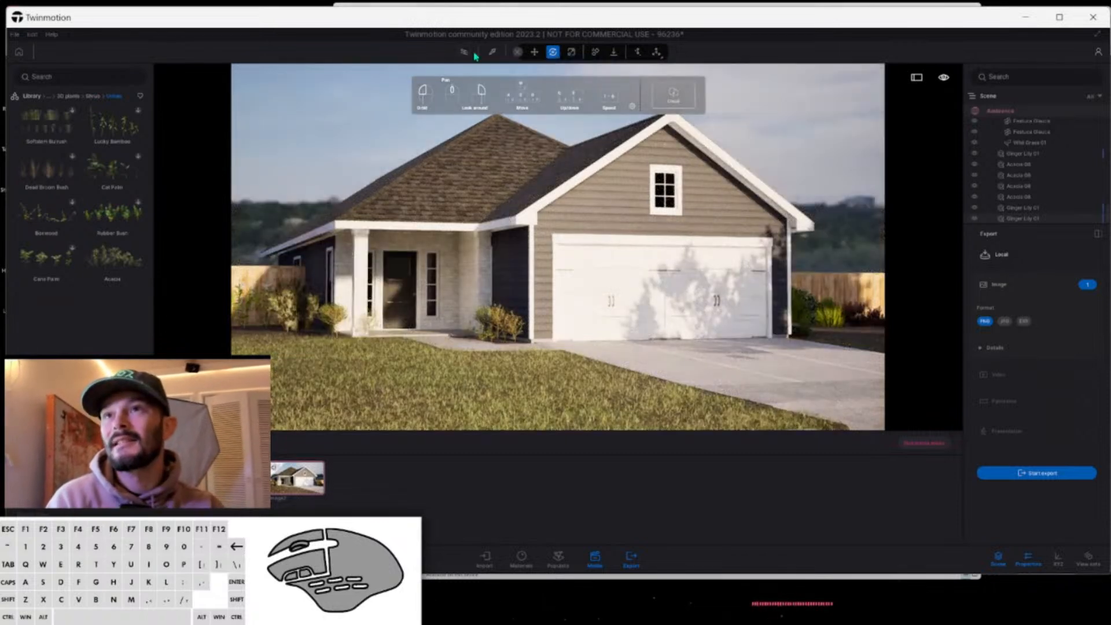
{"action": "left_click", "coordinate": [1093, 19]}
{"action": "left_click", "coordinate": [672, 325]}
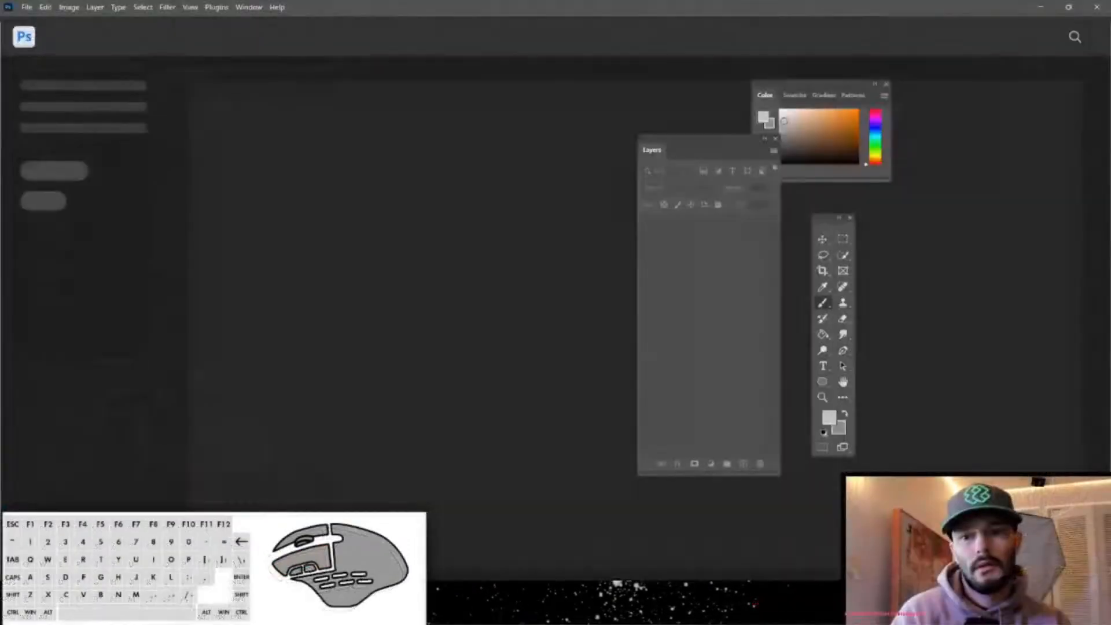
{"action": "mouse_move", "coordinate": [266, 602]}
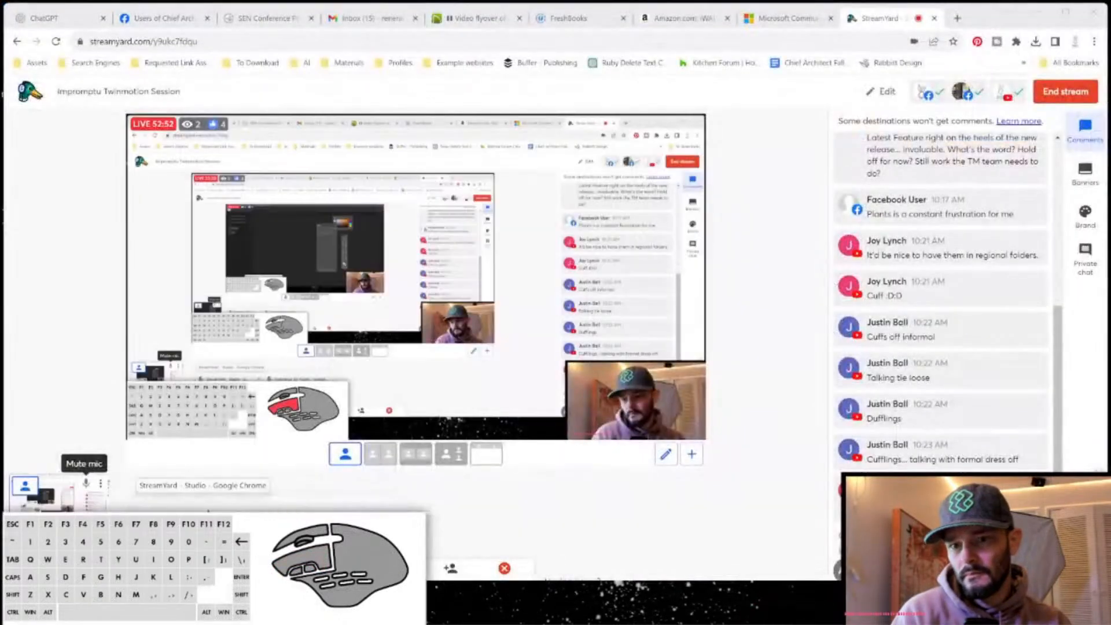
{"action": "left_click", "coordinate": [200, 550]}
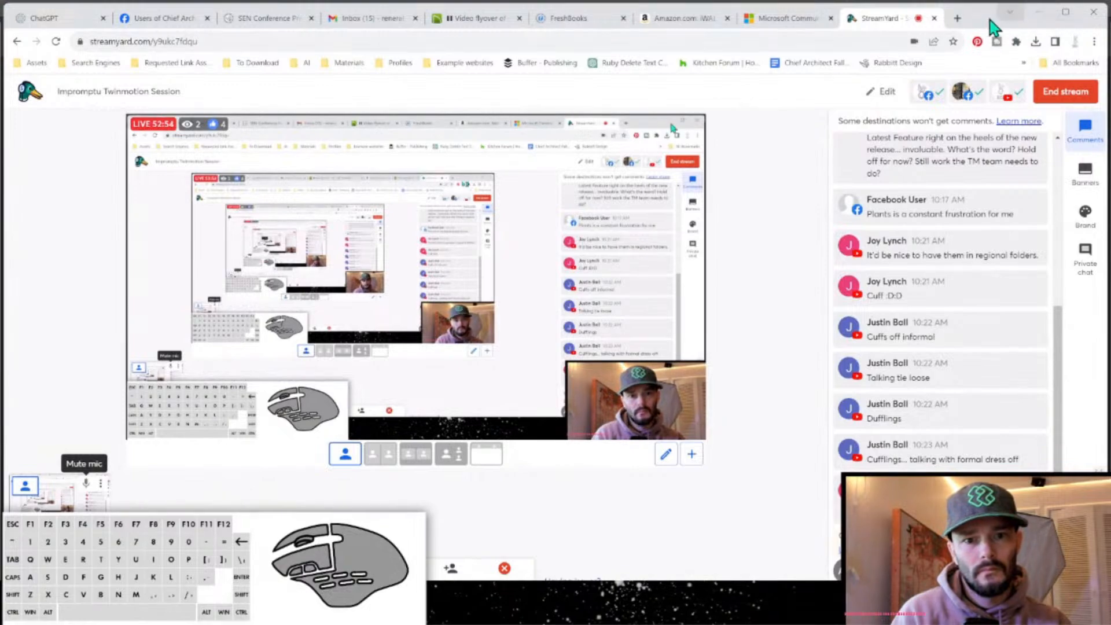
{"action": "left_click_drag", "start_coordinate": [986, 15], "coordinate": [988, 0]}
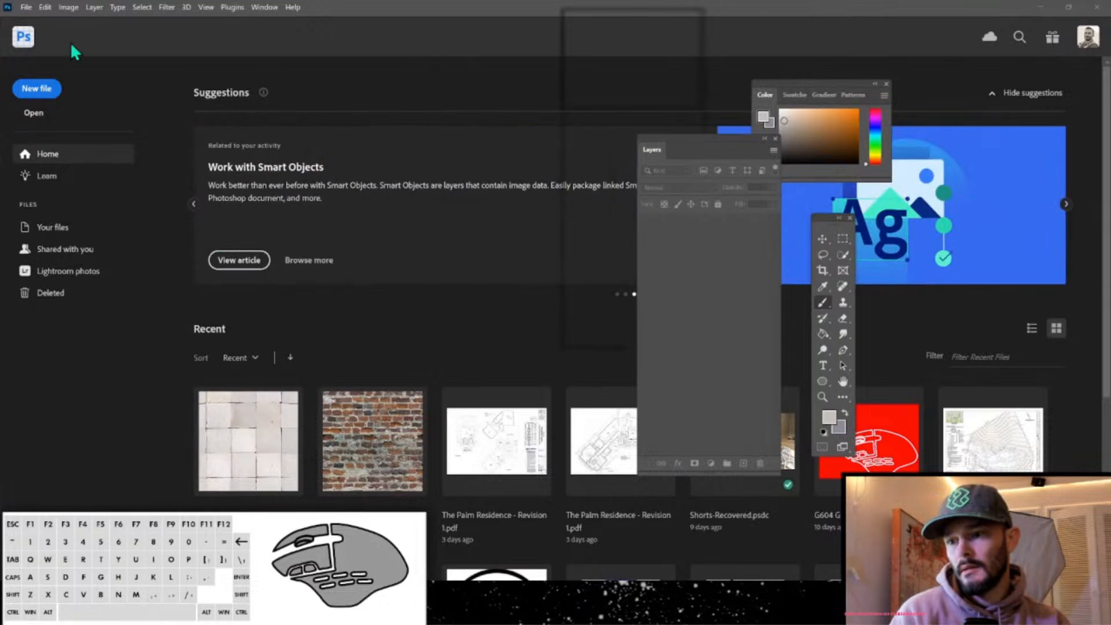
In Photoshop, open the Image2 render from Mission Mill Homes > Plans > 231024-DRVA-V1-96236-RR in the Dropbox project directory.
{"action": "left_click", "coordinate": [28, 9]}
{"action": "left_click", "coordinate": [37, 32]}
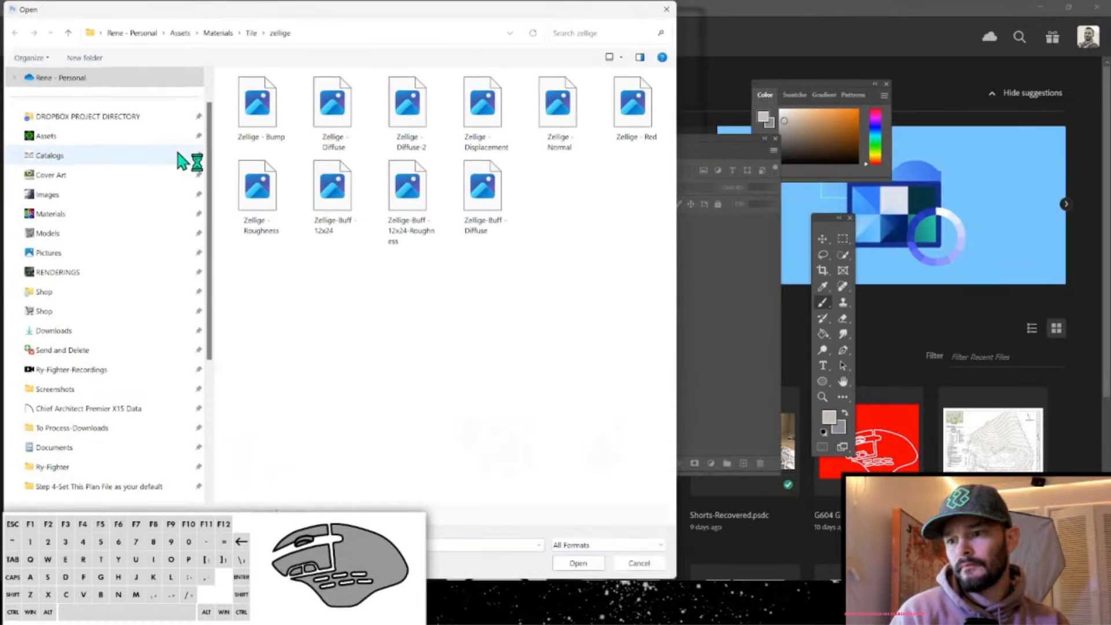
{"action": "left_click", "coordinate": [39, 117]}
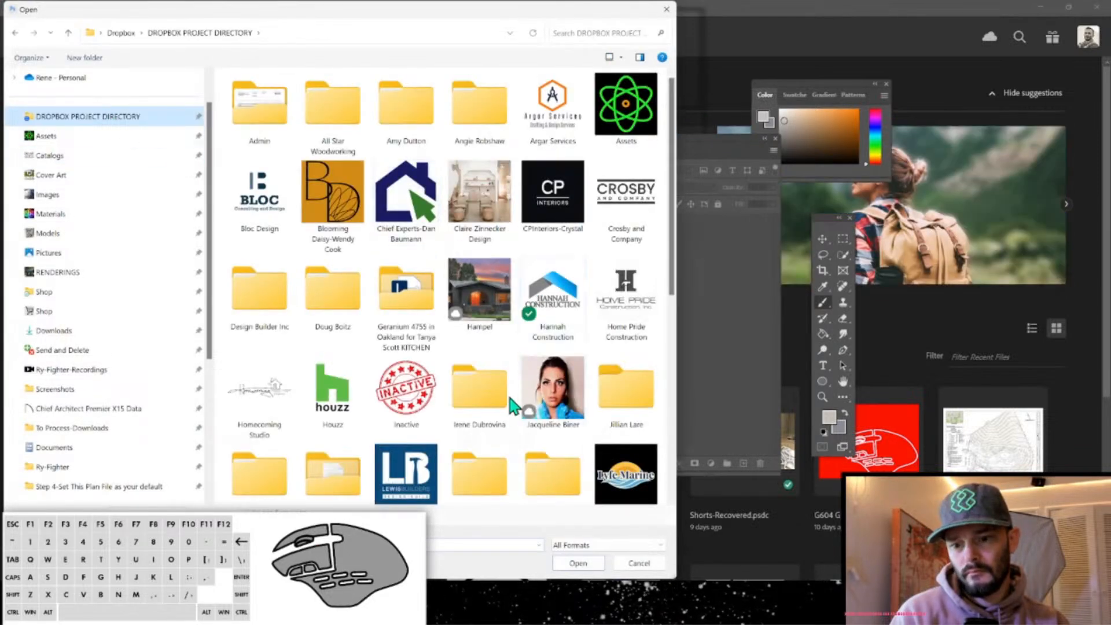
{"action": "scroll", "coordinate": [509, 436], "scroll_direction": "down", "scroll_amount": 5}
{"action": "double_click", "coordinate": [321, 286]}
{"action": "double_click", "coordinate": [260, 98]}
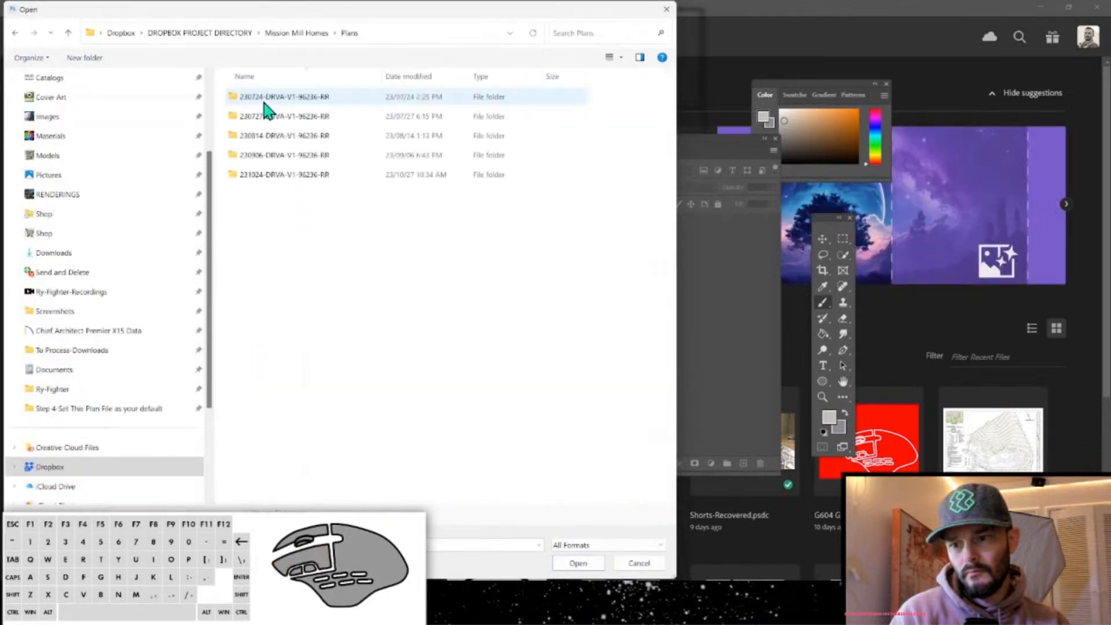
{"action": "left_click", "coordinate": [259, 176]}
{"action": "double_click", "coordinate": [260, 176]}
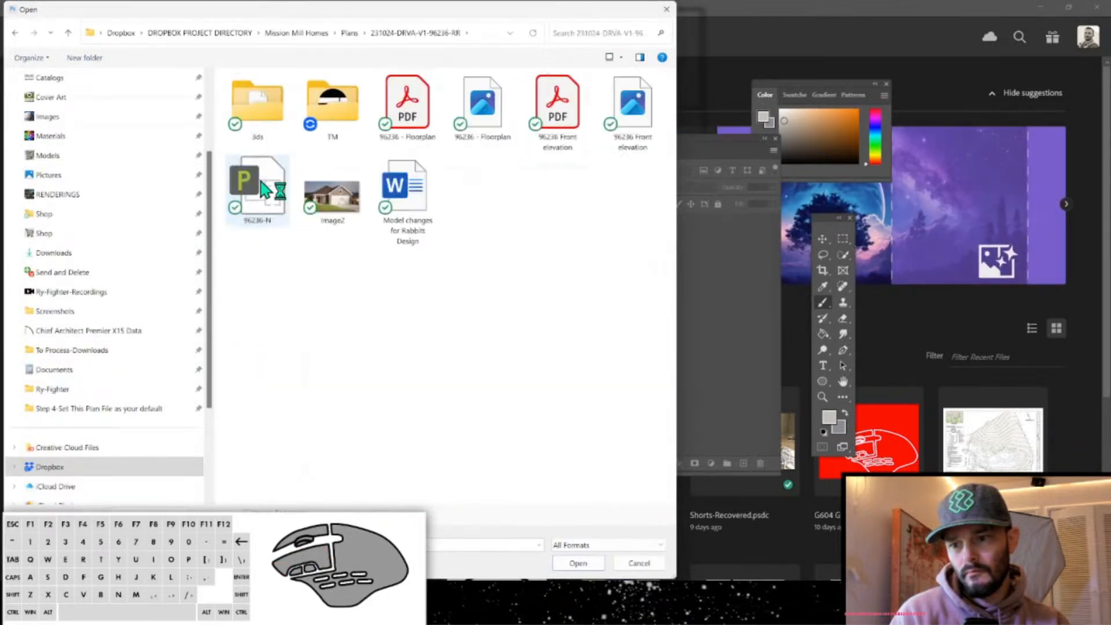
{"action": "double_click", "coordinate": [327, 201]}
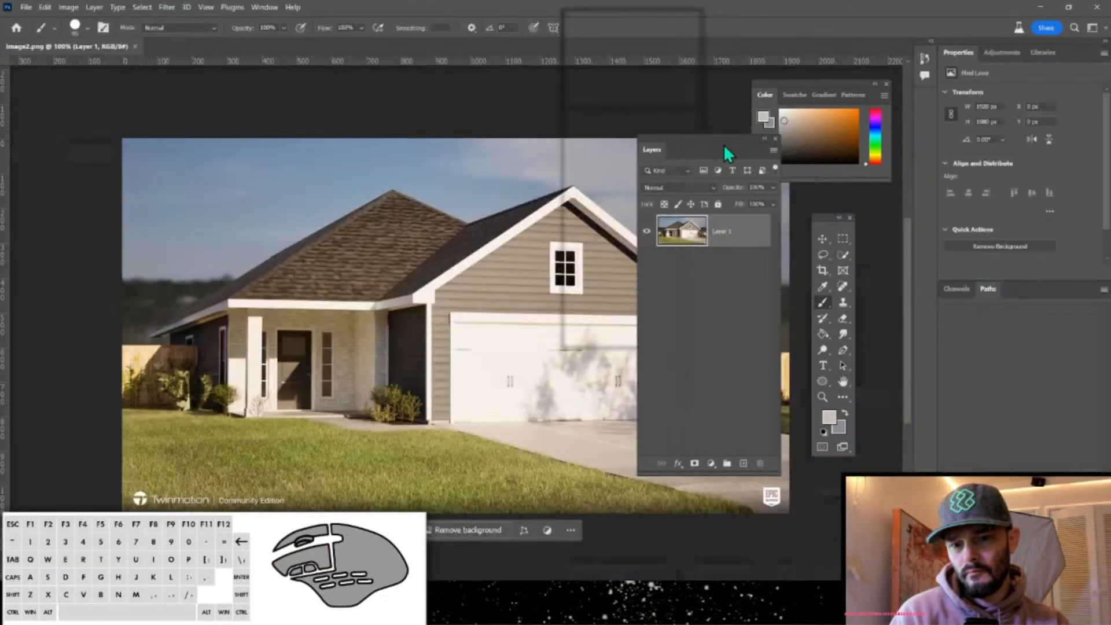
Dock the floating Layers panel into the group with Channels and Paths.
{"action": "double_click", "coordinate": [707, 141]}
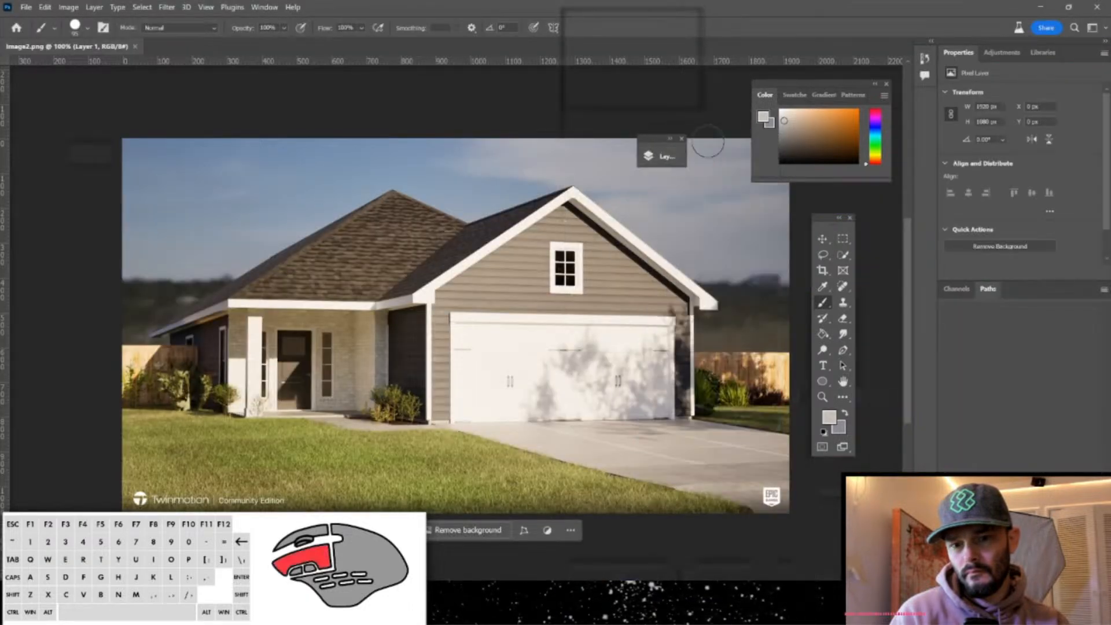
{"action": "double_click", "coordinate": [642, 137]}
{"action": "left_click_drag", "start_coordinate": [701, 139], "coordinate": [346, 141]}
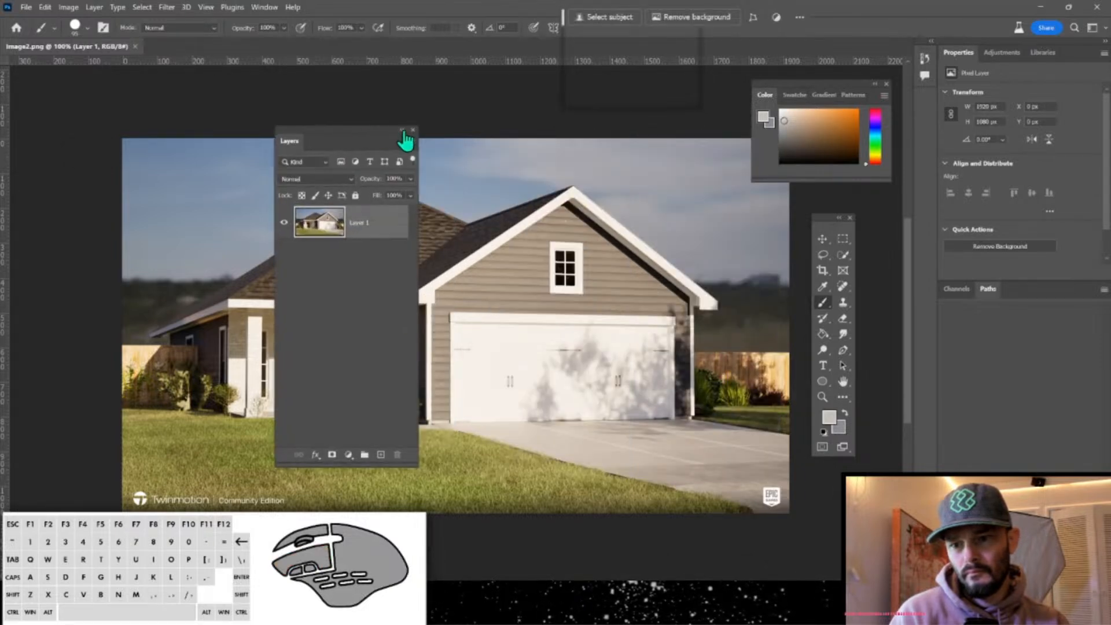
{"action": "left_click", "coordinate": [403, 129]}
{"action": "left_click", "coordinate": [311, 141]}
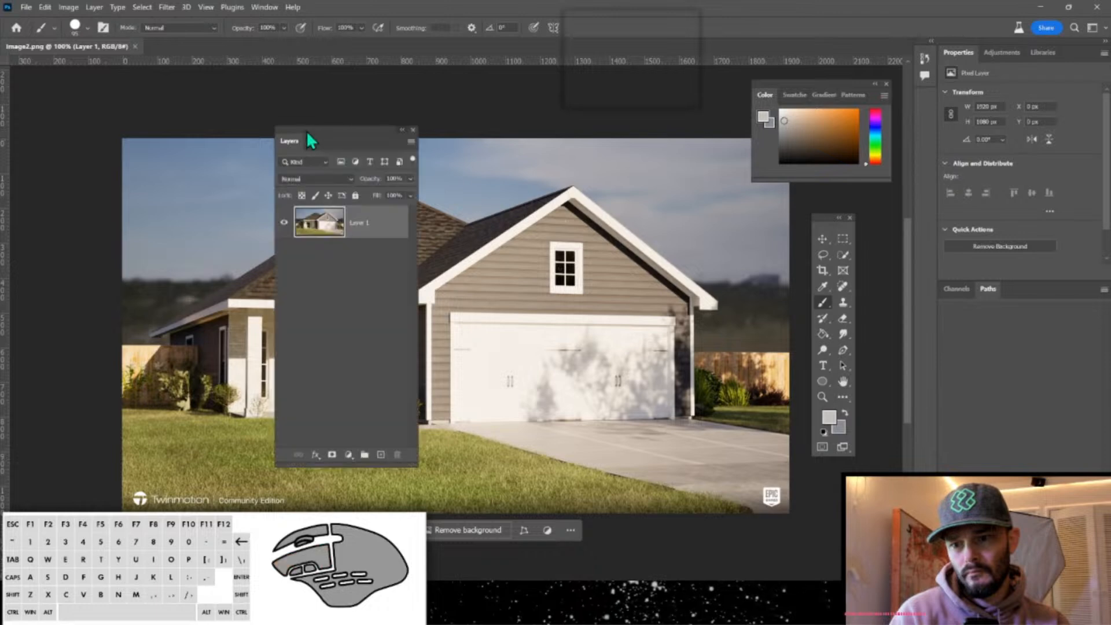
{"action": "left_click_drag", "start_coordinate": [314, 130], "coordinate": [353, 134]}
{"action": "left_click_drag", "start_coordinate": [615, 155], "coordinate": [980, 294]}
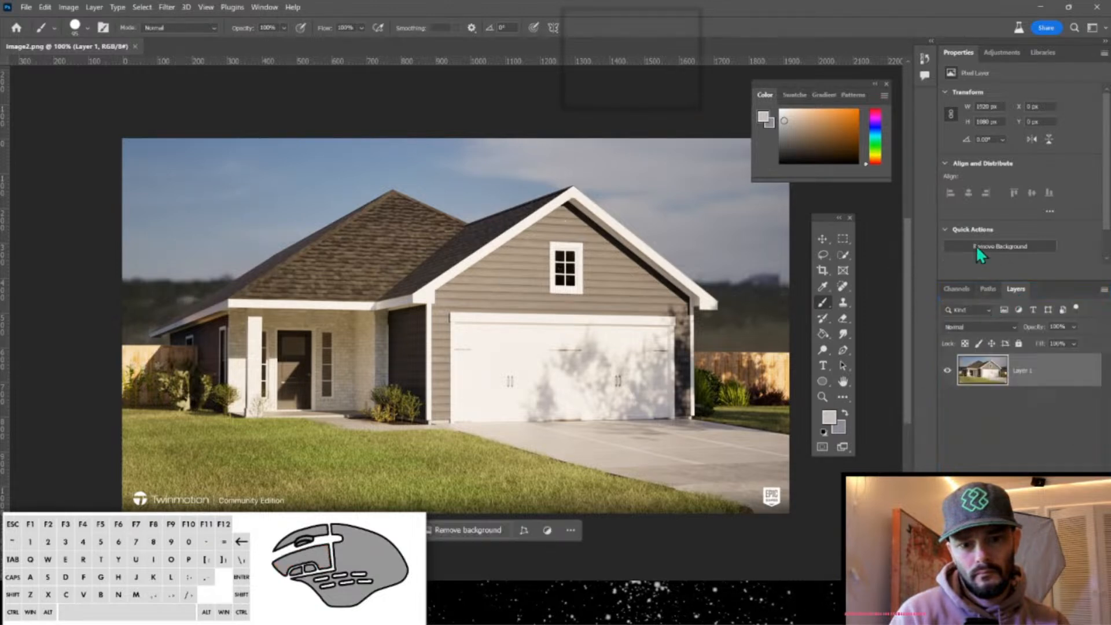
{"action": "double_click", "coordinate": [814, 84]}
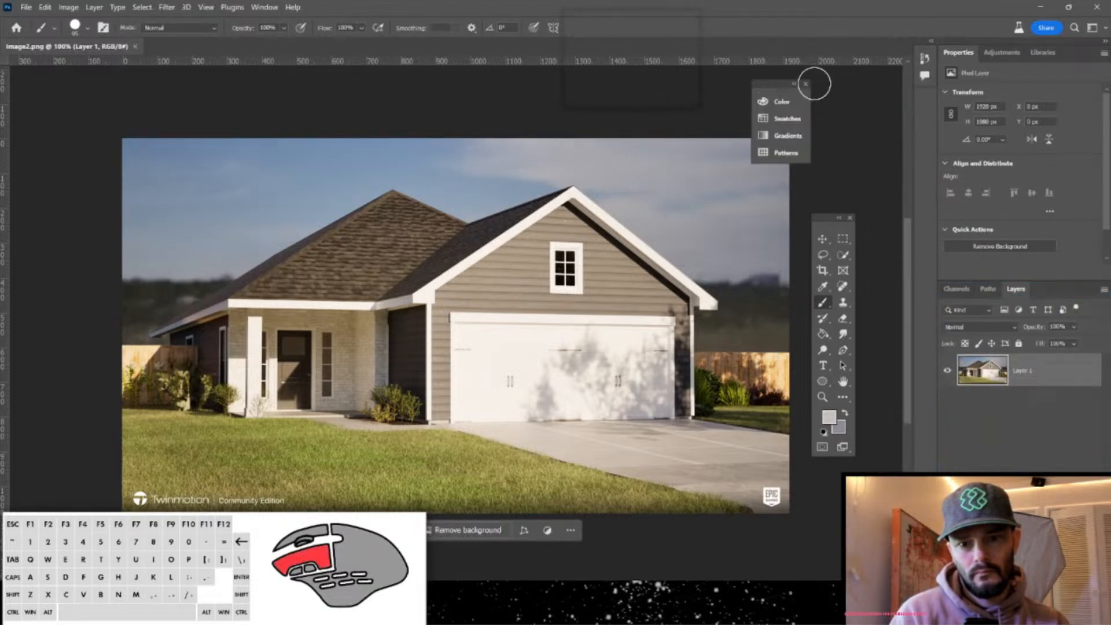
{"action": "double_click", "coordinate": [778, 85]}
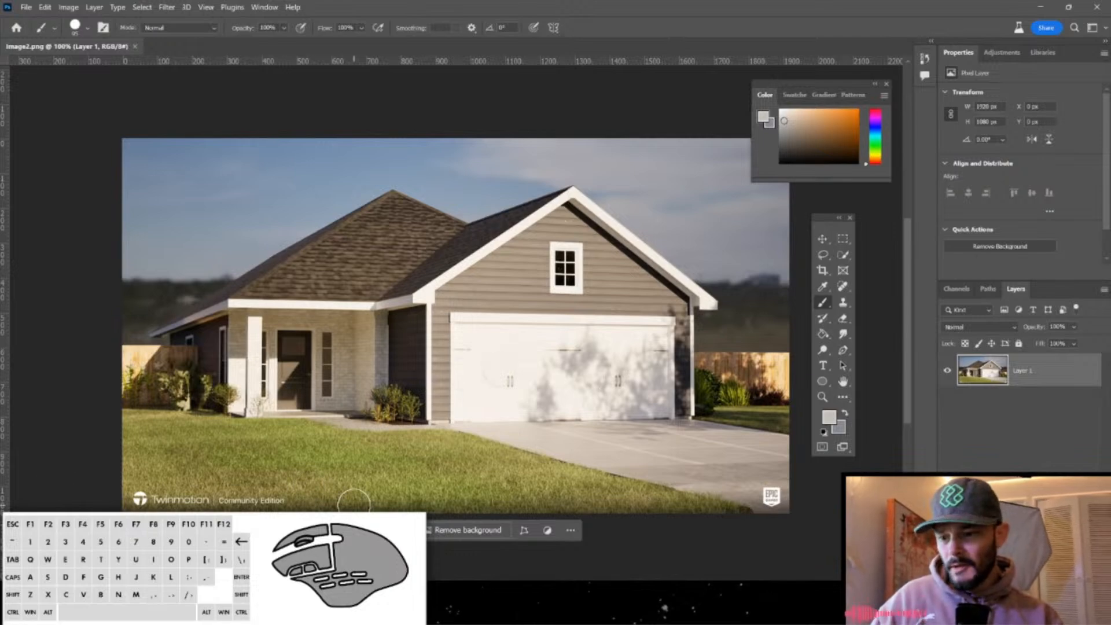
Examine the render up close, including the watermark, lawn, porch plants, garage side and driveway edge.
{"action": "scroll", "coordinate": [439, 451], "scroll_direction": "up", "scroll_amount": 1, "text": "alt"}
{"action": "scroll", "coordinate": [439, 449], "scroll_direction": "down", "scroll_amount": 4}
{"action": "scroll", "coordinate": [417, 439], "scroll_direction": "left", "scroll_amount": 3}
{"action": "scroll", "coordinate": [417, 441], "scroll_direction": "up", "scroll_amount": 8, "text": "alt"}
{"action": "scroll", "coordinate": [578, 444], "scroll_direction": "left", "scroll_amount": 4, "text": "ctrl"}
{"action": "scroll", "coordinate": [665, 442], "scroll_direction": "down", "scroll_amount": 5, "text": "alt"}
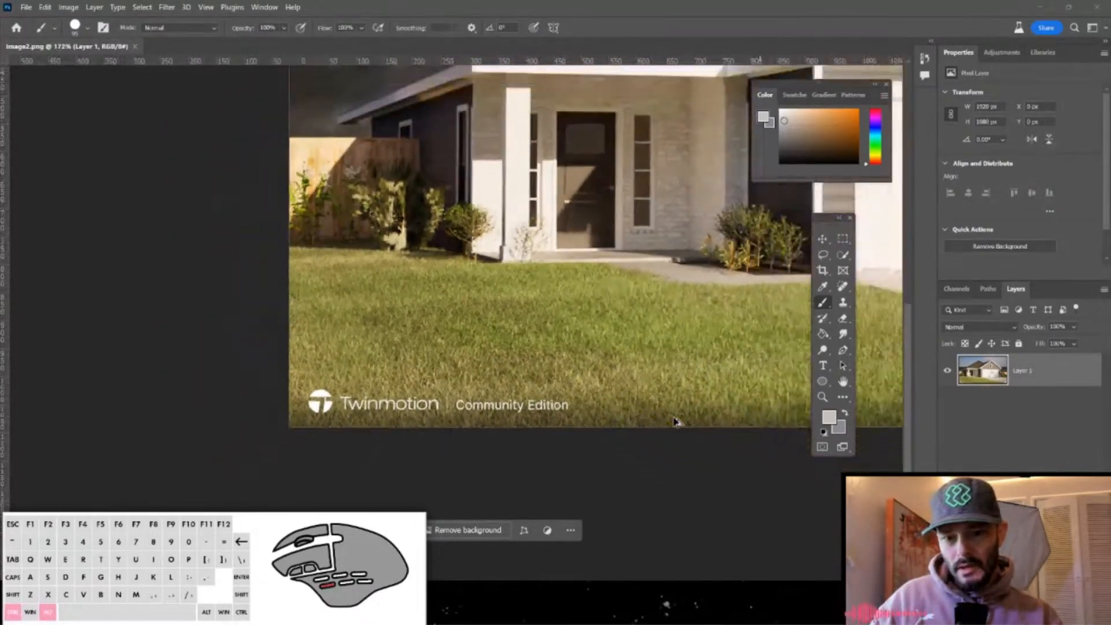
{"action": "scroll", "coordinate": [661, 409], "scroll_direction": "right", "scroll_amount": 5}
{"action": "scroll", "coordinate": [660, 405], "scroll_direction": "up", "scroll_amount": 5, "text": "alt"}
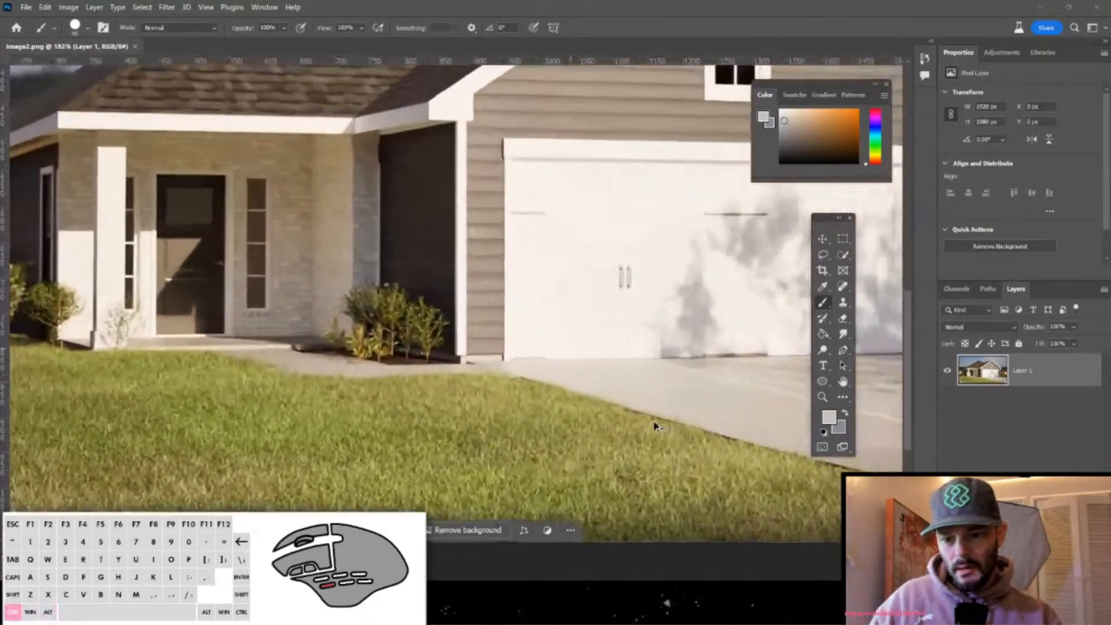
{"action": "scroll", "coordinate": [654, 425], "scroll_direction": "down", "scroll_amount": 4}
{"action": "scroll", "coordinate": [636, 431], "scroll_direction": "up", "scroll_amount": 4, "text": "alt"}
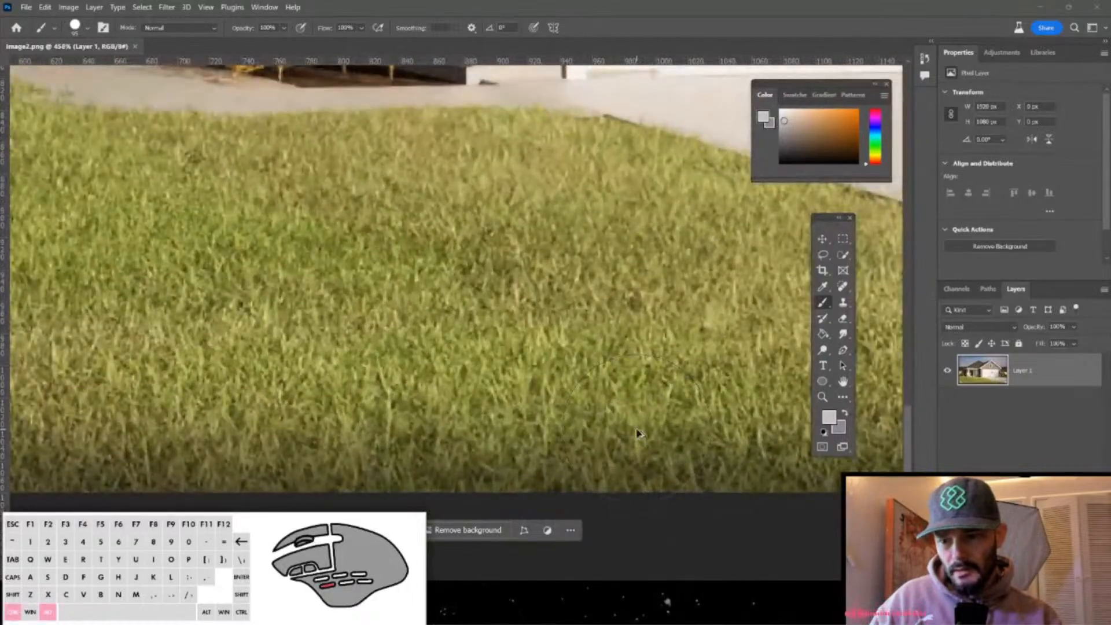
{"action": "scroll", "coordinate": [636, 434], "scroll_direction": "down", "scroll_amount": 8, "text": "alt"}
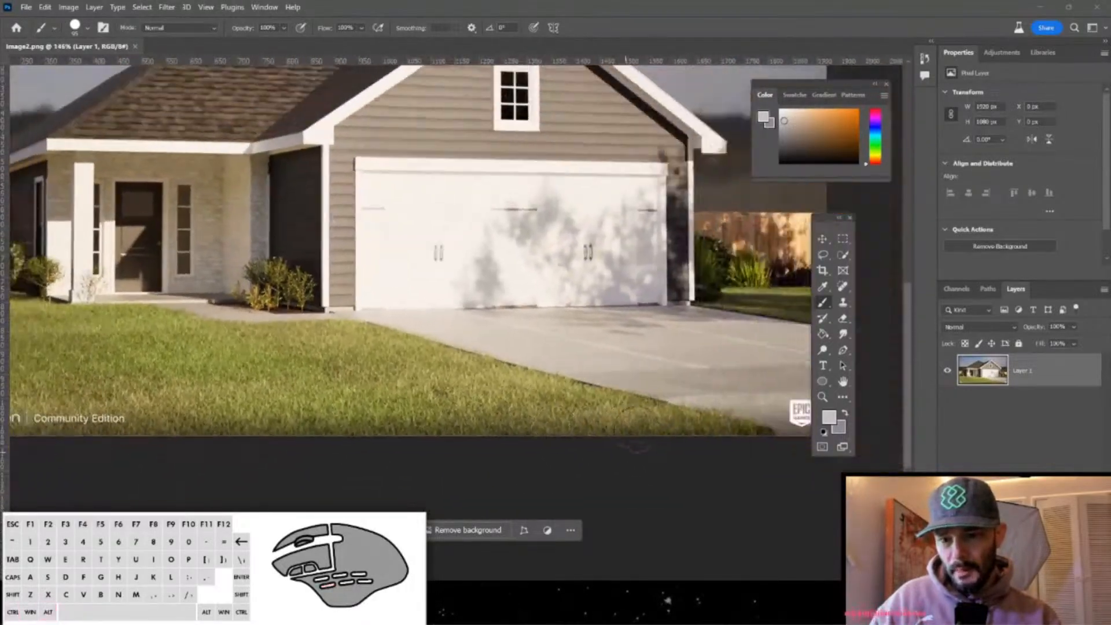
{"action": "scroll", "coordinate": [636, 429], "scroll_direction": "up", "scroll_amount": 7, "text": "alt"}
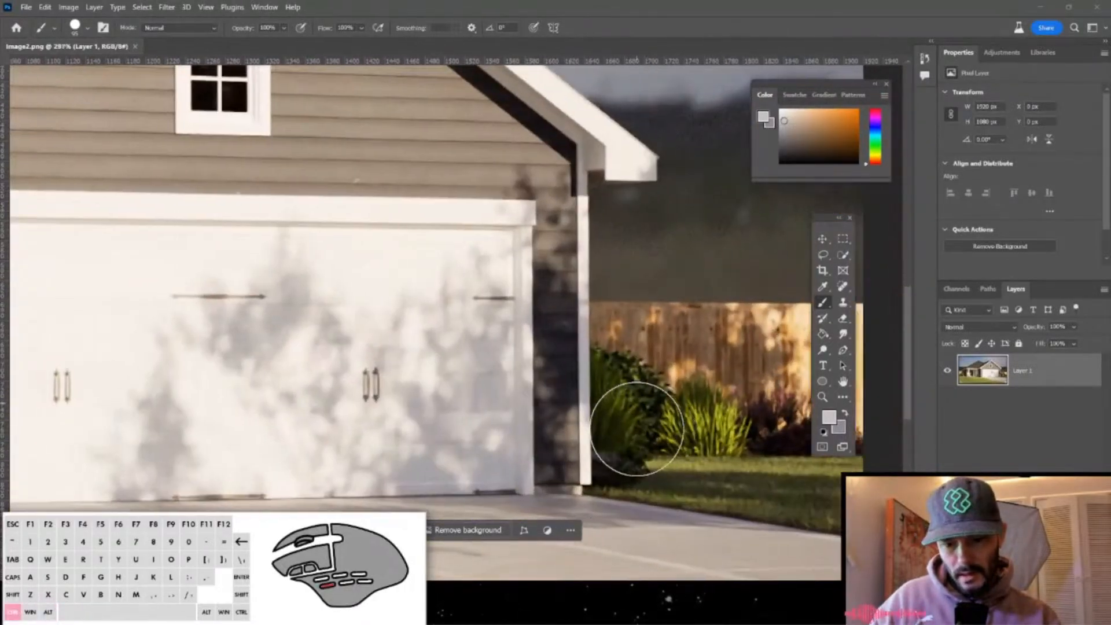
{"action": "scroll", "coordinate": [637, 430], "scroll_direction": "down", "scroll_amount": 3}
{"action": "scroll", "coordinate": [637, 429], "scroll_direction": "up", "scroll_amount": 4, "text": "alt"}
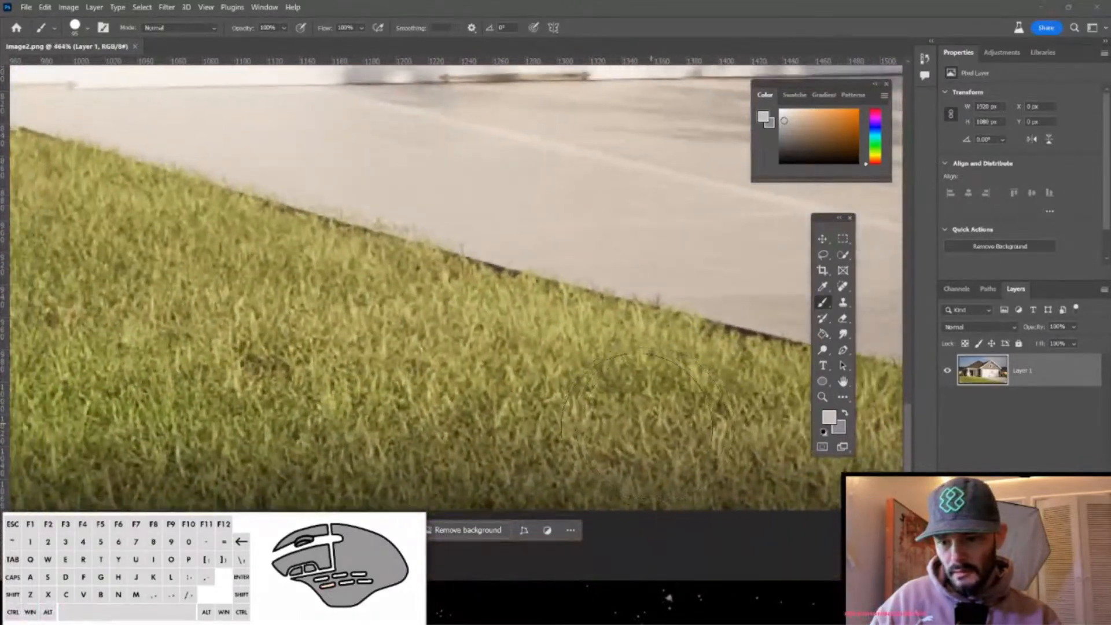
{"action": "scroll", "coordinate": [636, 428], "scroll_direction": "down", "scroll_amount": 7, "text": "alt"}
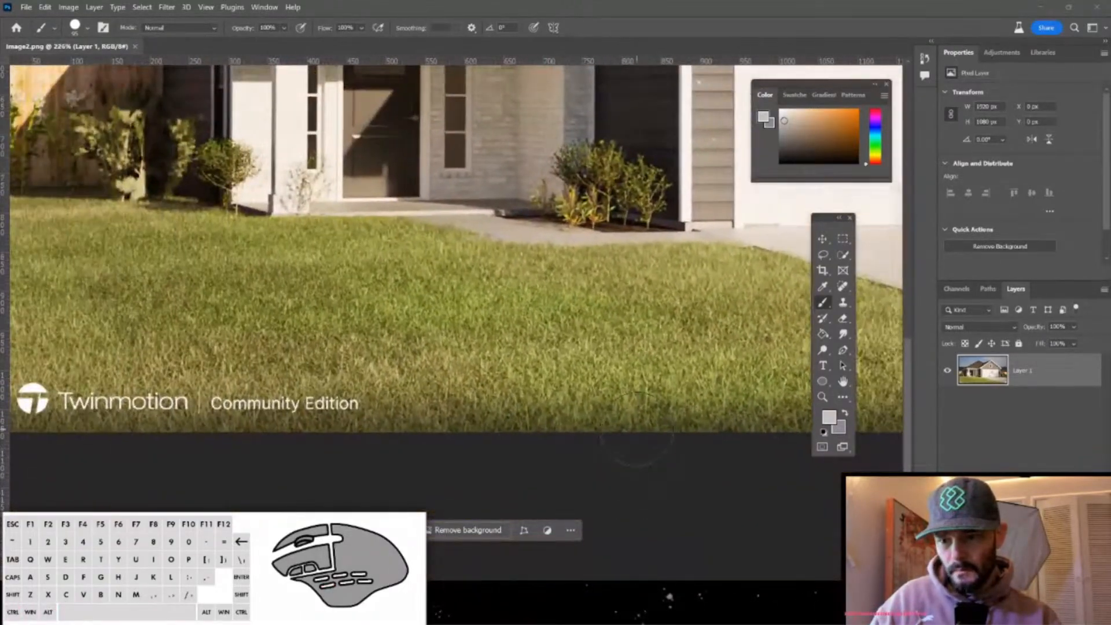
{"action": "scroll", "coordinate": [637, 429], "scroll_direction": "down", "scroll_amount": 5, "text": "alt"}
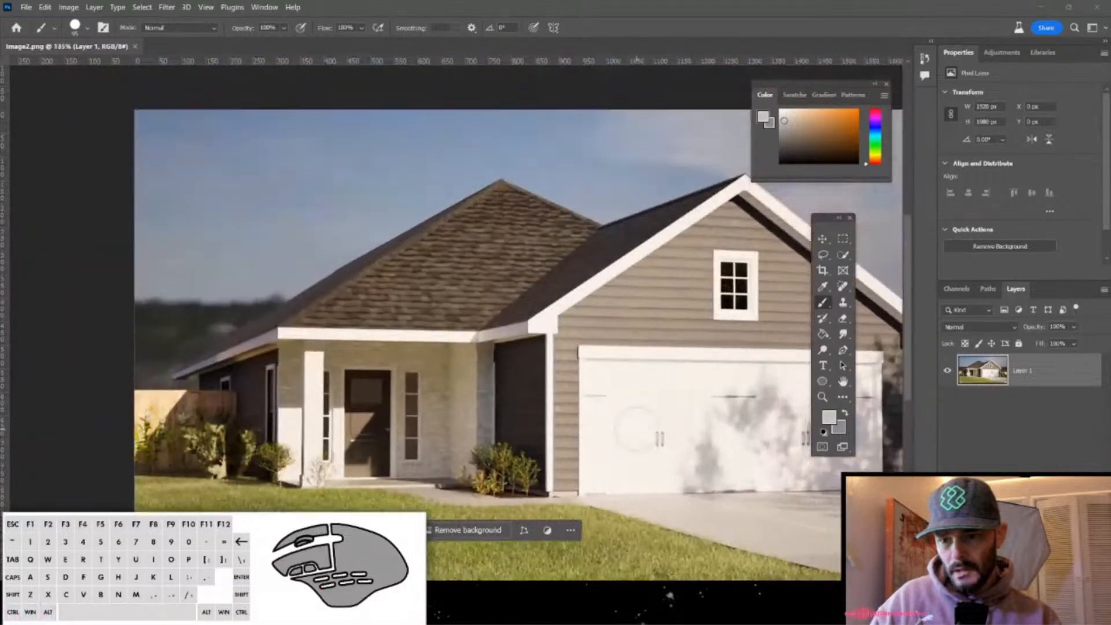
{"action": "scroll", "coordinate": [636, 429], "scroll_direction": "down", "scroll_amount": 2, "text": "alt"}
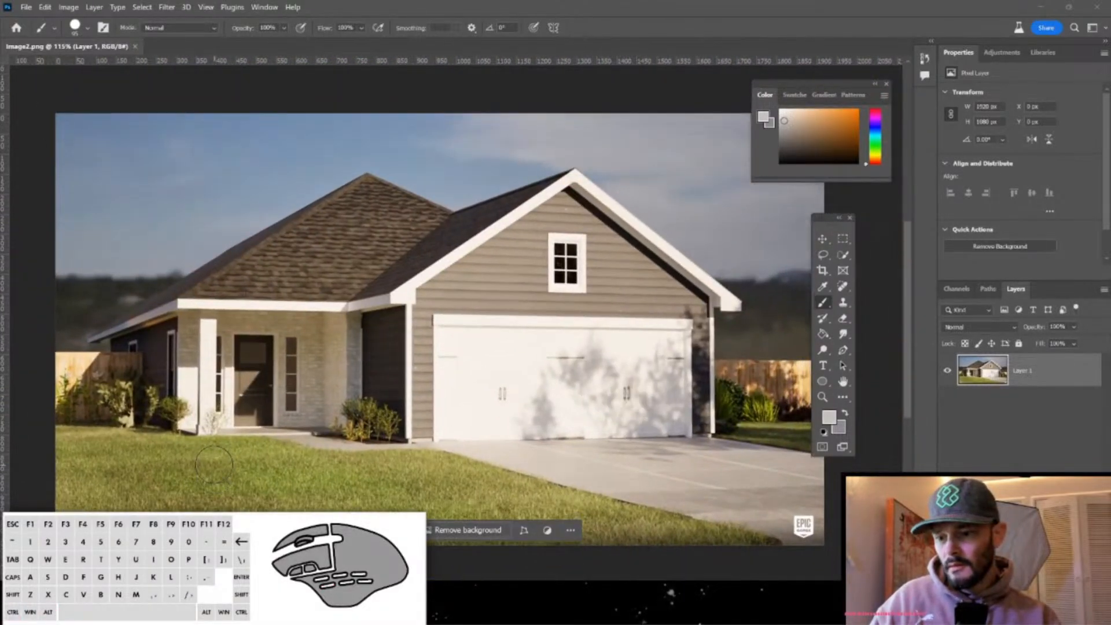
{"action": "scroll", "coordinate": [214, 465], "scroll_direction": "down", "scroll_amount": 2}
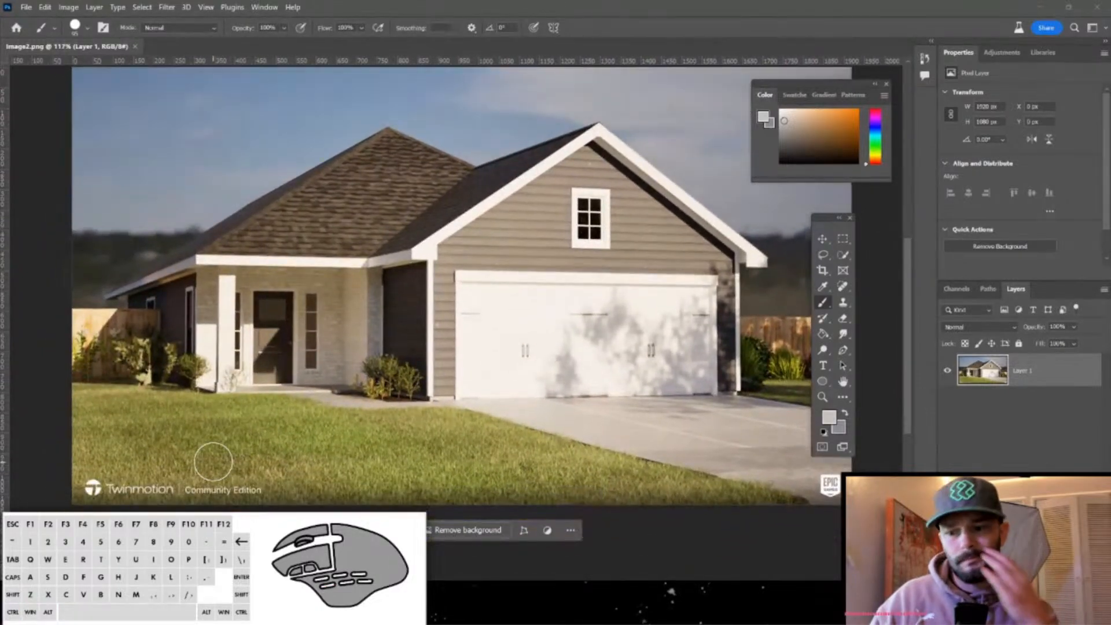
Remove the Twinmotion Community Edition watermark from the lawn with the content-aware Spot Healing Brush.
{"action": "left_click_drag", "start_coordinate": [552, 375], "coordinate": [697, 373]}
{"action": "scroll", "coordinate": [504, 356], "scroll_direction": "up", "scroll_amount": 2}
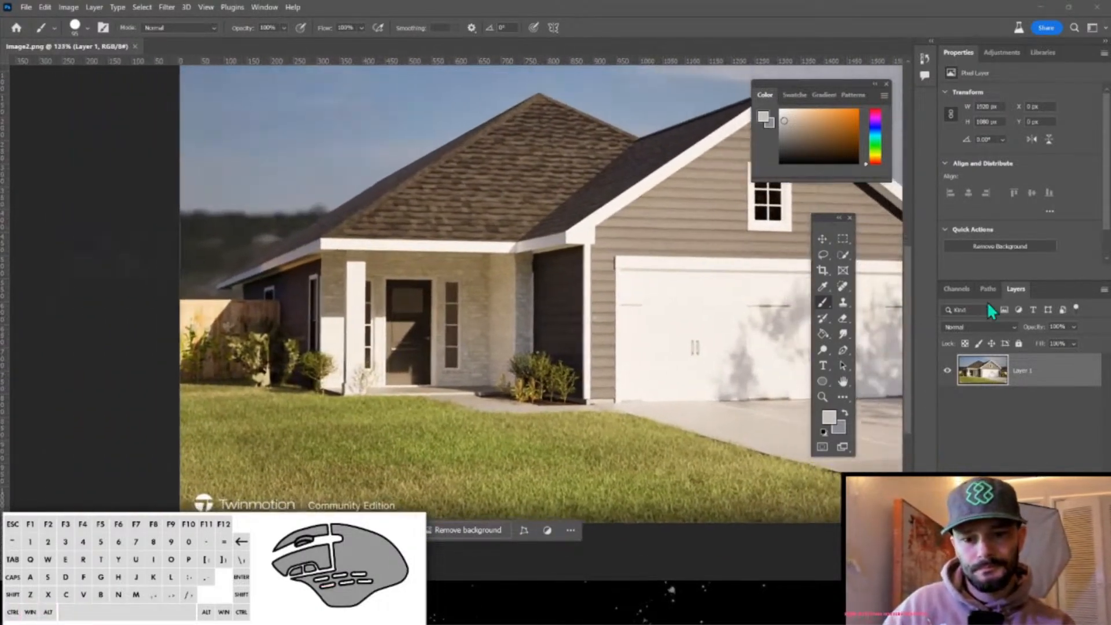
{"action": "left_click", "coordinate": [842, 286]}
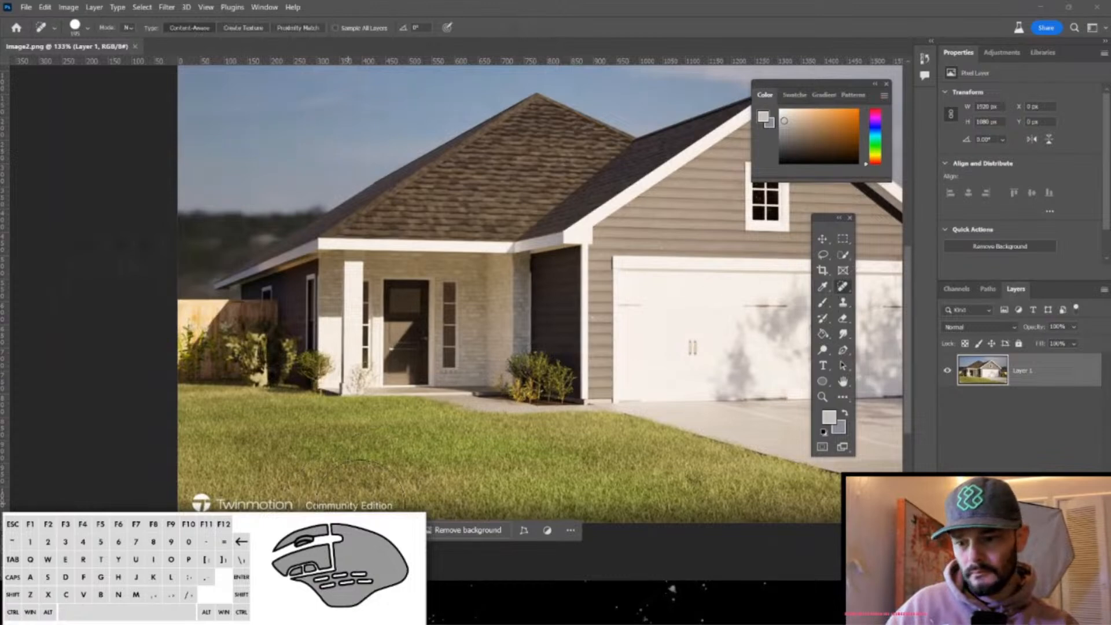
{"action": "mouse_move", "coordinate": [416, 470]}
{"action": "right_mouse_down", "text": "alt"}
{"action": "mouse_move", "coordinate": [357, 469]}
{"action": "mouse_move", "coordinate": [409, 503]}
{"action": "mouse_move", "coordinate": [409, 490]}
{"action": "right_mouse_up", "text": "alt"}
{"action": "right_click", "coordinate": [409, 503]}
{"action": "left_click_drag", "start_coordinate": [389, 495], "coordinate": [76, 509]}
Check the retouched lawn up close and against the whole house image.
{"action": "scroll", "coordinate": [146, 521], "scroll_direction": "right", "scroll_amount": 5}
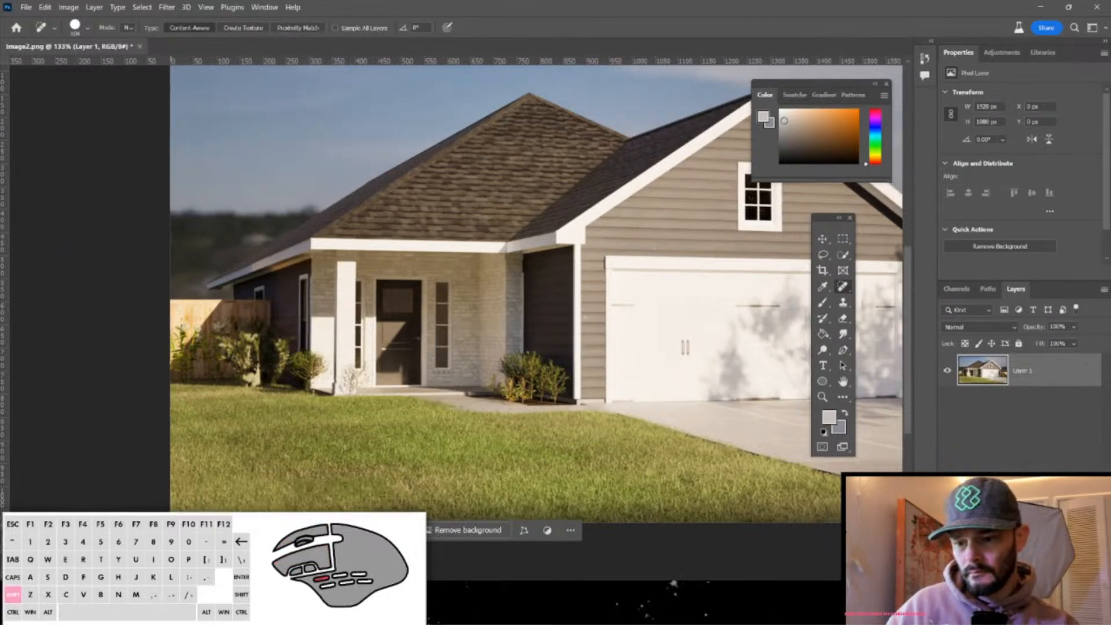
{"action": "scroll", "coordinate": [173, 486], "scroll_direction": "up", "scroll_amount": 1, "text": "alt"}
{"action": "scroll", "coordinate": [190, 464], "scroll_direction": "up", "scroll_amount": 3, "text": "alt"}
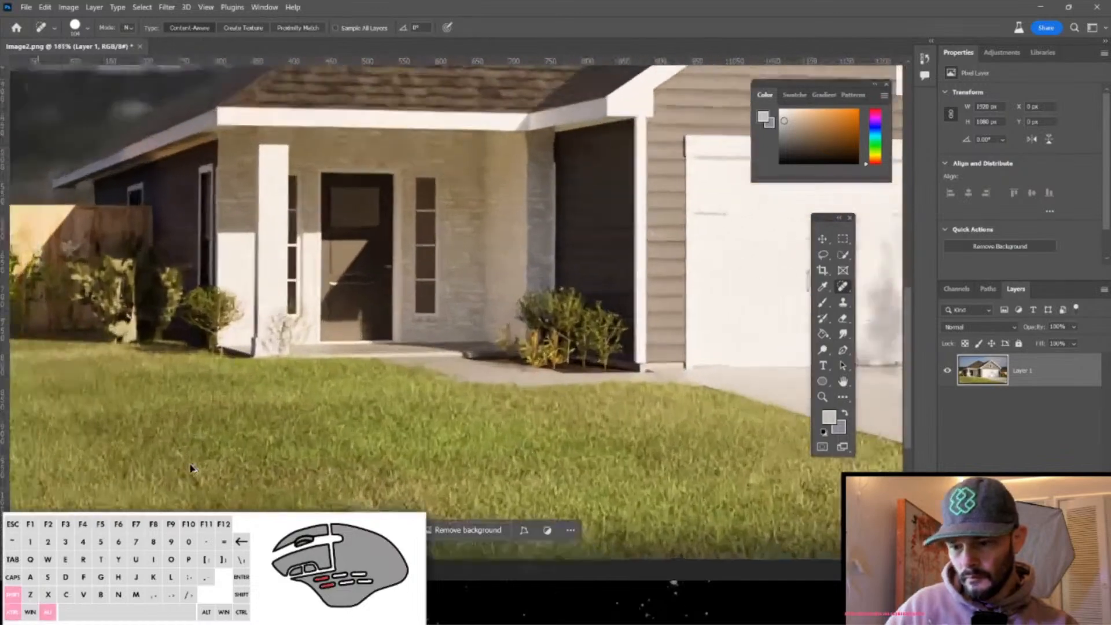
{"action": "scroll", "coordinate": [190, 464], "scroll_direction": "down", "scroll_amount": 3, "text": "alt"}
{"action": "scroll", "coordinate": [480, 458], "scroll_direction": "up", "scroll_amount": 5}
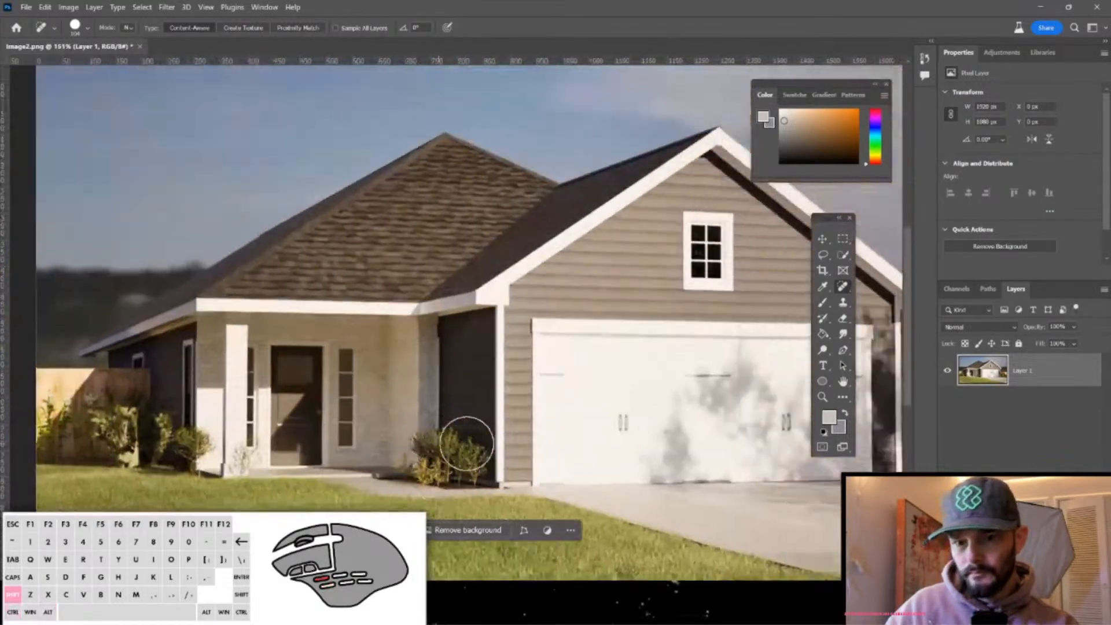
{"action": "scroll", "coordinate": [465, 439], "scroll_direction": "down", "scroll_amount": 1}
{"action": "scroll", "coordinate": [466, 438], "scroll_direction": "down", "scroll_amount": 4, "text": "alt"}
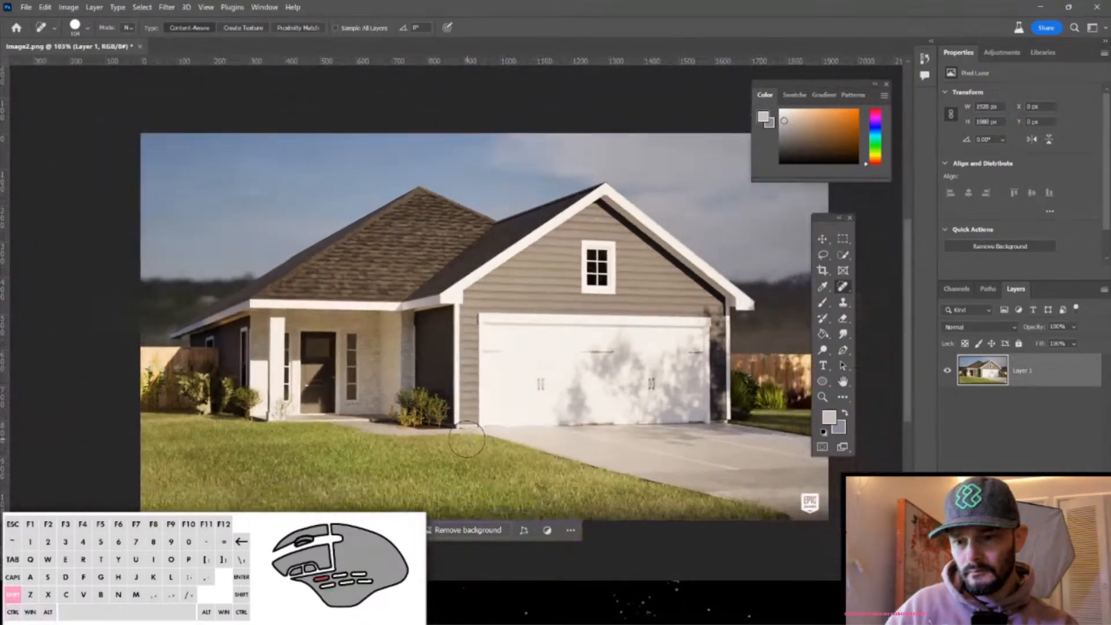
{"action": "left_click_drag", "start_coordinate": [467, 439], "coordinate": [452, 443]}
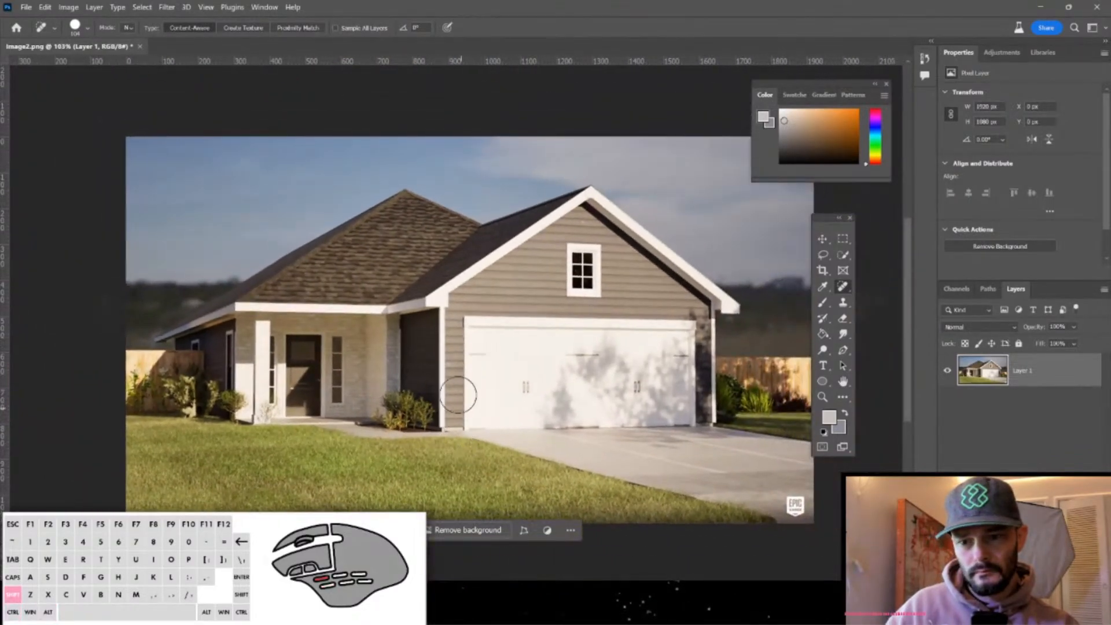
Remove the Epic Games logo from the driveway corner with the content-aware Spot Healing Brush.
{"action": "scroll", "coordinate": [744, 328], "scroll_direction": "up", "scroll_amount": 1, "text": "alt"}
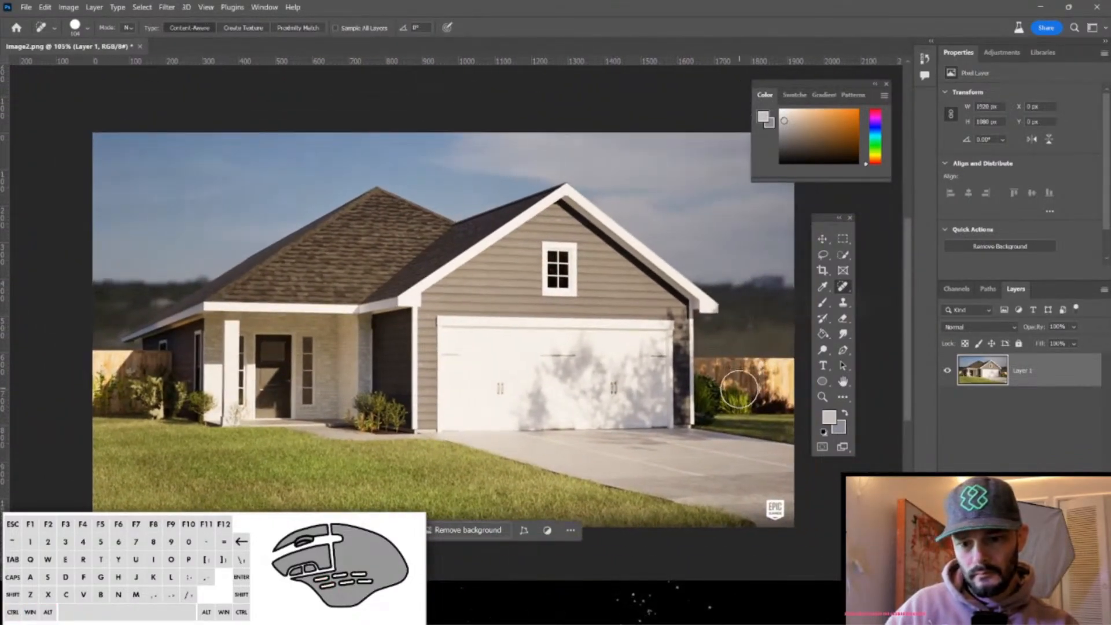
{"action": "scroll", "coordinate": [797, 498], "scroll_direction": "up", "scroll_amount": 1, "text": "shift"}
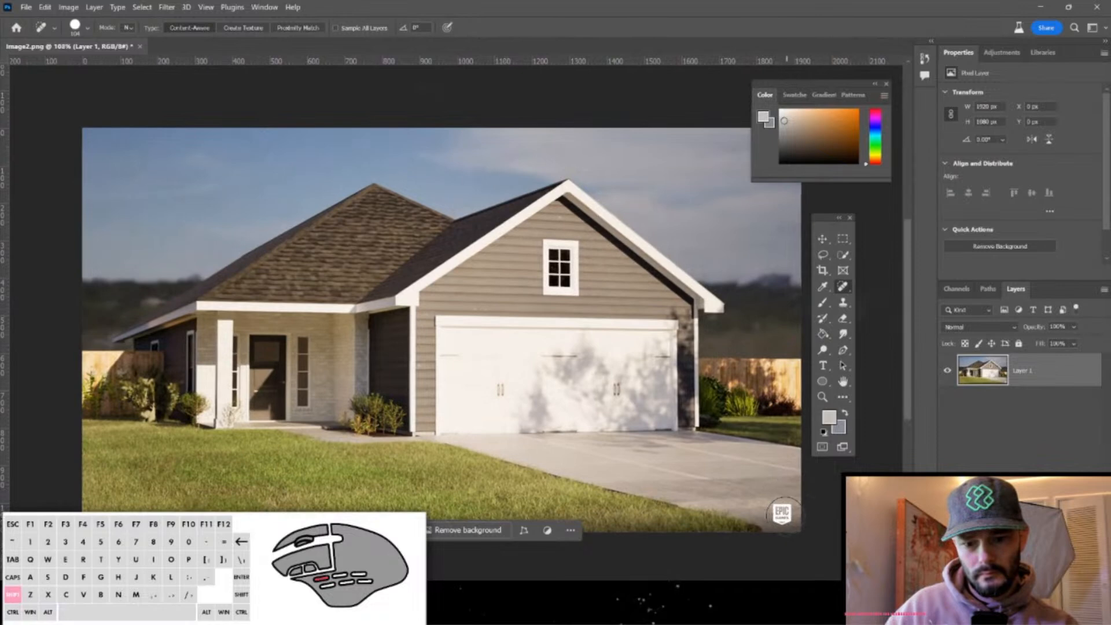
{"action": "left_click", "coordinate": [781, 513], "text": "shift"}
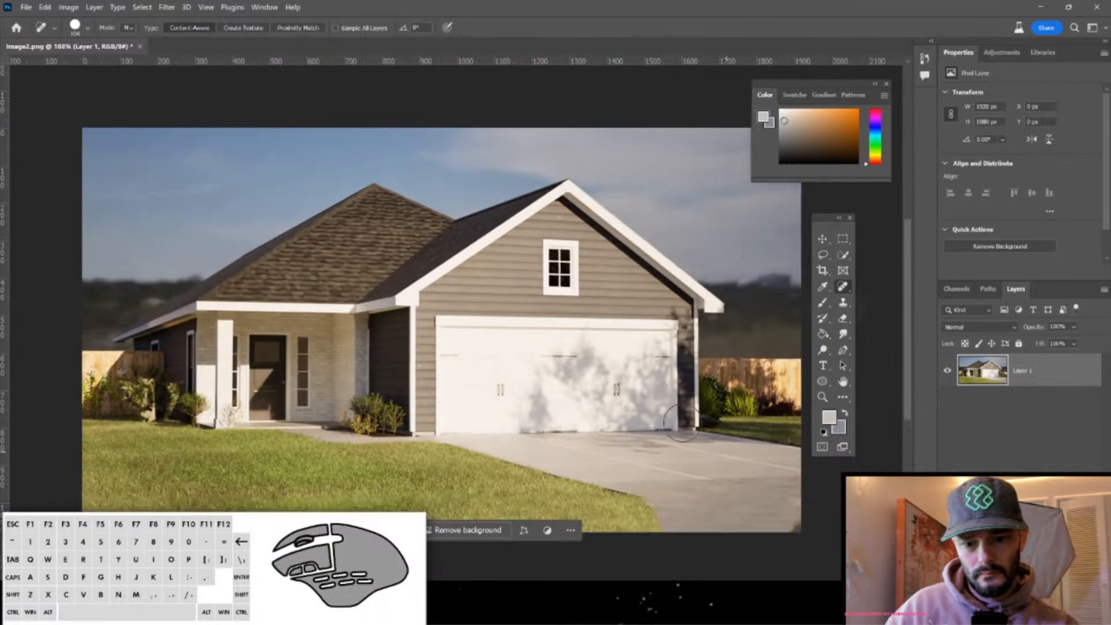
{"action": "key", "text": "ctrl+z"}
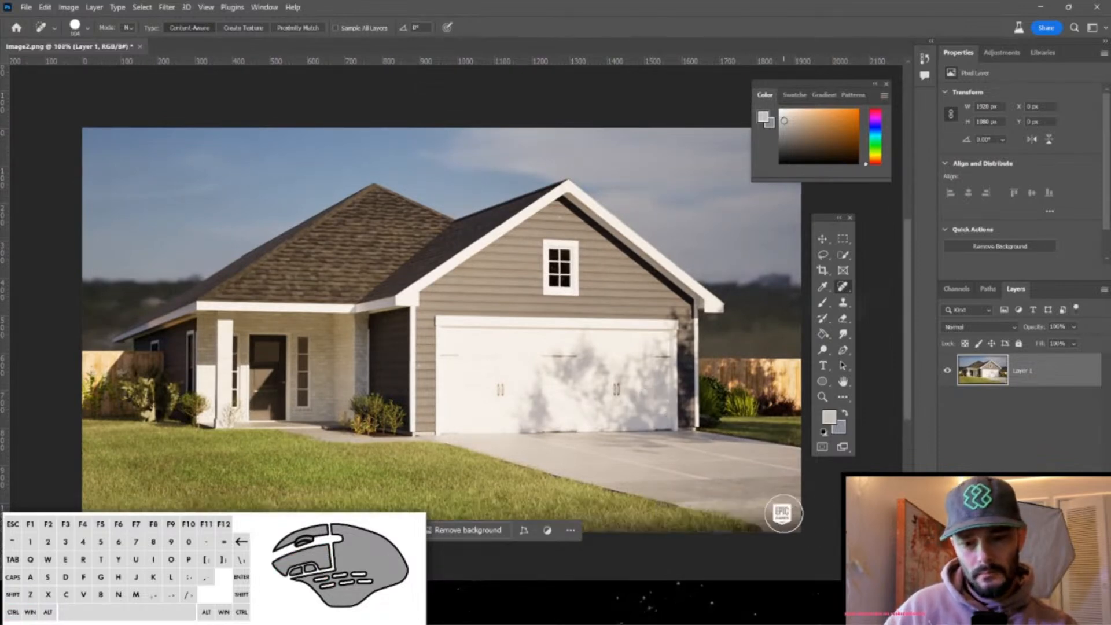
{"action": "left_click", "coordinate": [780, 511]}
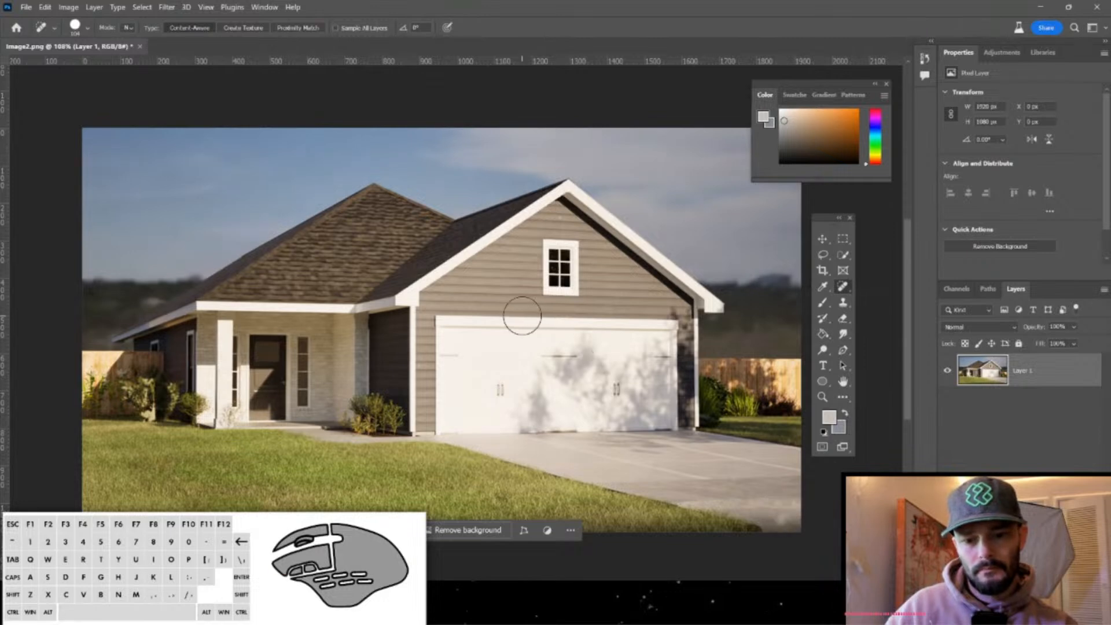
{"action": "scroll", "coordinate": [529, 329], "scroll_direction": "up", "scroll_amount": 3}
{"action": "scroll", "coordinate": [583, 386], "scroll_direction": "down", "scroll_amount": 1}
{"action": "scroll", "coordinate": [584, 386], "scroll_direction": "up", "scroll_amount": 3, "text": "ctrl+alt"}
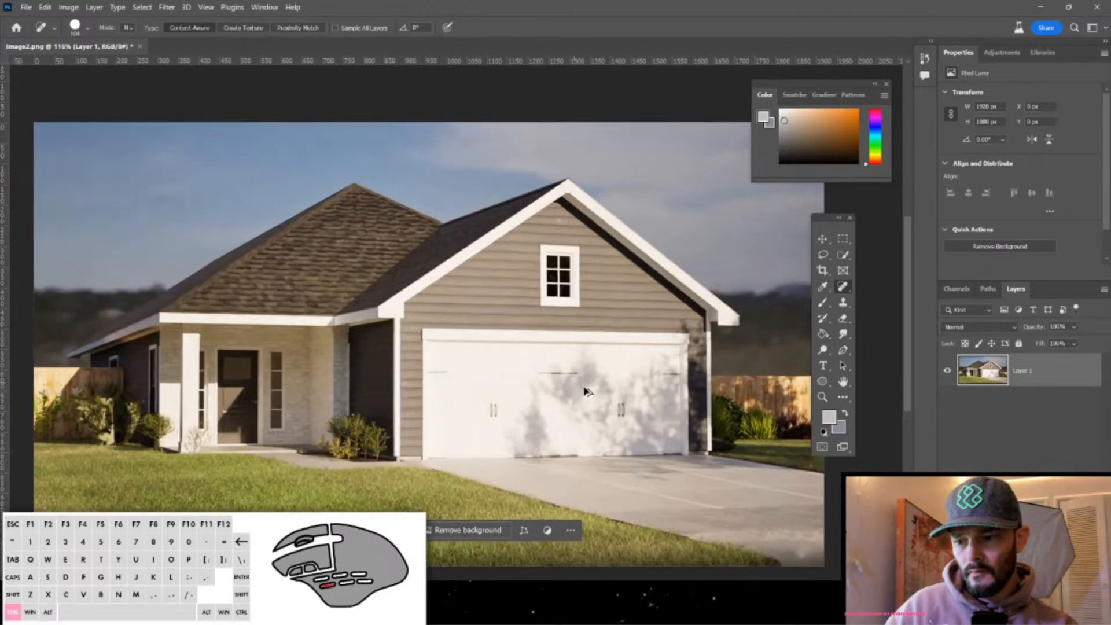
{"action": "scroll", "coordinate": [586, 388], "scroll_direction": "up", "scroll_amount": 1, "text": "ctrl+alt"}
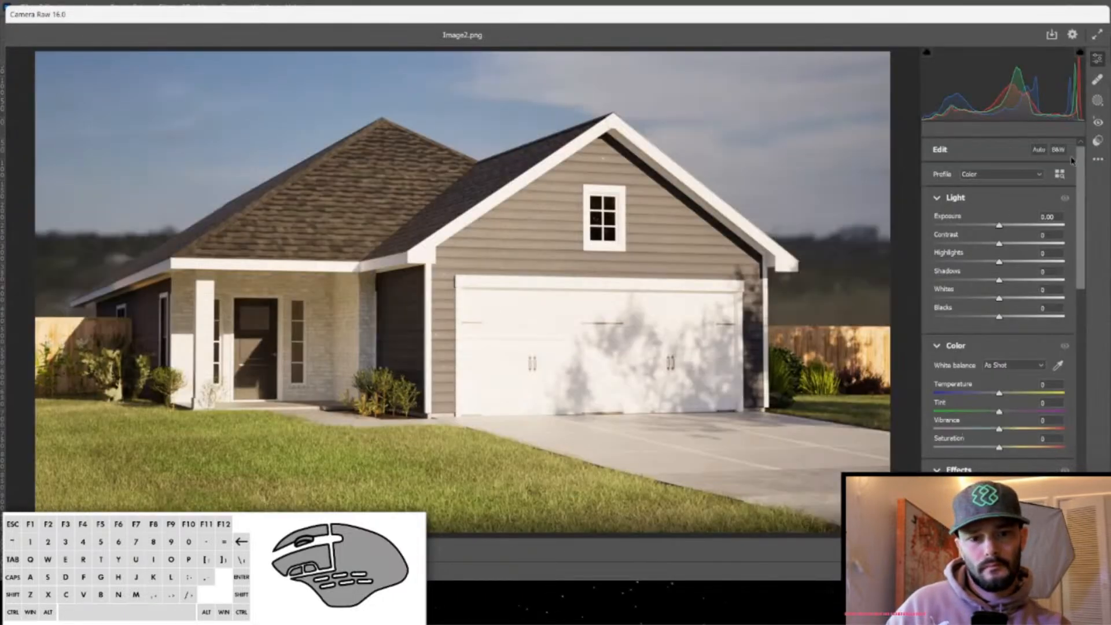
Preview the Chief Architect presets on the render in Camera Raw, from the green highlights preset to Soft Warm and Moody.
{"action": "left_click", "coordinate": [1100, 145]}
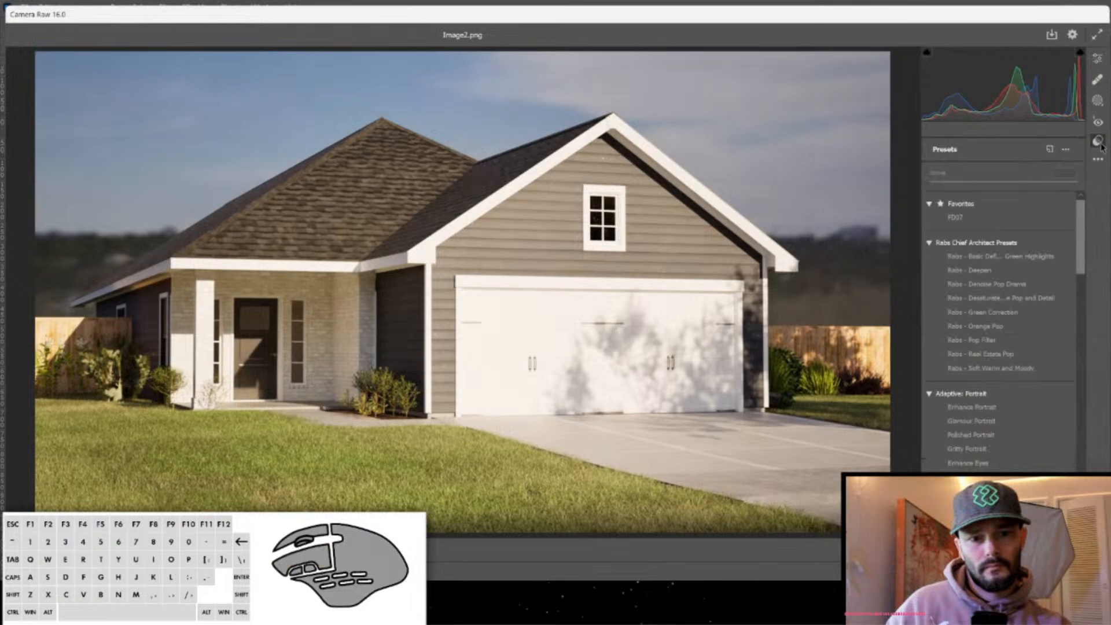
{"action": "left_click", "coordinate": [973, 264]}
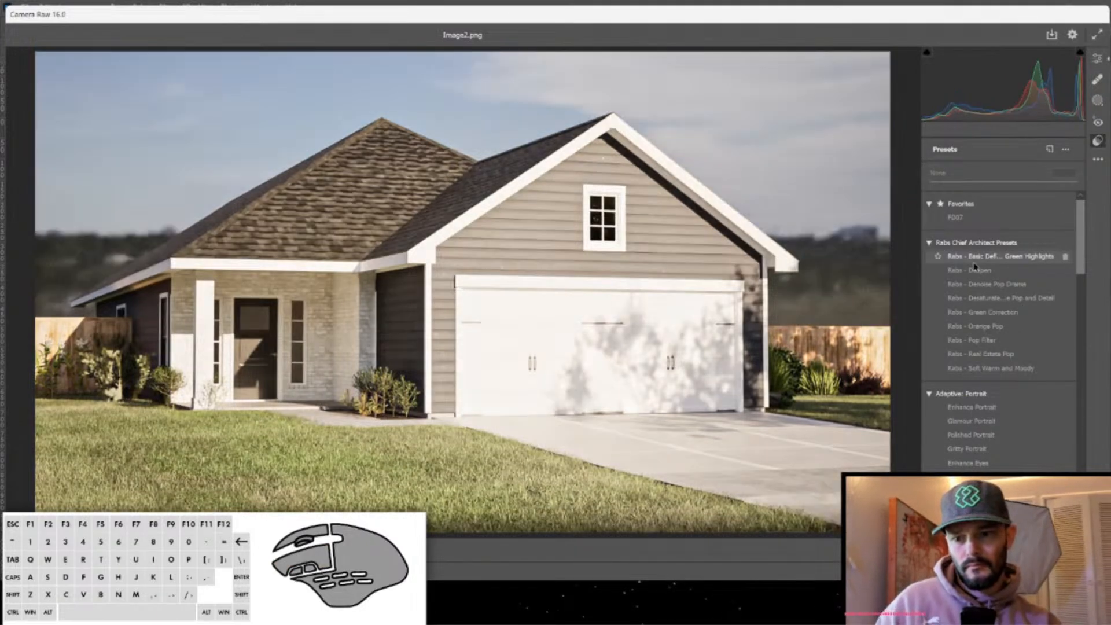
{"action": "left_click", "coordinate": [975, 270]}
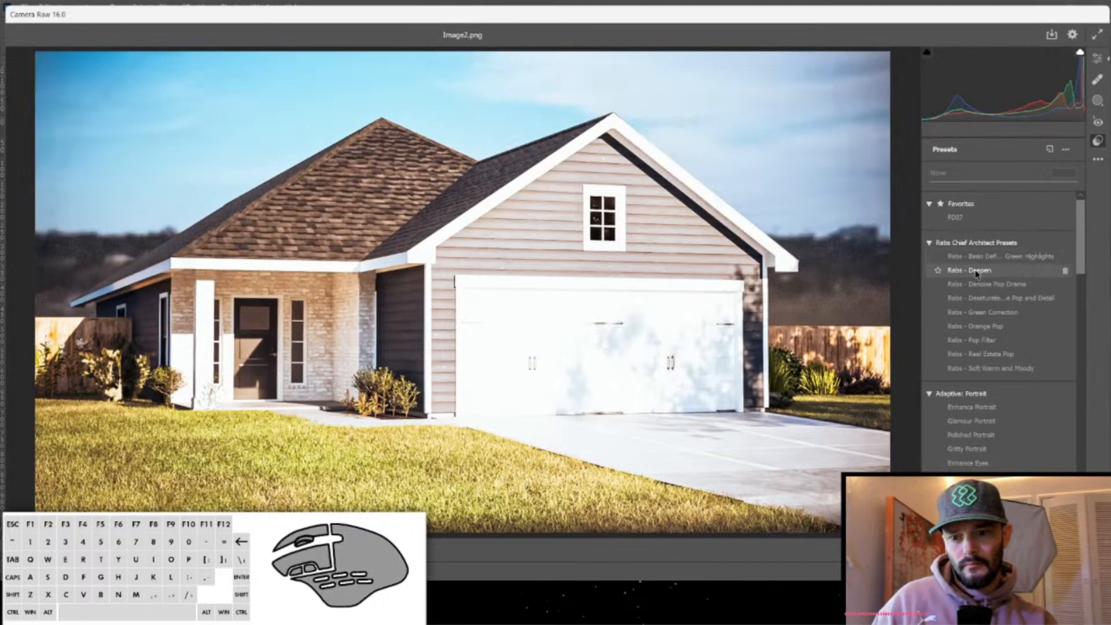
{"action": "left_click", "coordinate": [978, 285]}
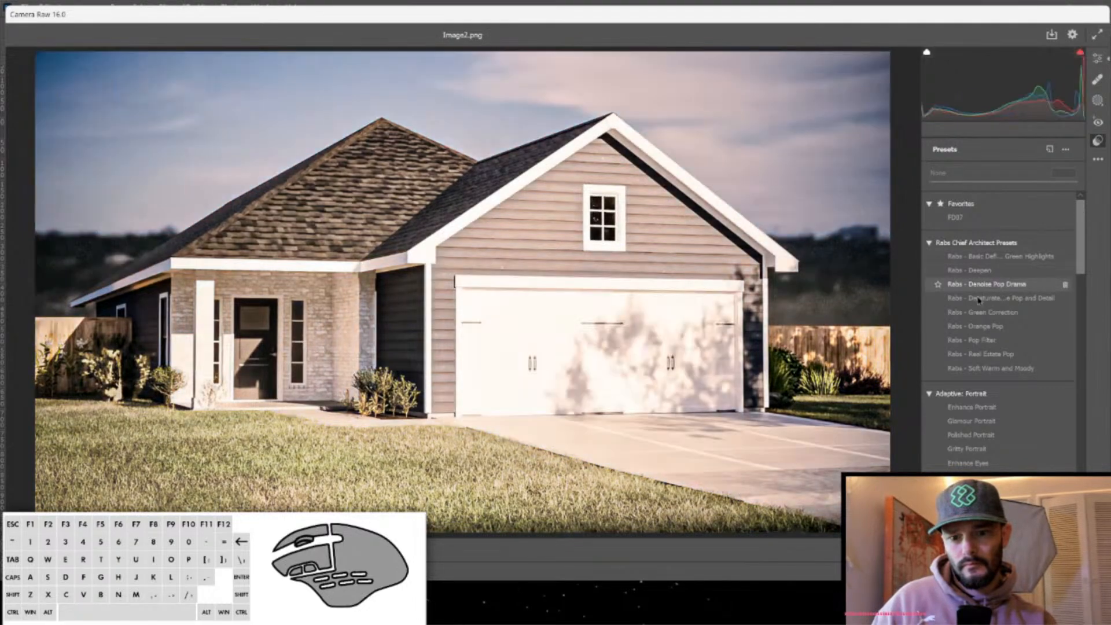
{"action": "left_click", "coordinate": [978, 298]}
{"action": "left_click", "coordinate": [977, 313]}
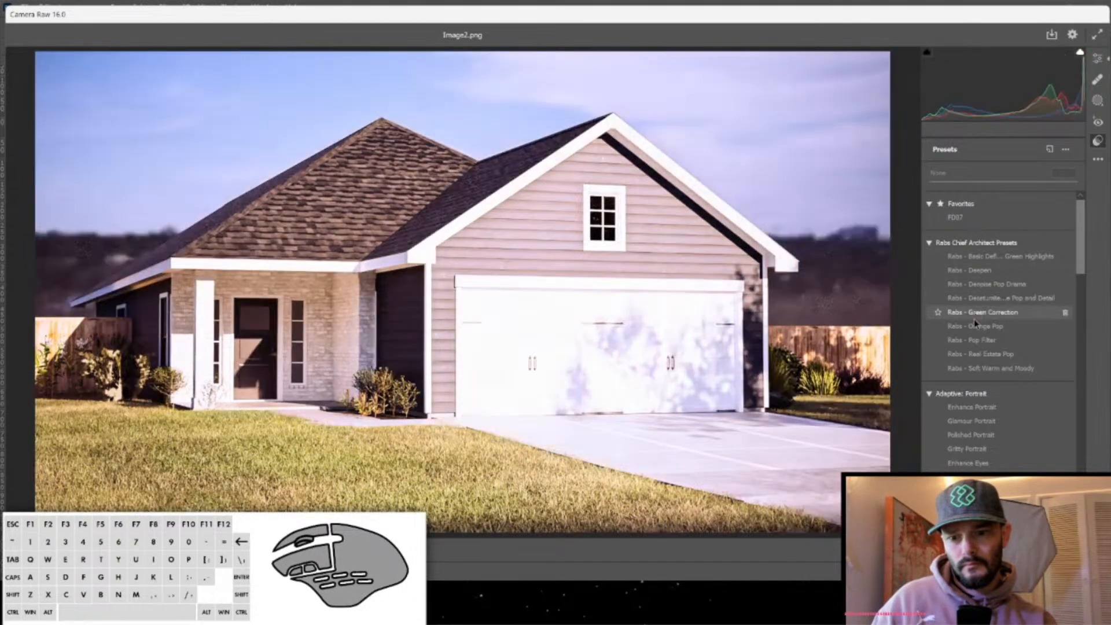
{"action": "left_click", "coordinate": [975, 327]}
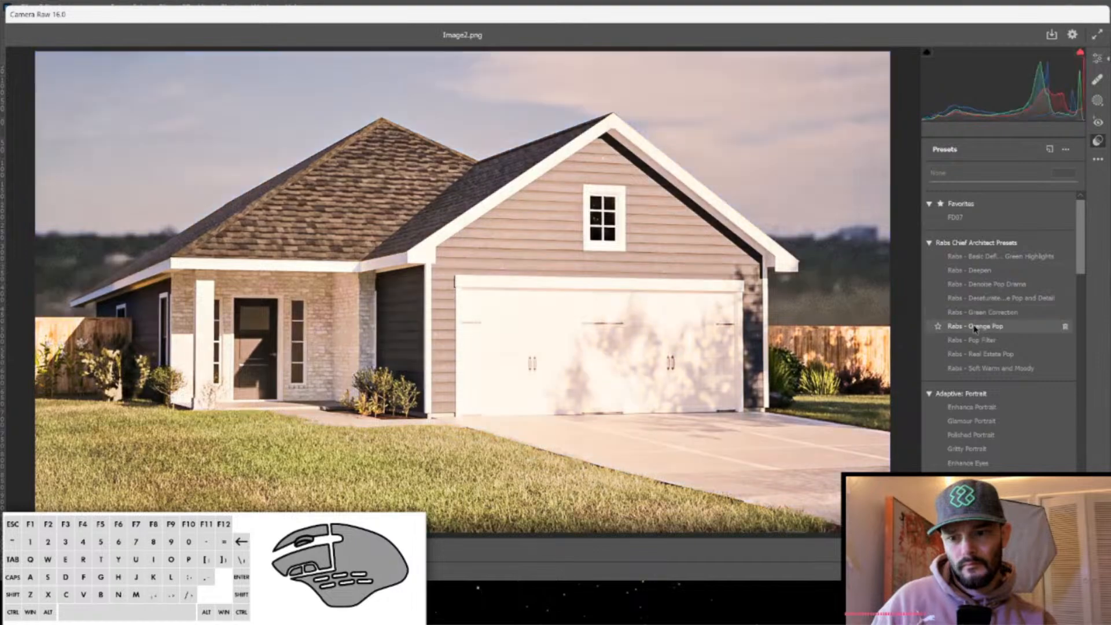
{"action": "left_click", "coordinate": [974, 340]}
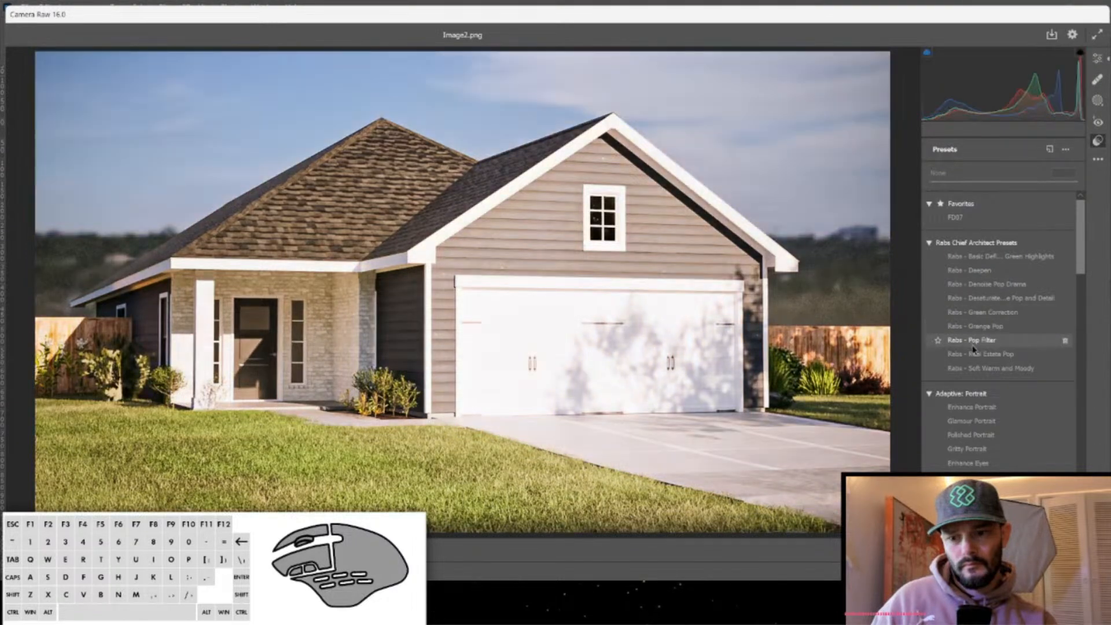
{"action": "left_click", "coordinate": [972, 355]}
{"action": "left_click", "coordinate": [972, 370]}
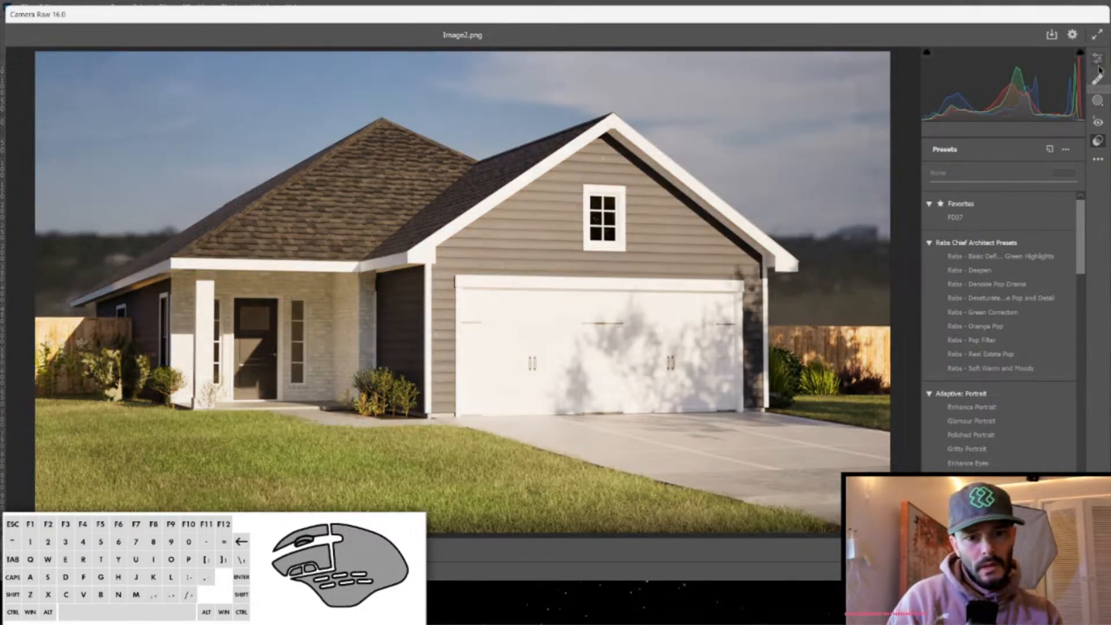
{"action": "left_click", "coordinate": [1098, 63]}
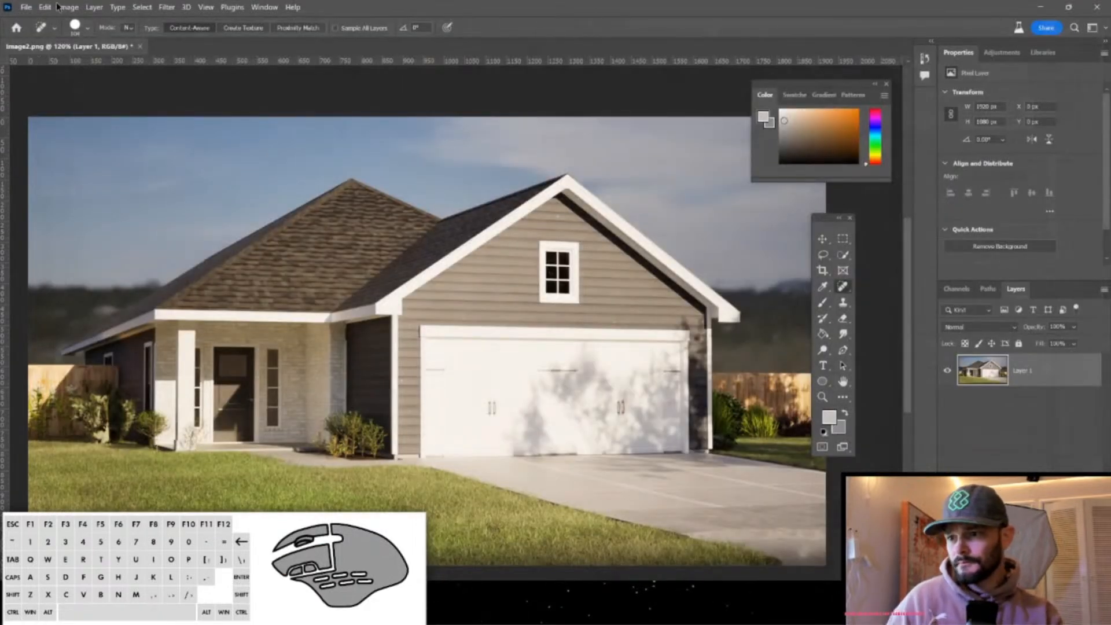
Try Sky Replacement with the second sky from the Blue Skies group.
{"action": "left_click", "coordinate": [45, 7]}
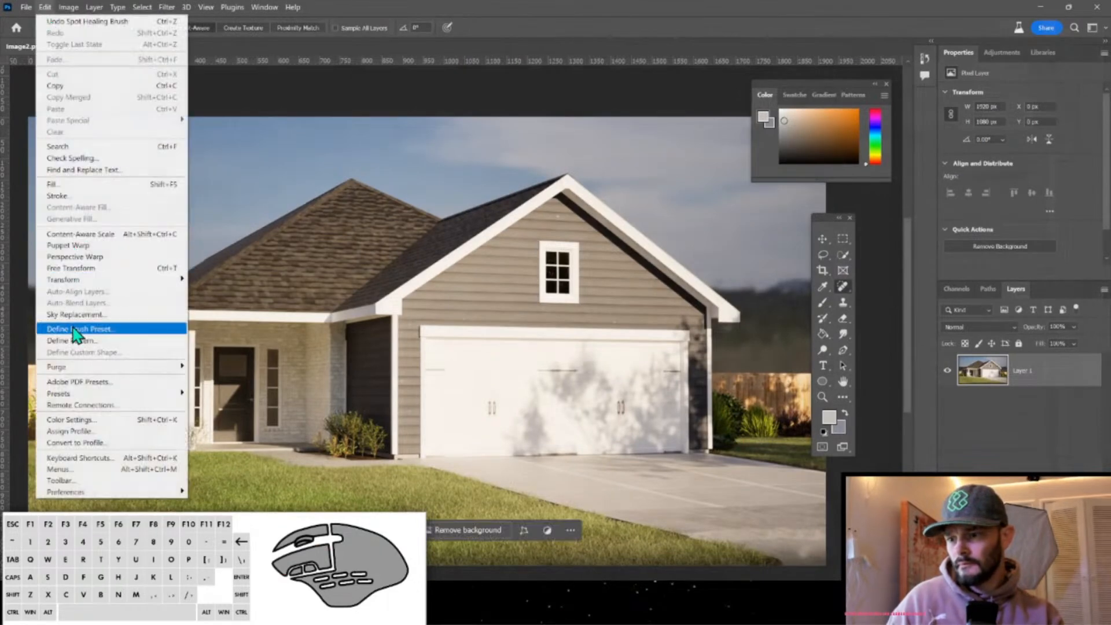
{"action": "left_click", "coordinate": [76, 314]}
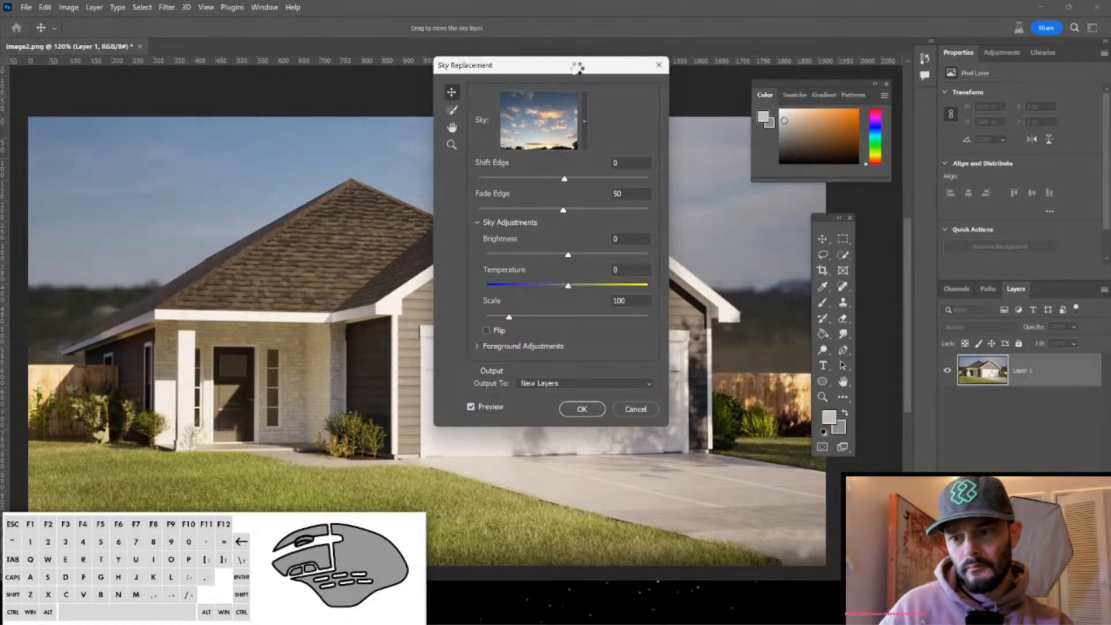
{"action": "left_click_drag", "start_coordinate": [578, 68], "coordinate": [1002, 173]}
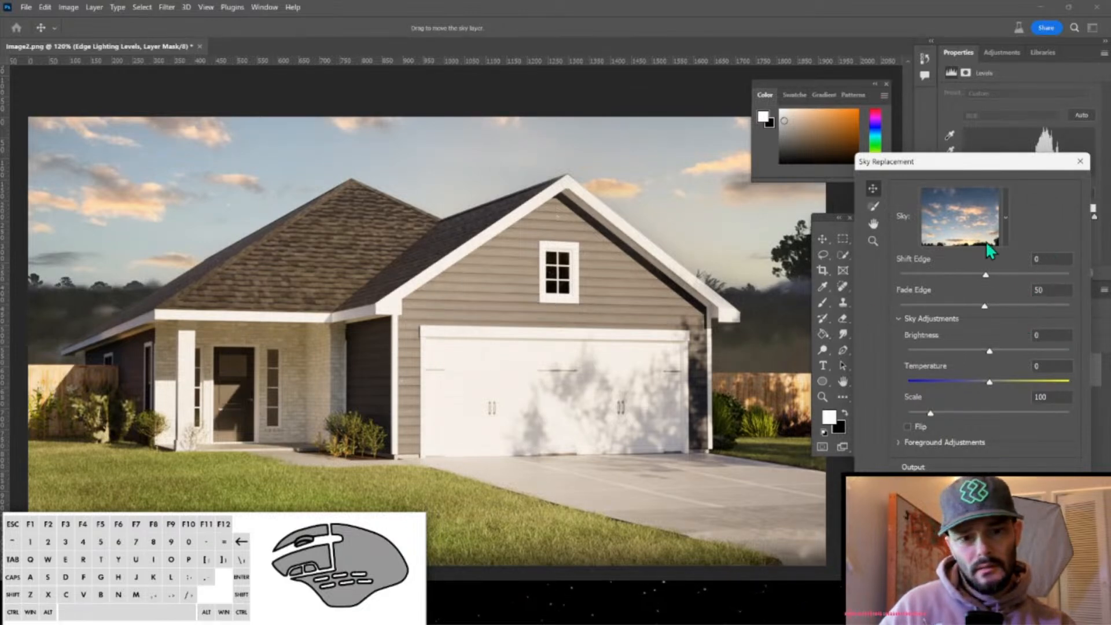
{"action": "left_click", "coordinate": [1006, 218]}
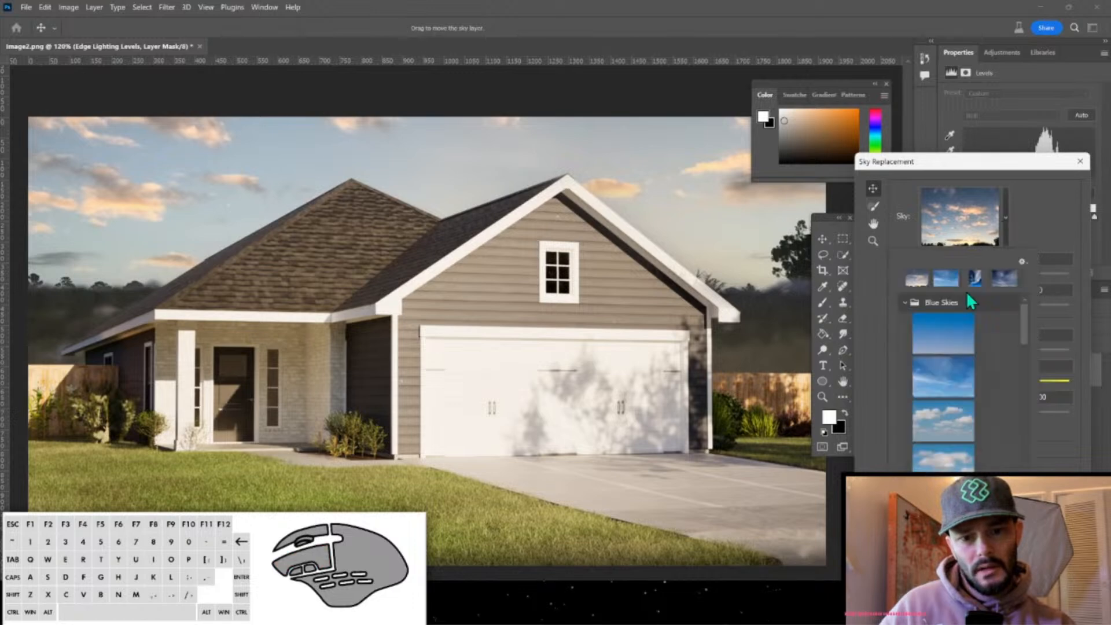
{"action": "left_click", "coordinate": [950, 392]}
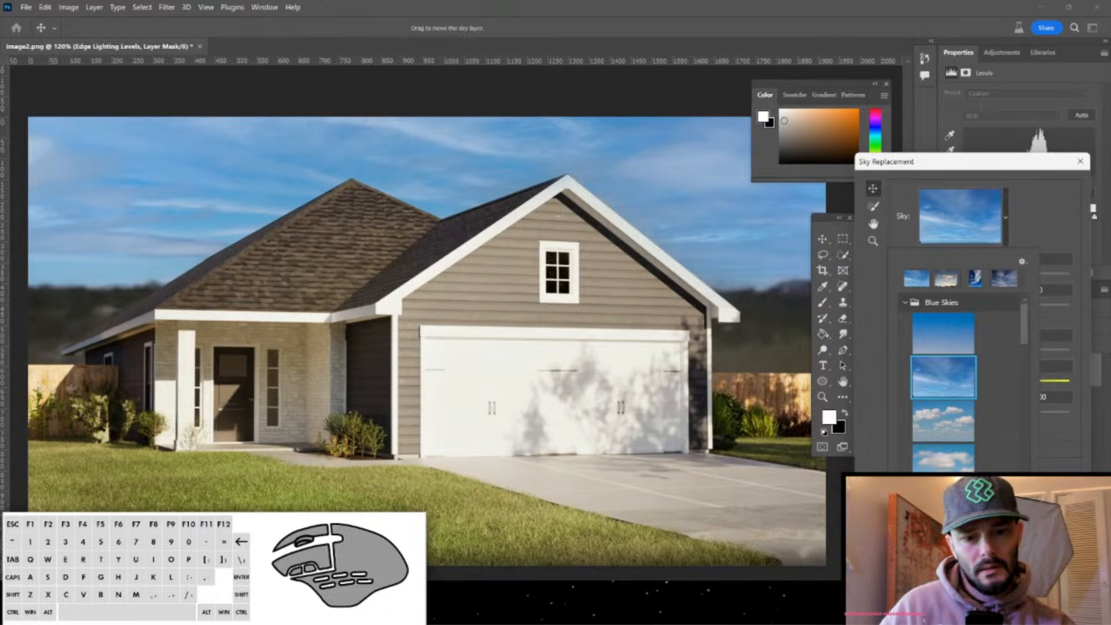
{"action": "left_click", "coordinate": [1087, 420]}
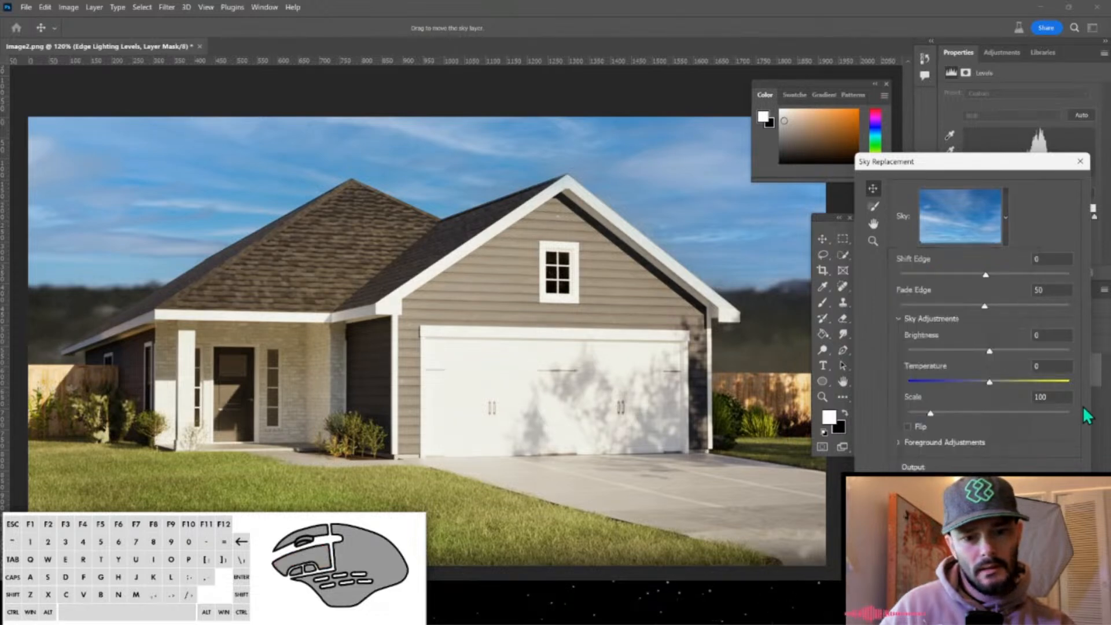
{"action": "left_click", "coordinate": [1047, 518]}
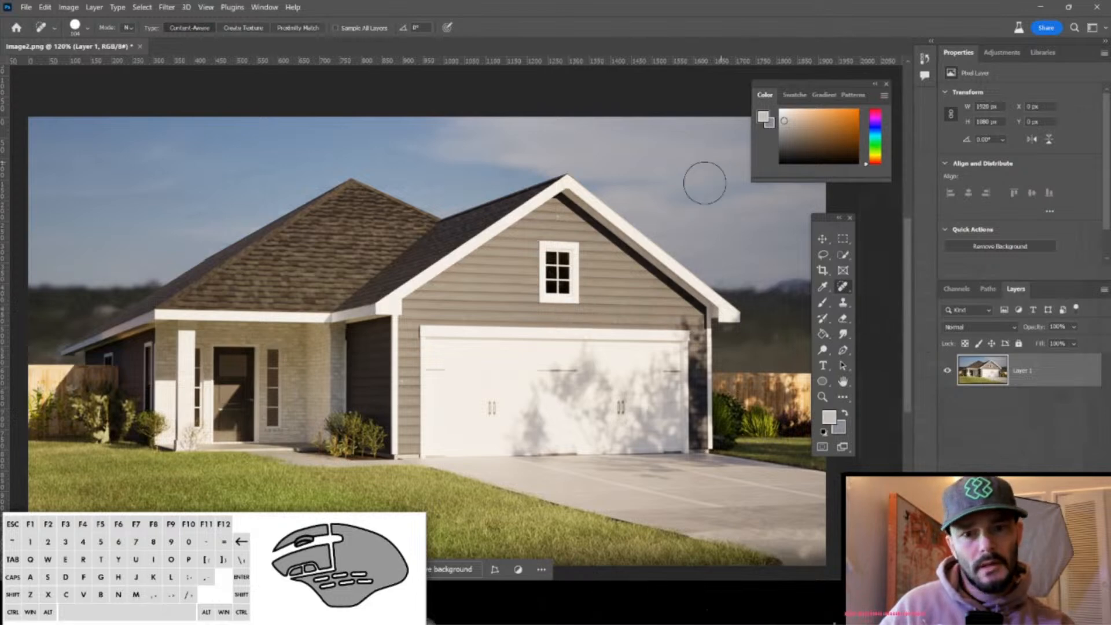
Select the house and driveway with the Object Selection tool in Rectangle mode.
{"action": "scroll", "coordinate": [652, 228], "scroll_direction": "down", "scroll_amount": 3, "text": "alt"}
{"action": "left_click", "coordinate": [842, 253]}
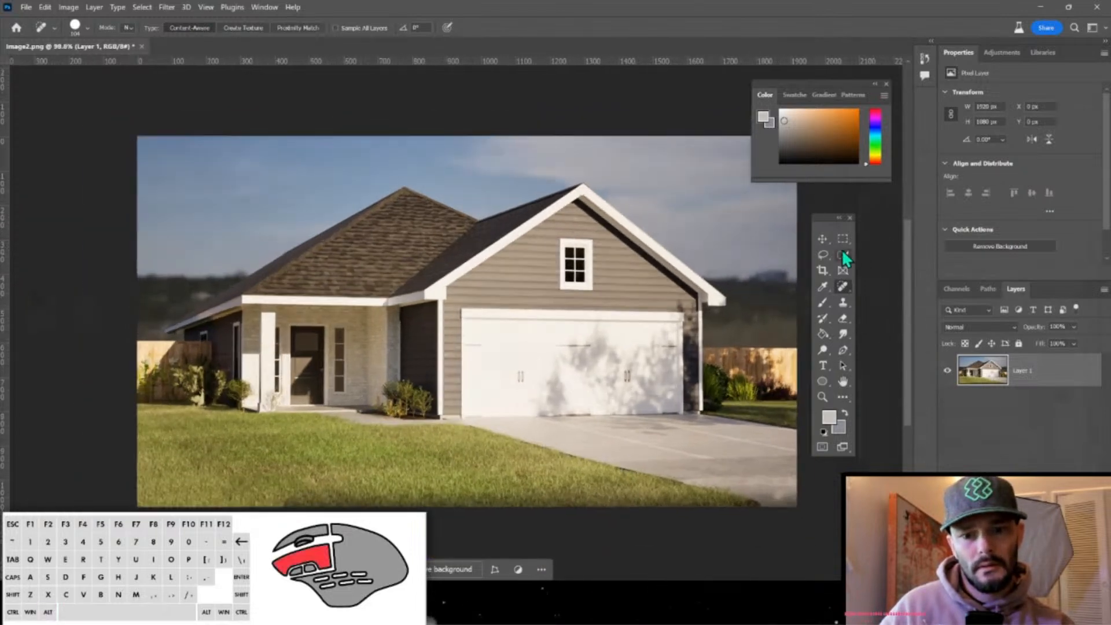
{"action": "left_click", "coordinate": [894, 255]}
{"action": "left_click_drag", "start_coordinate": [112, 145], "coordinate": [868, 550]}
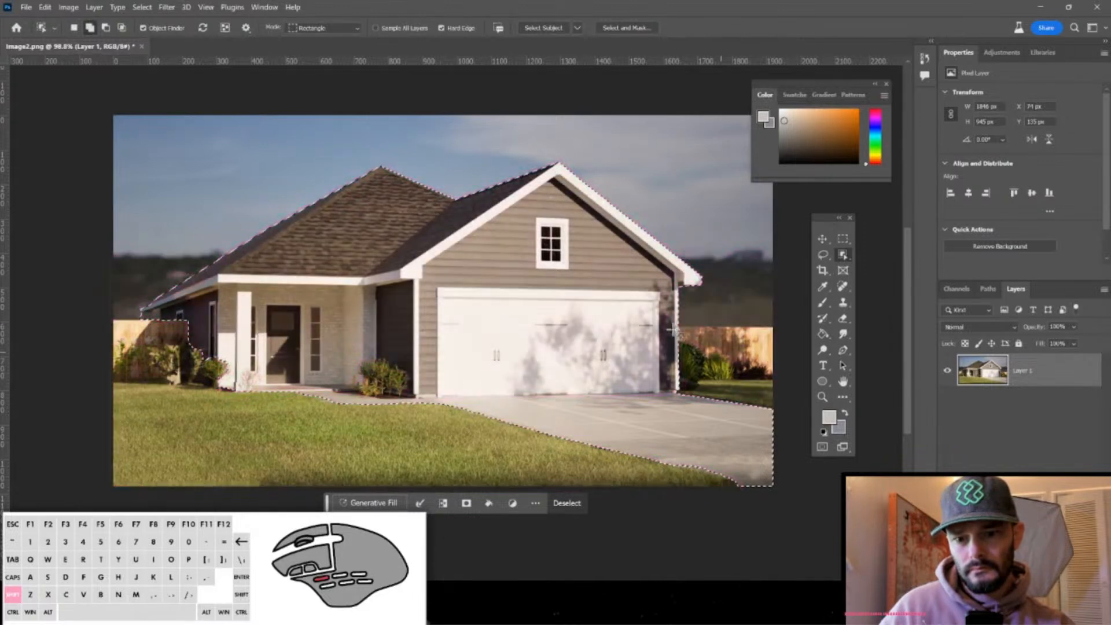
Add the fence, shrubs and grass beside the garage to the selection.
{"action": "left_click", "coordinate": [669, 325], "text": "shift"}
{"action": "left_click_drag", "start_coordinate": [669, 325], "coordinate": [793, 464], "text": "shift"}
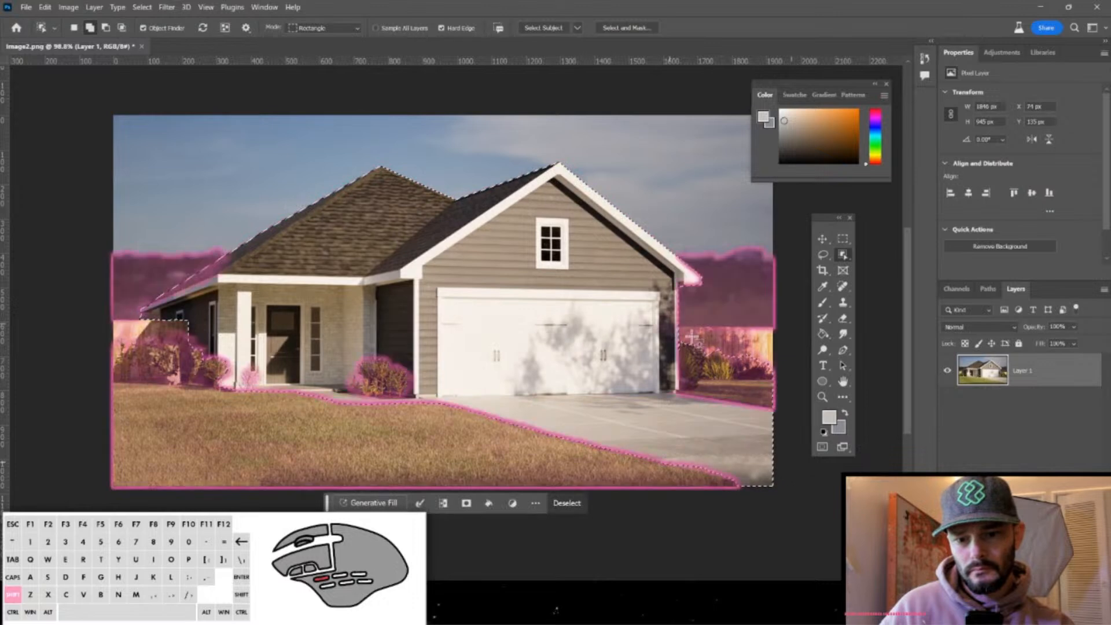
{"action": "left_click_drag", "start_coordinate": [669, 325], "coordinate": [805, 377], "text": "shift"}
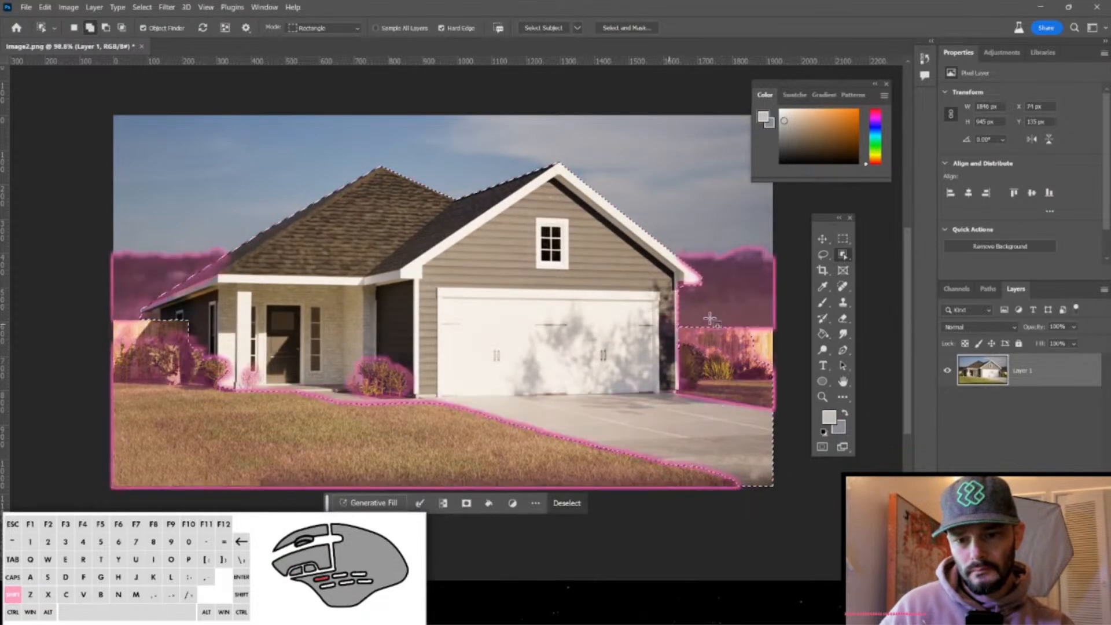
{"action": "left_click_drag", "start_coordinate": [730, 327], "coordinate": [809, 372], "text": "shift"}
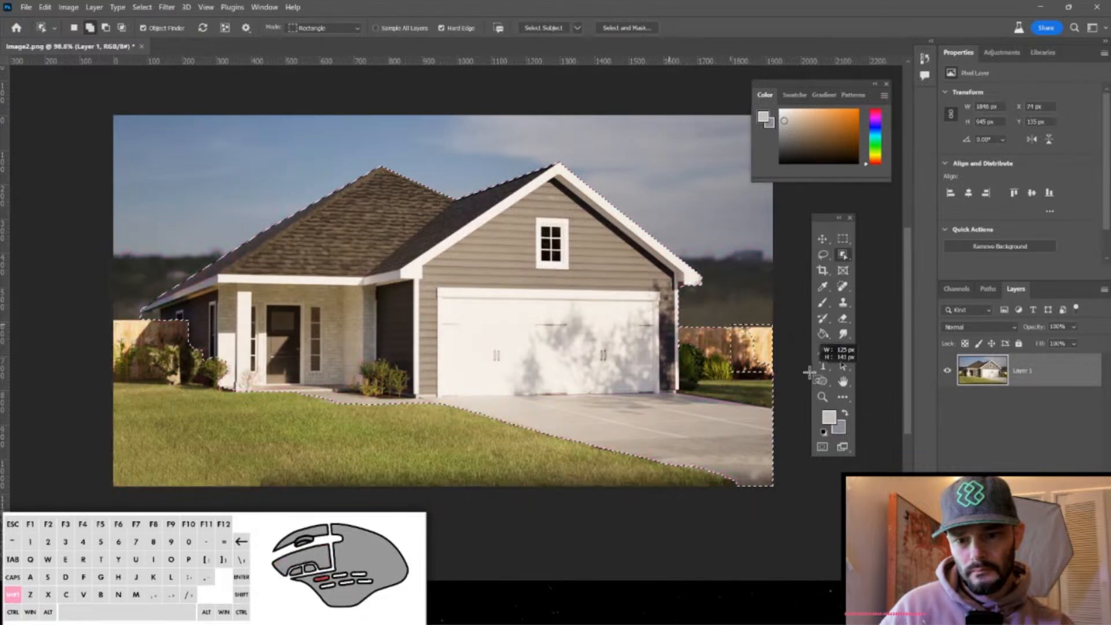
{"action": "left_click_drag", "start_coordinate": [778, 454], "coordinate": [820, 379], "text": "shift"}
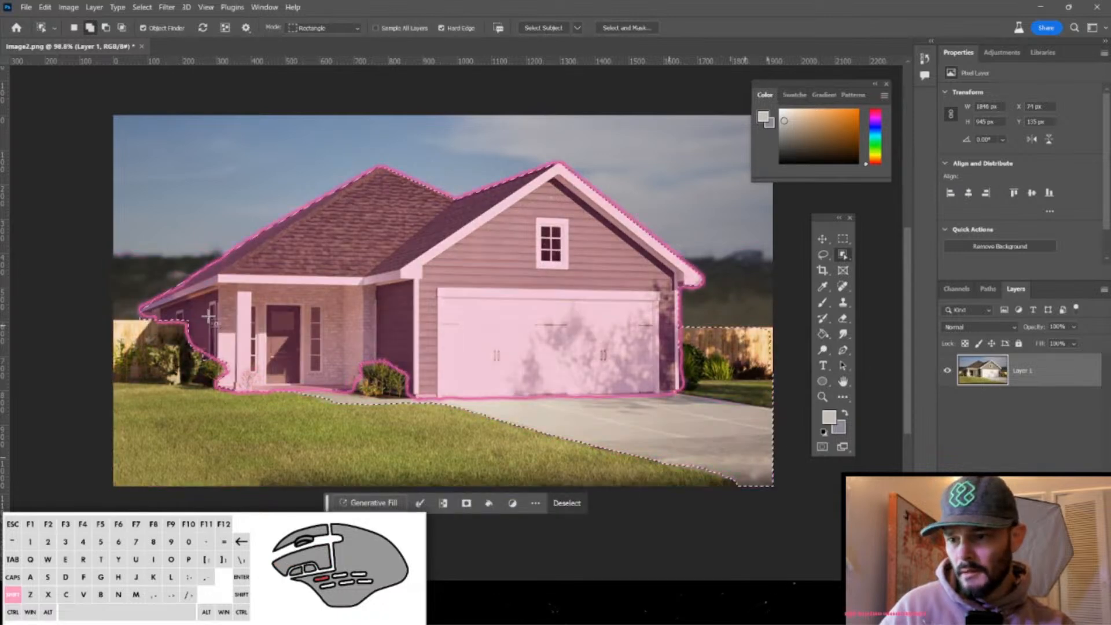
Add the porch-side fence and shrubs and the front lawn to the selection, and remove the background.
{"action": "left_click_drag", "start_coordinate": [207, 317], "coordinate": [44, 404], "text": "shift"}
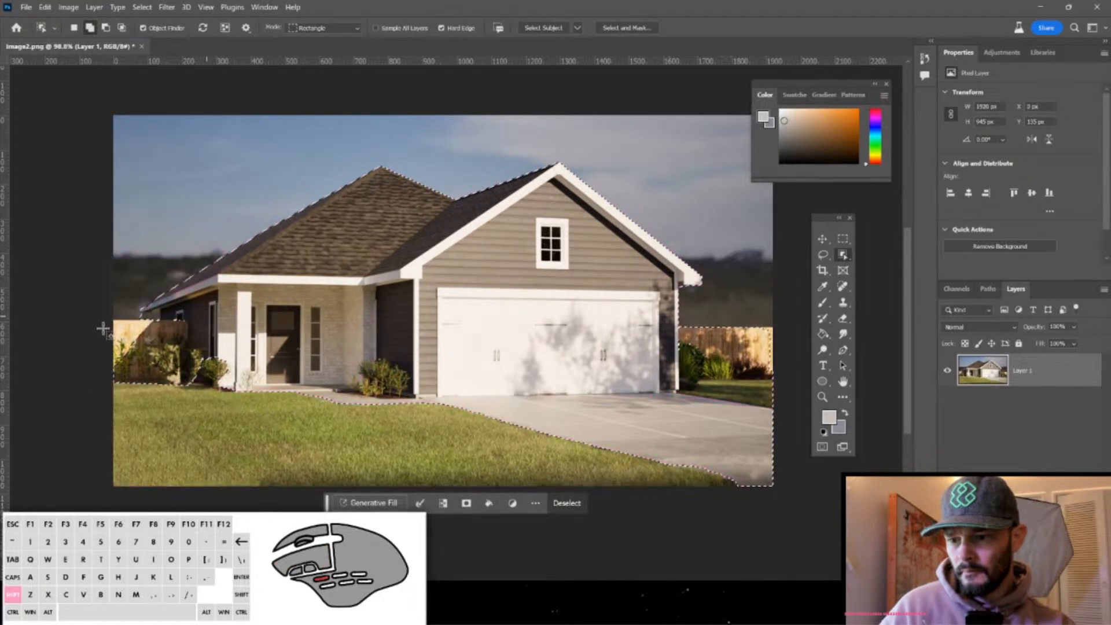
{"action": "left_click_drag", "start_coordinate": [103, 318], "coordinate": [748, 578], "text": "shift"}
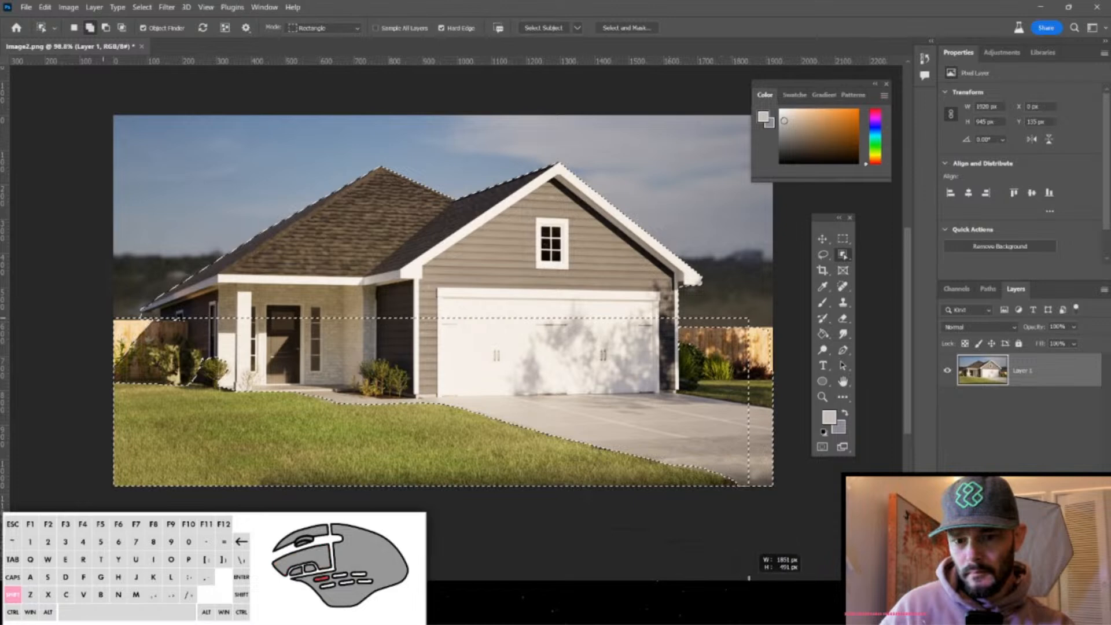
{"action": "left_click_drag", "start_coordinate": [620, 544], "coordinate": [617, 544], "text": "shift"}
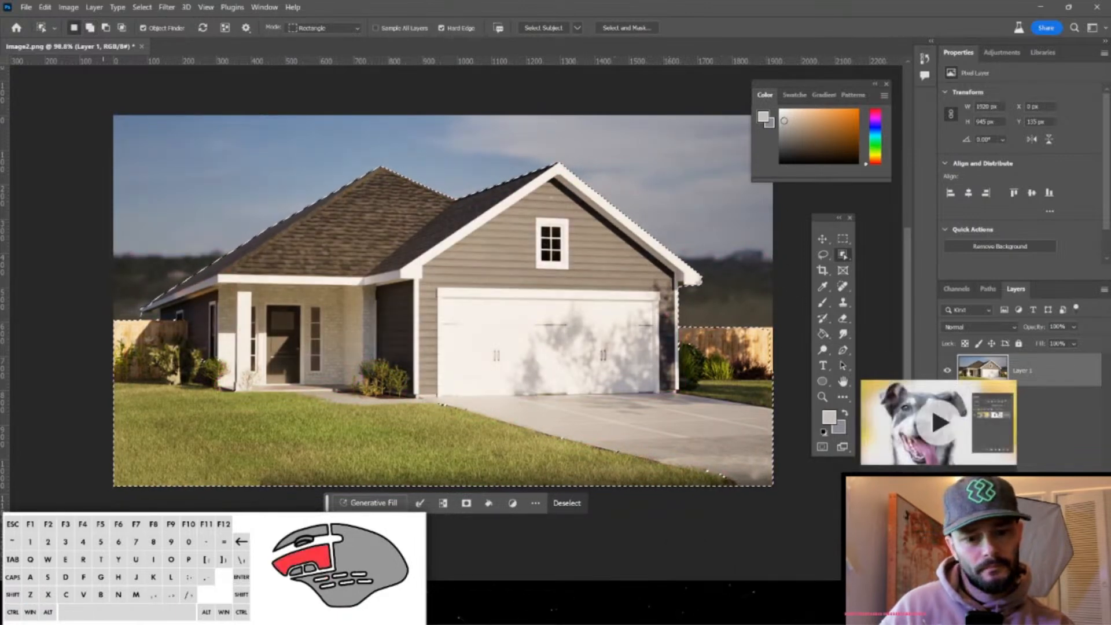
{"action": "left_click", "coordinate": [1000, 246]}
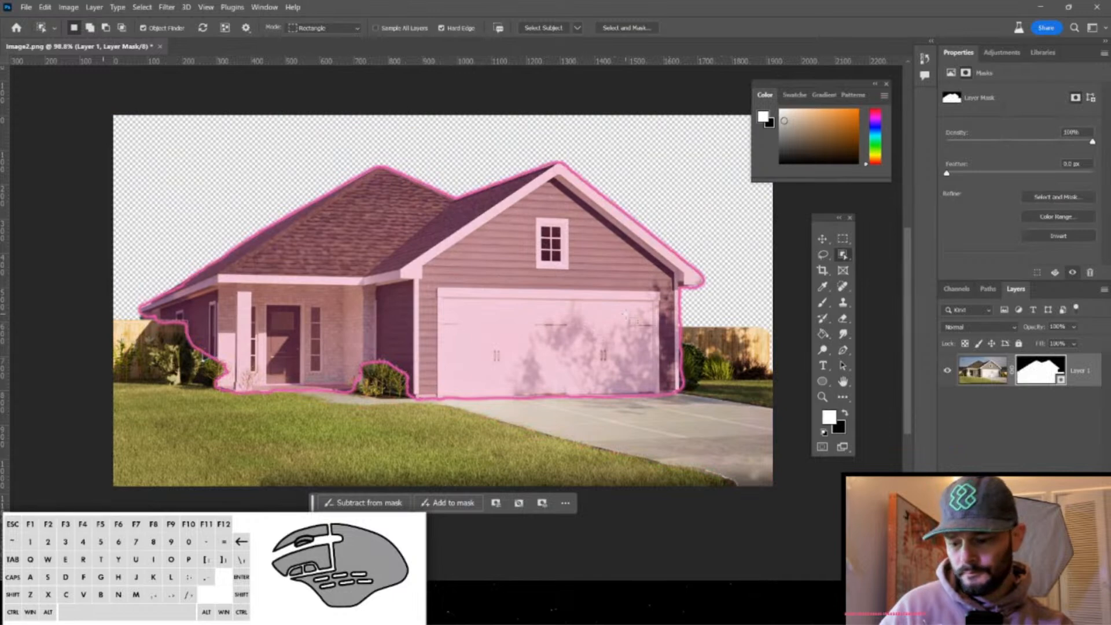
Paint white on the layer mask with the Brush tool to restore the fence tops at both ends of the image.
{"action": "key", "text": "b"}
{"action": "mouse_move", "coordinate": [747, 366]}
{"action": "right_mouse_down", "text": "alt"}
{"action": "mouse_move", "coordinate": [763, 370]}
{"action": "mouse_move", "coordinate": [730, 373]}
{"action": "mouse_move", "coordinate": [745, 364]}
{"action": "right_mouse_up", "text": "alt"}
{"action": "left_click", "coordinate": [768, 362]}
{"action": "left_click_drag", "start_coordinate": [766, 358], "coordinate": [761, 344]}
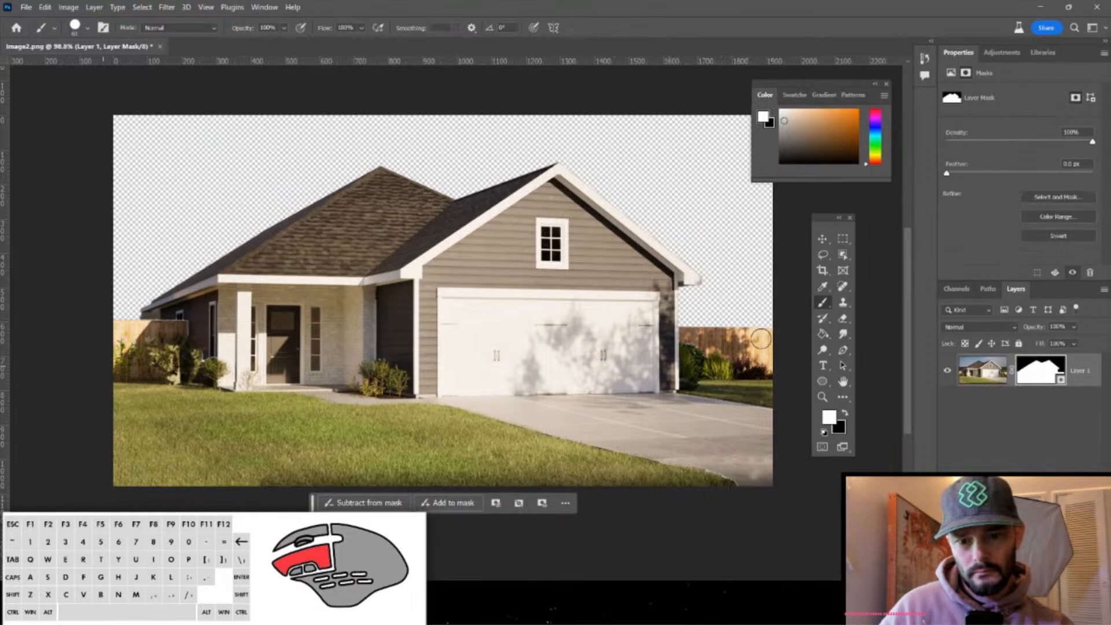
{"action": "left_click_drag", "start_coordinate": [772, 339], "coordinate": [770, 339]}
{"action": "left_click_drag", "start_coordinate": [181, 333], "coordinate": [174, 321]}
Paint black on the mask in a straight strip directly beneath the porch-side roof's eave tip to hide the leftover background.
{"action": "scroll", "coordinate": [174, 321], "scroll_direction": "up", "scroll_amount": 8, "text": "alt"}
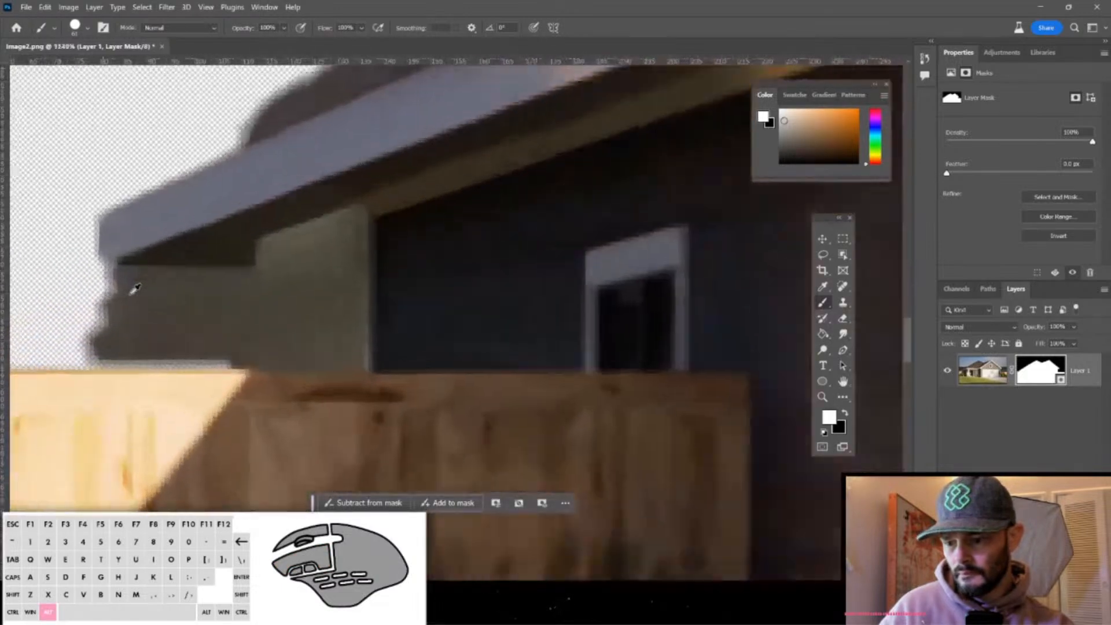
{"action": "scroll", "coordinate": [151, 312], "scroll_direction": "up", "scroll_amount": 5, "text": "alt"}
{"action": "key", "text": "x"}
{"action": "right_click_drag", "start_coordinate": [223, 384], "coordinate": [1, 444], "text": "alt"}
{"action": "mouse_move", "coordinate": [226, 436]}
{"action": "right_mouse_down", "text": "alt"}
{"action": "mouse_move", "coordinate": [84, 431]}
{"action": "mouse_move", "coordinate": [139, 442]}
{"action": "mouse_move", "coordinate": [72, 401]}
{"action": "right_mouse_up", "text": "alt"}
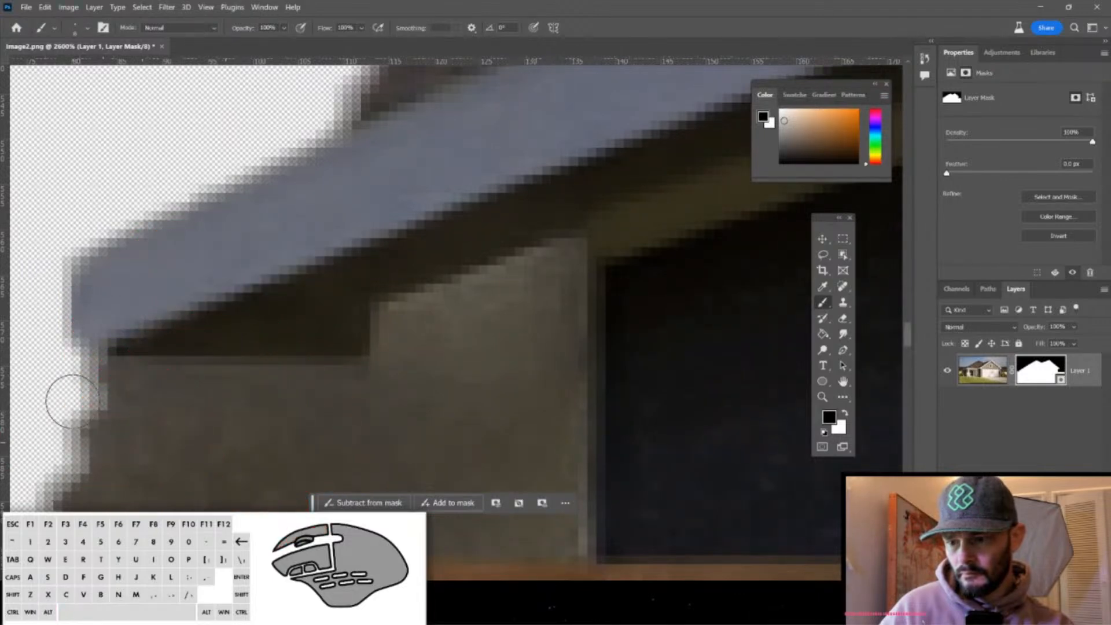
{"action": "left_click", "coordinate": [98, 382]}
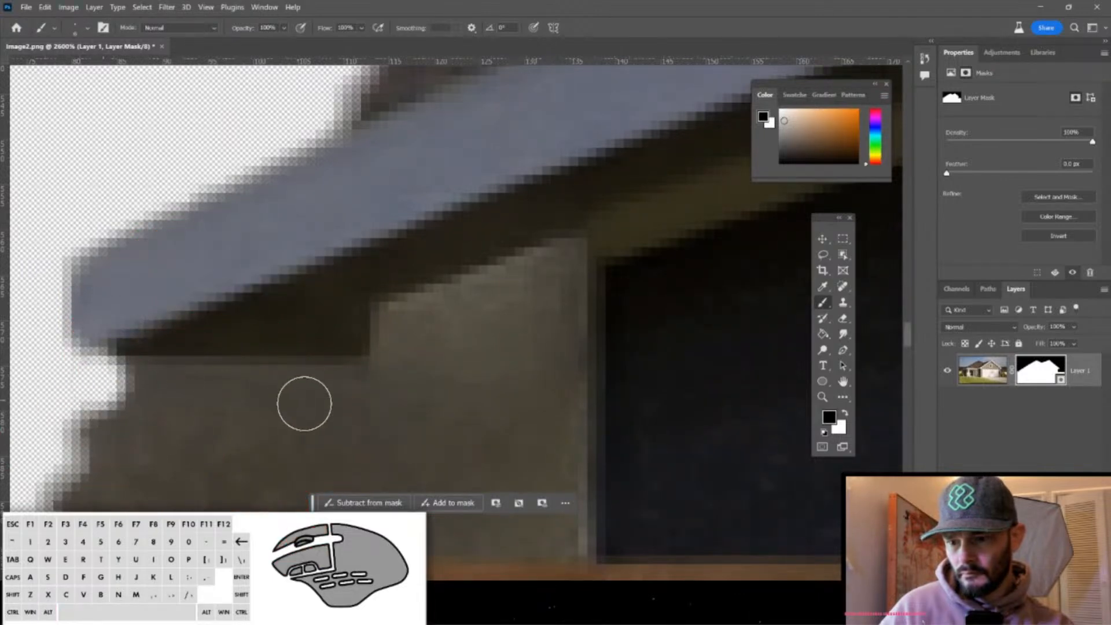
{"action": "left_click", "coordinate": [346, 386], "text": "shift"}
{"action": "left_click_drag", "start_coordinate": [381, 371], "coordinate": [474, 216]}
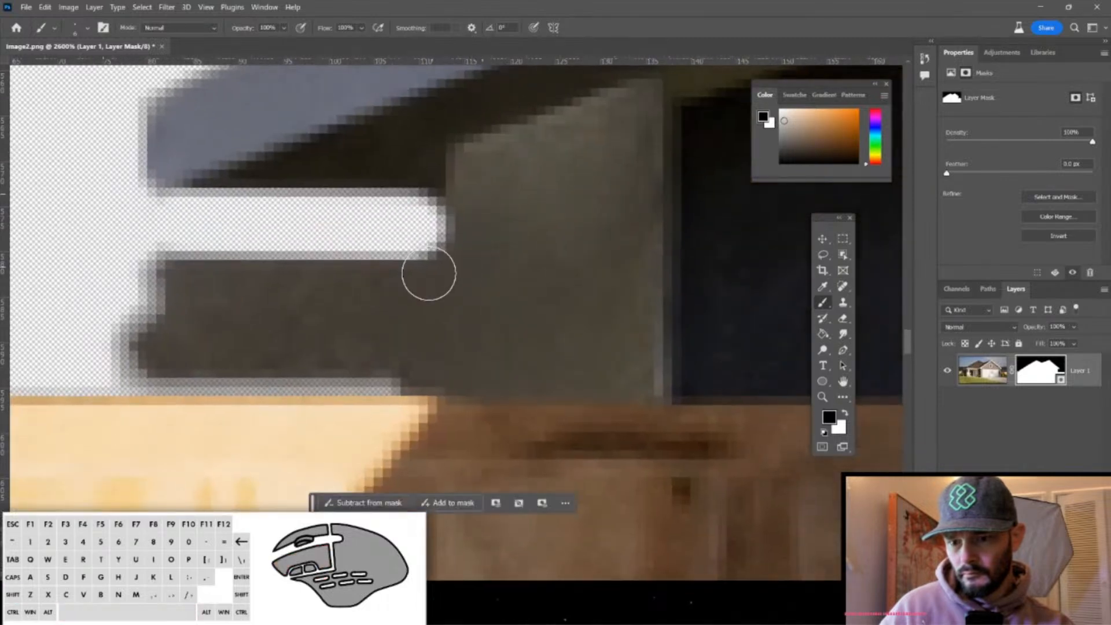
Mask out the rest of the leftover background patch between the porch-side eave and the fence top.
{"action": "scroll", "coordinate": [450, 258], "scroll_direction": "down", "scroll_amount": 6, "text": "alt"}
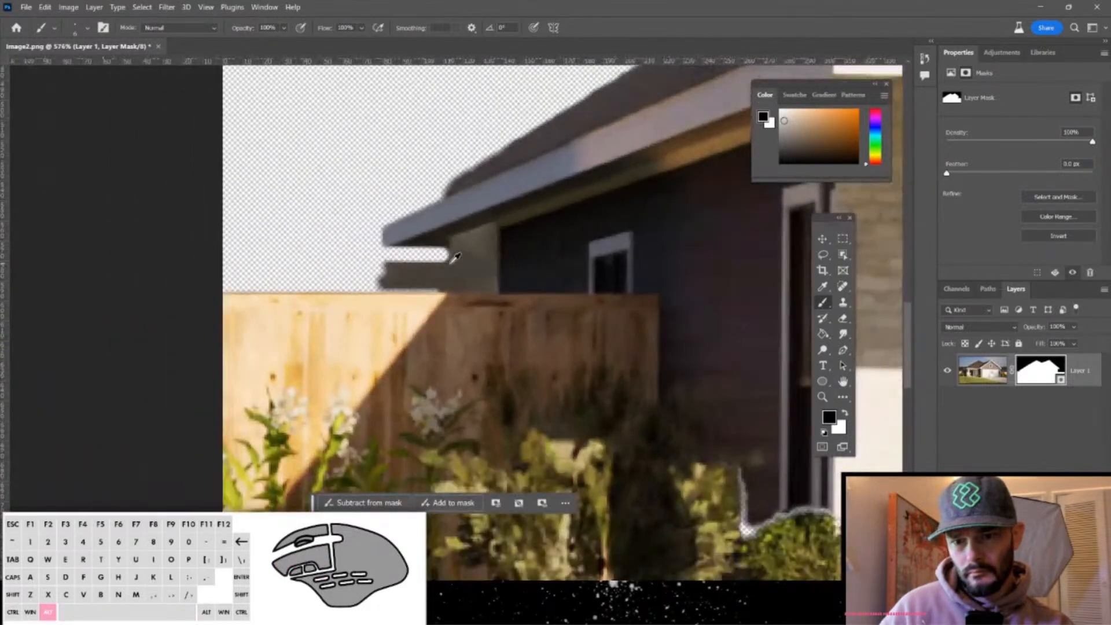
{"action": "scroll", "coordinate": [454, 256], "scroll_direction": "down", "scroll_amount": 4, "text": "alt"}
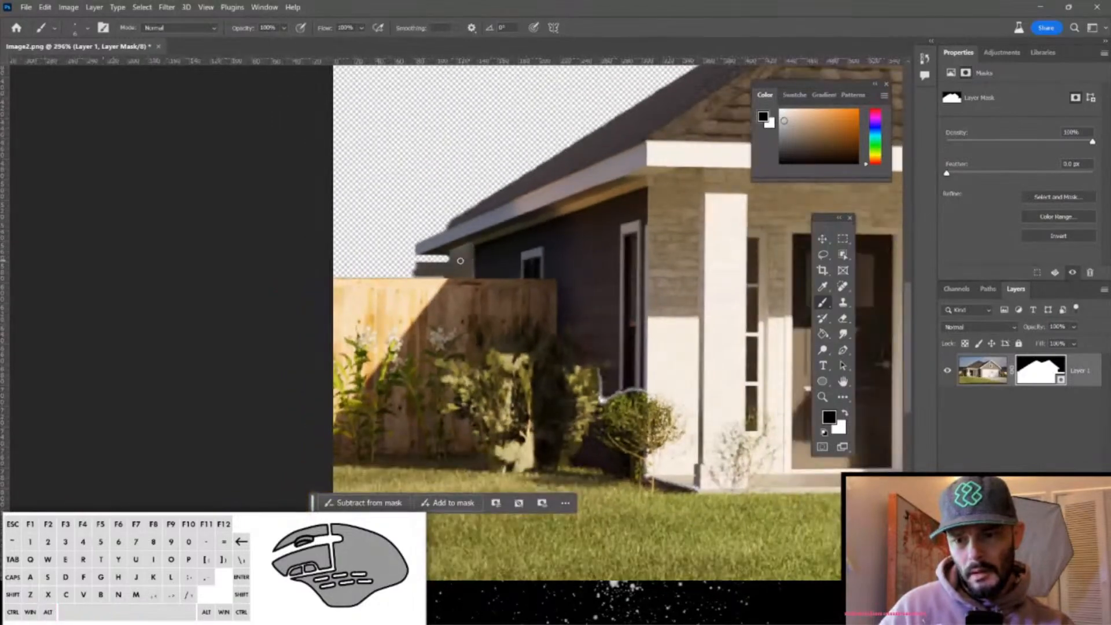
{"action": "scroll", "coordinate": [456, 259], "scroll_direction": "up", "scroll_amount": 3, "text": "alt"}
{"action": "scroll", "coordinate": [451, 263], "scroll_direction": "up", "scroll_amount": 2, "text": "alt"}
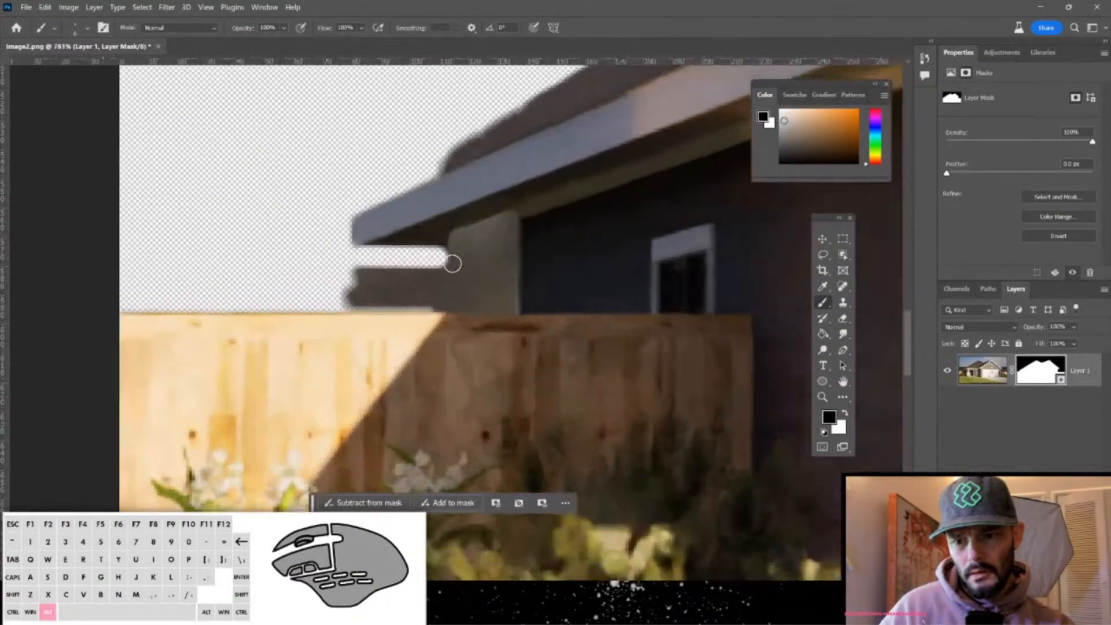
{"action": "left_click_drag", "start_coordinate": [437, 262], "coordinate": [439, 262]}
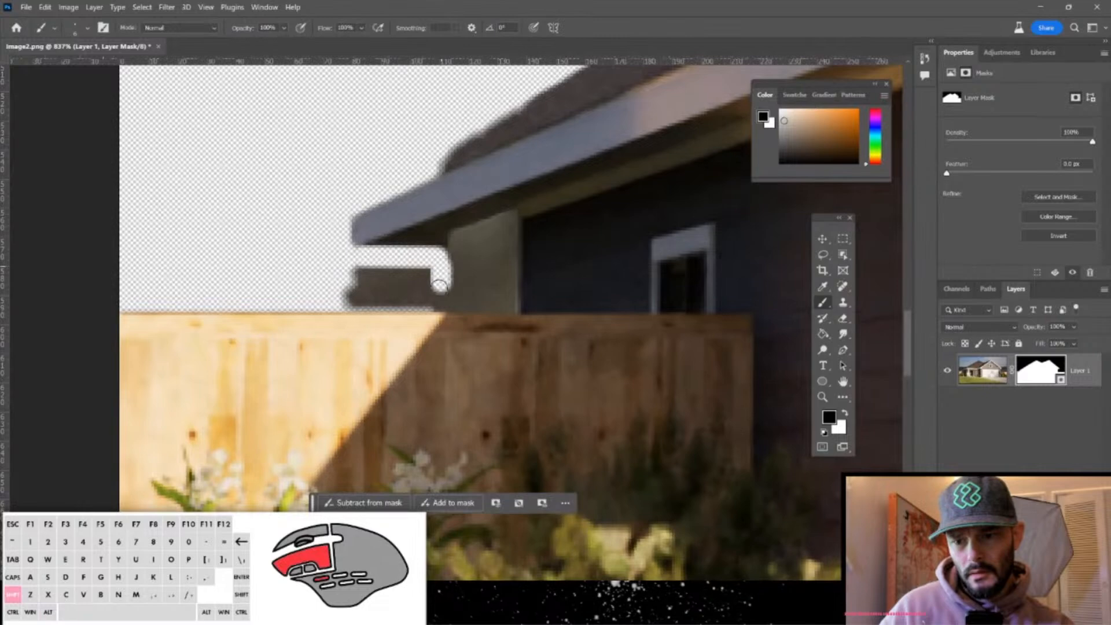
{"action": "left_click_drag", "start_coordinate": [437, 300], "coordinate": [229, 294], "text": "shift"}
{"action": "right_click_drag", "start_coordinate": [404, 283], "coordinate": [429, 282], "text": "alt"}
{"action": "left_click_drag", "start_coordinate": [428, 282], "coordinate": [290, 281], "text": "shift"}
{"action": "scroll", "coordinate": [226, 281], "scroll_direction": "down", "scroll_amount": 8, "text": "alt"}
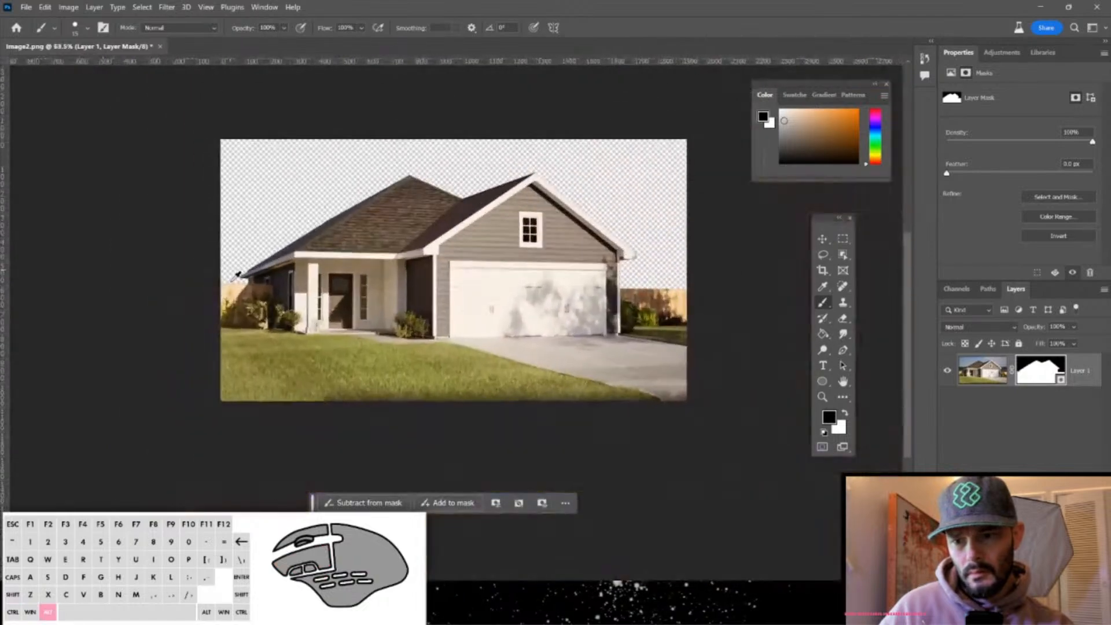
Restore the missing roof edge above the porch-side eave tip with a straight white brush stroke on the mask.
{"action": "scroll", "coordinate": [248, 233], "scroll_direction": "up", "scroll_amount": 6, "text": "alt"}
{"action": "scroll", "coordinate": [248, 233], "scroll_direction": "up", "scroll_amount": 7, "text": "alt"}
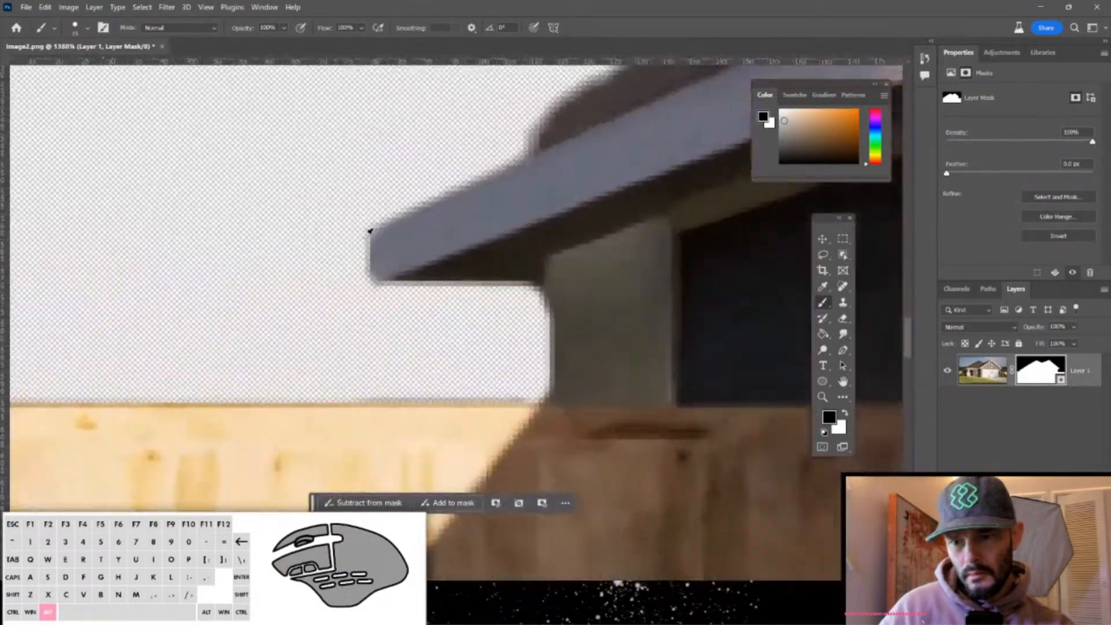
{"action": "scroll", "coordinate": [521, 232], "scroll_direction": "up", "scroll_amount": 1, "text": "alt"}
{"action": "right_click_drag", "start_coordinate": [570, 218], "coordinate": [558, 213], "text": "alt"}
{"action": "key", "text": "x"}
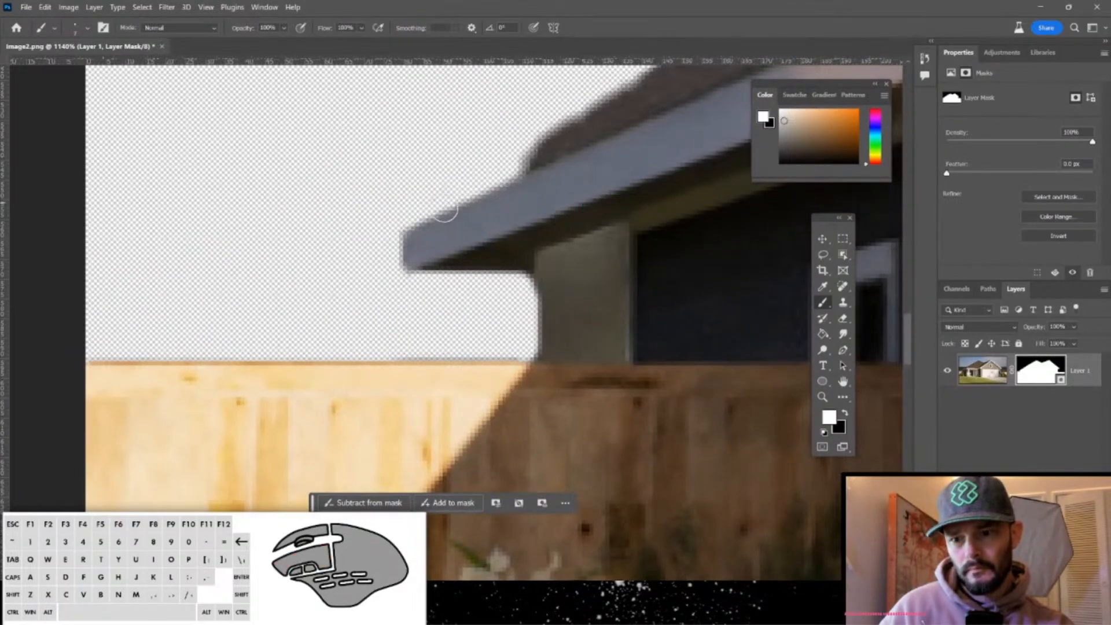
{"action": "left_click", "coordinate": [417, 241], "text": "shift"}
{"action": "left_click", "coordinate": [566, 143]}
{"action": "left_click", "coordinate": [418, 231], "text": "shift"}
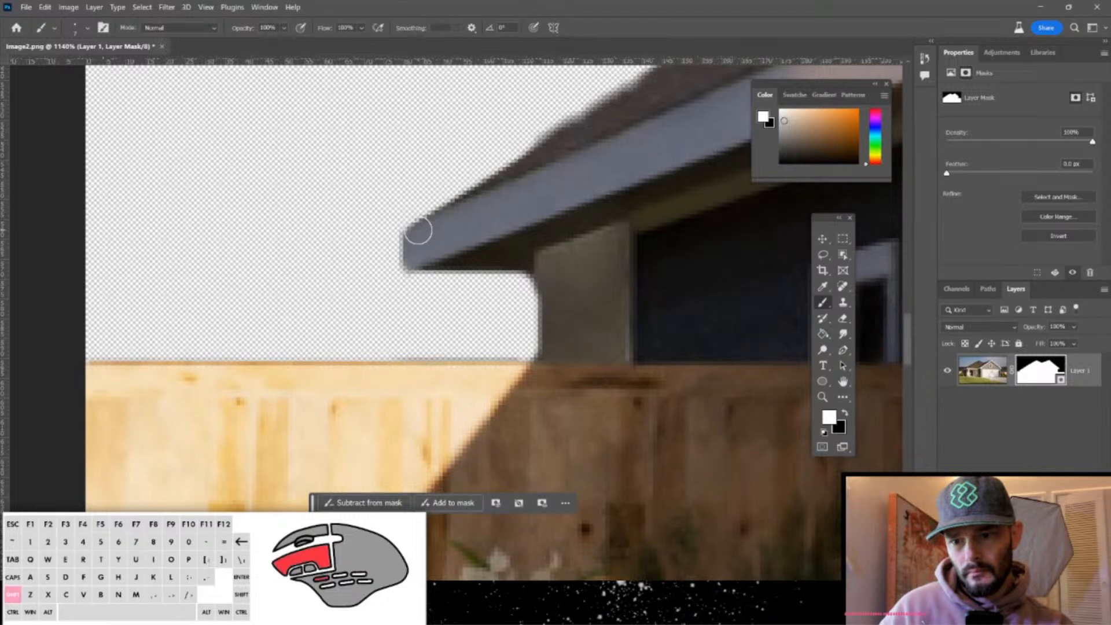
{"action": "scroll", "coordinate": [431, 228], "scroll_direction": "down", "scroll_amount": 3, "text": "alt"}
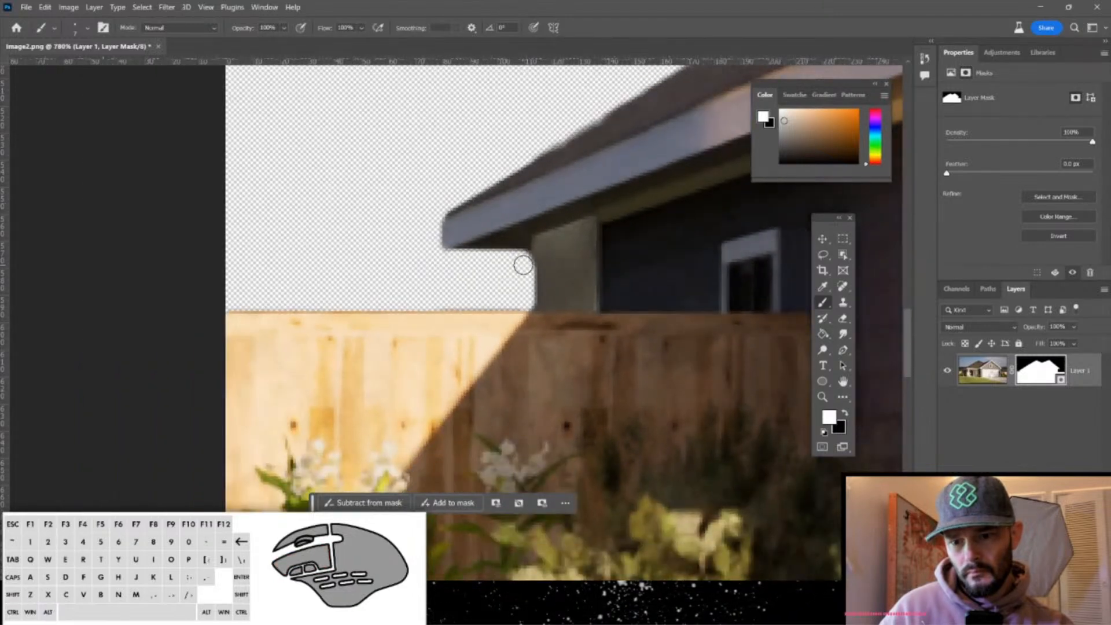
Clean the mask corner beneath the porch-side eave with black, and restore the adjoining wall edge down to the fence with white.
{"action": "key", "text": "x"}
{"action": "left_click", "coordinate": [521, 261]}
{"action": "left_click", "coordinate": [525, 262]}
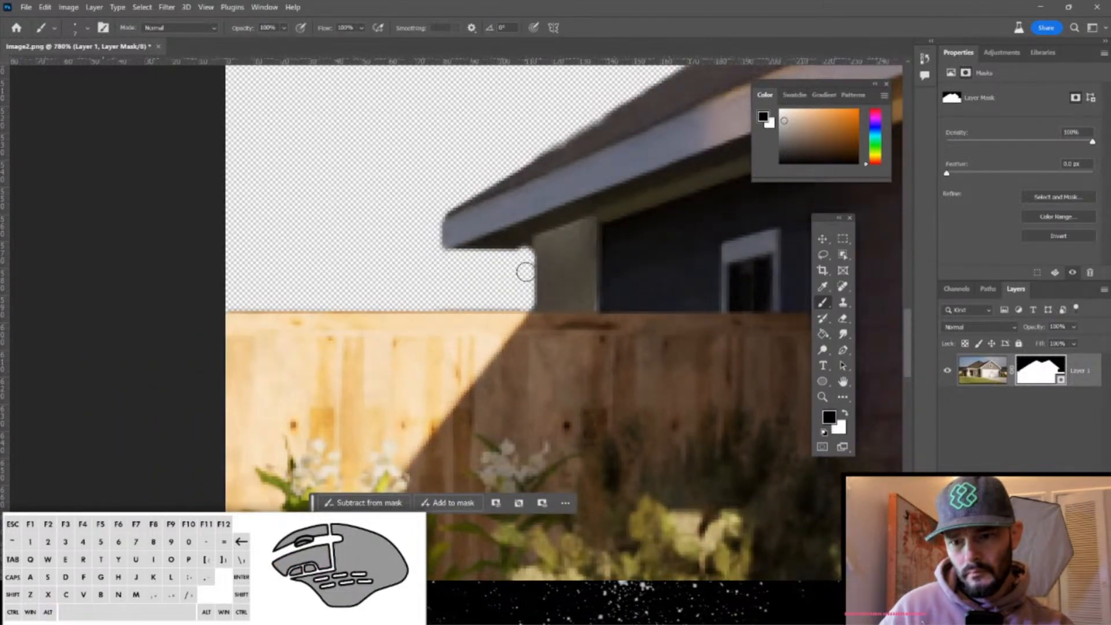
{"action": "left_click", "coordinate": [537, 239]}
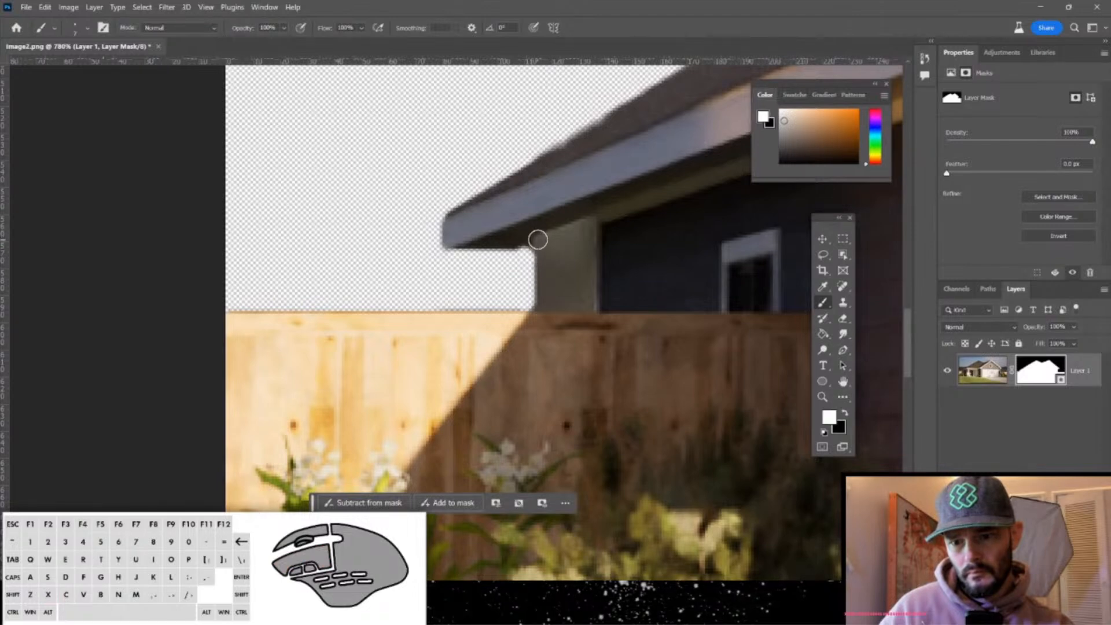
{"action": "left_click", "coordinate": [536, 239], "text": "shift"}
{"action": "left_click_drag", "start_coordinate": [541, 245], "coordinate": [553, 357], "text": "shift"}
{"action": "scroll", "coordinate": [566, 338], "scroll_direction": "down", "scroll_amount": 6, "text": "alt"}
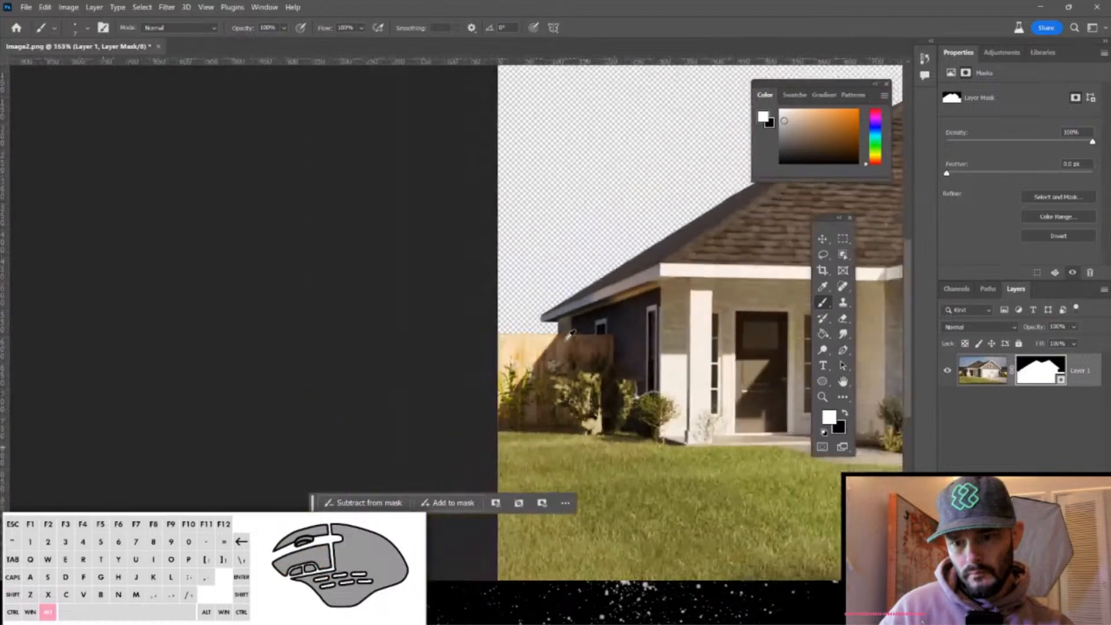
{"action": "scroll", "coordinate": [566, 339], "scroll_direction": "down", "scroll_amount": 3, "text": "alt"}
{"action": "left_click_drag", "start_coordinate": [531, 315], "coordinate": [187, 287]}
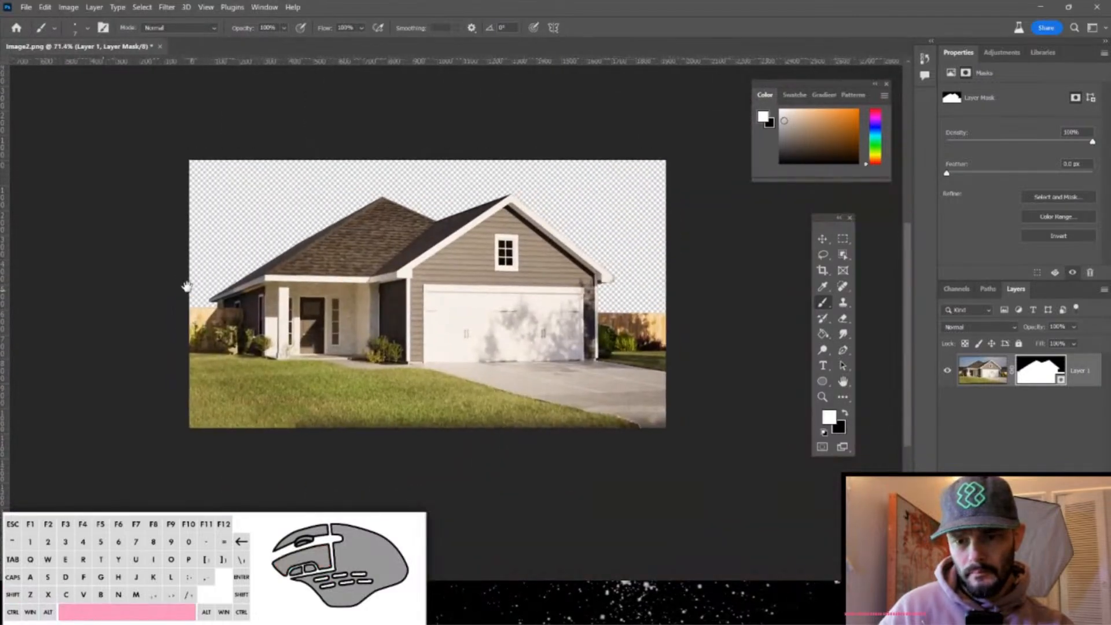
Fill gaps in the mask over the driveway, lawn and house with a large white brush, and duplicate the layer.
{"action": "scroll", "coordinate": [495, 264], "scroll_direction": "up", "scroll_amount": 3, "text": "alt"}
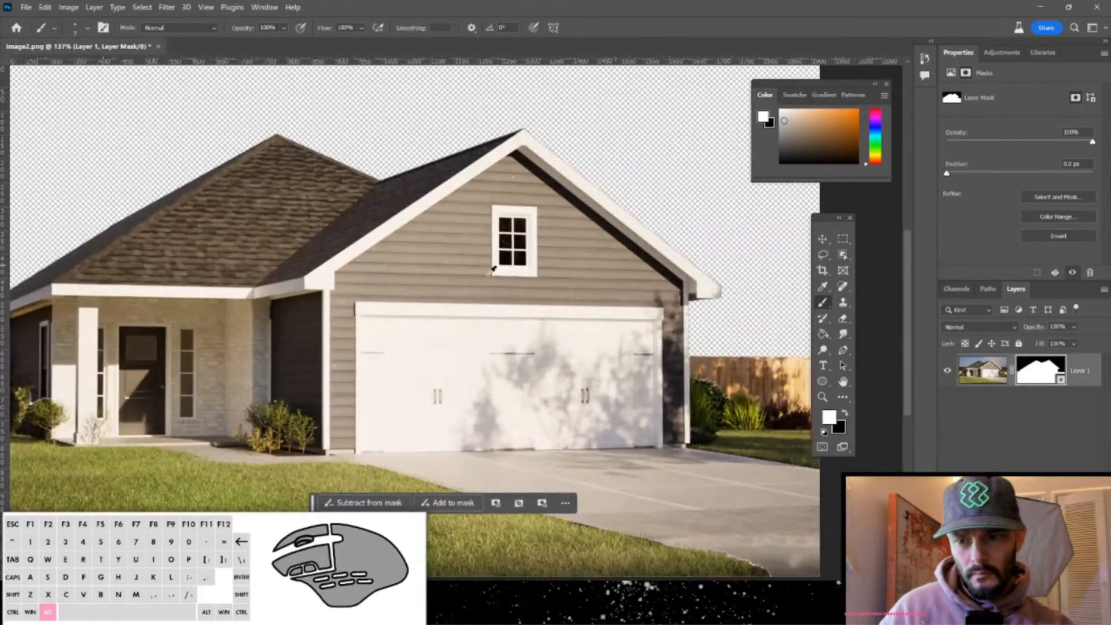
{"action": "scroll", "coordinate": [468, 277], "scroll_direction": "down", "scroll_amount": 3, "text": "alt"}
{"action": "left_click_drag", "start_coordinate": [347, 270], "coordinate": [390, 278]}
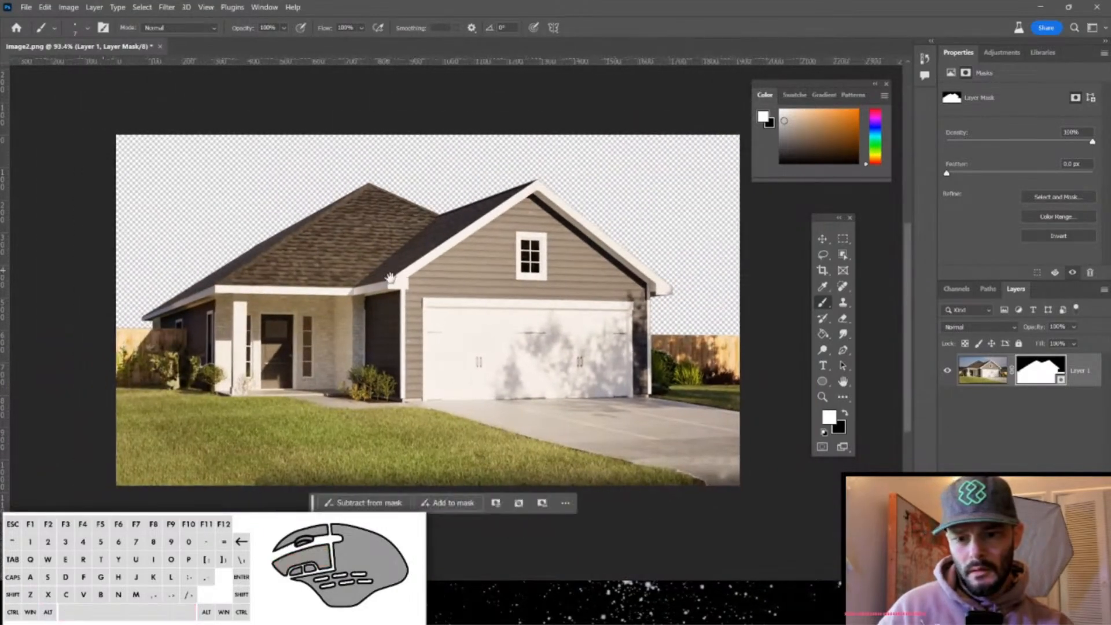
{"action": "right_click_drag", "start_coordinate": [650, 434], "coordinate": [696, 445], "text": "alt"}
{"action": "left_click_drag", "start_coordinate": [685, 469], "coordinate": [711, 473]}
{"action": "left_click_drag", "start_coordinate": [638, 450], "coordinate": [657, 420]}
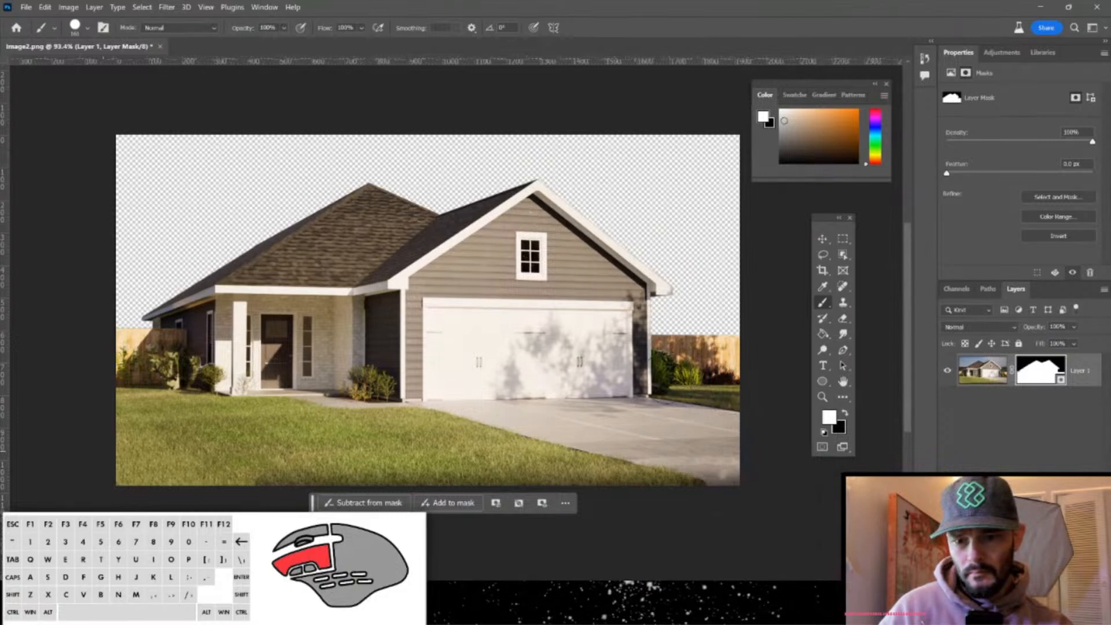
{"action": "left_click_drag", "start_coordinate": [655, 371], "coordinate": [599, 386]}
{"action": "left_click_drag", "start_coordinate": [399, 401], "coordinate": [268, 402]}
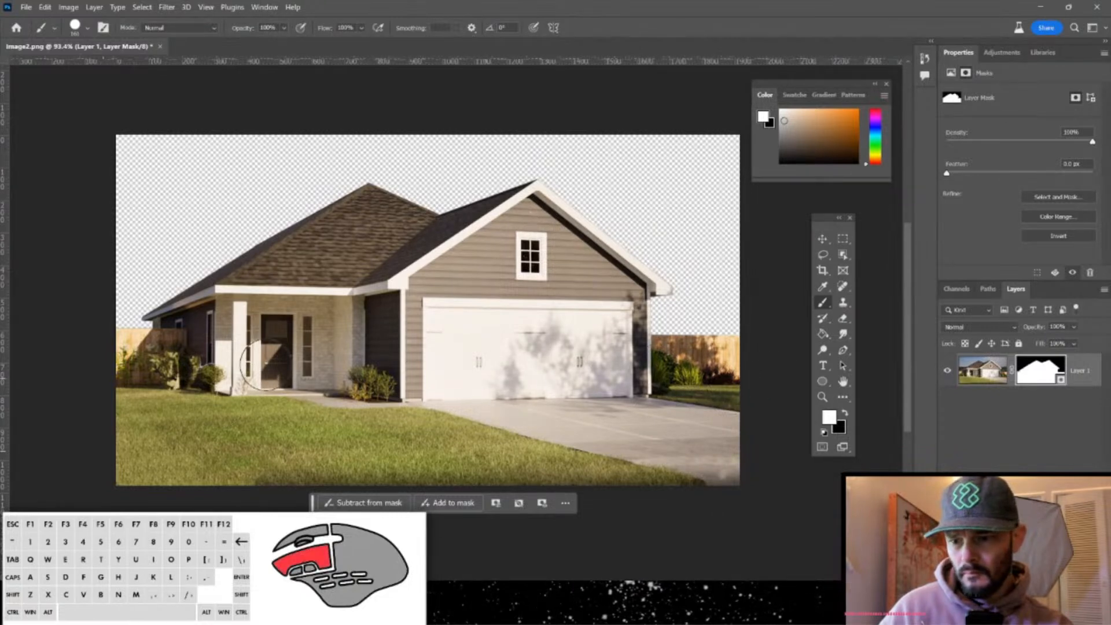
{"action": "left_click_drag", "start_coordinate": [75, 386], "coordinate": [315, 401]}
{"action": "left_click_drag", "start_coordinate": [402, 321], "coordinate": [451, 315]}
{"action": "key", "text": "ctrl+j"}
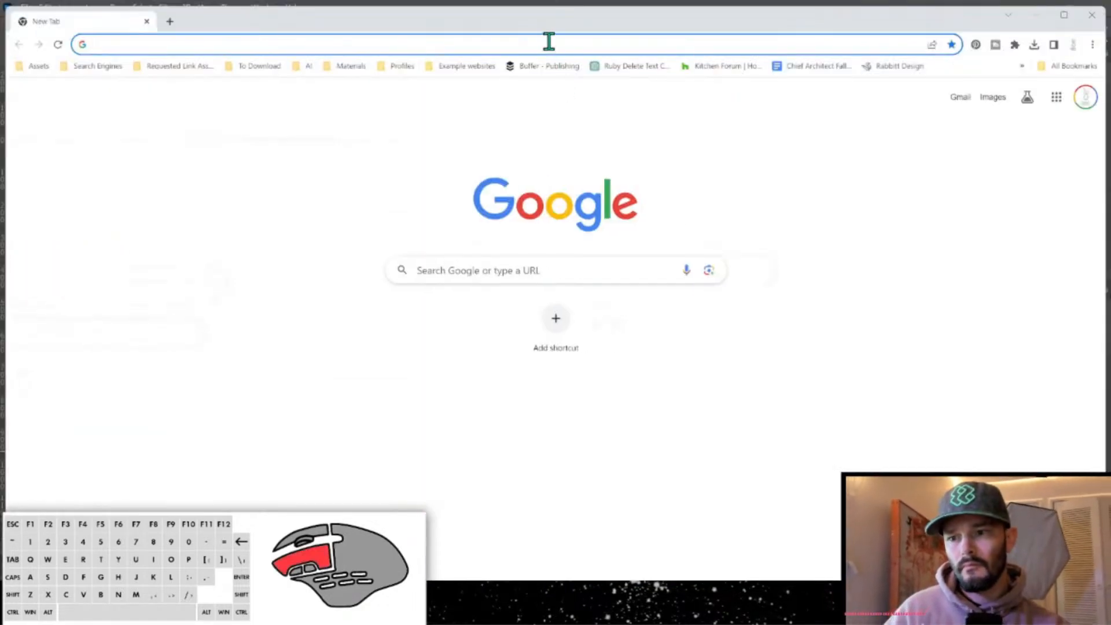
Switch to Chrome and search Google for "background with trees".
{"action": "left_click", "coordinate": [548, 41]}
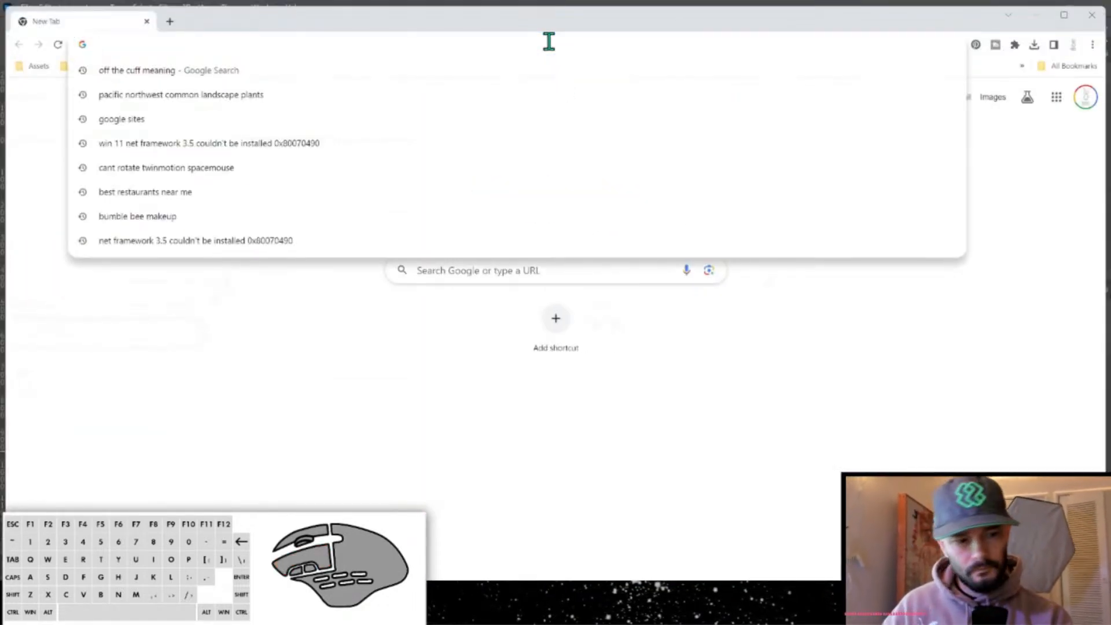
{"action": "type", "text": "back"}
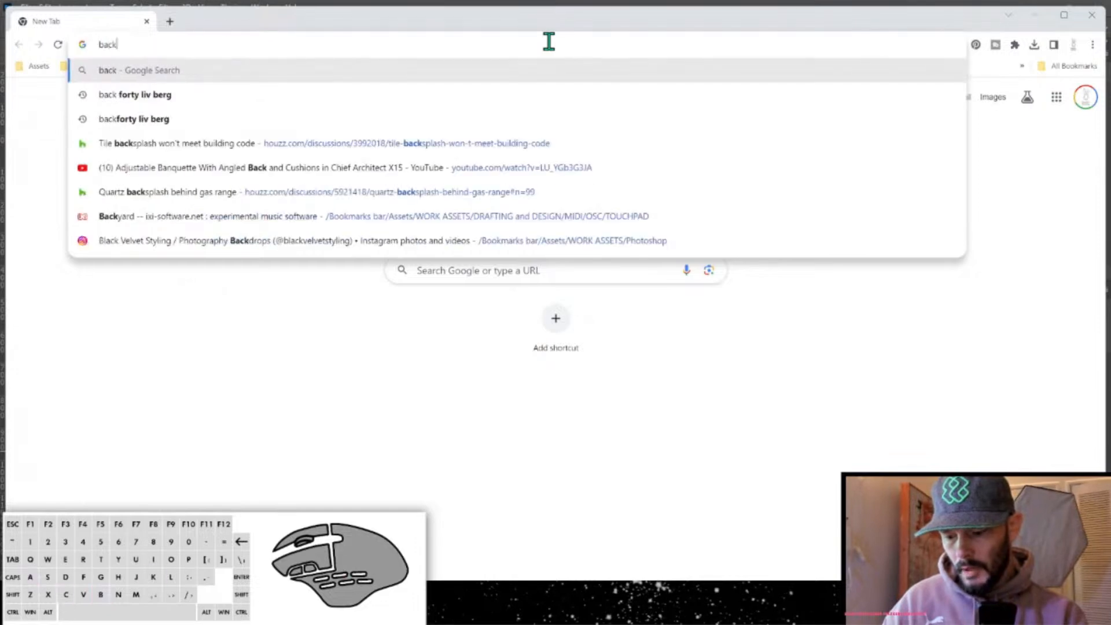
{"action": "type", "text": "ground with trees"}
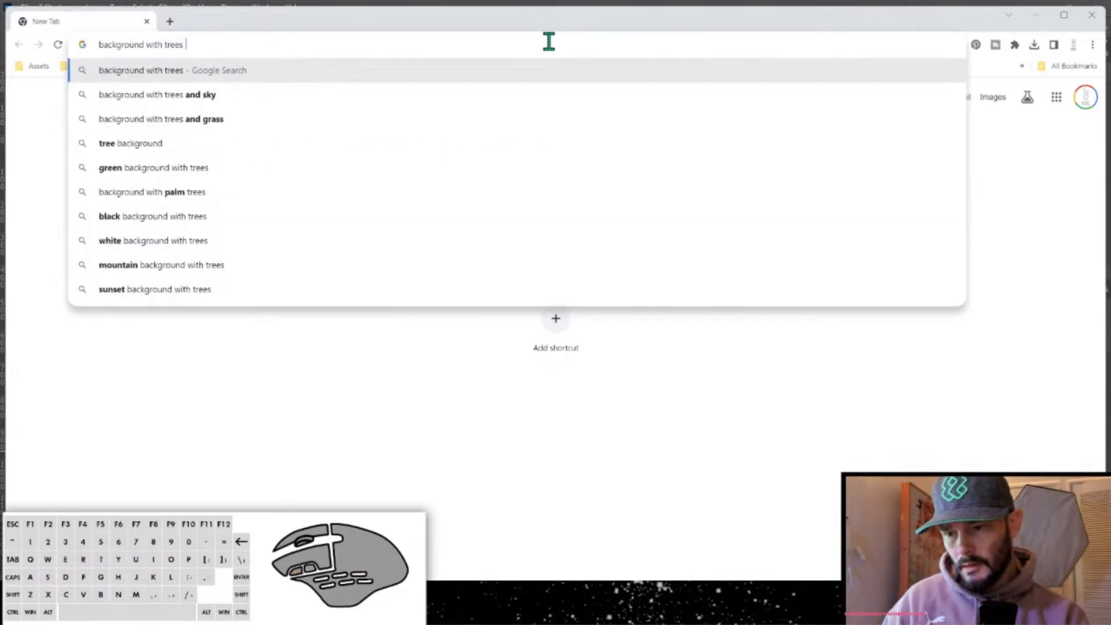
{"action": "key", "text": "Return"}
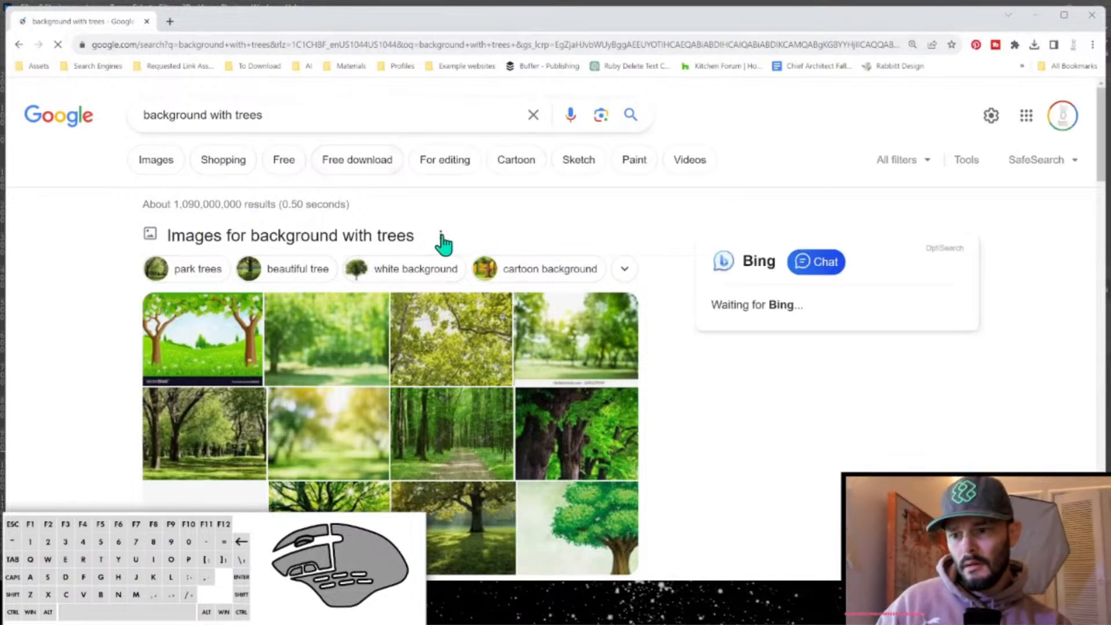
{"action": "left_click", "coordinate": [441, 235]}
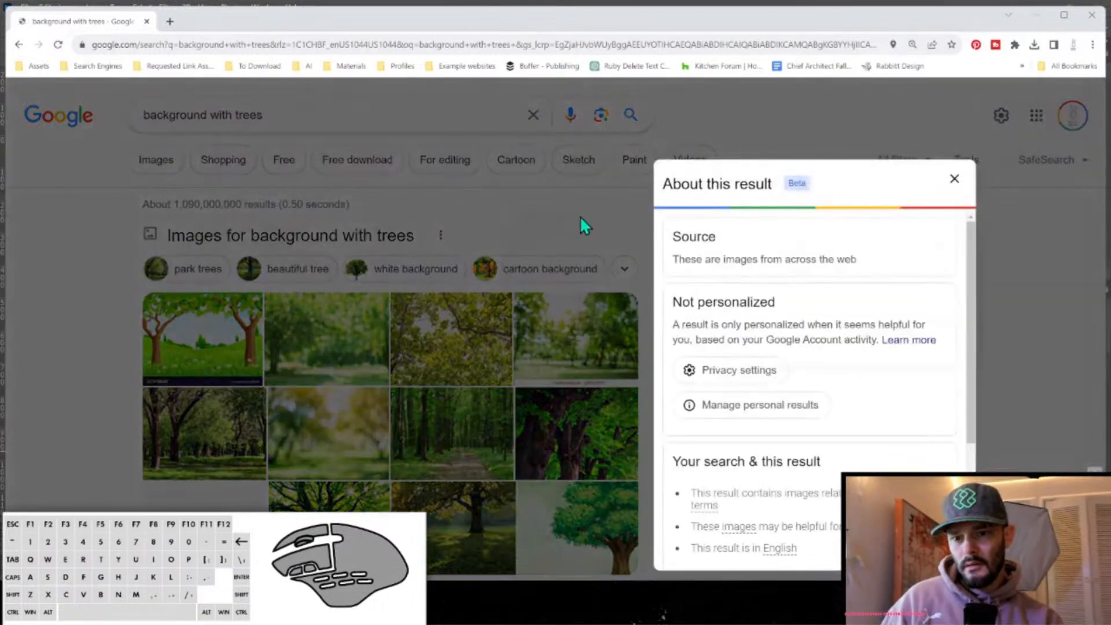
{"action": "left_click", "coordinate": [580, 216]}
Show the image results, limit their size to larger than 4 MP, and browse them for a suitable tree background.
{"action": "scroll", "coordinate": [578, 210], "scroll_direction": "down", "scroll_amount": 1, "text": "ctrl"}
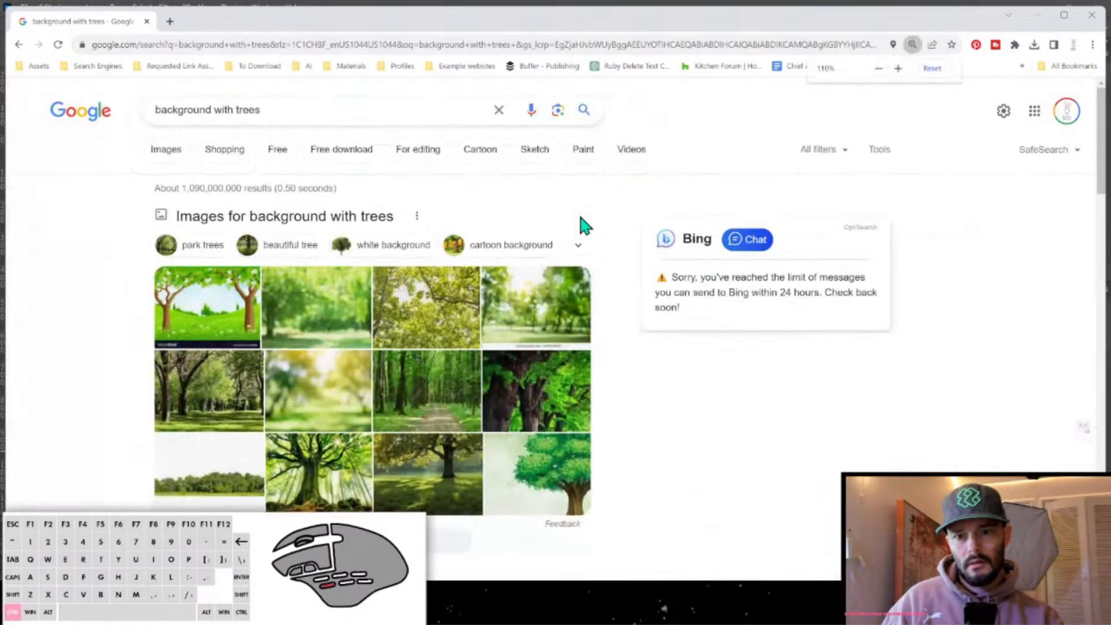
{"action": "scroll", "coordinate": [580, 218], "scroll_direction": "down", "scroll_amount": 1, "text": "ctrl"}
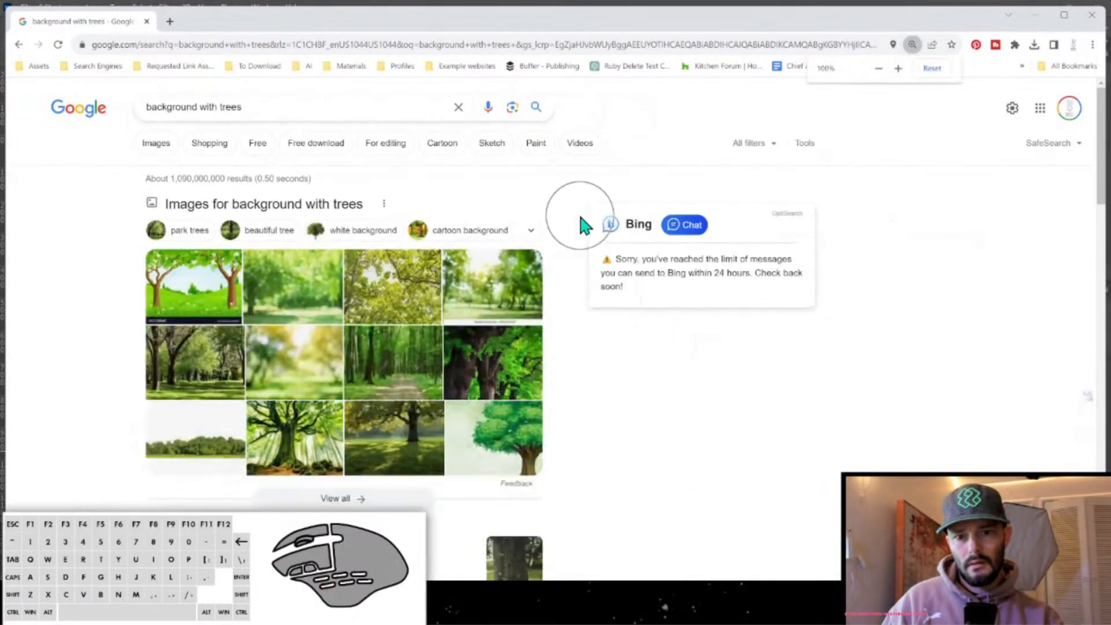
{"action": "left_click", "coordinate": [802, 144]}
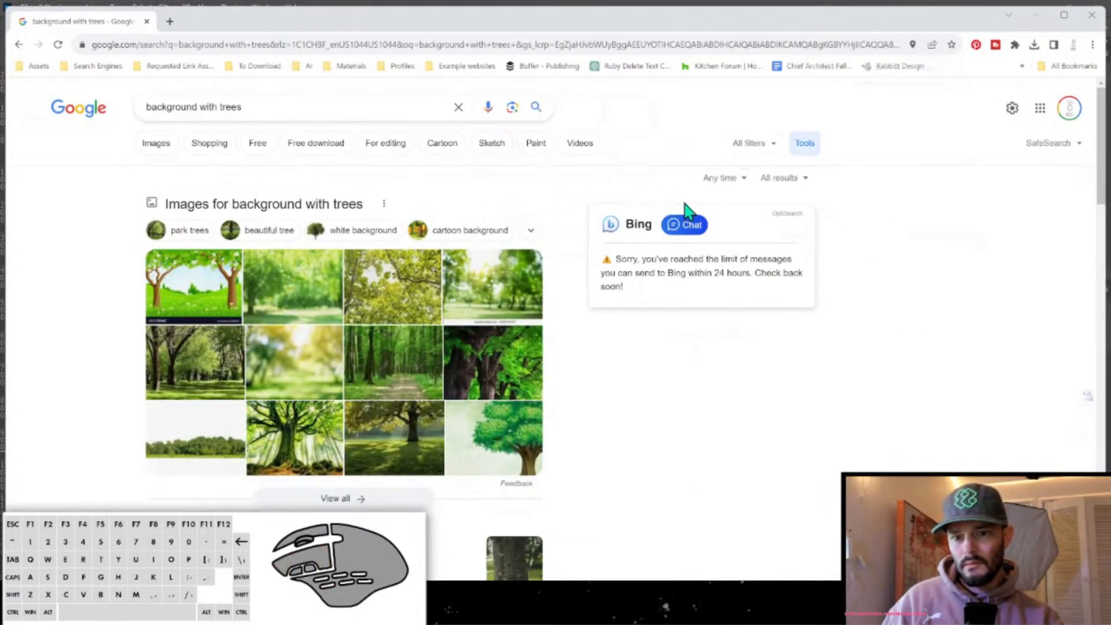
{"action": "left_click", "coordinate": [160, 151]}
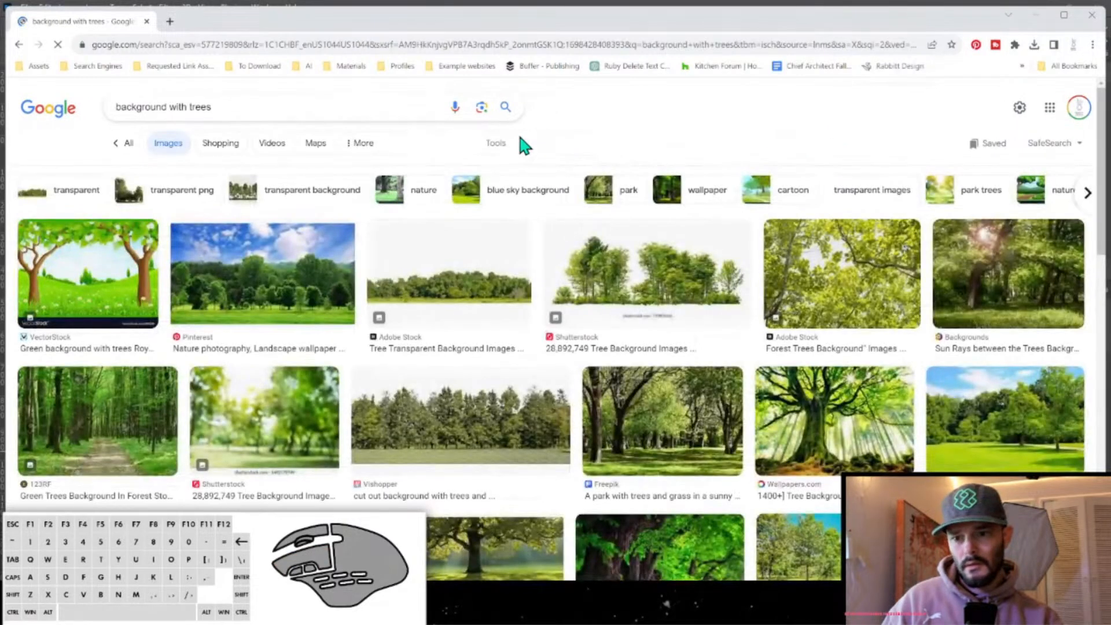
{"action": "left_click", "coordinate": [500, 145]}
{"action": "left_click", "coordinate": [299, 174]}
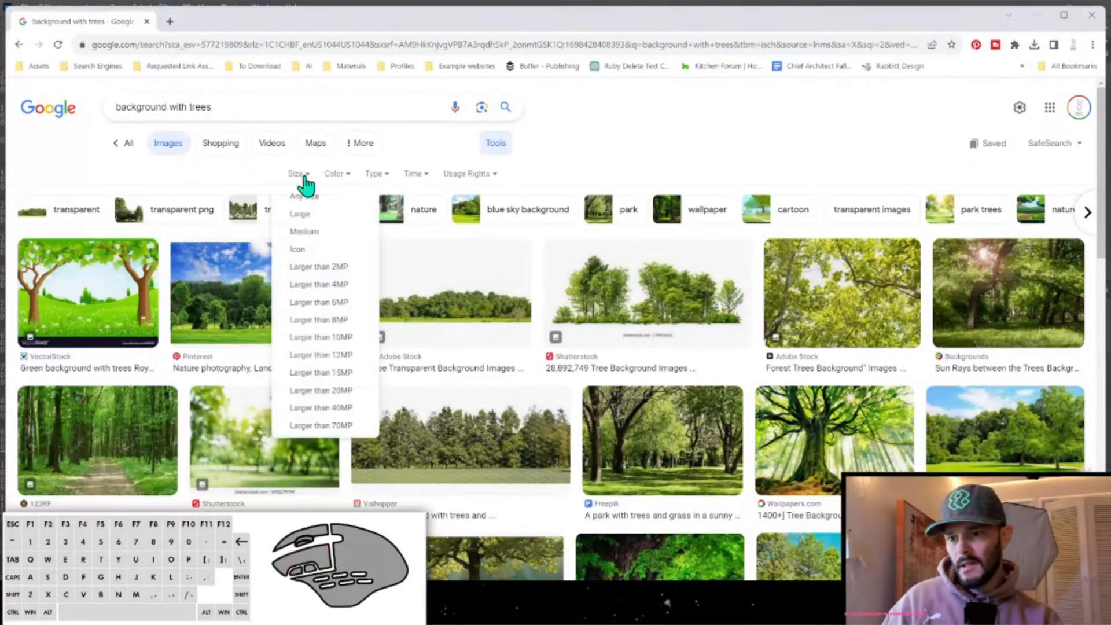
{"action": "left_click", "coordinate": [318, 284]}
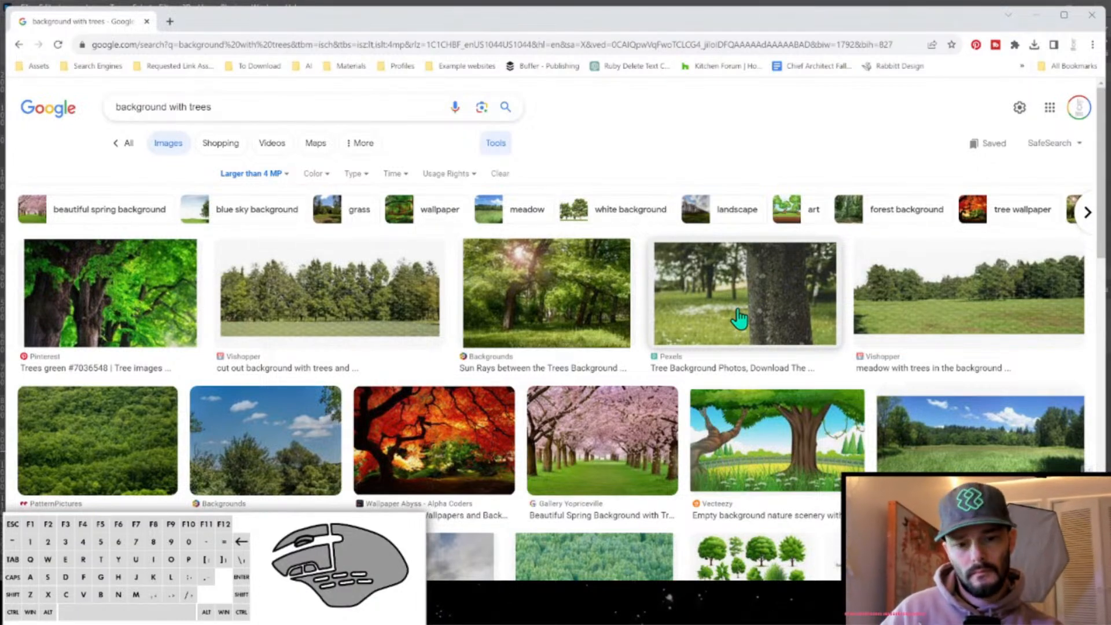
{"action": "scroll", "coordinate": [739, 318], "scroll_direction": "down", "scroll_amount": 3}
{"action": "scroll", "coordinate": [740, 317], "scroll_direction": "down", "scroll_amount": 8}
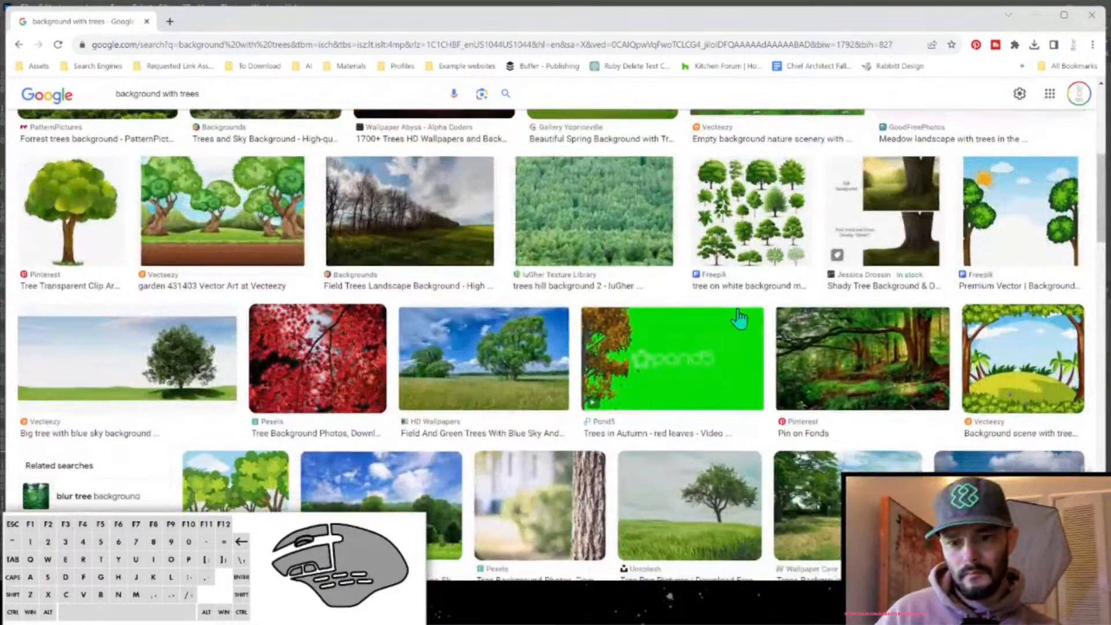
Find the Tri-Lakes Lawn, Shrub & Tree Care image of trees around a lawn in the results, and copy the image.
{"action": "scroll", "coordinate": [739, 317], "scroll_direction": "down", "scroll_amount": 3}
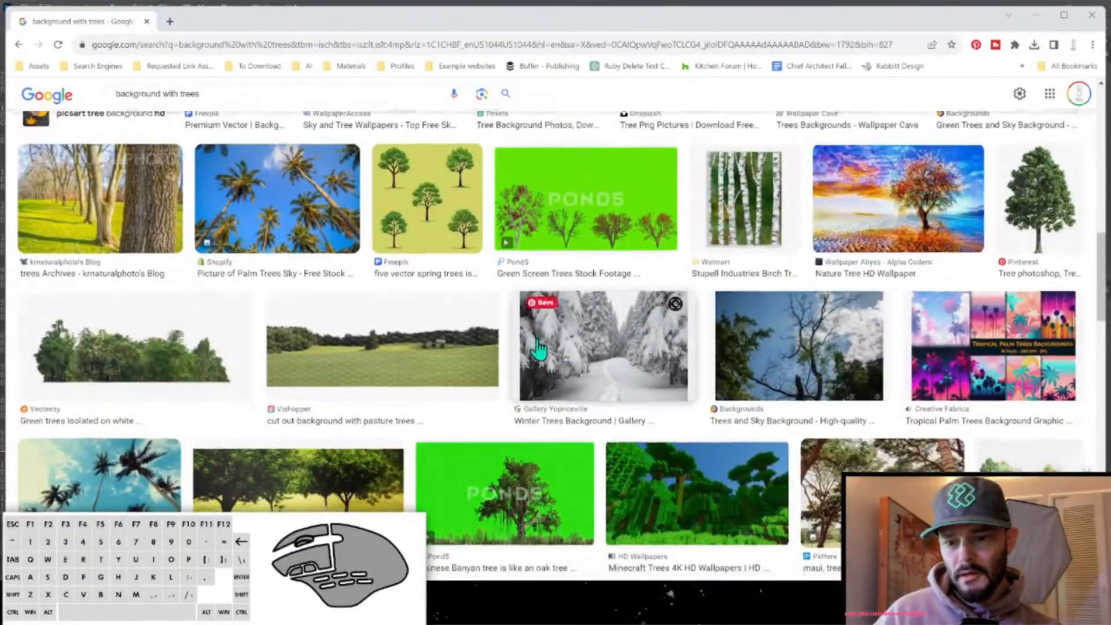
{"action": "scroll", "coordinate": [538, 349], "scroll_direction": "down", "scroll_amount": 8}
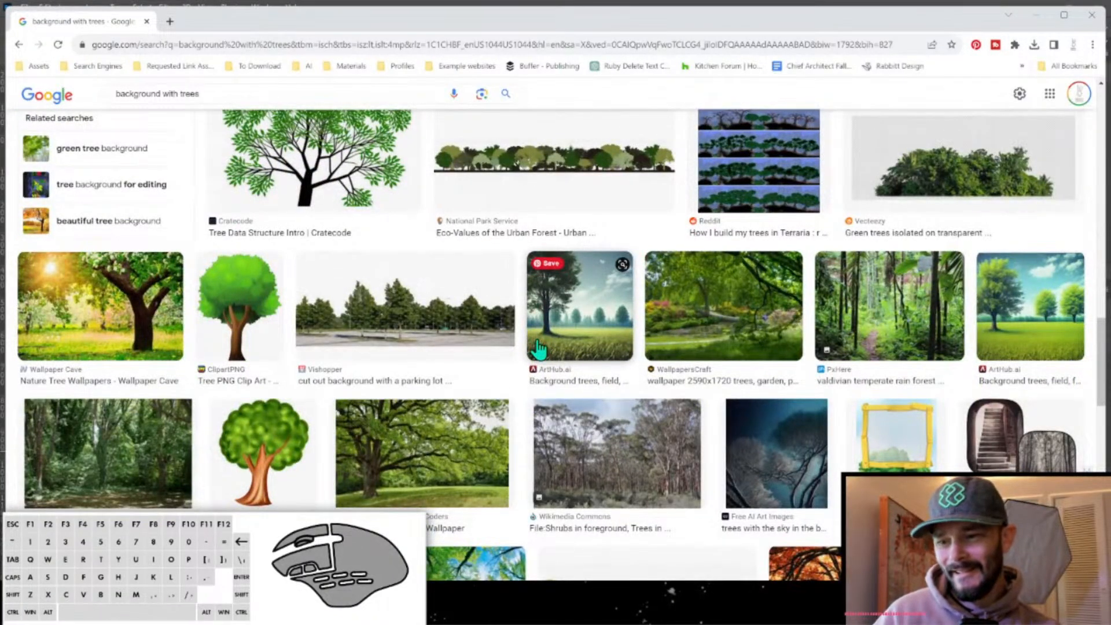
{"action": "scroll", "coordinate": [538, 349], "scroll_direction": "down", "scroll_amount": 4}
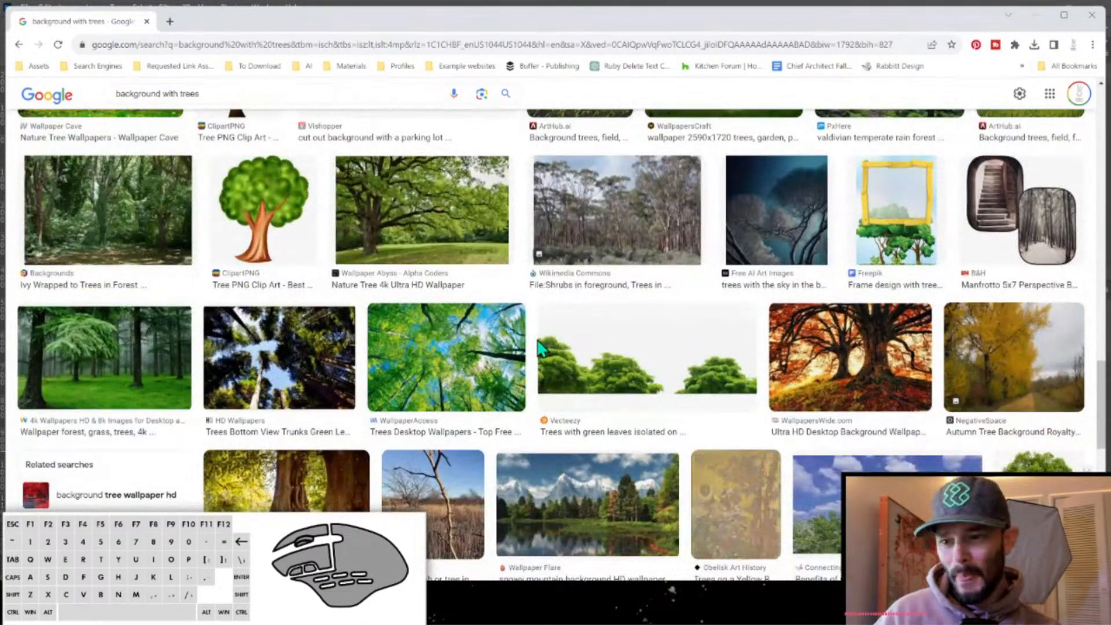
{"action": "scroll", "coordinate": [538, 349], "scroll_direction": "down", "scroll_amount": 5}
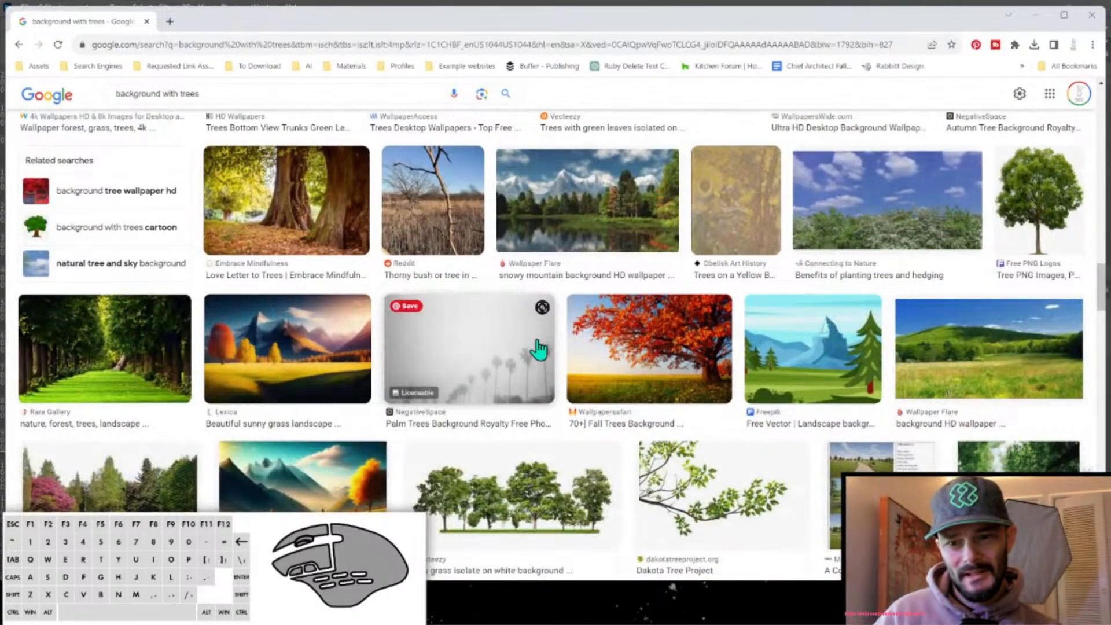
{"action": "scroll", "coordinate": [538, 348], "scroll_direction": "down", "scroll_amount": 3}
{"action": "scroll", "coordinate": [538, 348], "scroll_direction": "down", "scroll_amount": 1}
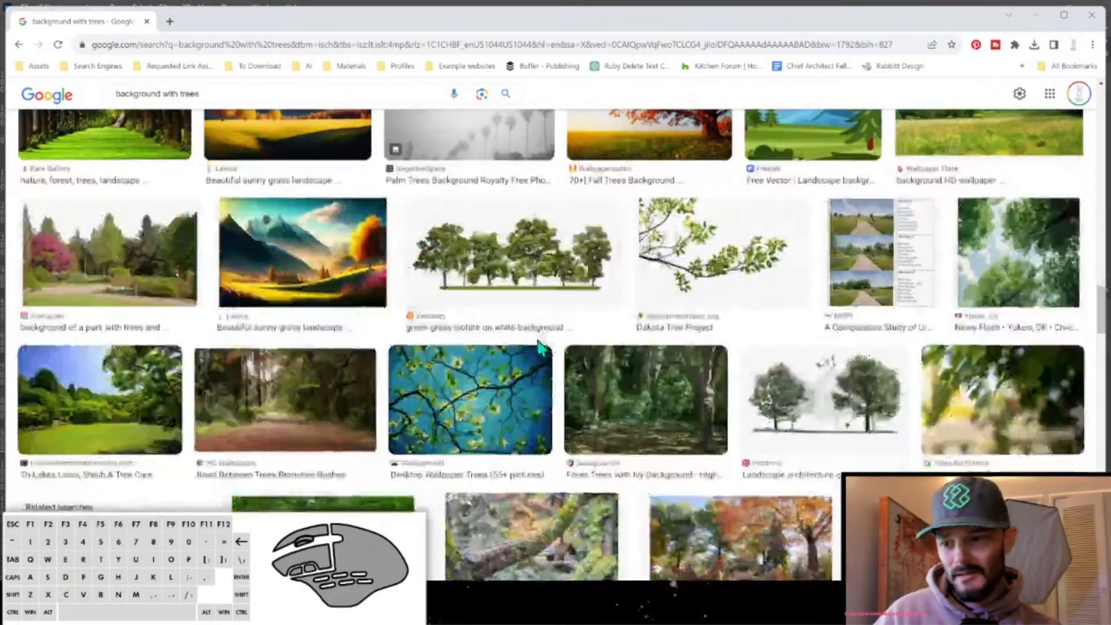
{"action": "scroll", "coordinate": [521, 347], "scroll_direction": "down", "scroll_amount": 1}
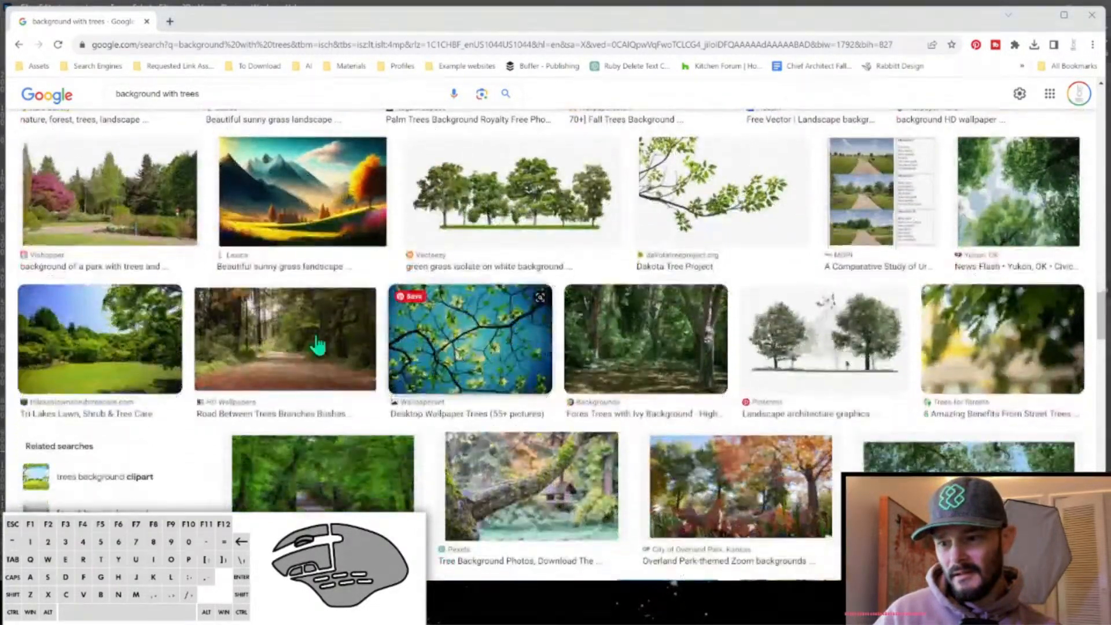
{"action": "left_click", "coordinate": [68, 373]}
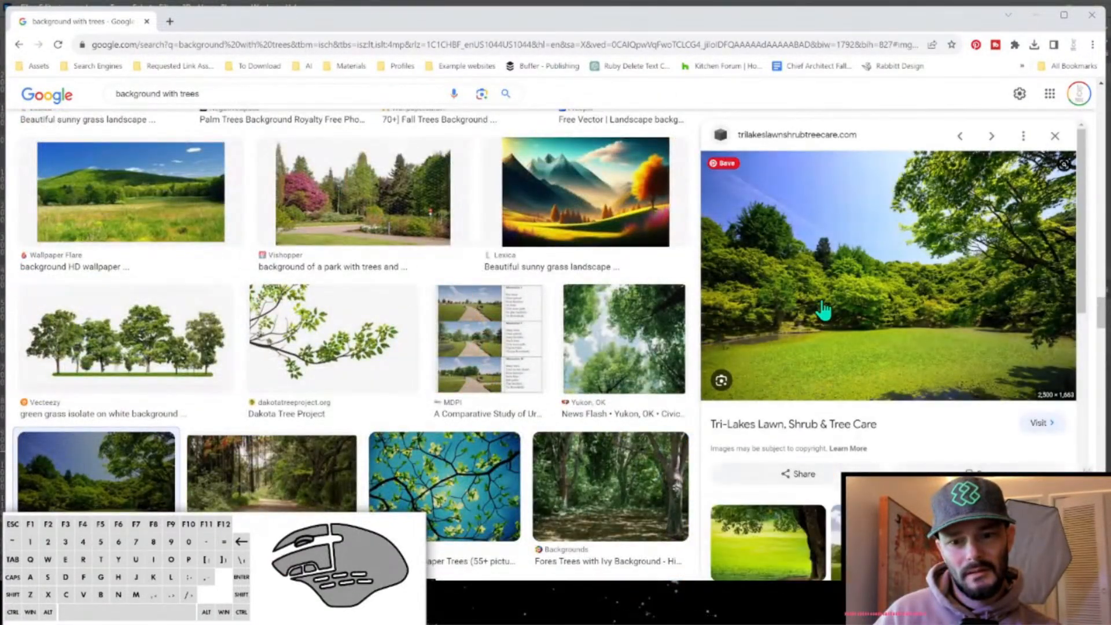
{"action": "scroll", "coordinate": [821, 308], "scroll_direction": "down", "scroll_amount": 4}
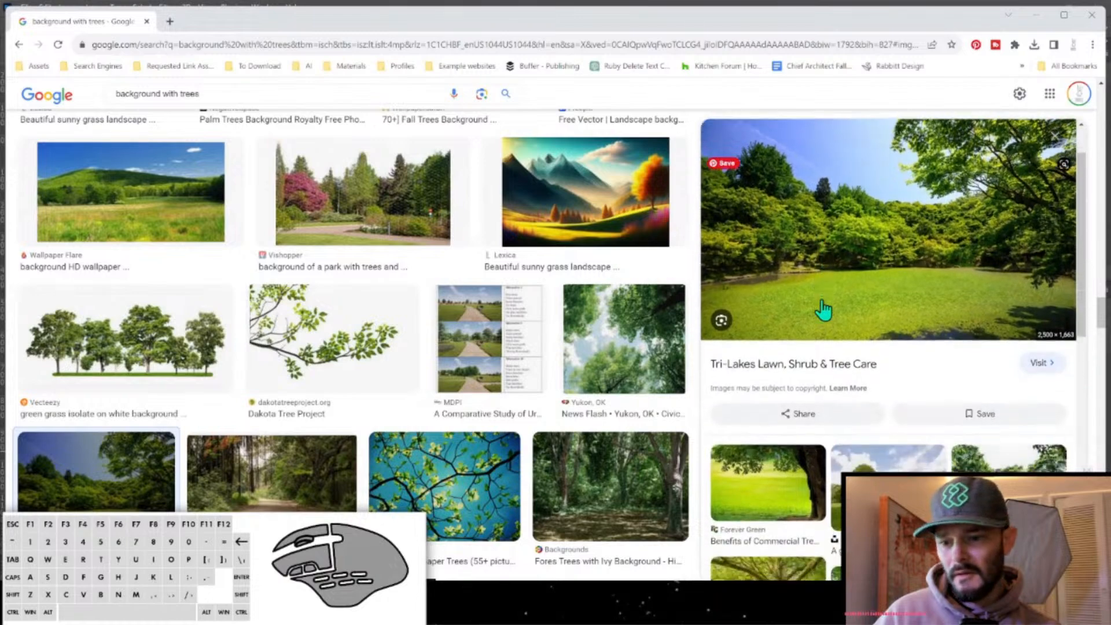
{"action": "scroll", "coordinate": [827, 308], "scroll_direction": "up", "scroll_amount": 4}
{"action": "right_click", "coordinate": [855, 301]}
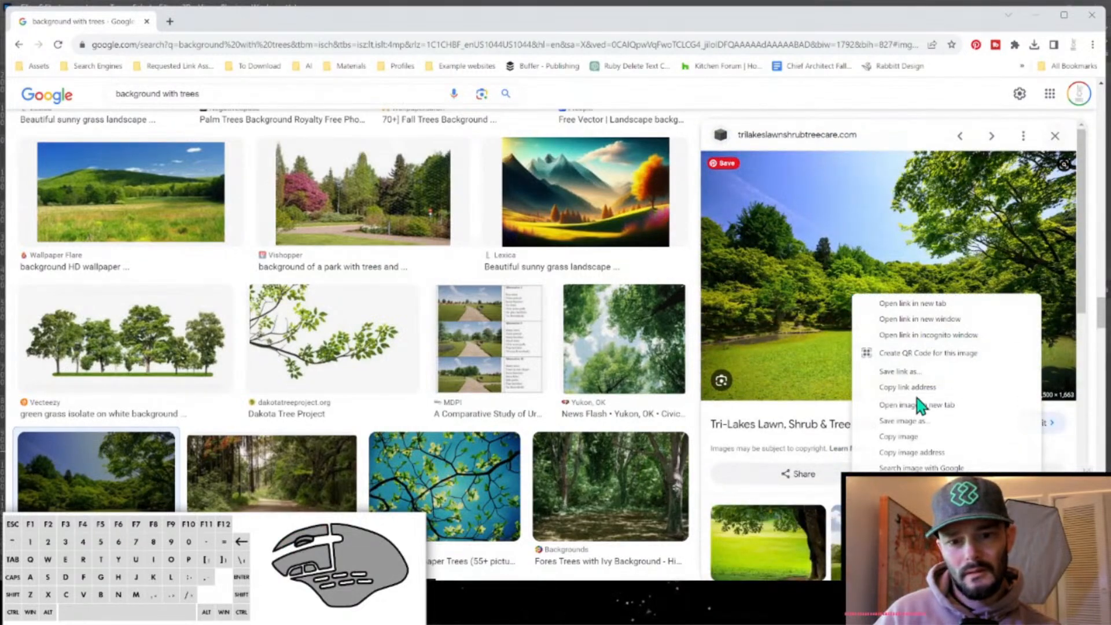
{"action": "left_click", "coordinate": [910, 438]}
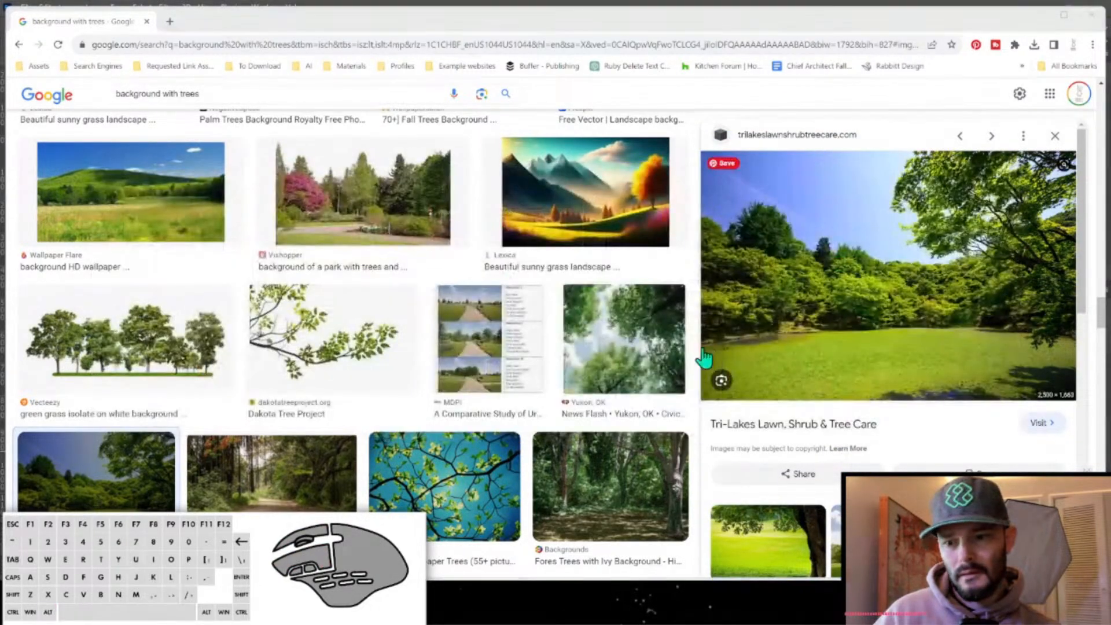
Switch to Photoshop, paste the copied tree image into Image2.png, and place it beneath the duplicated house layer.
{"action": "key", "text": "alt+Tab"}
{"action": "key", "text": "alt+Tab"}
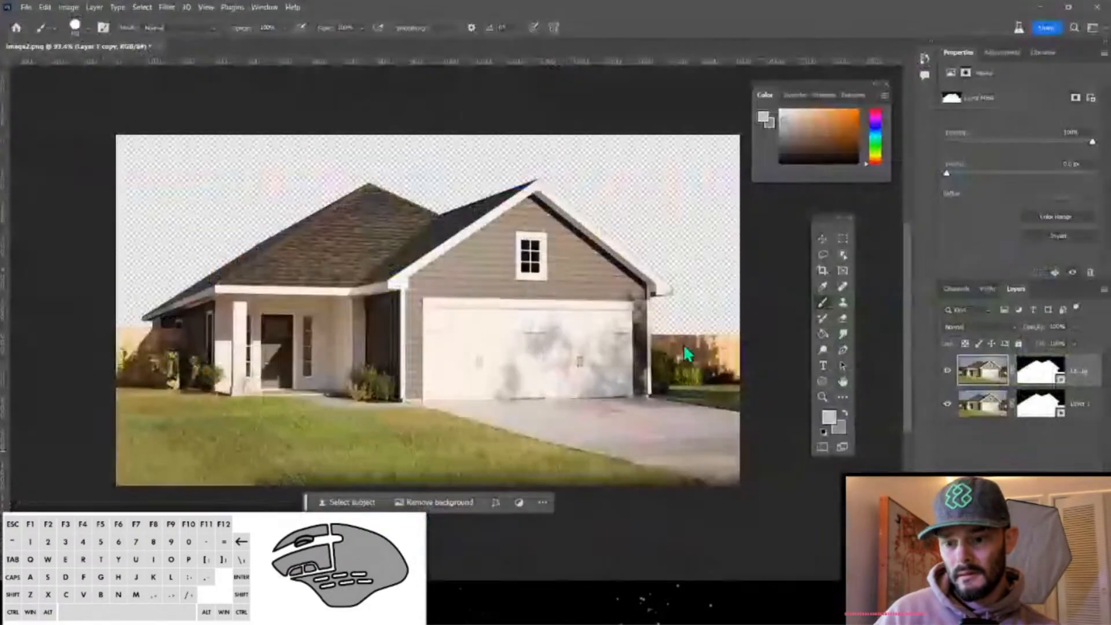
{"action": "key", "text": "ctrl+v"}
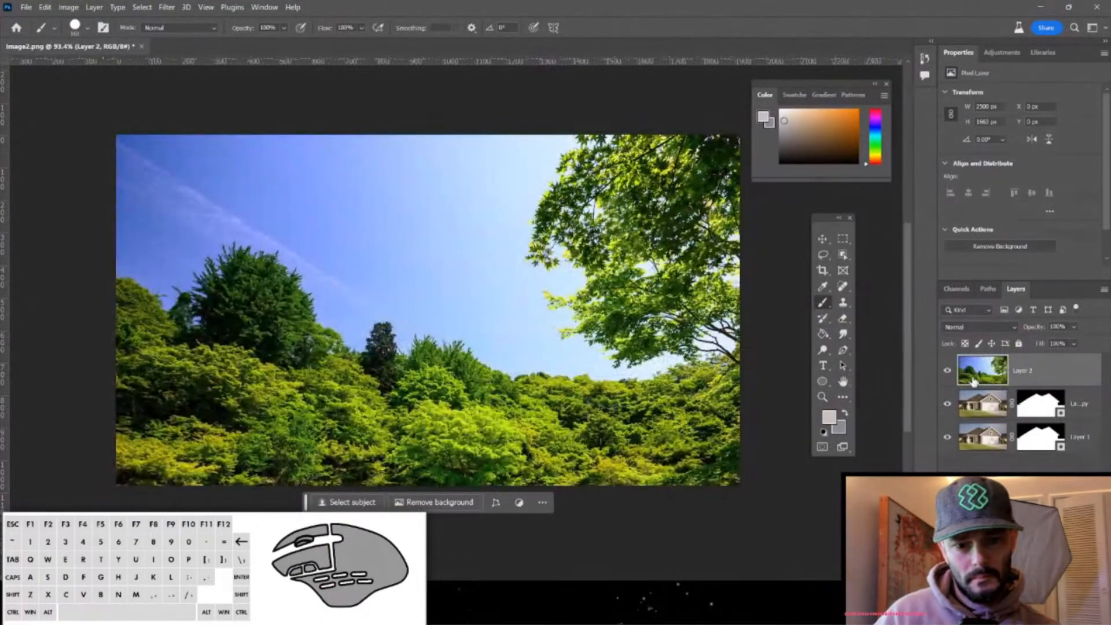
{"action": "key", "text": "ctrl+bracketleft"}
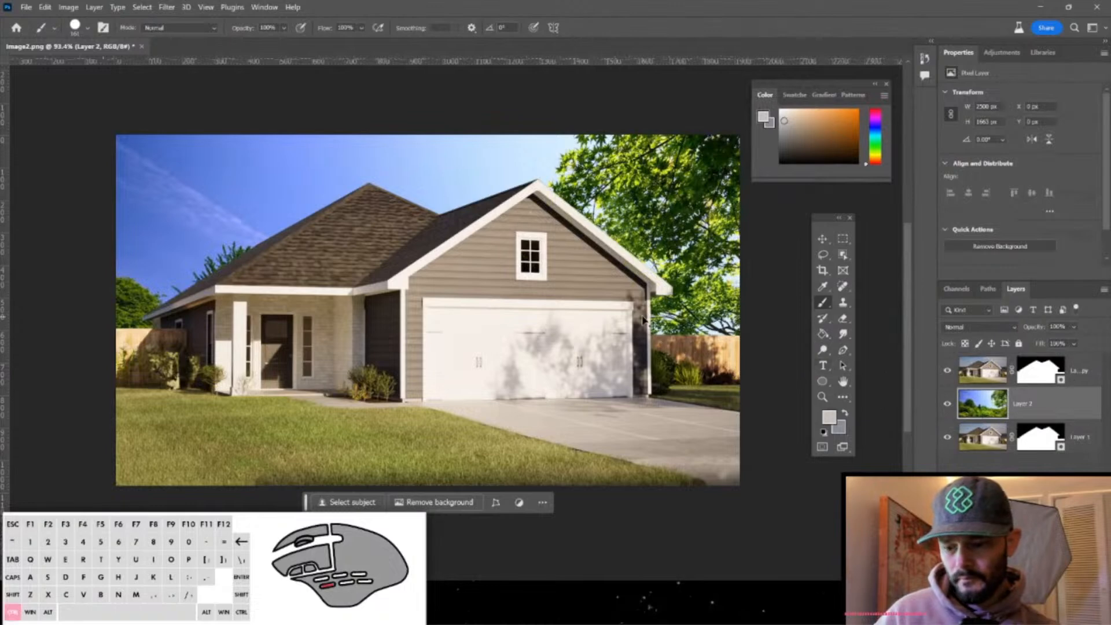
Reposition the tree image behind the house and scale it down about its centre to about 79%.
{"action": "key", "text": "ctrl+t"}
{"action": "scroll", "coordinate": [661, 322], "scroll_direction": "down", "scroll_amount": 1, "text": "alt"}
{"action": "scroll", "coordinate": [661, 321], "scroll_direction": "down", "scroll_amount": 2, "text": "alt"}
{"action": "left_click_drag", "start_coordinate": [641, 448], "coordinate": [596, 389]}
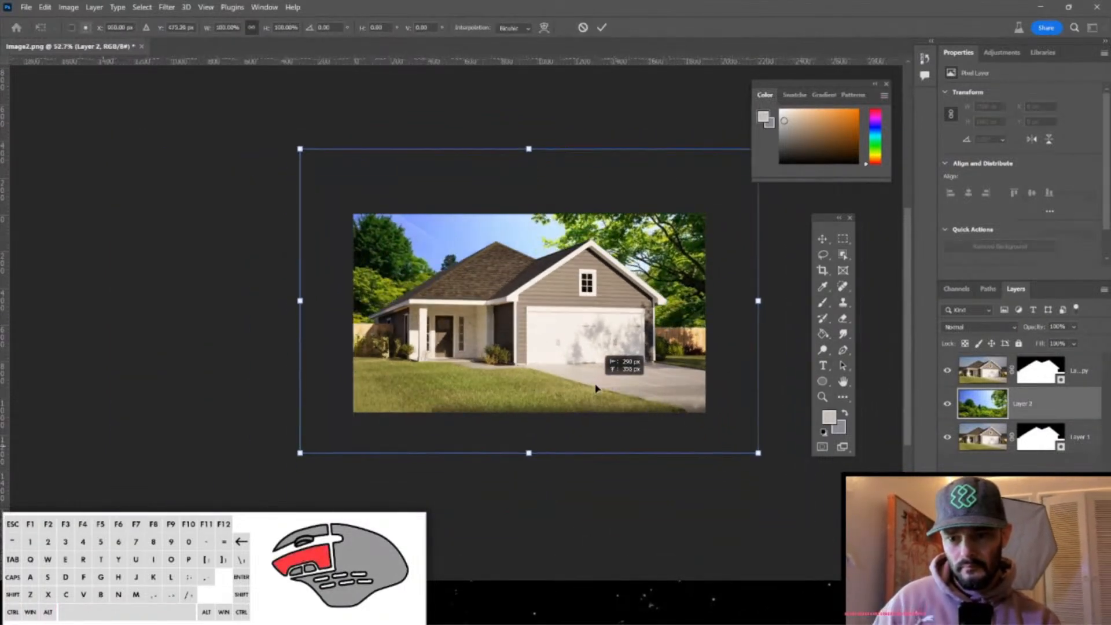
{"action": "left_click_drag", "start_coordinate": [302, 152], "coordinate": [348, 181], "text": "alt"}
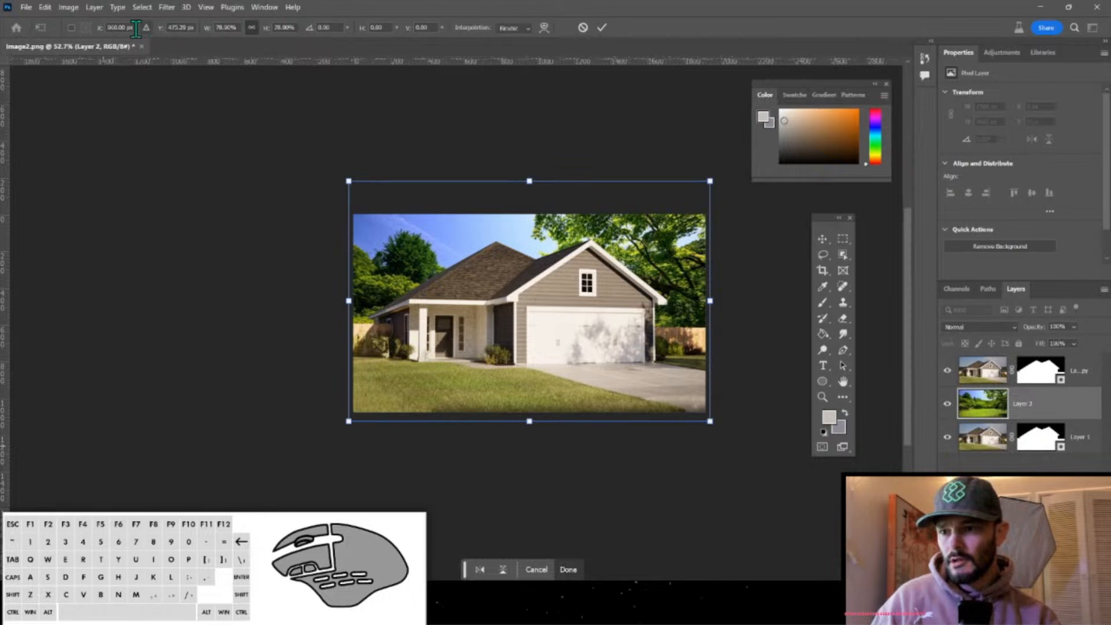
{"action": "left_click", "coordinate": [602, 27]}
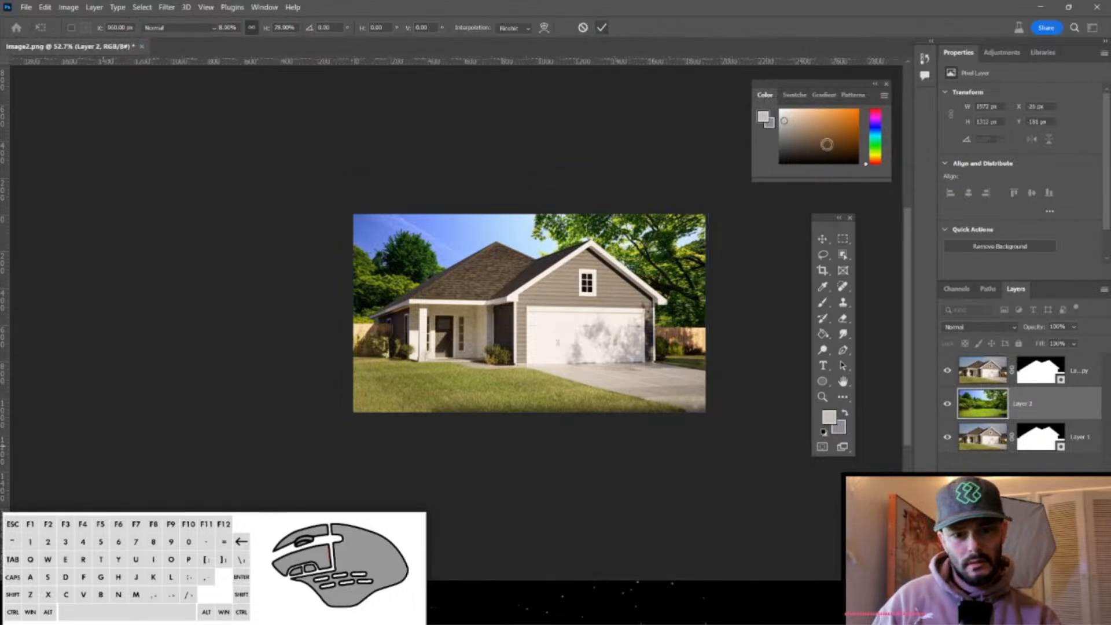
Flip the tree image horizontally, then enlarge it to about 136% and shift it so that it still covers the garage side of the canvas.
{"action": "left_click", "coordinate": [1033, 138]}
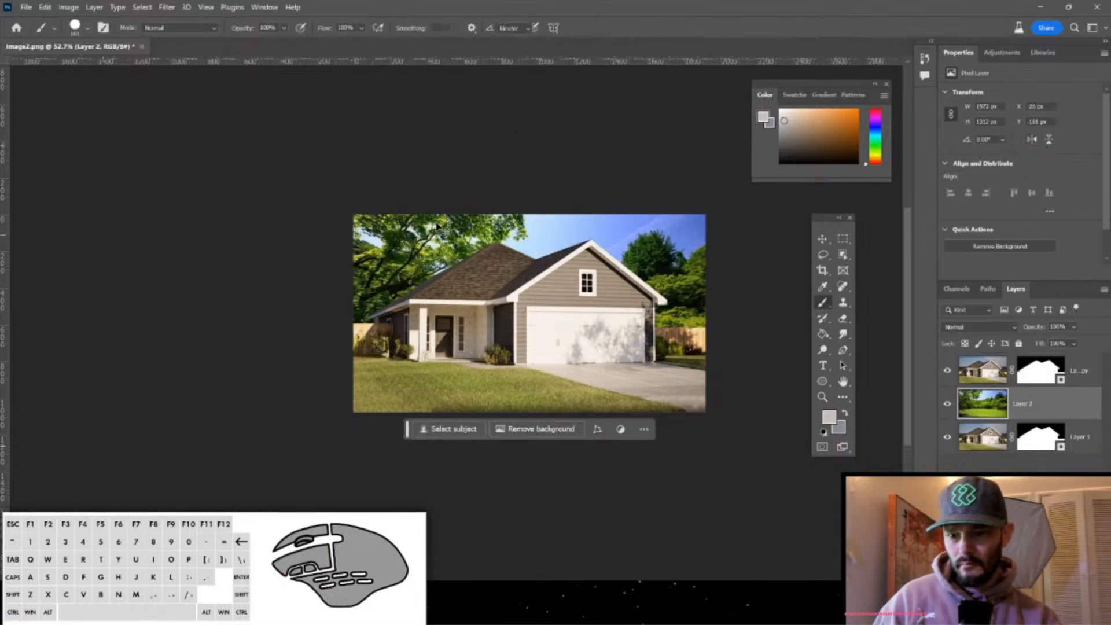
{"action": "key", "text": "ctrl+t"}
{"action": "left_click_drag", "start_coordinate": [342, 177], "coordinate": [238, 145]}
{"action": "left_click_drag", "start_coordinate": [359, 206], "coordinate": [346, 253]}
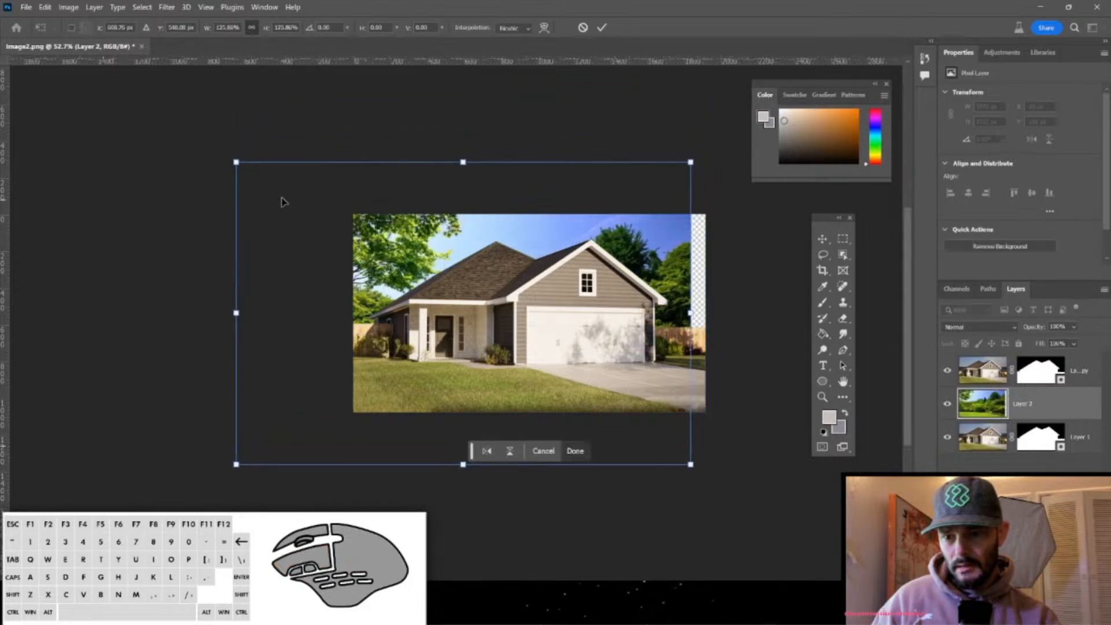
{"action": "left_click_drag", "start_coordinate": [236, 163], "coordinate": [222, 152], "text": "alt"}
{"action": "left_click_drag", "start_coordinate": [326, 241], "coordinate": [322, 233]}
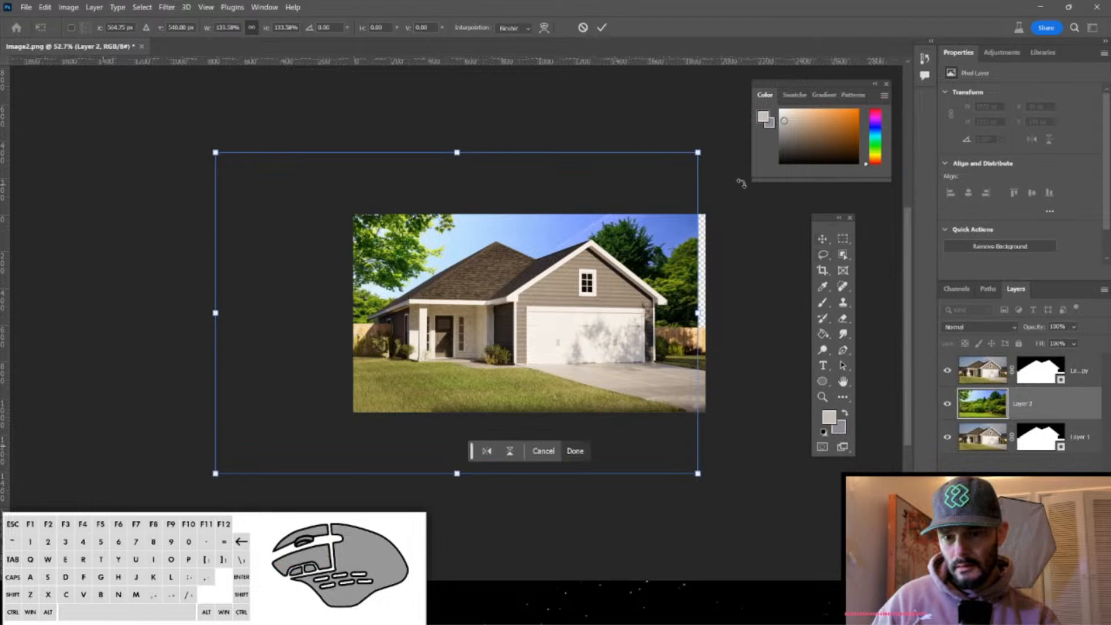
{"action": "left_click_drag", "start_coordinate": [698, 154], "coordinate": [705, 147]}
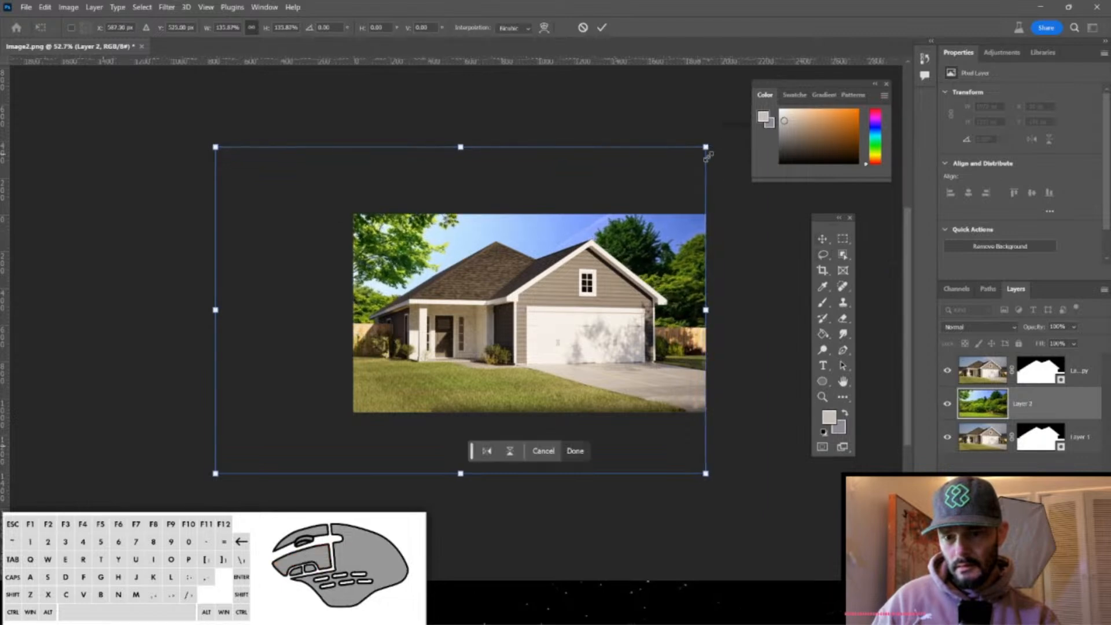
{"action": "key", "text": "Return"}
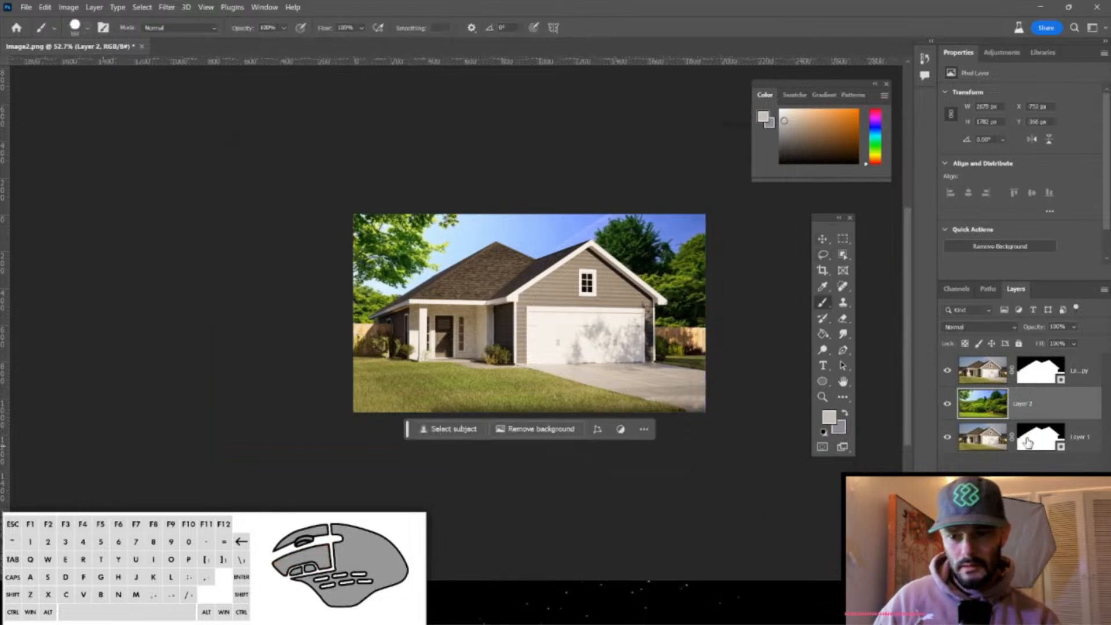
Put the tree image layer in a new group and name the group Background.
{"action": "scroll", "coordinate": [721, 379], "scroll_direction": "up", "scroll_amount": 1, "text": "alt"}
{"action": "scroll", "coordinate": [722, 378], "scroll_direction": "up", "scroll_amount": 5, "text": "alt"}
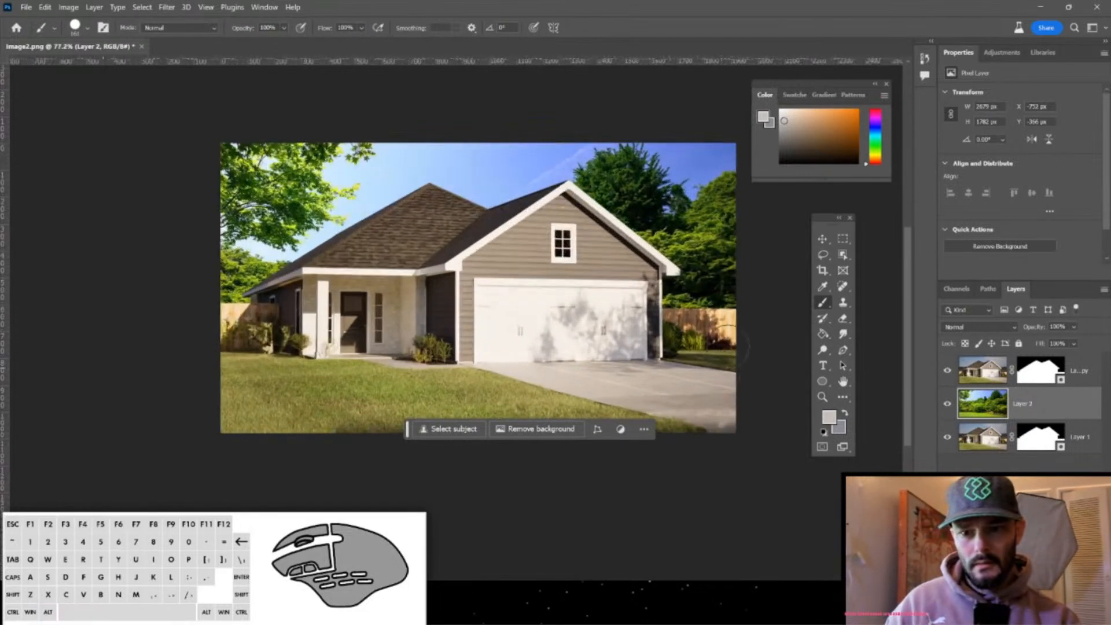
{"action": "scroll", "coordinate": [737, 321], "scroll_direction": "up", "scroll_amount": 1, "text": "alt"}
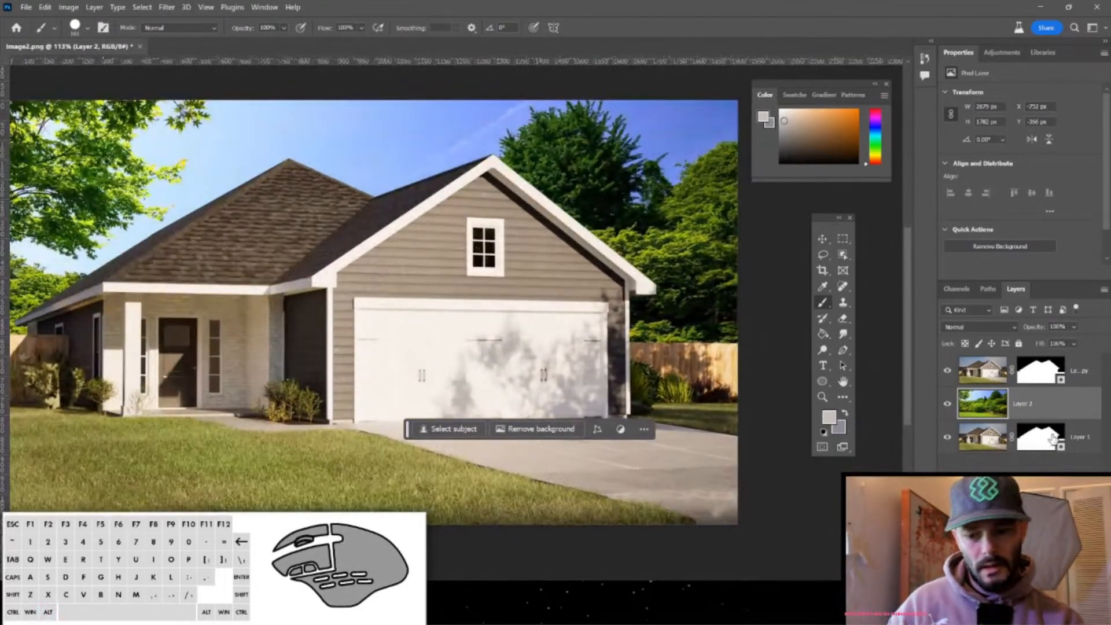
{"action": "key", "text": "ctrl+g"}
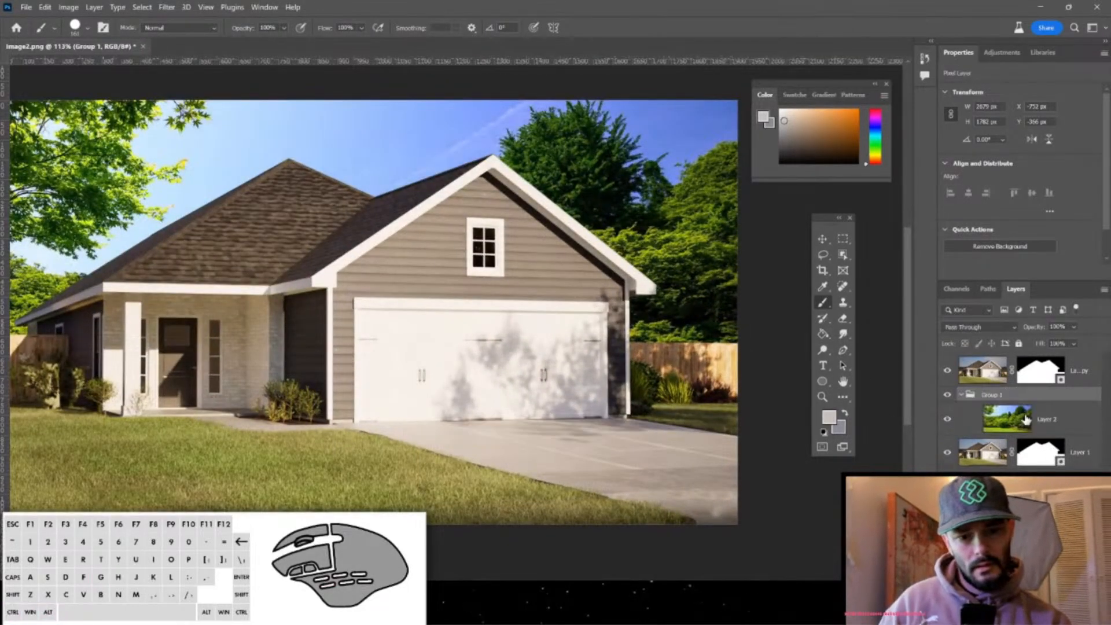
{"action": "double_click", "coordinate": [991, 395]}
{"action": "type", "text": "Background"}
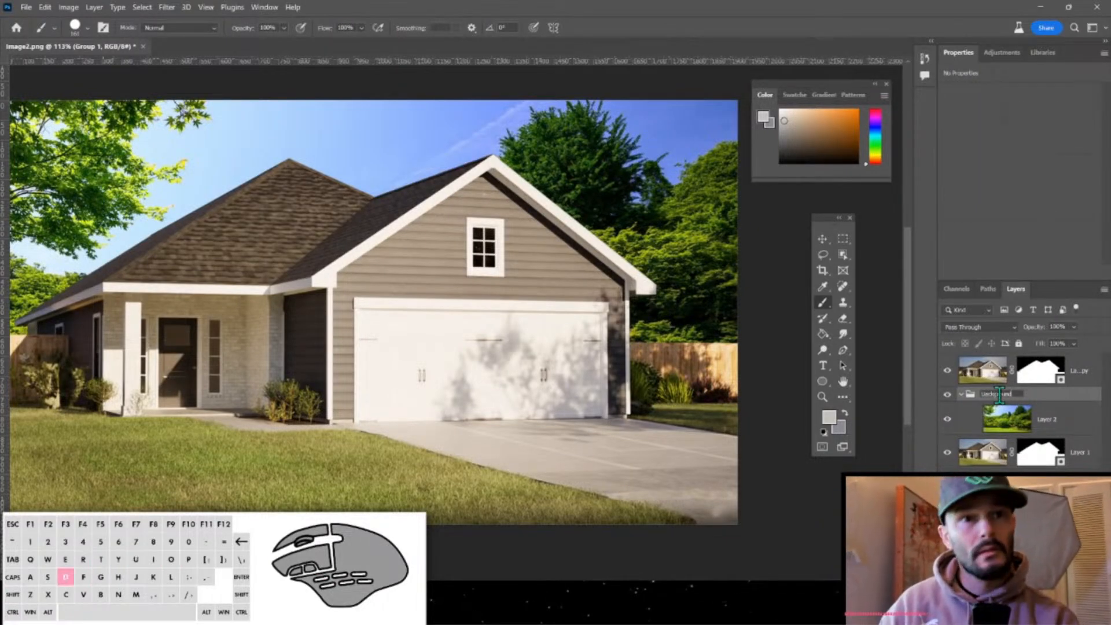
{"action": "key", "text": "Return"}
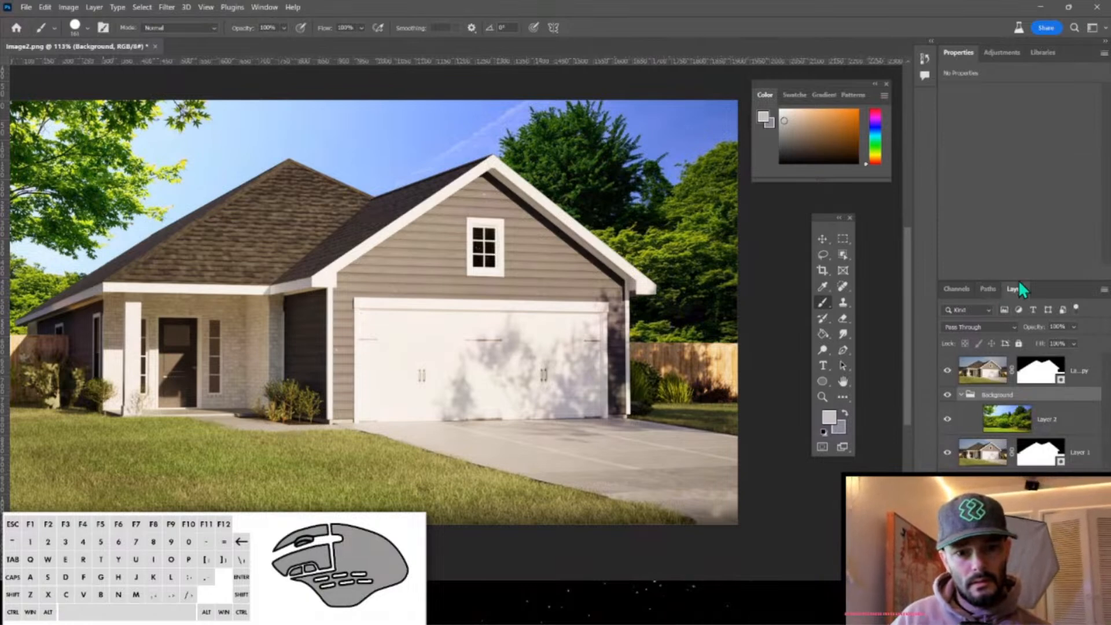
Undock the Layers panel and place it beneath the Color panel, and move the floating toolbox to the porch side of the canvas.
{"action": "left_click_drag", "start_coordinate": [1018, 289], "coordinate": [584, 285]}
{"action": "left_click_drag", "start_coordinate": [830, 220], "coordinate": [38, 188]}
{"action": "left_click_drag", "start_coordinate": [631, 278], "coordinate": [809, 201]}
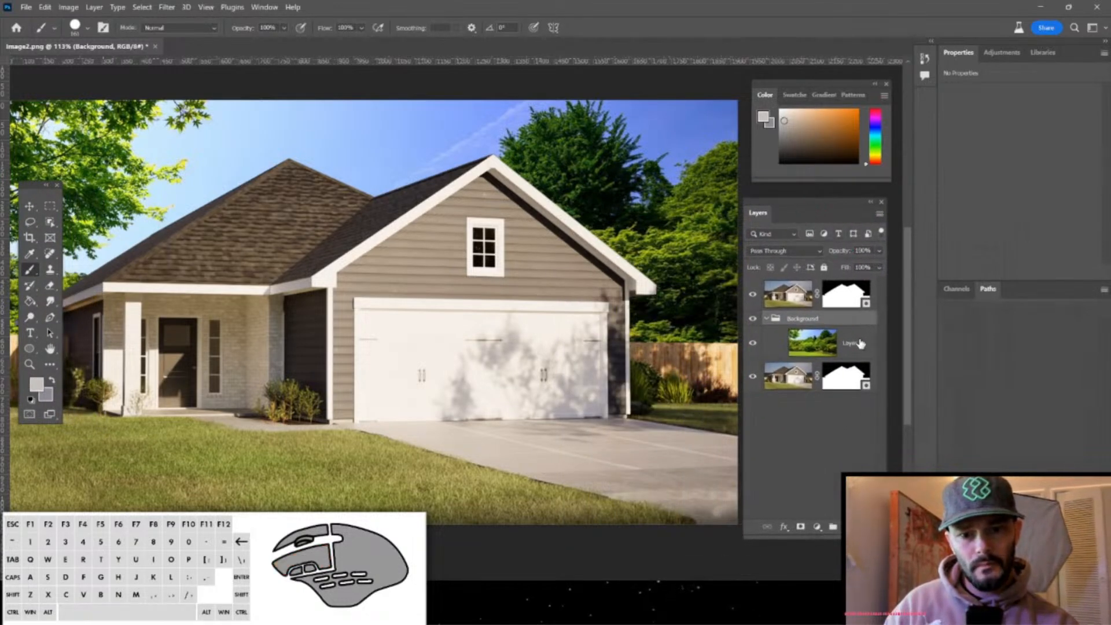
{"action": "right_click", "coordinate": [860, 376]}
{"action": "right_click", "coordinate": [872, 342]}
{"action": "right_click", "coordinate": [876, 338]}
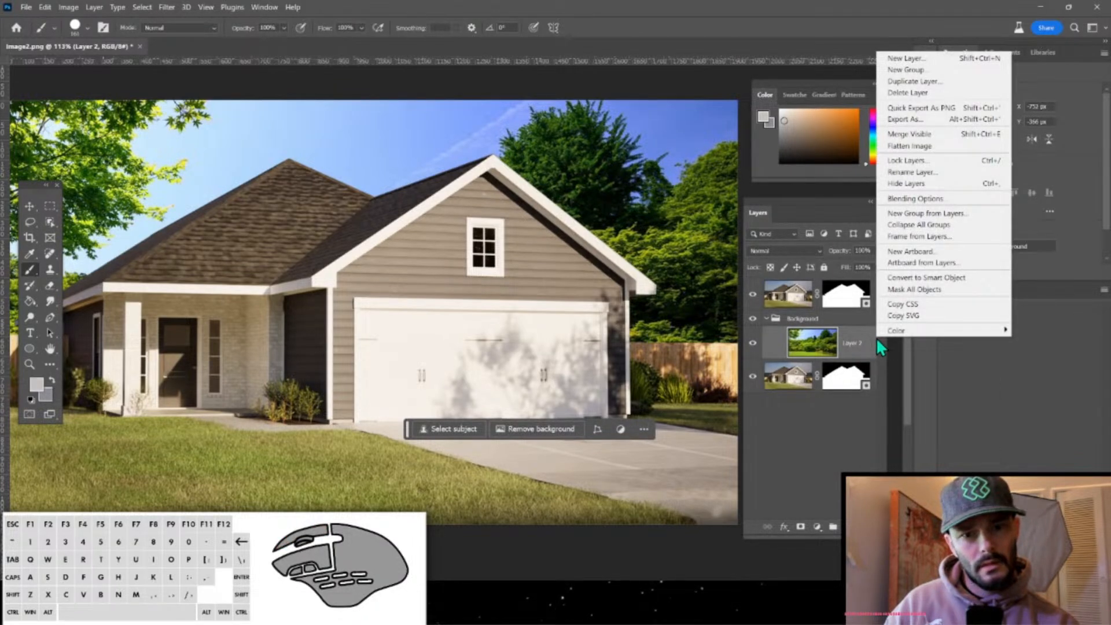
{"action": "left_click", "coordinate": [844, 427]}
{"action": "right_click", "coordinate": [844, 426]}
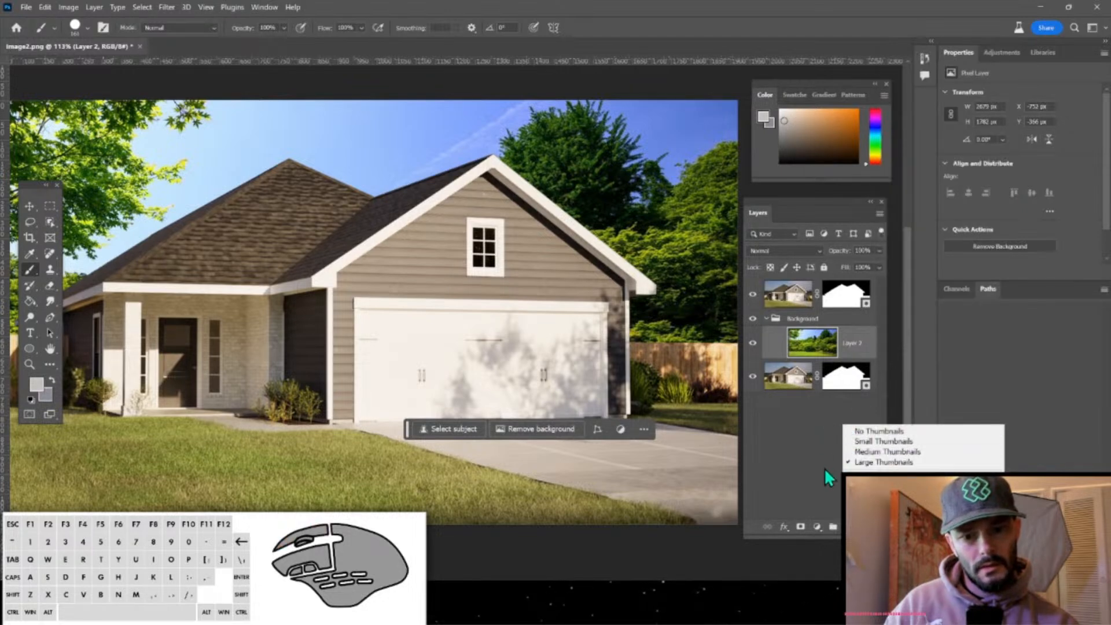
{"action": "left_click", "coordinate": [806, 455]}
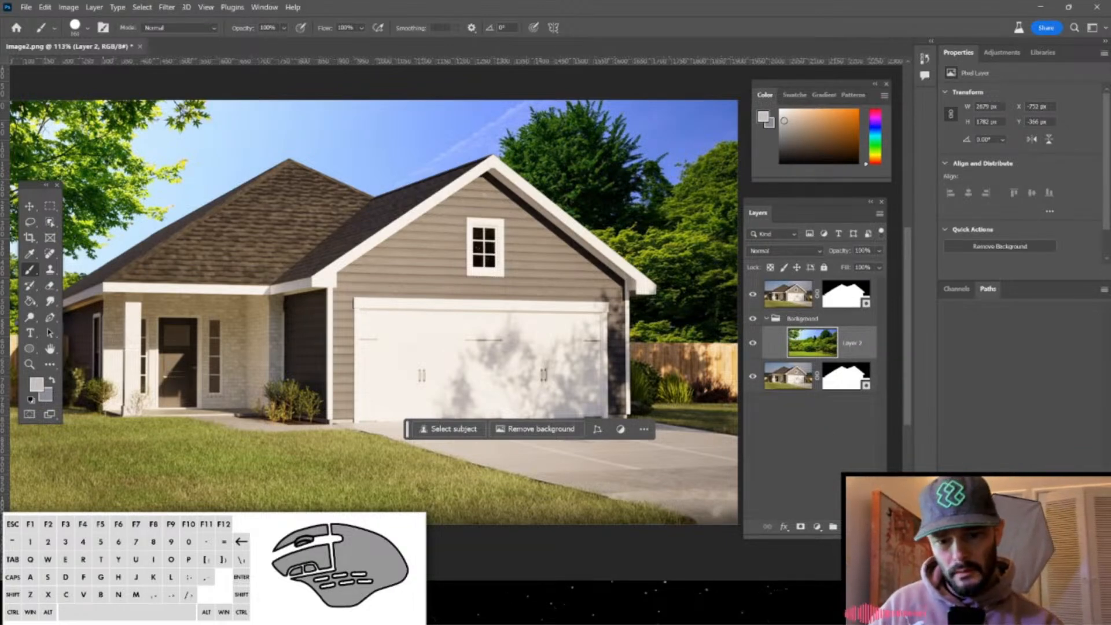
Add a Color Balance adjustment above the tree image, with midtones at Cyan-Red -3, Magenta-Green -7 and Yellow-Blue +17.
{"action": "left_click", "coordinate": [817, 527]}
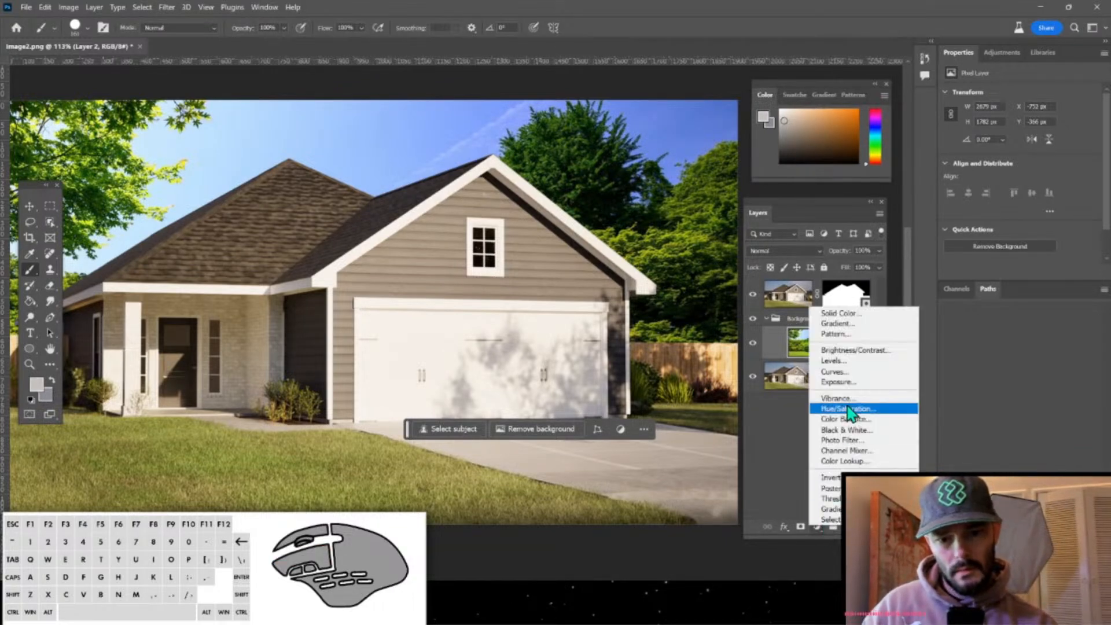
{"action": "left_click", "coordinate": [861, 422]}
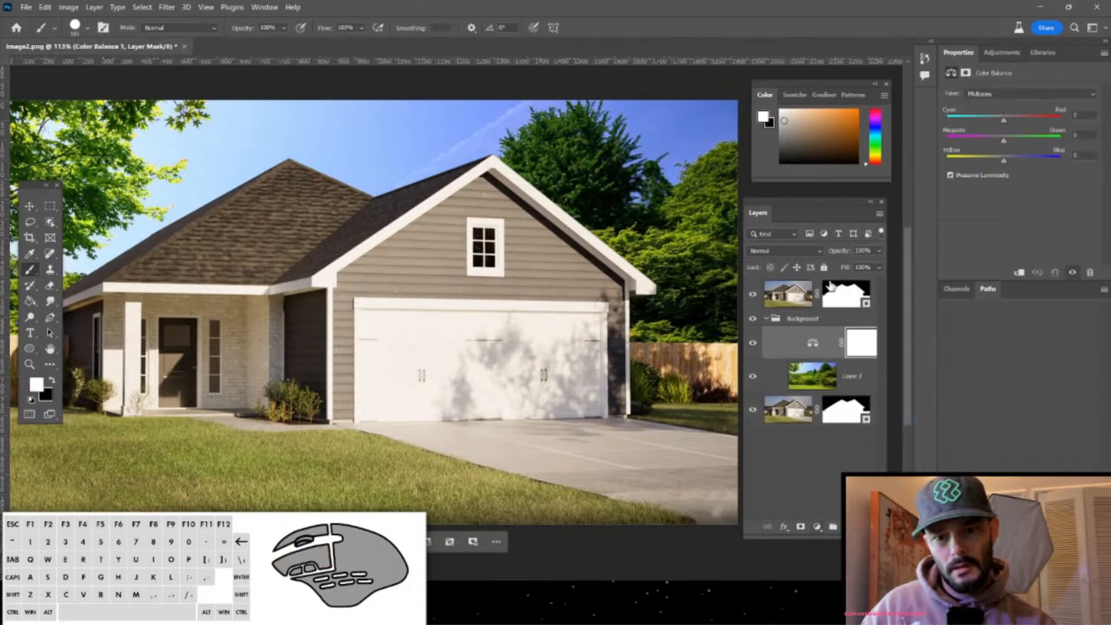
{"action": "left_click_drag", "start_coordinate": [1003, 117], "coordinate": [1012, 159]}
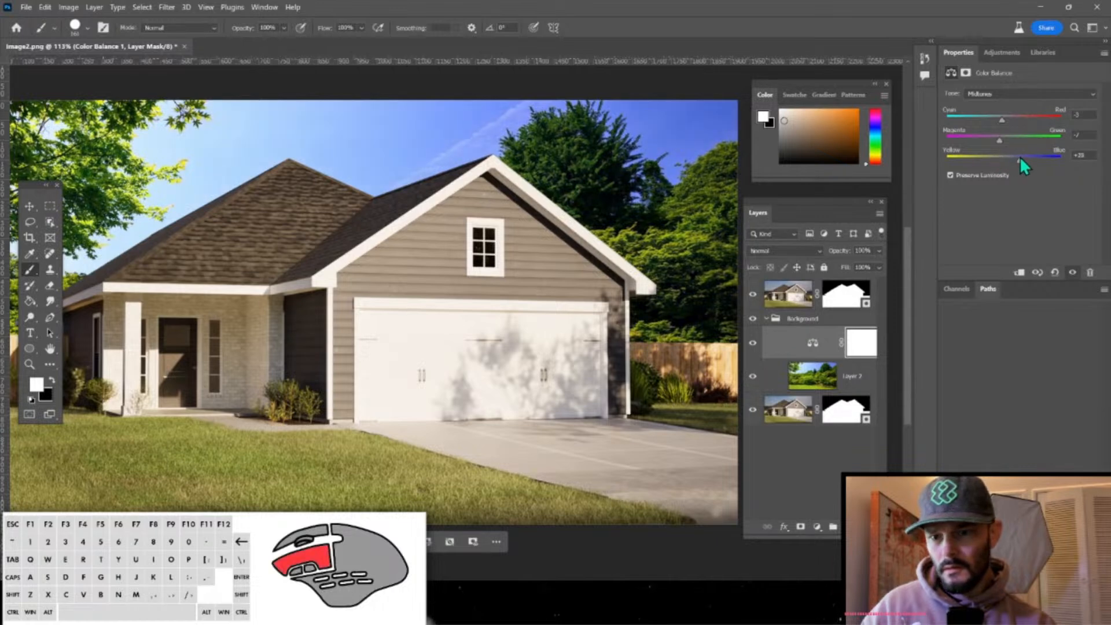
{"action": "left_click_drag", "start_coordinate": [1014, 157], "coordinate": [1012, 157]}
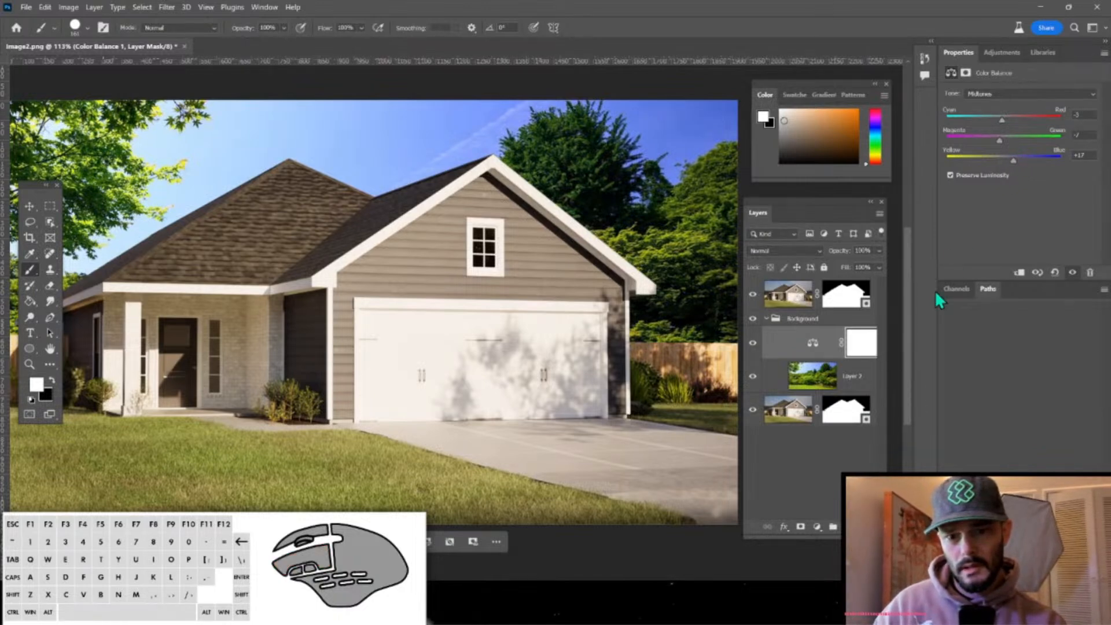
Add a Hue/Saturation adjustment at the top of the Background group, with Saturation lowered to about -13 and Lightness raised to +4.
{"action": "left_click", "coordinate": [819, 531]}
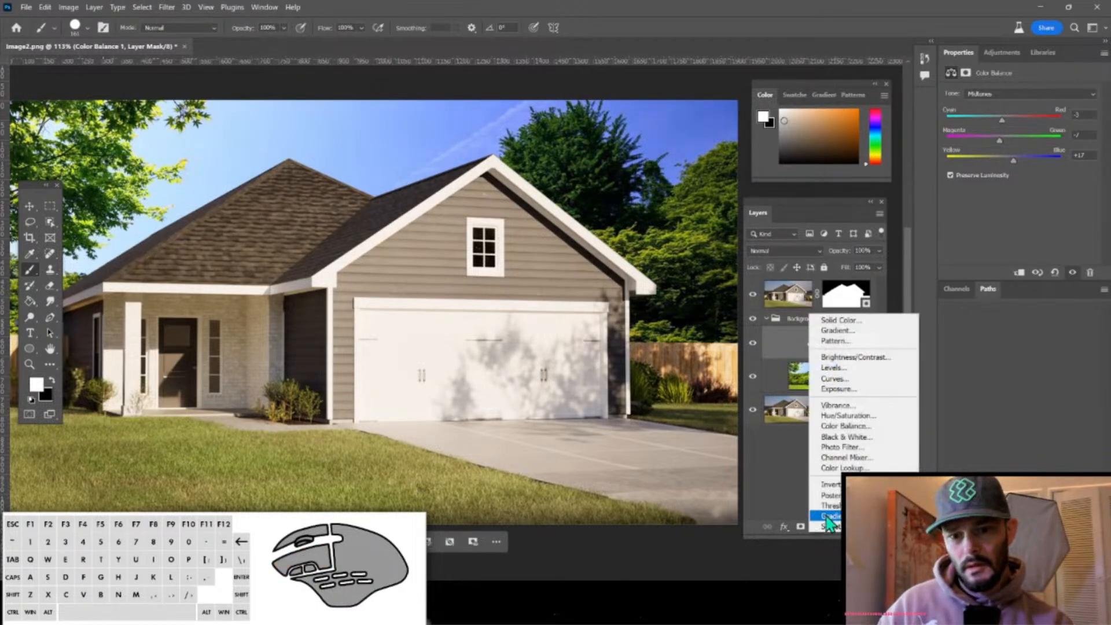
{"action": "left_click", "coordinate": [850, 416]}
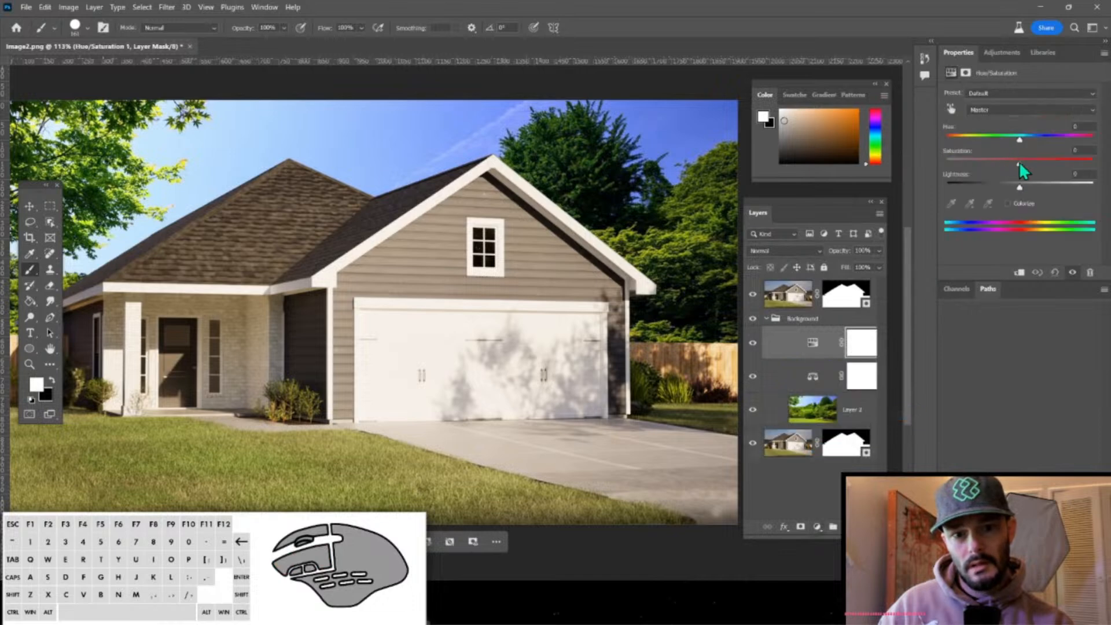
{"action": "left_click_drag", "start_coordinate": [1019, 164], "coordinate": [1015, 164]}
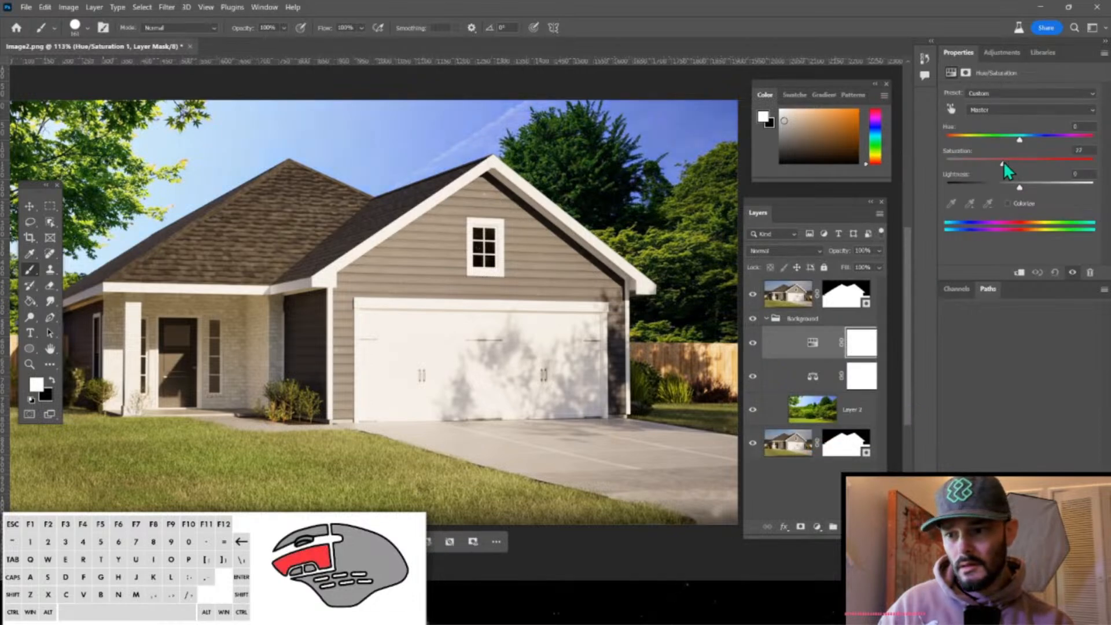
{"action": "left_click_drag", "start_coordinate": [1007, 162], "coordinate": [1023, 187]}
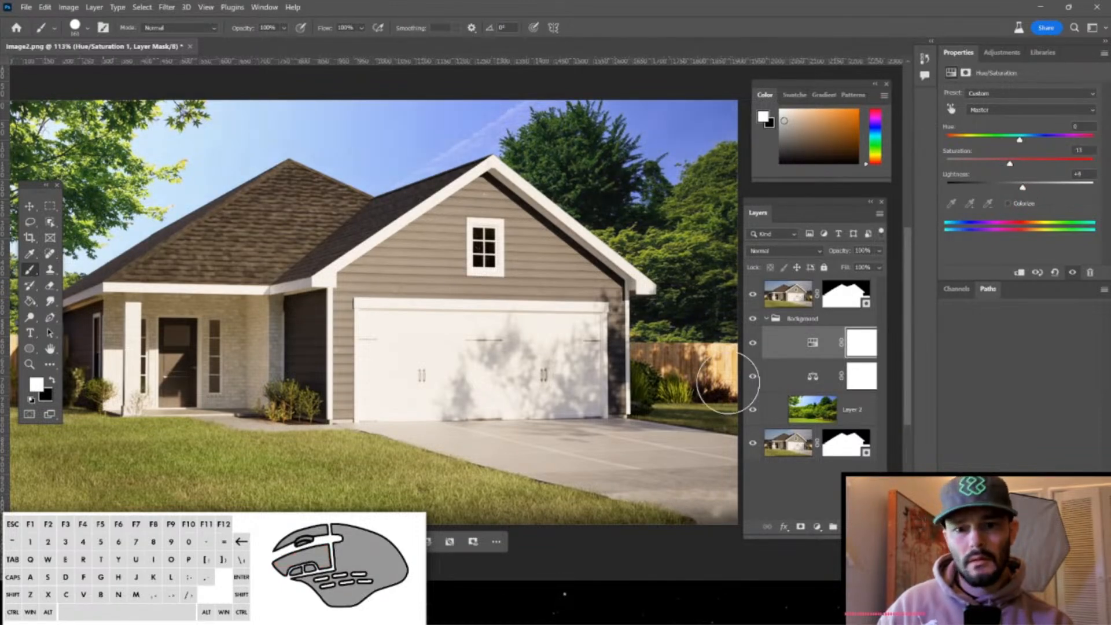
Add a light grey-to-transparent Gradient Fill layer directly above the tree image, with Linear style, an angle of 89.19° and 100% scale.
{"action": "left_click", "coordinate": [826, 415]}
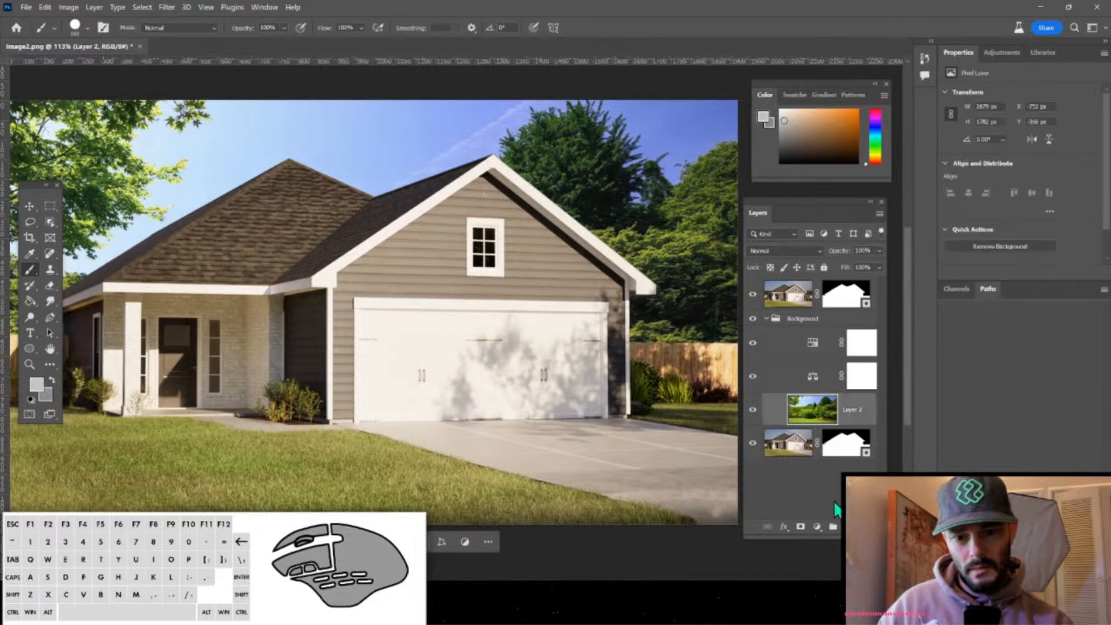
{"action": "left_click", "coordinate": [849, 526]}
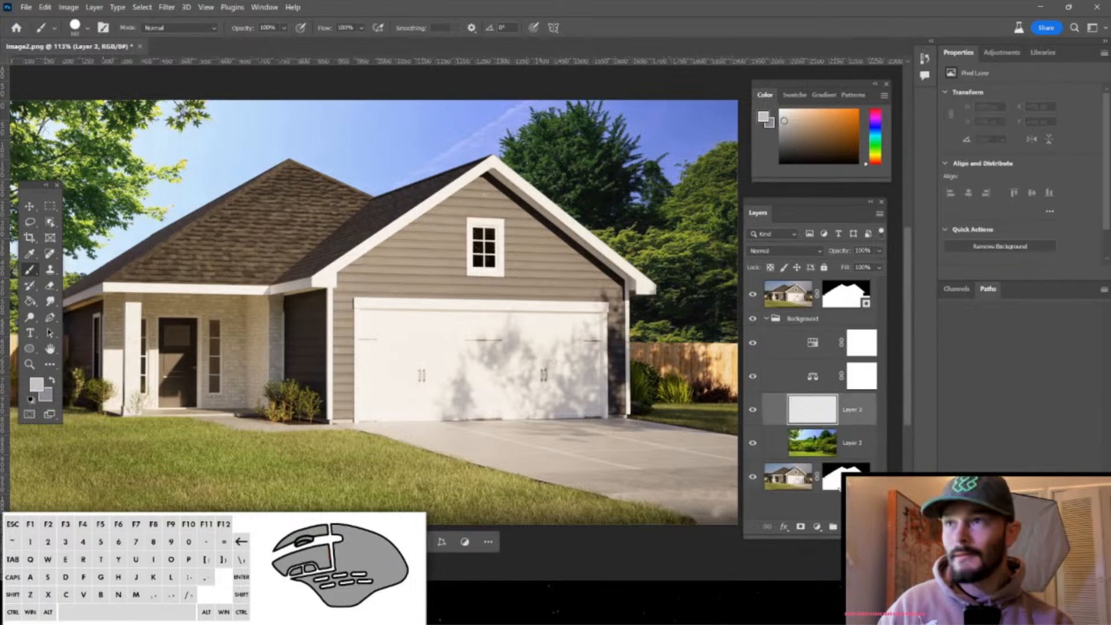
{"action": "key", "text": "ctrl+z"}
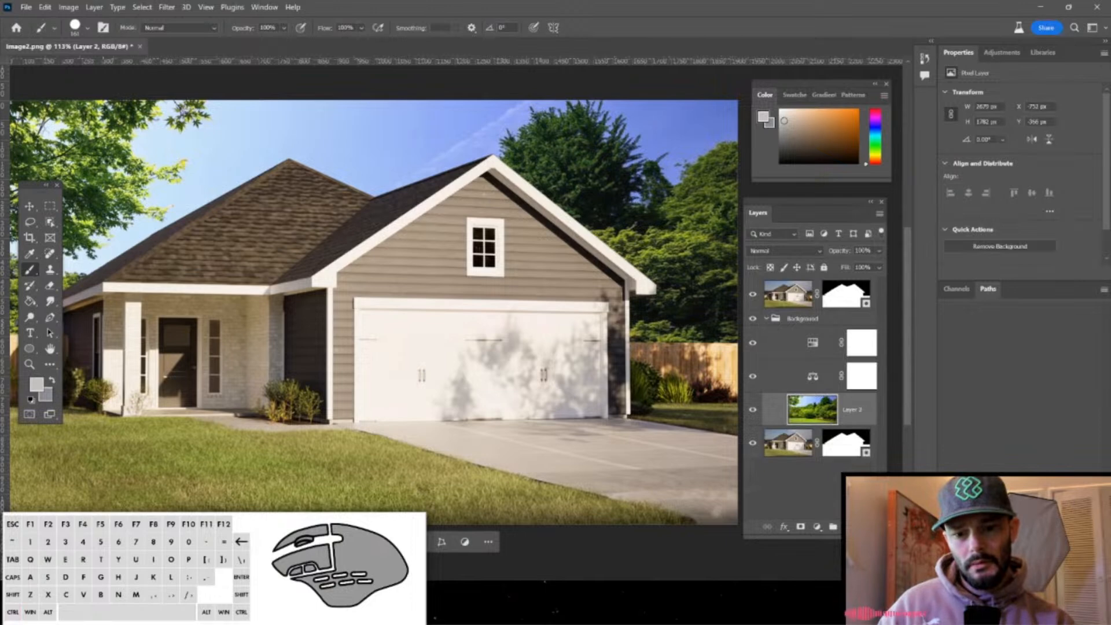
{"action": "left_click", "coordinate": [818, 529]}
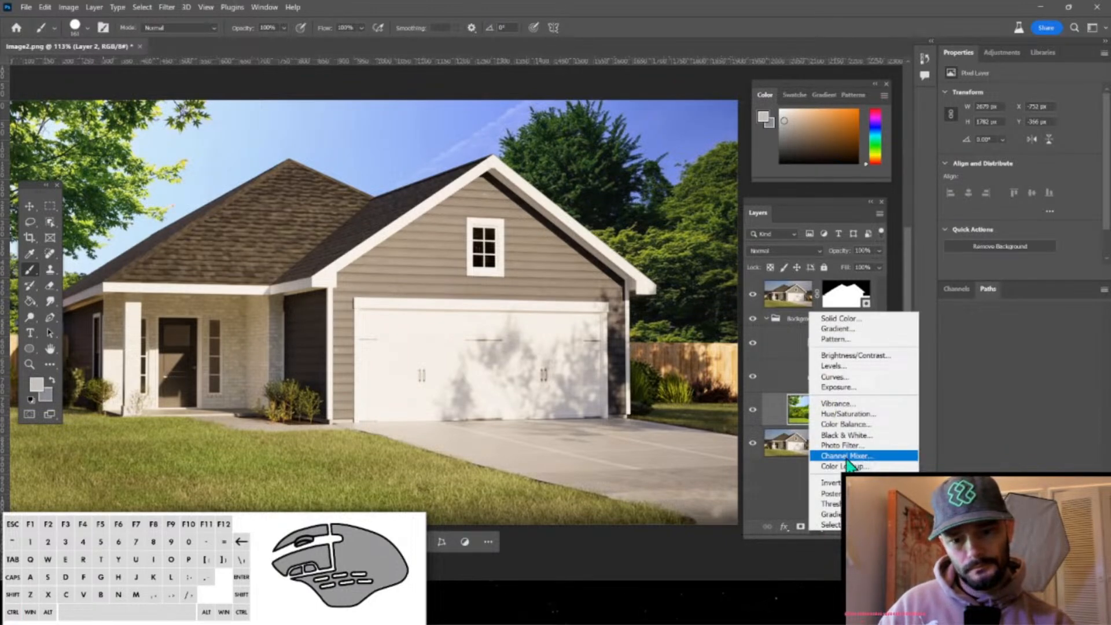
{"action": "left_click", "coordinate": [838, 329]}
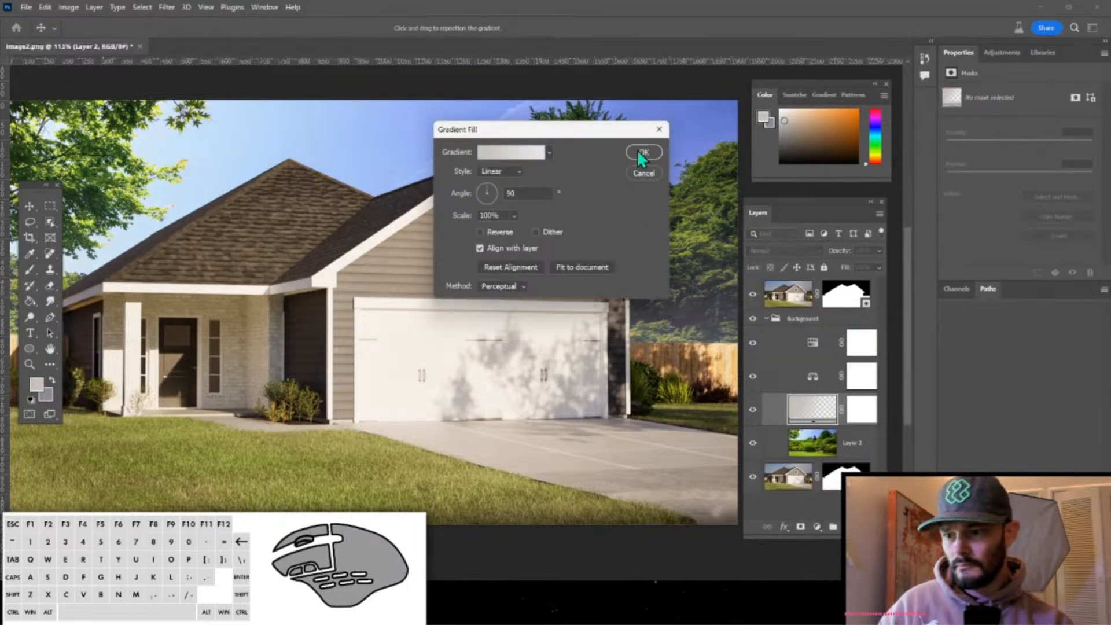
{"action": "left_click", "coordinate": [496, 193]}
{"action": "left_click", "coordinate": [483, 192]}
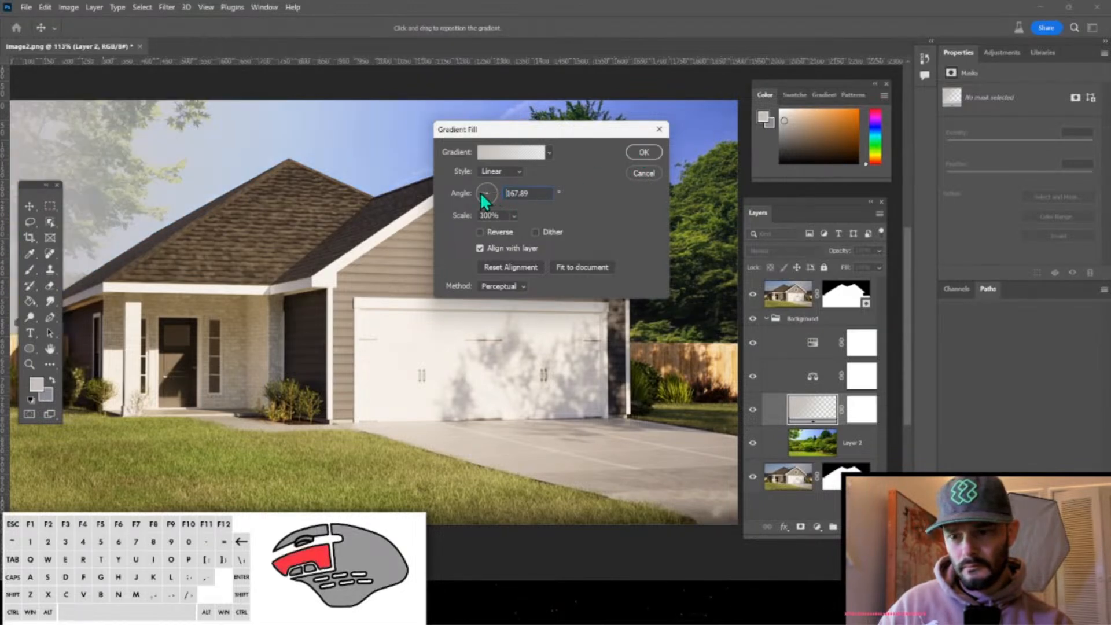
{"action": "left_click", "coordinate": [487, 184]}
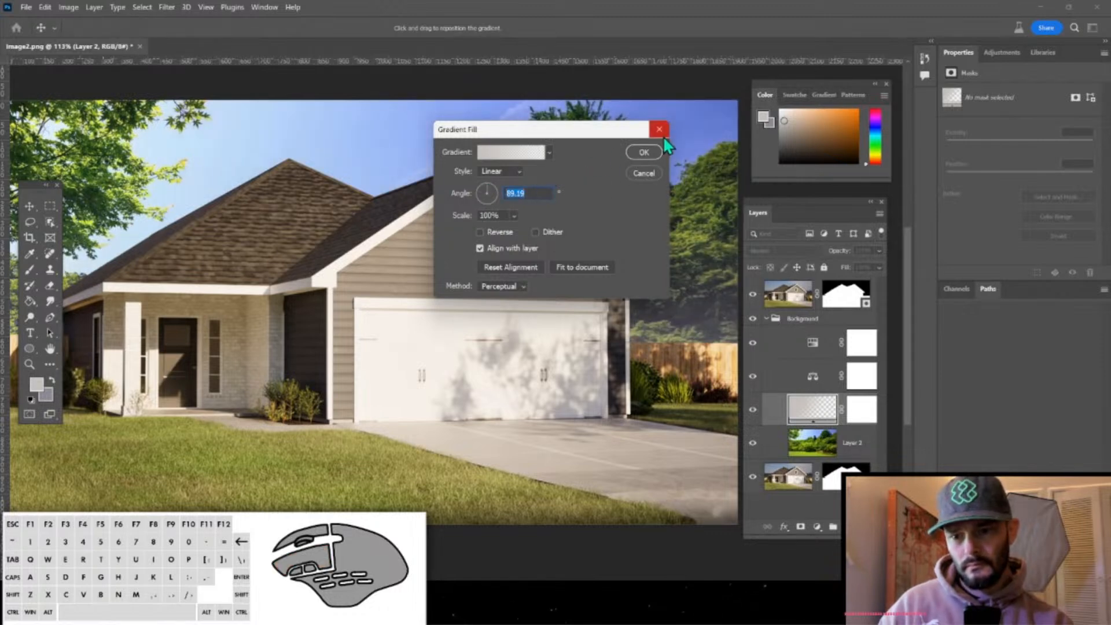
{"action": "left_click", "coordinate": [643, 156]}
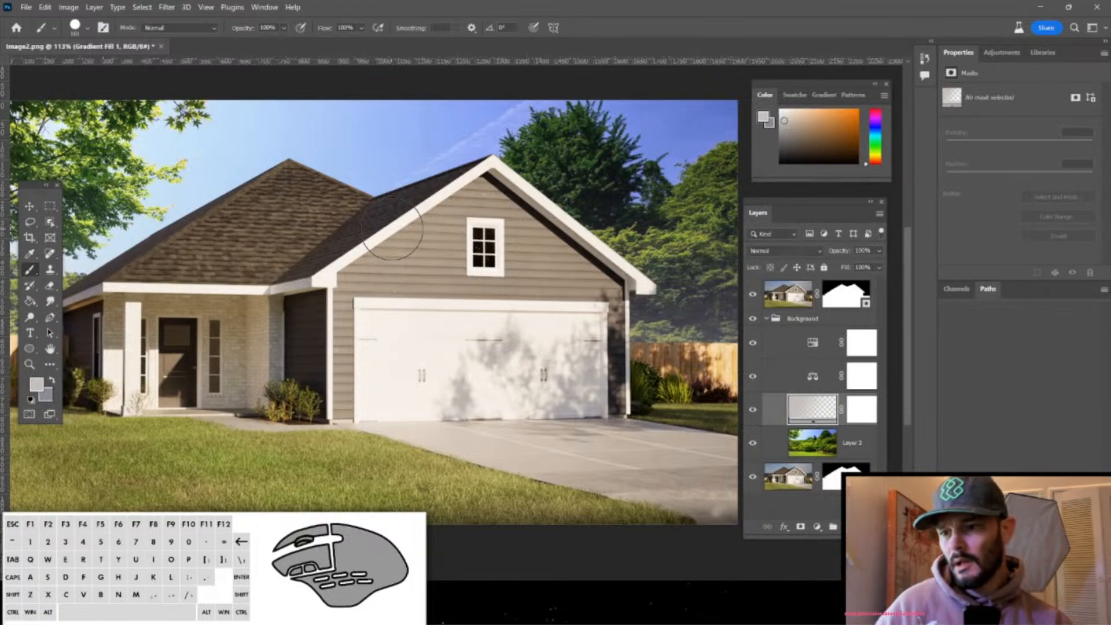
Check the hazy background against the whole image, and collapse the Background group.
{"action": "scroll", "coordinate": [433, 230], "scroll_direction": "down", "scroll_amount": 3, "text": "alt"}
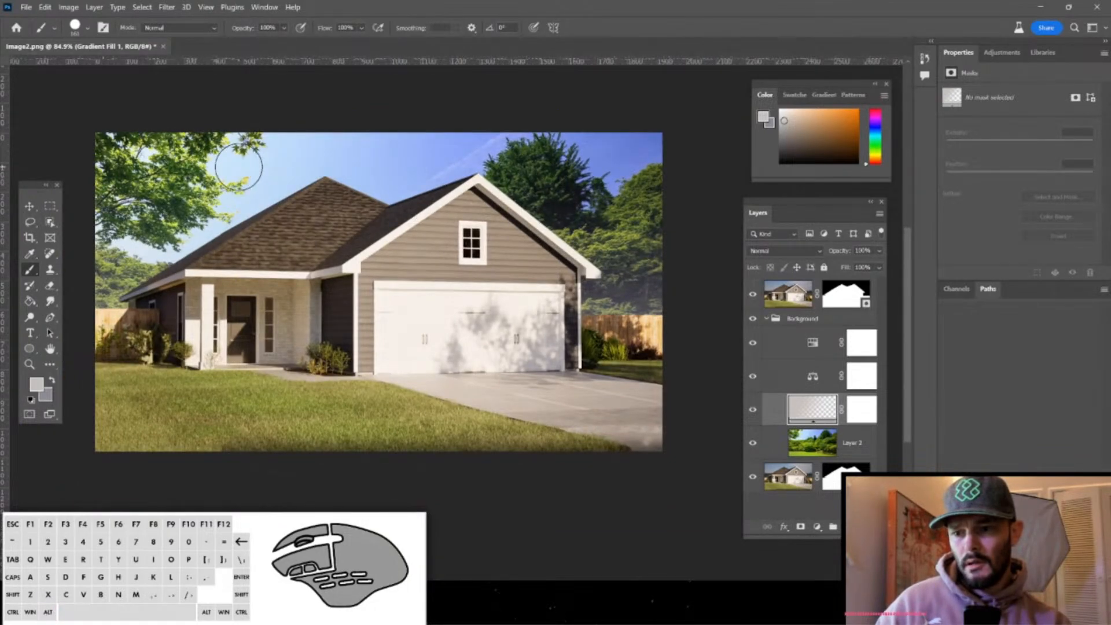
{"action": "scroll", "coordinate": [217, 272], "scroll_direction": "up", "scroll_amount": 1, "text": "alt"}
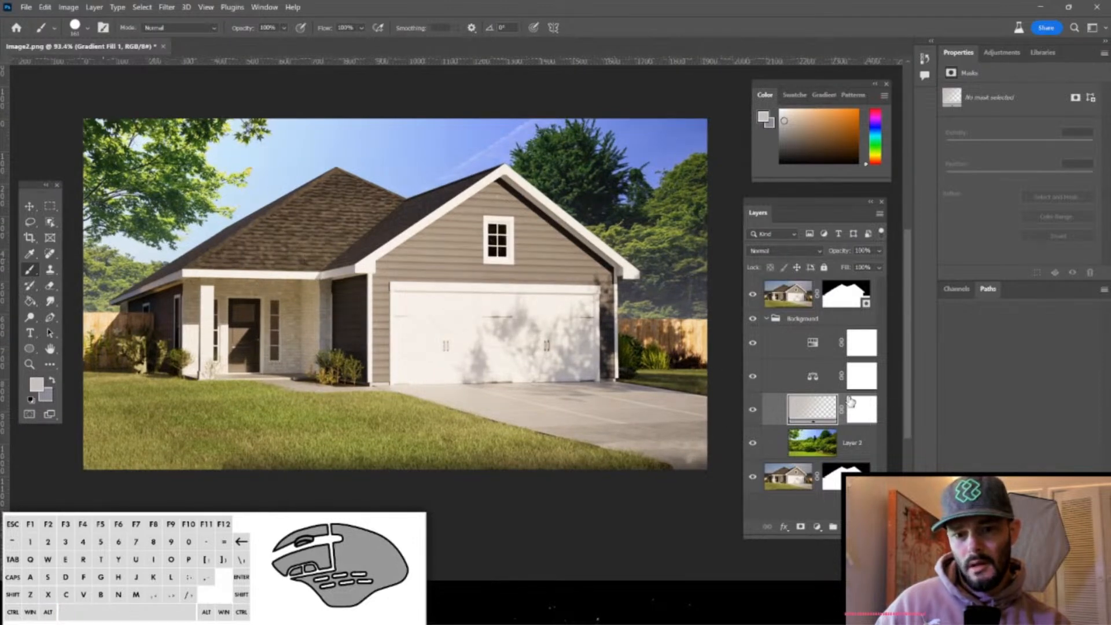
{"action": "left_click", "coordinate": [768, 318]}
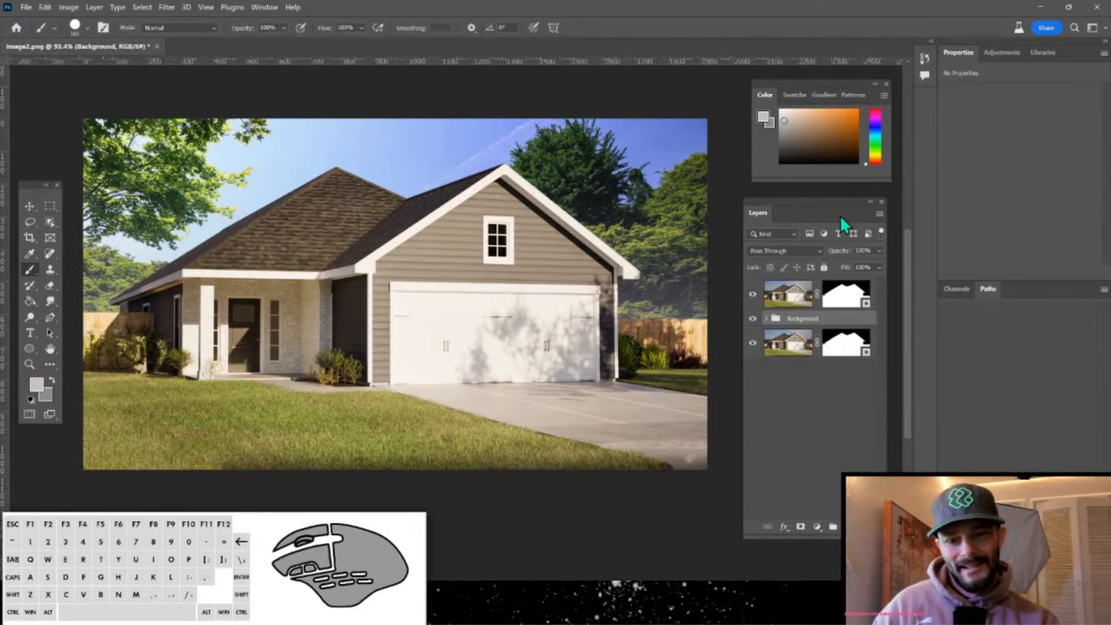
Expand the Background group and lower the saturation of its Hue/Saturation adjustment layer to about -38.
{"action": "left_click", "coordinate": [793, 299]}
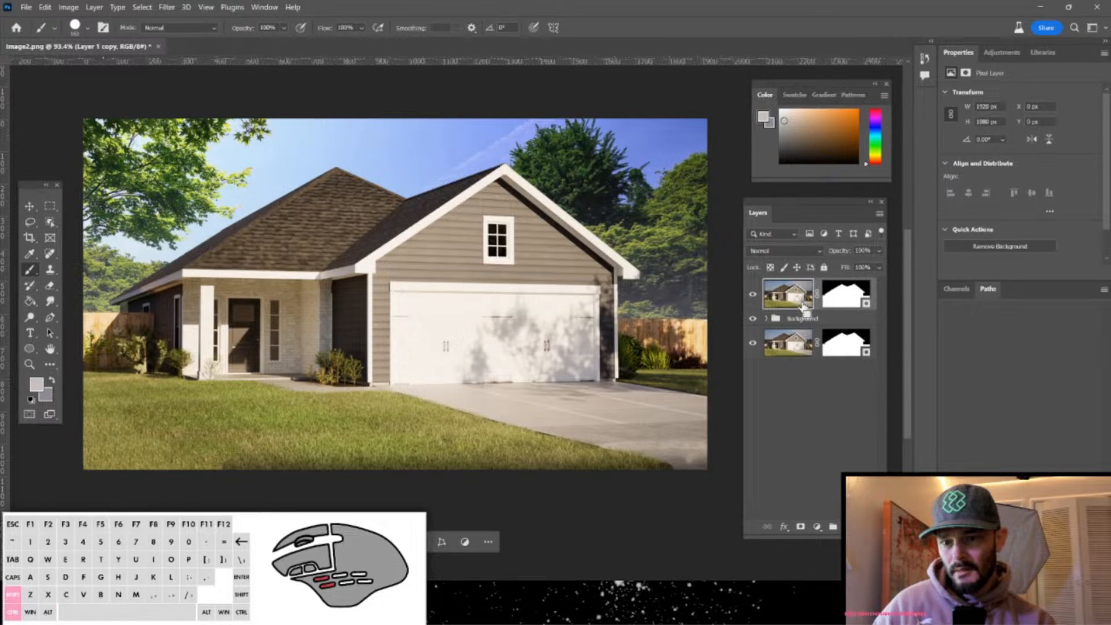
{"action": "left_click", "coordinate": [766, 322]}
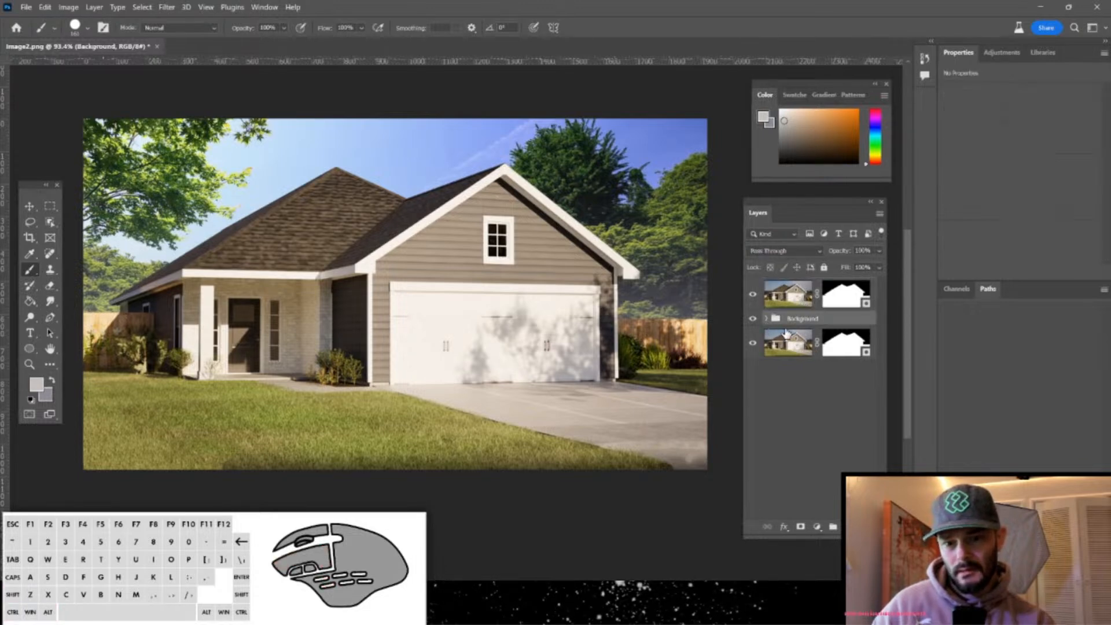
{"action": "left_click", "coordinate": [766, 319]}
{"action": "left_click", "coordinate": [800, 341]}
{"action": "left_click_drag", "start_coordinate": [1009, 163], "coordinate": [992, 165]}
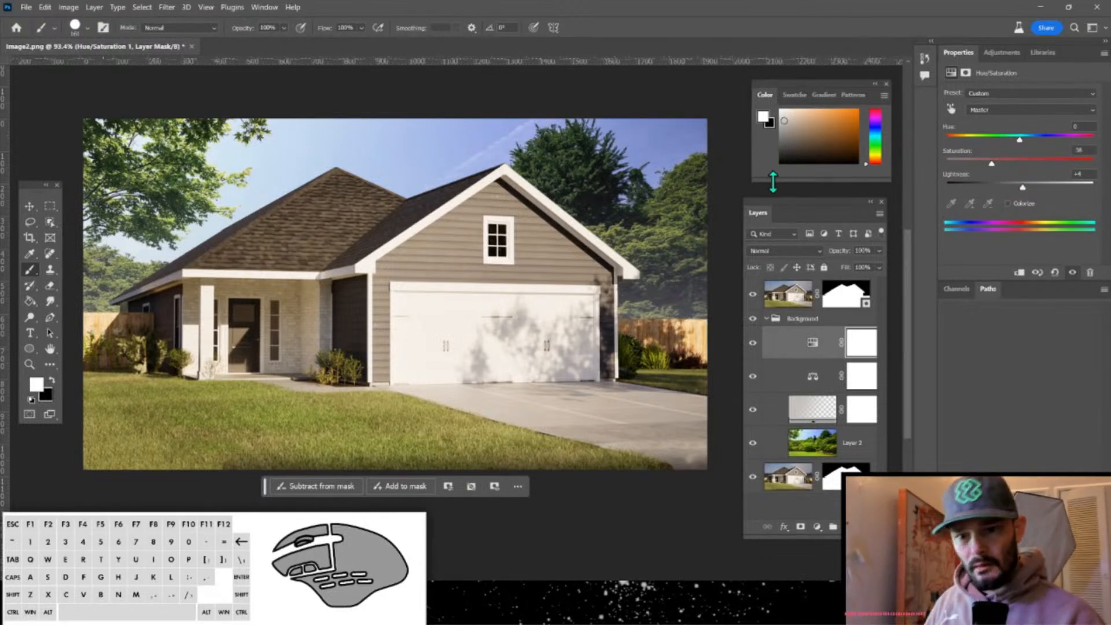
Stamp all visible layers into a new layer above the top house layer and open it in the Camera Raw filter.
{"action": "left_click", "coordinate": [797, 297]}
{"action": "key", "text": "ctrl+shift+alt+e"}
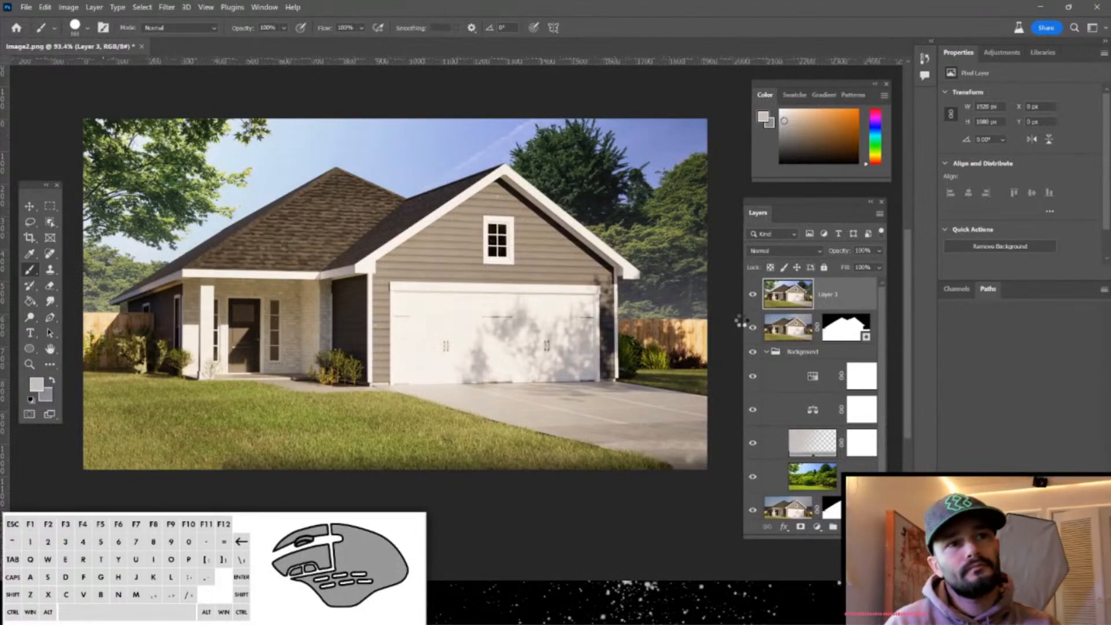
{"action": "key", "text": "ctrl+shift+a"}
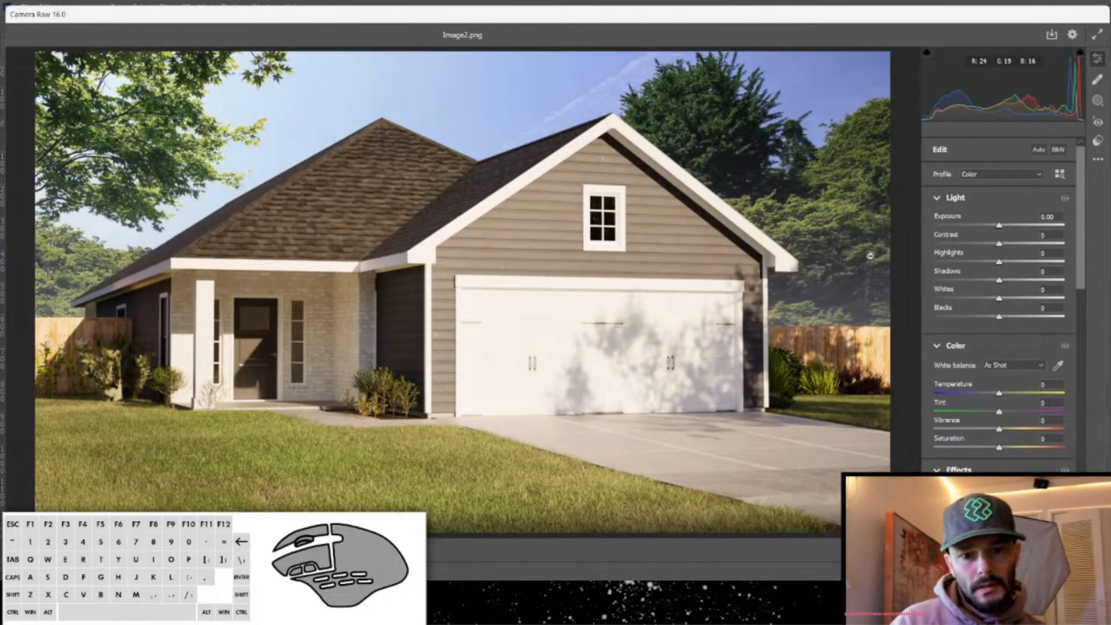
Lower the exposure slightly and set Texture to +18, Clarity to +6 and Dehaze to +3, with the vignette reset to 0.
{"action": "mouse_move", "coordinate": [999, 225]}
{"action": "left_mouse_down"}
{"action": "mouse_move", "coordinate": [1010, 226]}
{"action": "mouse_move", "coordinate": [996, 226]}
{"action": "left_mouse_up"}
{"action": "scroll", "coordinate": [986, 392], "scroll_direction": "down", "scroll_amount": 5}
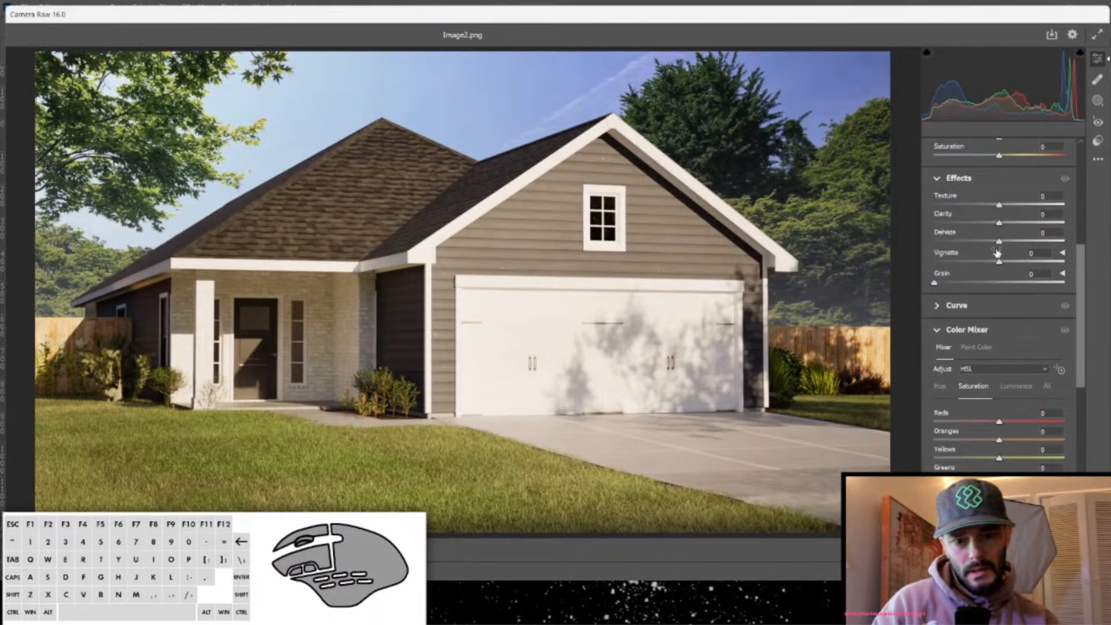
{"action": "mouse_move", "coordinate": [1000, 244]}
{"action": "left_mouse_down"}
{"action": "mouse_move", "coordinate": [980, 244]}
{"action": "mouse_move", "coordinate": [1033, 246]}
{"action": "mouse_move", "coordinate": [990, 246]}
{"action": "mouse_move", "coordinate": [1003, 245]}
{"action": "left_mouse_up"}
{"action": "left_click_drag", "start_coordinate": [999, 206], "coordinate": [1005, 228]}
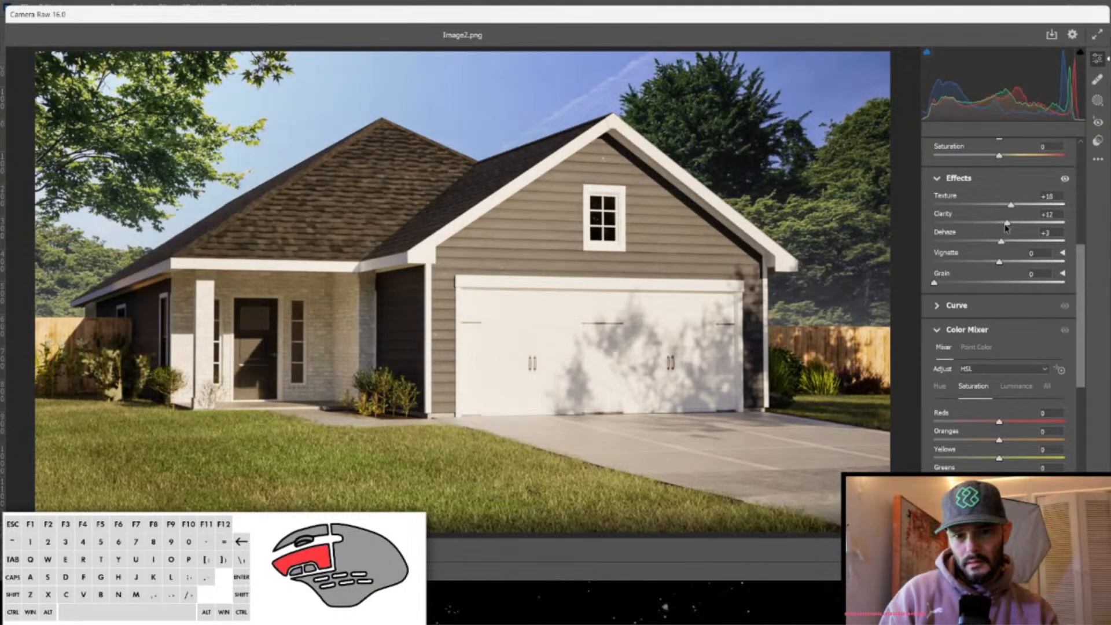
{"action": "mouse_move", "coordinate": [999, 263]}
{"action": "left_mouse_down"}
{"action": "mouse_move", "coordinate": [1021, 266]}
{"action": "mouse_move", "coordinate": [980, 266]}
{"action": "mouse_move", "coordinate": [1002, 266]}
{"action": "left_mouse_up"}
{"action": "double_click", "coordinate": [1006, 261]}
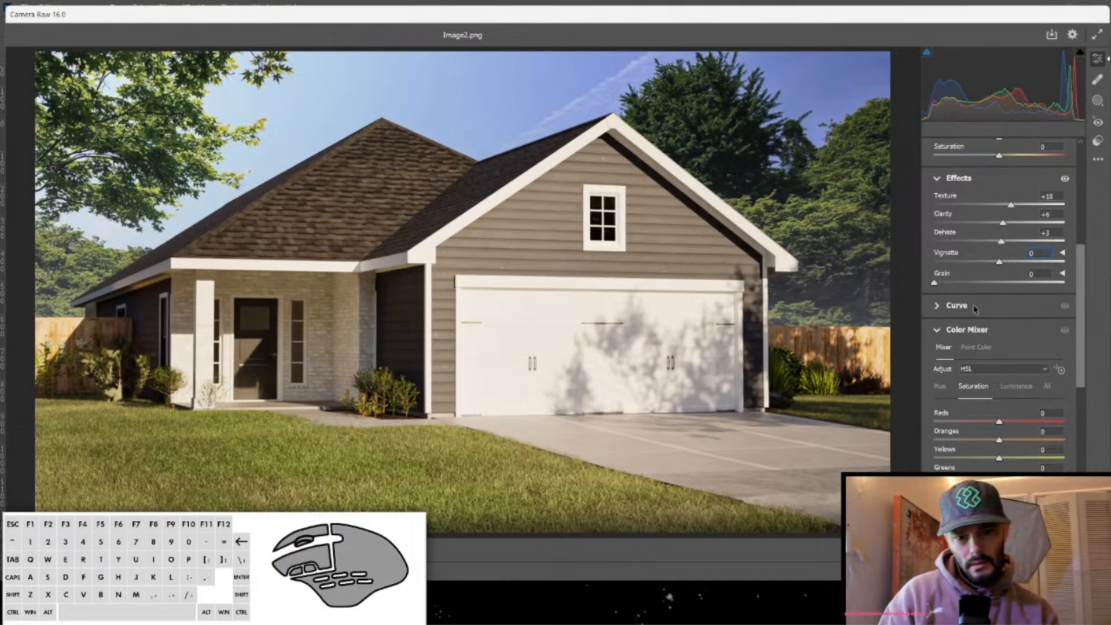
Desaturate the lawn with the Color Mixer's targeted adjustment tool, bringing Yellows to -18 and Greens to -5.
{"action": "scroll", "coordinate": [986, 347], "scroll_direction": "down", "scroll_amount": 5}
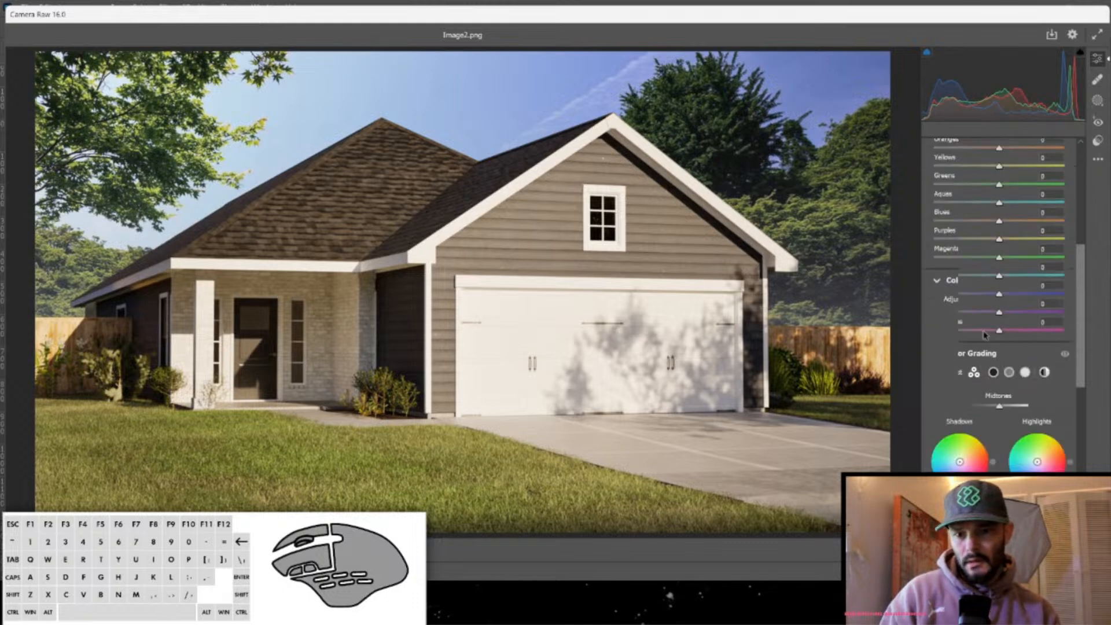
{"action": "scroll", "coordinate": [983, 335], "scroll_direction": "up", "scroll_amount": 5}
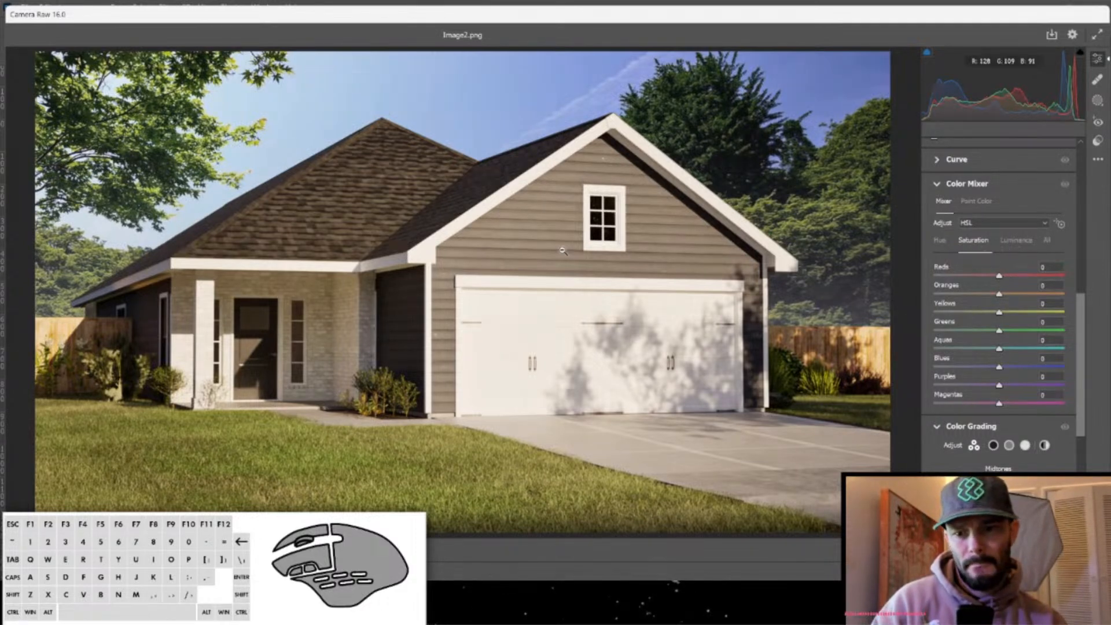
{"action": "left_click", "coordinate": [1059, 223]}
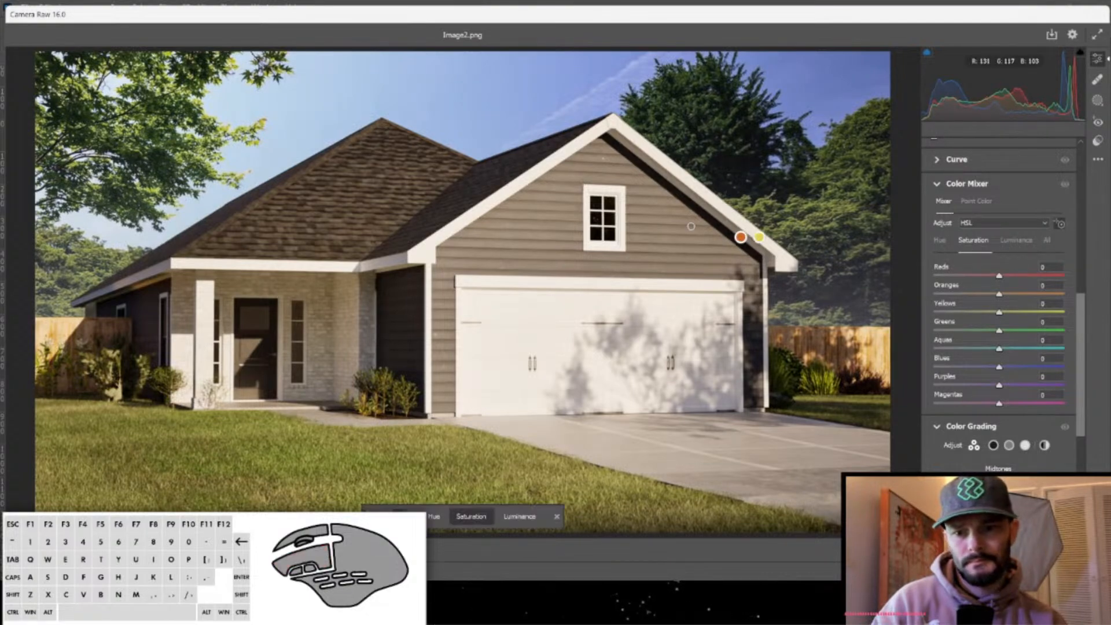
{"action": "mouse_move", "coordinate": [553, 231]}
{"action": "left_mouse_down"}
{"action": "mouse_move", "coordinate": [596, 231]}
{"action": "mouse_move", "coordinate": [448, 231]}
{"action": "mouse_move", "coordinate": [582, 230]}
{"action": "mouse_move", "coordinate": [513, 231]}
{"action": "mouse_move", "coordinate": [536, 231]}
{"action": "left_mouse_up"}
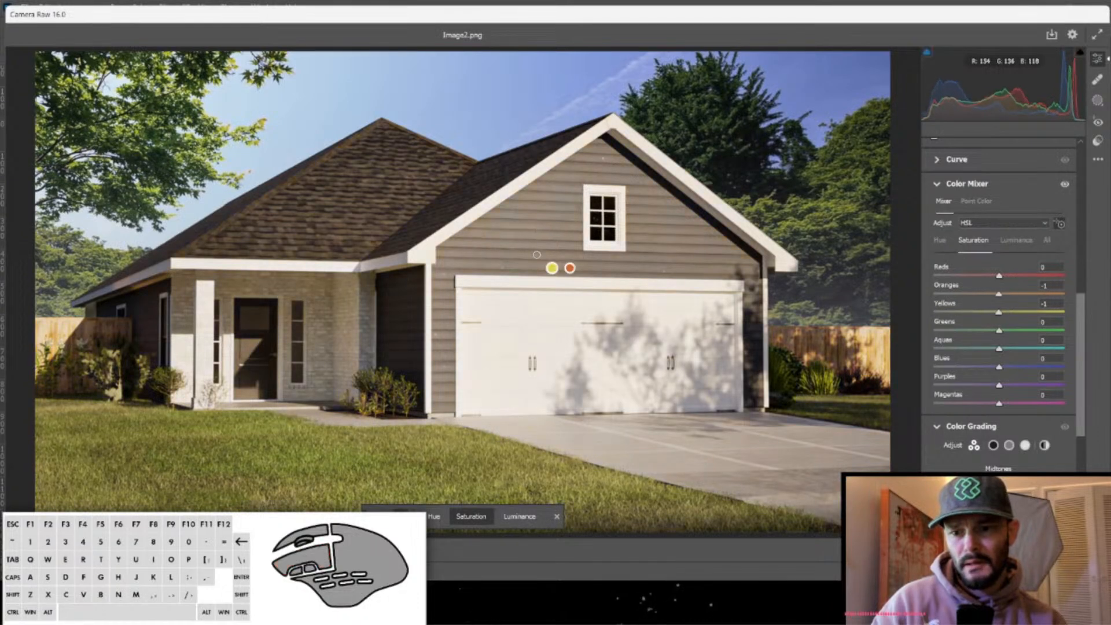
{"action": "key", "text": "ctrl+z"}
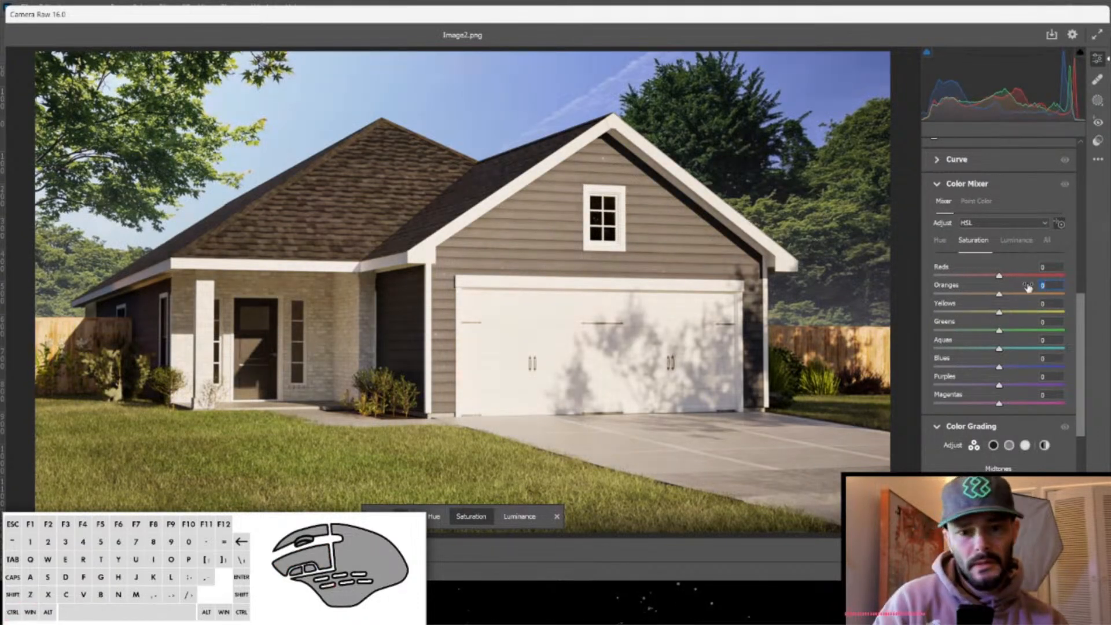
{"action": "scroll", "coordinate": [1007, 335], "scroll_direction": "down", "scroll_amount": 2}
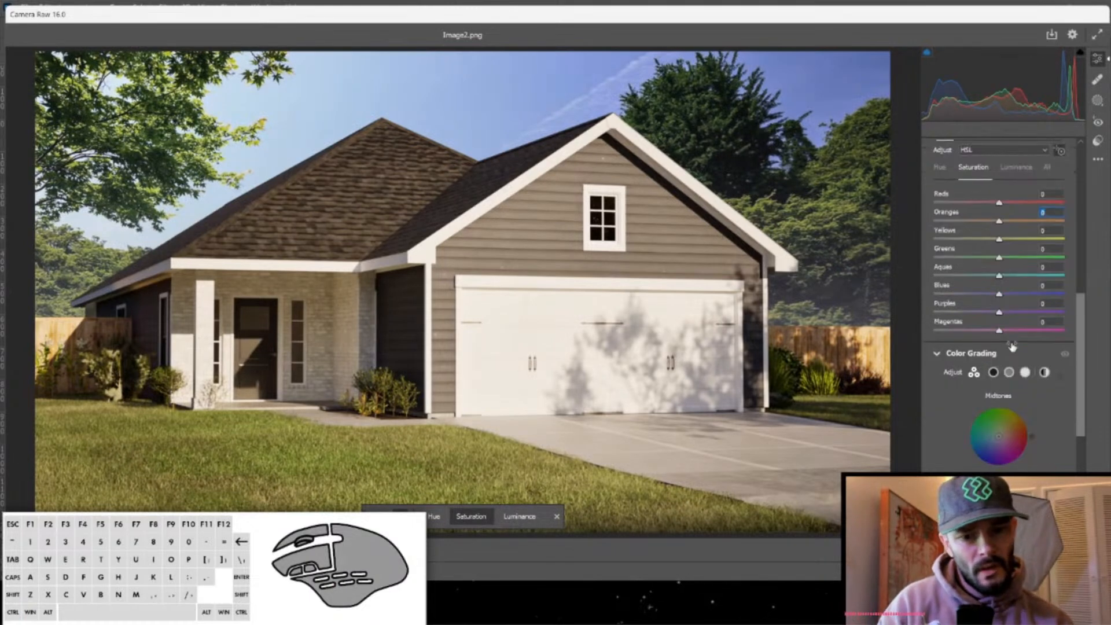
{"action": "left_click_drag", "start_coordinate": [449, 455], "coordinate": [376, 456]}
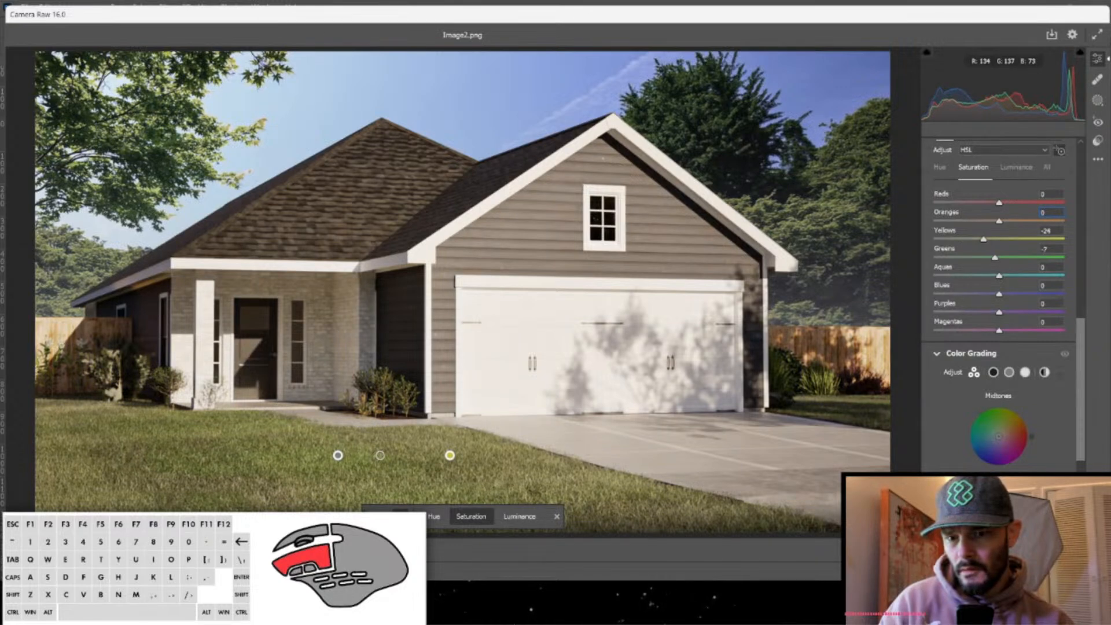
{"action": "left_click_drag", "start_coordinate": [380, 455], "coordinate": [384, 455]}
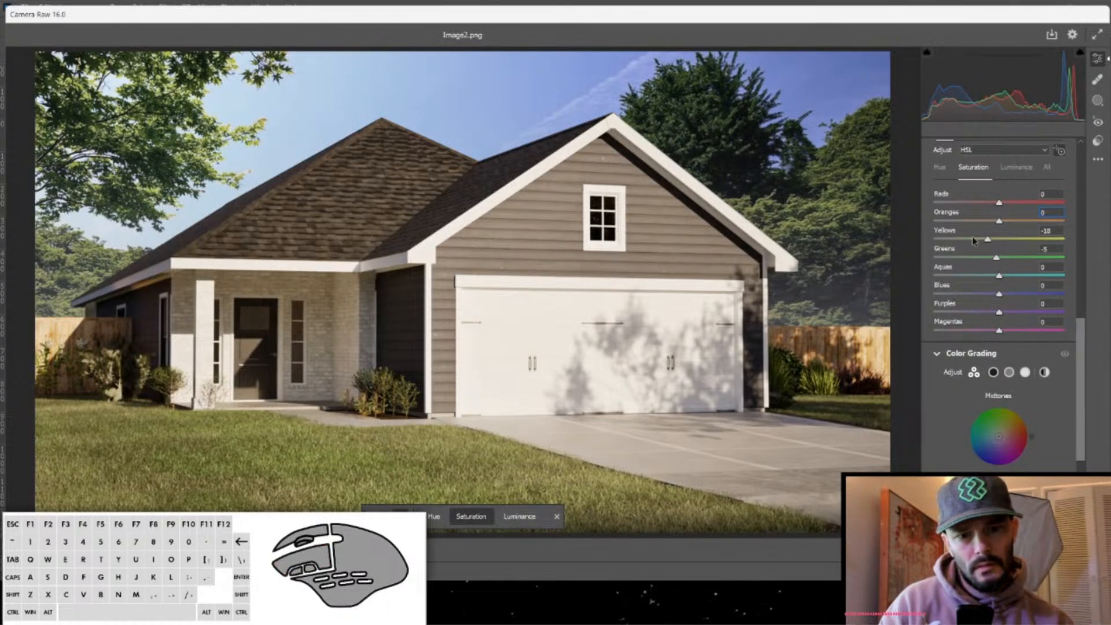
Shift the fence's hue with the Color Mixer's targeted adjustment, setting Oranges to +2 and Yellows to +1.
{"action": "left_click", "coordinate": [940, 167]}
{"action": "mouse_move", "coordinate": [675, 252]}
{"action": "left_mouse_down"}
{"action": "mouse_move", "coordinate": [673, 238]}
{"action": "mouse_move", "coordinate": [682, 238]}
{"action": "mouse_move", "coordinate": [634, 238]}
{"action": "mouse_move", "coordinate": [676, 237]}
{"action": "mouse_move", "coordinate": [638, 238]}
{"action": "mouse_move", "coordinate": [673, 238]}
{"action": "mouse_move", "coordinate": [659, 238]}
{"action": "left_mouse_up"}
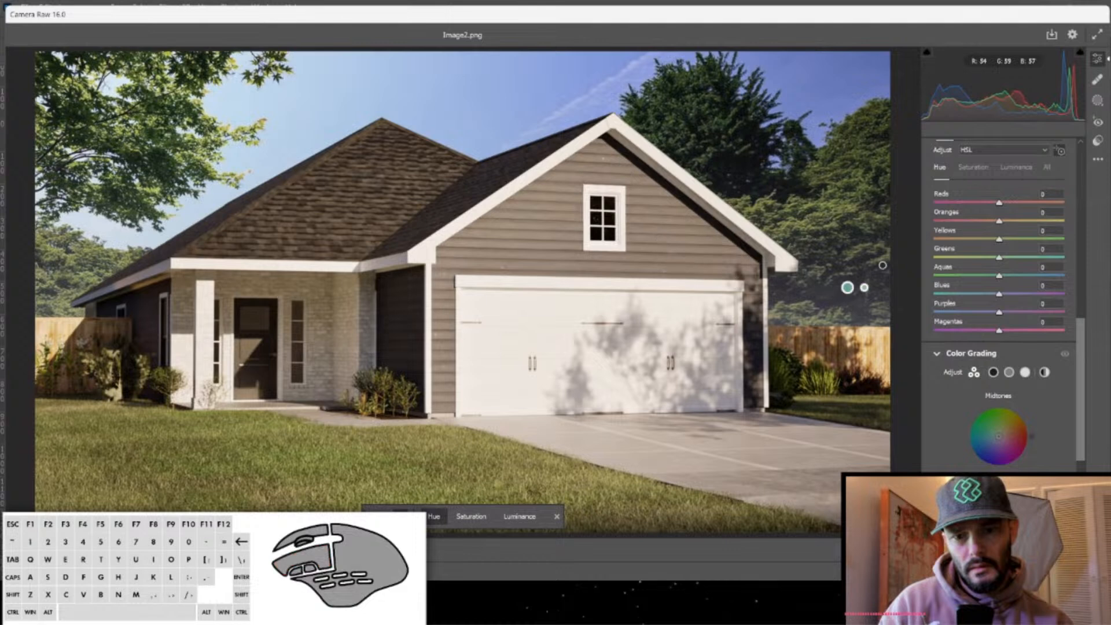
{"action": "left_click_drag", "start_coordinate": [835, 346], "coordinate": [780, 346]}
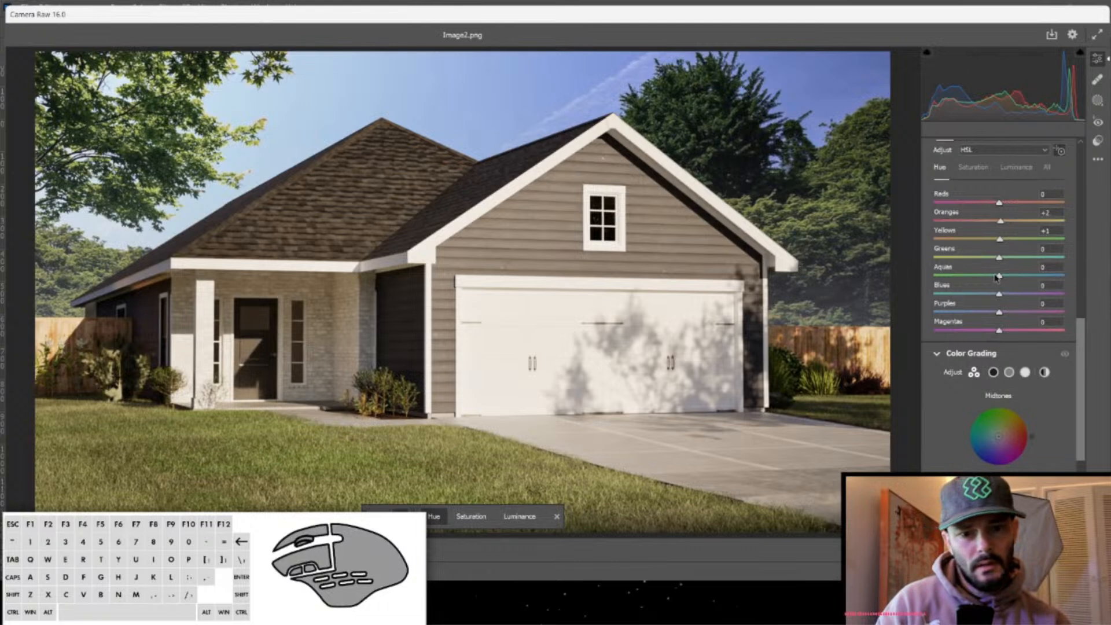
Color grade the shadows to blue at hue 234, saturation 22, and the highlights to about hue 252, saturation 13.
{"action": "scroll", "coordinate": [995, 277], "scroll_direction": "down", "scroll_amount": 5}
{"action": "left_click", "coordinate": [957, 268]}
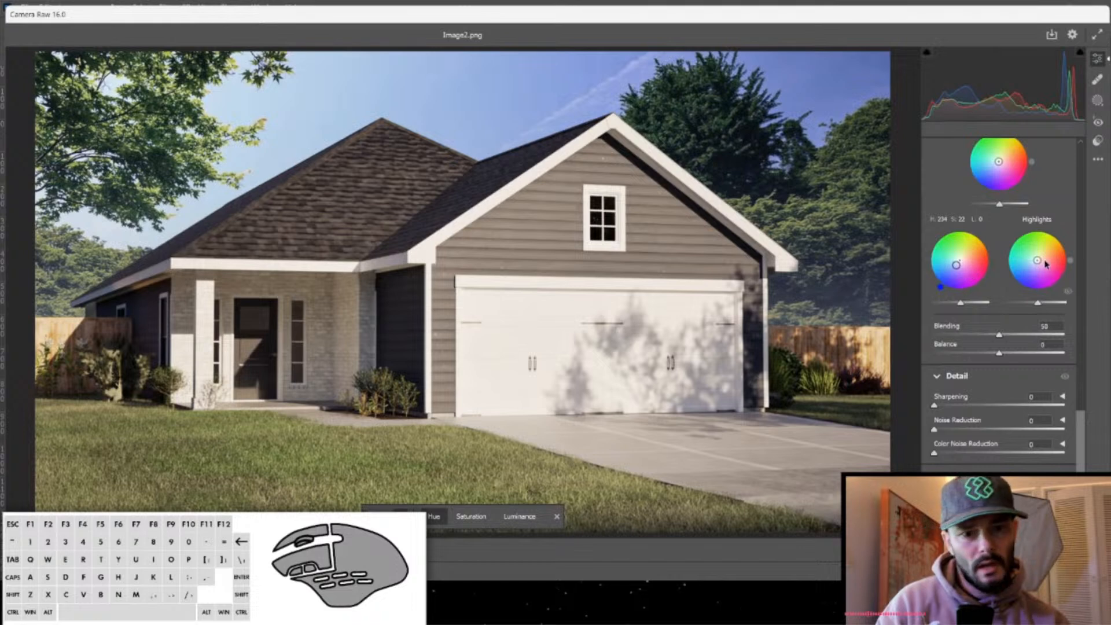
{"action": "left_click_drag", "start_coordinate": [1039, 262], "coordinate": [1037, 261]}
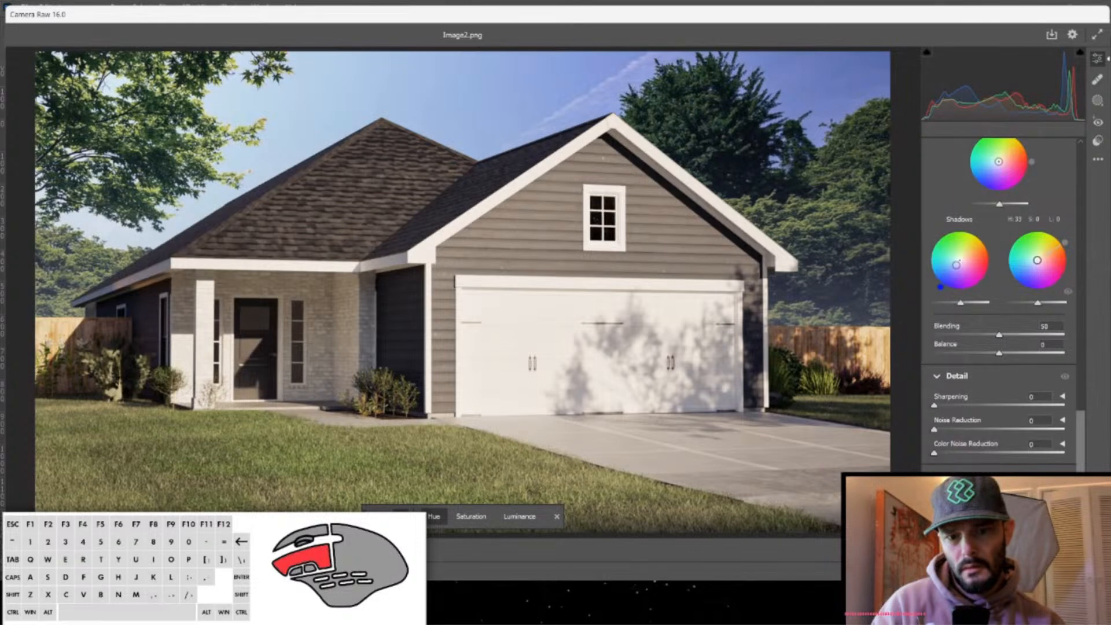
{"action": "left_click_drag", "start_coordinate": [1036, 260], "coordinate": [1036, 263]}
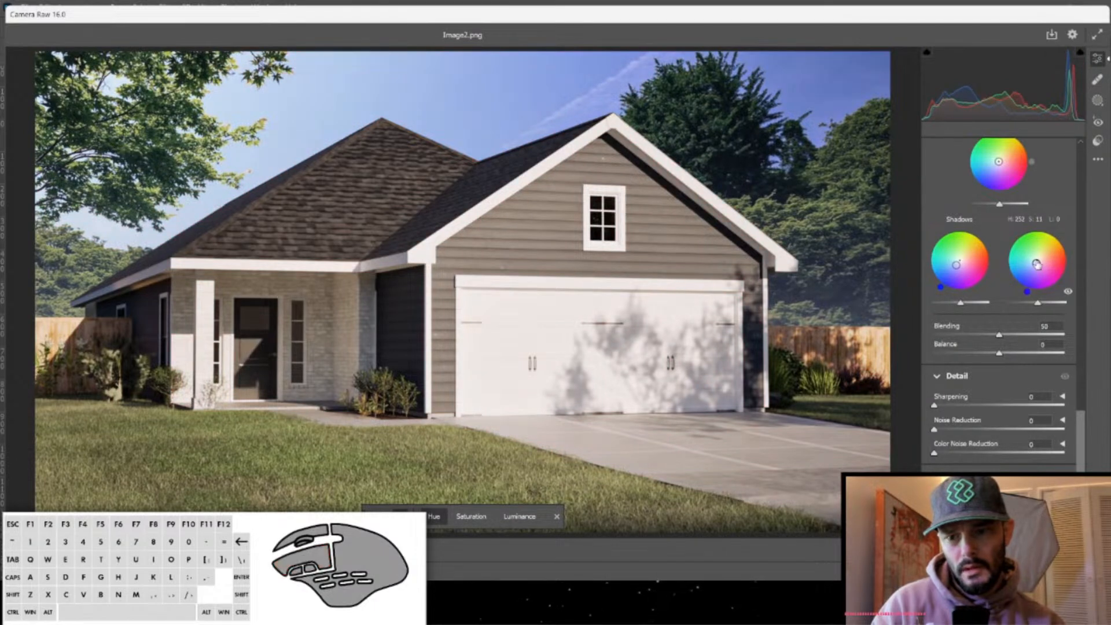
Set the detail sharpening to 30 and the color noise reduction to 20.
{"action": "left_click_drag", "start_coordinate": [960, 405], "coordinate": [965, 405]}
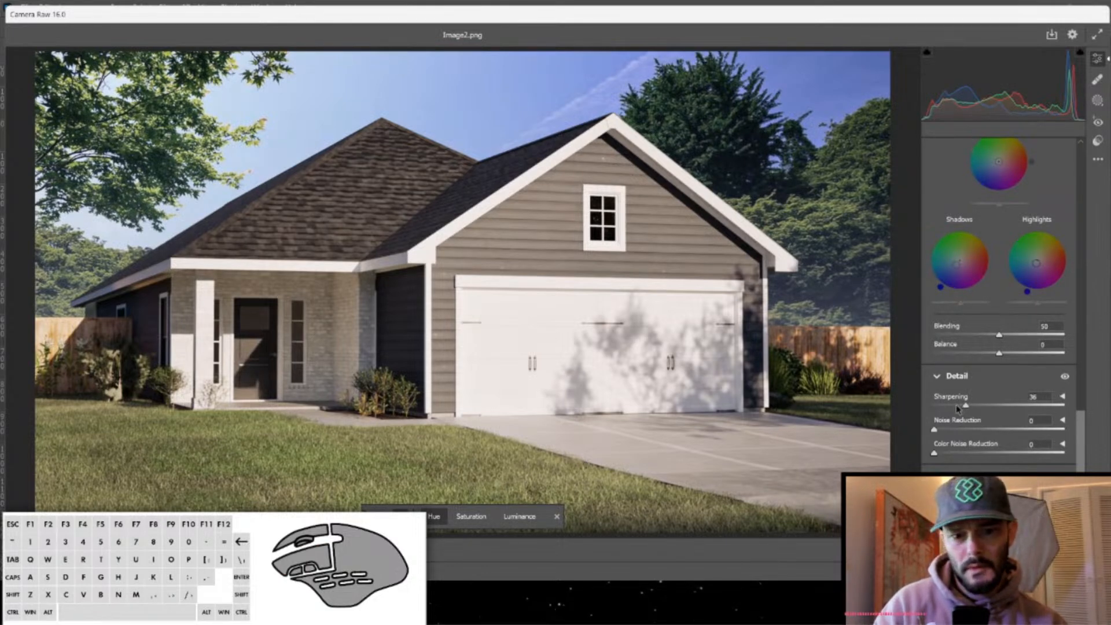
{"action": "left_click_drag", "start_coordinate": [959, 406], "coordinate": [960, 407]}
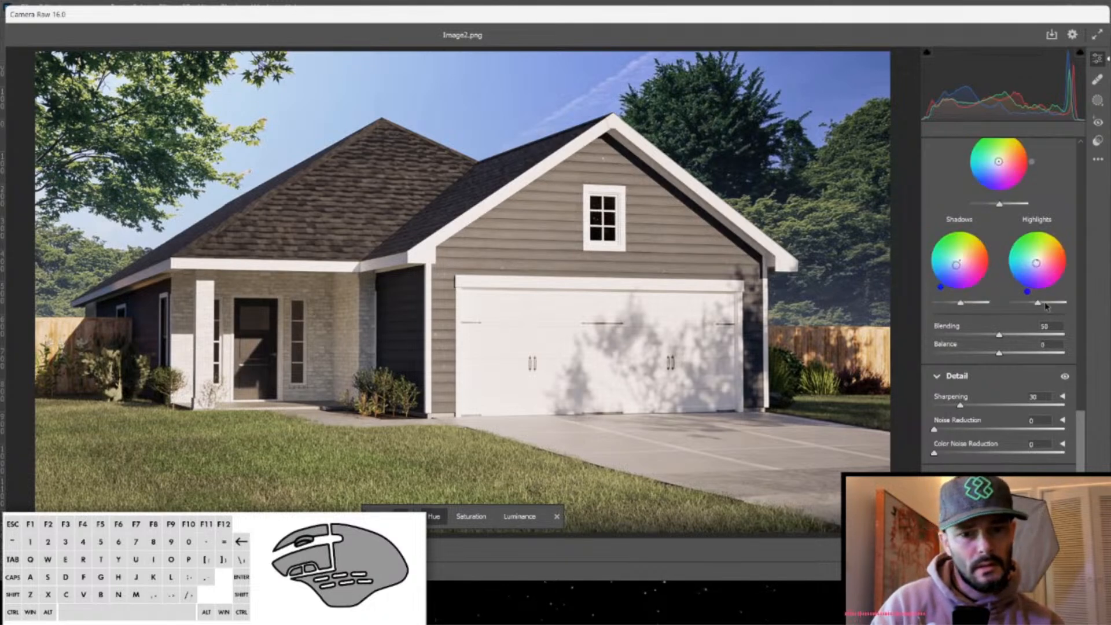
{"action": "left_click", "coordinate": [968, 457]}
{"action": "left_click_drag", "start_coordinate": [968, 457], "coordinate": [960, 456]}
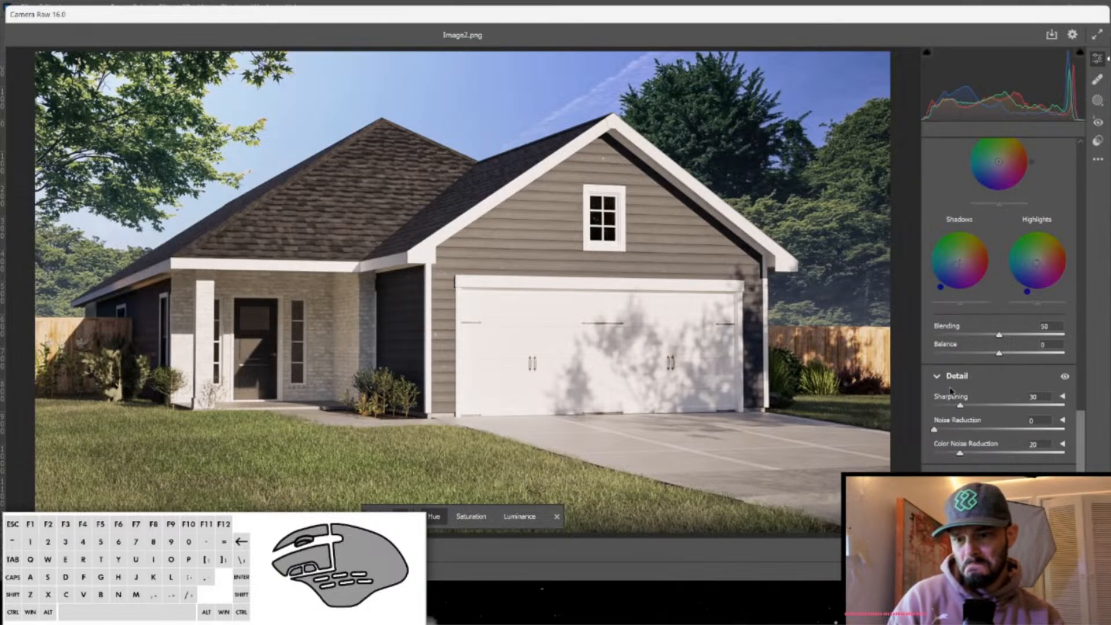
{"action": "scroll", "coordinate": [1010, 408], "scroll_direction": "up", "scroll_amount": 3}
{"action": "scroll", "coordinate": [995, 440], "scroll_direction": "down", "scroll_amount": 3}
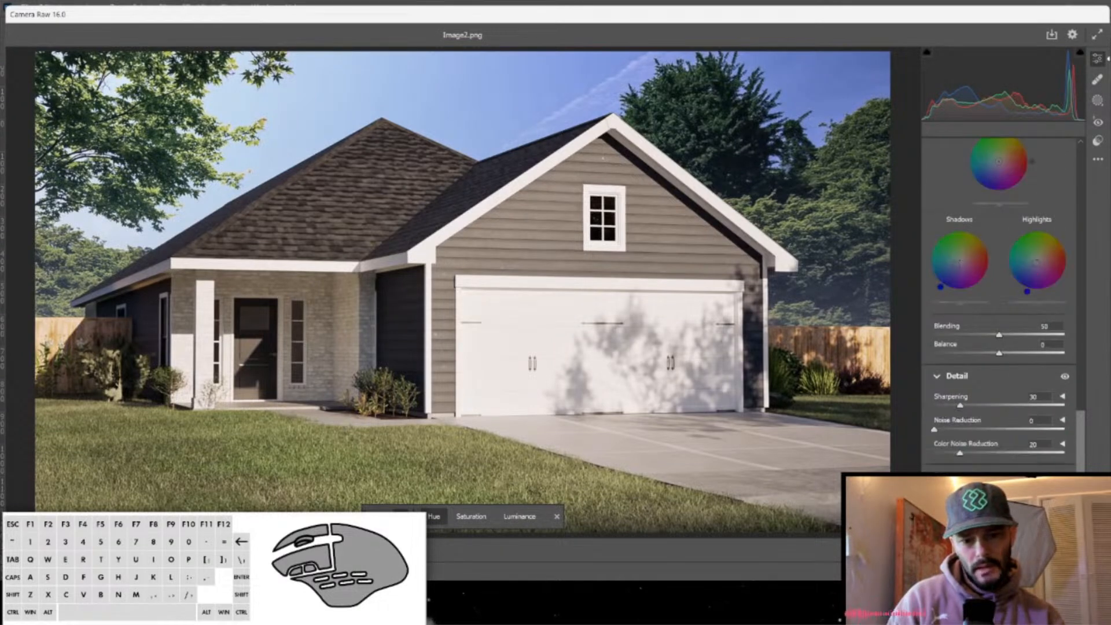
Apply Lens Blur to the image and choose the second bokeh shape.
{"action": "scroll", "coordinate": [993, 430], "scroll_direction": "down", "scroll_amount": 3}
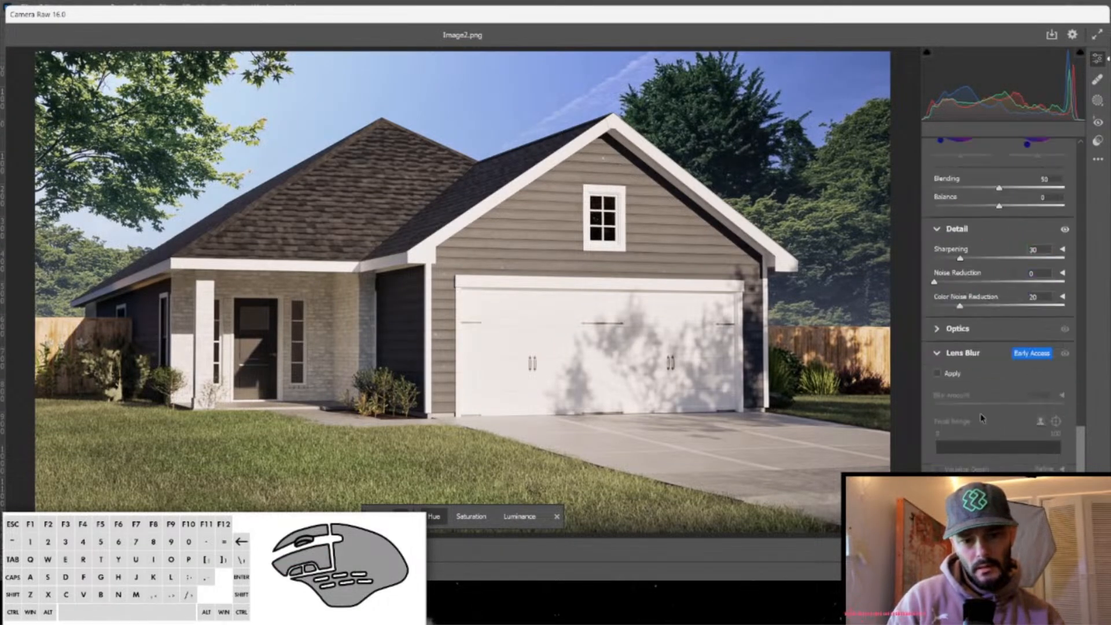
{"action": "left_click", "coordinate": [937, 374]}
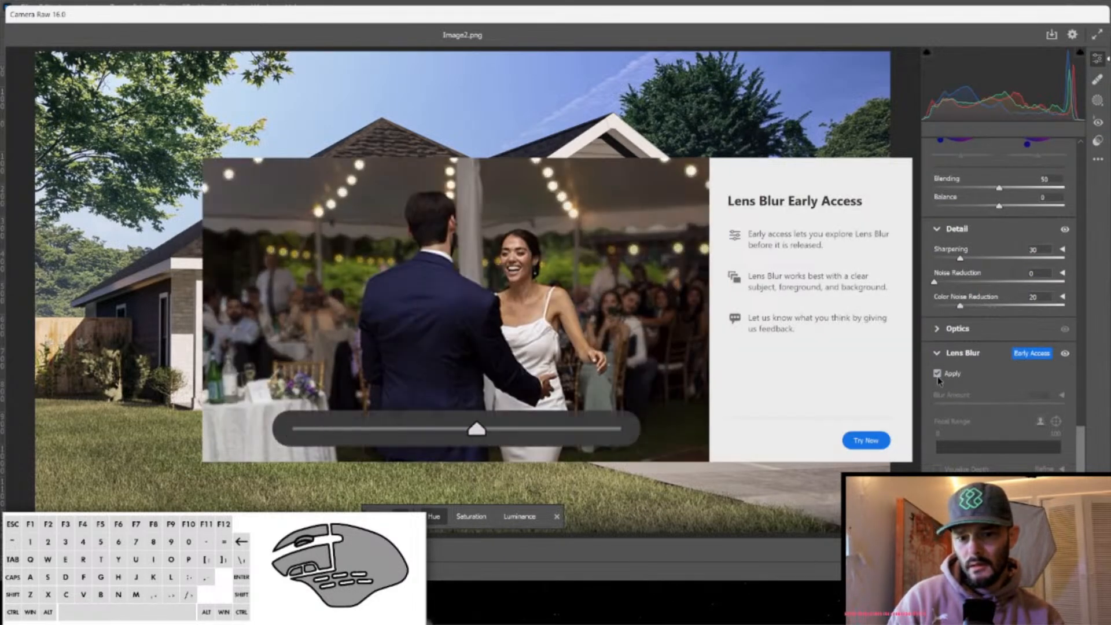
{"action": "left_click", "coordinate": [863, 445]}
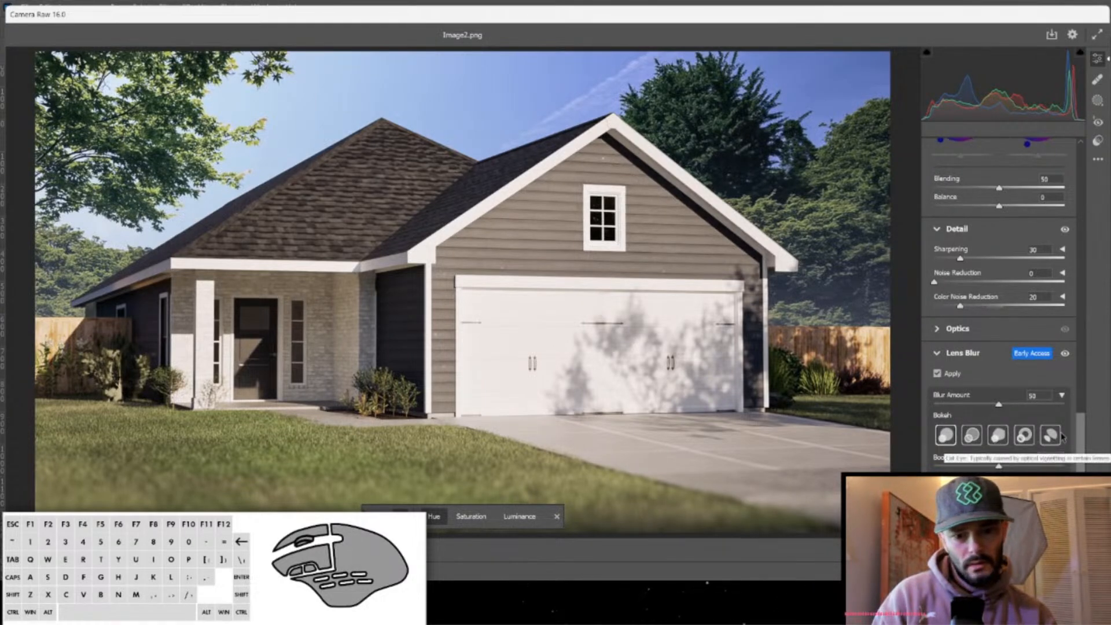
{"action": "left_click", "coordinate": [971, 435]}
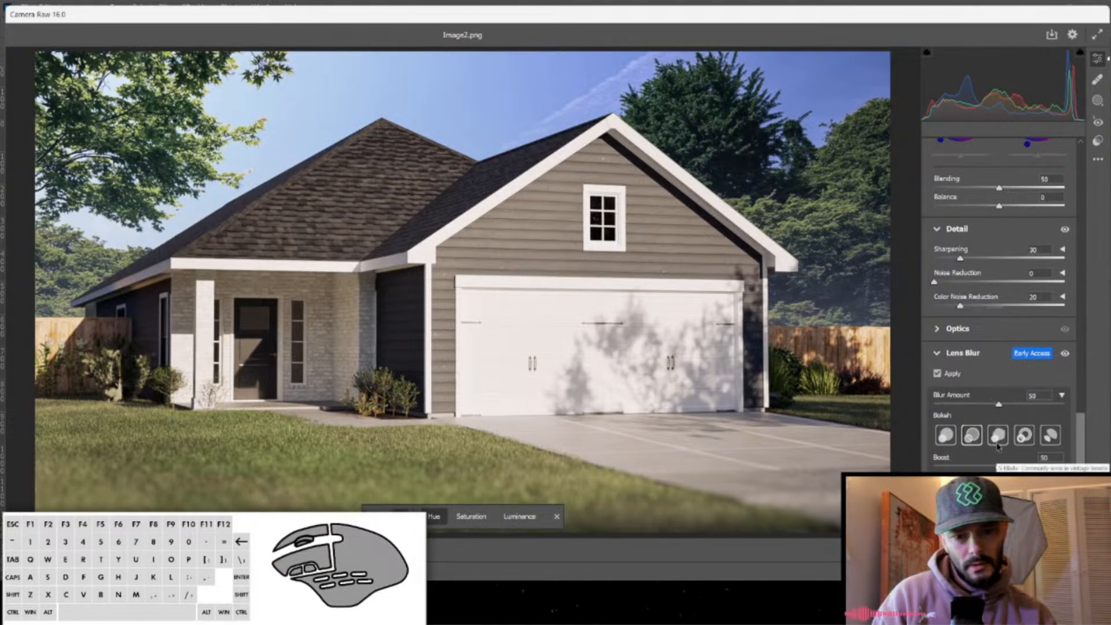
Widen the Lens Blur focal range toward the foreground lawn, to about 30–97, and reveal the depth refinement options.
{"action": "scroll", "coordinate": [999, 428], "scroll_direction": "down", "scroll_amount": 2}
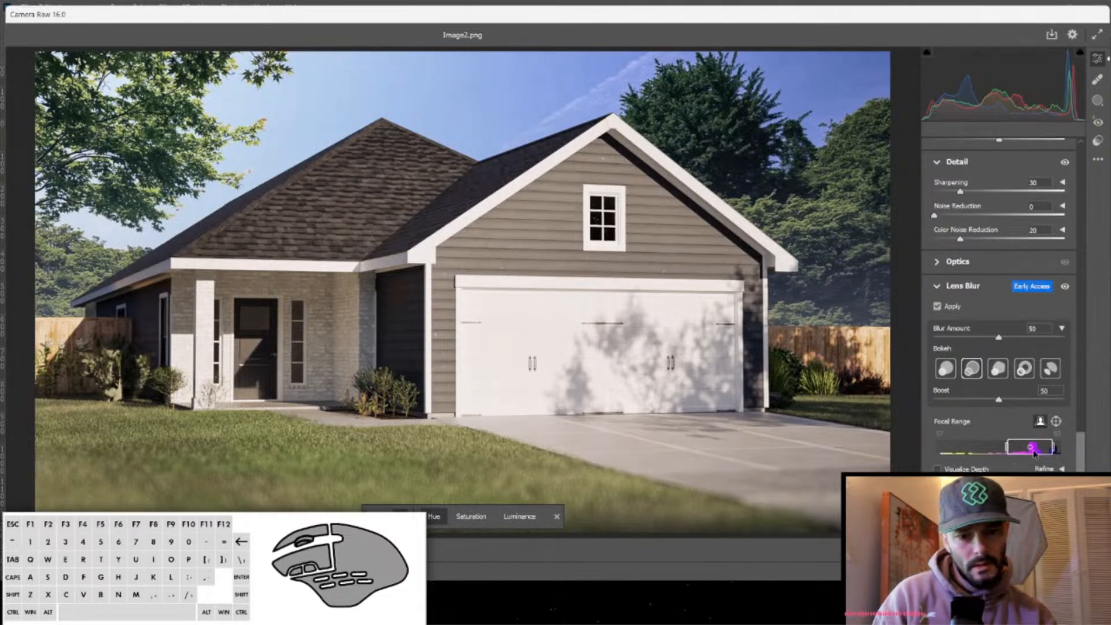
{"action": "mouse_move", "coordinate": [1030, 452]}
{"action": "left_mouse_down"}
{"action": "mouse_move", "coordinate": [973, 447]}
{"action": "mouse_move", "coordinate": [1034, 450]}
{"action": "left_mouse_up"}
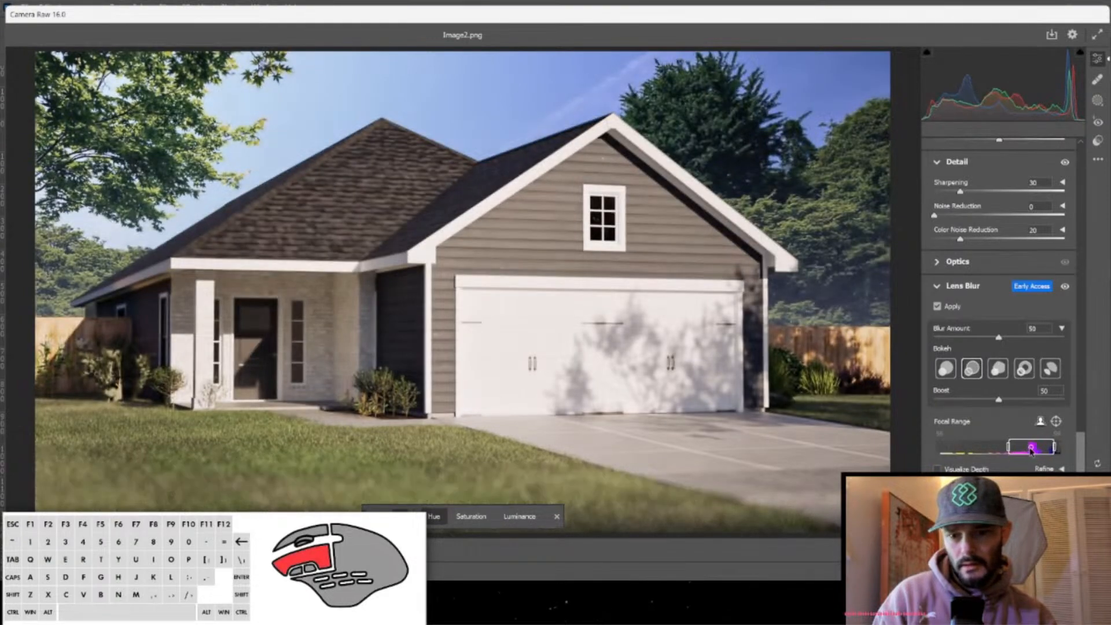
{"action": "left_click_drag", "start_coordinate": [1028, 451], "coordinate": [1033, 452]}
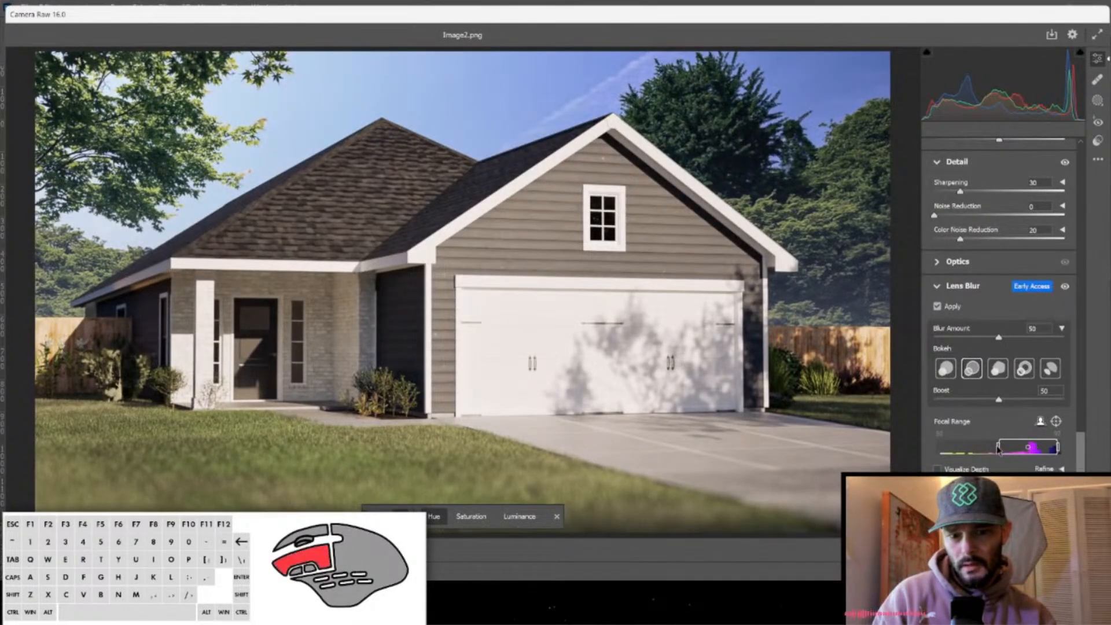
{"action": "mouse_move", "coordinate": [990, 450]}
{"action": "left_mouse_down"}
{"action": "mouse_move", "coordinate": [968, 448]}
{"action": "mouse_move", "coordinate": [977, 450]}
{"action": "left_mouse_up"}
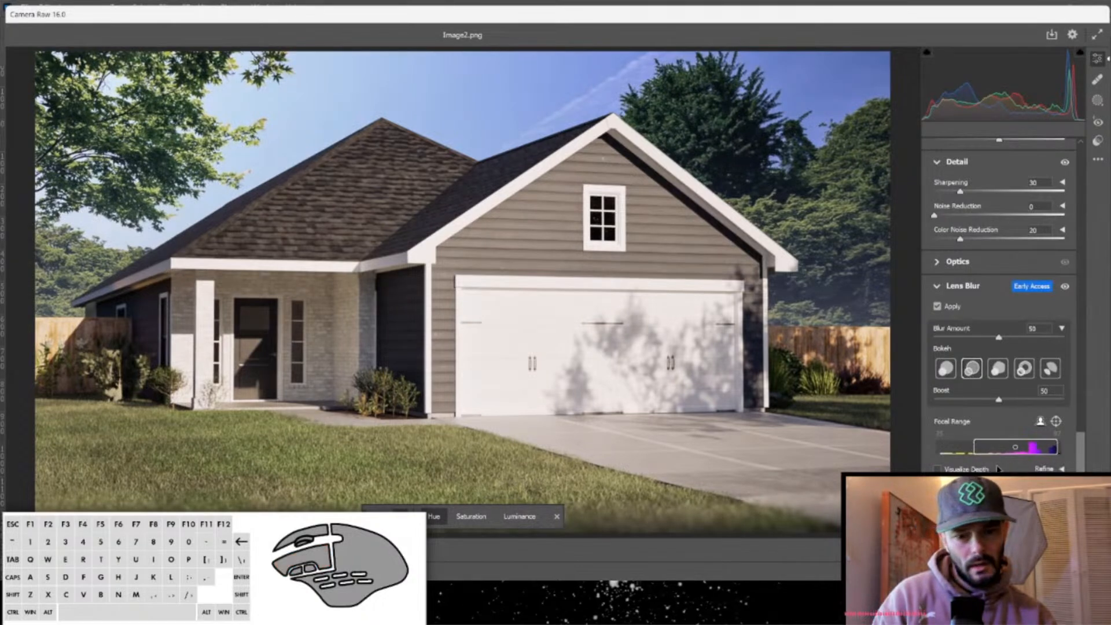
{"action": "left_click", "coordinate": [1061, 469]}
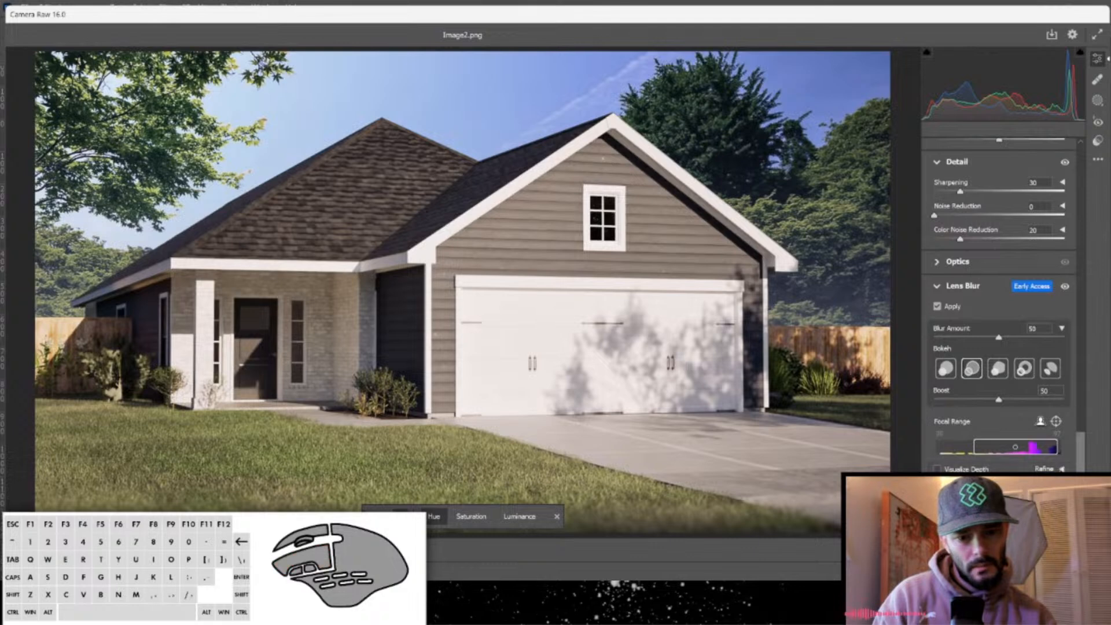
{"action": "scroll", "coordinate": [1053, 469], "scroll_direction": "down", "scroll_amount": 2}
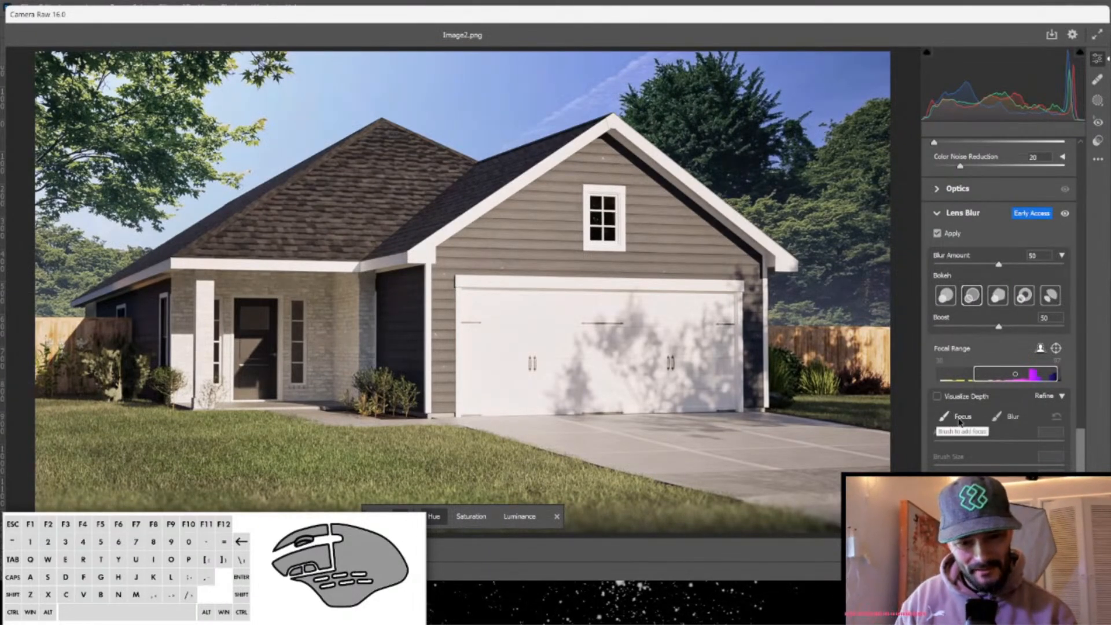
Paint blur over the upper tree foliage with the Blur refinement brush, reducing the brush size to about 2 for the roof edge.
{"action": "left_click", "coordinate": [1008, 417]}
{"action": "mouse_move", "coordinate": [76, 95]}
{"action": "left_mouse_down"}
{"action": "mouse_move", "coordinate": [64, 87]}
{"action": "mouse_move", "coordinate": [49, 184]}
{"action": "mouse_move", "coordinate": [139, 199]}
{"action": "mouse_move", "coordinate": [162, 157]}
{"action": "mouse_move", "coordinate": [116, 139]}
{"action": "mouse_move", "coordinate": [87, 162]}
{"action": "mouse_move", "coordinate": [151, 94]}
{"action": "mouse_move", "coordinate": [142, 64]}
{"action": "mouse_move", "coordinate": [71, 54]}
{"action": "mouse_move", "coordinate": [193, 65]}
{"action": "mouse_move", "coordinate": [196, 78]}
{"action": "mouse_move", "coordinate": [223, 64]}
{"action": "mouse_move", "coordinate": [271, 68]}
{"action": "mouse_move", "coordinate": [278, 56]}
{"action": "mouse_move", "coordinate": [220, 65]}
{"action": "mouse_move", "coordinate": [191, 116]}
{"action": "mouse_move", "coordinate": [191, 164]}
{"action": "mouse_move", "coordinate": [222, 178]}
{"action": "mouse_move", "coordinate": [218, 129]}
{"action": "mouse_move", "coordinate": [184, 191]}
{"action": "mouse_move", "coordinate": [118, 210]}
{"action": "mouse_move", "coordinate": [75, 195]}
{"action": "mouse_move", "coordinate": [31, 202]}
{"action": "mouse_move", "coordinate": [43, 204]}
{"action": "mouse_move", "coordinate": [70, 122]}
{"action": "mouse_move", "coordinate": [42, 99]}
{"action": "mouse_move", "coordinate": [34, 105]}
{"action": "mouse_move", "coordinate": [36, 67]}
{"action": "left_mouse_up"}
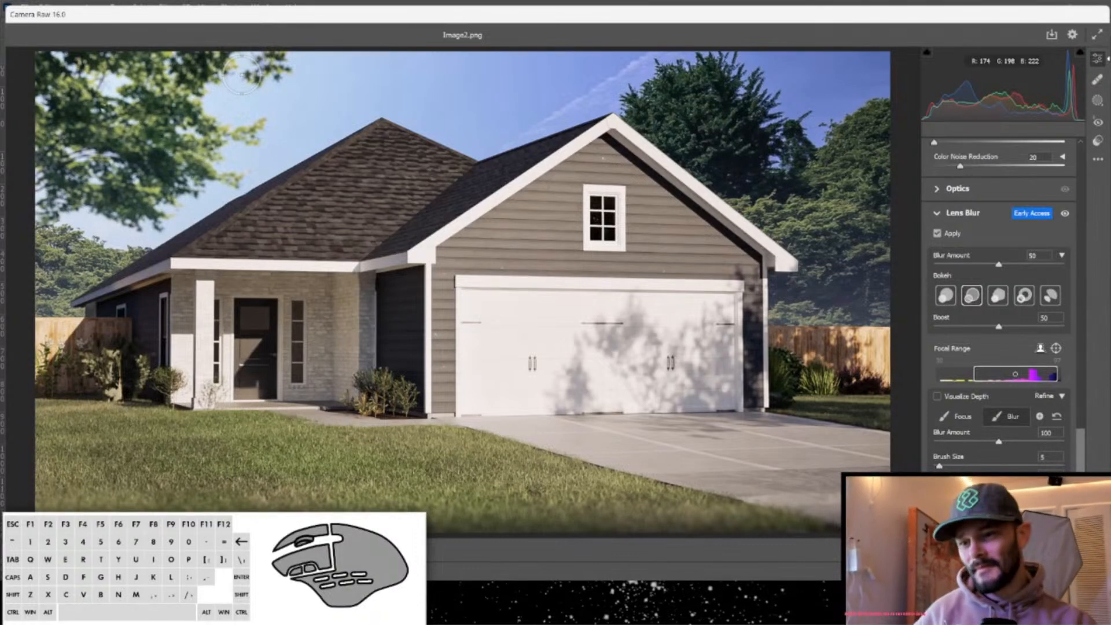
{"action": "key", "text": "alt"}
{"action": "scroll", "coordinate": [217, 189], "scroll_direction": "up", "scroll_amount": 3, "text": "alt"}
{"action": "scroll", "coordinate": [217, 189], "scroll_direction": "down", "scroll_amount": 3, "text": "alt"}
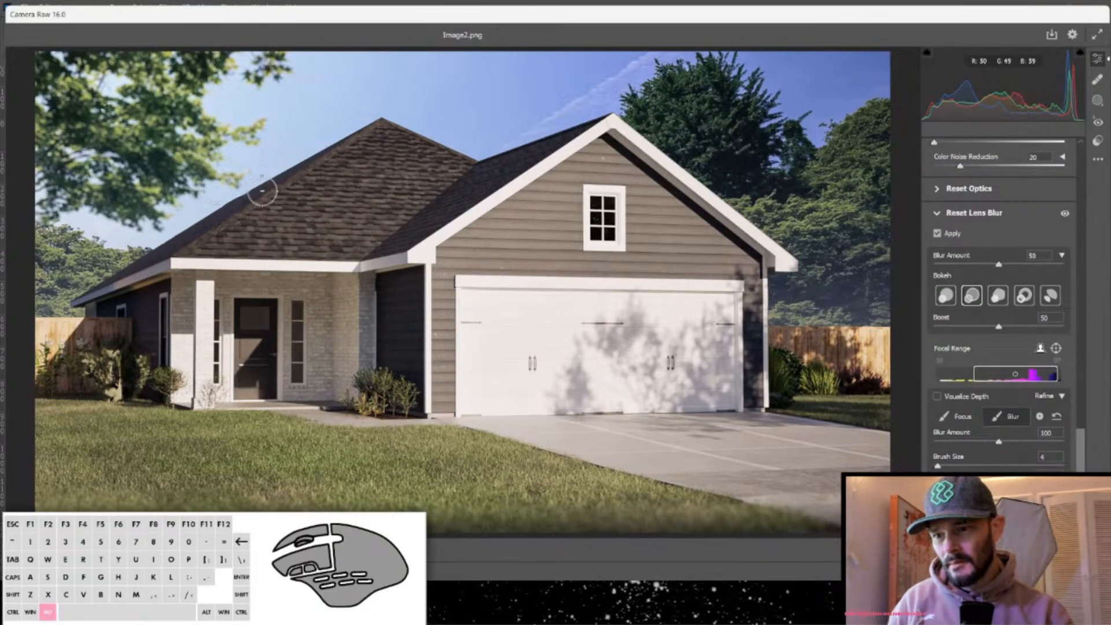
{"action": "scroll", "coordinate": [265, 194], "scroll_direction": "down", "scroll_amount": 2, "text": "alt"}
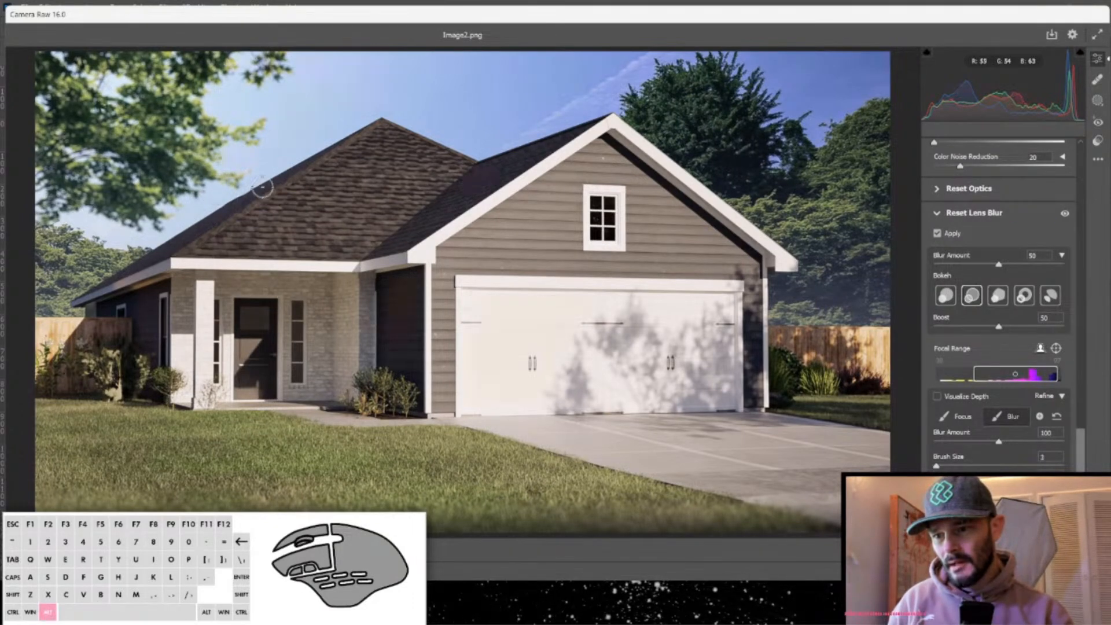
{"action": "scroll", "coordinate": [262, 186], "scroll_direction": "down", "scroll_amount": 1, "text": "alt"}
{"action": "left_click_drag", "start_coordinate": [219, 212], "coordinate": [219, 213], "text": "alt"}
{"action": "left_click_drag", "start_coordinate": [302, 173], "coordinate": [226, 203], "text": "alt"}
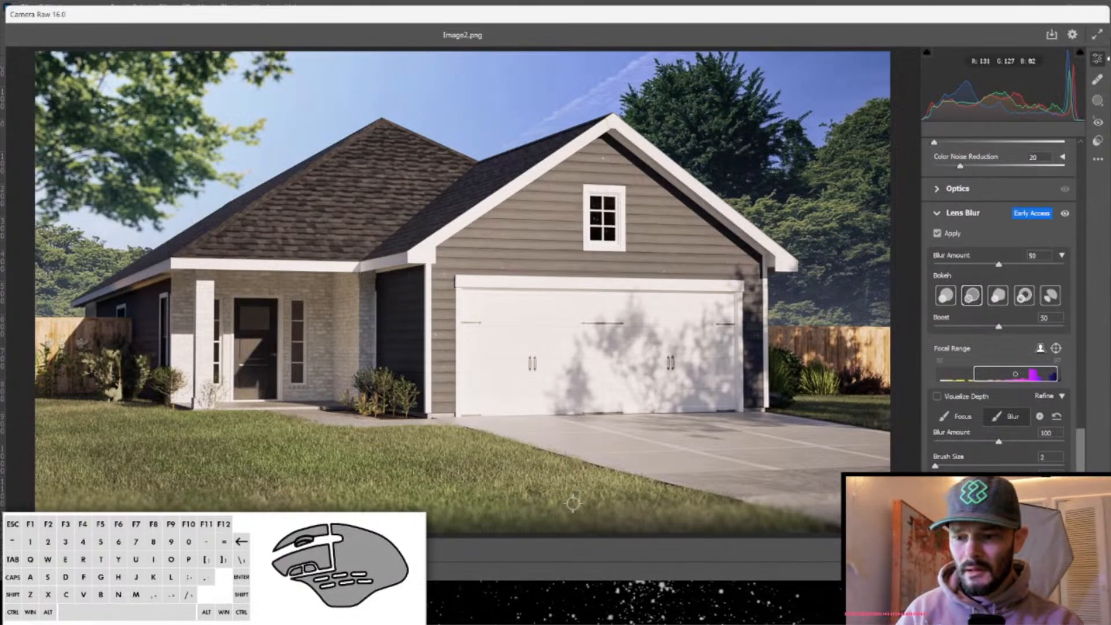
{"action": "right_click_drag", "start_coordinate": [458, 464], "coordinate": [460, 464], "text": "alt"}
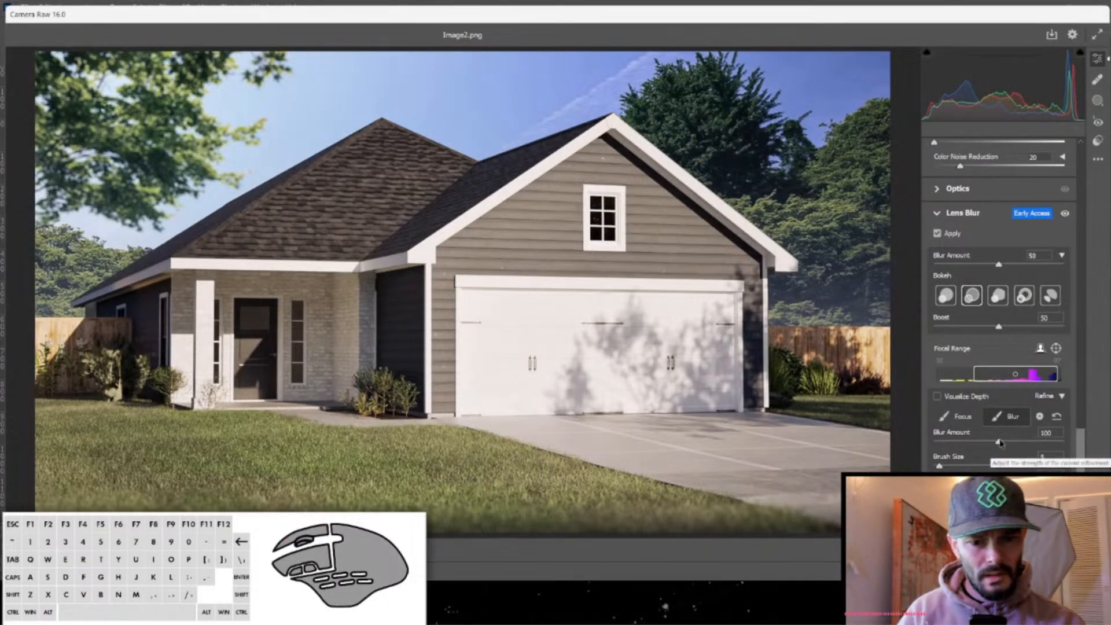
Set the Blur refinement brush's blur amount to 88, keeping the brush size at 5.
{"action": "left_click_drag", "start_coordinate": [999, 441], "coordinate": [977, 446]}
{"action": "left_click", "coordinate": [976, 445]}
{"action": "left_click", "coordinate": [974, 441]}
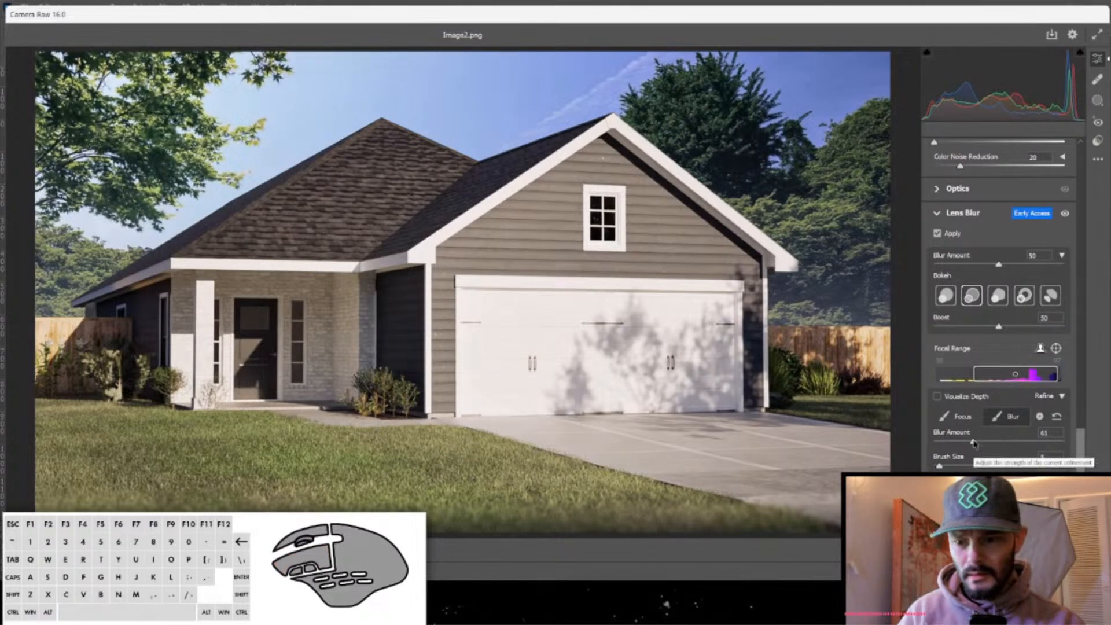
{"action": "left_click_drag", "start_coordinate": [974, 443], "coordinate": [987, 444]}
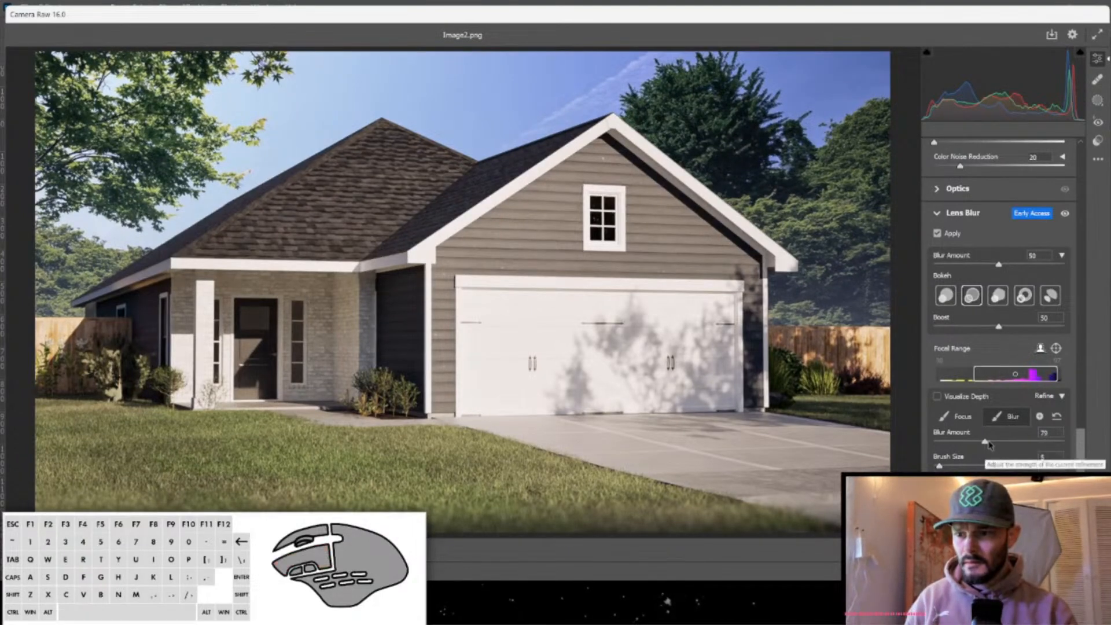
{"action": "left_click", "coordinate": [991, 444]}
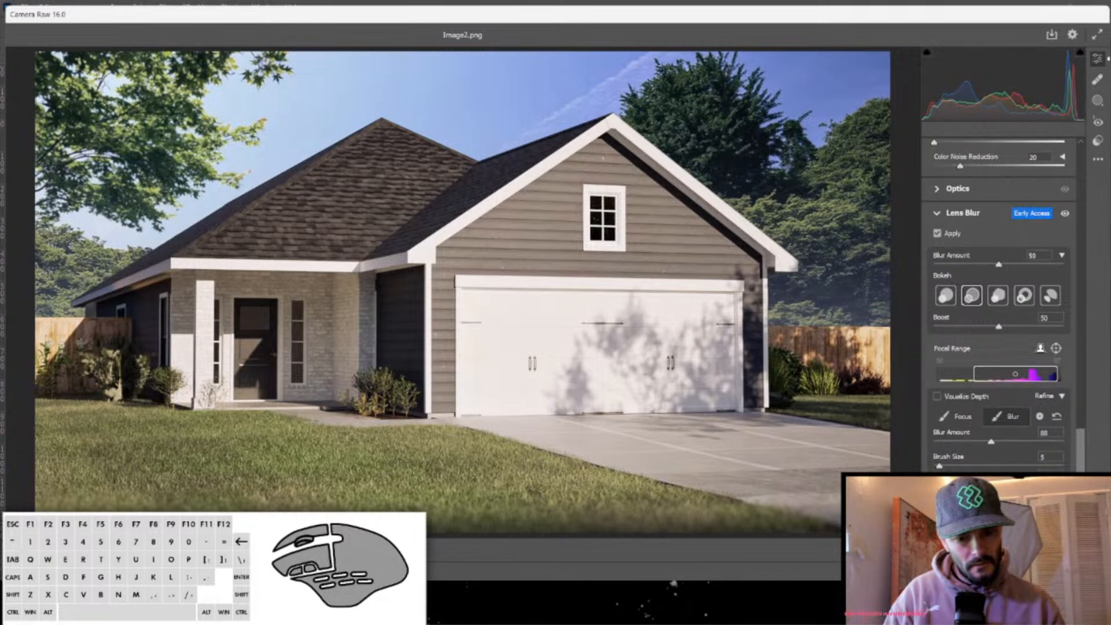
{"action": "left_click", "coordinate": [939, 466]}
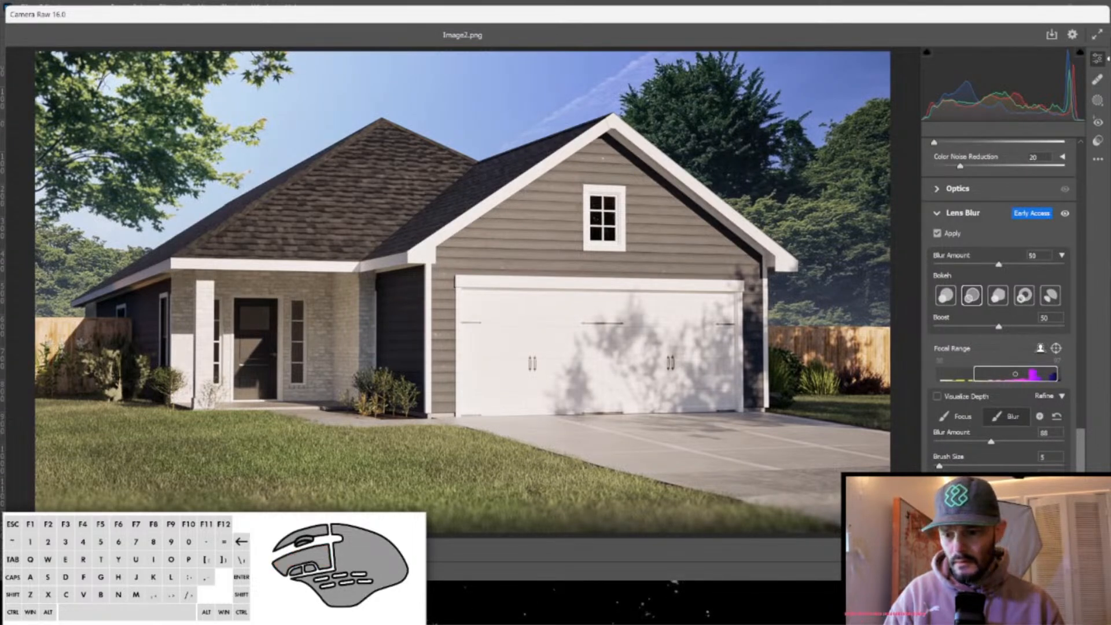
{"action": "left_click", "coordinate": [939, 466]}
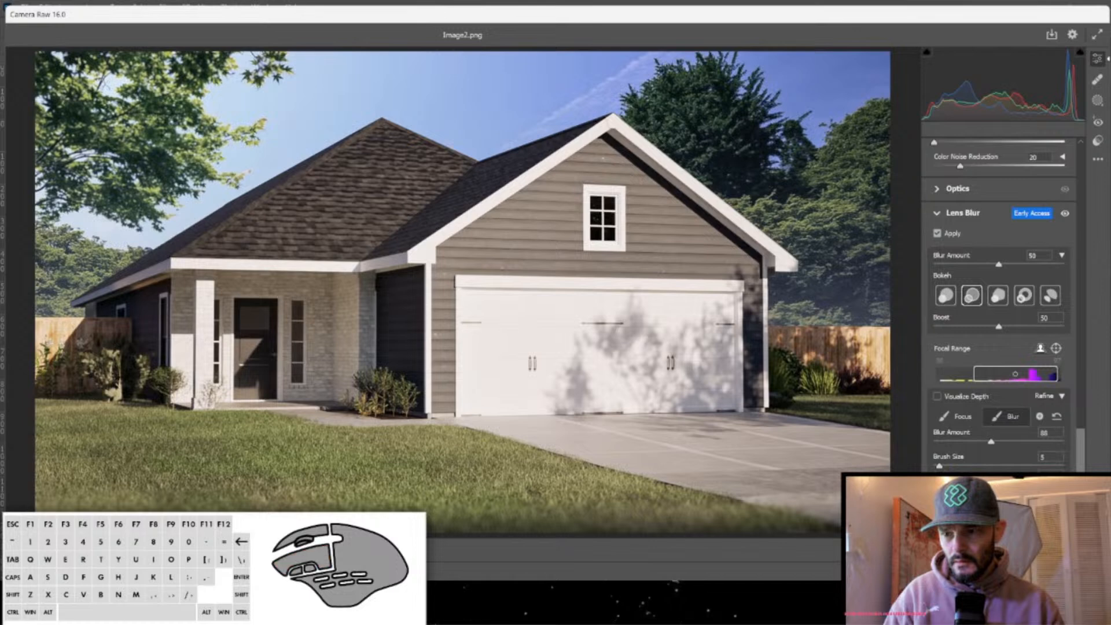
Shift the Lens Blur focal range to about 48–100.
{"action": "scroll", "coordinate": [998, 318], "scroll_direction": "down", "scroll_amount": 2}
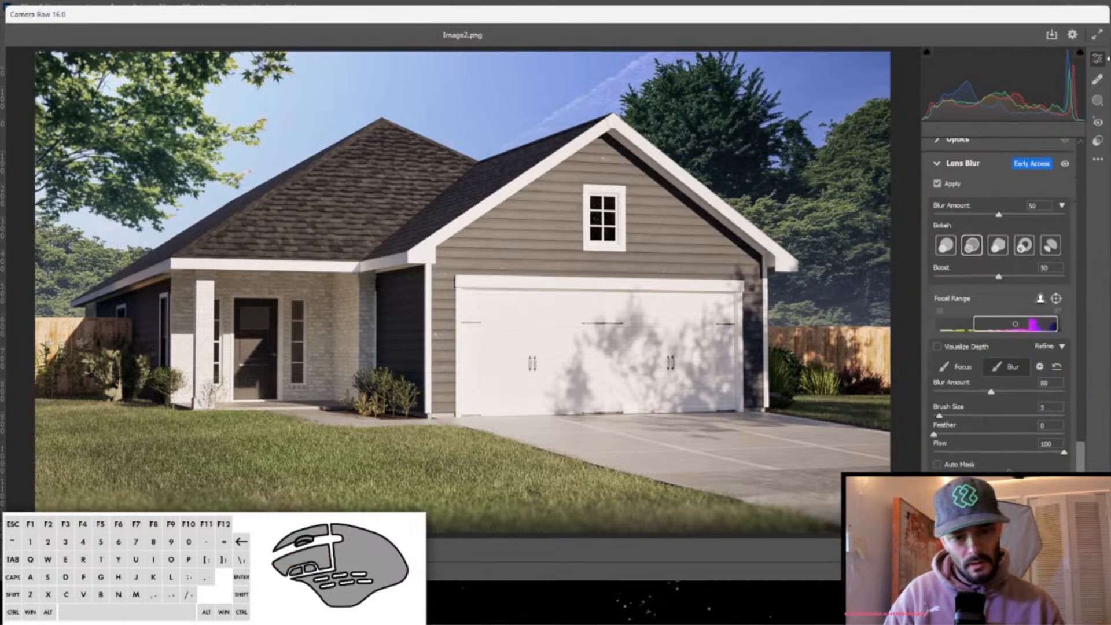
{"action": "scroll", "coordinate": [983, 438], "scroll_direction": "up", "scroll_amount": 3}
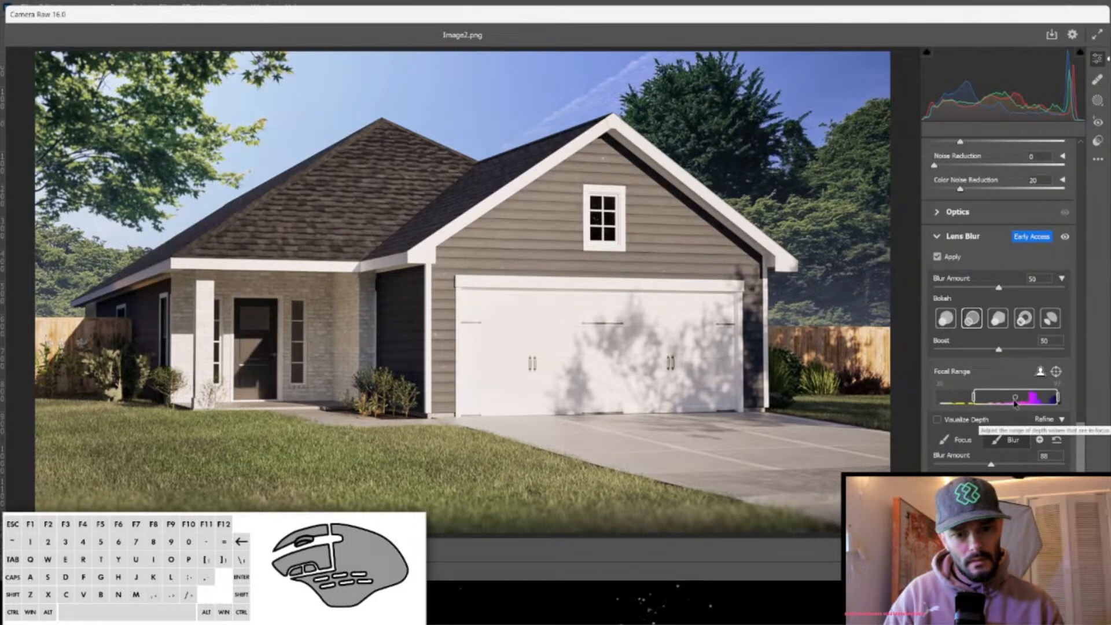
{"action": "left_click_drag", "start_coordinate": [1017, 402], "coordinate": [1025, 404]}
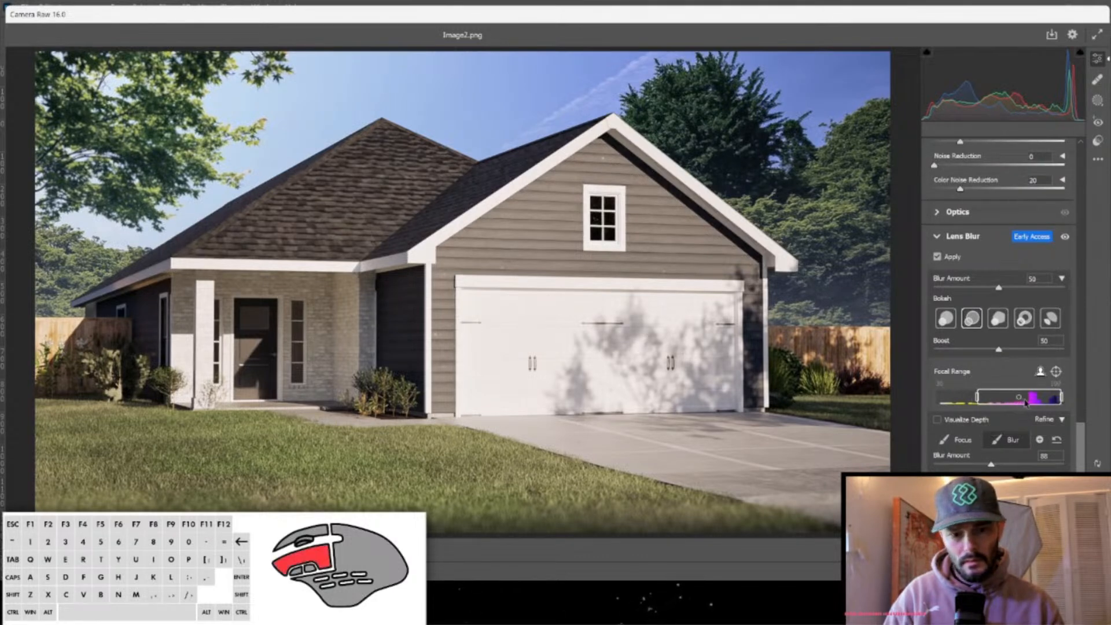
{"action": "left_click", "coordinate": [1022, 403]}
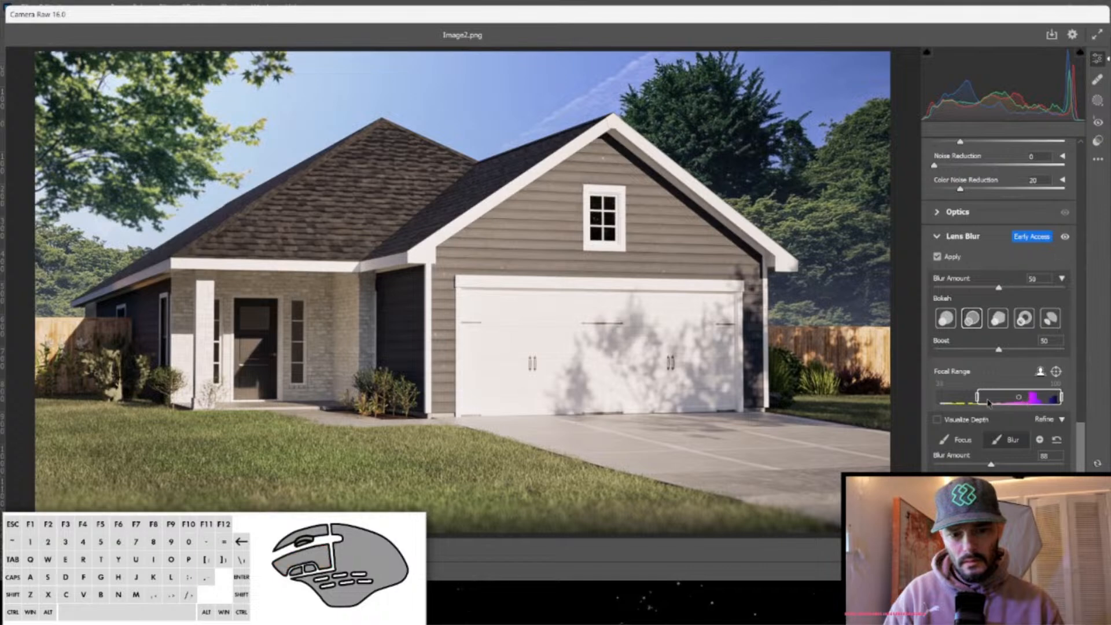
{"action": "left_click_drag", "start_coordinate": [972, 402], "coordinate": [994, 401]}
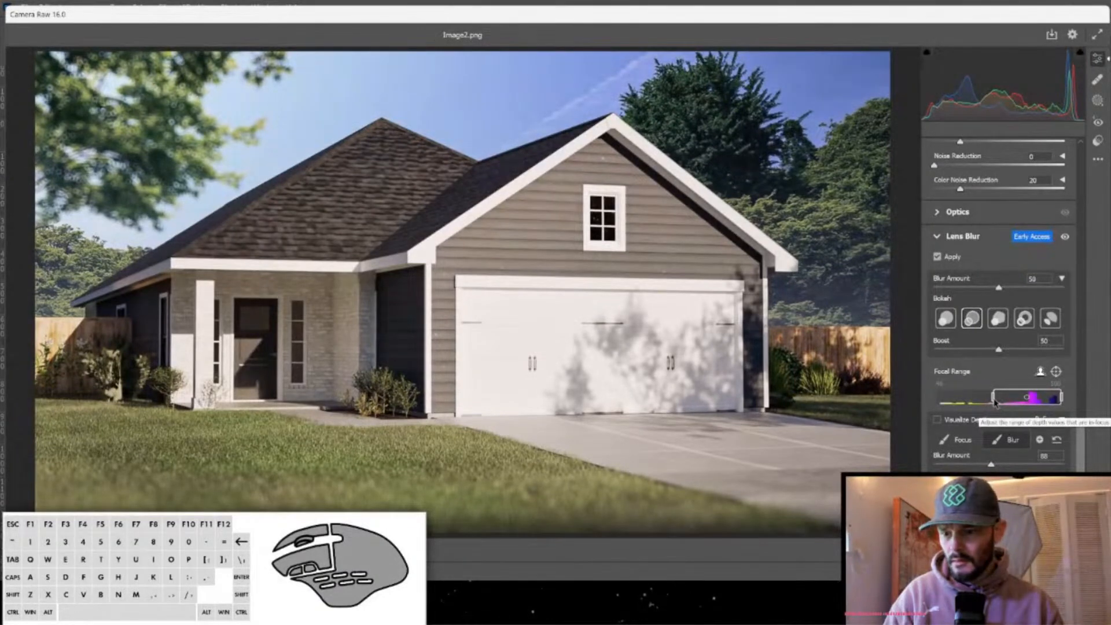
{"action": "left_click_drag", "start_coordinate": [994, 401], "coordinate": [998, 403]}
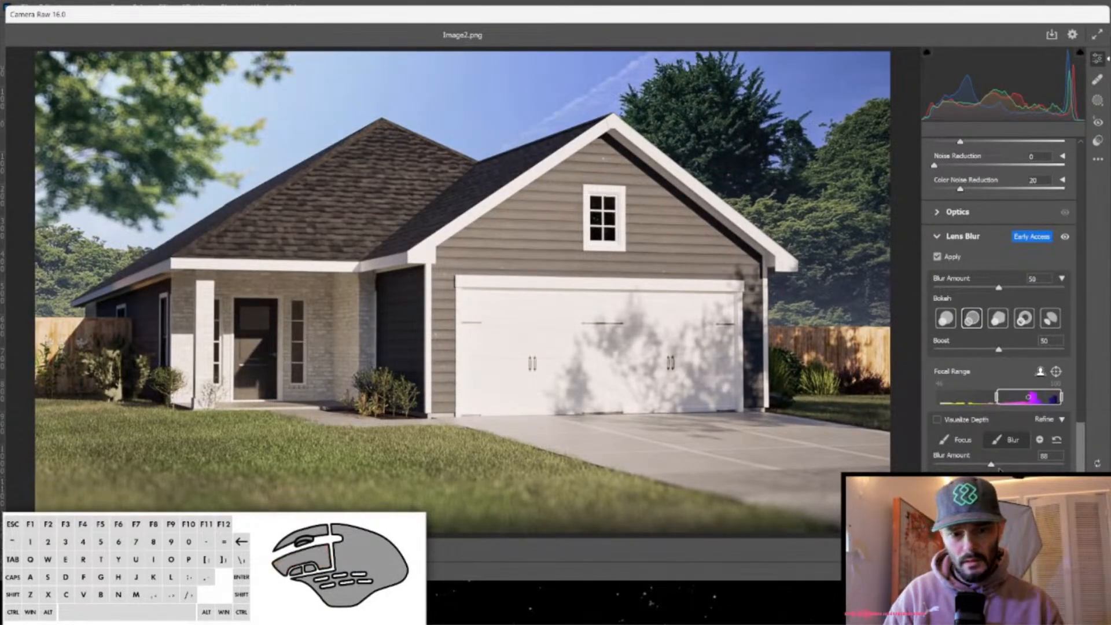
Set the focal range to about 38–100 and the refinement blur amount to 80, and apply the Camera Raw edits.
{"action": "left_click_drag", "start_coordinate": [990, 465], "coordinate": [978, 466]}
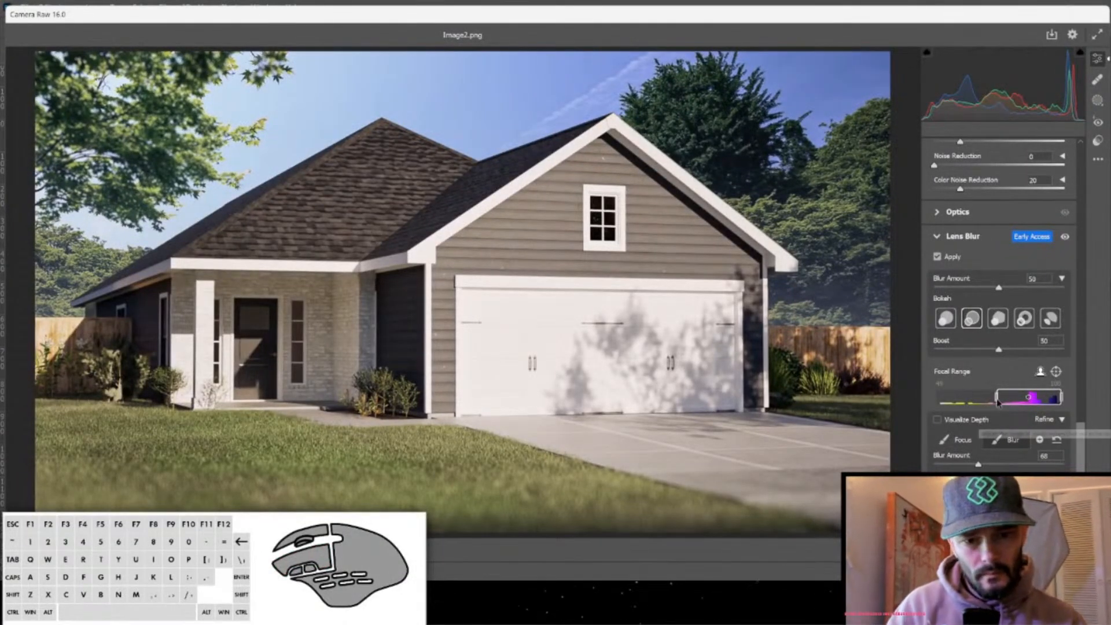
{"action": "left_click_drag", "start_coordinate": [996, 397], "coordinate": [938, 399]}
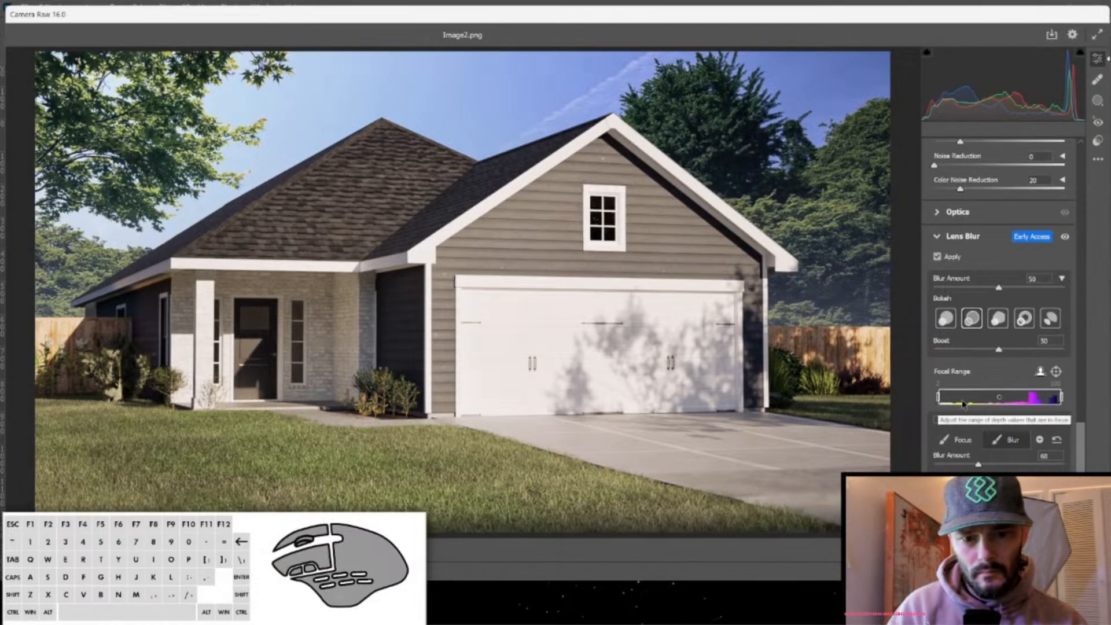
{"action": "left_click_drag", "start_coordinate": [938, 399], "coordinate": [983, 399]}
{"action": "left_click_drag", "start_coordinate": [978, 465], "coordinate": [987, 466]}
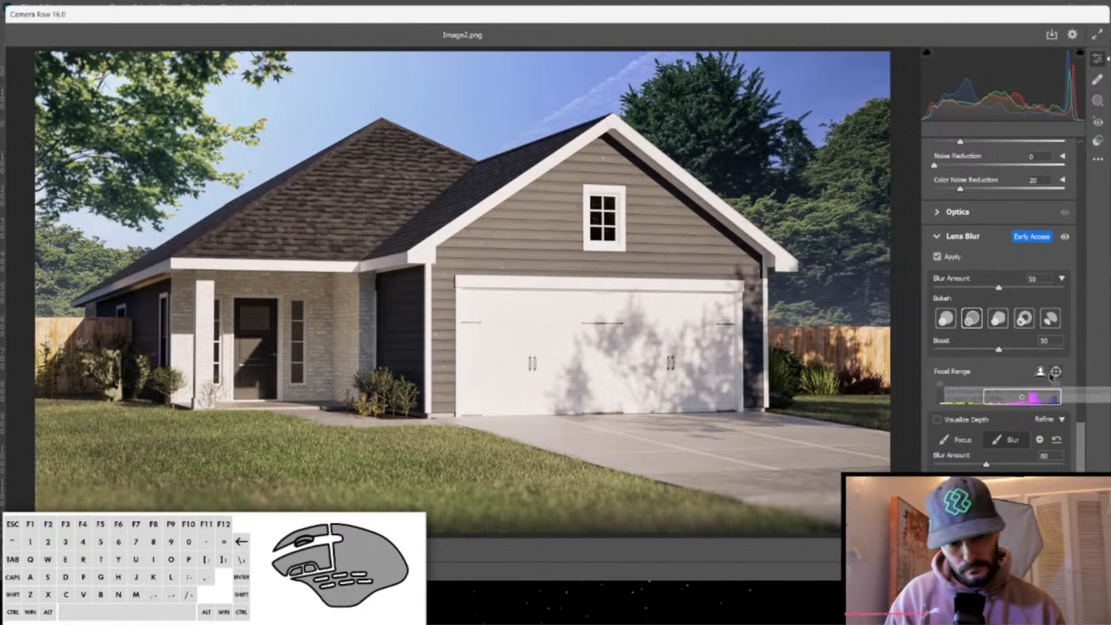
{"action": "scroll", "coordinate": [1049, 373], "scroll_direction": "down", "scroll_amount": 1}
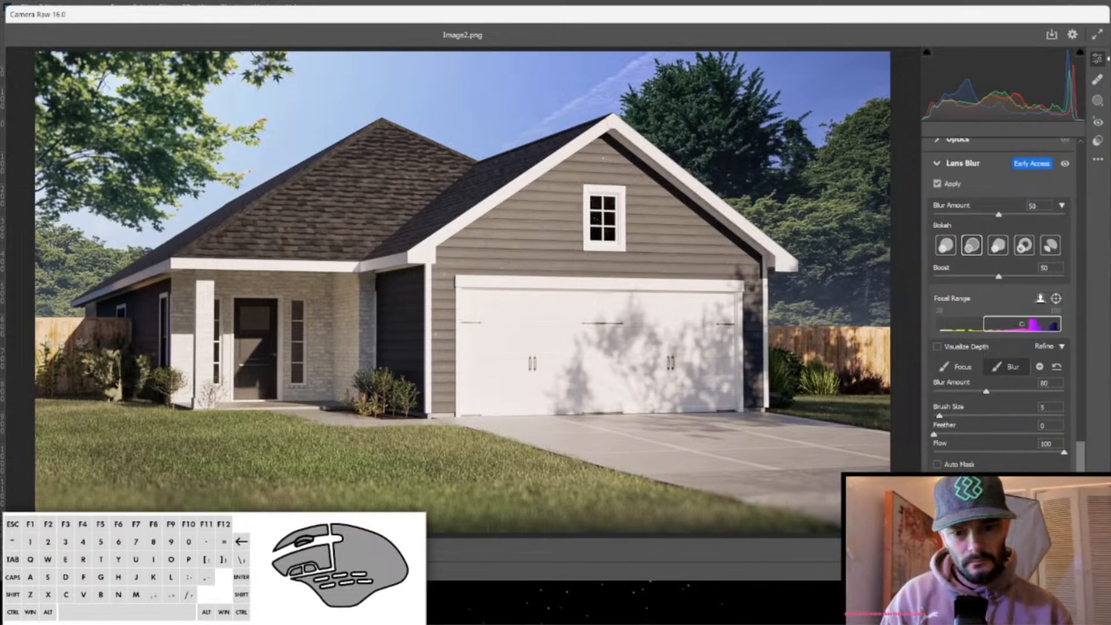
{"action": "left_click", "coordinate": [1033, 570]}
{"action": "key", "text": "ctrl+z"}
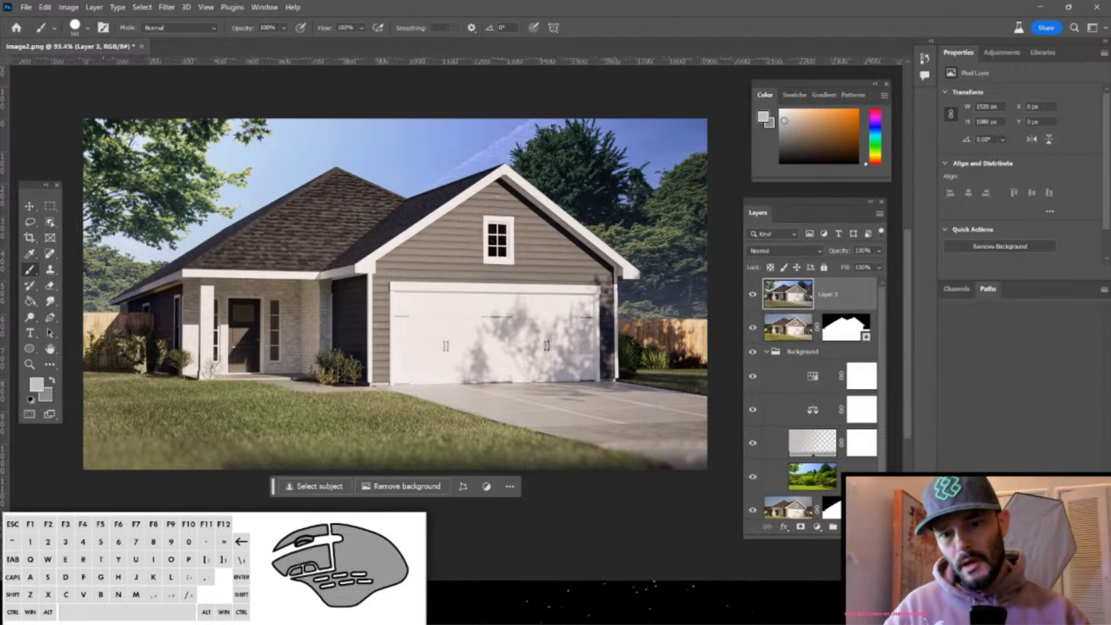
Stamp the visible layers into a new top layer while Layer 3 is hidden, and make Layer 3 visible again.
{"action": "left_click", "coordinate": [766, 325]}
{"action": "left_click", "coordinate": [751, 294]}
{"action": "left_click_drag", "start_coordinate": [814, 312], "coordinate": [786, 294], "text": "alt+shift"}
{"action": "key", "text": "ctrl+alt+shift+e"}
{"action": "left_click", "coordinate": [753, 328]}
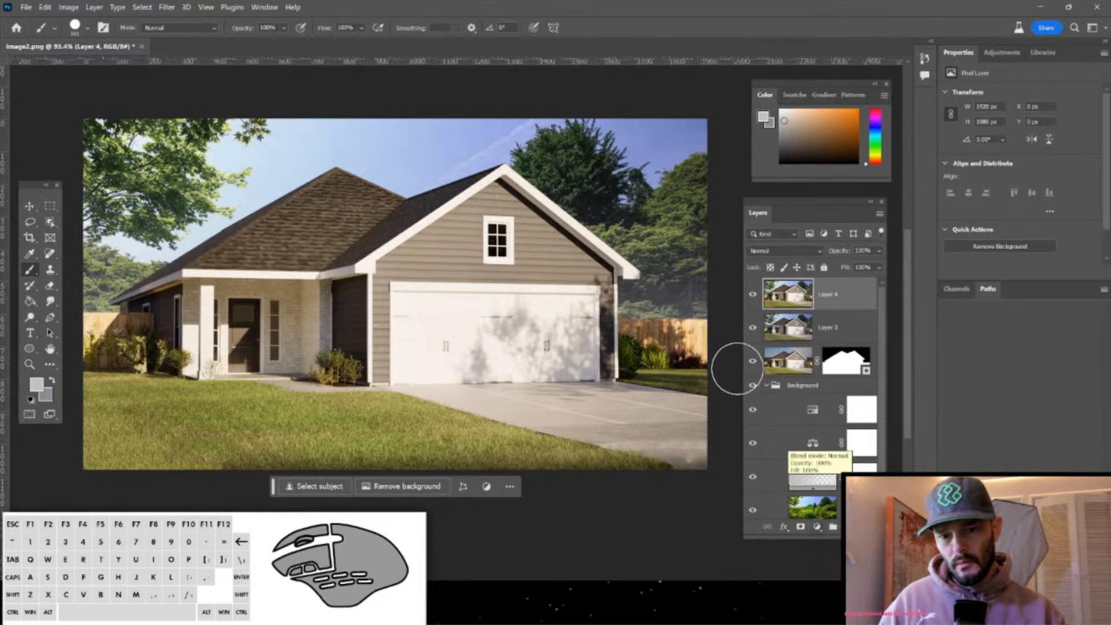
Add a layer mask to the new merged layer and invert it to black.
{"action": "left_click", "coordinate": [801, 527]}
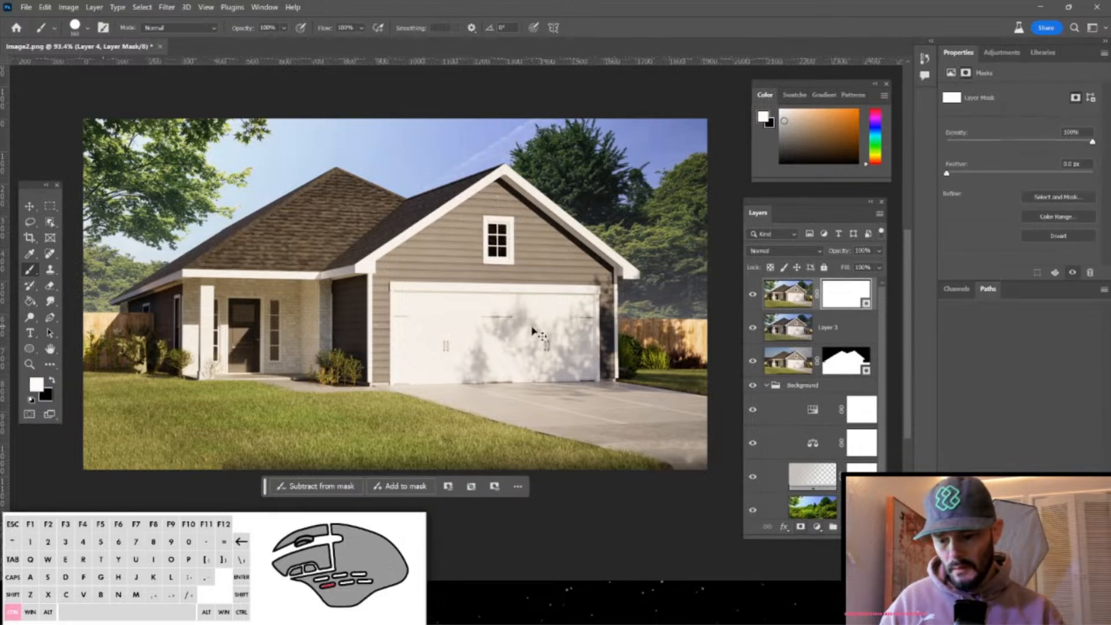
{"action": "key", "text": "ctrl+i"}
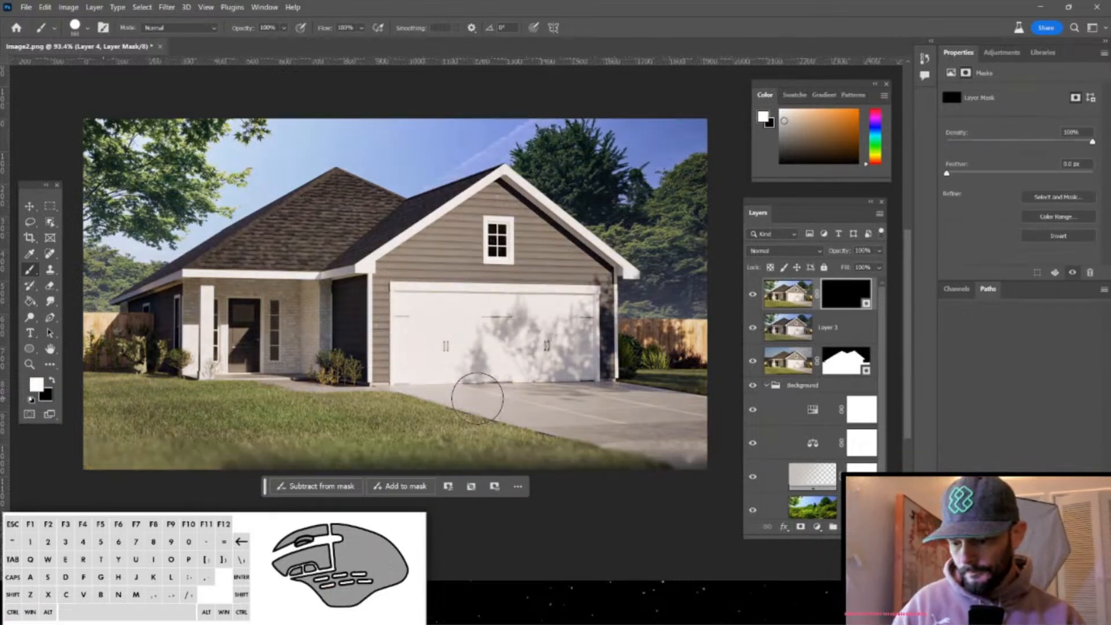
Try to paint the black mask white across the foreground lawn and driveway, and undo the stroke.
{"action": "mouse_move", "coordinate": [469, 431]}
{"action": "right_mouse_down", "text": "alt"}
{"action": "mouse_move", "coordinate": [451, 440]}
{"action": "mouse_move", "coordinate": [470, 431]}
{"action": "right_mouse_up", "text": "alt"}
{"action": "mouse_move", "coordinate": [470, 431]}
{"action": "left_mouse_down"}
{"action": "mouse_move", "coordinate": [470, 446]}
{"action": "mouse_move", "coordinate": [148, 466]}
{"action": "mouse_move", "coordinate": [687, 466]}
{"action": "left_mouse_up"}
{"action": "key", "text": "ctrl+z"}
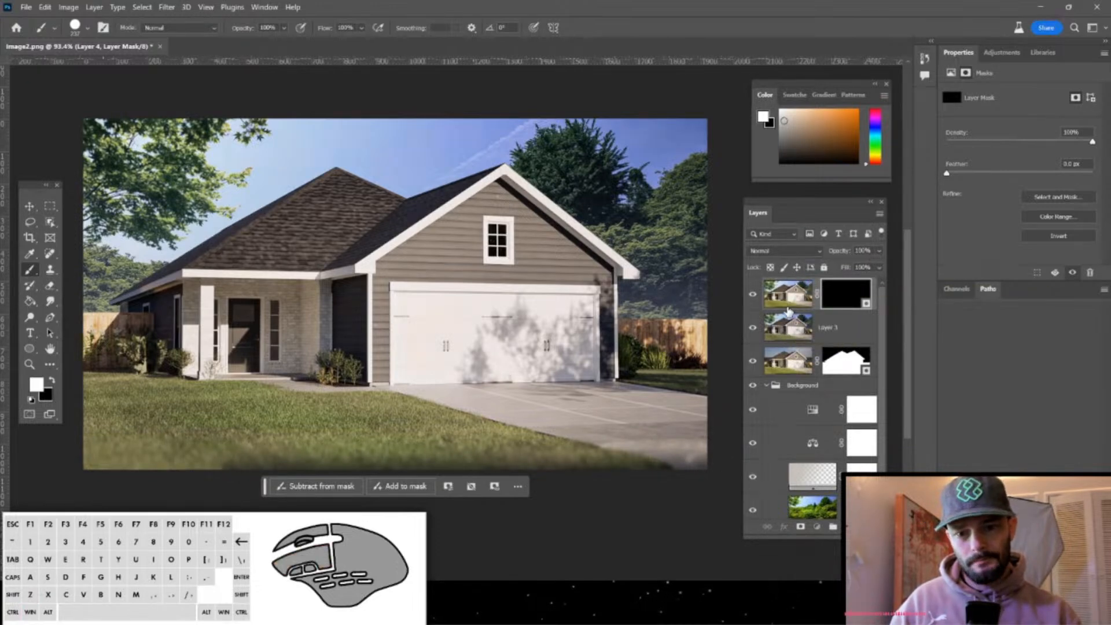
Apply the previous Camera Raw settings to the top merged layer's image, leaving Lens Blur off.
{"action": "left_click", "coordinate": [788, 310]}
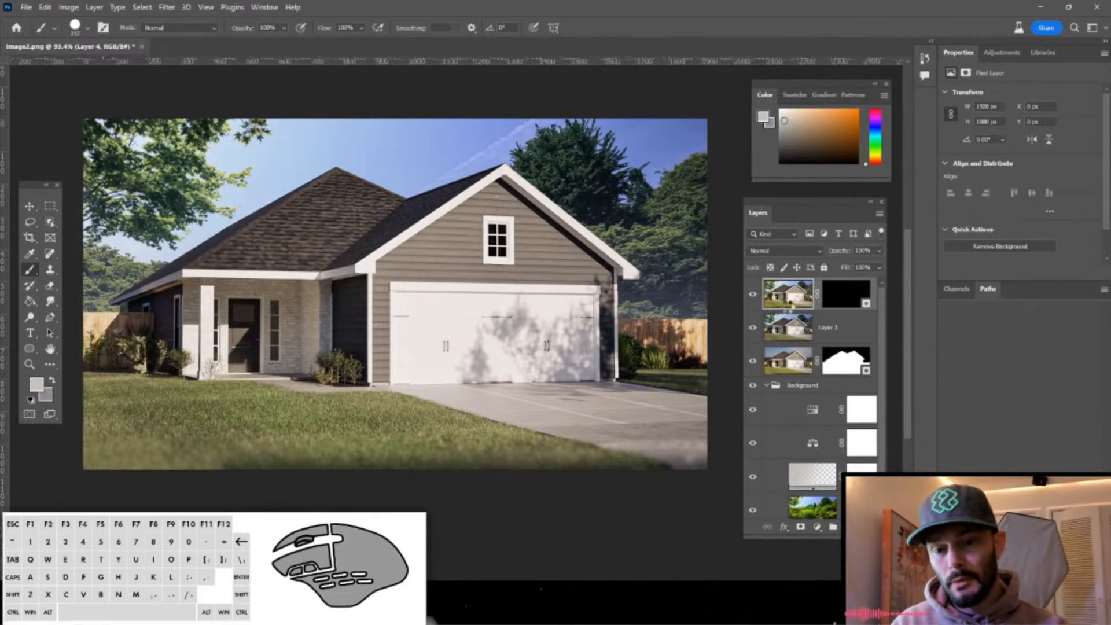
{"action": "key", "text": "ctrl+shift+a"}
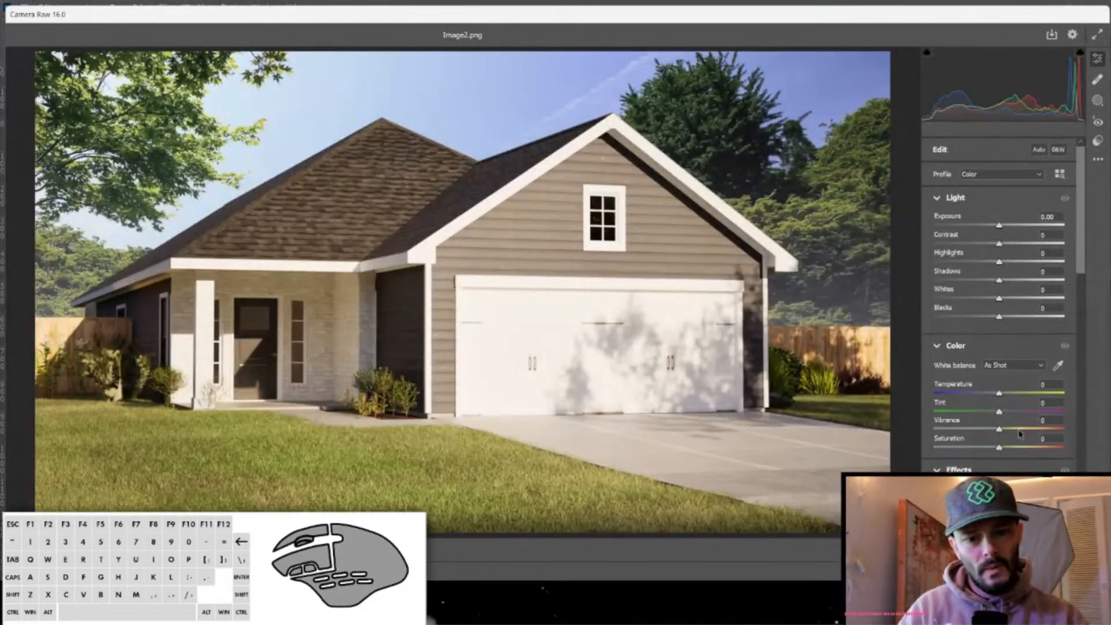
{"action": "left_click", "coordinate": [1098, 159]}
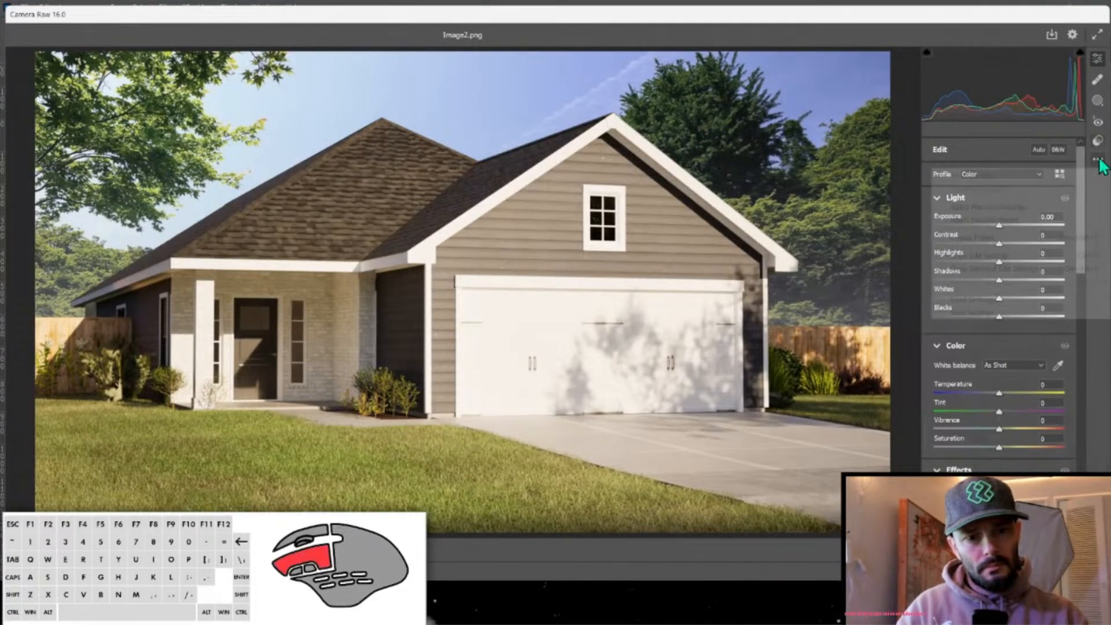
{"action": "left_click", "coordinate": [1009, 208]}
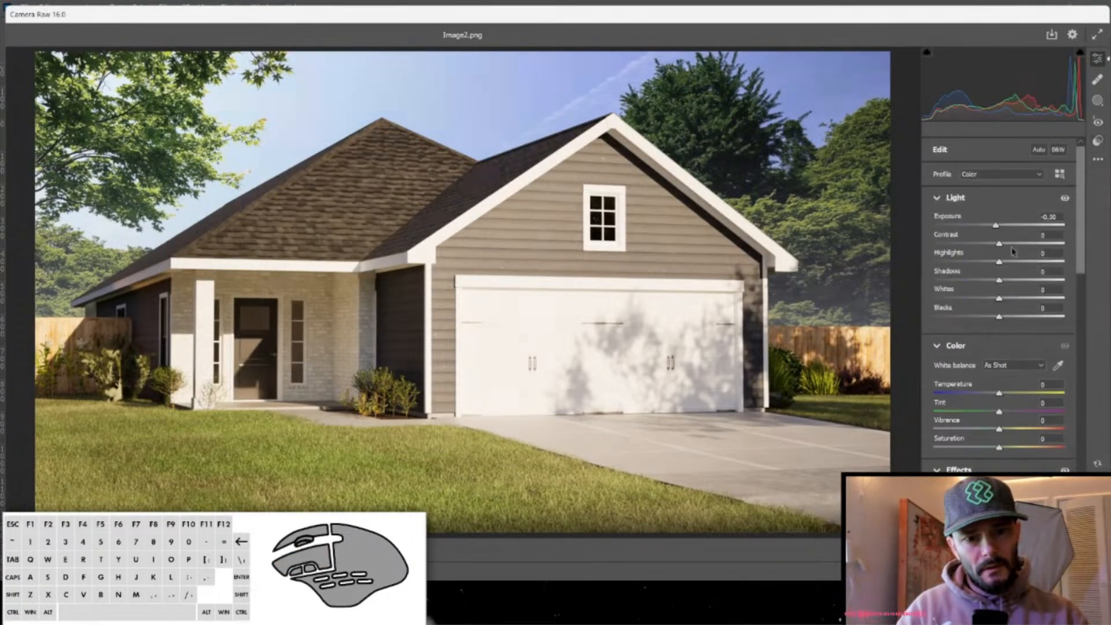
{"action": "scroll", "coordinate": [1018, 389], "scroll_direction": "down", "scroll_amount": 10}
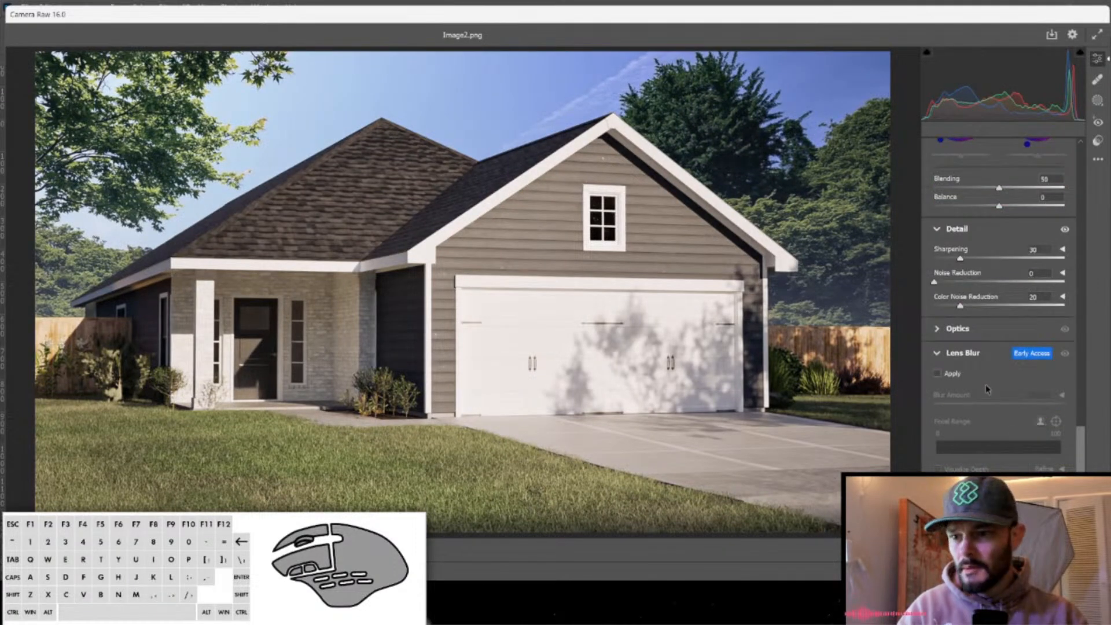
{"action": "left_click", "coordinate": [1079, 570]}
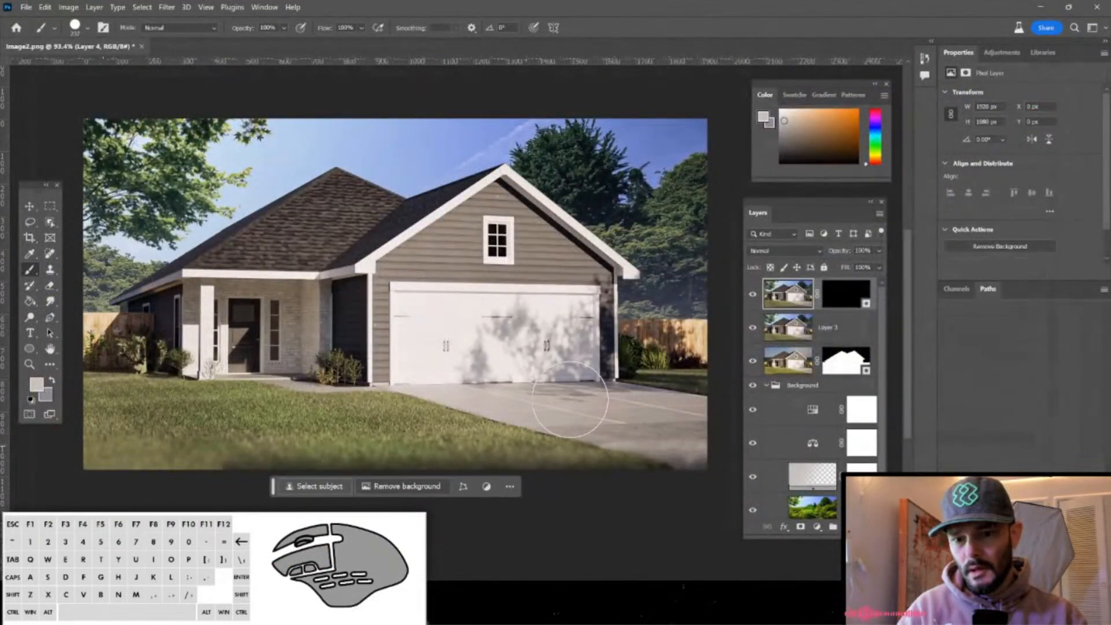
{"action": "left_click_drag", "start_coordinate": [587, 467], "coordinate": [445, 466]}
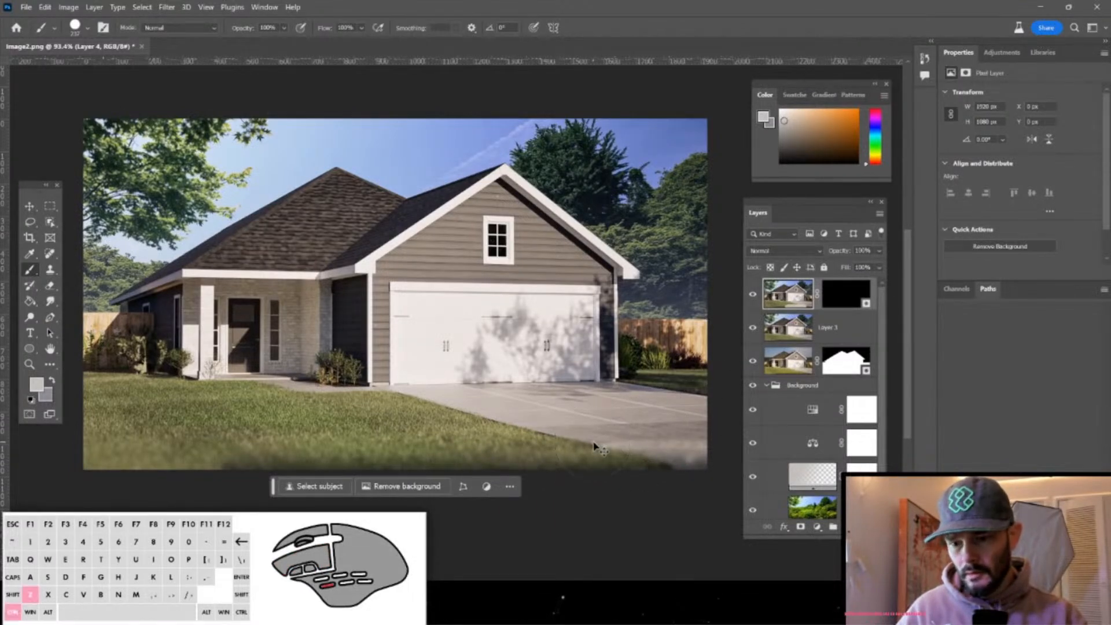
{"action": "left_click", "coordinate": [753, 297]}
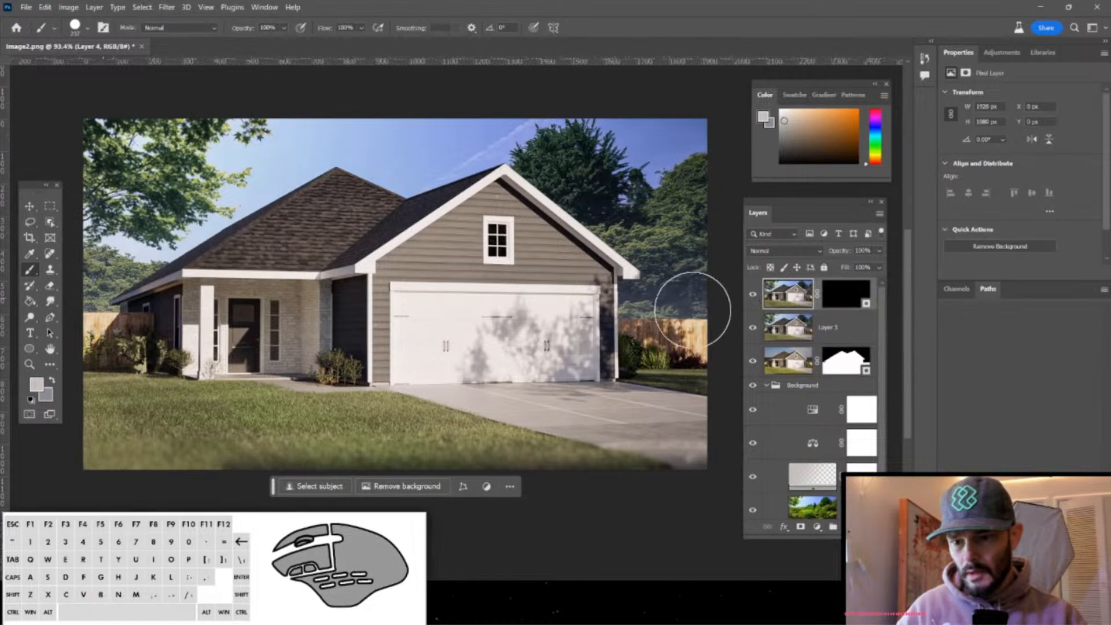
{"action": "left_click", "coordinate": [780, 111]}
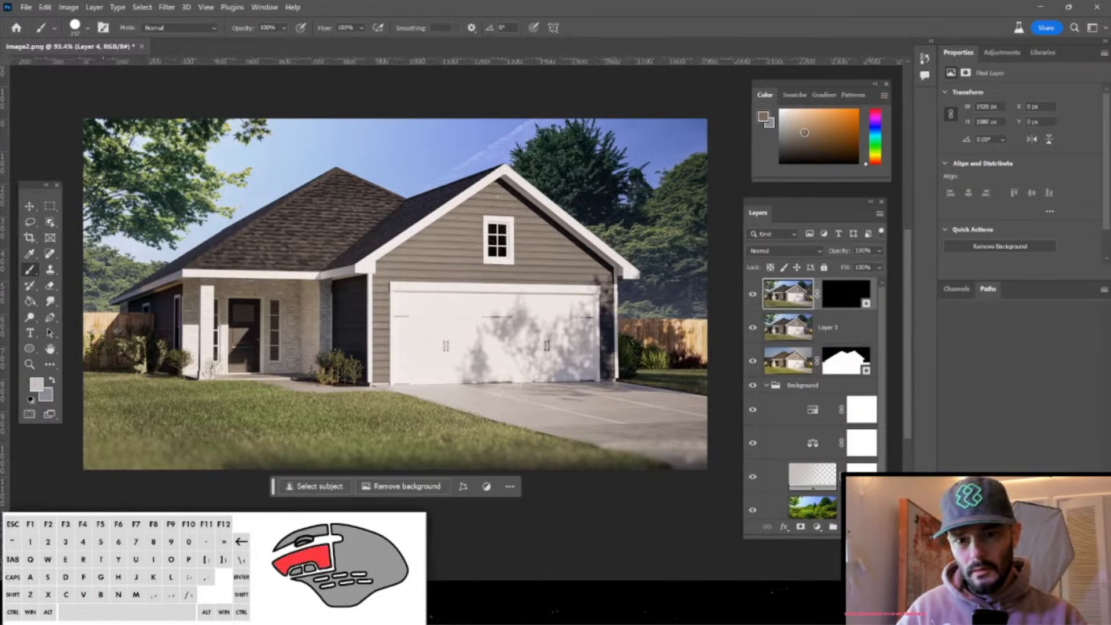
{"action": "left_click_drag", "start_coordinate": [535, 465], "coordinate": [302, 446]}
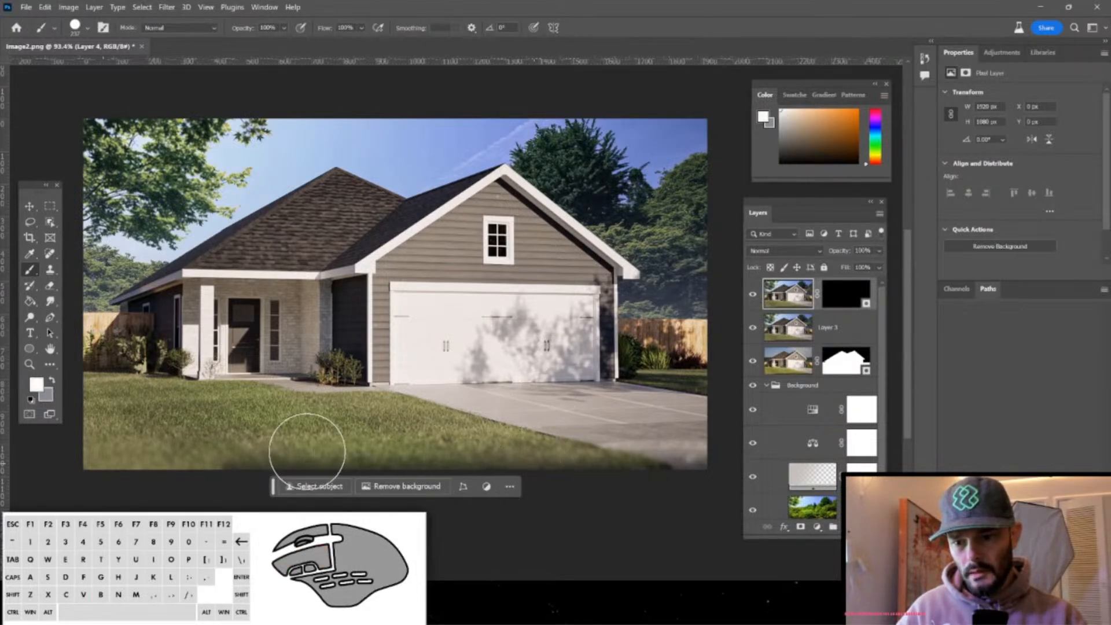
{"action": "key", "text": "x"}
{"action": "mouse_move", "coordinate": [470, 461]}
{"action": "left_mouse_down"}
{"action": "mouse_move", "coordinate": [367, 454]}
{"action": "mouse_move", "coordinate": [471, 461]}
{"action": "left_mouse_up"}
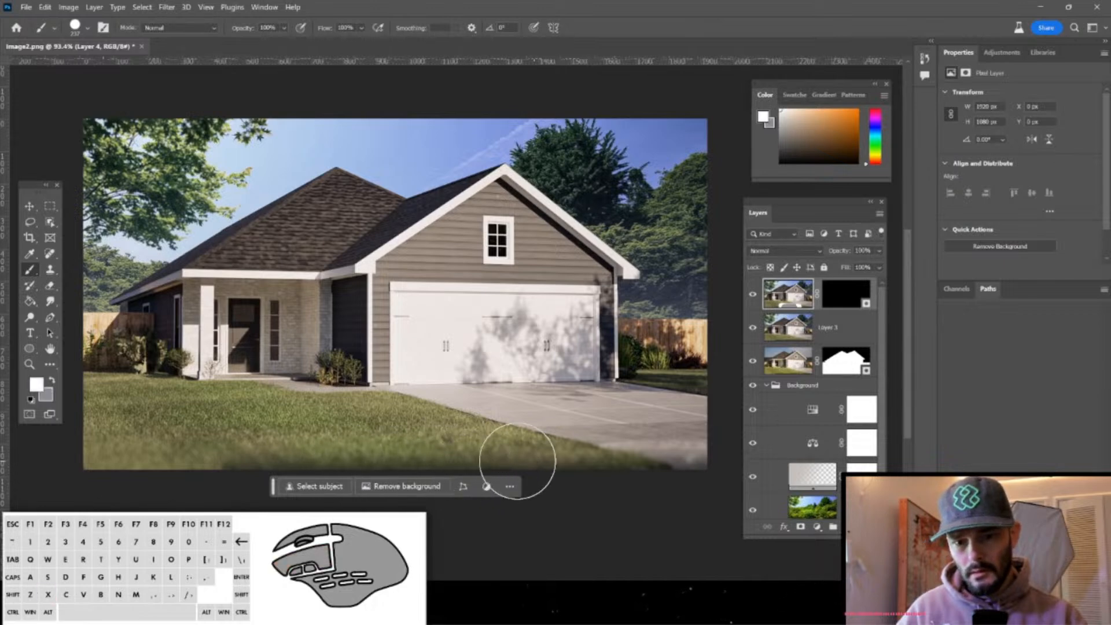
{"action": "key", "text": "ctrl+z"}
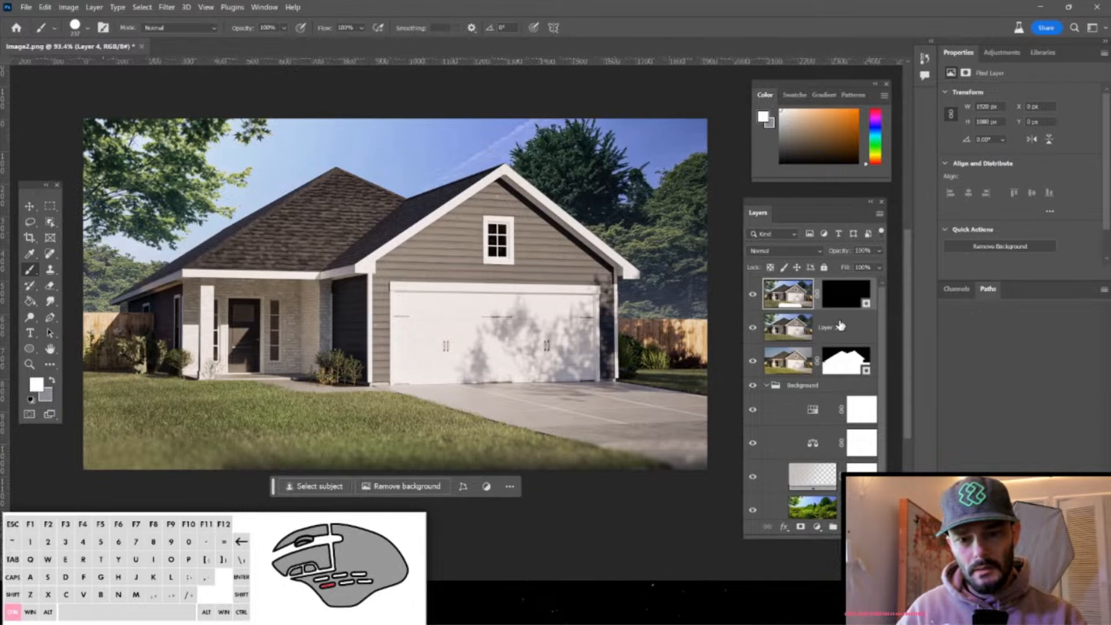
Paint the top layer's mask white across the foreground lawn and driveway, and try a larger black brush along the lower edge.
{"action": "left_click", "coordinate": [845, 301]}
{"action": "mouse_move", "coordinate": [496, 451]}
{"action": "left_mouse_down"}
{"action": "mouse_move", "coordinate": [157, 453]}
{"action": "mouse_move", "coordinate": [179, 456]}
{"action": "left_mouse_up"}
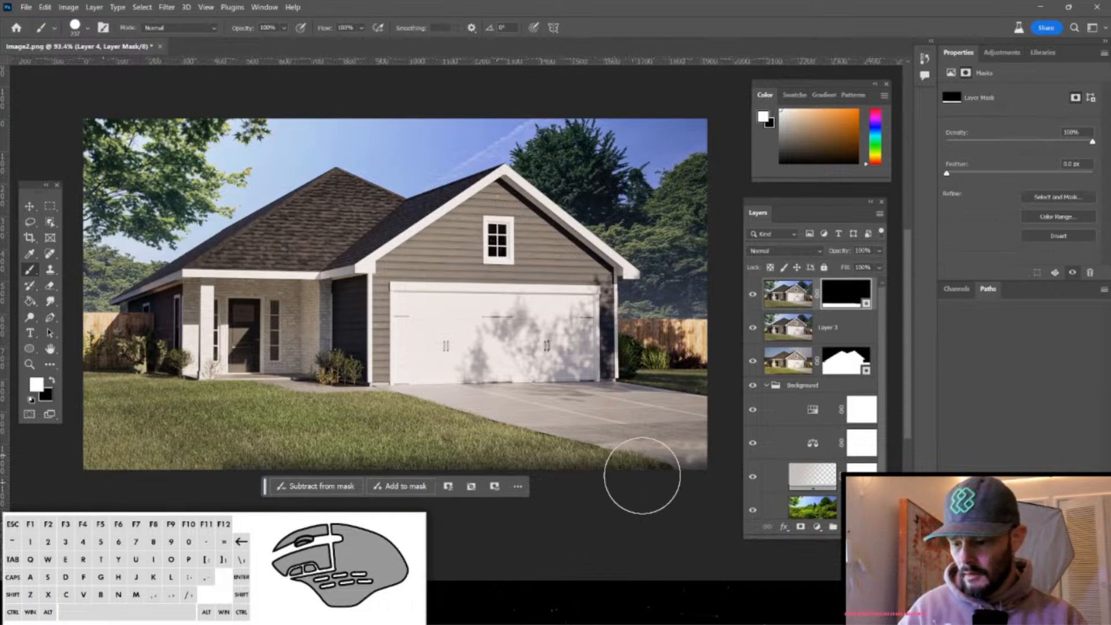
{"action": "mouse_move", "coordinate": [620, 463]}
{"action": "right_mouse_down", "text": "alt"}
{"action": "mouse_move", "coordinate": [648, 464]}
{"action": "mouse_move", "coordinate": [653, 506]}
{"action": "mouse_move", "coordinate": [679, 470]}
{"action": "right_mouse_up", "text": "alt"}
{"action": "key", "text": "x"}
{"action": "left_click_drag", "start_coordinate": [688, 497], "coordinate": [302, 517]}
{"action": "left_click_drag", "start_coordinate": [62, 509], "coordinate": [67, 508]}
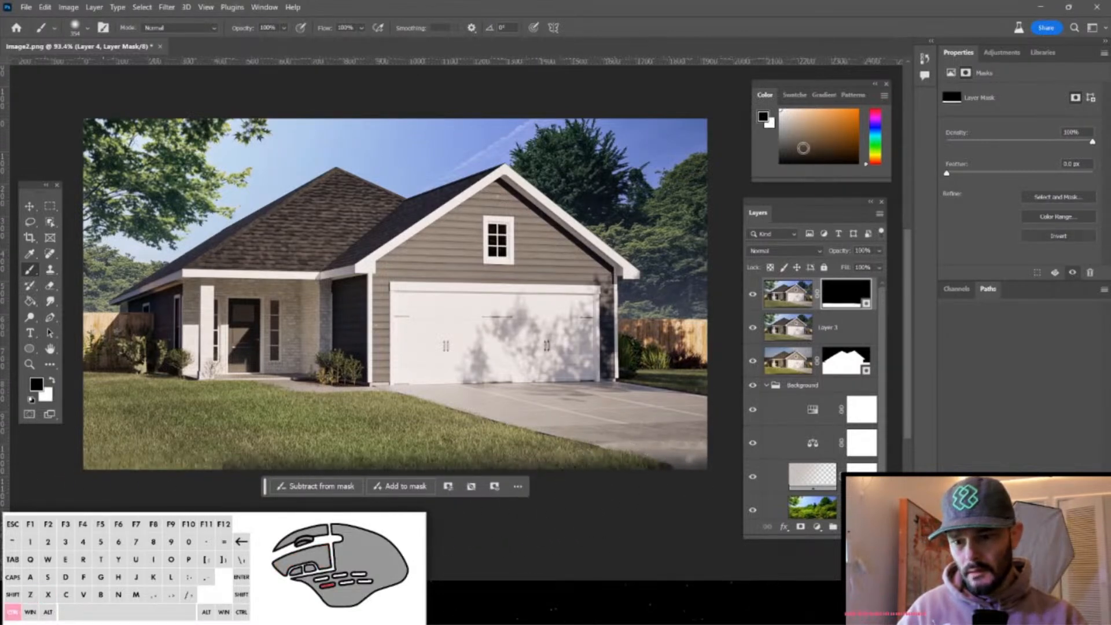
Paint grey along the lower edge of the top layer's mask to bring part of the foreground blur back.
{"action": "mouse_move", "coordinate": [782, 118]}
{"action": "left_mouse_down"}
{"action": "mouse_move", "coordinate": [771, 123]}
{"action": "mouse_move", "coordinate": [773, 148]}
{"action": "left_mouse_up"}
{"action": "mouse_move", "coordinate": [670, 496]}
{"action": "left_mouse_down"}
{"action": "mouse_move", "coordinate": [654, 483]}
{"action": "mouse_move", "coordinate": [40, 485]}
{"action": "left_mouse_up"}
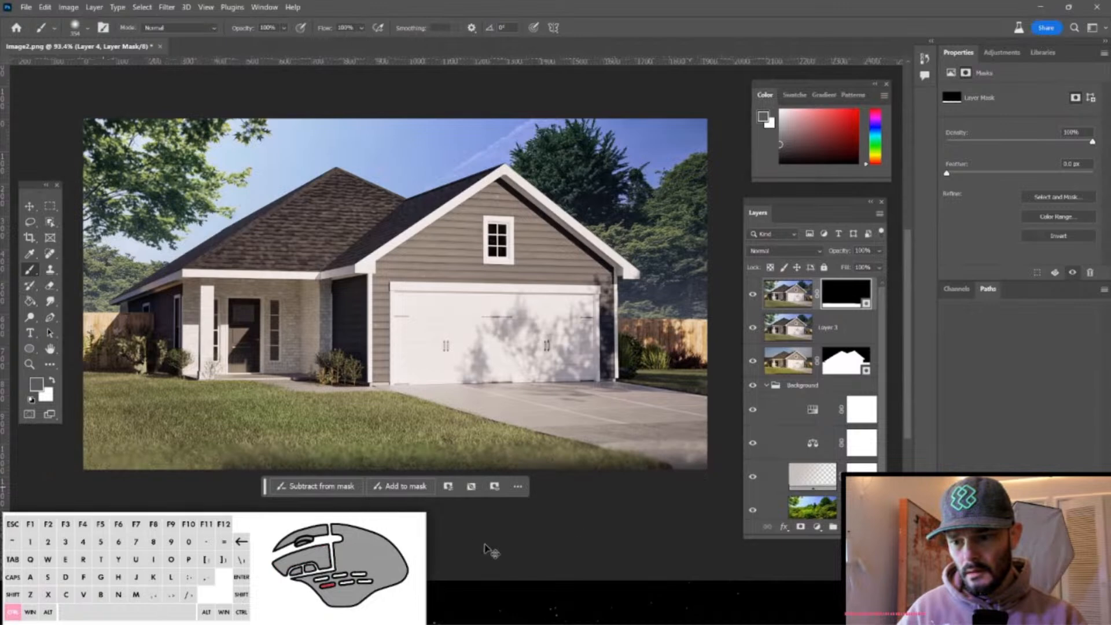
{"action": "left_click", "coordinate": [796, 135]}
{"action": "left_click_drag", "start_coordinate": [796, 134], "coordinate": [770, 130]}
{"action": "mouse_move", "coordinate": [646, 481]}
{"action": "left_mouse_down"}
{"action": "mouse_move", "coordinate": [32, 475]}
{"action": "mouse_move", "coordinate": [223, 458]}
{"action": "mouse_move", "coordinate": [479, 496]}
{"action": "mouse_move", "coordinate": [686, 481]}
{"action": "mouse_move", "coordinate": [669, 479]}
{"action": "left_mouse_up"}
{"action": "key", "text": "x"}
Enlarge the brush and paint the mask white over the house, with soft grey over the roof, trees and sky.
{"action": "mouse_move", "coordinate": [526, 324]}
{"action": "right_mouse_down", "text": "alt"}
{"action": "mouse_move", "coordinate": [640, 324]}
{"action": "mouse_move", "coordinate": [605, 324]}
{"action": "right_mouse_up", "text": "alt"}
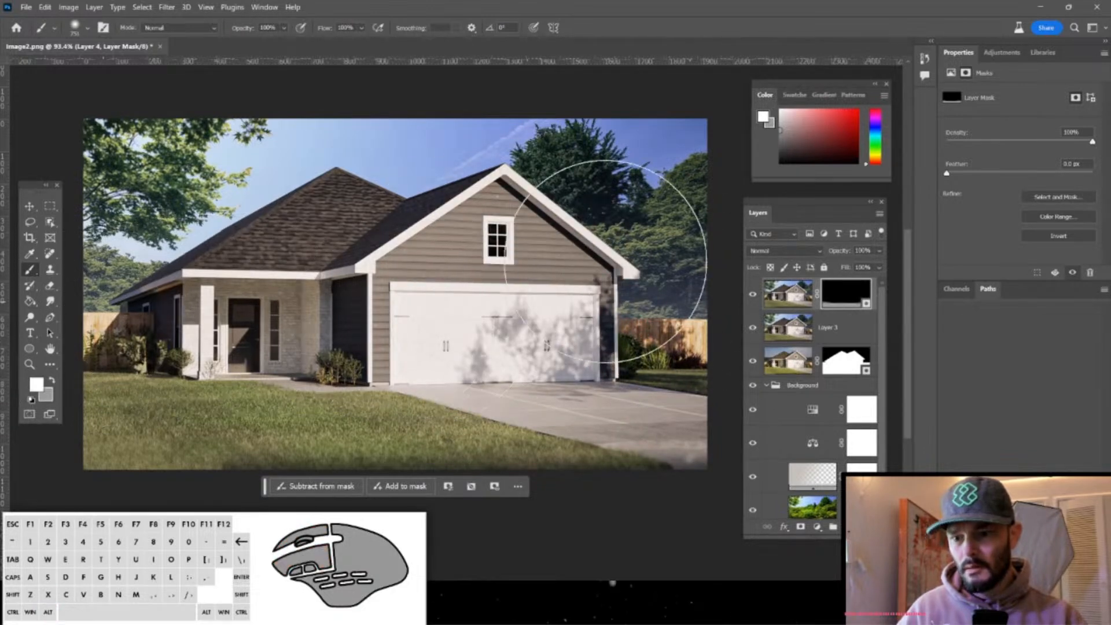
{"action": "left_click_drag", "start_coordinate": [567, 256], "coordinate": [648, 300]}
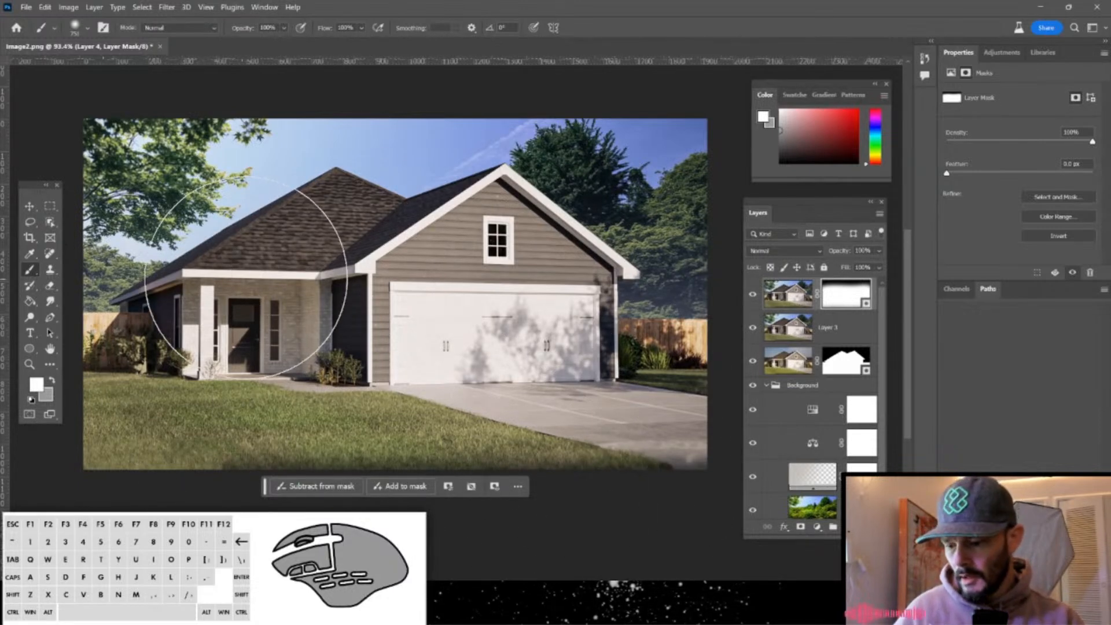
{"action": "key", "text": "x"}
{"action": "left_click_drag", "start_coordinate": [246, 205], "coordinate": [240, 205]}
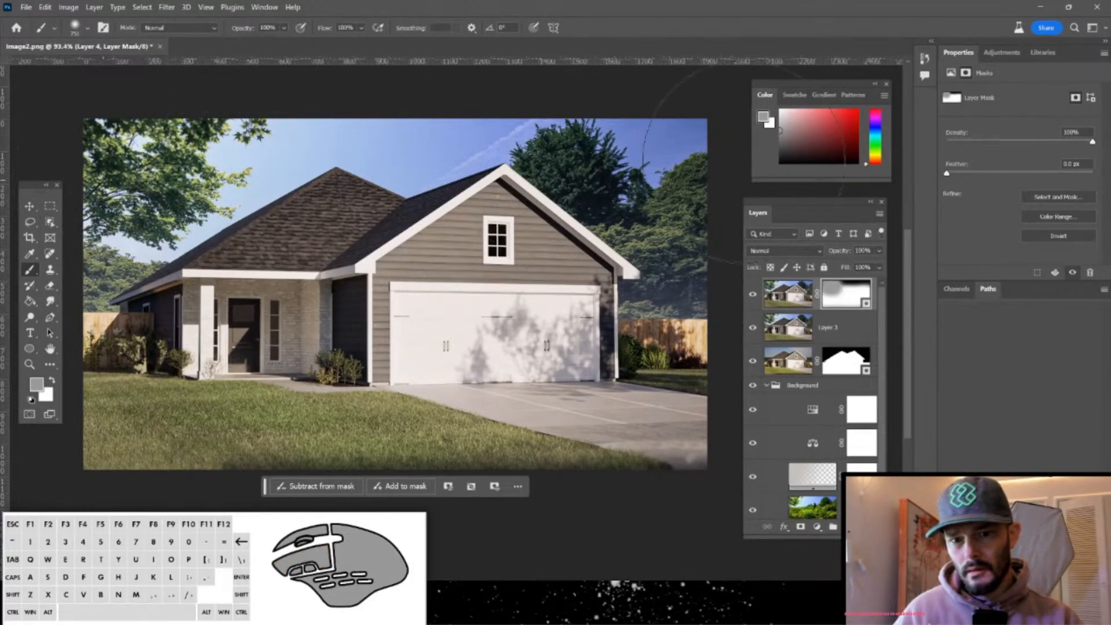
{"action": "left_click_drag", "start_coordinate": [808, 145], "coordinate": [601, 246]}
{"action": "left_click", "coordinate": [153, 179]}
{"action": "mouse_move", "coordinate": [197, 188]}
{"action": "left_mouse_down"}
{"action": "mouse_move", "coordinate": [235, 178]}
{"action": "mouse_move", "coordinate": [173, 180]}
{"action": "left_mouse_up"}
Paint the mask black across the sky, trees and roof with a large brush, leaving the foreground area white.
{"action": "key", "text": "x"}
{"action": "left_click_drag", "start_coordinate": [243, 168], "coordinate": [631, 152]}
{"action": "right_click_drag", "start_coordinate": [256, 161], "coordinate": [280, 165], "text": "alt"}
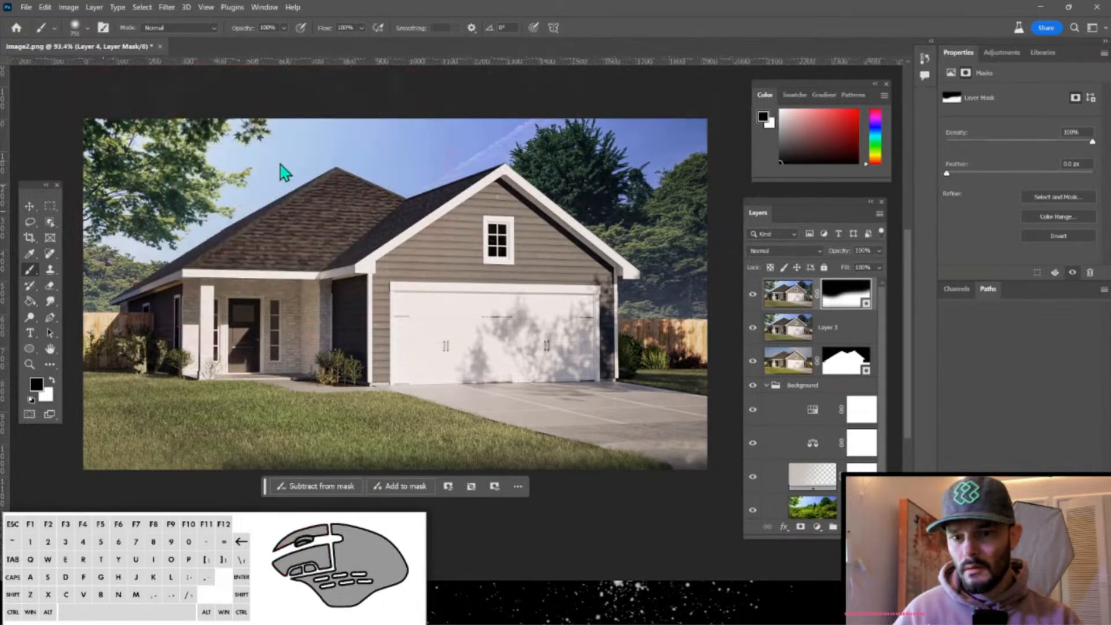
{"action": "left_click_drag", "start_coordinate": [154, 146], "coordinate": [592, 136]}
{"action": "mouse_move", "coordinate": [658, 145]}
{"action": "left_mouse_down"}
{"action": "mouse_move", "coordinate": [230, 176]}
{"action": "mouse_move", "coordinate": [589, 174]}
{"action": "left_mouse_up"}
{"action": "left_click_drag", "start_coordinate": [207, 156], "coordinate": [231, 243]}
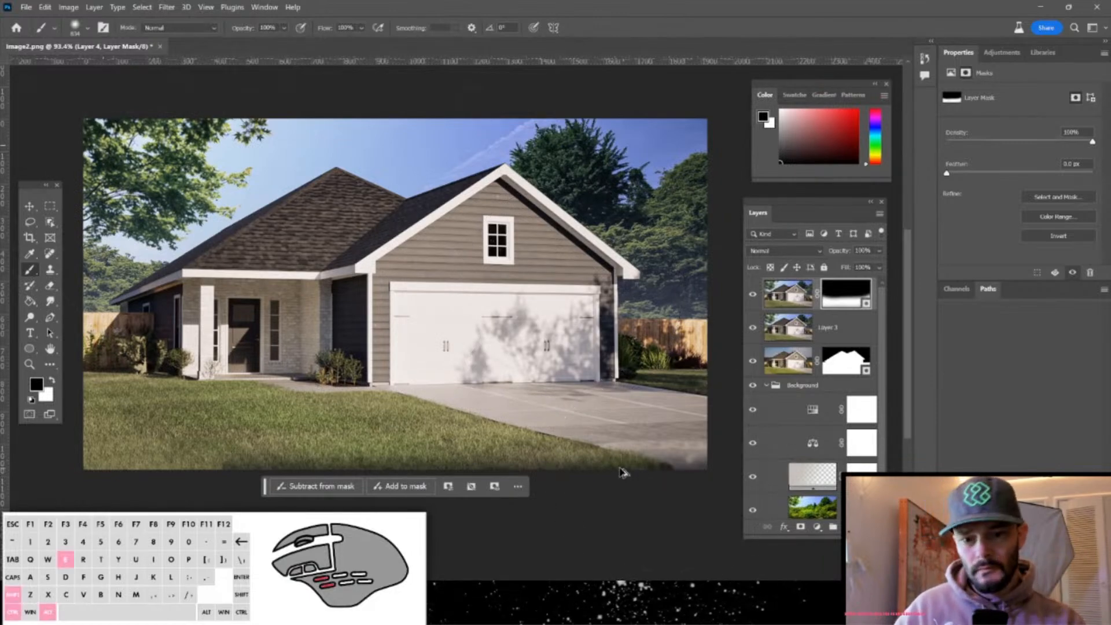
Stamp all visible layers into a new top layer and inspect the garage wall's siding up close.
{"action": "key", "text": "ctrl+shift+alt+e"}
{"action": "scroll", "coordinate": [506, 310], "scroll_direction": "up", "scroll_amount": 5, "text": "alt"}
{"action": "left_click_drag", "start_coordinate": [581, 191], "coordinate": [405, 194]}
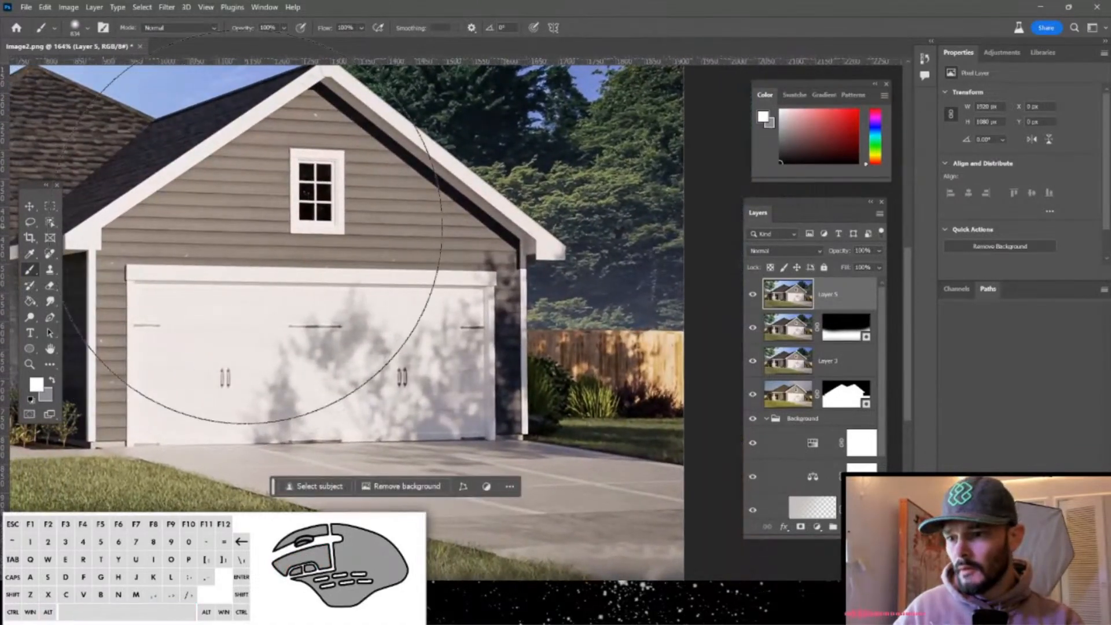
{"action": "left_click_drag", "start_coordinate": [250, 243], "coordinate": [249, 254]}
{"action": "scroll", "coordinate": [185, 272], "scroll_direction": "up", "scroll_amount": 4, "text": "alt"}
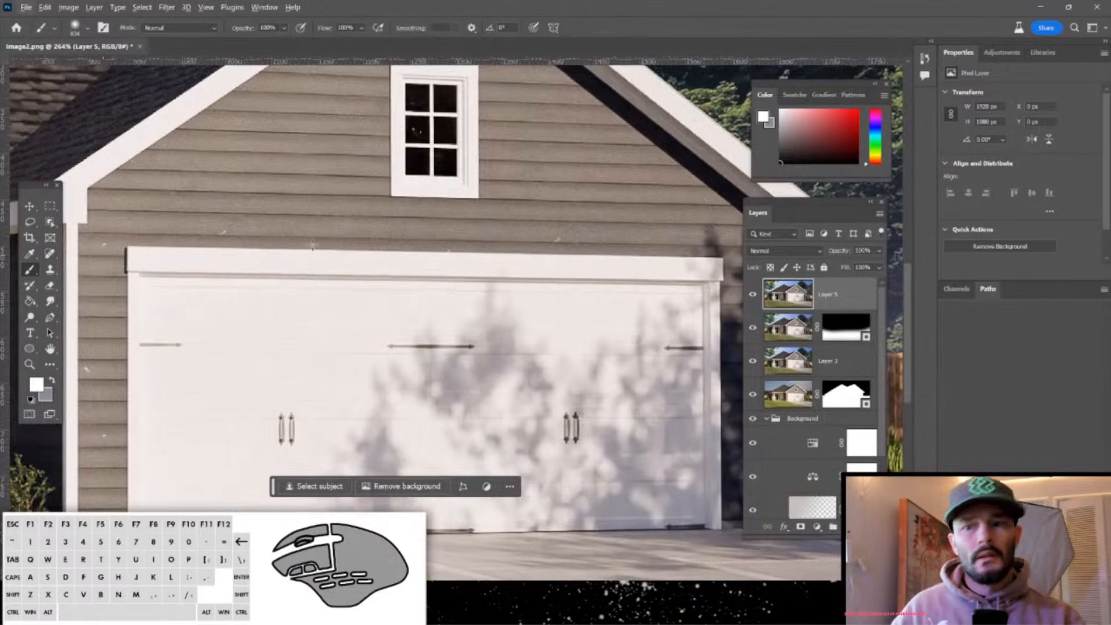
{"action": "left_click_drag", "start_coordinate": [309, 296], "coordinate": [556, 238]}
{"action": "scroll", "coordinate": [384, 354], "scroll_direction": "up", "scroll_amount": 3, "text": "alt"}
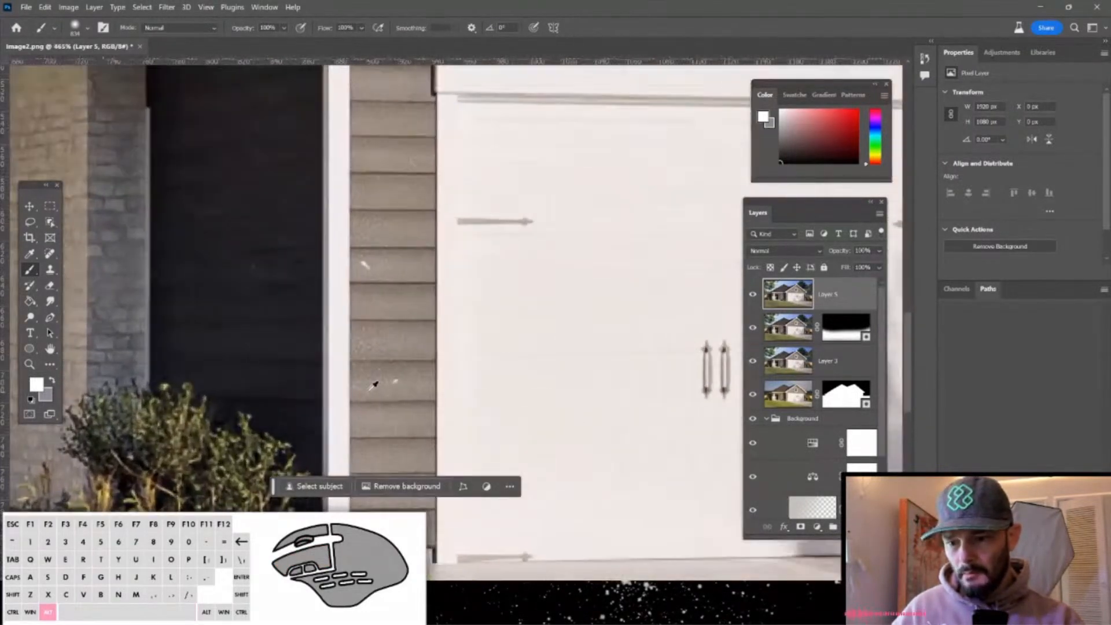
Start a Pen path along the garage siding's base and trace its left edge up around the white trim corner.
{"action": "scroll", "coordinate": [373, 385], "scroll_direction": "down", "scroll_amount": 3}
{"action": "scroll", "coordinate": [373, 382], "scroll_direction": "up", "scroll_amount": 2, "text": "alt"}
{"action": "scroll", "coordinate": [373, 379], "scroll_direction": "up", "scroll_amount": 1, "text": "alt"}
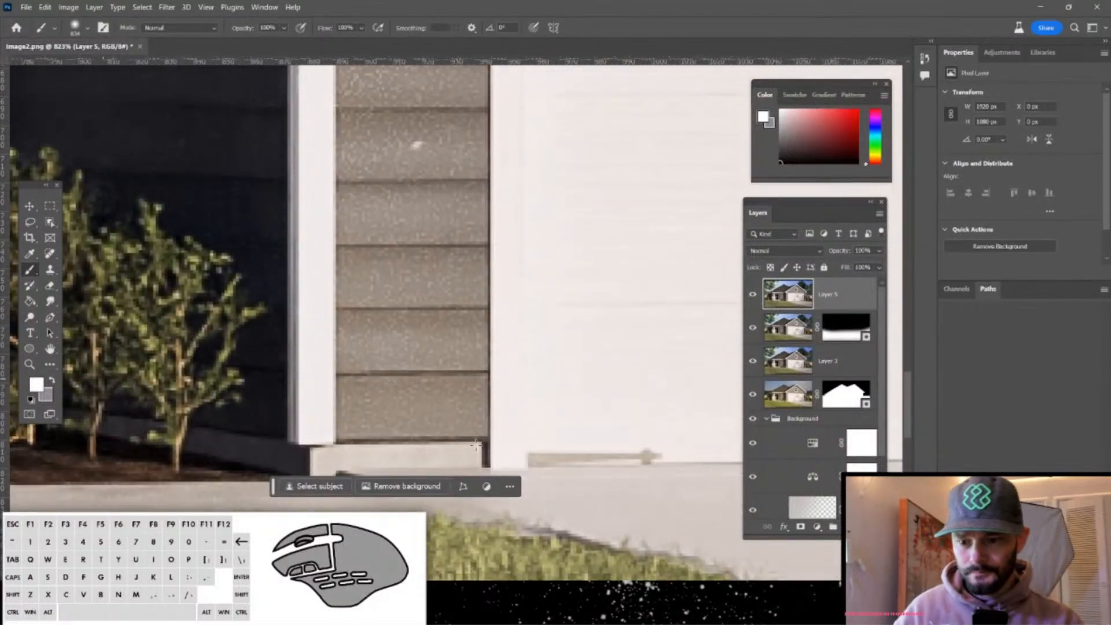
{"action": "key", "text": "p"}
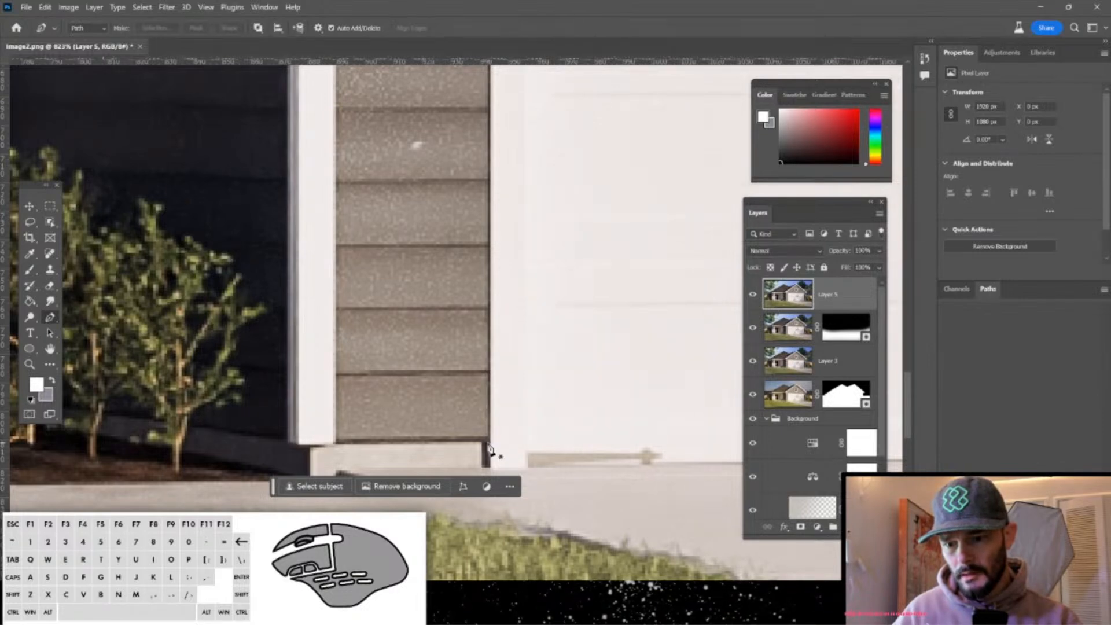
{"action": "left_click", "coordinate": [334, 442]}
{"action": "left_click_drag", "start_coordinate": [343, 112], "coordinate": [352, 428]}
{"action": "left_click_drag", "start_coordinate": [360, 210], "coordinate": [329, 169]}
{"action": "scroll", "coordinate": [306, 312], "scroll_direction": "up", "scroll_amount": 1}
{"action": "left_click", "coordinate": [317, 331]}
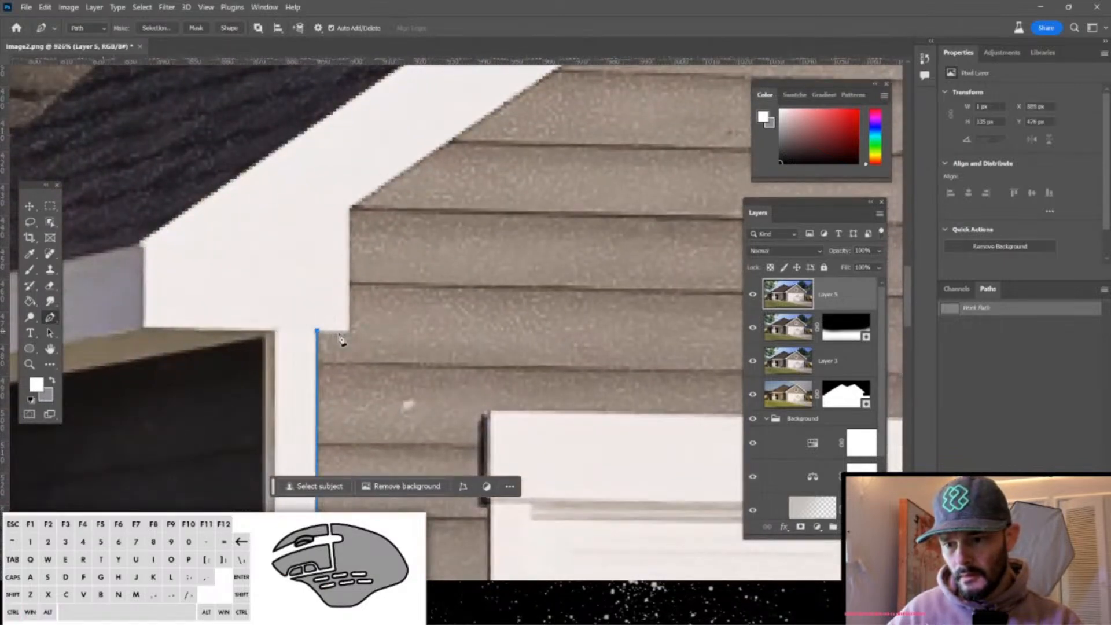
{"action": "left_click", "coordinate": [349, 332]}
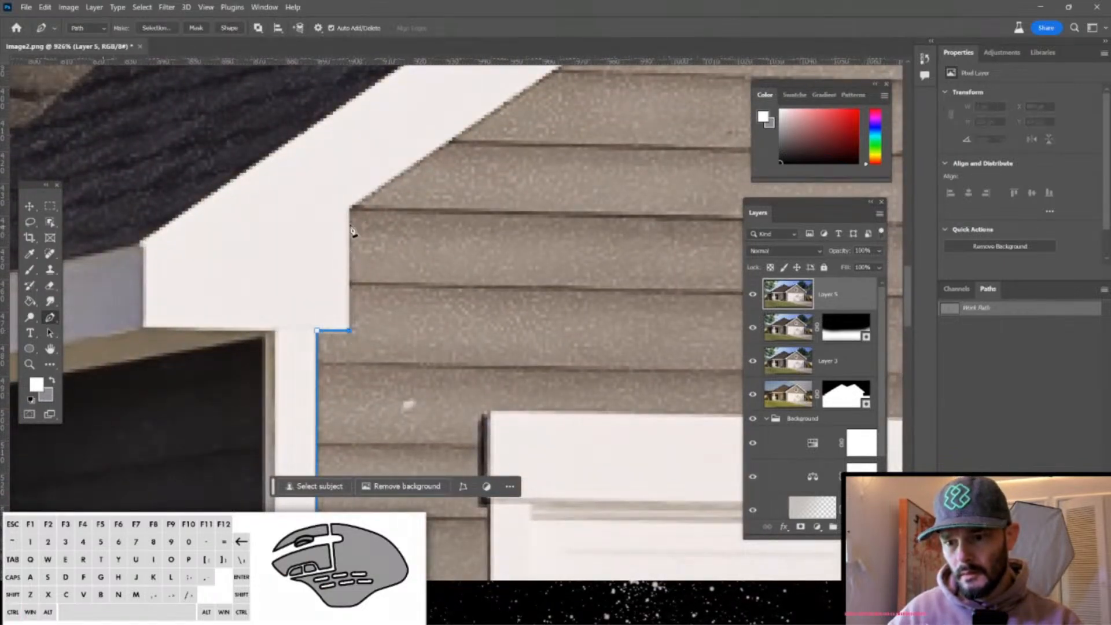
{"action": "left_click", "coordinate": [350, 207]}
Extend the path along the underside of the left gable trim up to the peak.
{"action": "left_click_drag", "start_coordinate": [454, 151], "coordinate": [278, 317]}
{"action": "left_click_drag", "start_coordinate": [438, 185], "coordinate": [255, 359]}
{"action": "left_click_drag", "start_coordinate": [509, 200], "coordinate": [342, 321]}
{"action": "left_click_drag", "start_coordinate": [532, 246], "coordinate": [364, 363]}
{"action": "left_click", "coordinate": [589, 182]}
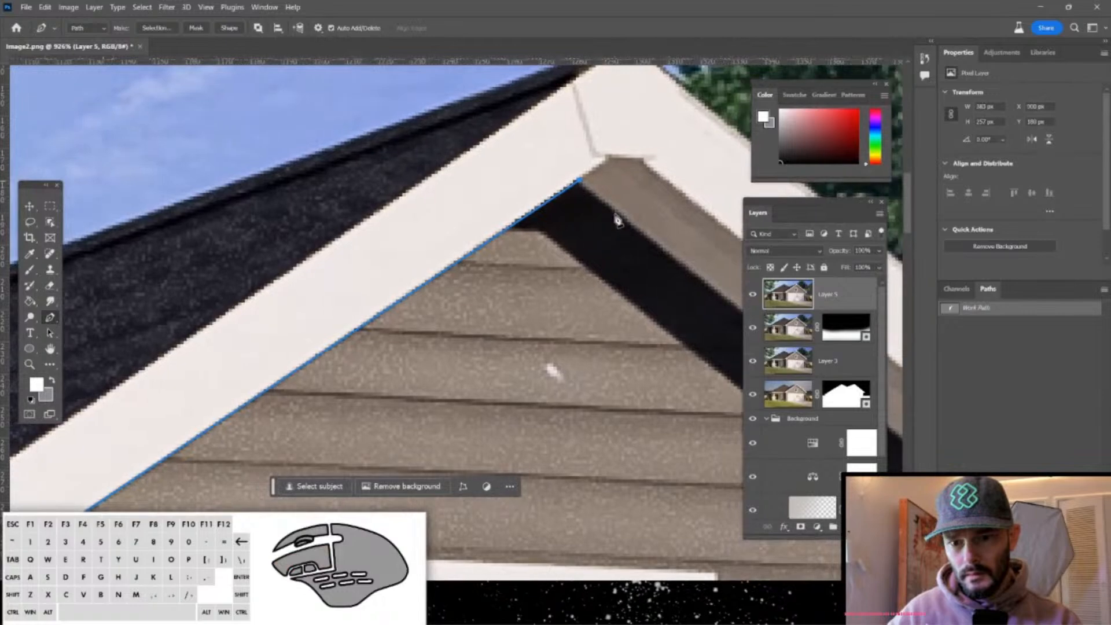
Extend the path from the gable peak down the dark right eave edge to the vertical corner trim.
{"action": "left_click_drag", "start_coordinate": [636, 260], "coordinate": [492, 195]}
{"action": "left_click_drag", "start_coordinate": [636, 324], "coordinate": [472, 103]}
{"action": "left_click_drag", "start_coordinate": [615, 278], "coordinate": [410, 85]}
{"action": "left_click_drag", "start_coordinate": [630, 300], "coordinate": [402, 196]}
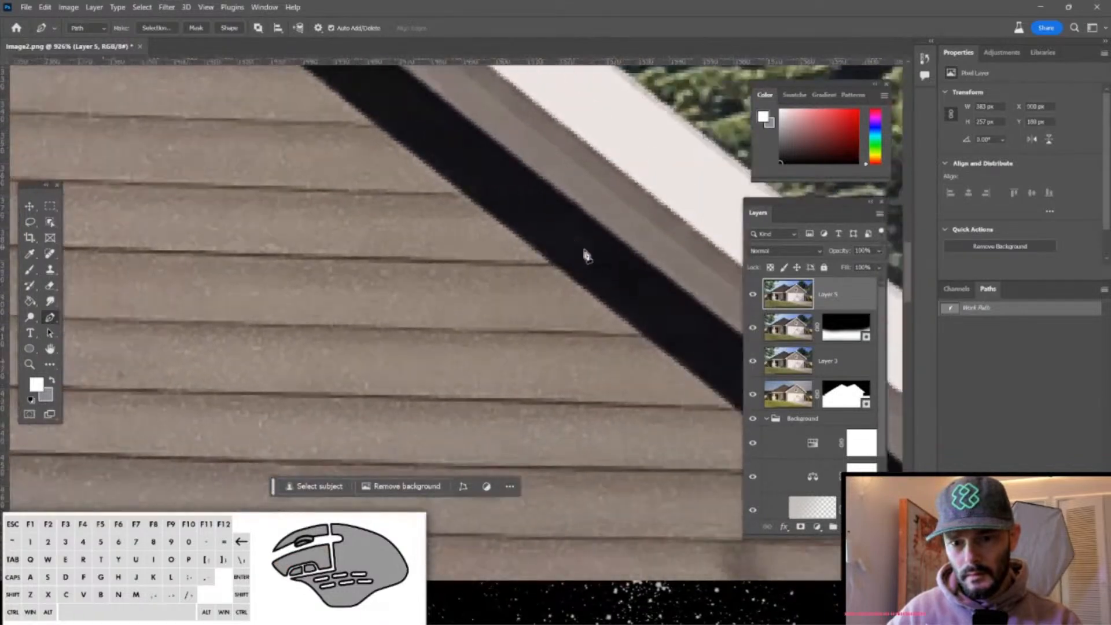
{"action": "left_click_drag", "start_coordinate": [642, 324], "coordinate": [416, 226]}
{"action": "left_click_drag", "start_coordinate": [664, 362], "coordinate": [565, 293]}
{"action": "left_click_drag", "start_coordinate": [646, 331], "coordinate": [567, 269]}
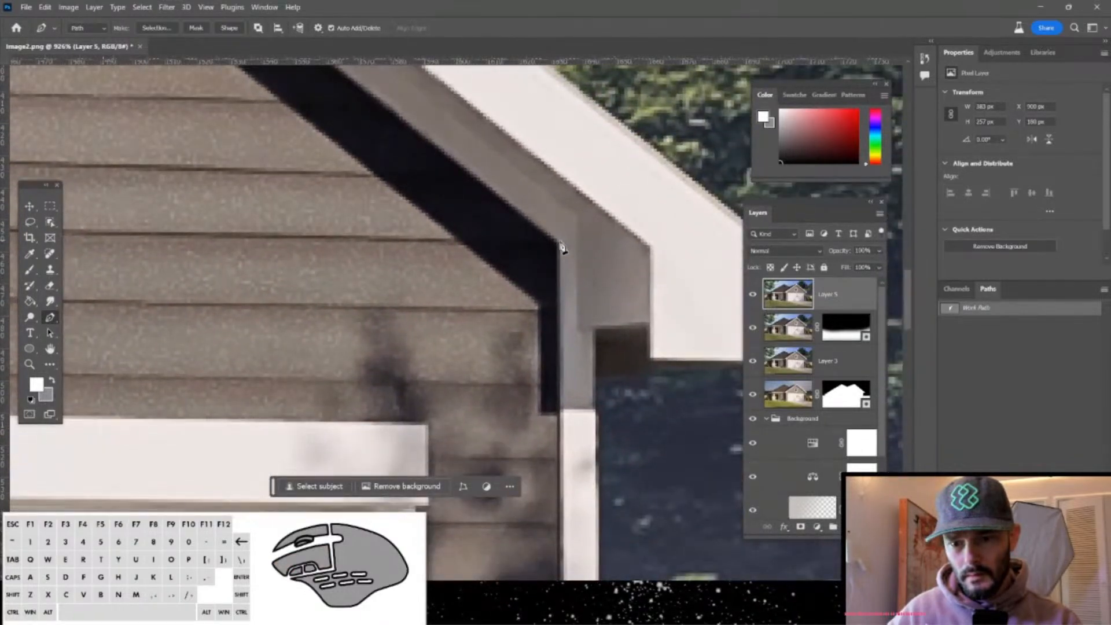
{"action": "left_click", "coordinate": [559, 247]}
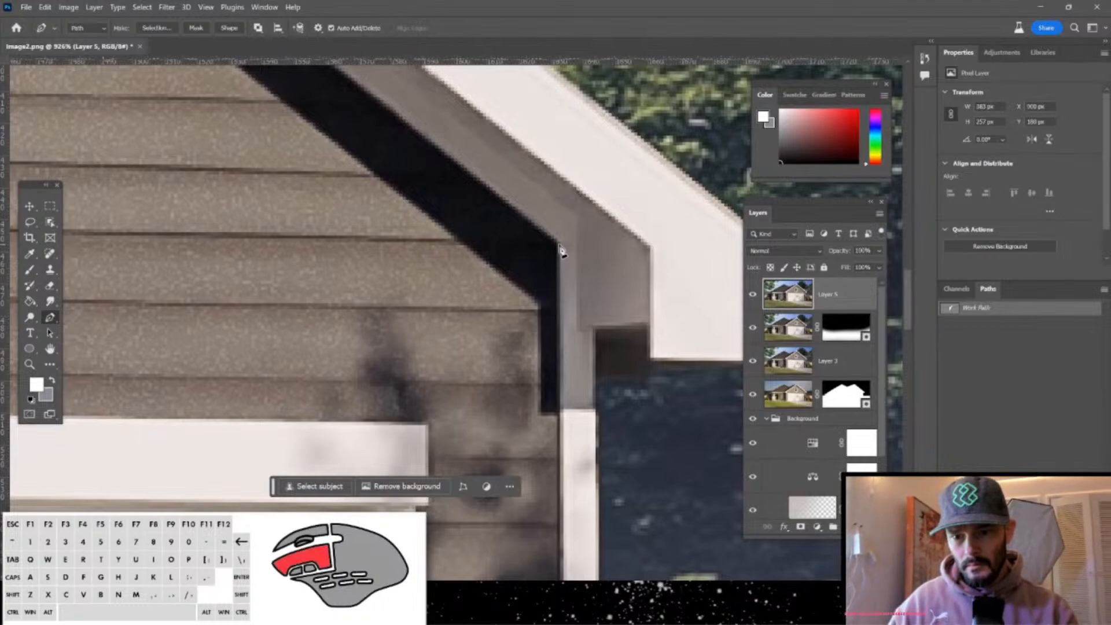
Continue the path down the right corner trim, across the siding's base and up around the garage header's right end.
{"action": "scroll", "coordinate": [555, 304], "scroll_direction": "down", "scroll_amount": 10}
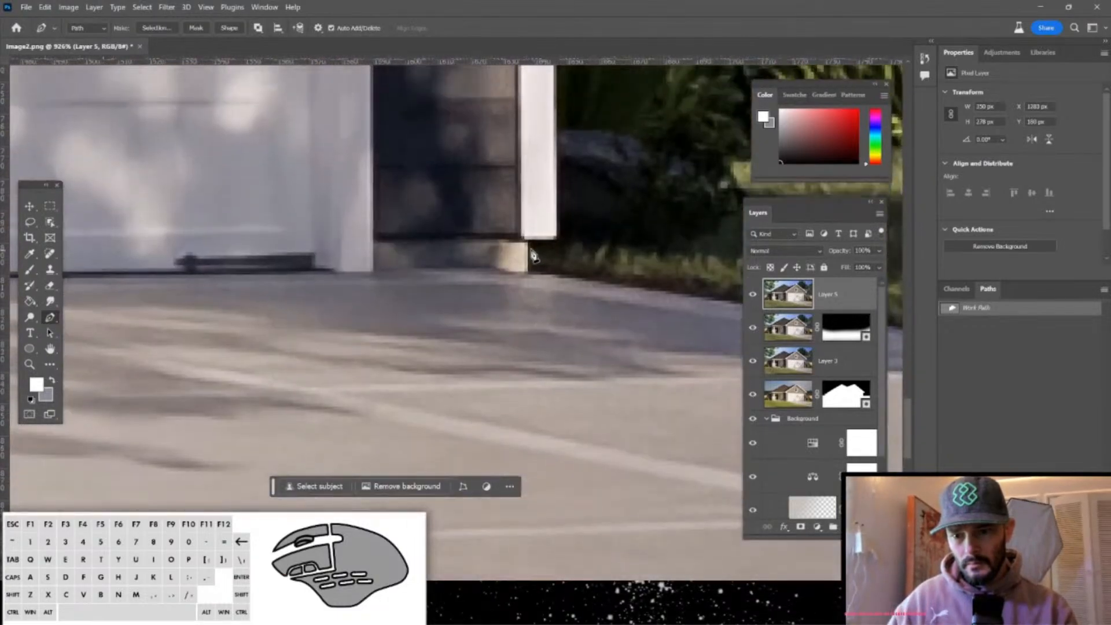
{"action": "left_click", "coordinate": [519, 238]}
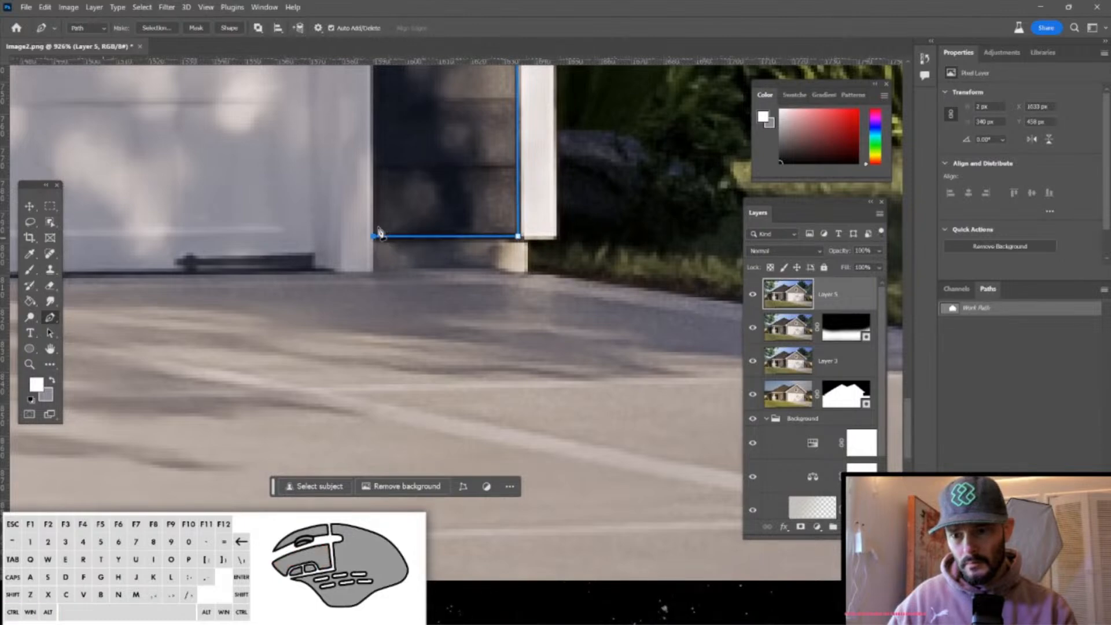
{"action": "scroll", "coordinate": [385, 220], "scroll_direction": "up", "scroll_amount": 10}
{"action": "scroll", "coordinate": [401, 428], "scroll_direction": "down", "scroll_amount": 1}
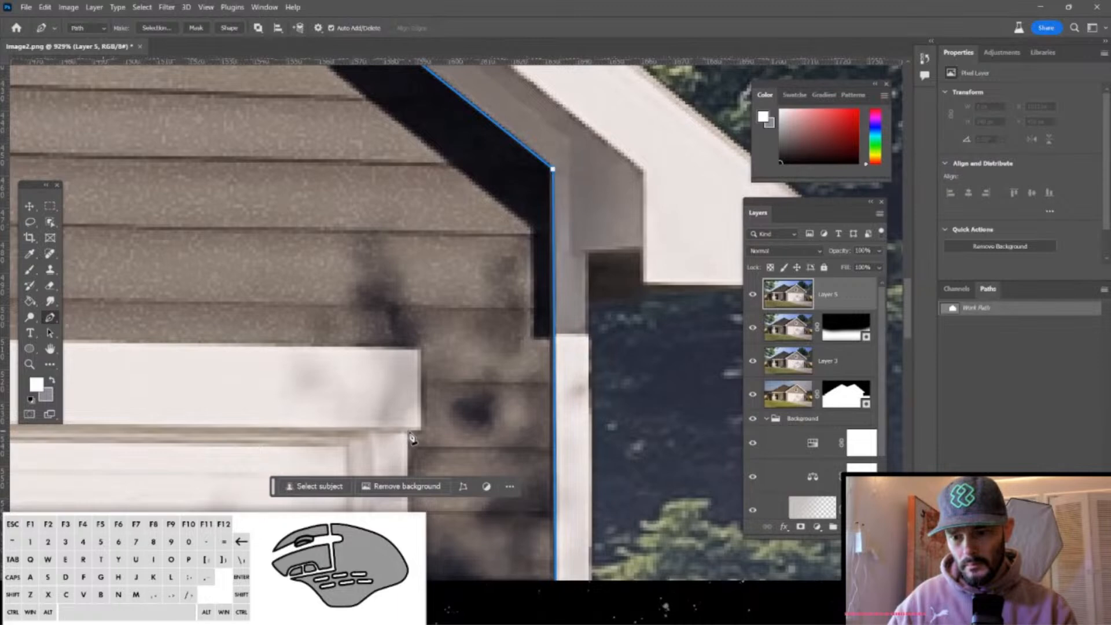
{"action": "left_click", "coordinate": [407, 431]}
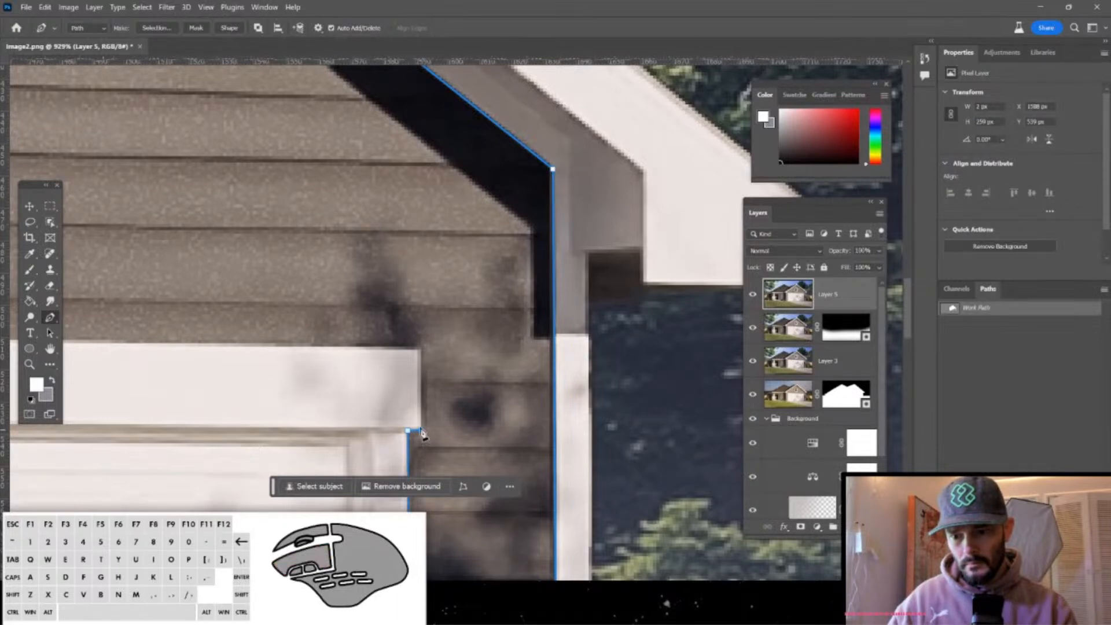
{"action": "left_click", "coordinate": [419, 352]}
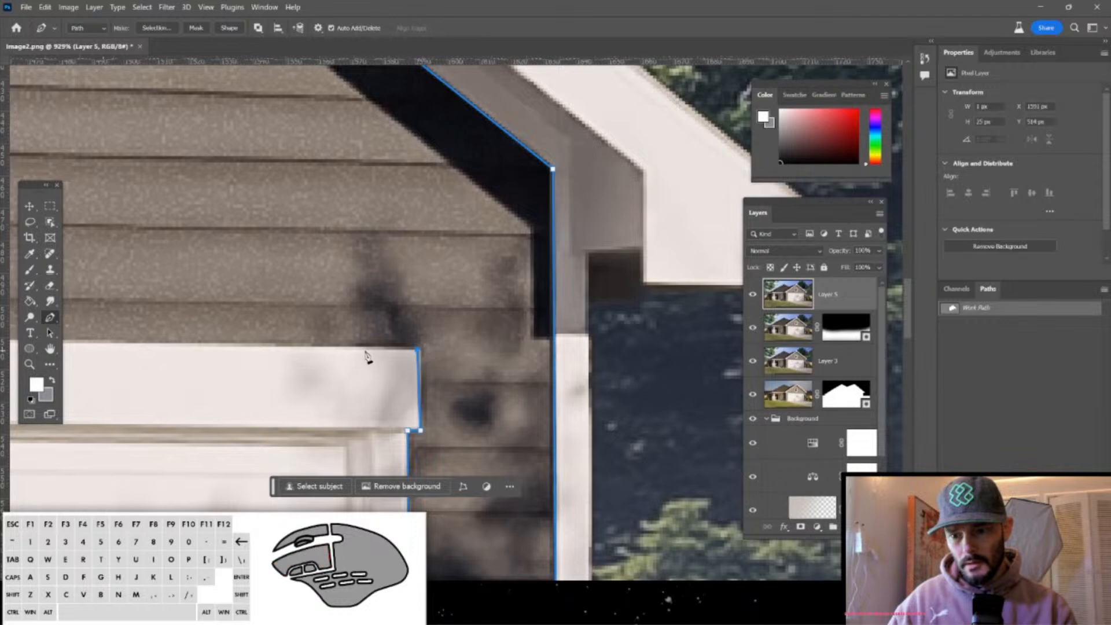
Trace the path along the top of the garage header and down its left end.
{"action": "scroll", "coordinate": [310, 354], "scroll_direction": "left", "scroll_amount": 15}
{"action": "scroll", "coordinate": [310, 365], "scroll_direction": "left", "scroll_amount": 15}
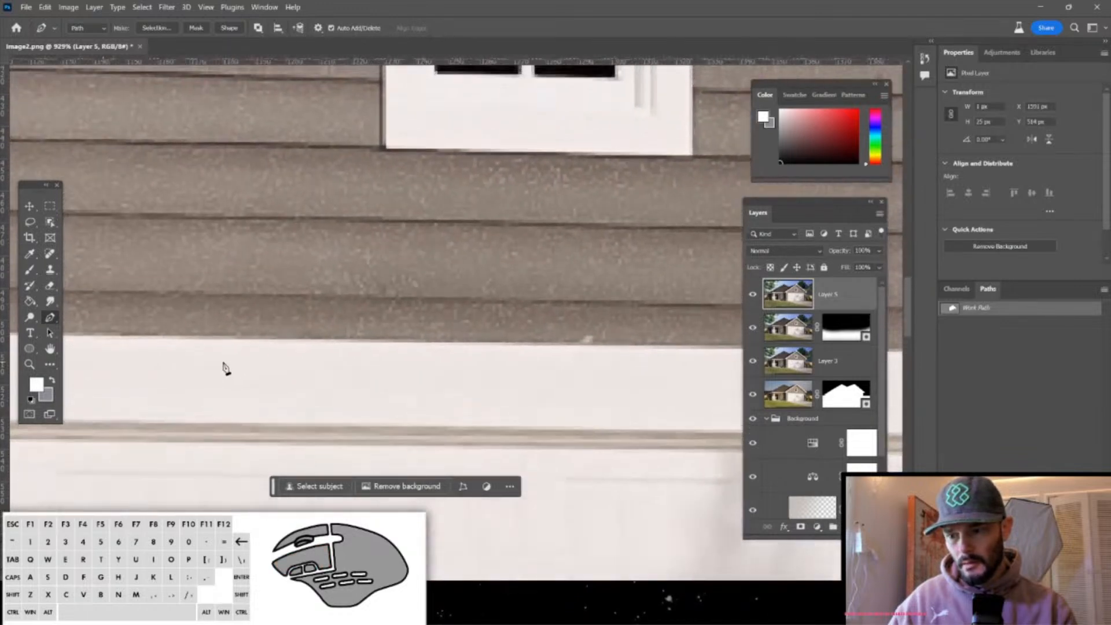
{"action": "left_click", "coordinate": [360, 341]}
{"action": "left_click", "coordinate": [358, 430]}
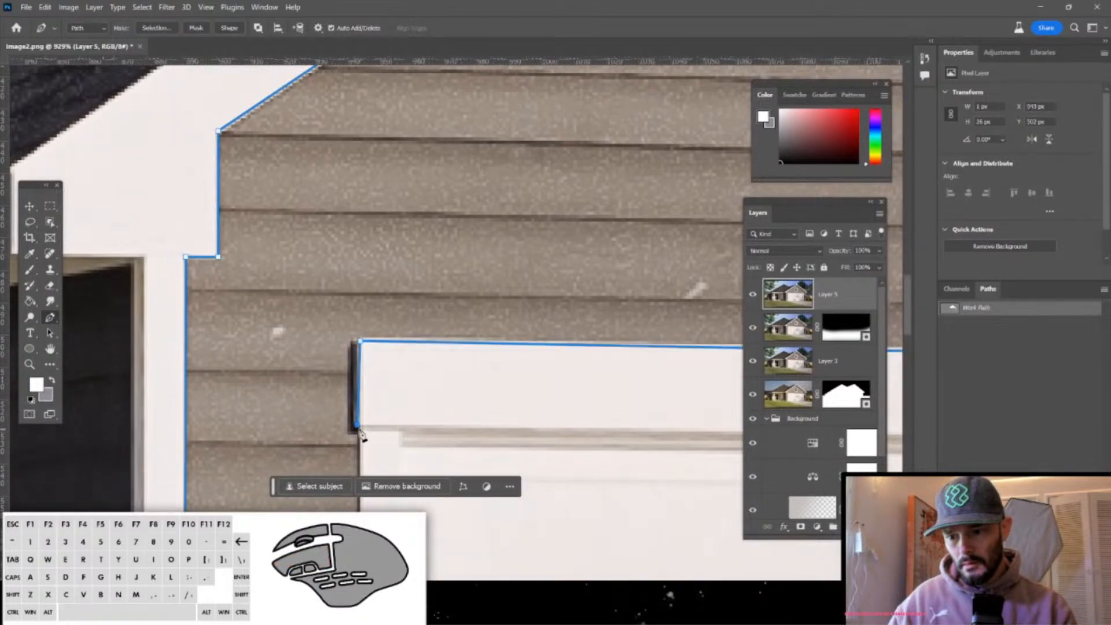
Continue the path down the garage door frame's left edge and close it at the siding's base.
{"action": "scroll", "coordinate": [361, 437], "scroll_direction": "down", "scroll_amount": 10}
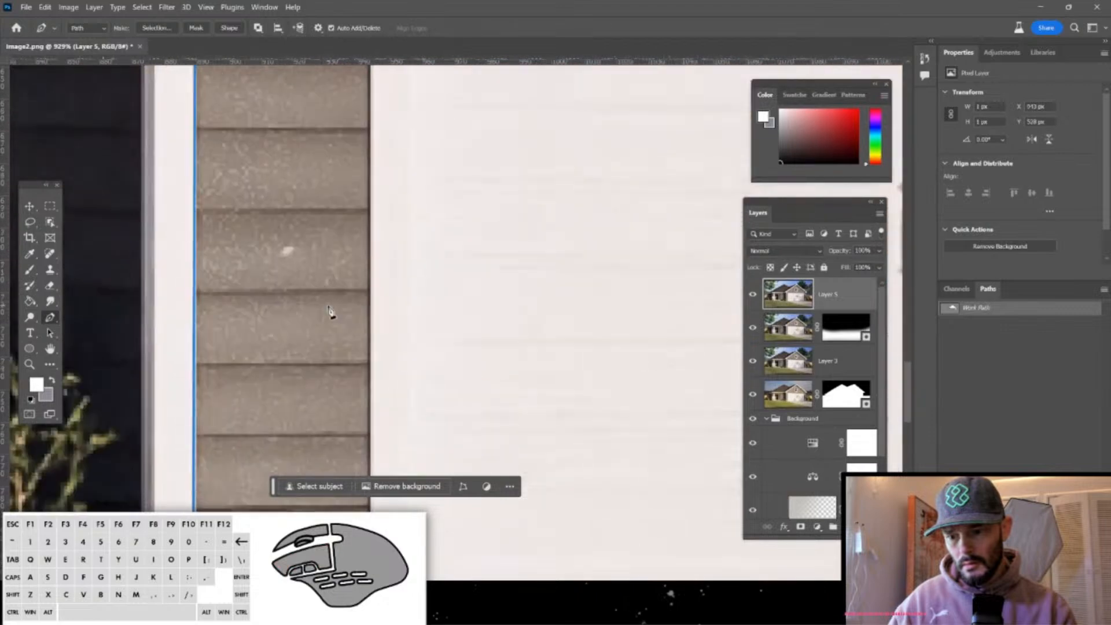
{"action": "scroll", "coordinate": [361, 339], "scroll_direction": "down", "scroll_amount": 1}
{"action": "left_click", "coordinate": [389, 340]}
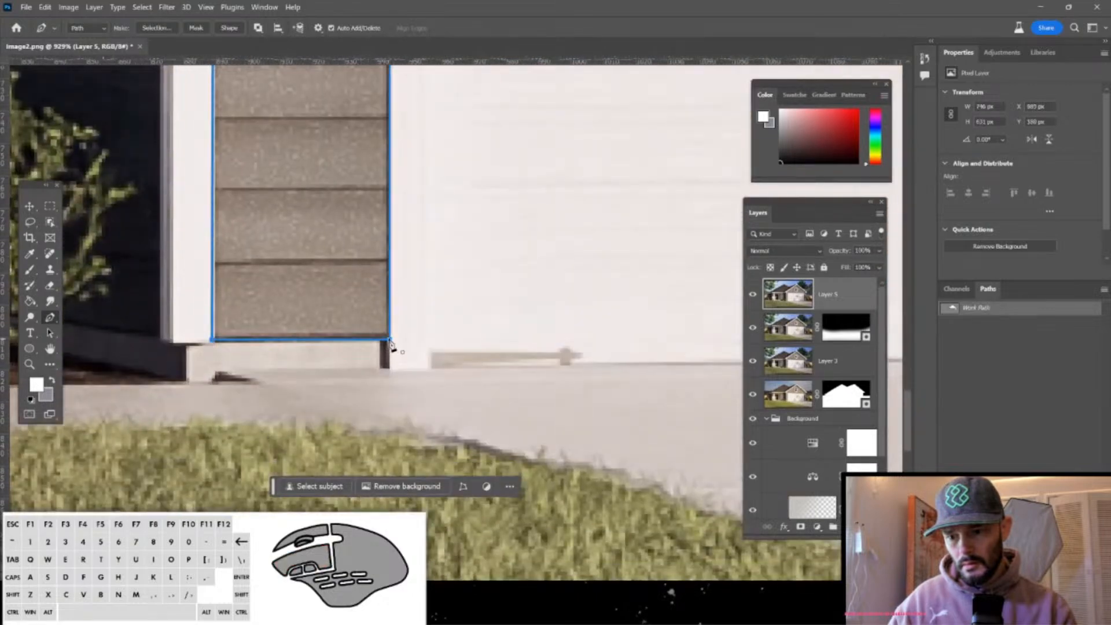
{"action": "scroll", "coordinate": [384, 332], "scroll_direction": "down", "scroll_amount": 5, "text": "ctrl+alt"}
{"action": "scroll", "coordinate": [372, 328], "scroll_direction": "up", "scroll_amount": 5}
{"action": "scroll", "coordinate": [372, 327], "scroll_direction": "down", "scroll_amount": 2, "text": "ctrl"}
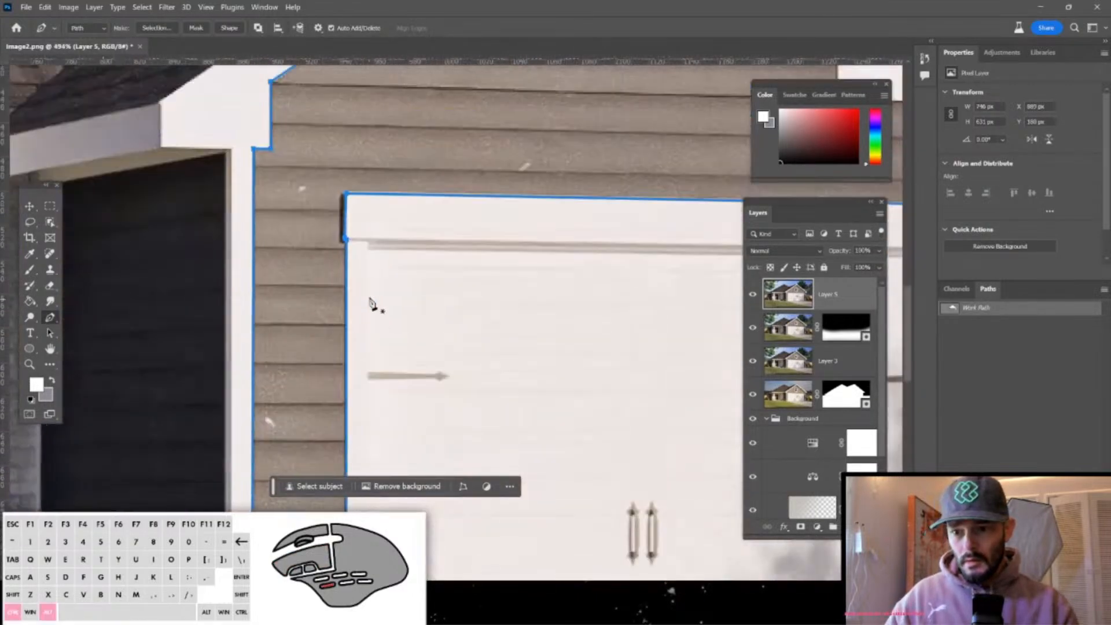
Convert the closed siding path into a selection with 0-pixel feather and copy the garage siding to a new layer.
{"action": "right_click", "coordinate": [372, 300]}
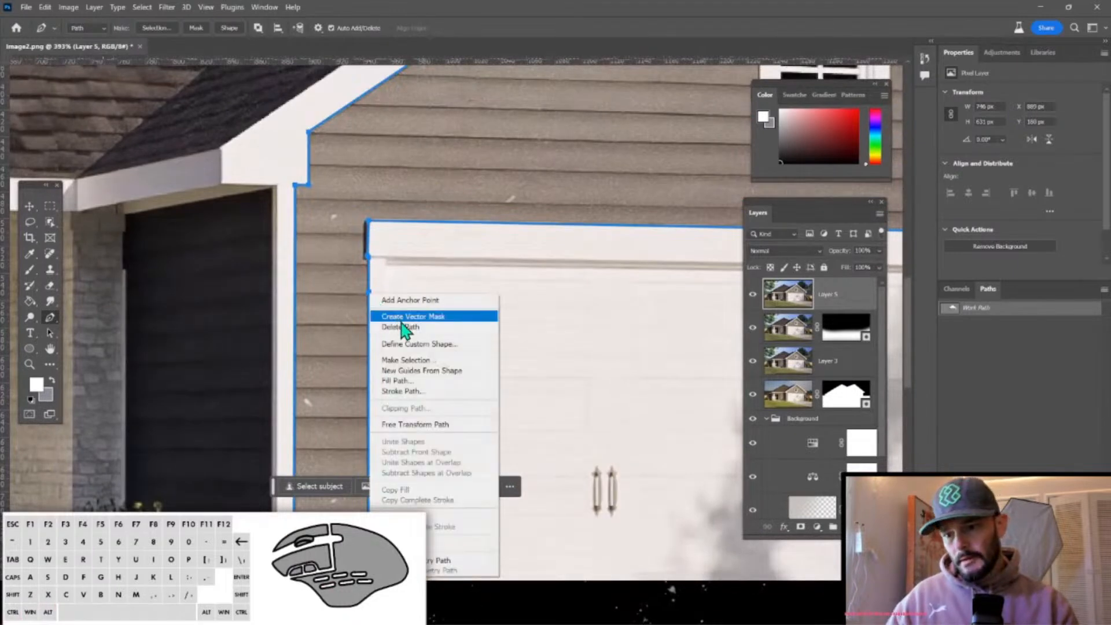
{"action": "left_click", "coordinate": [420, 360]}
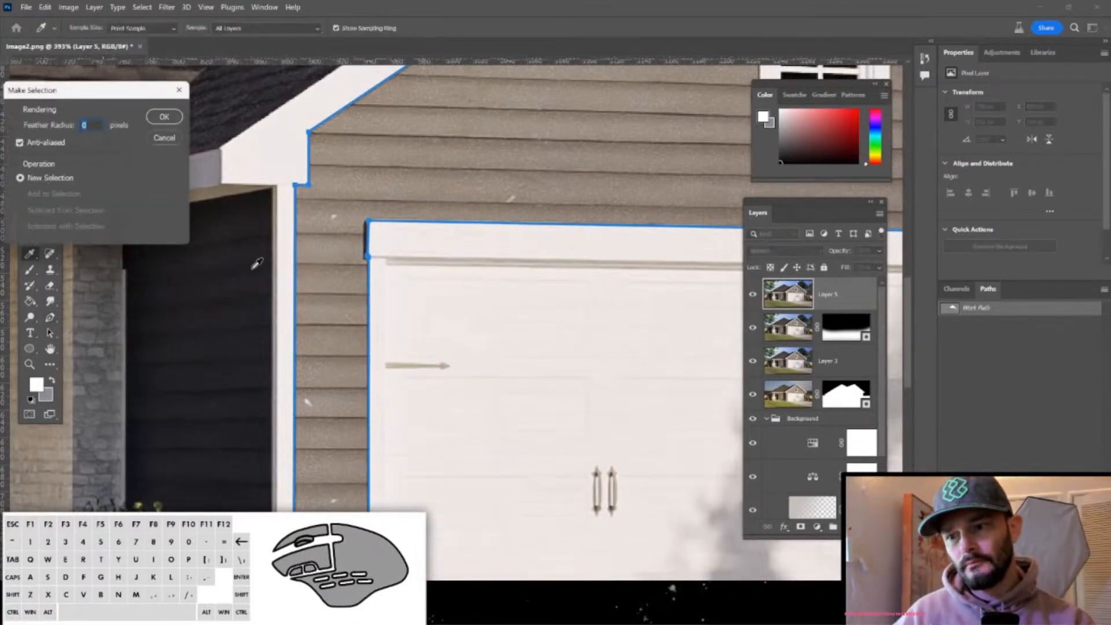
{"action": "left_click", "coordinate": [157, 117]}
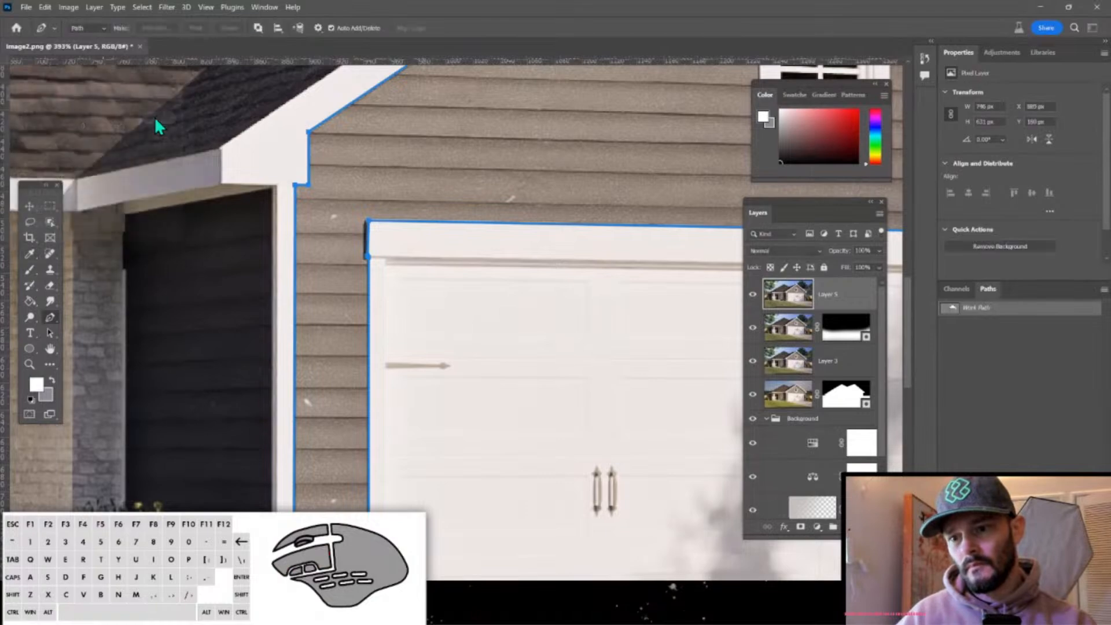
{"action": "scroll", "coordinate": [299, 178], "scroll_direction": "down", "scroll_amount": 3}
{"action": "scroll", "coordinate": [639, 304], "scroll_direction": "down", "scroll_amount": 4, "text": "alt"}
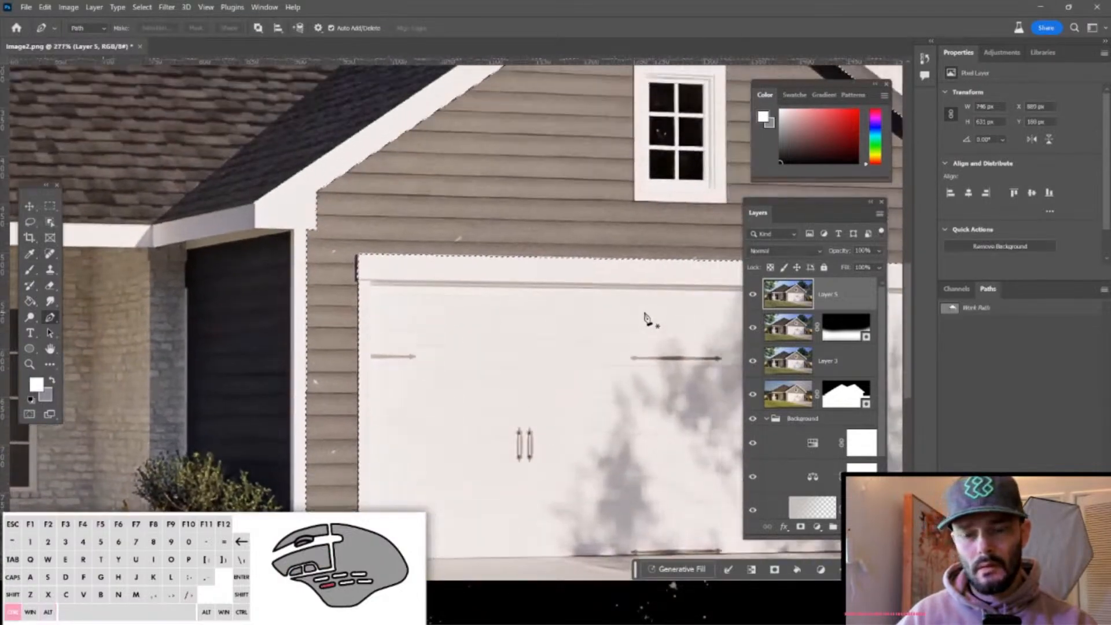
{"action": "scroll", "coordinate": [640, 315], "scroll_direction": "down", "scroll_amount": 2, "text": "alt"}
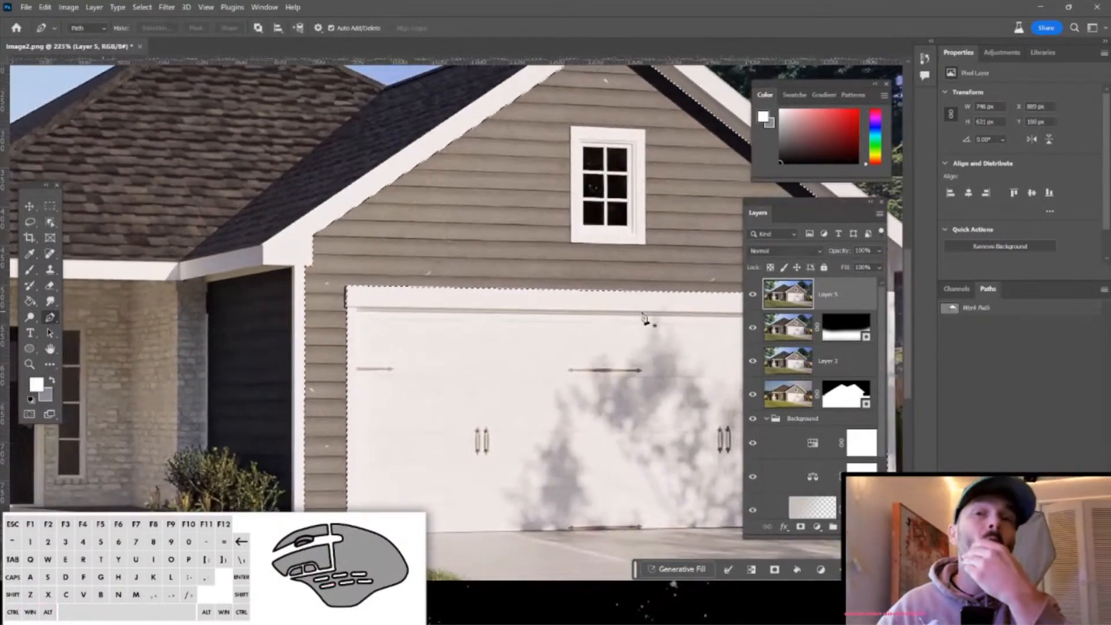
{"action": "scroll", "coordinate": [642, 316], "scroll_direction": "down", "scroll_amount": 1}
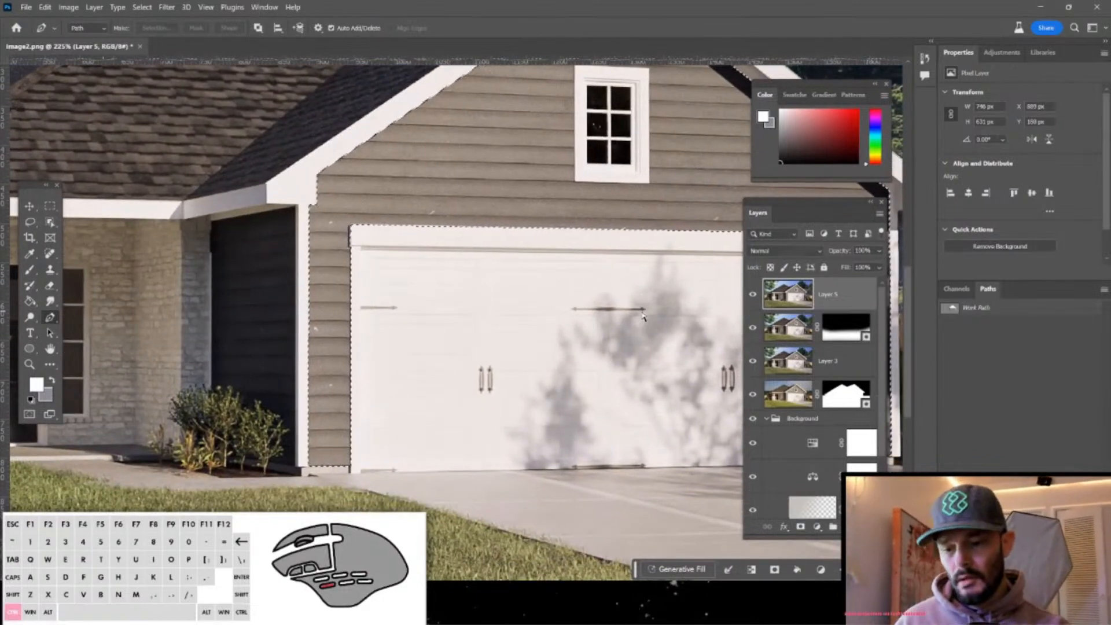
{"action": "key", "text": "ctrl+j"}
Select the dark side wall between the brick porch and the garage with the Object Selection tool on Layer 5.
{"action": "scroll", "coordinate": [428, 361], "scroll_direction": "up", "scroll_amount": 3, "text": "alt"}
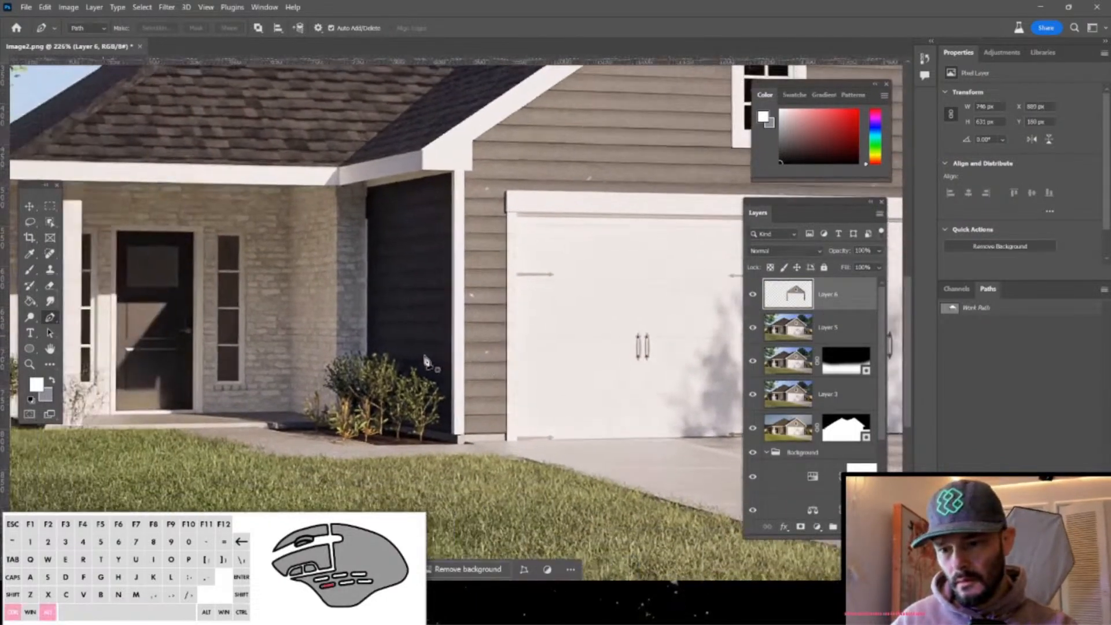
{"action": "scroll", "coordinate": [838, 203], "scroll_direction": "up", "scroll_amount": 2}
{"action": "scroll", "coordinate": [883, 189], "scroll_direction": "down", "scroll_amount": 4}
{"action": "scroll", "coordinate": [882, 190], "scroll_direction": "down", "scroll_amount": 1, "text": "alt"}
{"action": "scroll", "coordinate": [846, 202], "scroll_direction": "up", "scroll_amount": 3}
{"action": "left_click", "coordinate": [56, 226]}
{"action": "left_click", "coordinate": [99, 224]}
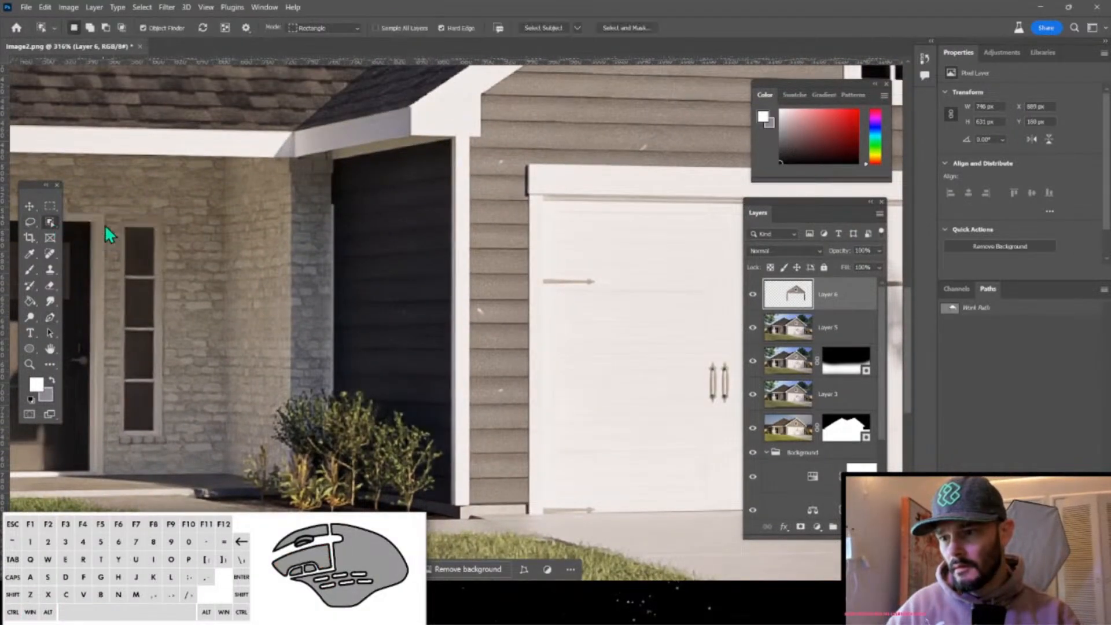
{"action": "left_click_drag", "start_coordinate": [462, 127], "coordinate": [321, 484]}
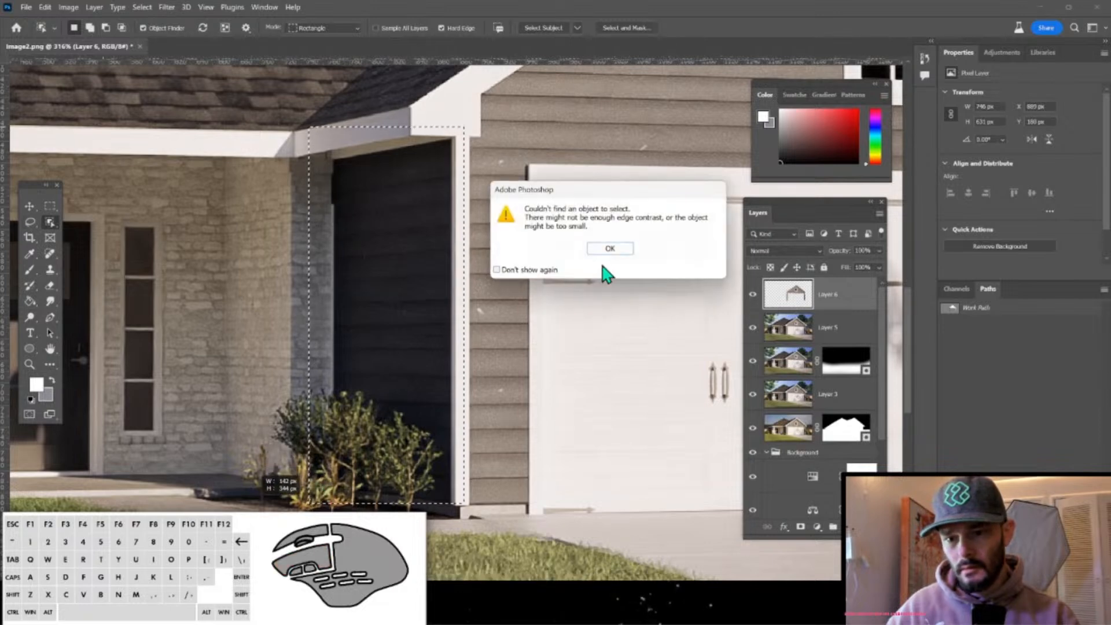
{"action": "left_click", "coordinate": [610, 249]}
{"action": "left_click", "coordinate": [778, 340]}
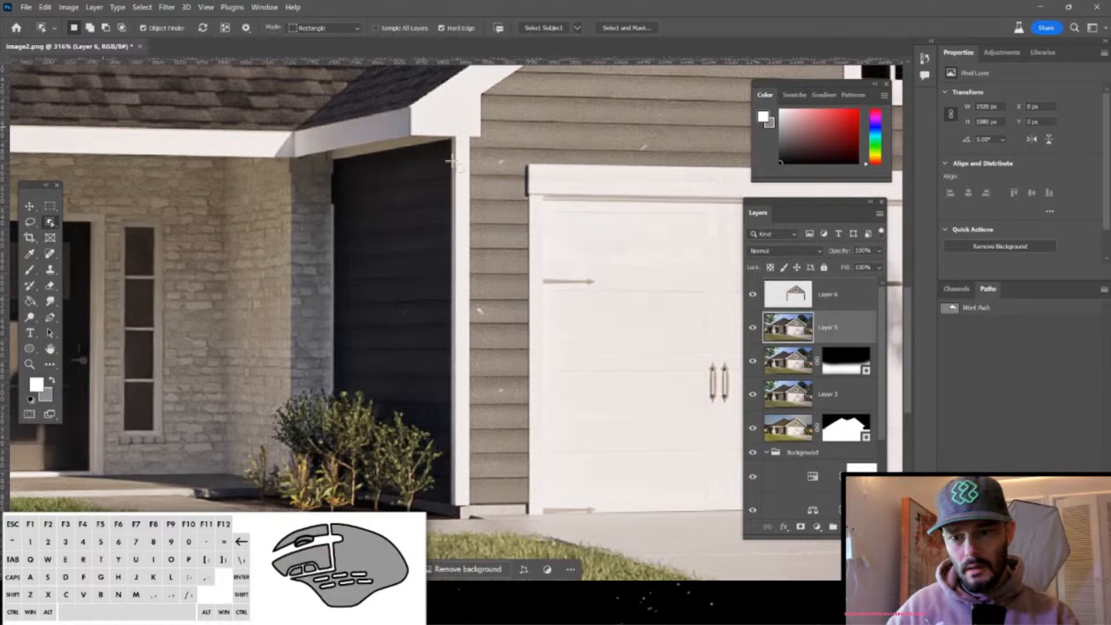
{"action": "left_click_drag", "start_coordinate": [455, 132], "coordinate": [315, 502]}
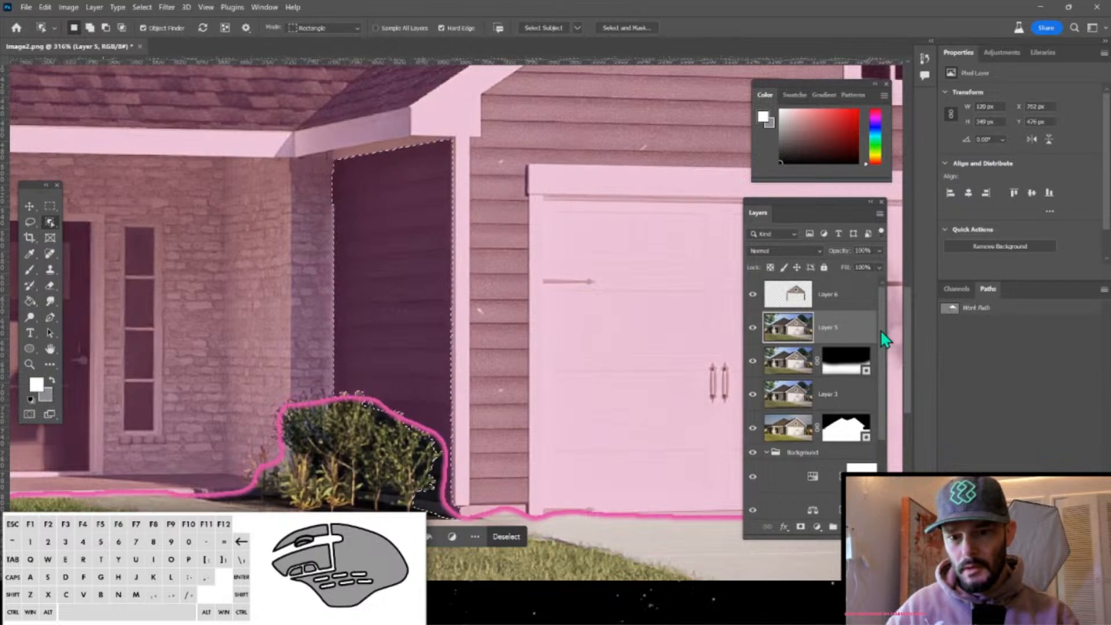
Copy the selected side wall to a new layer, place it above the siding layer and merge the two.
{"action": "key", "text": "ctrl+j"}
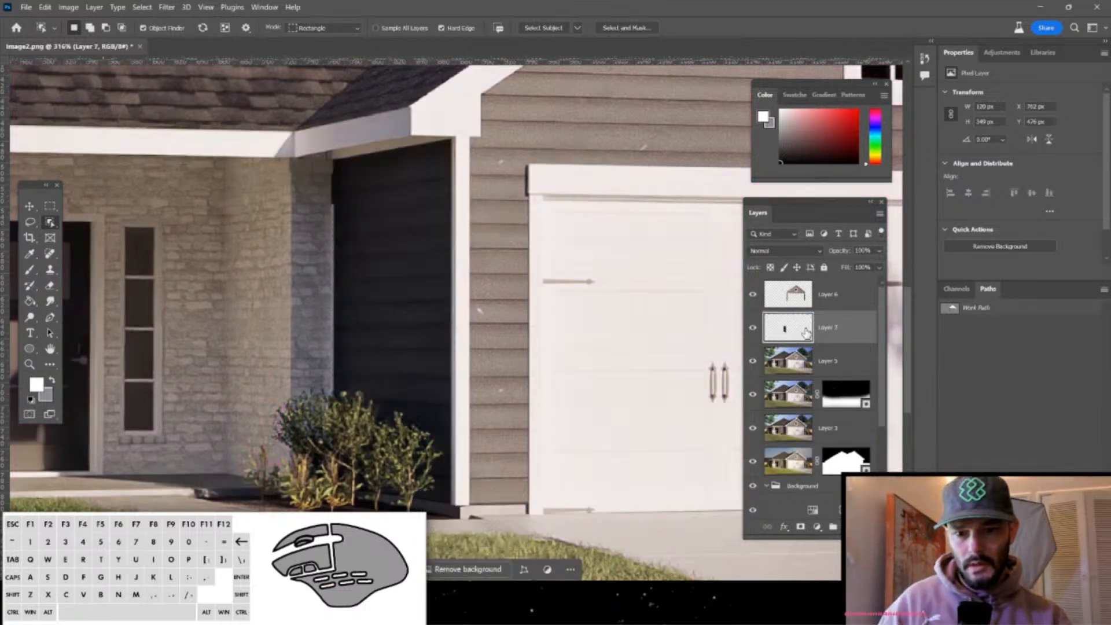
{"action": "left_click_drag", "start_coordinate": [804, 334], "coordinate": [810, 292]}
{"action": "key", "text": "ctrl+e"}
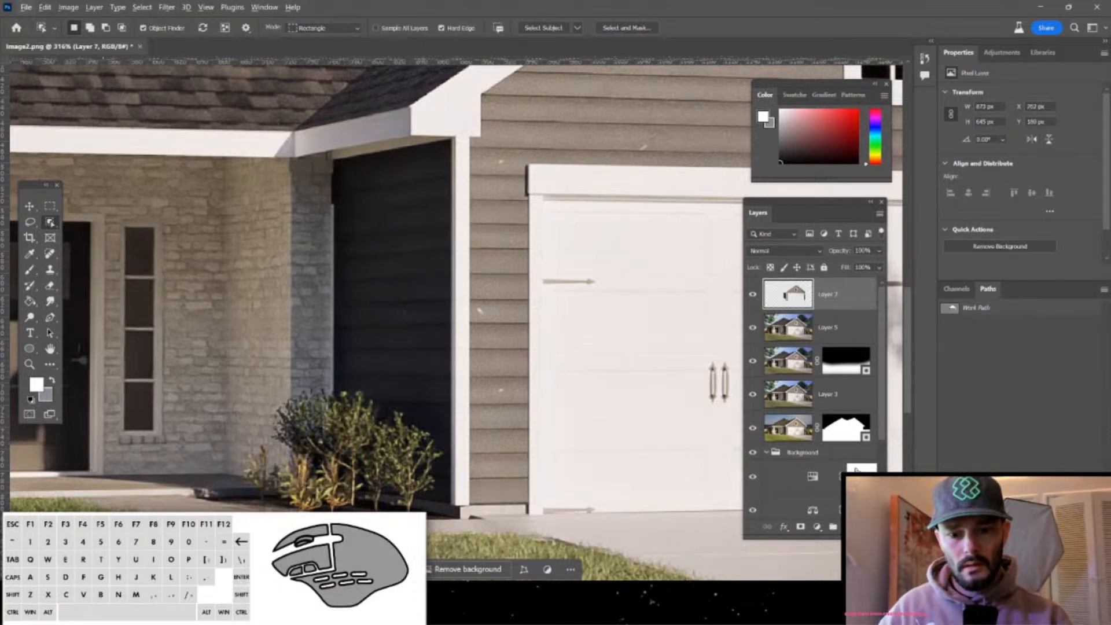
Add a Hue/Saturation adjustment layer and clip it to the merged siding layer.
{"action": "left_click", "coordinate": [817, 526]}
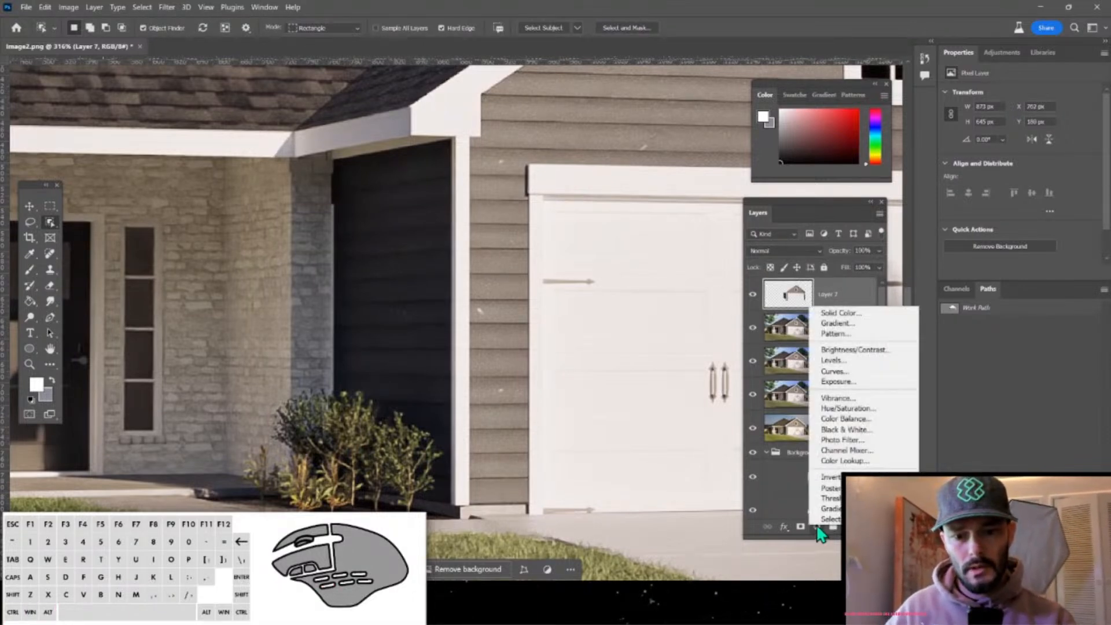
{"action": "left_click", "coordinate": [848, 408]}
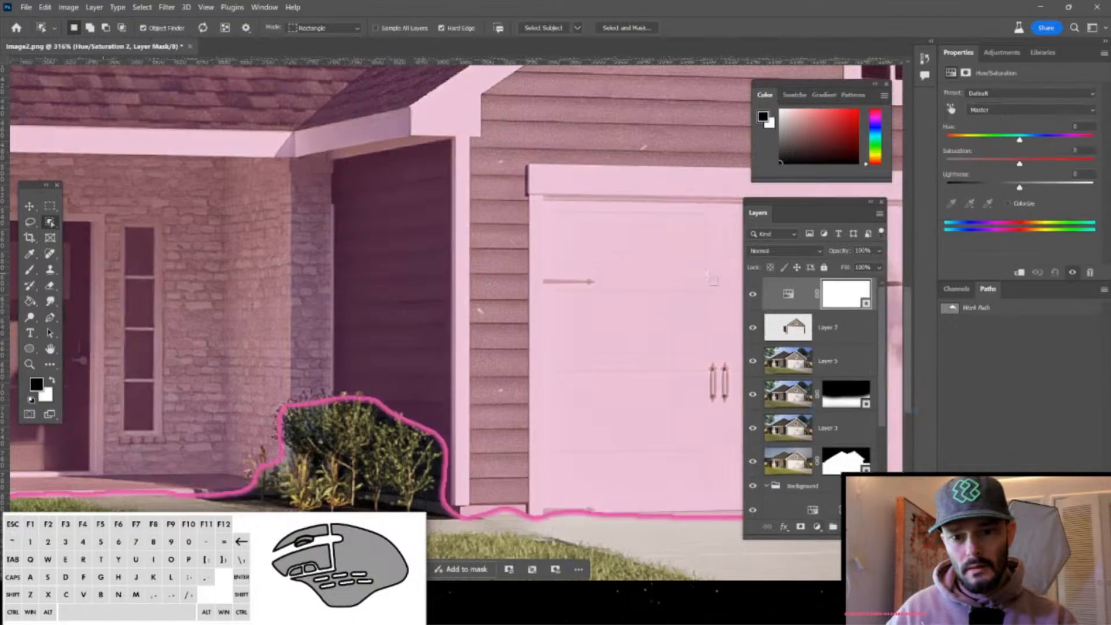
{"action": "scroll", "coordinate": [668, 279], "scroll_direction": "down", "scroll_amount": 1}
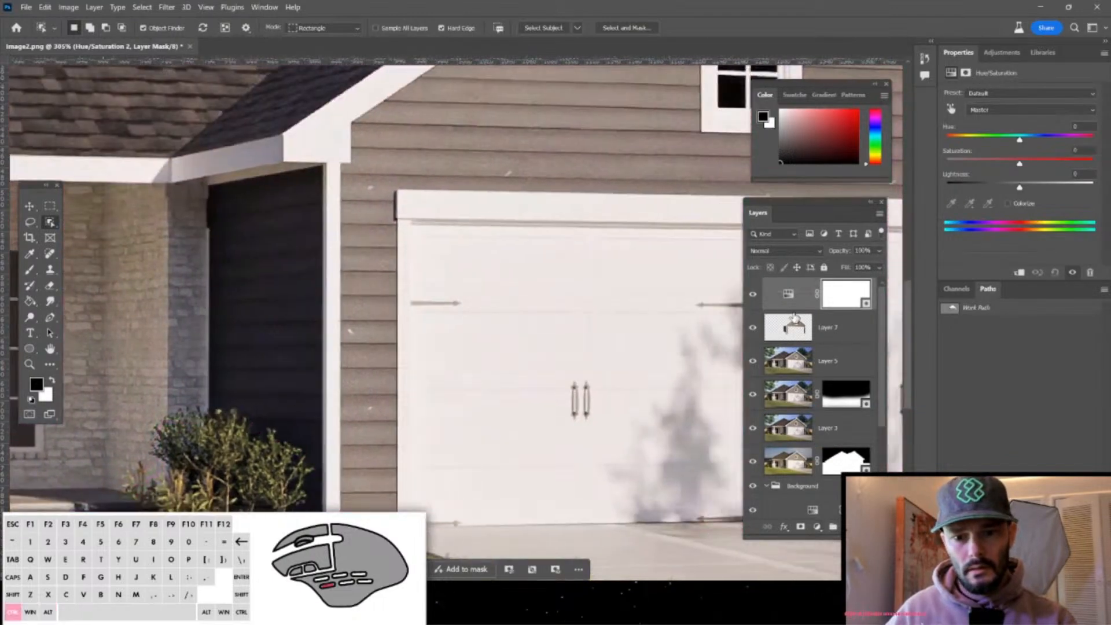
{"action": "left_click", "coordinate": [796, 309], "text": "ctrl+alt"}
{"action": "scroll", "coordinate": [456, 323], "scroll_direction": "down", "scroll_amount": 5}
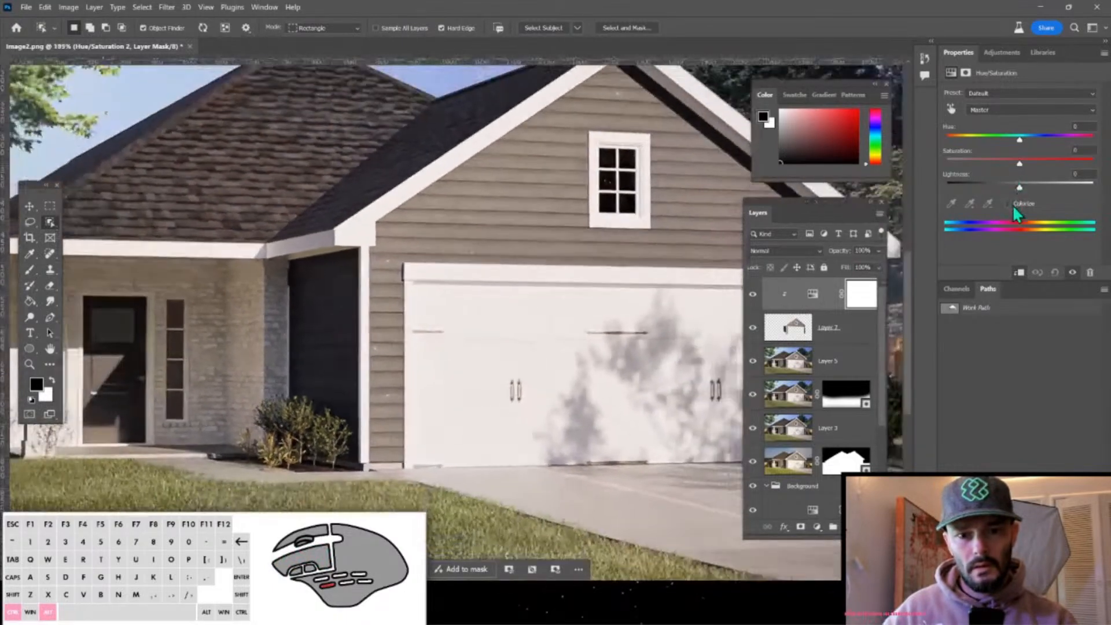
Colorize the siding blue by setting the adjustment's hue to 213.
{"action": "left_click", "coordinate": [1010, 204]}
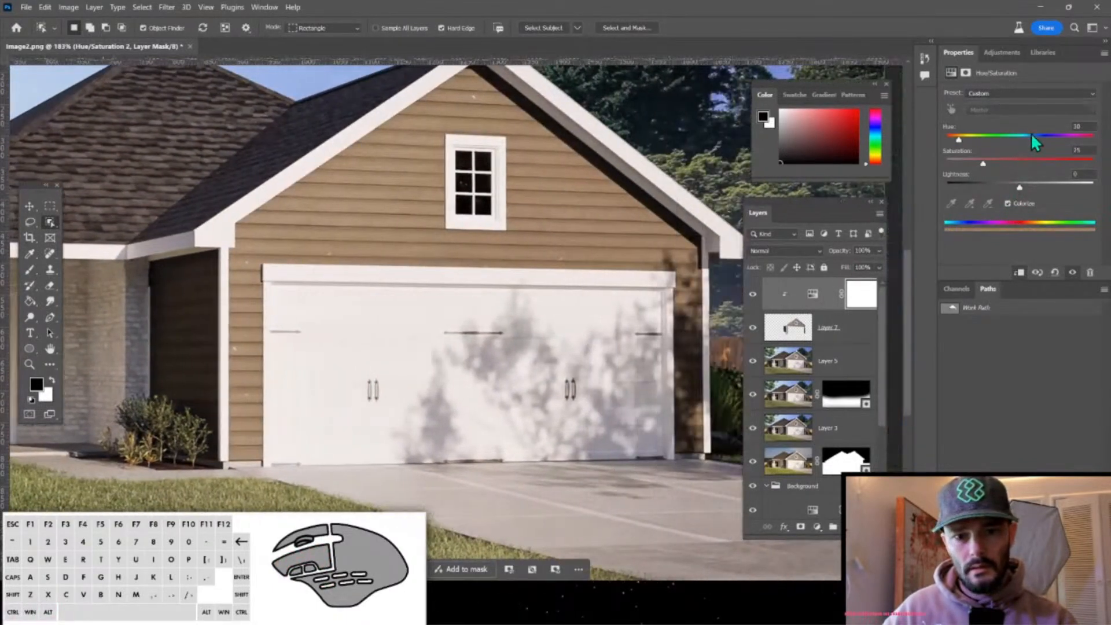
{"action": "left_click_drag", "start_coordinate": [1032, 139], "coordinate": [1029, 136]}
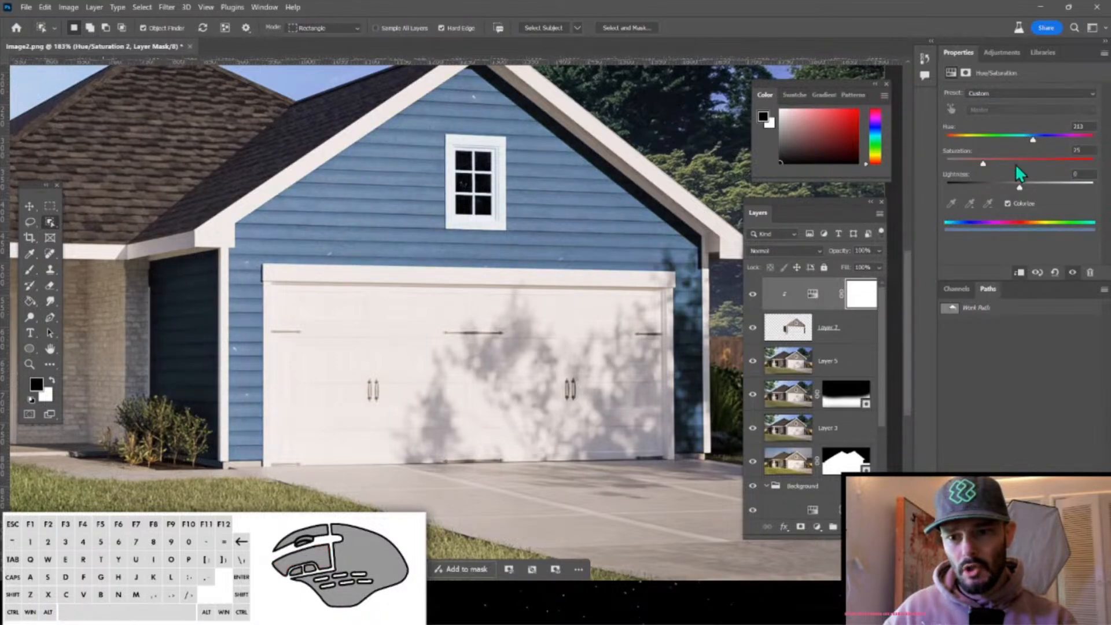
{"action": "key", "text": "ctrl+minus"}
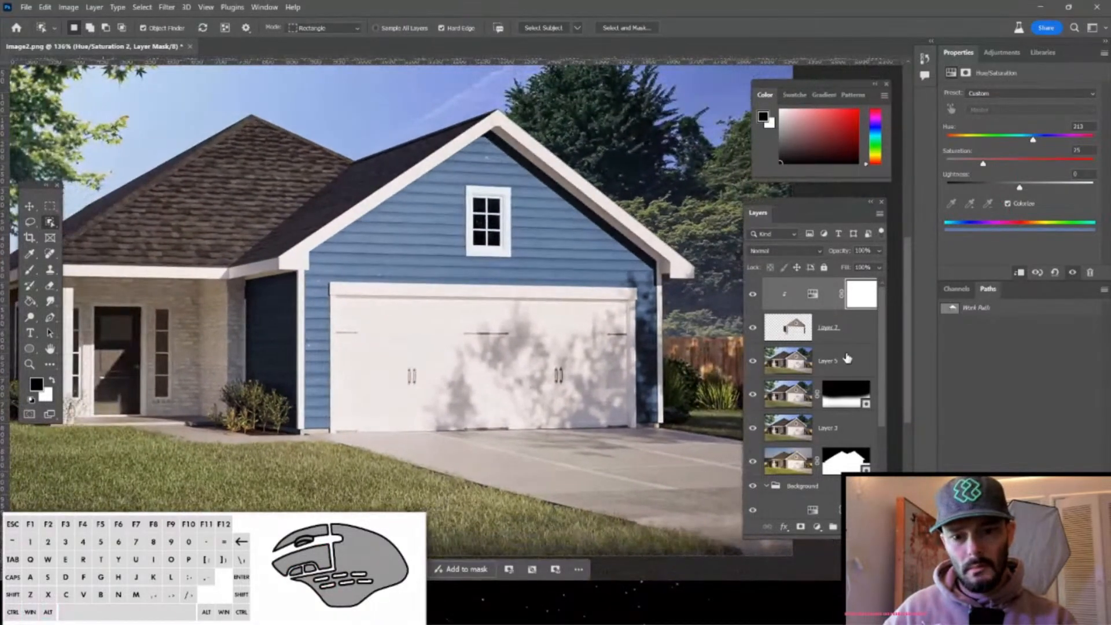
Try out different blend modes on the Hue/Saturation layer and set it to Hue.
{"action": "left_click", "coordinate": [789, 255]}
{"action": "left_click", "coordinate": [789, 253]}
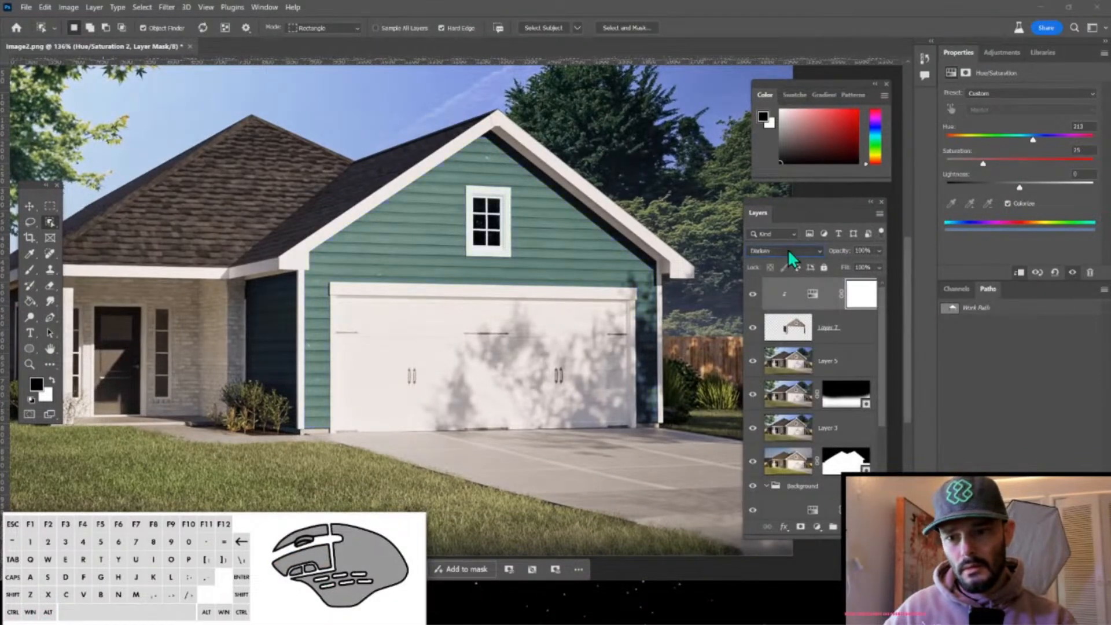
{"action": "scroll", "coordinate": [787, 249], "scroll_direction": "down", "scroll_amount": 1}
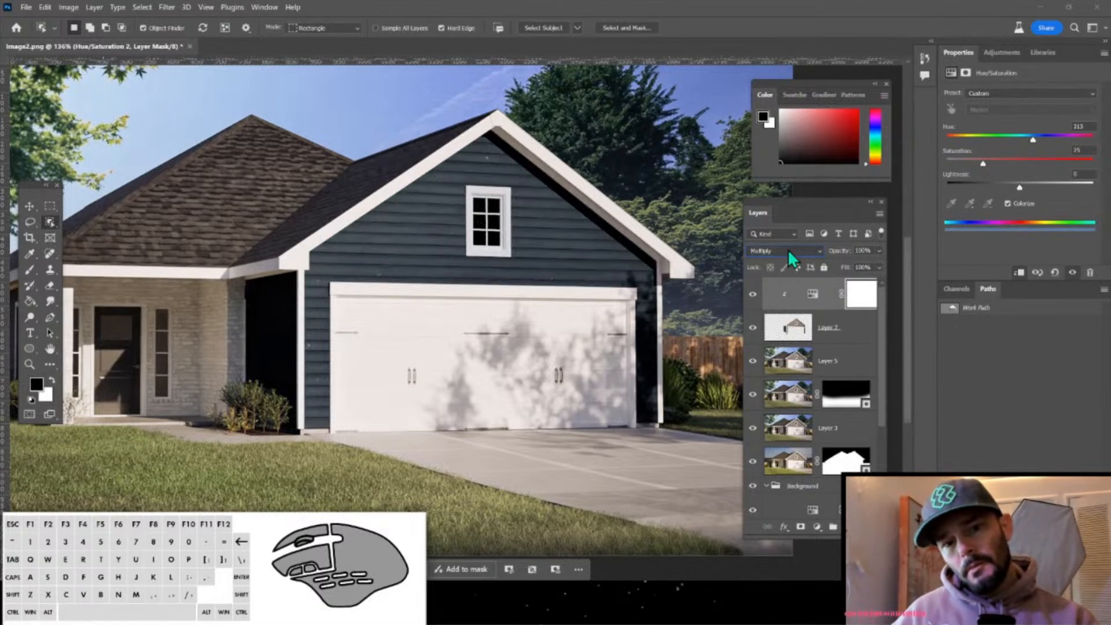
{"action": "scroll", "coordinate": [786, 248], "scroll_direction": "down", "scroll_amount": 1}
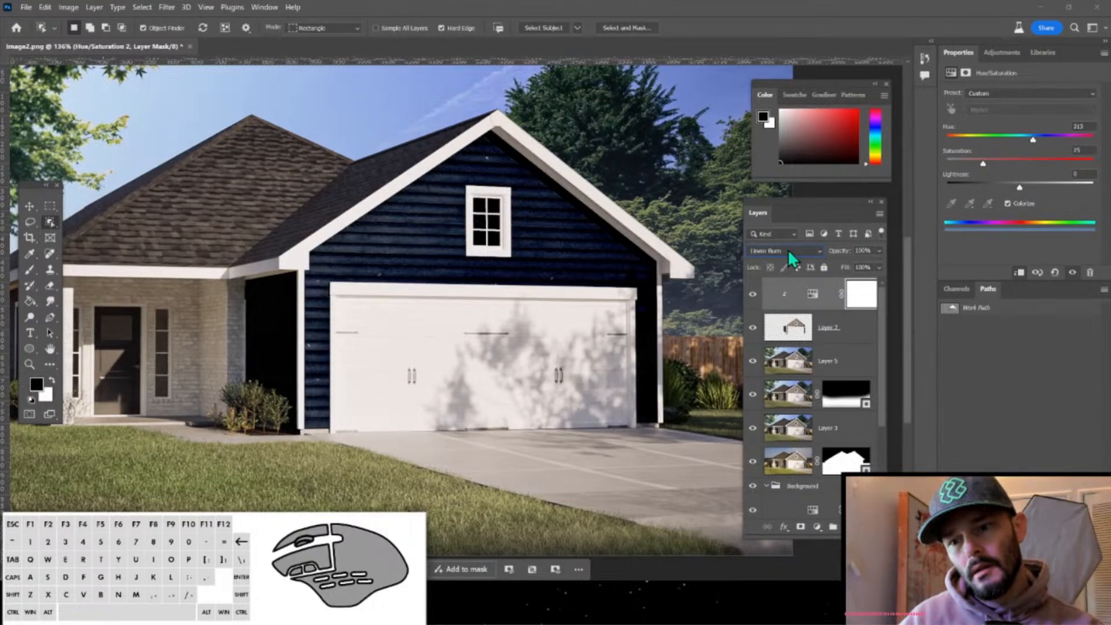
{"action": "scroll", "coordinate": [787, 249], "scroll_direction": "down", "scroll_amount": 1}
{"action": "scroll", "coordinate": [787, 249], "scroll_direction": "up", "scroll_amount": 1}
{"action": "scroll", "coordinate": [786, 249], "scroll_direction": "down", "scroll_amount": 1}
{"action": "scroll", "coordinate": [787, 249], "scroll_direction": "down", "scroll_amount": 1}
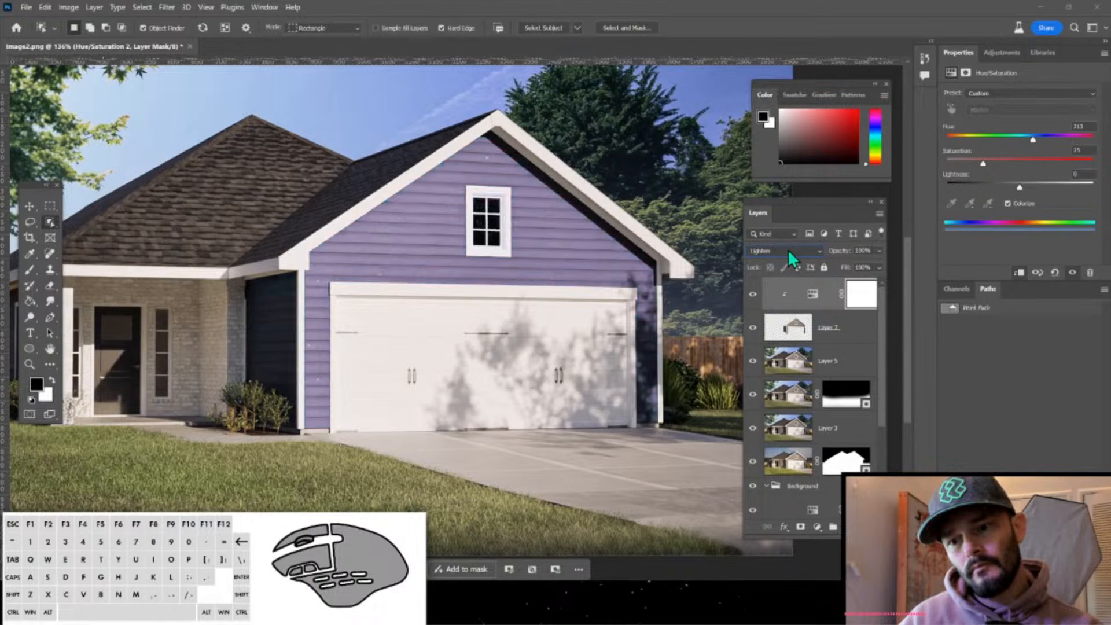
{"action": "scroll", "coordinate": [787, 249], "scroll_direction": "down", "scroll_amount": 1}
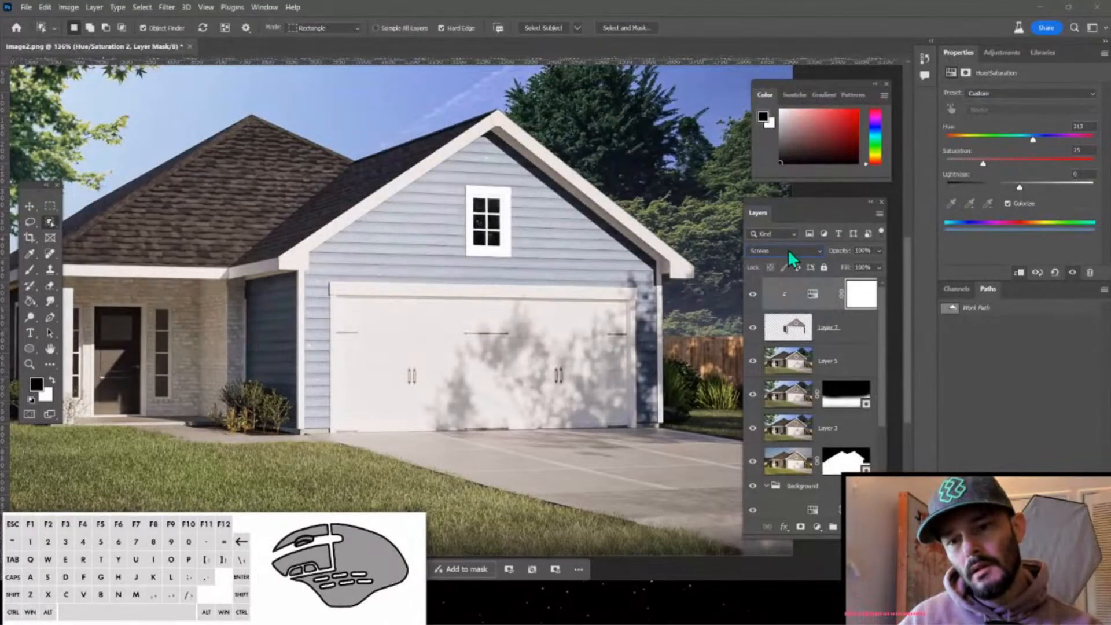
{"action": "scroll", "coordinate": [786, 249], "scroll_direction": "down", "scroll_amount": 1}
{"action": "scroll", "coordinate": [787, 249], "scroll_direction": "down", "scroll_amount": 1}
{"action": "scroll", "coordinate": [786, 249], "scroll_direction": "down", "scroll_amount": 4}
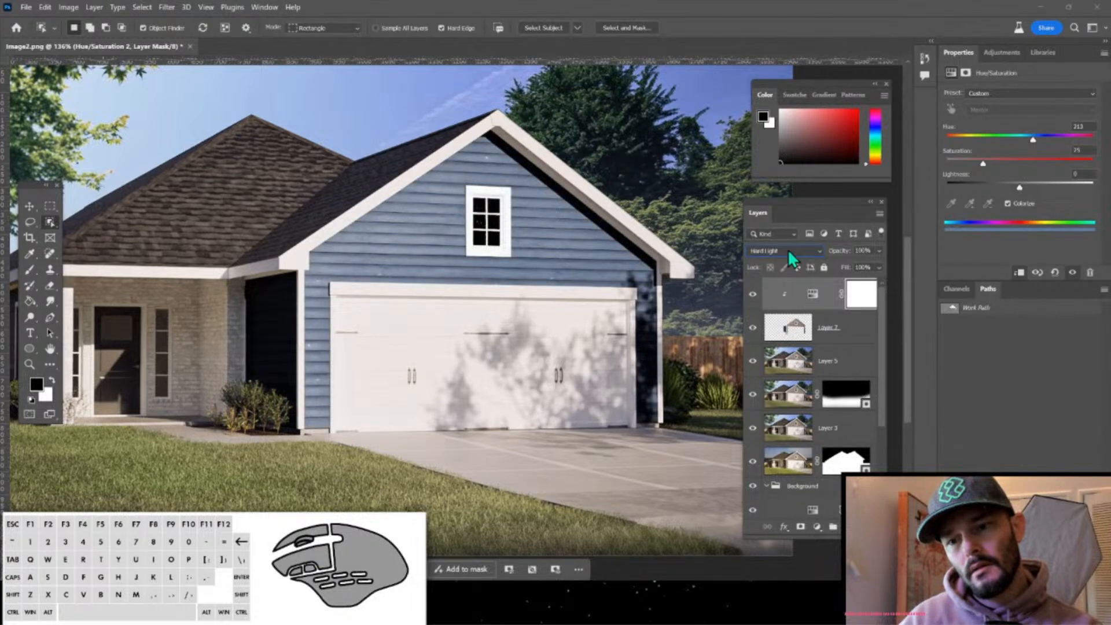
{"action": "scroll", "coordinate": [787, 248], "scroll_direction": "down", "scroll_amount": 3}
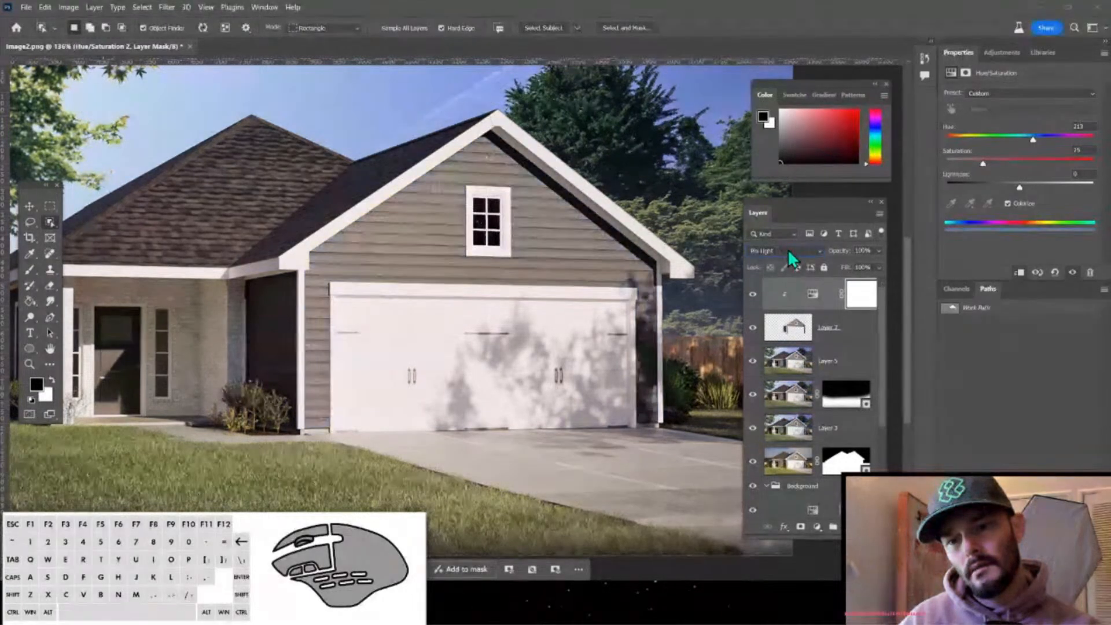
{"action": "scroll", "coordinate": [787, 249], "scroll_direction": "down", "scroll_amount": 6}
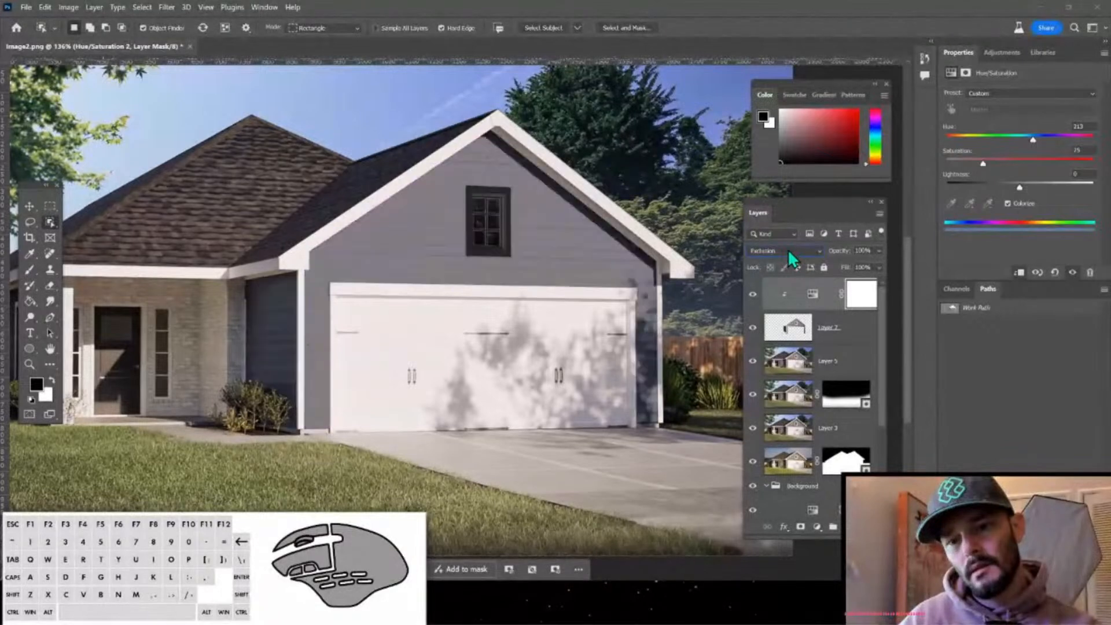
{"action": "scroll", "coordinate": [787, 248], "scroll_direction": "down", "scroll_amount": 1}
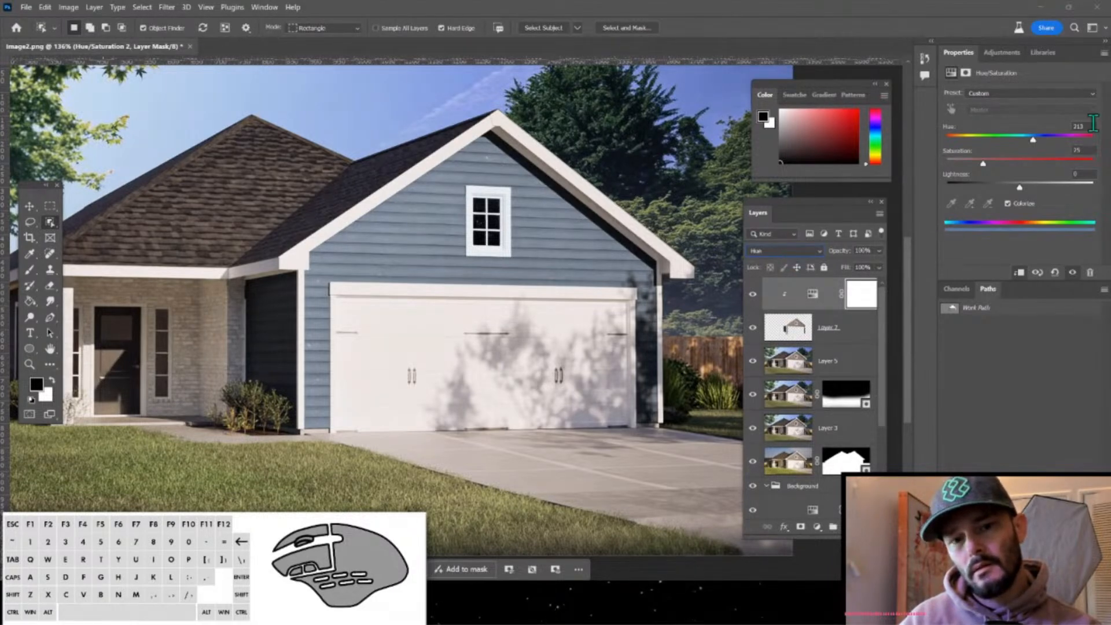
Lower the siding adjustment's saturation to 14 and its lightness to -2.
{"action": "mouse_move", "coordinate": [982, 165]}
{"action": "left_mouse_down"}
{"action": "mouse_move", "coordinate": [1007, 164]}
{"action": "mouse_move", "coordinate": [967, 164]}
{"action": "left_mouse_up"}
{"action": "left_click", "coordinate": [967, 164]}
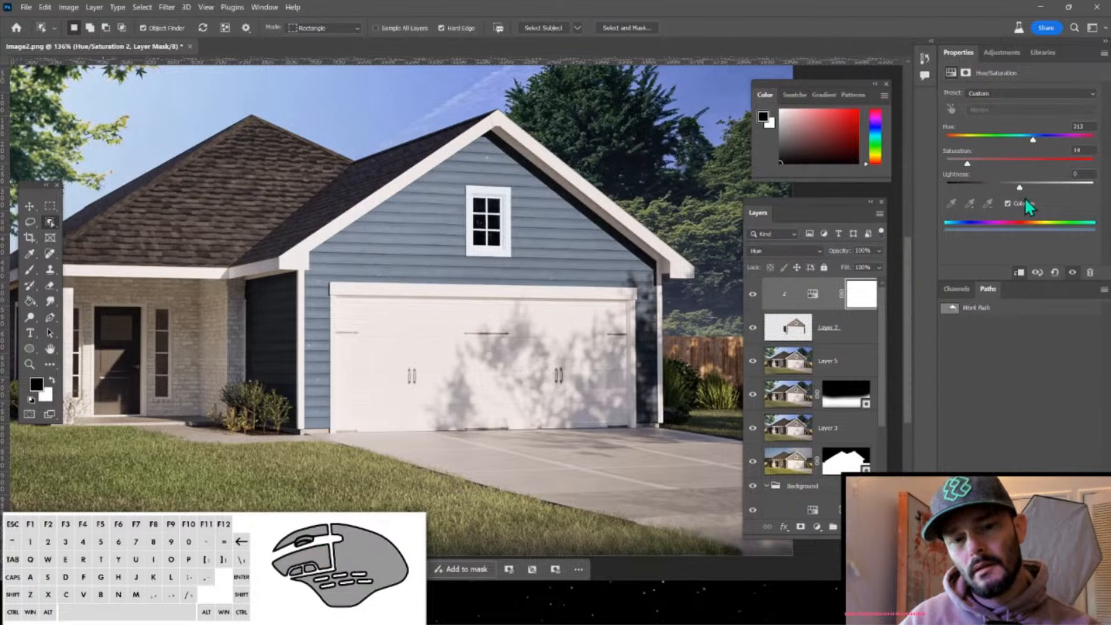
{"action": "mouse_move", "coordinate": [1020, 186]}
{"action": "left_mouse_down"}
{"action": "mouse_move", "coordinate": [1040, 188]}
{"action": "mouse_move", "coordinate": [992, 187]}
{"action": "mouse_move", "coordinate": [1018, 185]}
{"action": "left_mouse_up"}
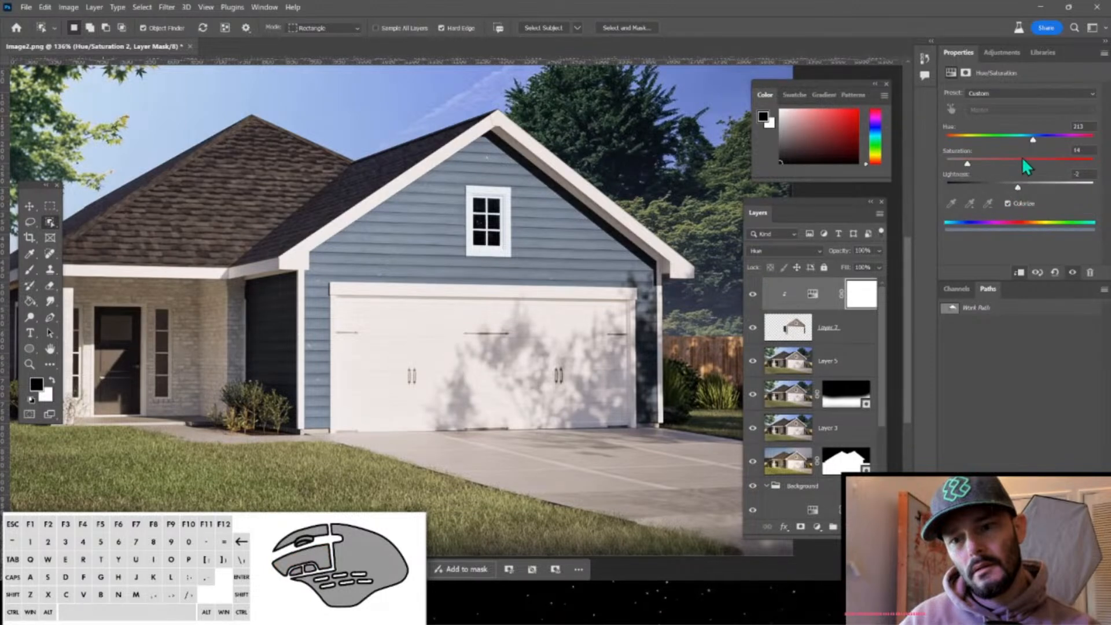
Set the siding's Hue/Saturation layer to Multiply blending and raise its saturation to 46 and its lightness to +38.
{"action": "left_click", "coordinate": [797, 251]}
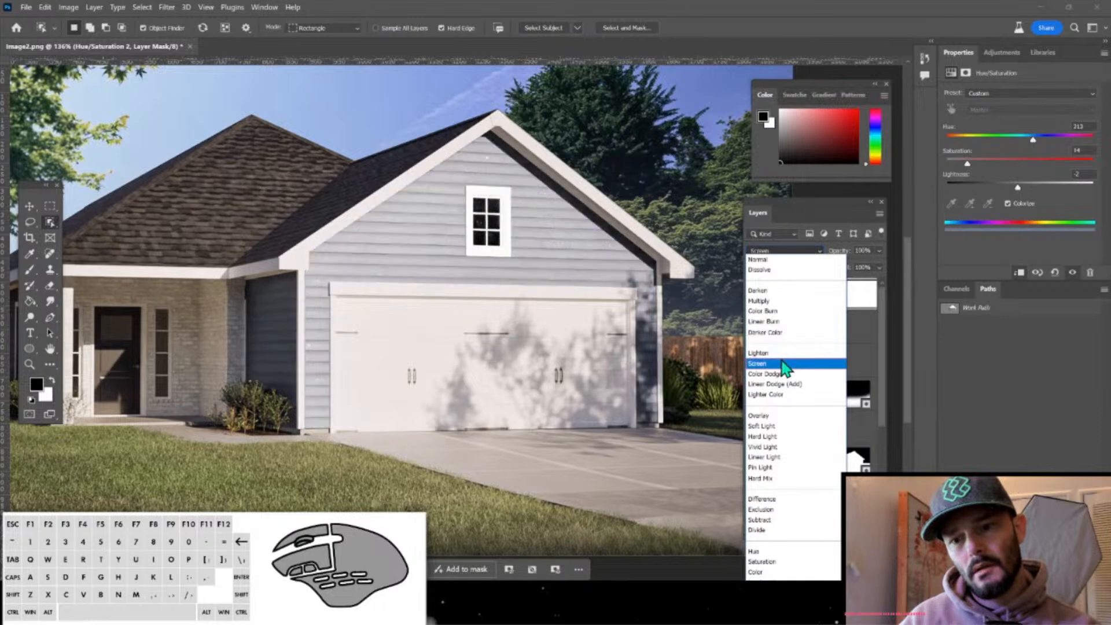
{"action": "left_click", "coordinate": [786, 302]}
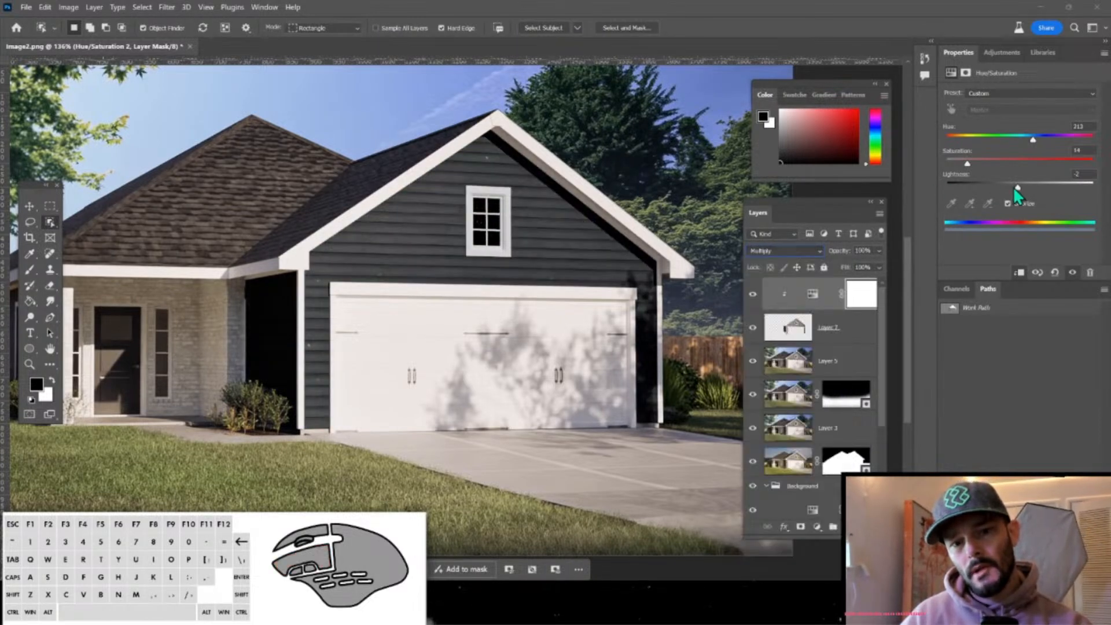
{"action": "left_click_drag", "start_coordinate": [1016, 184], "coordinate": [1045, 184]}
{"action": "left_click", "coordinate": [1013, 161]}
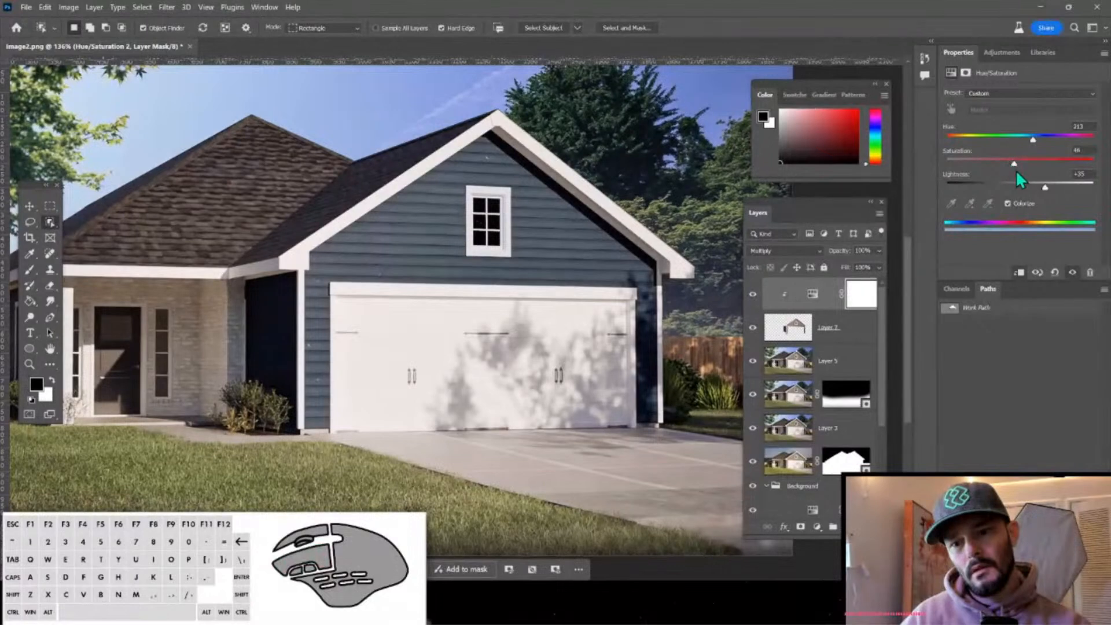
{"action": "left_click_drag", "start_coordinate": [1044, 187], "coordinate": [1058, 186]}
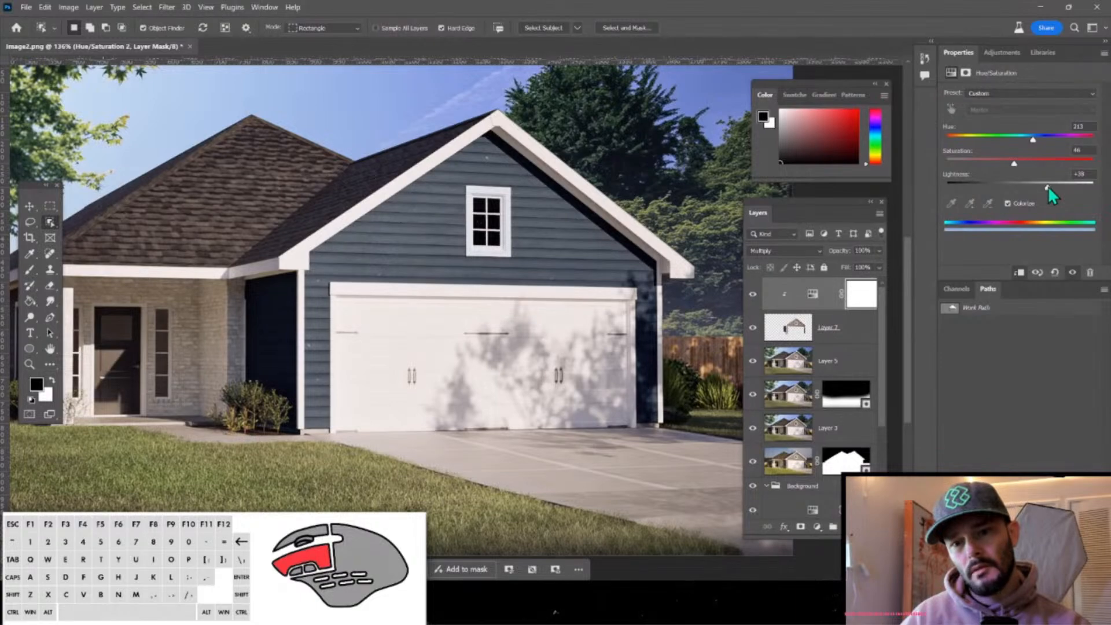
{"action": "left_click_drag", "start_coordinate": [1046, 185], "coordinate": [1047, 186]}
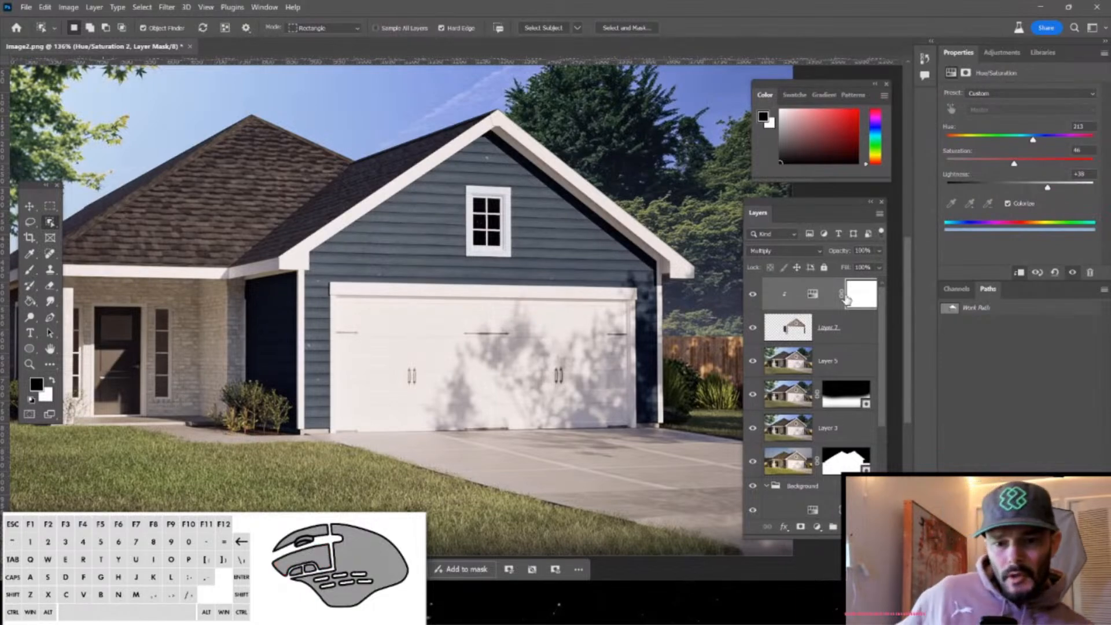
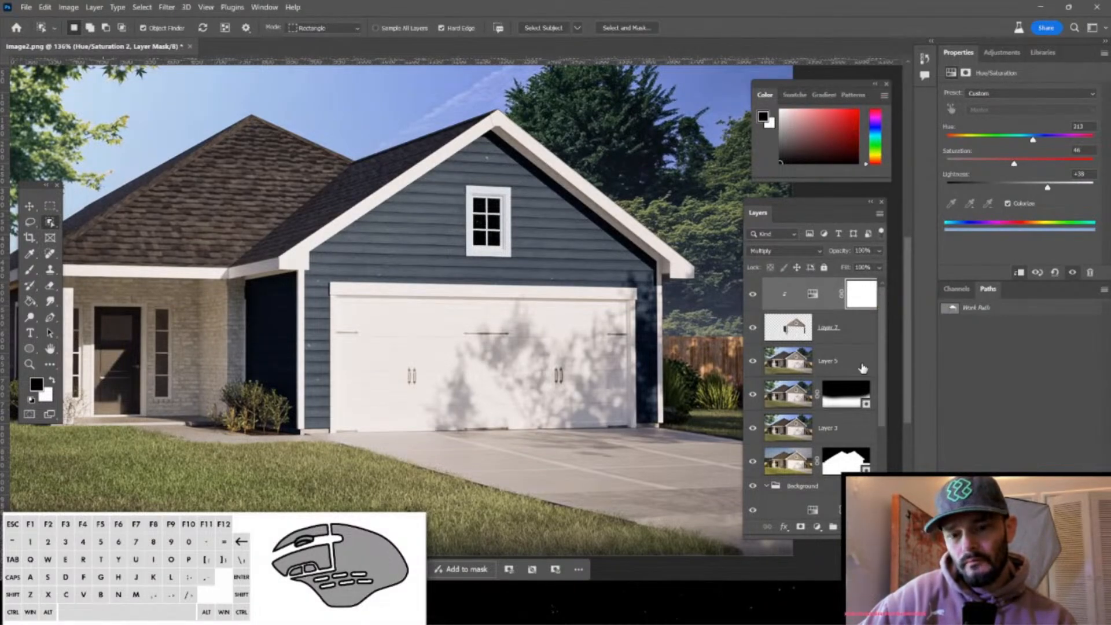
Add an Exposure adjustment clipped to the siding layer beneath the Hue/Saturation layer and raise its exposure to about +0.8.
{"action": "left_click", "coordinate": [817, 531]}
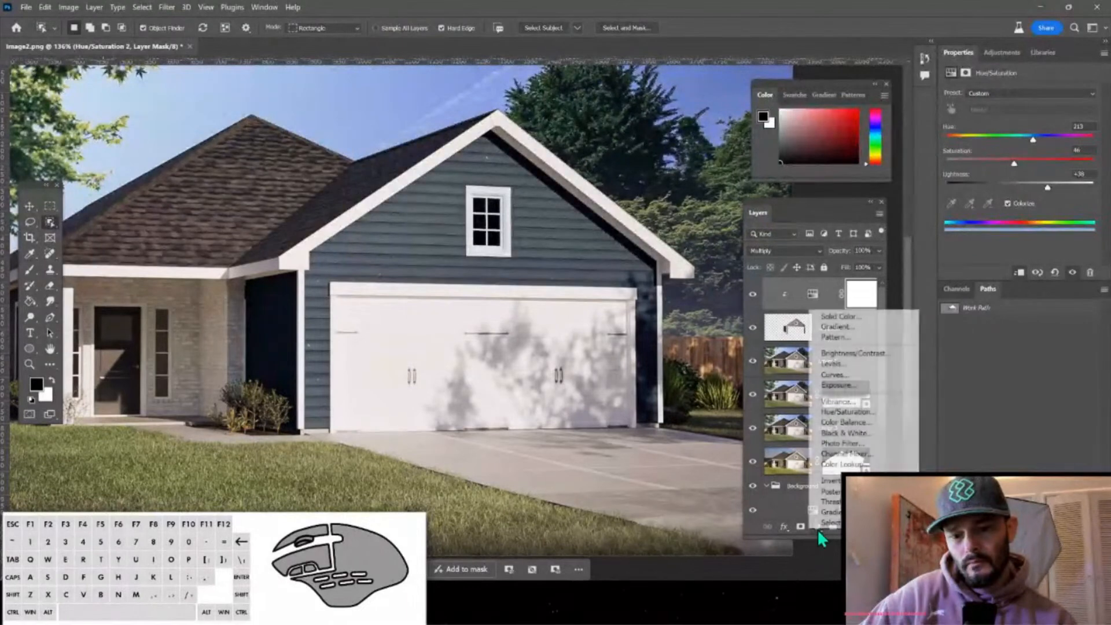
{"action": "left_click", "coordinate": [833, 385]}
{"action": "left_click_drag", "start_coordinate": [799, 294], "coordinate": [799, 348]}
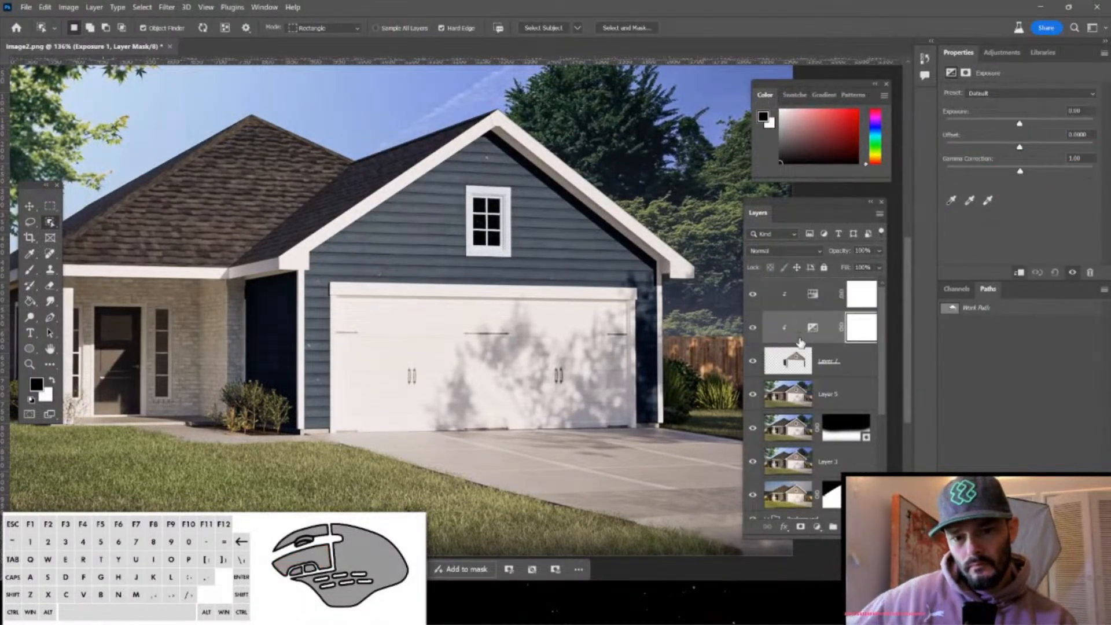
{"action": "left_click", "coordinate": [816, 332]}
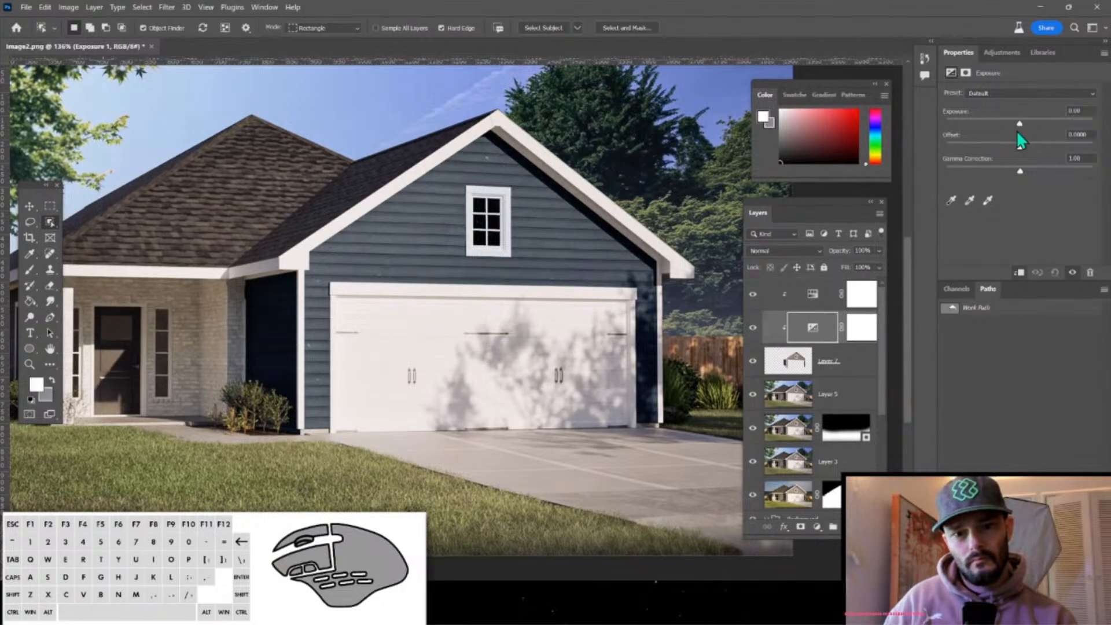
{"action": "left_click_drag", "start_coordinate": [1025, 121], "coordinate": [1029, 120]}
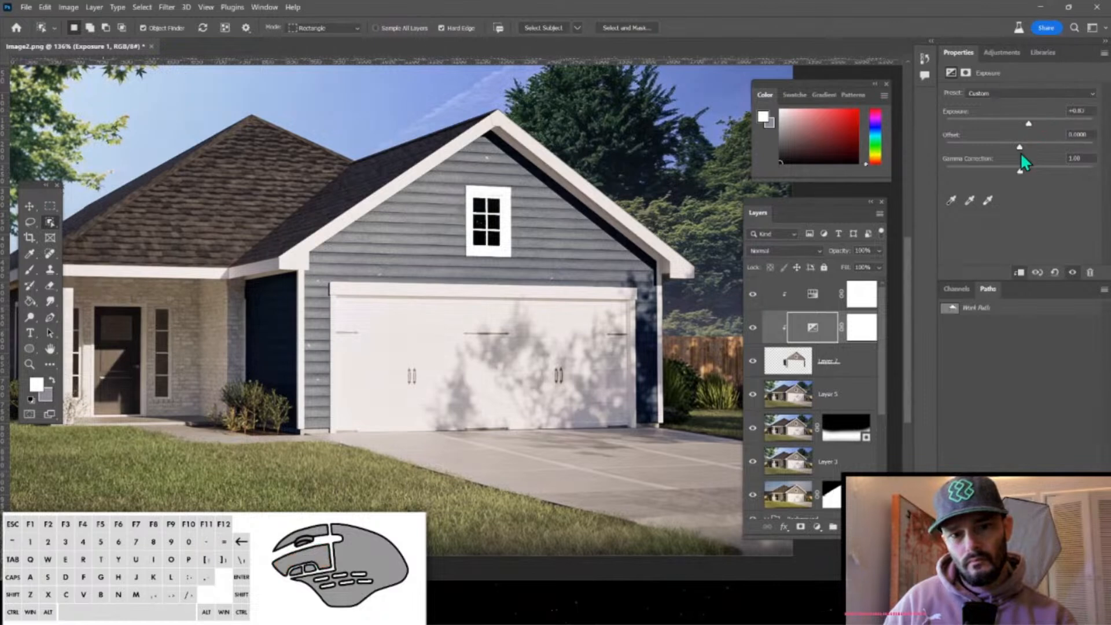
Increase the siding Hue/Saturation adjustment's saturation to 62.
{"action": "left_click", "coordinate": [809, 297]}
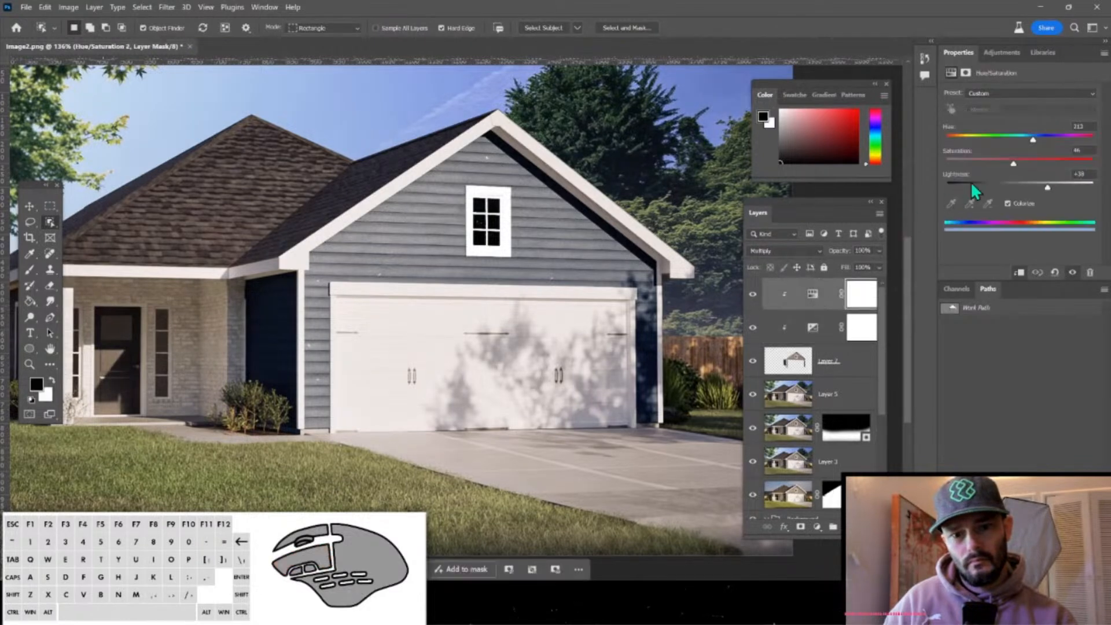
{"action": "left_click_drag", "start_coordinate": [1017, 165], "coordinate": [1030, 166]}
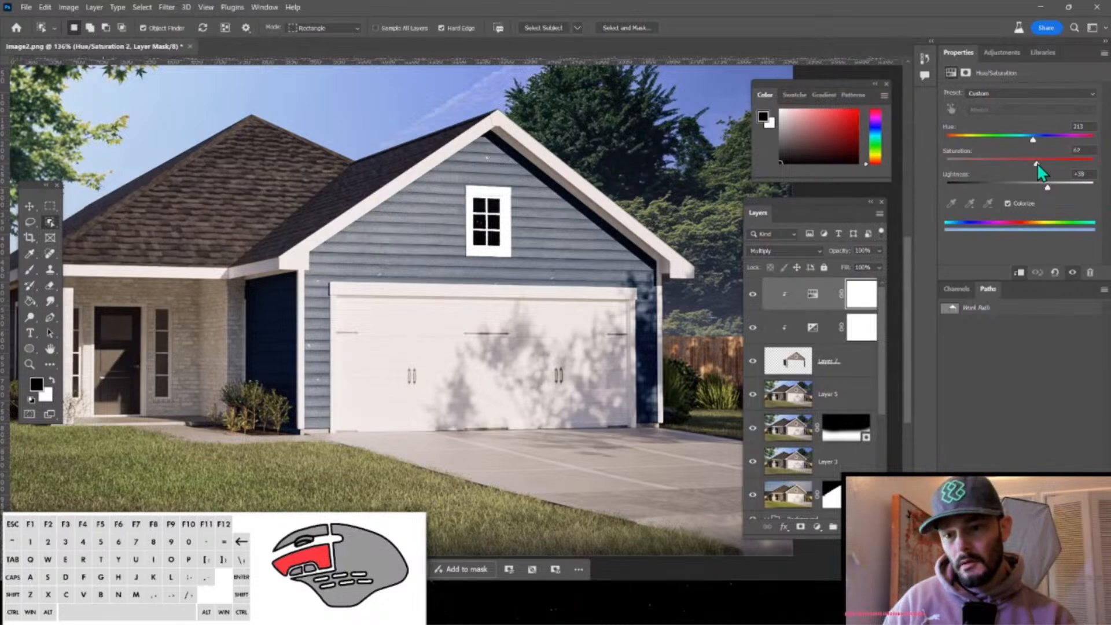
{"action": "left_click", "coordinate": [1036, 272]}
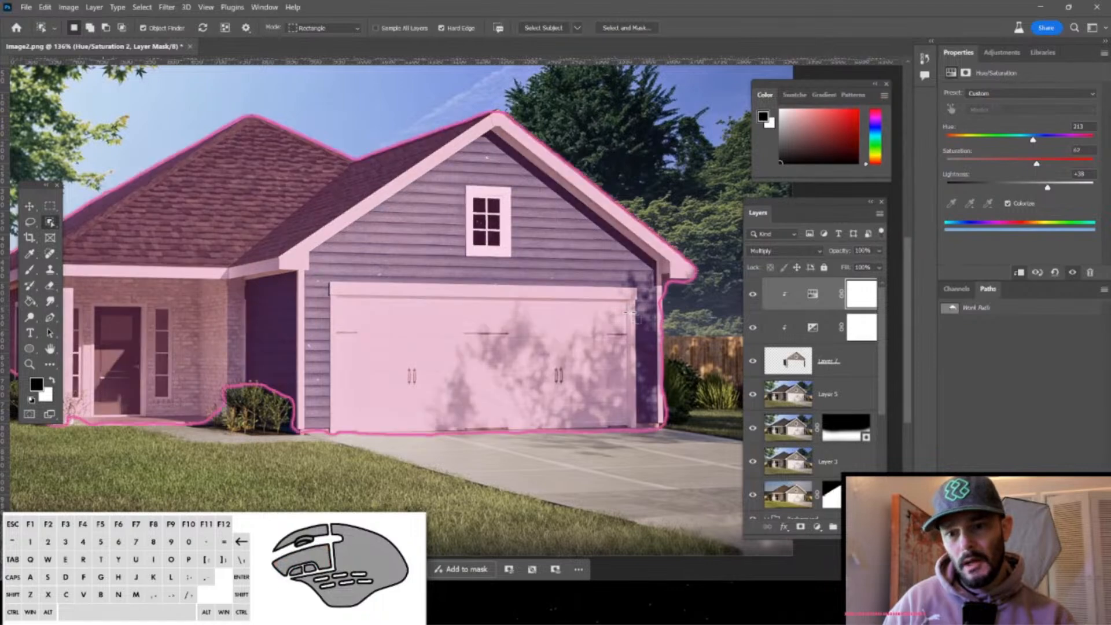
Target the Exposure layer's mask and select the white gable window with the Object Selection tool.
{"action": "left_click", "coordinate": [862, 329]}
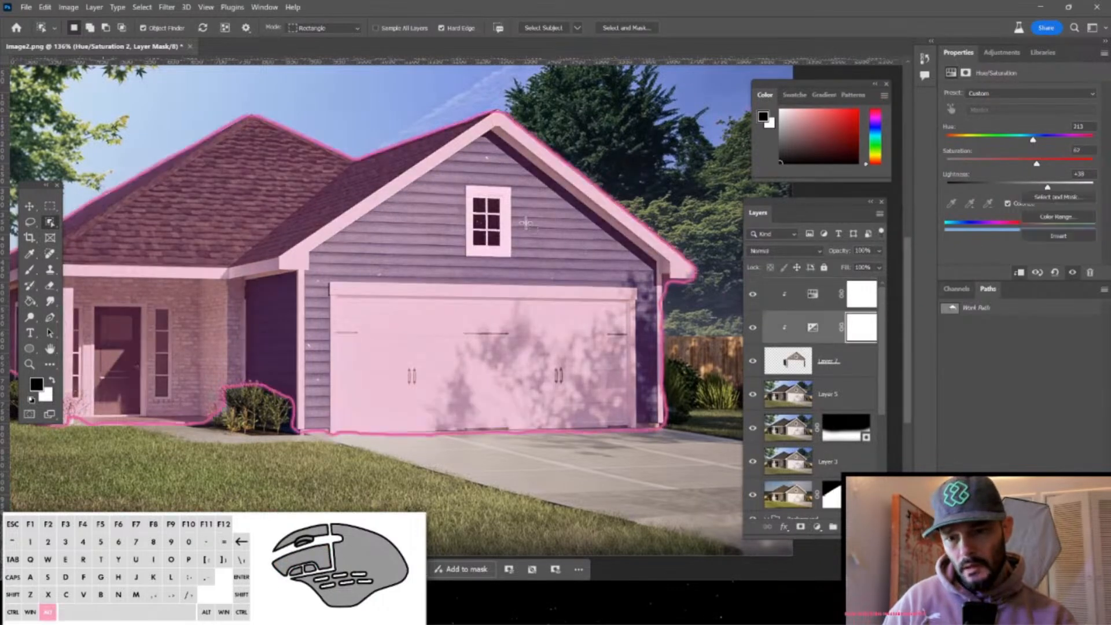
{"action": "scroll", "coordinate": [468, 215], "scroll_direction": "up", "scroll_amount": 5, "text": "alt"}
{"action": "key", "text": "b"}
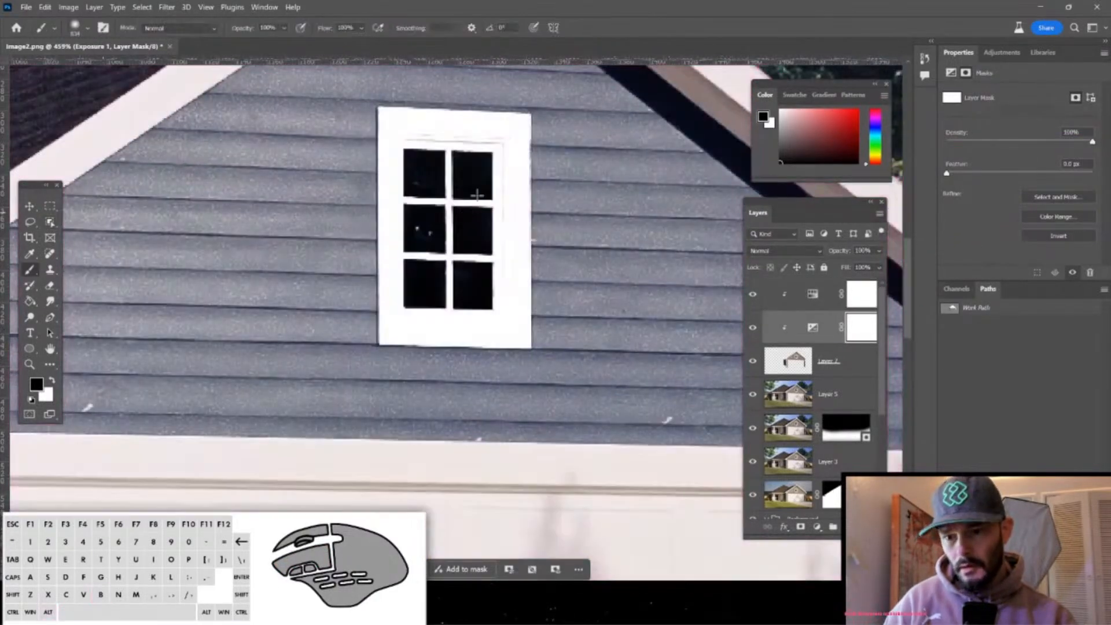
{"action": "left_click", "coordinate": [50, 222]}
{"action": "left_click_drag", "start_coordinate": [366, 91], "coordinate": [535, 354]}
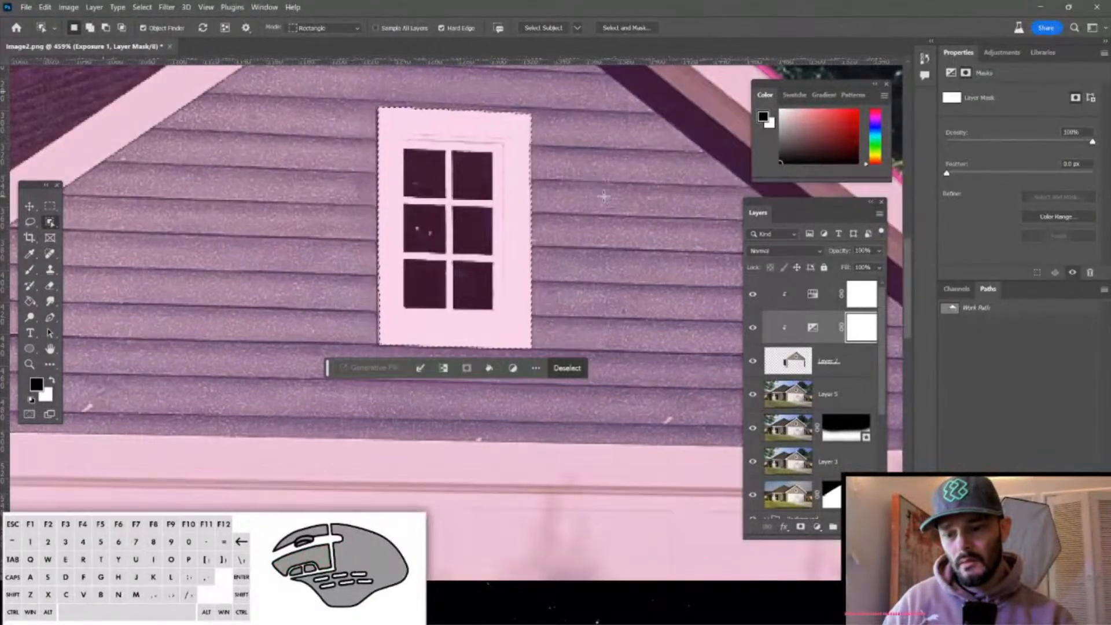
Paint the selected gable window black on the Exposure mask with a large hard brush to exclude it from the brightening.
{"action": "key", "text": "b"}
{"action": "mouse_move", "coordinate": [498, 201]}
{"action": "right_mouse_down", "text": "alt"}
{"action": "mouse_move", "coordinate": [519, 206]}
{"action": "mouse_move", "coordinate": [238, 203]}
{"action": "mouse_move", "coordinate": [297, 203]}
{"action": "mouse_move", "coordinate": [494, 448]}
{"action": "right_mouse_up", "text": "alt"}
{"action": "mouse_move", "coordinate": [455, 240]}
{"action": "right_mouse_down", "text": "alt"}
{"action": "mouse_move", "coordinate": [340, 308]}
{"action": "mouse_move", "coordinate": [116, 324]}
{"action": "right_mouse_up", "text": "alt"}
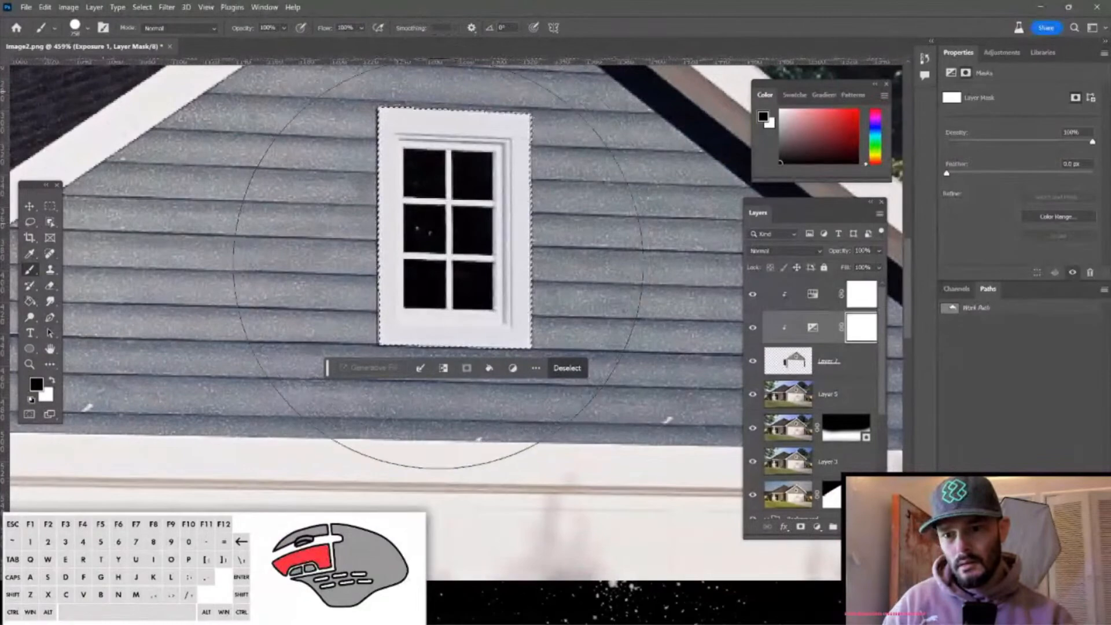
{"action": "scroll", "coordinate": [435, 248], "scroll_direction": "down", "scroll_amount": 1, "text": "alt"}
{"action": "scroll", "coordinate": [435, 242], "scroll_direction": "down", "scroll_amount": 4, "text": "alt"}
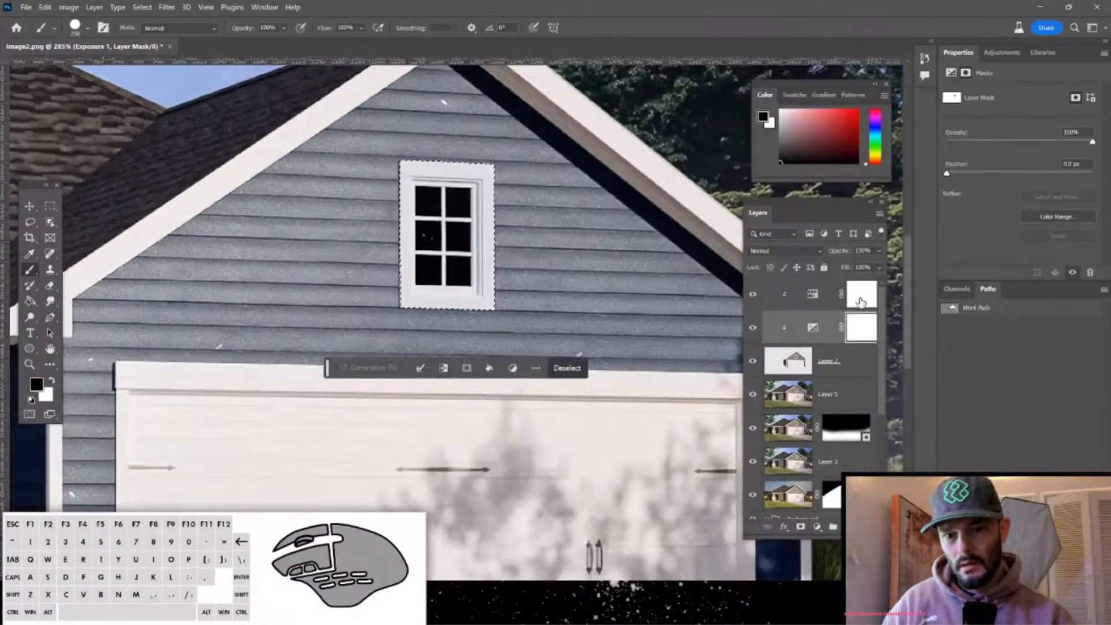
Paint the gable window out of the Hue/Saturation layer's mask in black and clear the selection.
{"action": "left_click", "coordinate": [860, 298]}
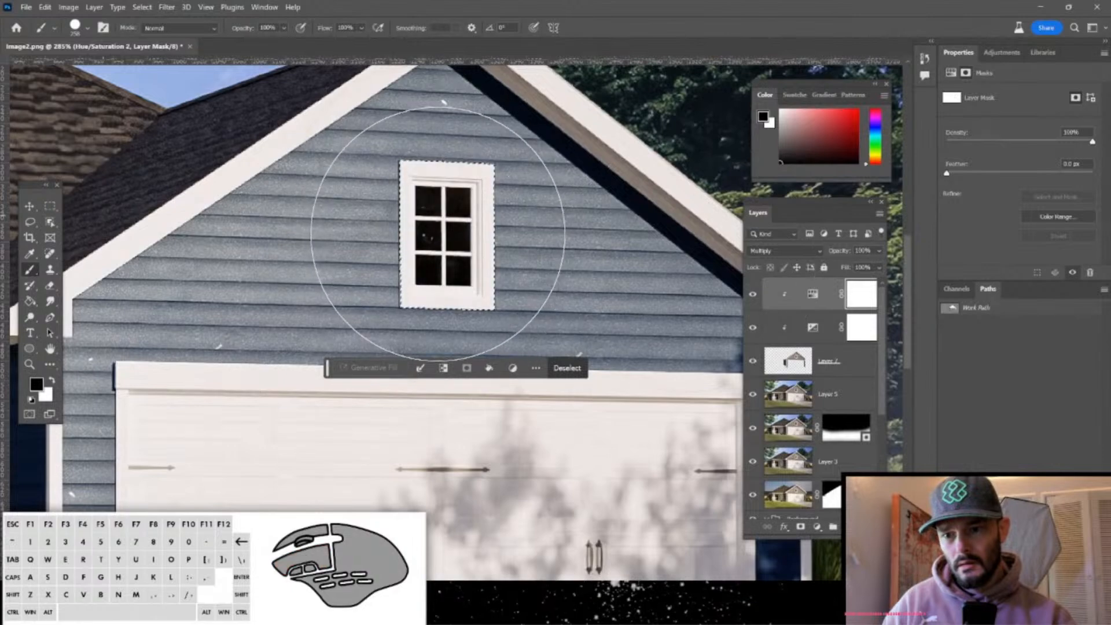
{"action": "scroll", "coordinate": [437, 236], "scroll_direction": "down", "scroll_amount": 4, "text": "alt"}
{"action": "scroll", "coordinate": [506, 263], "scroll_direction": "down", "scroll_amount": 1, "text": "alt"}
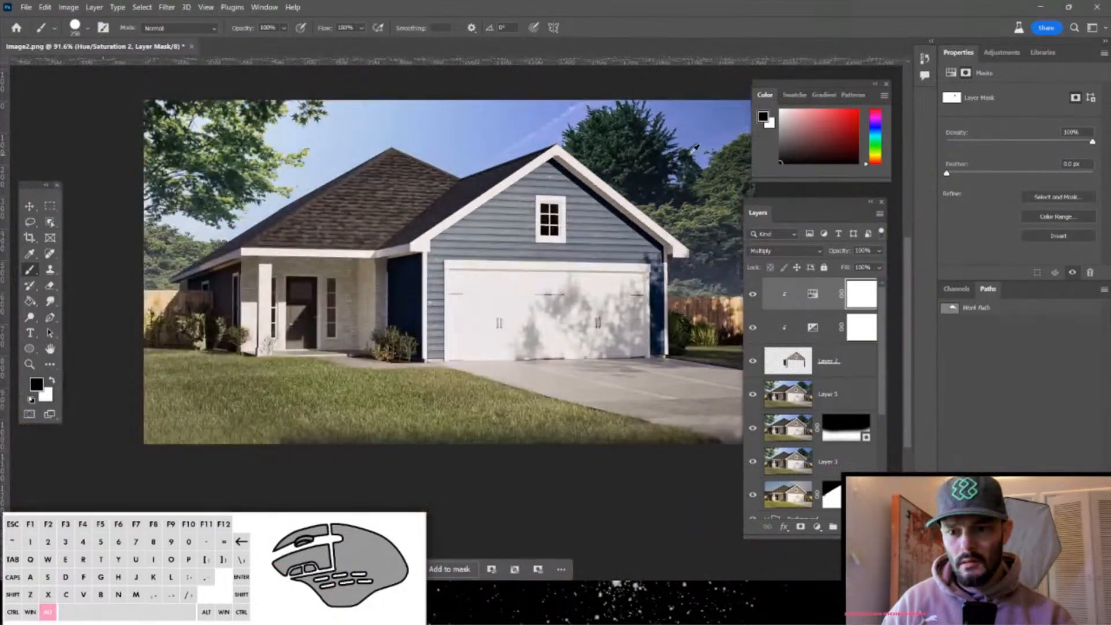
{"action": "scroll", "coordinate": [694, 149], "scroll_direction": "up", "scroll_amount": 1, "text": "alt"}
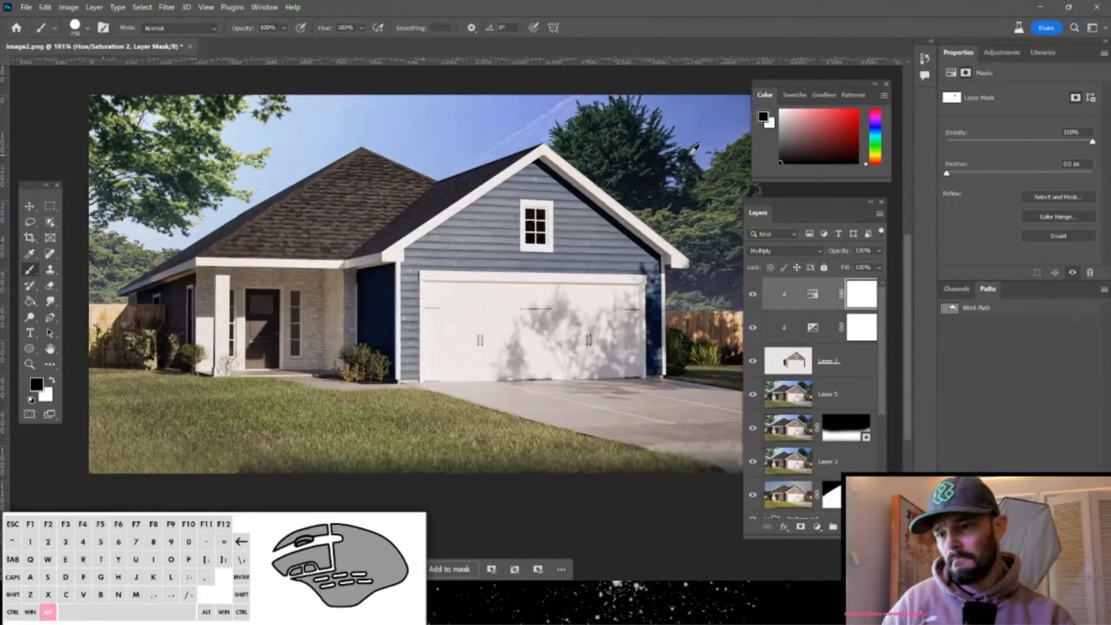
{"action": "left_click_drag", "start_coordinate": [500, 261], "coordinate": [435, 279]}
{"action": "scroll", "coordinate": [501, 251], "scroll_direction": "down", "scroll_amount": 2, "text": "alt"}
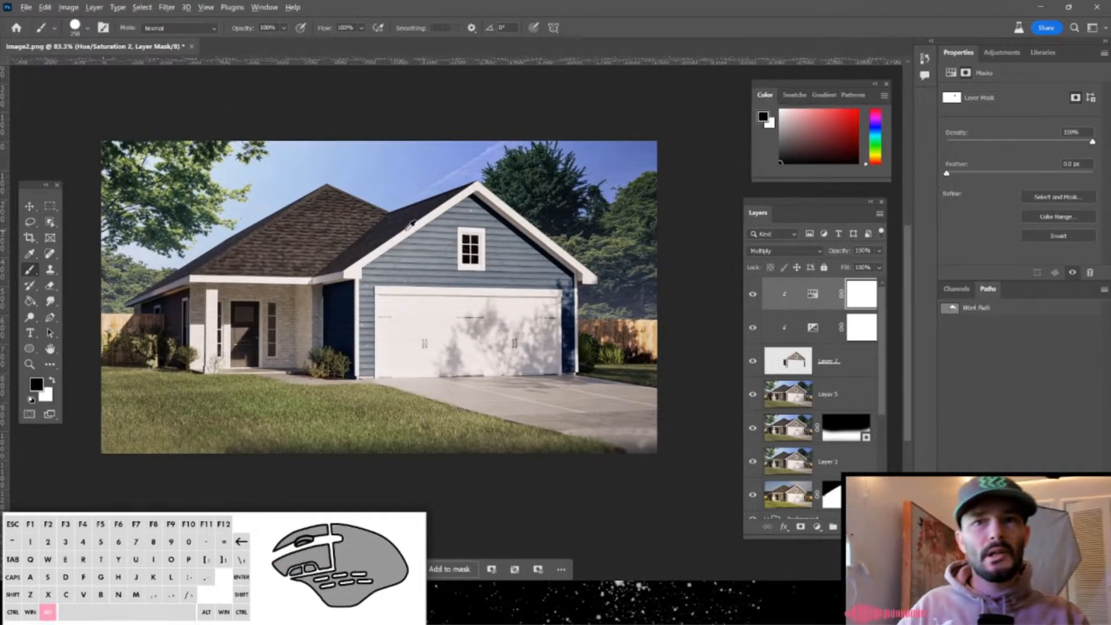
{"action": "scroll", "coordinate": [402, 230], "scroll_direction": "up", "scroll_amount": 3, "text": "alt"}
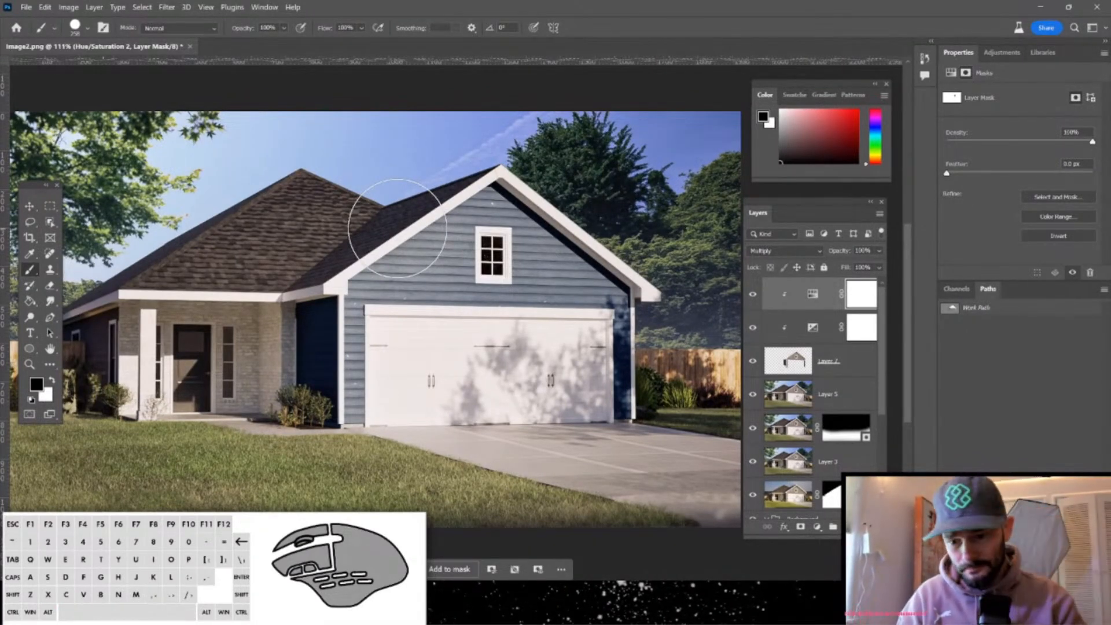
{"action": "scroll", "coordinate": [315, 307], "scroll_direction": "up", "scroll_amount": 1, "text": "alt"}
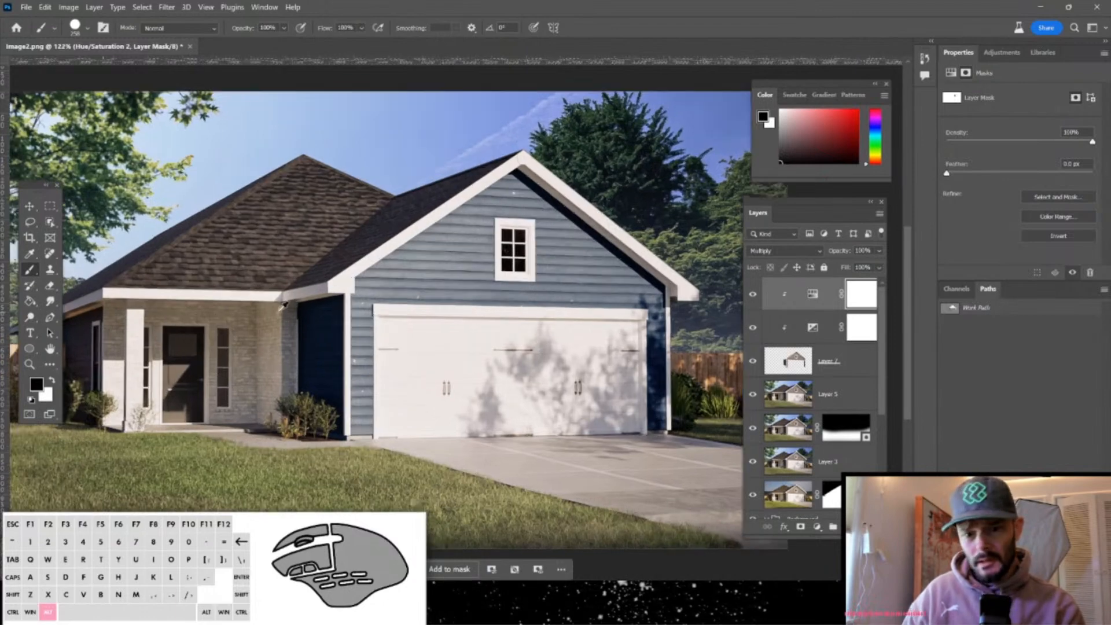
{"action": "scroll", "coordinate": [315, 308], "scroll_direction": "down", "scroll_amount": 1, "text": "alt"}
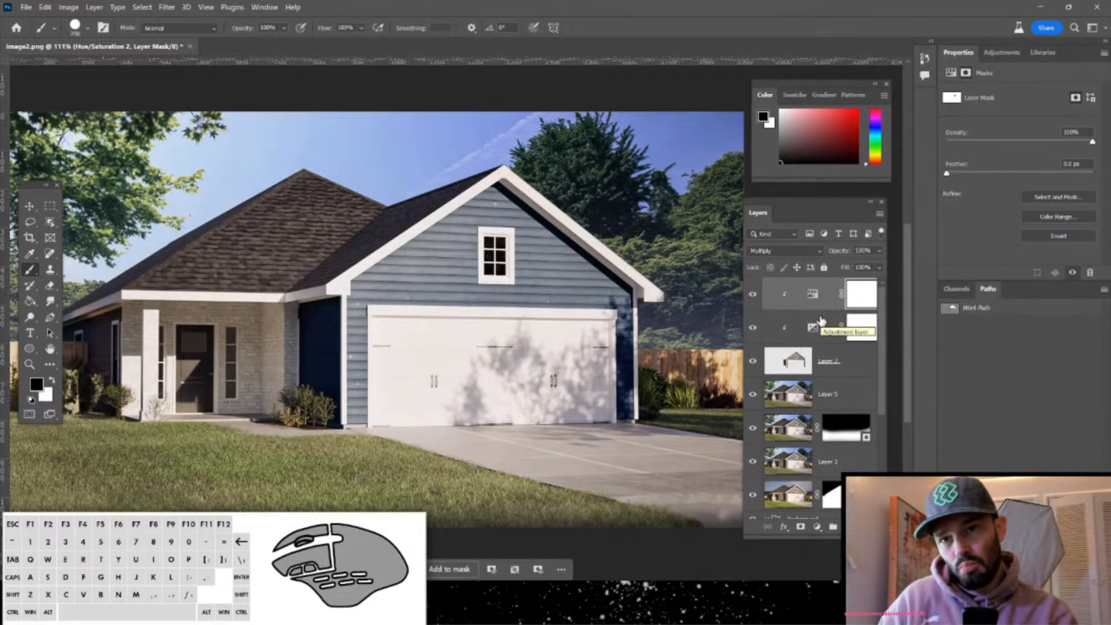
Add an empty layer above Layer 5 and prepare a small hard Clone Stamp brush that samples All Layers.
{"action": "left_click", "coordinate": [778, 405]}
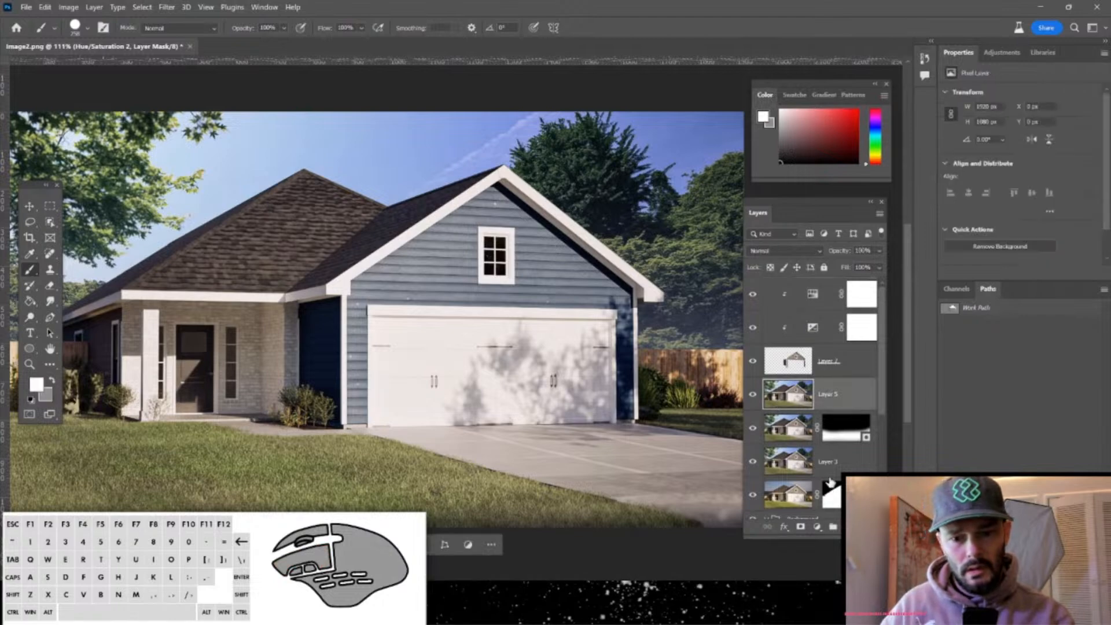
{"action": "key", "text": "ctrl+shift+alt+n"}
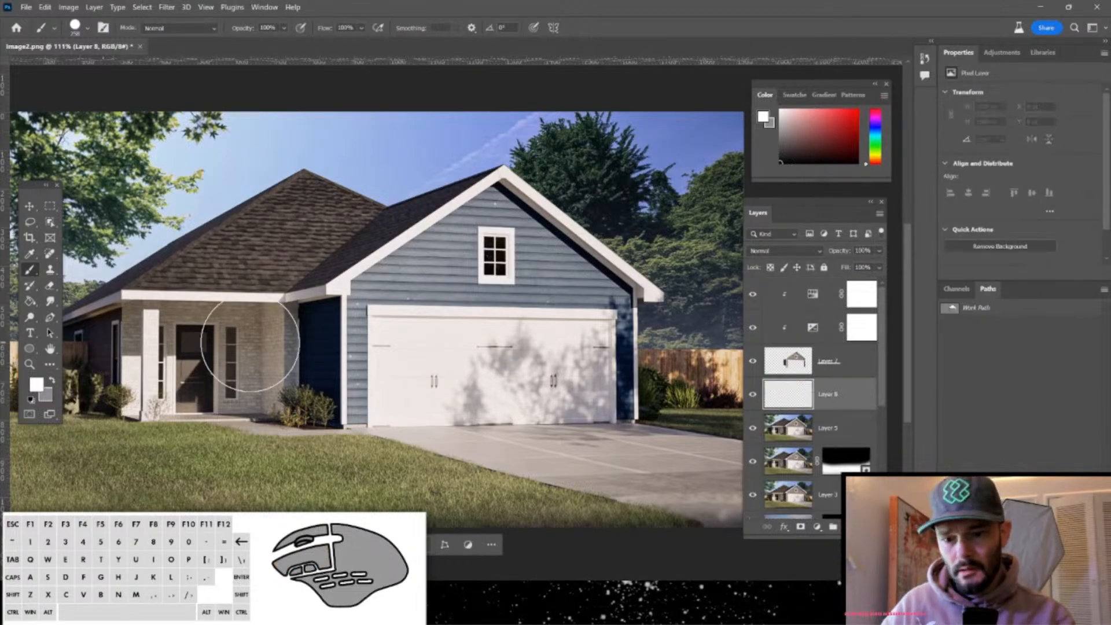
{"action": "scroll", "coordinate": [247, 347], "scroll_direction": "up", "scroll_amount": 5, "text": "alt"}
{"action": "scroll", "coordinate": [370, 255], "scroll_direction": "up", "scroll_amount": 3, "text": "alt"}
{"action": "mouse_move", "coordinate": [360, 255]}
{"action": "right_mouse_down", "text": "alt"}
{"action": "mouse_move", "coordinate": [324, 280]}
{"action": "mouse_move", "coordinate": [55, 339]}
{"action": "mouse_move", "coordinate": [370, 321]}
{"action": "mouse_move", "coordinate": [166, 332]}
{"action": "right_mouse_up", "text": "alt"}
{"action": "key", "text": "s"}
{"action": "mouse_move", "coordinate": [352, 318]}
{"action": "right_mouse_down", "text": "alt"}
{"action": "mouse_move", "coordinate": [304, 322]}
{"action": "mouse_move", "coordinate": [272, 441]}
{"action": "mouse_move", "coordinate": [339, 409]}
{"action": "right_mouse_up", "text": "alt"}
{"action": "right_click_drag", "start_coordinate": [380, 347], "coordinate": [317, 361], "text": "alt"}
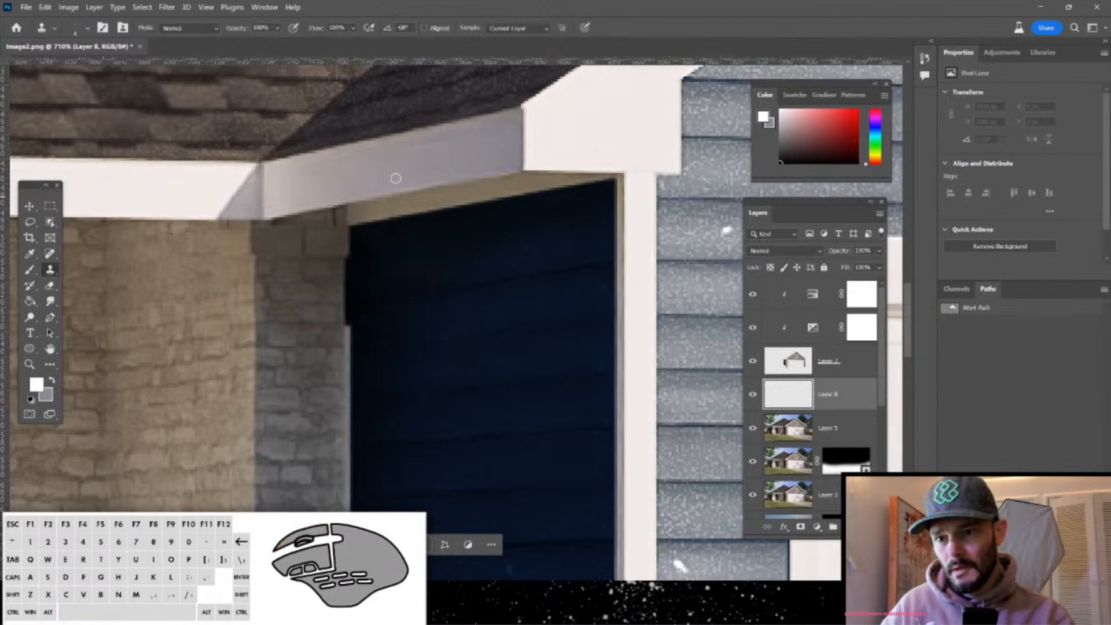
{"action": "left_click", "coordinate": [516, 28]}
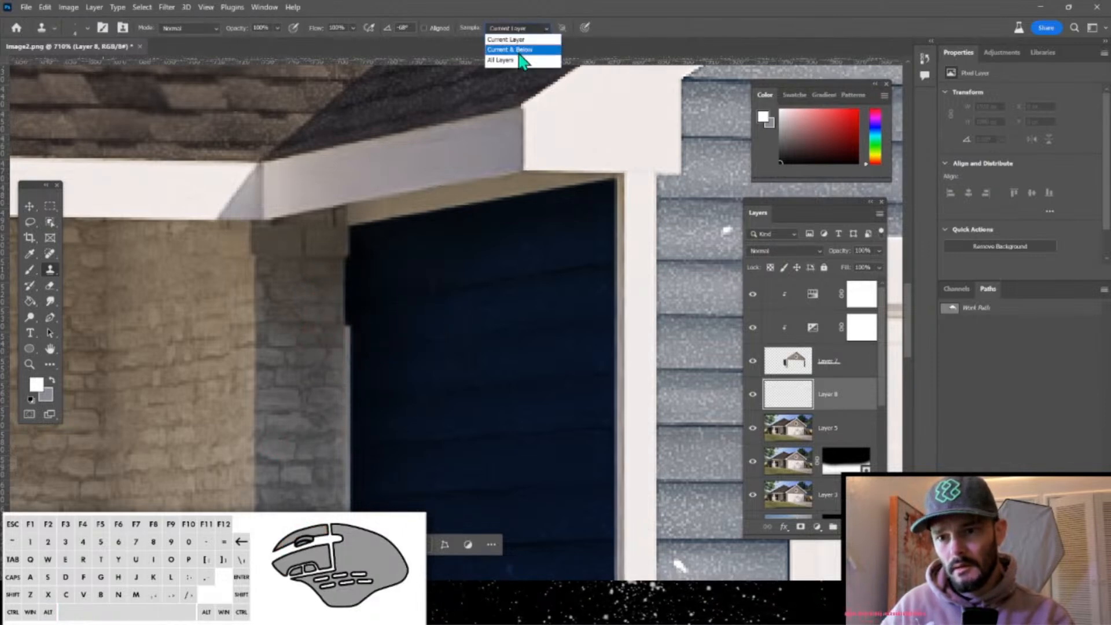
{"action": "left_click", "coordinate": [501, 60]}
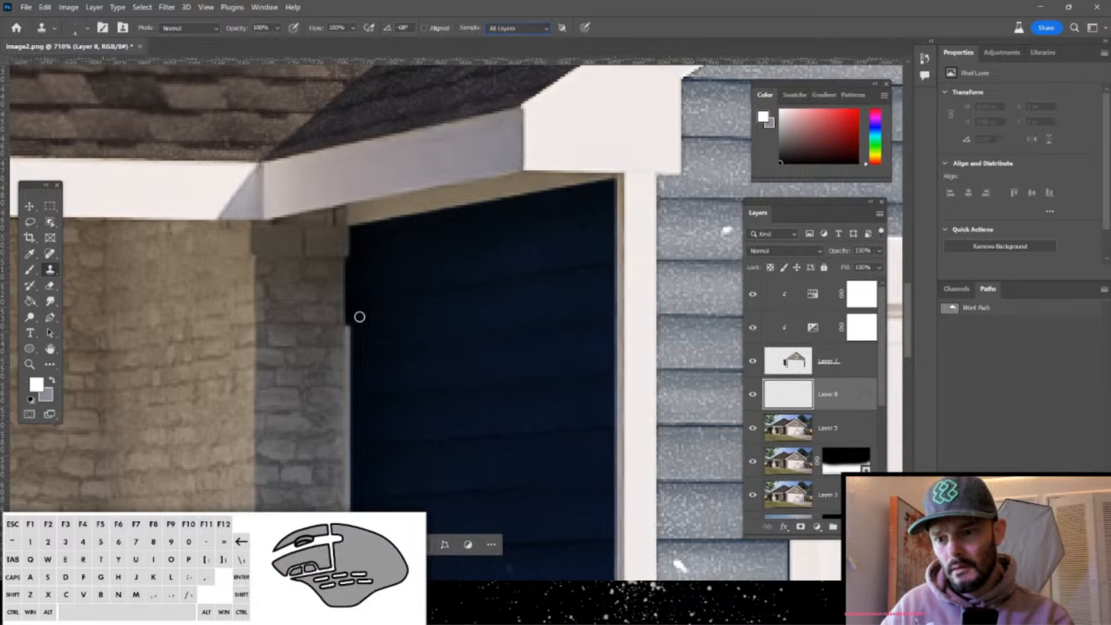
Try to clone the light trim strip upward over the dark gap between the porch brick and the shaded blue wall.
{"action": "left_click", "coordinate": [347, 392], "text": "alt"}
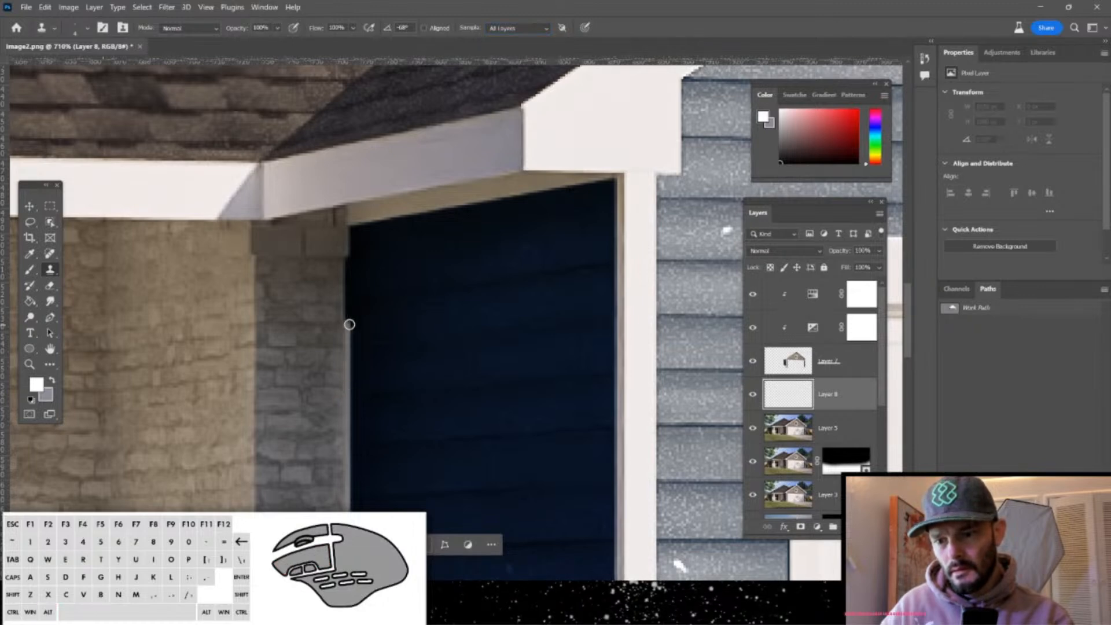
{"action": "left_click", "coordinate": [347, 323], "text": "alt"}
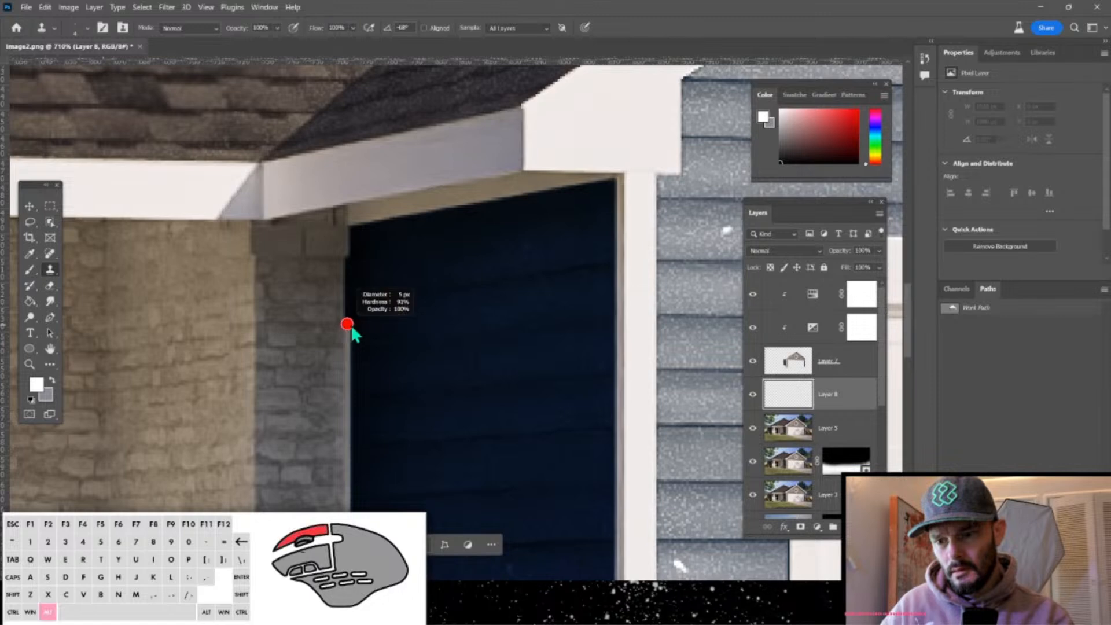
{"action": "left_click_drag", "start_coordinate": [347, 324], "coordinate": [345, 265]}
{"action": "key", "text": "ctrl+z"}
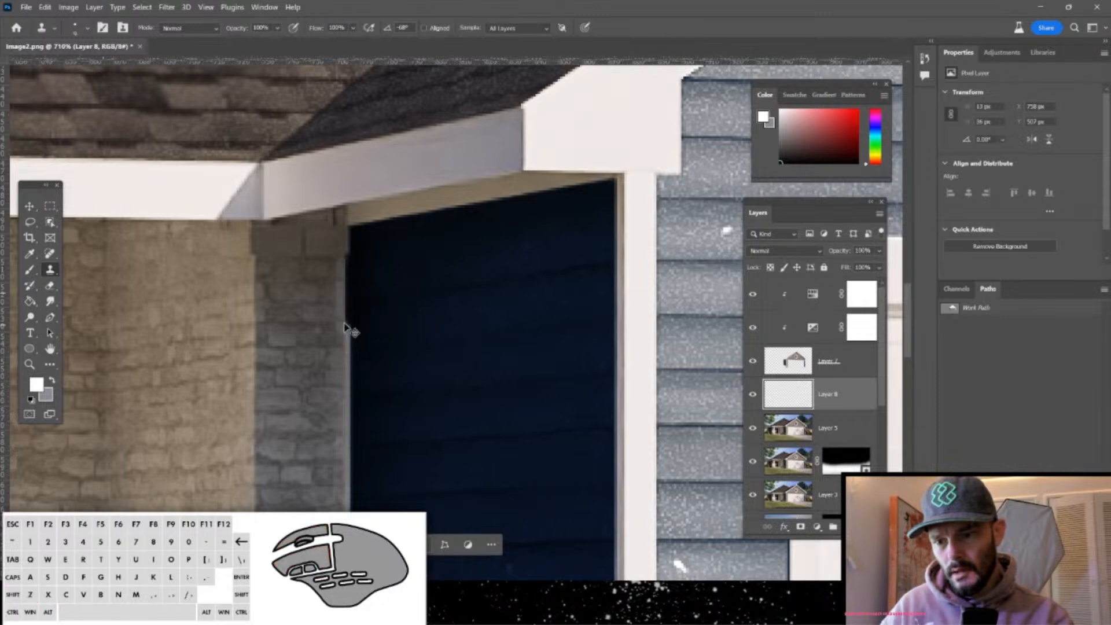
Try again to clone the light trim strip over the dark gap beside the porch brick, sampling lower on the strip.
{"action": "left_click", "coordinate": [348, 410], "text": "alt"}
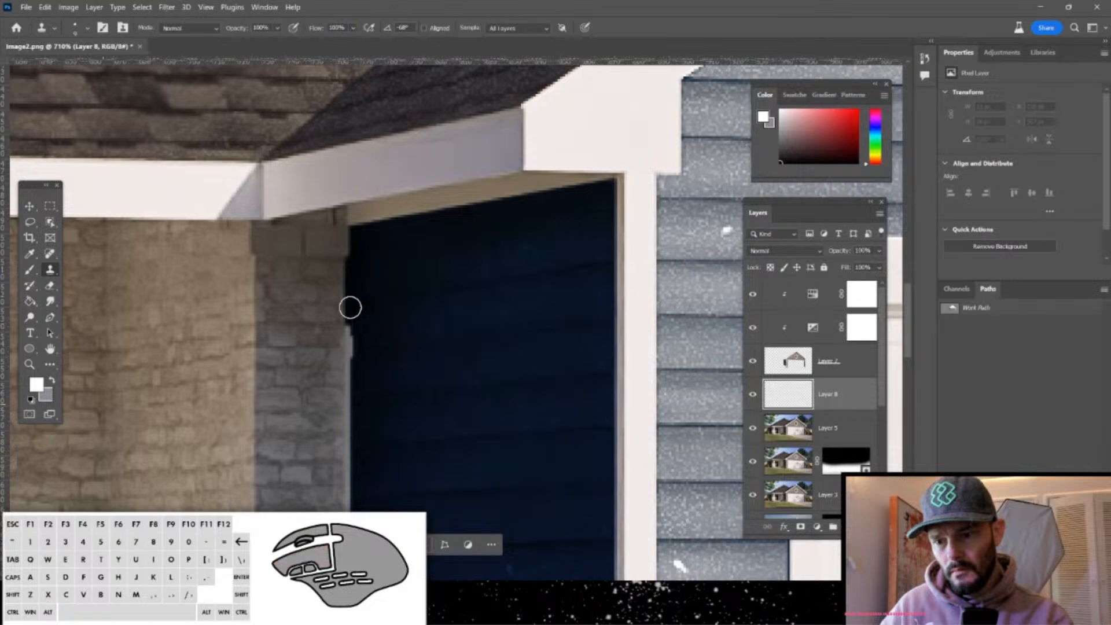
{"action": "mouse_move", "coordinate": [346, 322]}
{"action": "left_mouse_down"}
{"action": "mouse_move", "coordinate": [341, 258]}
{"action": "mouse_move", "coordinate": [344, 369]}
{"action": "left_mouse_up"}
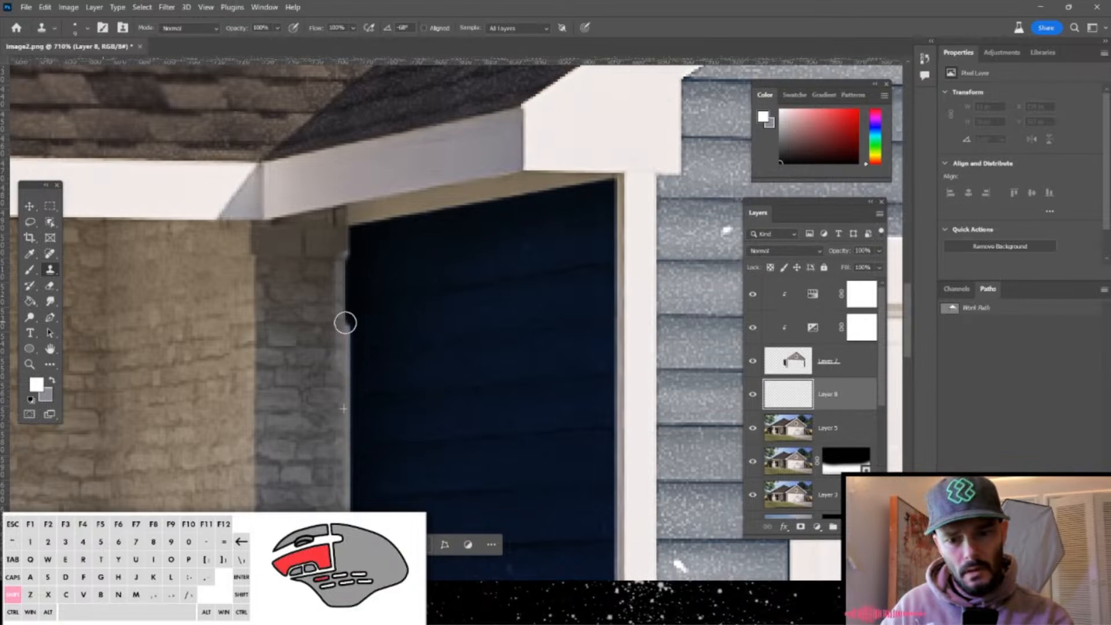
{"action": "mouse_move", "coordinate": [345, 322]}
{"action": "left_mouse_down"}
{"action": "mouse_move", "coordinate": [328, 431]}
{"action": "mouse_move", "coordinate": [350, 295]}
{"action": "left_mouse_up"}
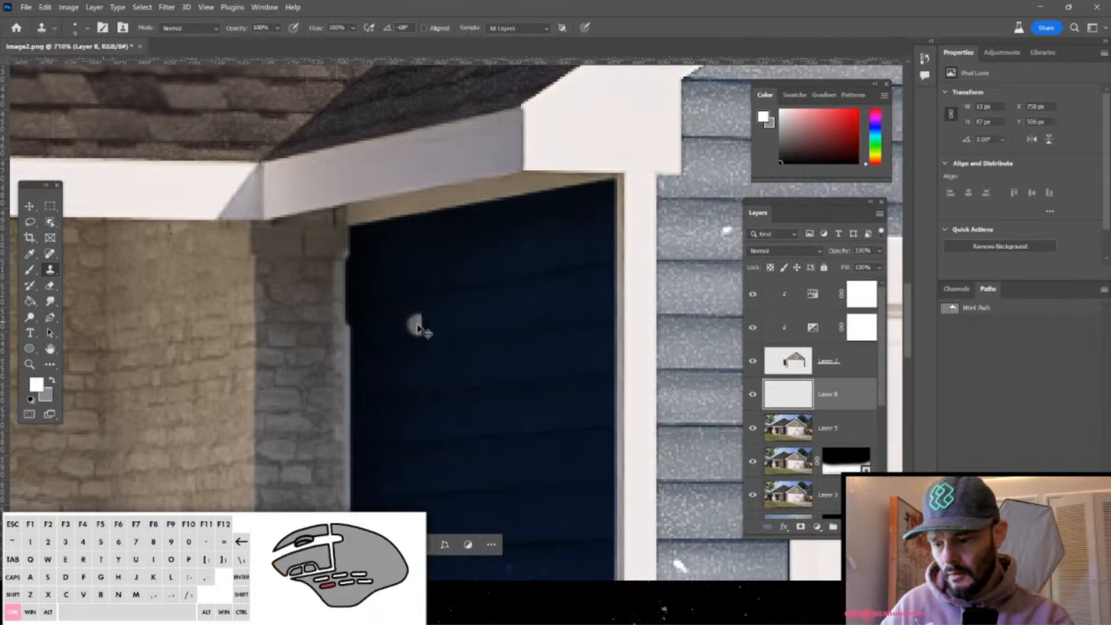
{"action": "key", "text": "ctrl+z"}
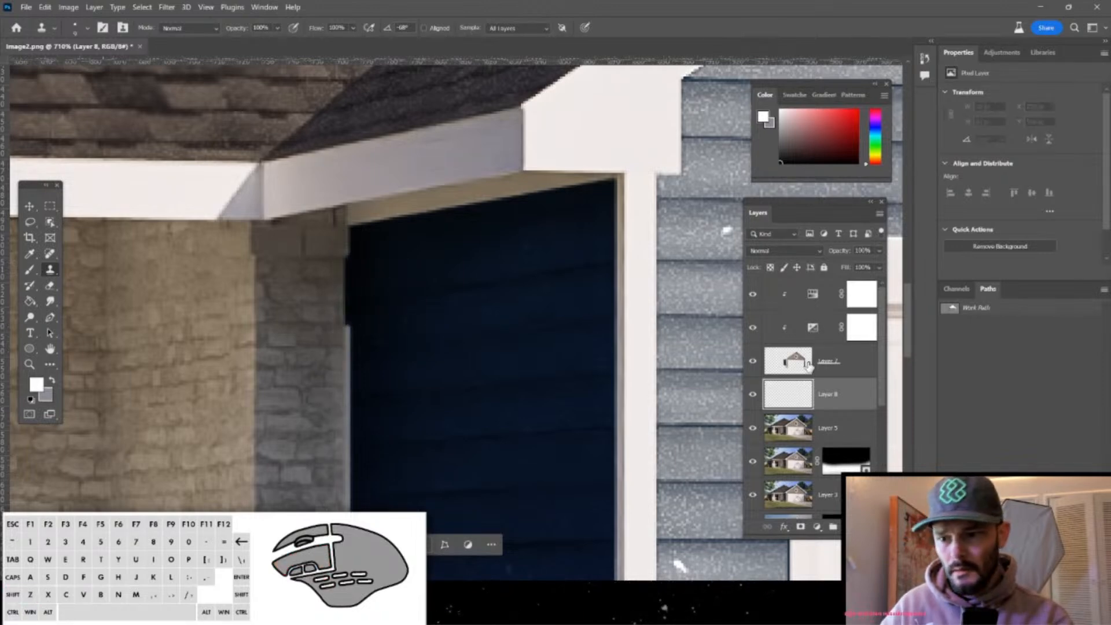
Move the retouch layer to the top of the layer stack and try to clone the trim strip freehand over the dark gap.
{"action": "left_click_drag", "start_coordinate": [810, 397], "coordinate": [808, 289]}
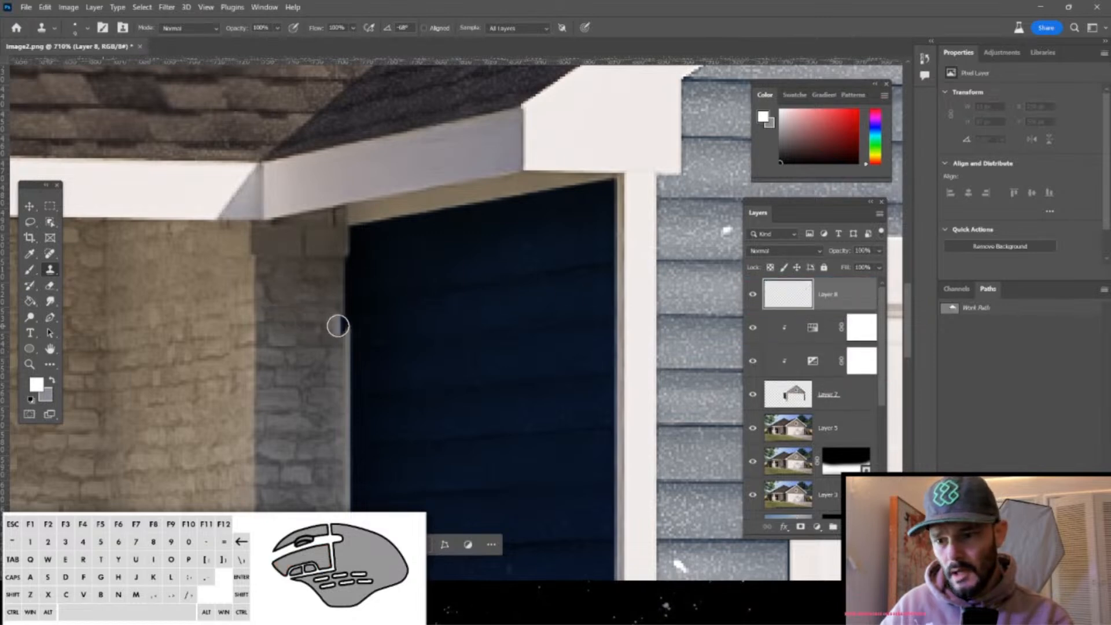
{"action": "left_click", "coordinate": [348, 405], "text": "alt"}
{"action": "left_click_drag", "start_coordinate": [354, 328], "coordinate": [342, 263]}
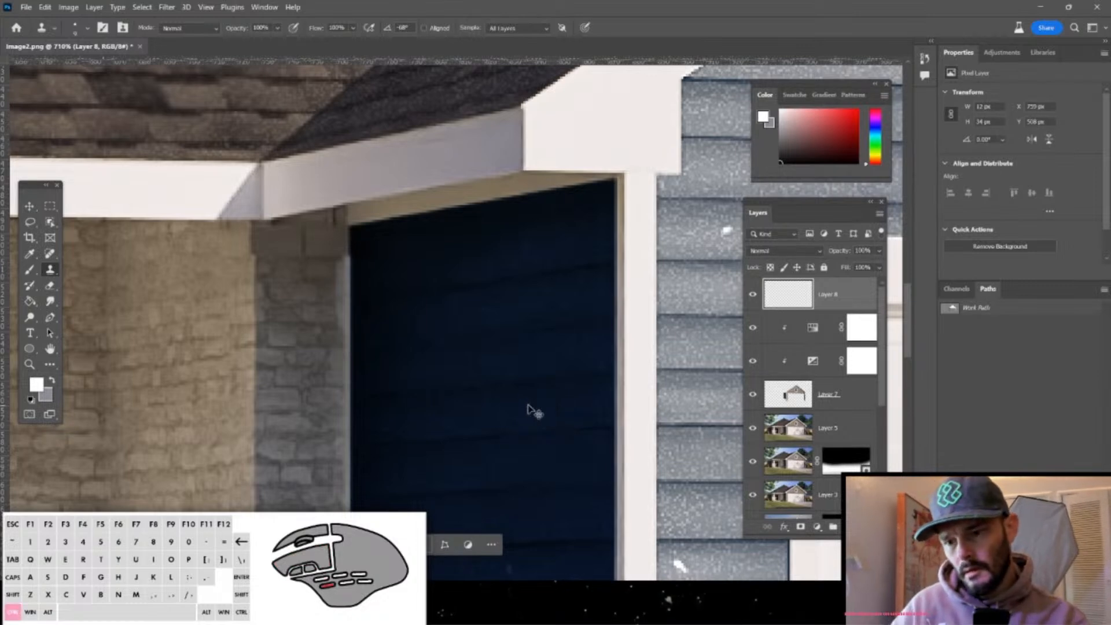
{"action": "key", "text": "ctrl+z"}
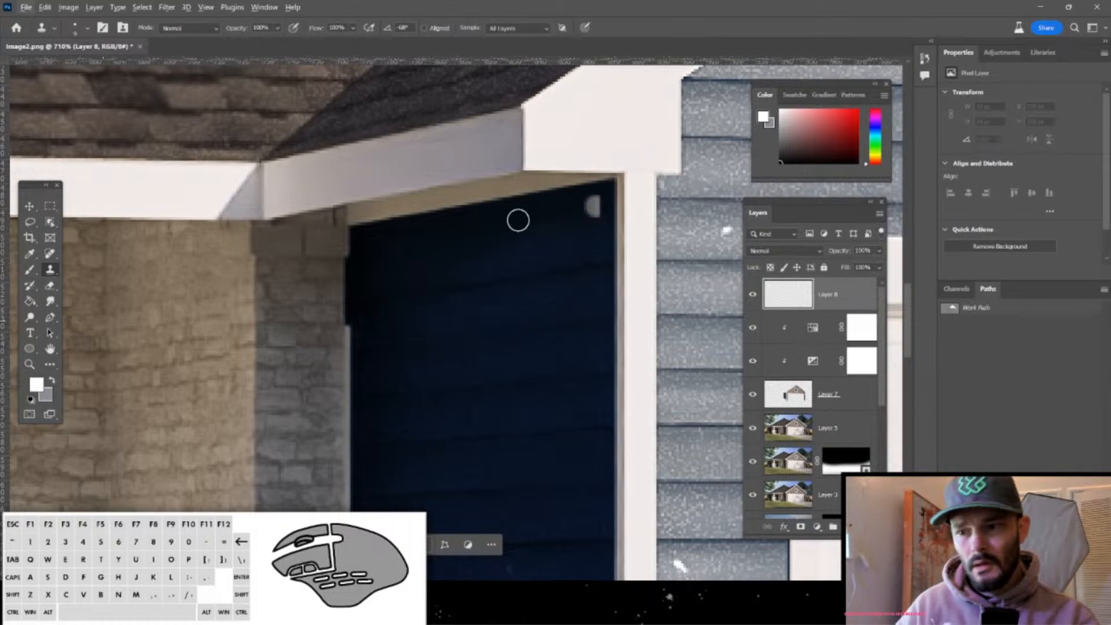
Marquee-select the dark gap beside the porch brick, clone the light trim strip into it, and clear the selection.
{"action": "left_click", "coordinate": [52, 211]}
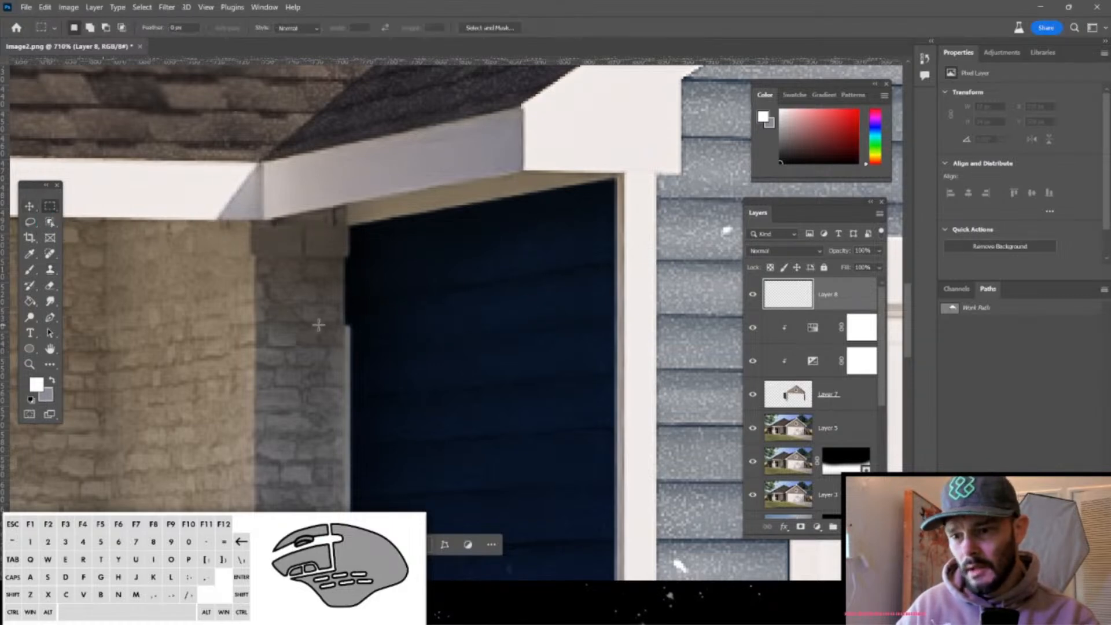
{"action": "left_click_drag", "start_coordinate": [343, 333], "coordinate": [364, 255]}
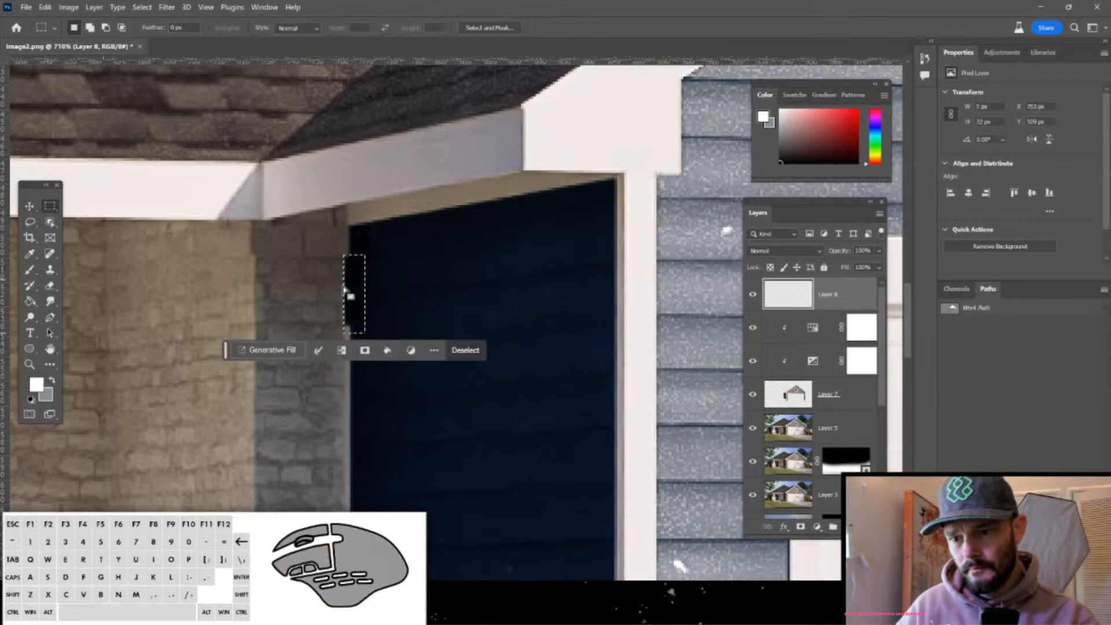
{"action": "key", "text": "s"}
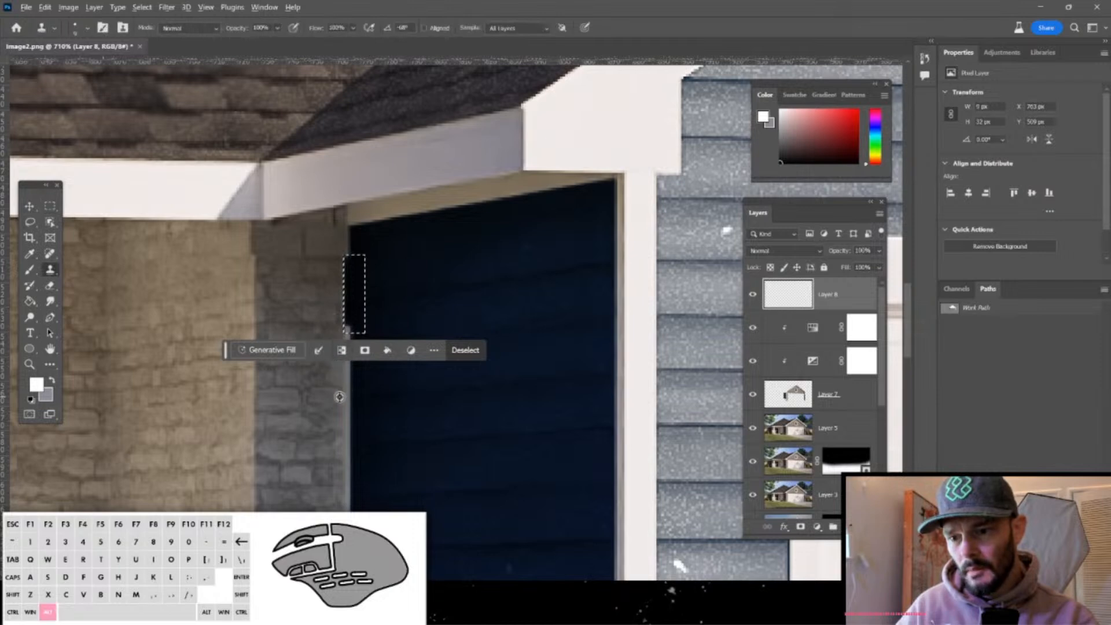
{"action": "left_click", "coordinate": [352, 401], "text": "alt"}
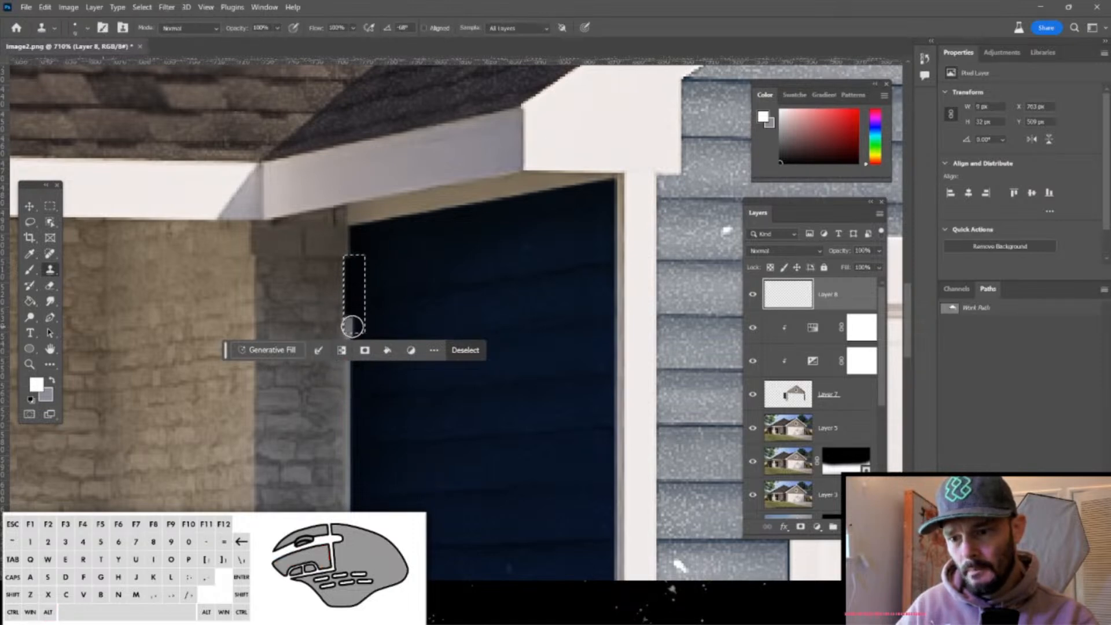
{"action": "left_click_drag", "start_coordinate": [349, 326], "coordinate": [350, 257]}
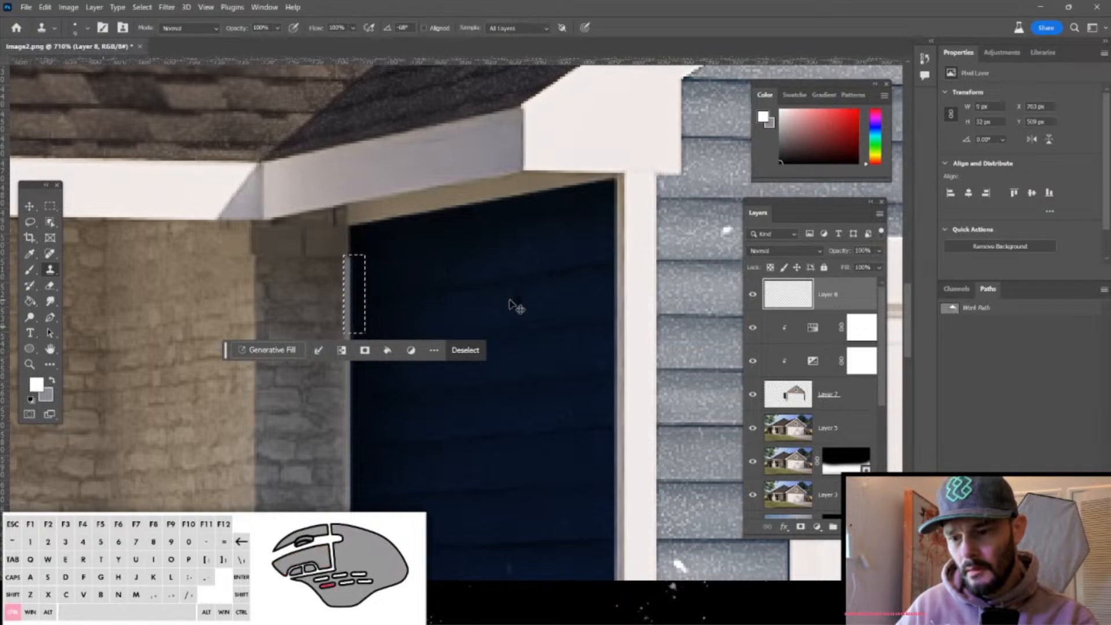
{"action": "key", "text": "ctrl+d"}
Try to darken the cloned trim strip with an Exposure adjustment clipped to the retouch layer, at an exposure of about -0.89.
{"action": "scroll", "coordinate": [507, 299], "scroll_direction": "down", "scroll_amount": 2, "text": "alt"}
{"action": "scroll", "coordinate": [507, 299], "scroll_direction": "down", "scroll_amount": 6, "text": "alt"}
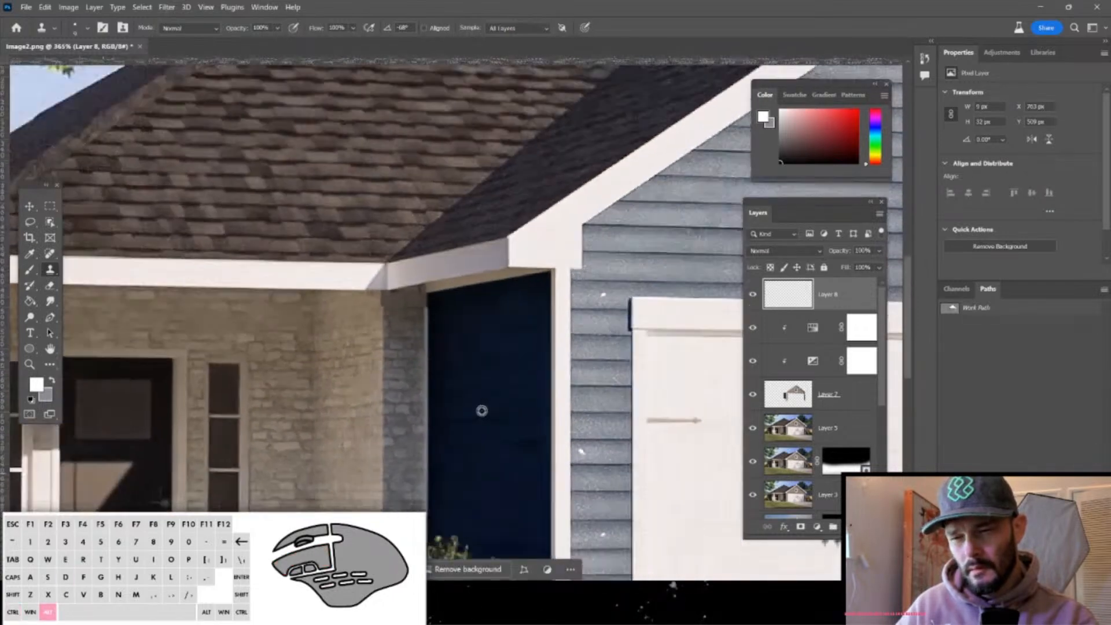
{"action": "scroll", "coordinate": [480, 405], "scroll_direction": "up", "scroll_amount": 1, "text": "alt"}
{"action": "scroll", "coordinate": [483, 421], "scroll_direction": "down", "scroll_amount": 2, "text": "alt"}
{"action": "scroll", "coordinate": [478, 401], "scroll_direction": "up", "scroll_amount": 3, "text": "alt"}
{"action": "scroll", "coordinate": [452, 359], "scroll_direction": "up", "scroll_amount": 4, "text": "alt"}
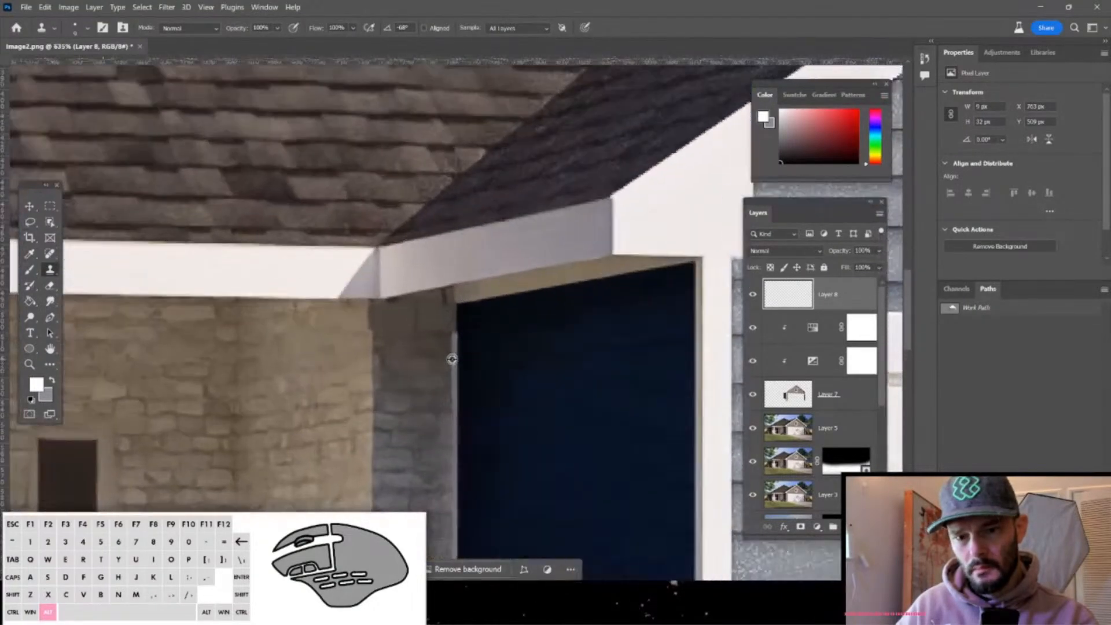
{"action": "left_click", "coordinate": [817, 526]}
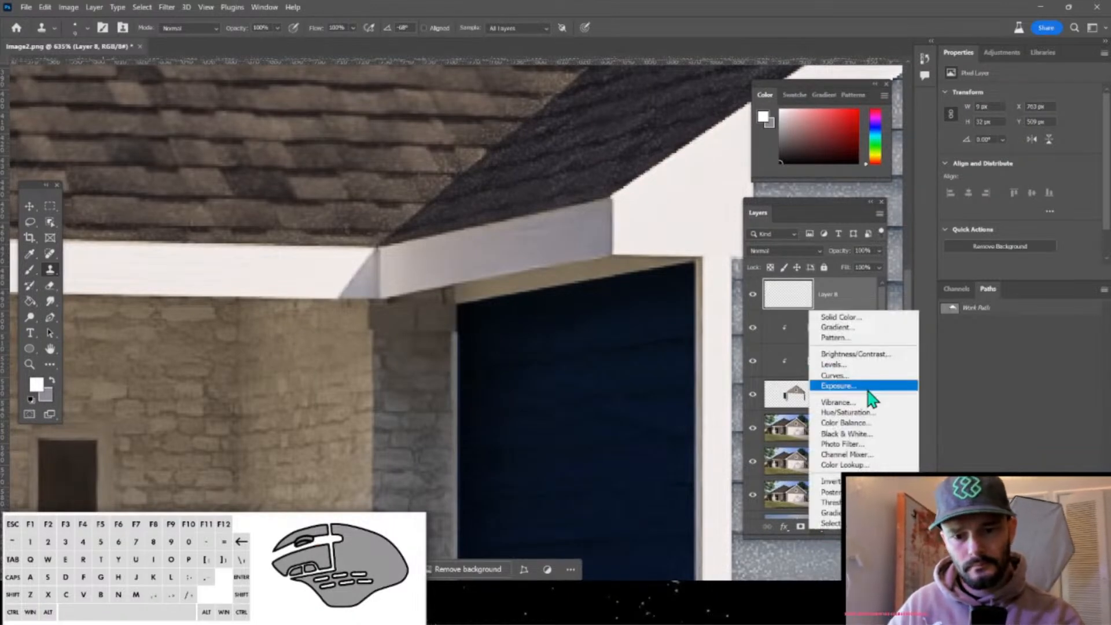
{"action": "left_click", "coordinate": [836, 385]}
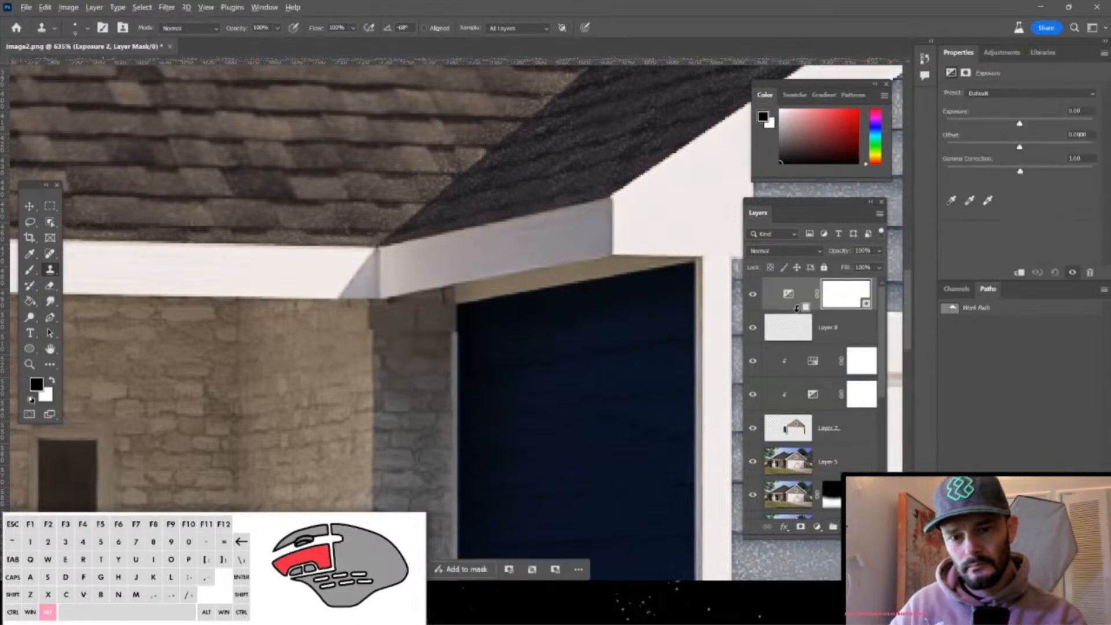
{"action": "left_click", "coordinate": [797, 310], "text": "alt"}
{"action": "left_click_drag", "start_coordinate": [1018, 123], "coordinate": [1018, 123]}
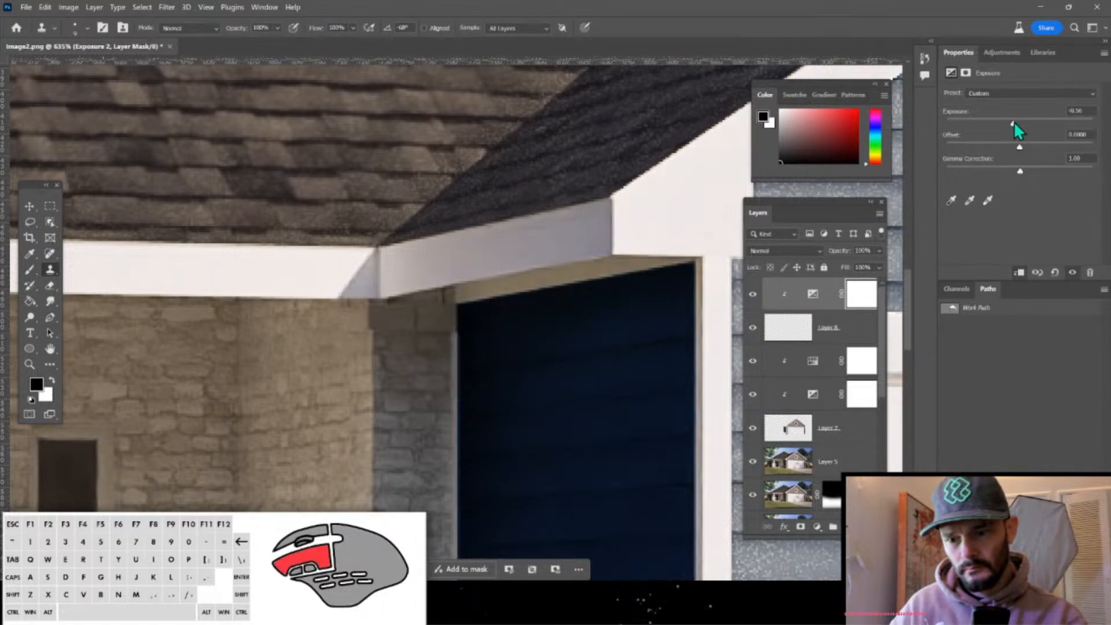
{"action": "left_click_drag", "start_coordinate": [1010, 123], "coordinate": [1010, 124]}
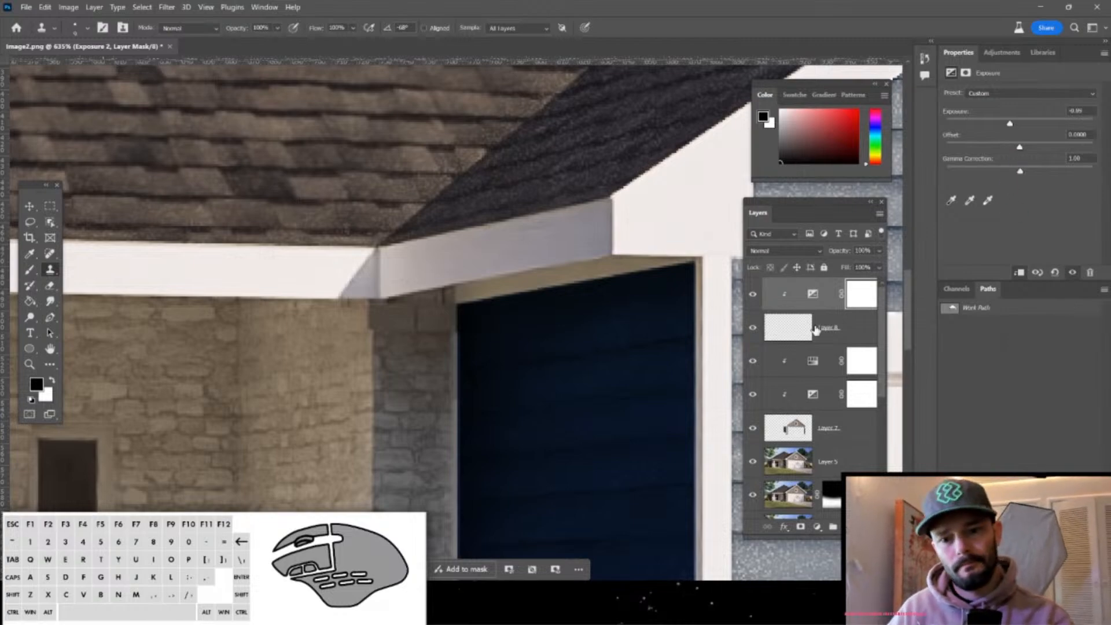
{"action": "left_click", "coordinate": [772, 347]}
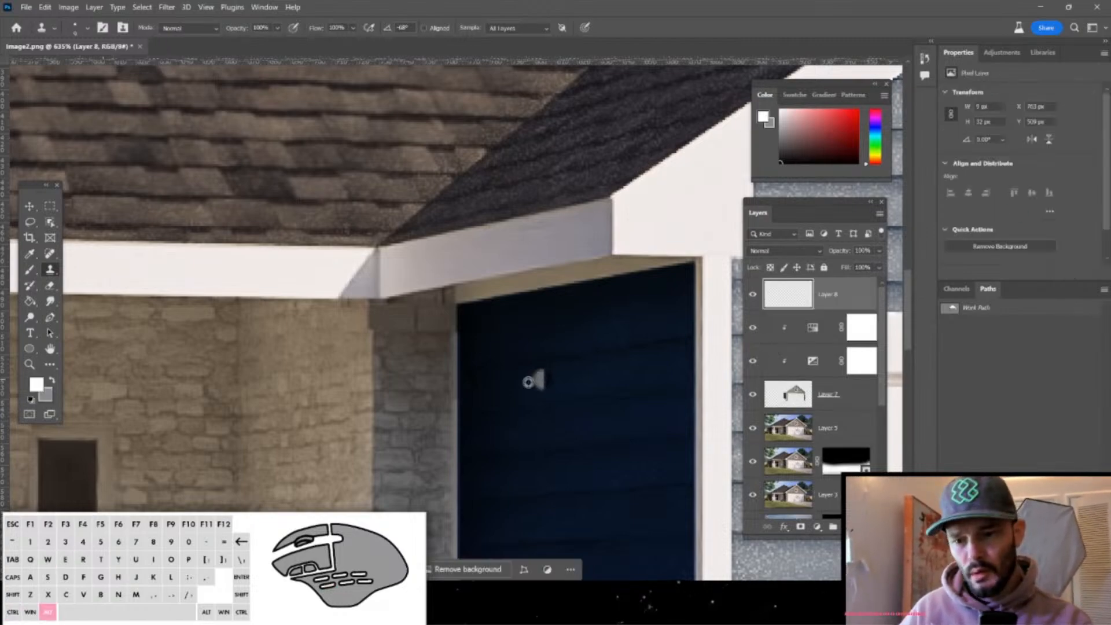
Lasso a narrow band along the dark edge where the lawn meets the driveway.
{"action": "scroll", "coordinate": [541, 393], "scroll_direction": "down", "scroll_amount": 5, "text": "alt"}
{"action": "scroll", "coordinate": [540, 393], "scroll_direction": "down", "scroll_amount": 3, "text": "alt"}
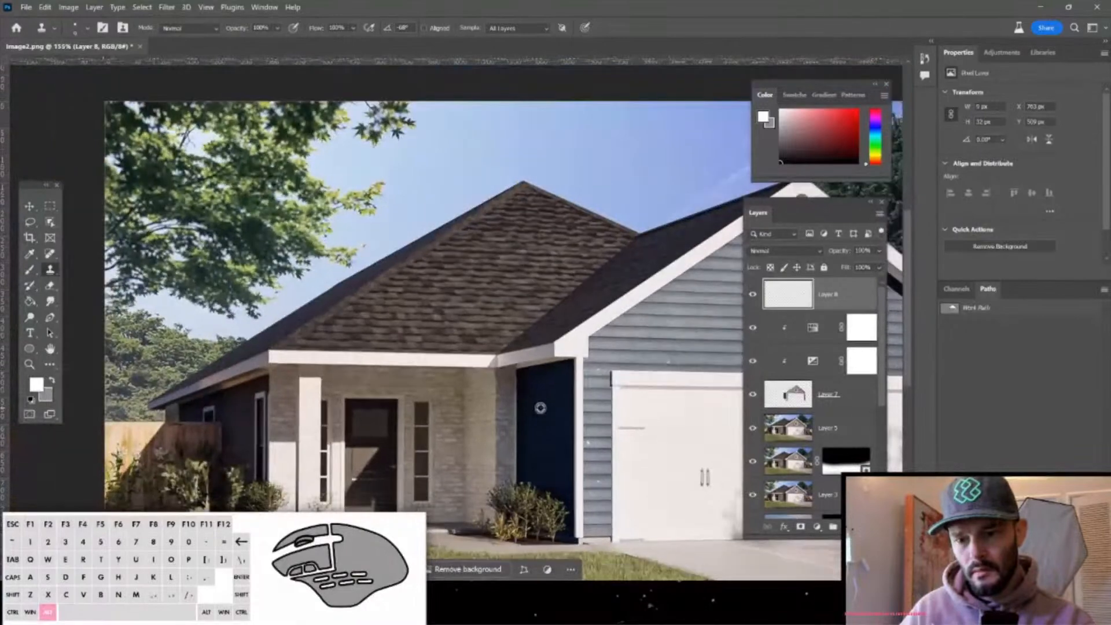
{"action": "scroll", "coordinate": [596, 417], "scroll_direction": "down", "scroll_amount": 3, "text": "alt"}
{"action": "left_click_drag", "start_coordinate": [543, 420], "coordinate": [420, 310]}
{"action": "scroll", "coordinate": [598, 434], "scroll_direction": "up", "scroll_amount": 6, "text": "alt"}
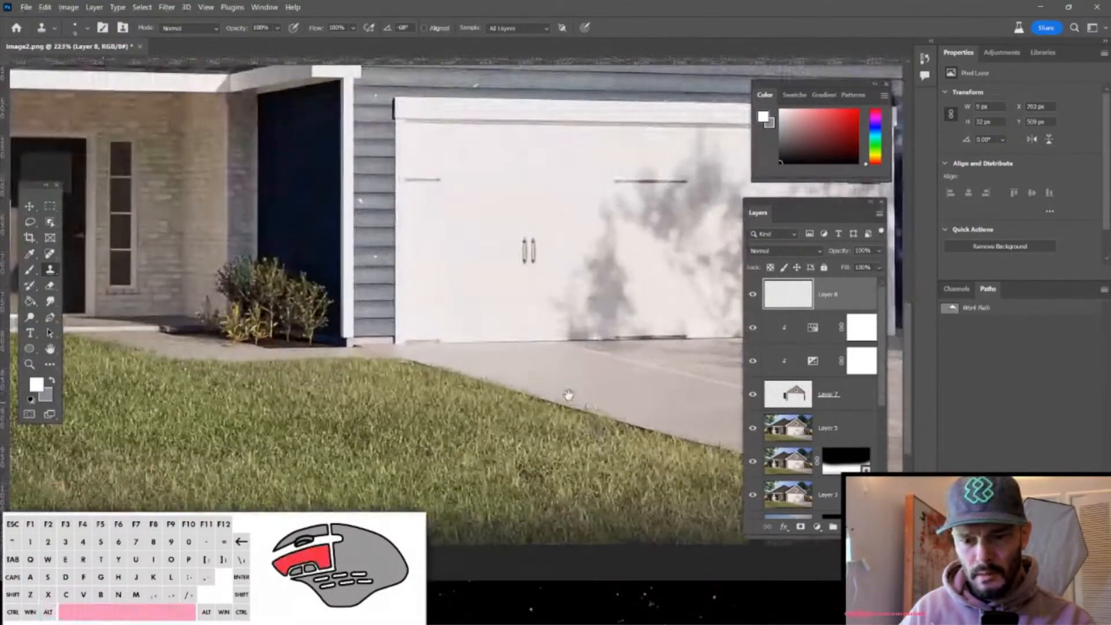
{"action": "left_click_drag", "start_coordinate": [590, 404], "coordinate": [424, 344]}
{"action": "scroll", "coordinate": [494, 396], "scroll_direction": "up", "scroll_amount": 3, "text": "alt"}
{"action": "scroll", "coordinate": [494, 397], "scroll_direction": "up", "scroll_amount": 1, "text": "alt"}
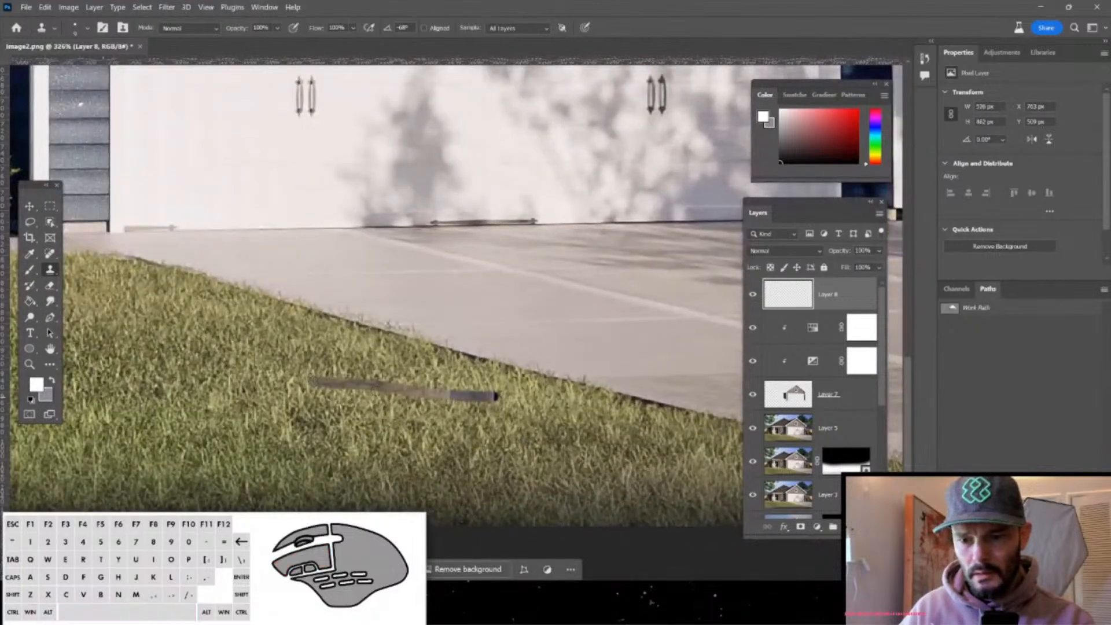
{"action": "left_click_drag", "start_coordinate": [597, 394], "coordinate": [457, 353]}
{"action": "scroll", "coordinate": [463, 353], "scroll_direction": "down", "scroll_amount": 1, "text": "alt"}
{"action": "scroll", "coordinate": [463, 354], "scroll_direction": "up", "scroll_amount": 1, "text": "alt"}
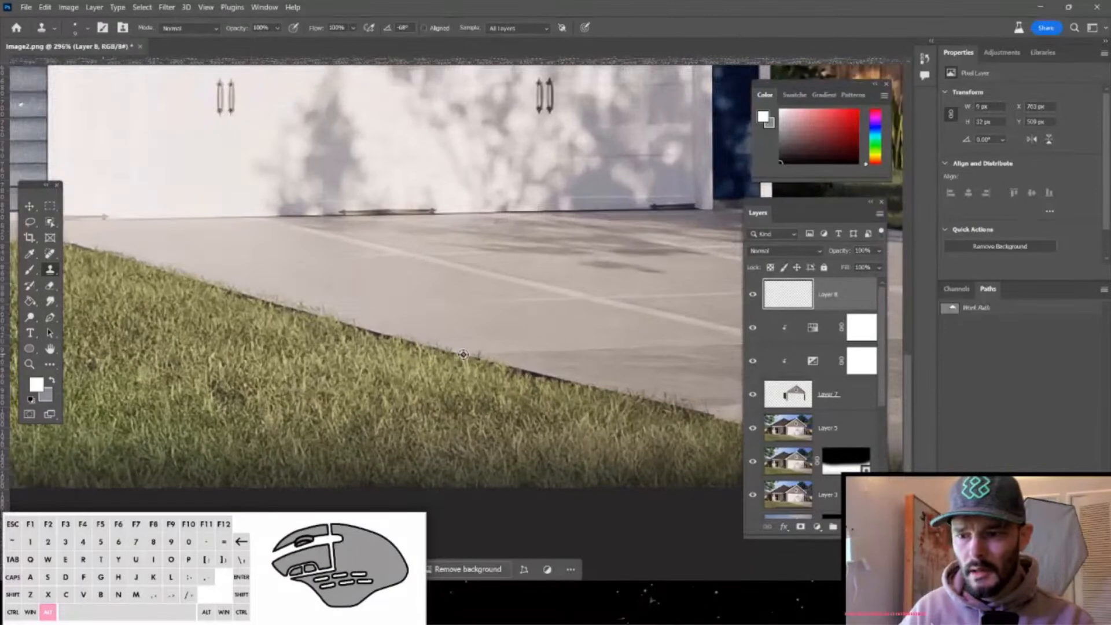
{"action": "left_click", "coordinate": [55, 208]}
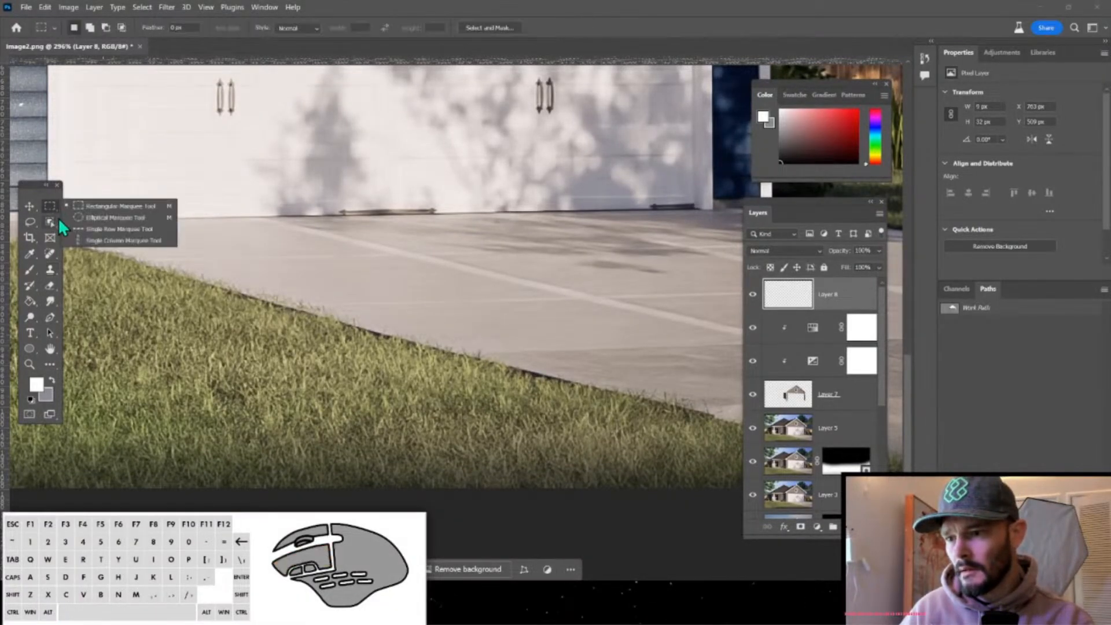
{"action": "left_click", "coordinate": [30, 222]}
{"action": "left_click_drag", "start_coordinate": [119, 263], "coordinate": [172, 270]}
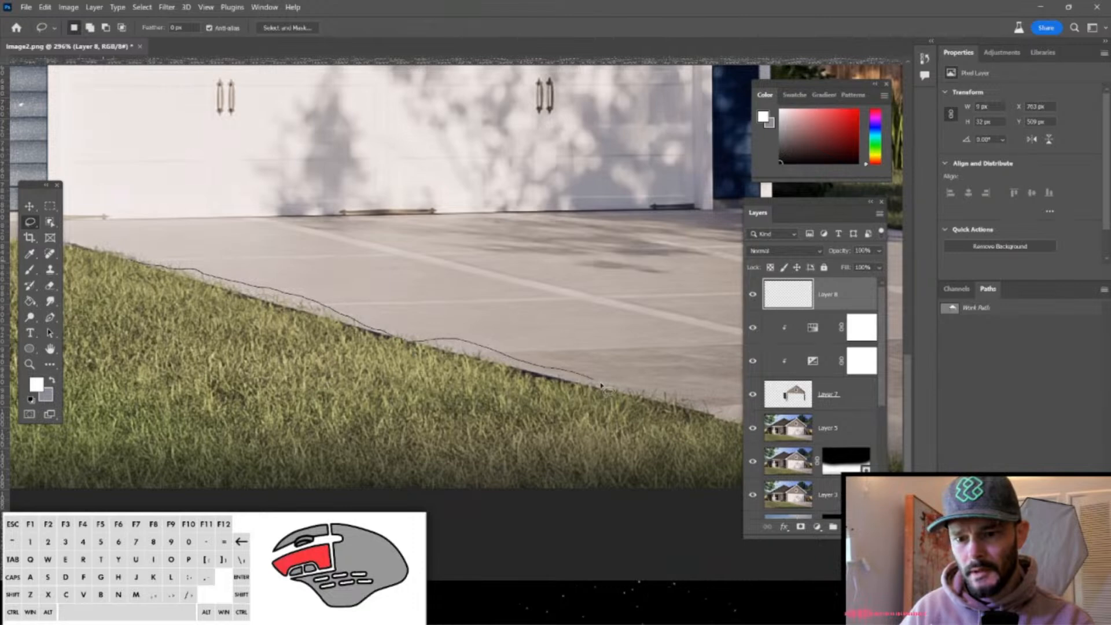
{"action": "left_click_drag", "start_coordinate": [743, 428], "coordinate": [589, 413]}
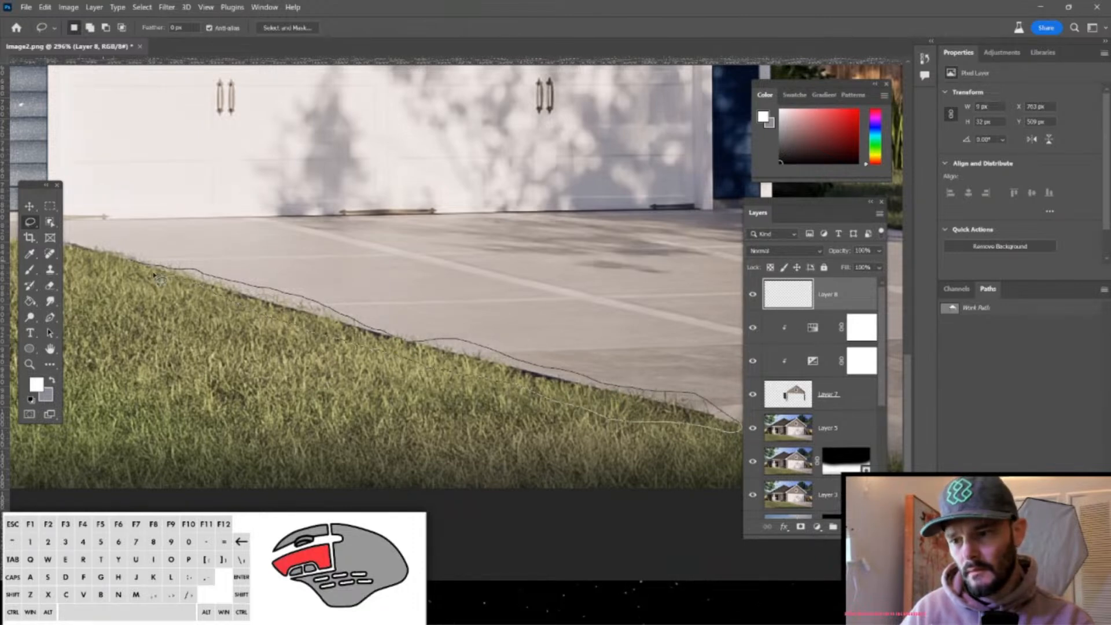
{"action": "left_click_drag", "start_coordinate": [133, 266], "coordinate": [134, 267]}
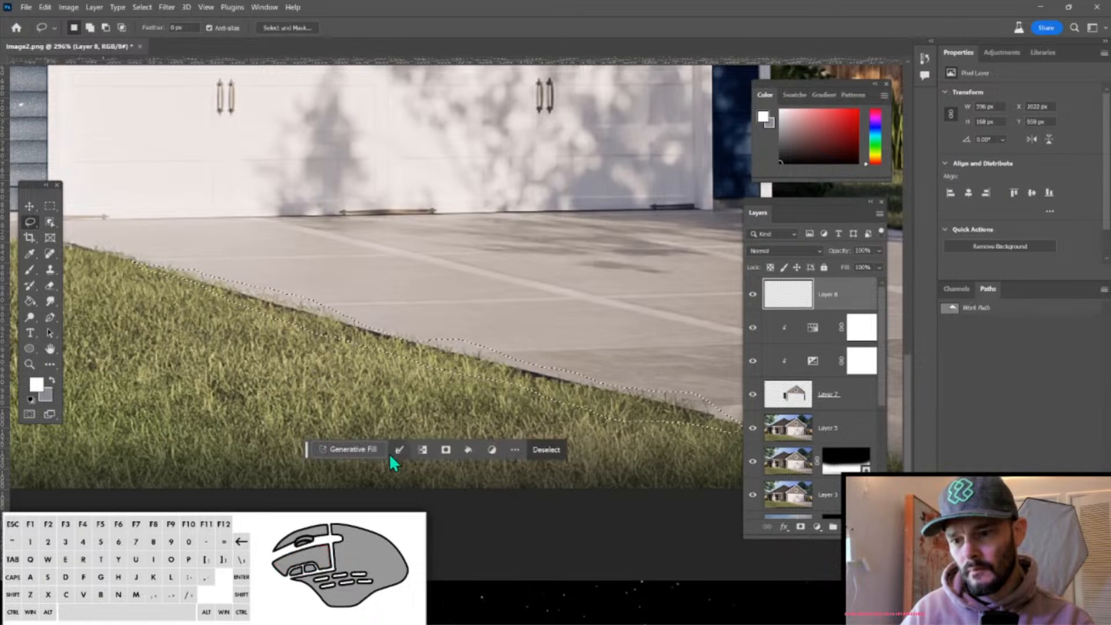
Run Generative Fill on the lawn edge with an empty prompt, compare the three variations, and keep the first.
{"action": "left_click", "coordinate": [352, 449]}
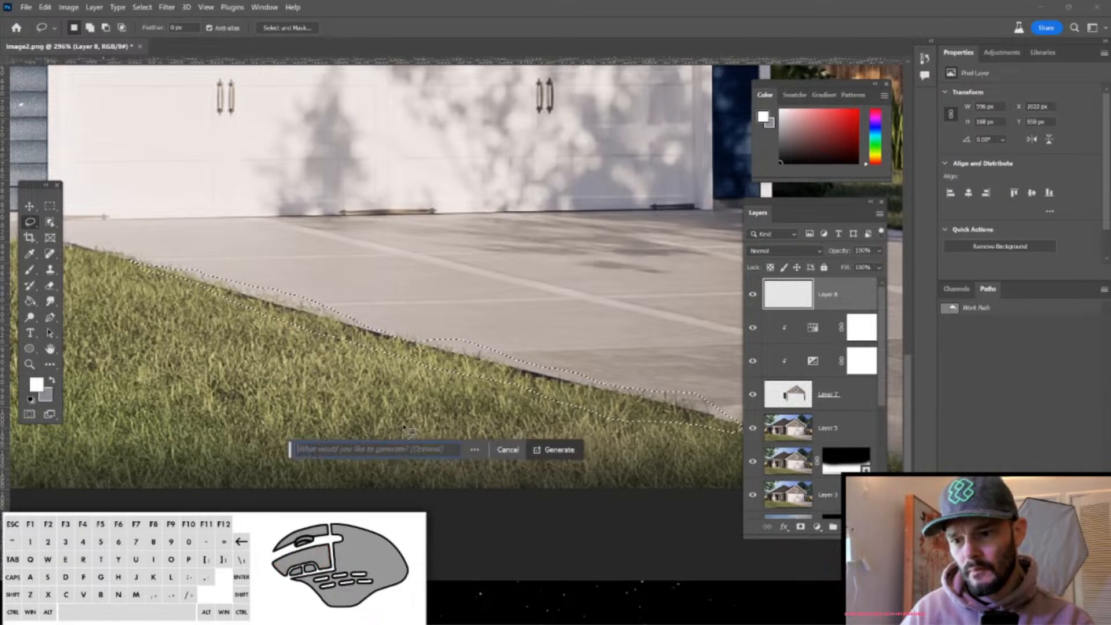
{"action": "left_click", "coordinate": [564, 451]}
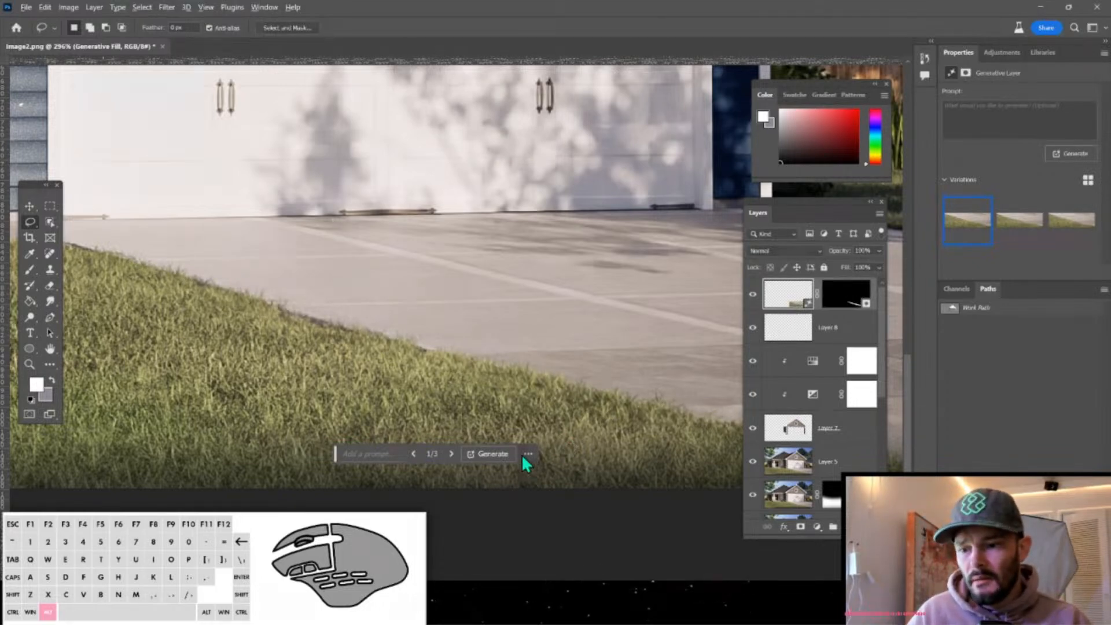
{"action": "scroll", "coordinate": [471, 358], "scroll_direction": "down", "scroll_amount": 2, "text": "alt"}
{"action": "left_click", "coordinate": [1036, 231]}
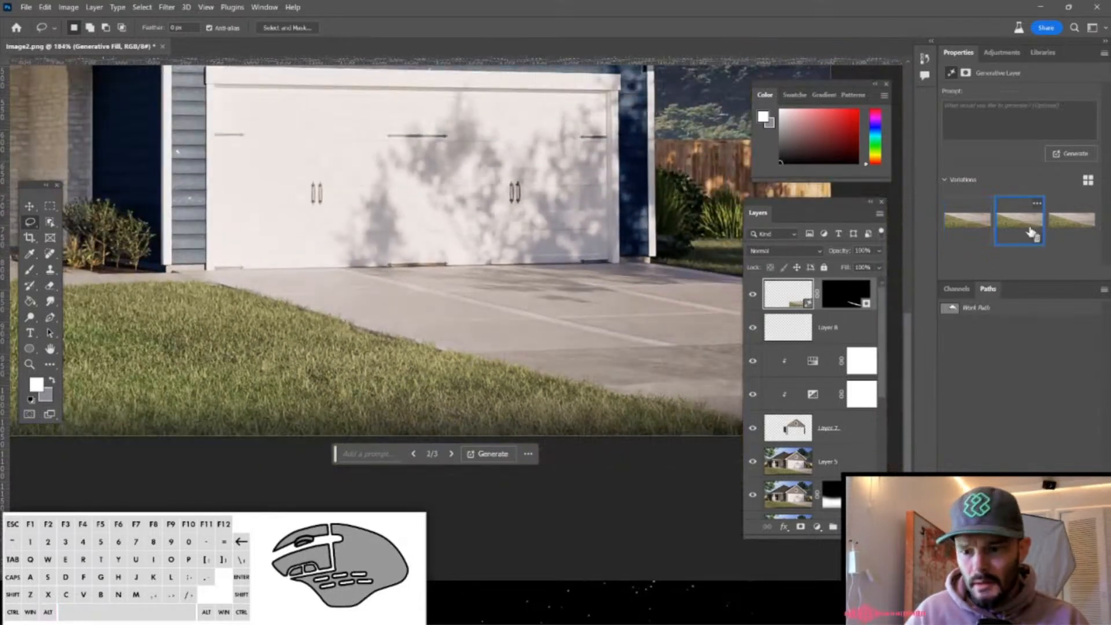
{"action": "left_click", "coordinate": [1075, 232]}
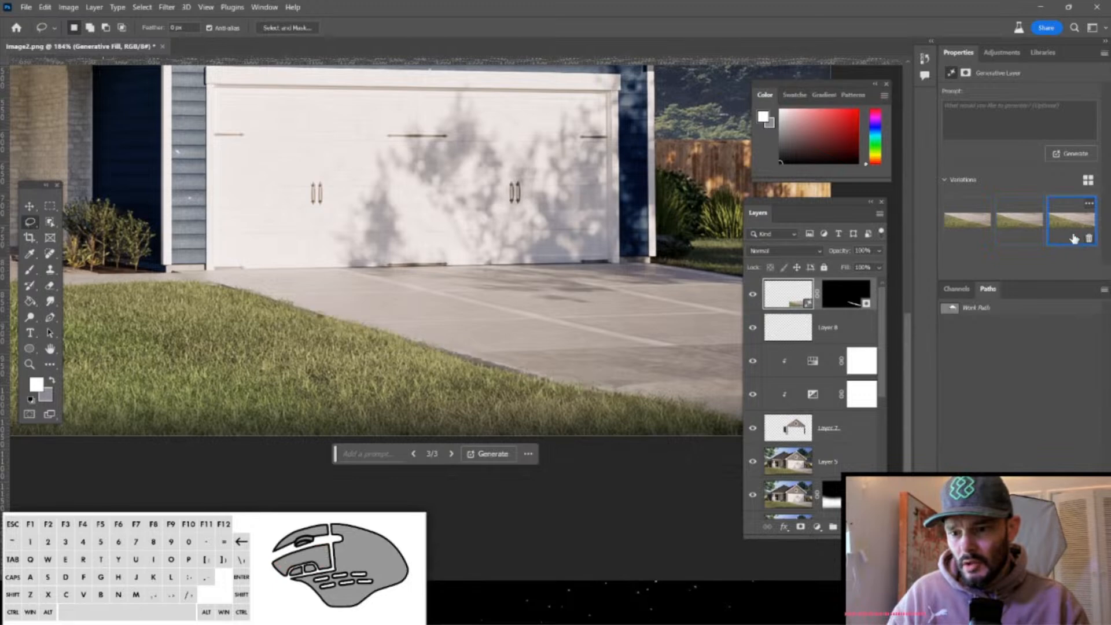
{"action": "left_click", "coordinate": [972, 226]}
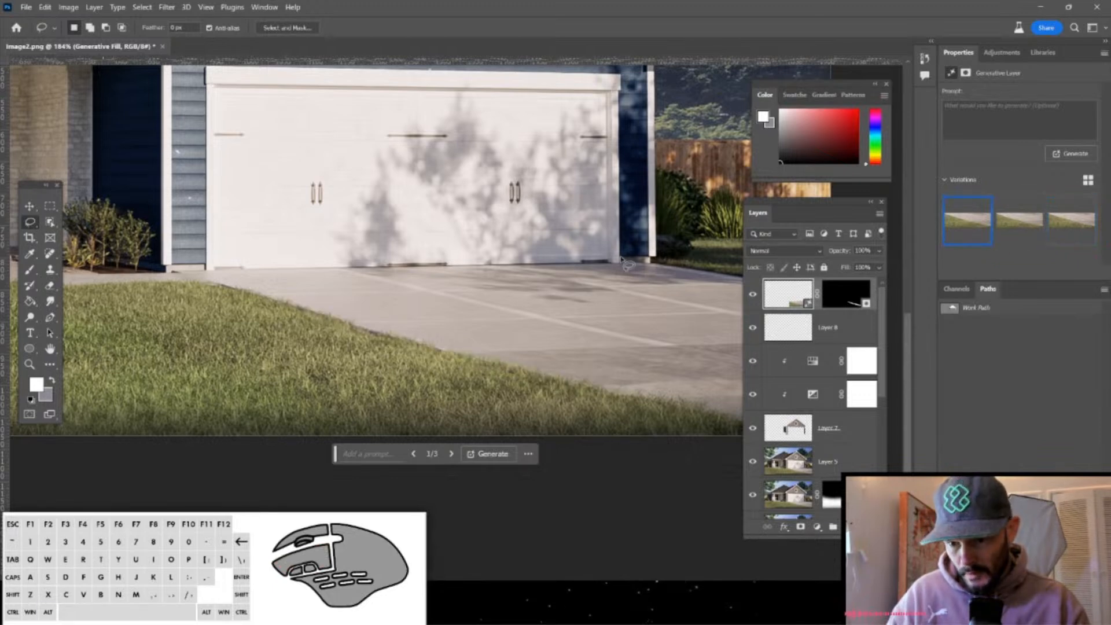
{"action": "scroll", "coordinate": [431, 291], "scroll_direction": "down", "scroll_amount": 3, "text": "alt"}
{"action": "scroll", "coordinate": [429, 291], "scroll_direction": "down", "scroll_amount": 2, "text": "alt"}
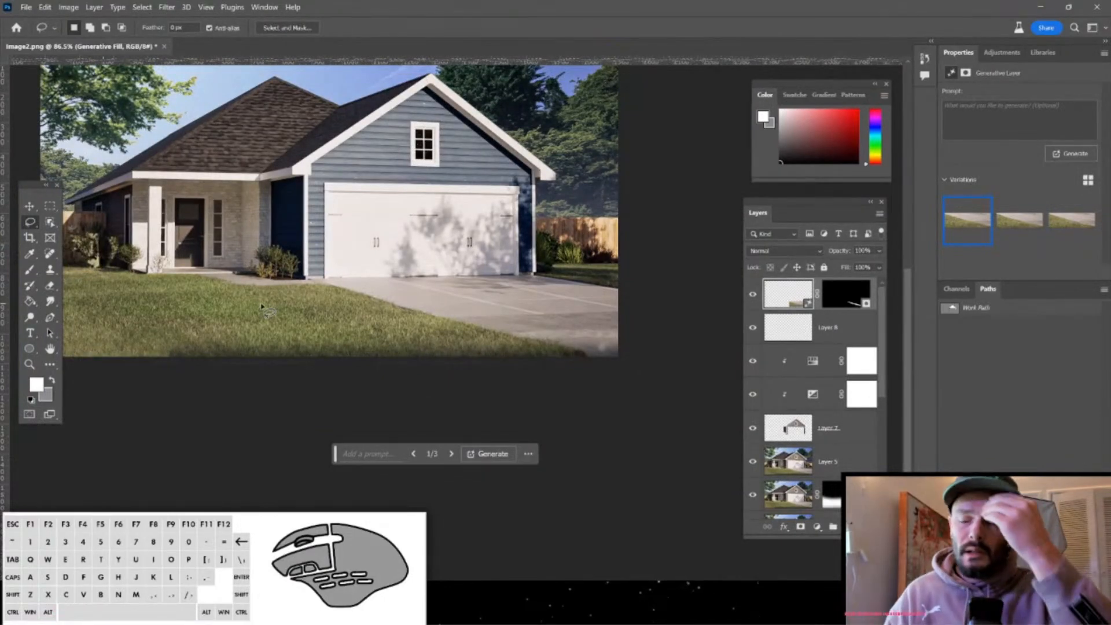
{"action": "scroll", "coordinate": [262, 306], "scroll_direction": "down", "scroll_amount": 2, "text": "alt"}
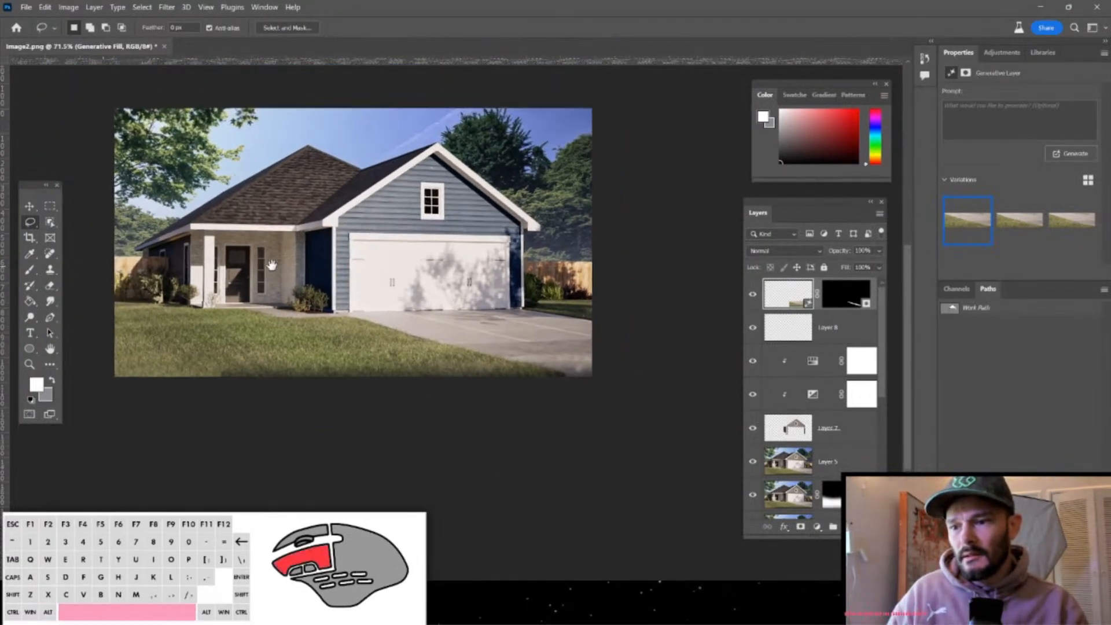
{"action": "scroll", "coordinate": [273, 268], "scroll_direction": "up", "scroll_amount": 3, "text": "alt"}
{"action": "left_click_drag", "start_coordinate": [283, 251], "coordinate": [306, 281]}
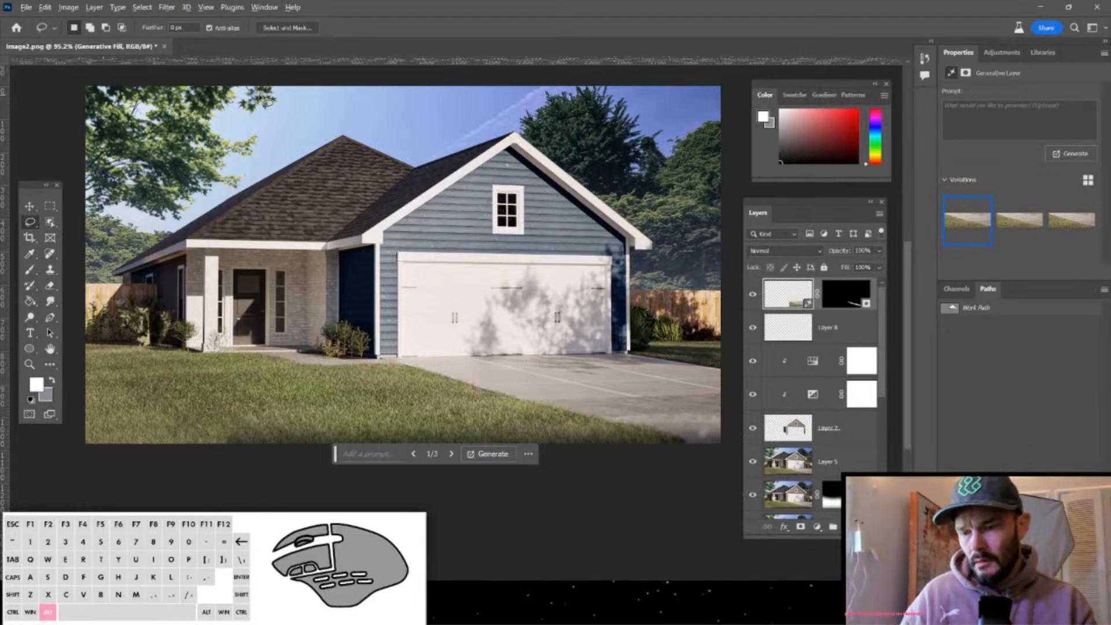
Smudge the overhanging leaf tips into the sky with a small brush on the retouch layer, sampling all layers.
{"action": "scroll", "coordinate": [232, 126], "scroll_direction": "up", "scroll_amount": 10, "text": "alt"}
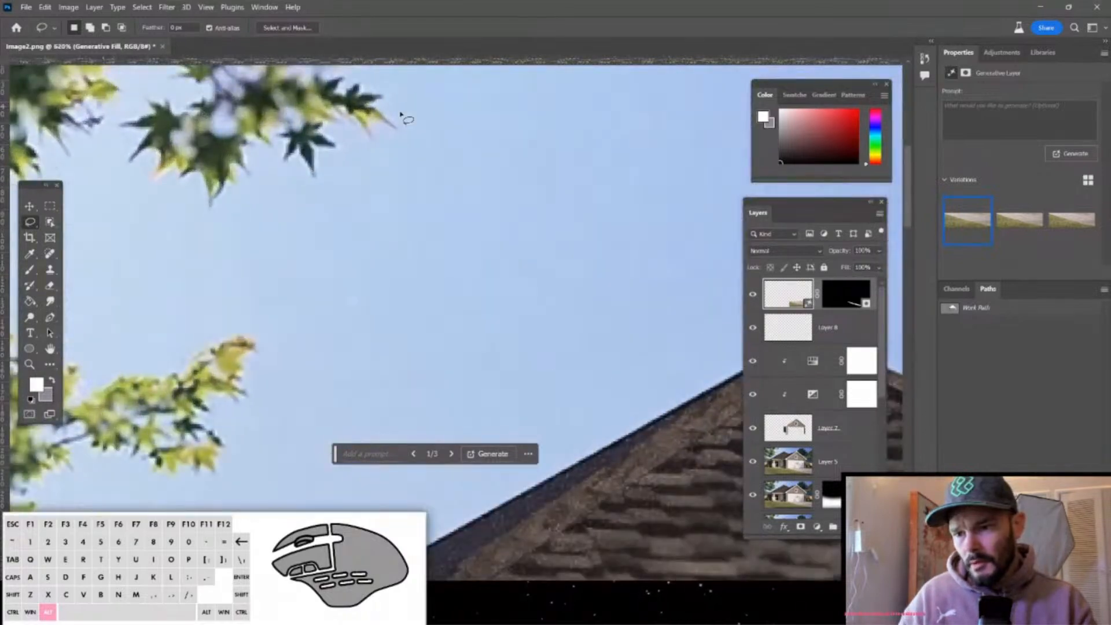
{"action": "scroll", "coordinate": [329, 133], "scroll_direction": "down", "scroll_amount": 5, "text": "alt"}
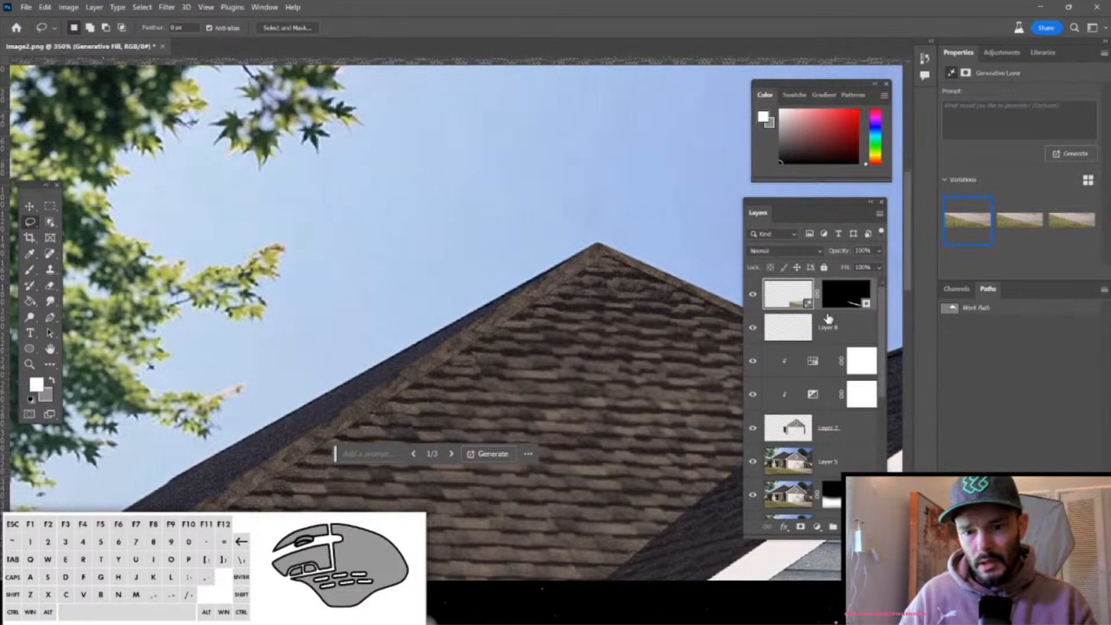
{"action": "left_click", "coordinate": [795, 333]}
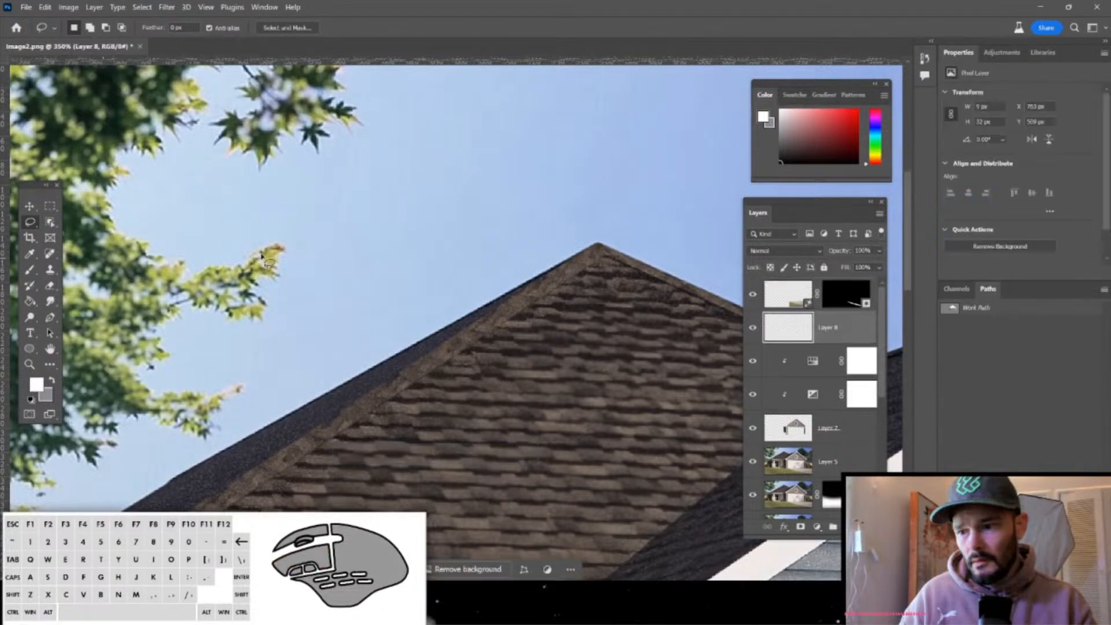
{"action": "left_click", "coordinate": [53, 300]}
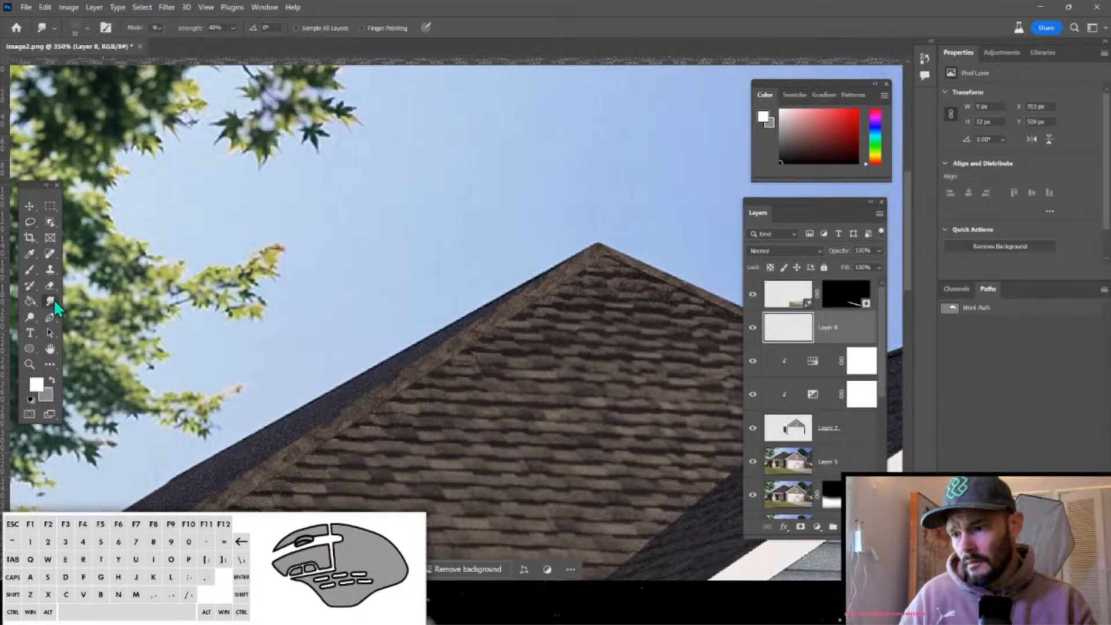
{"action": "left_click", "coordinate": [321, 28]}
{"action": "right_click_drag", "start_coordinate": [296, 141], "coordinate": [282, 137], "text": "alt"}
{"action": "mouse_move", "coordinate": [321, 142]}
{"action": "left_mouse_down"}
{"action": "mouse_move", "coordinate": [311, 134]}
{"action": "mouse_move", "coordinate": [319, 141]}
{"action": "left_mouse_up"}
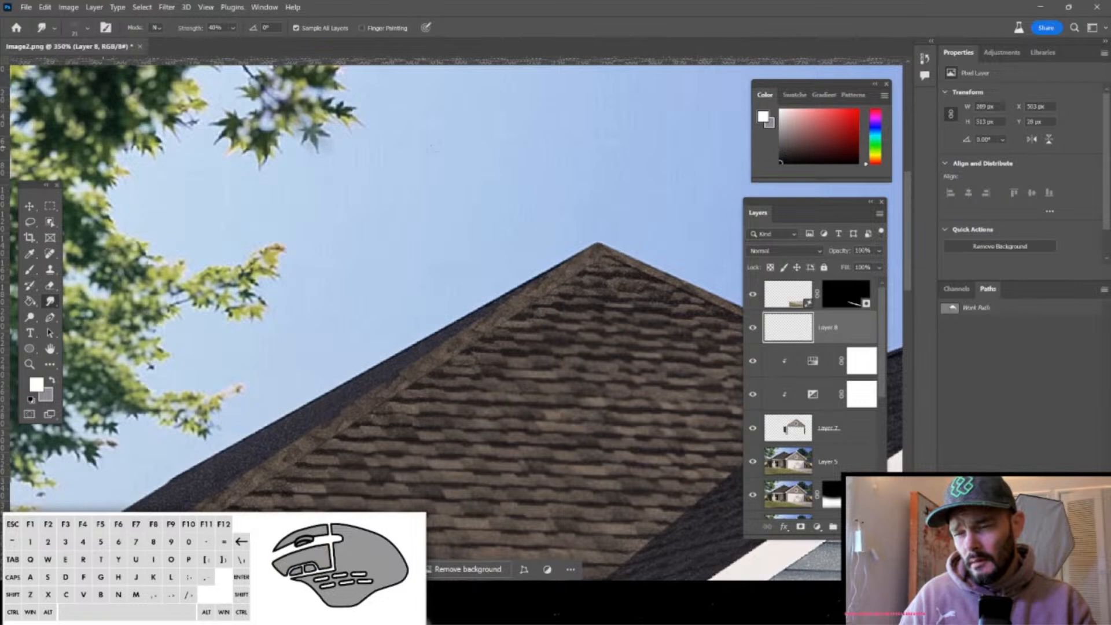
{"action": "right_click_drag", "start_coordinate": [317, 139], "coordinate": [310, 139], "text": "alt"}
{"action": "left_click", "coordinate": [316, 132]}
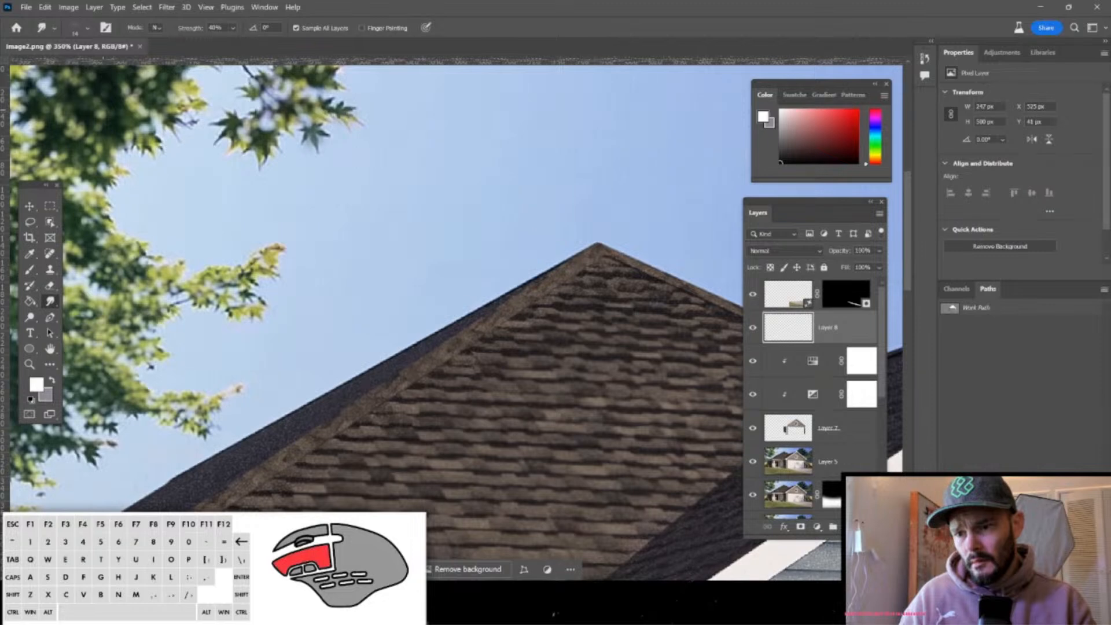
{"action": "mouse_move", "coordinate": [284, 110]}
{"action": "left_mouse_down"}
{"action": "mouse_move", "coordinate": [251, 124]}
{"action": "mouse_move", "coordinate": [247, 140]}
{"action": "mouse_move", "coordinate": [251, 122]}
{"action": "mouse_move", "coordinate": [227, 128]}
{"action": "left_mouse_up"}
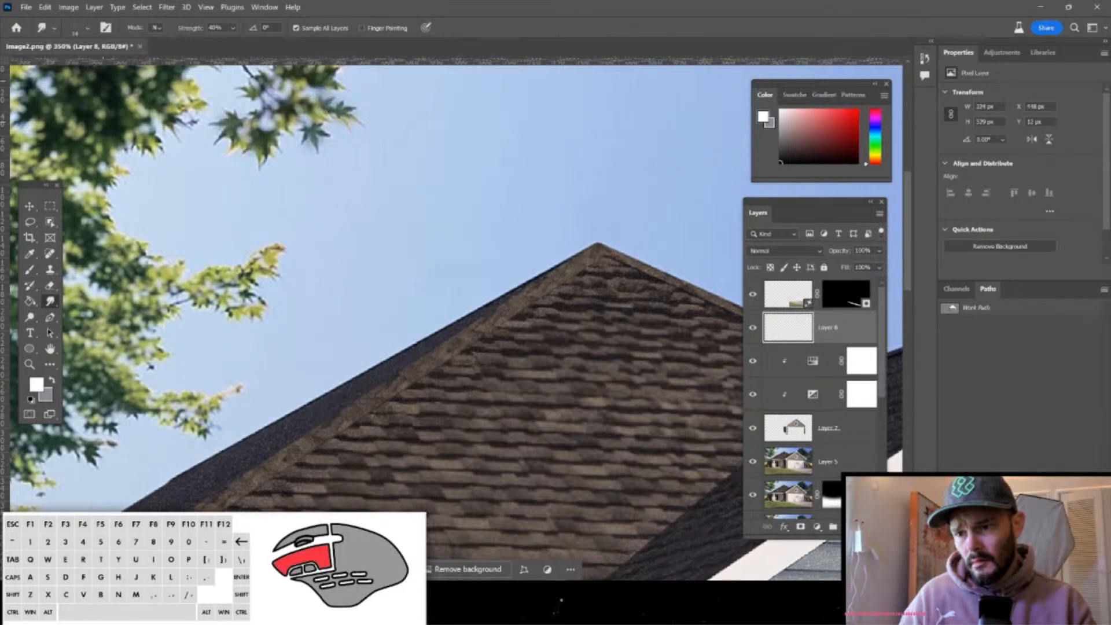
{"action": "left_click_drag", "start_coordinate": [339, 77], "coordinate": [341, 70]}
Lasso the tree canopy in the image's upper-left corner, following its outline just above the roof.
{"action": "scroll", "coordinate": [321, 146], "scroll_direction": "down", "scroll_amount": 5, "text": "alt"}
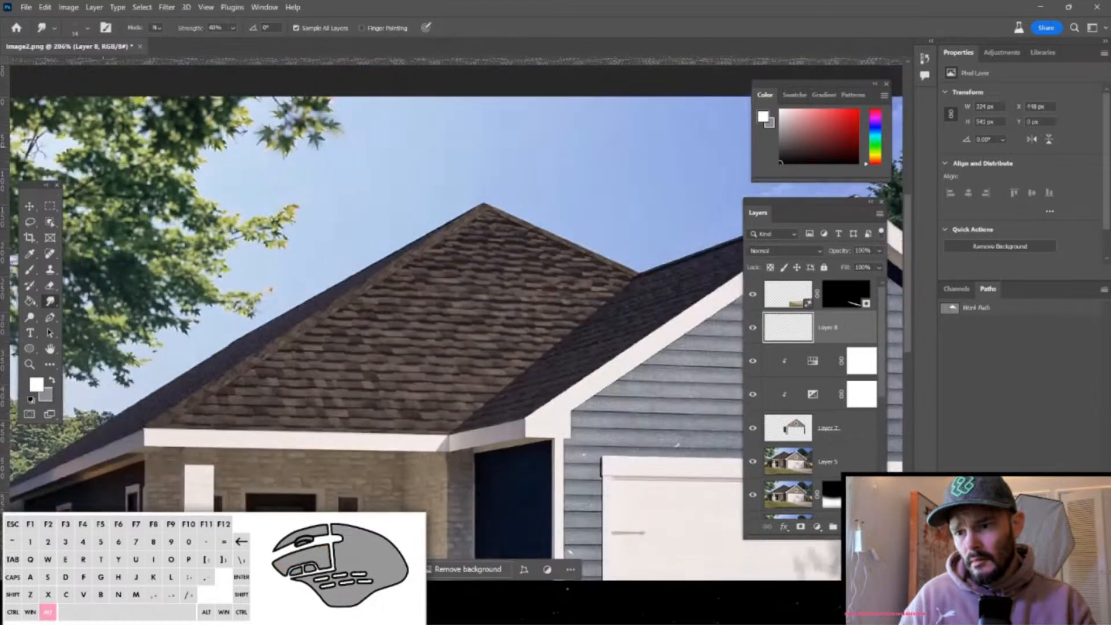
{"action": "scroll", "coordinate": [278, 271], "scroll_direction": "up", "scroll_amount": 3, "text": "alt"}
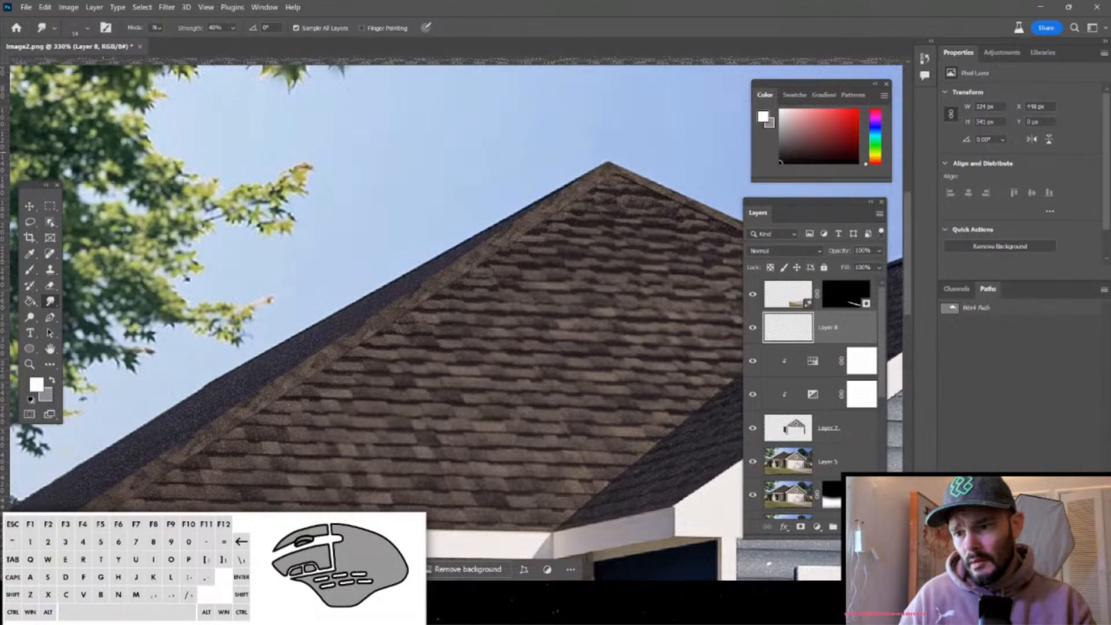
{"action": "scroll", "coordinate": [743, 215], "scroll_direction": "down", "scroll_amount": 5, "text": "alt"}
{"action": "scroll", "coordinate": [742, 215], "scroll_direction": "down", "scroll_amount": 2, "text": "alt"}
{"action": "scroll", "coordinate": [512, 218], "scroll_direction": "up", "scroll_amount": 4, "text": "alt"}
{"action": "scroll", "coordinate": [513, 219], "scroll_direction": "down", "scroll_amount": 1, "text": "alt"}
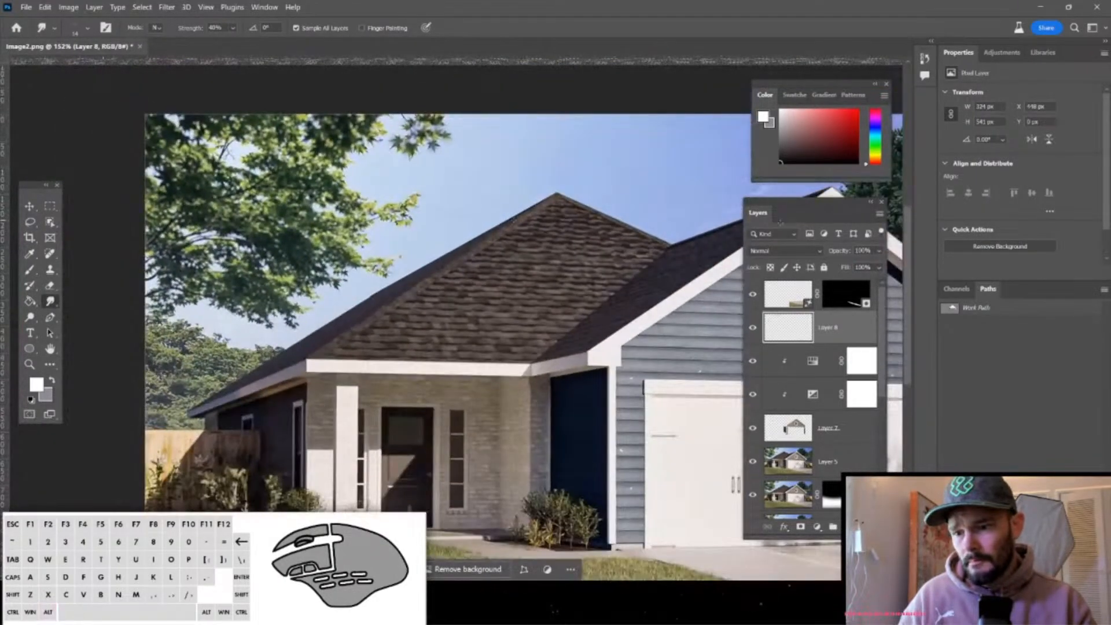
{"action": "left_click", "coordinate": [31, 223]}
{"action": "mouse_move", "coordinate": [124, 285]}
{"action": "left_mouse_down"}
{"action": "mouse_move", "coordinate": [174, 345]}
{"action": "mouse_move", "coordinate": [225, 321]}
{"action": "mouse_move", "coordinate": [307, 327]}
{"action": "mouse_move", "coordinate": [311, 310]}
{"action": "mouse_move", "coordinate": [374, 280]}
{"action": "left_mouse_up"}
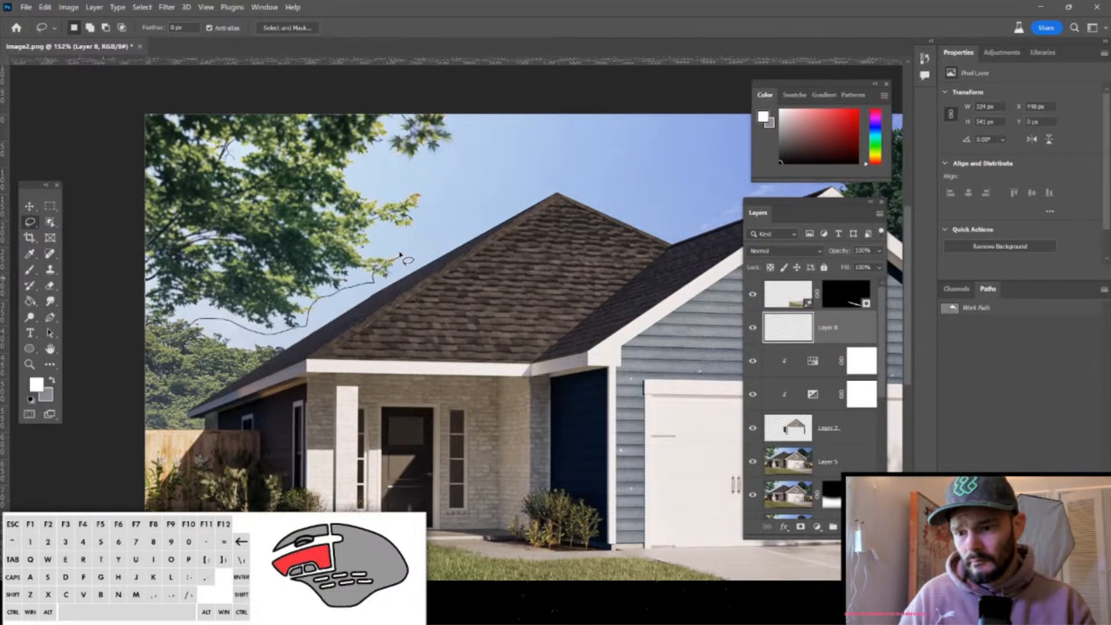
{"action": "mouse_move", "coordinate": [396, 220]}
{"action": "left_mouse_down"}
{"action": "mouse_move", "coordinate": [399, 210]}
{"action": "mouse_move", "coordinate": [346, 186]}
{"action": "mouse_move", "coordinate": [356, 148]}
{"action": "mouse_move", "coordinate": [425, 127]}
{"action": "mouse_move", "coordinate": [444, 102]}
{"action": "mouse_move", "coordinate": [170, 100]}
{"action": "mouse_move", "coordinate": [151, 145]}
{"action": "mouse_move", "coordinate": [177, 181]}
{"action": "mouse_move", "coordinate": [153, 220]}
{"action": "mouse_move", "coordinate": [149, 334]}
{"action": "left_mouse_up"}
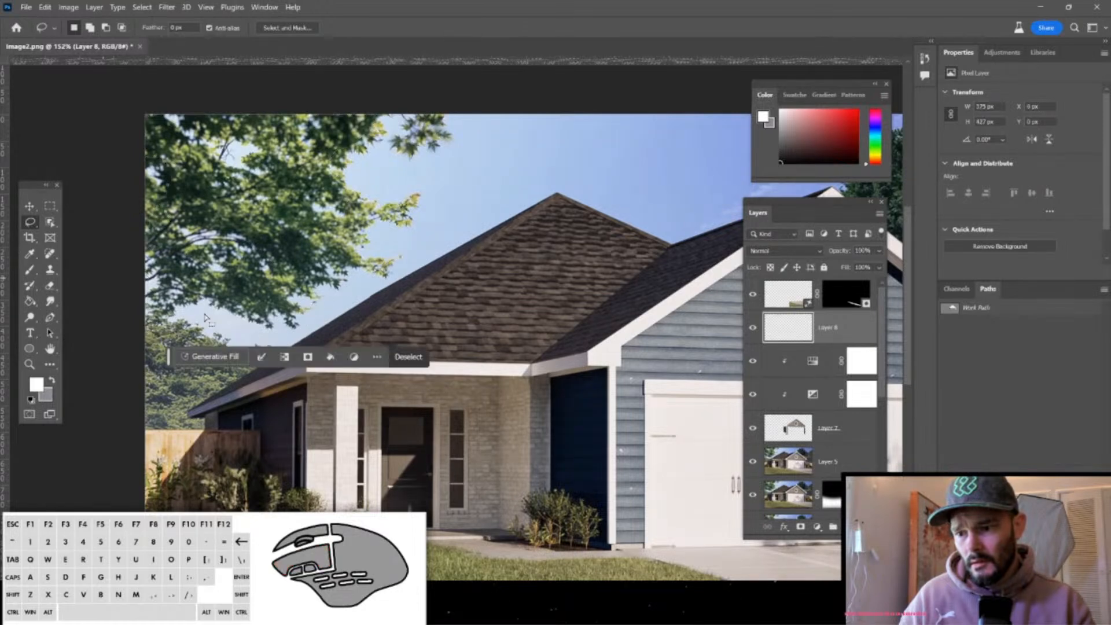
Run Generative Fill on the tree with an empty prompt, compare the three variations and the original, and keep the second.
{"action": "left_click", "coordinate": [217, 353]}
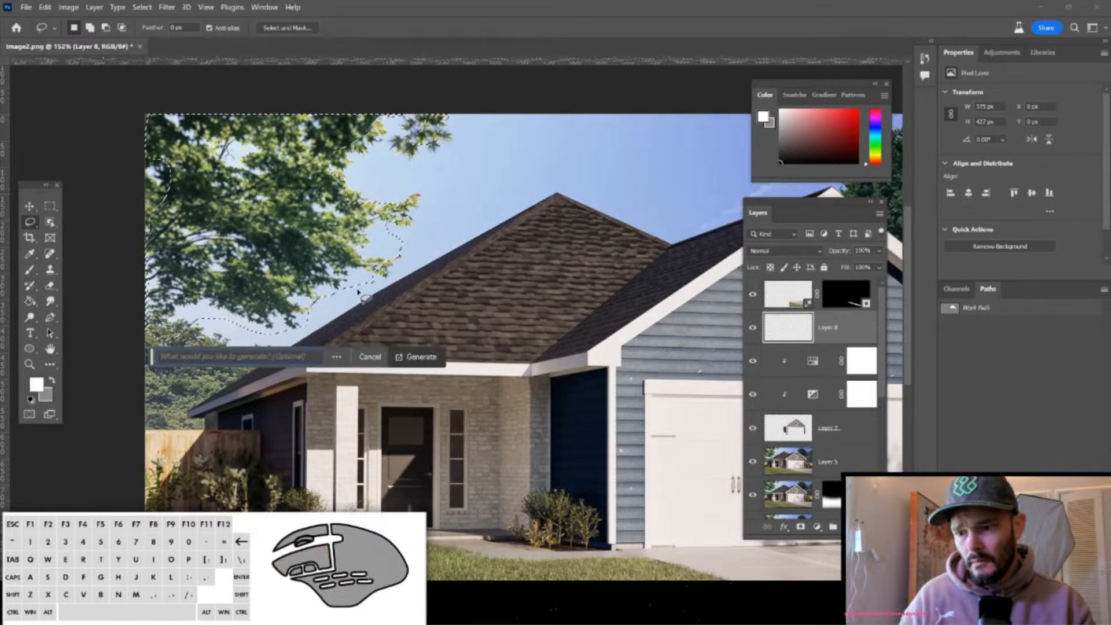
{"action": "left_click", "coordinate": [412, 357]}
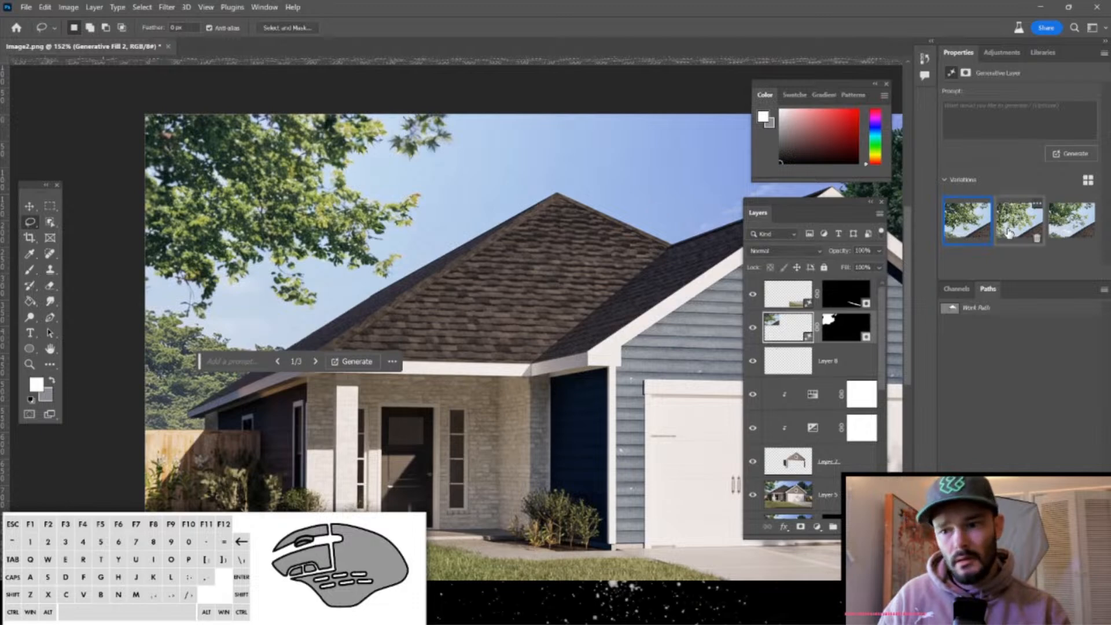
{"action": "left_click", "coordinate": [1008, 232]}
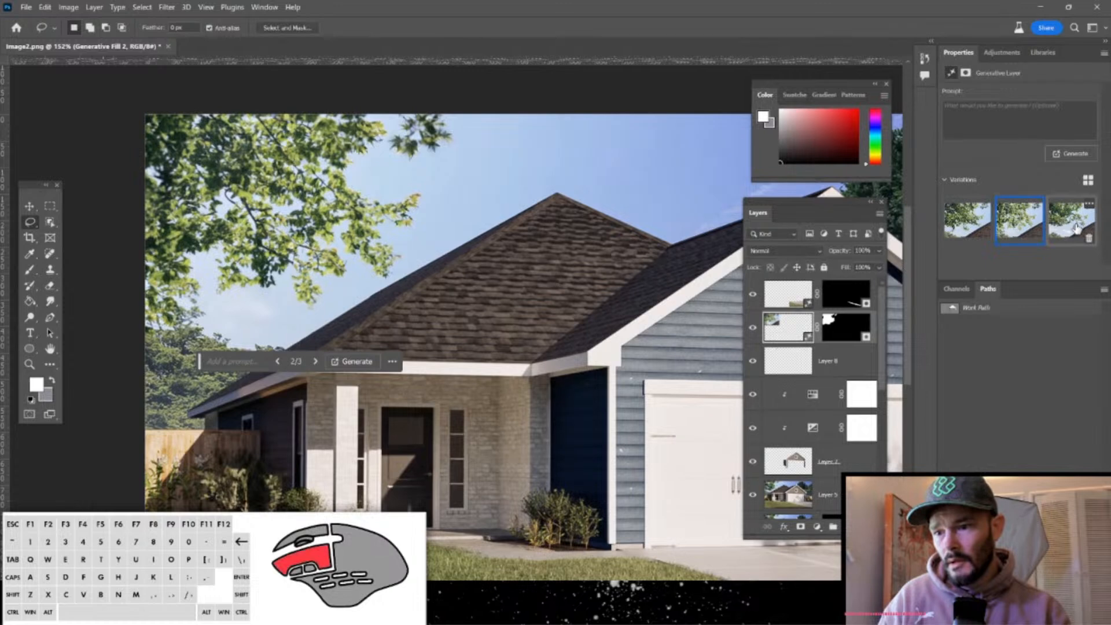
{"action": "left_click", "coordinate": [1076, 229]}
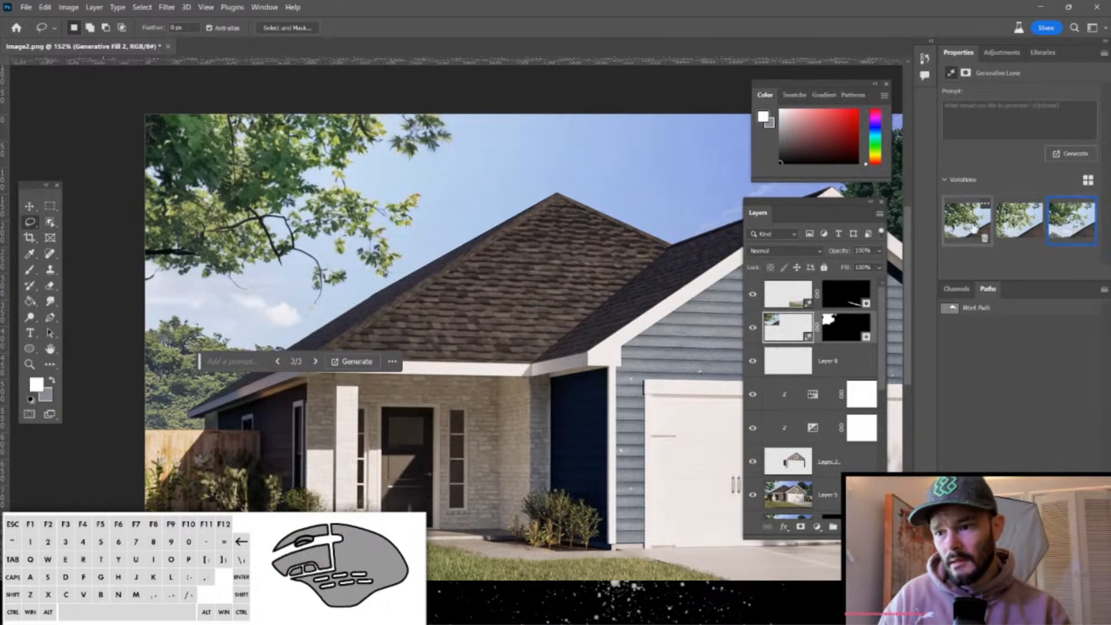
{"action": "left_click", "coordinate": [961, 227]}
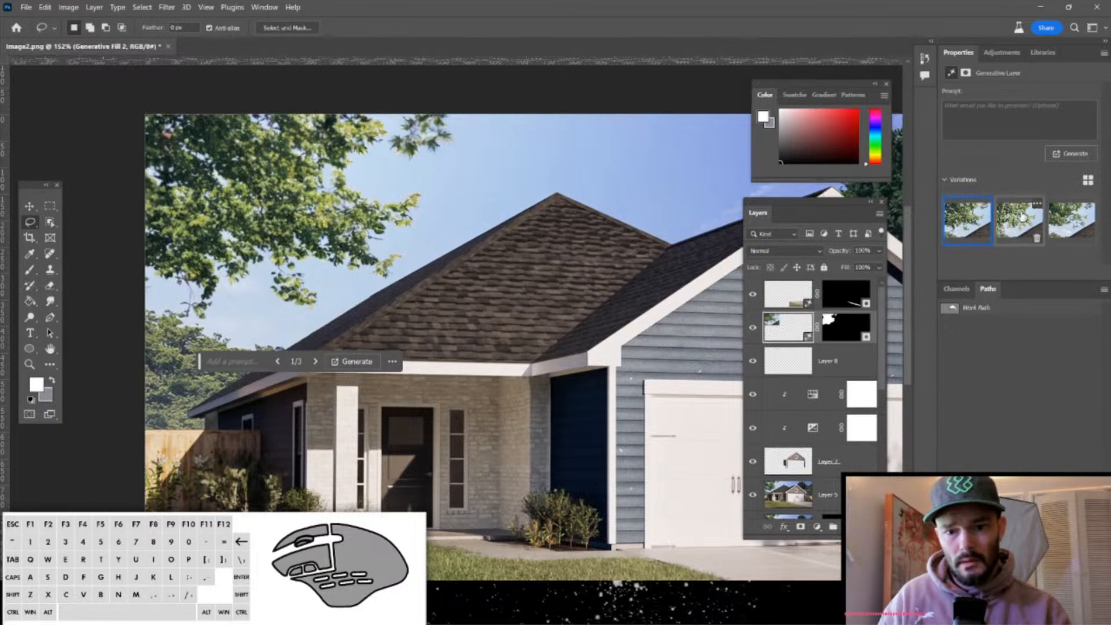
{"action": "left_click", "coordinate": [1005, 223]}
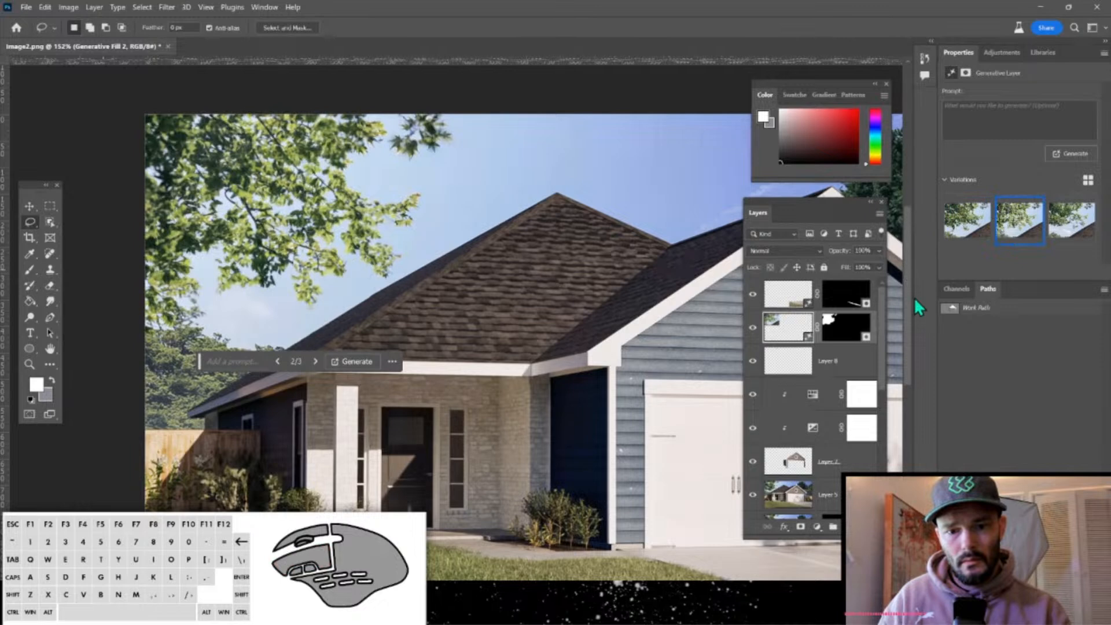
{"action": "left_click", "coordinate": [752, 328]}
{"action": "left_click", "coordinate": [752, 328]}
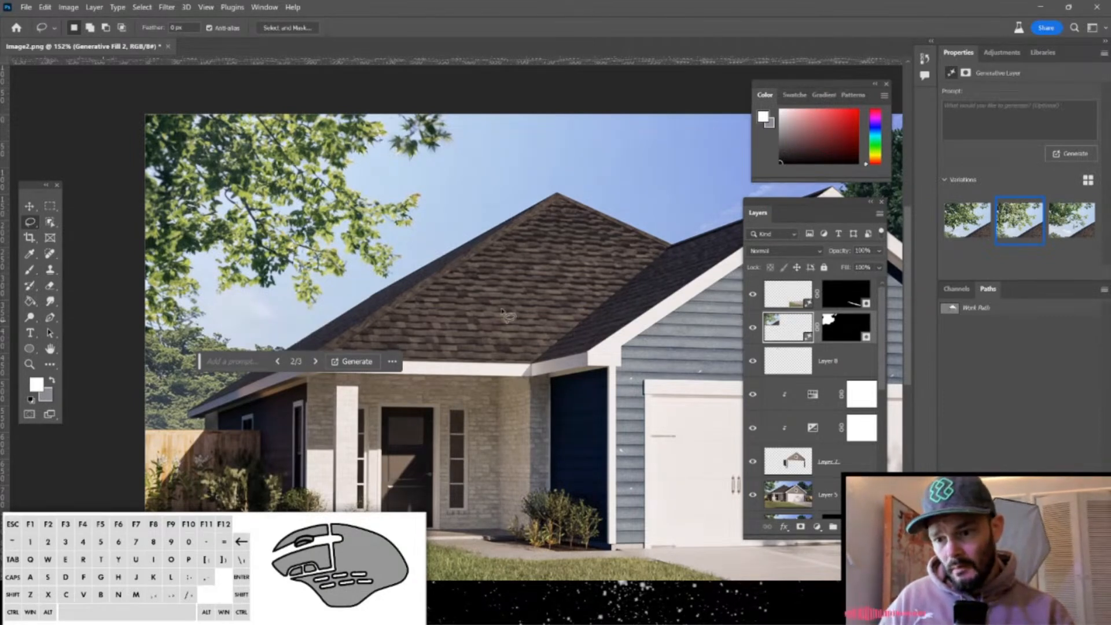
On Layer 5, paint the lower roof edge against the trees with a tiny brush in the sampled dark roof colour.
{"action": "scroll", "coordinate": [847, 350], "scroll_direction": "down", "scroll_amount": 2}
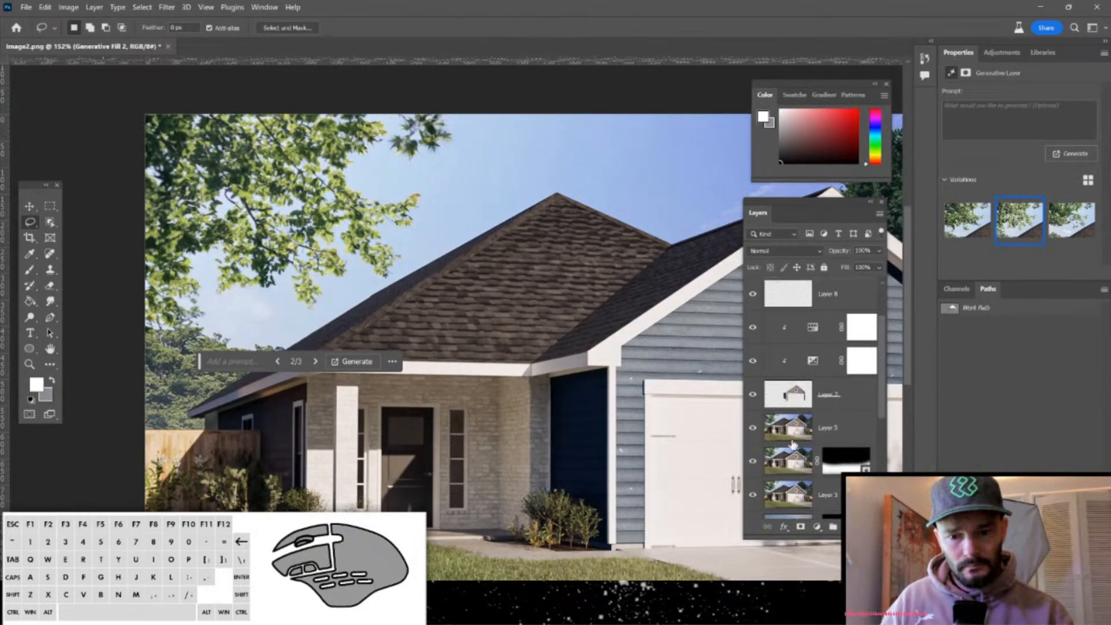
{"action": "left_click", "coordinate": [793, 442]}
{"action": "scroll", "coordinate": [321, 328], "scroll_direction": "up", "scroll_amount": 4, "text": "alt"}
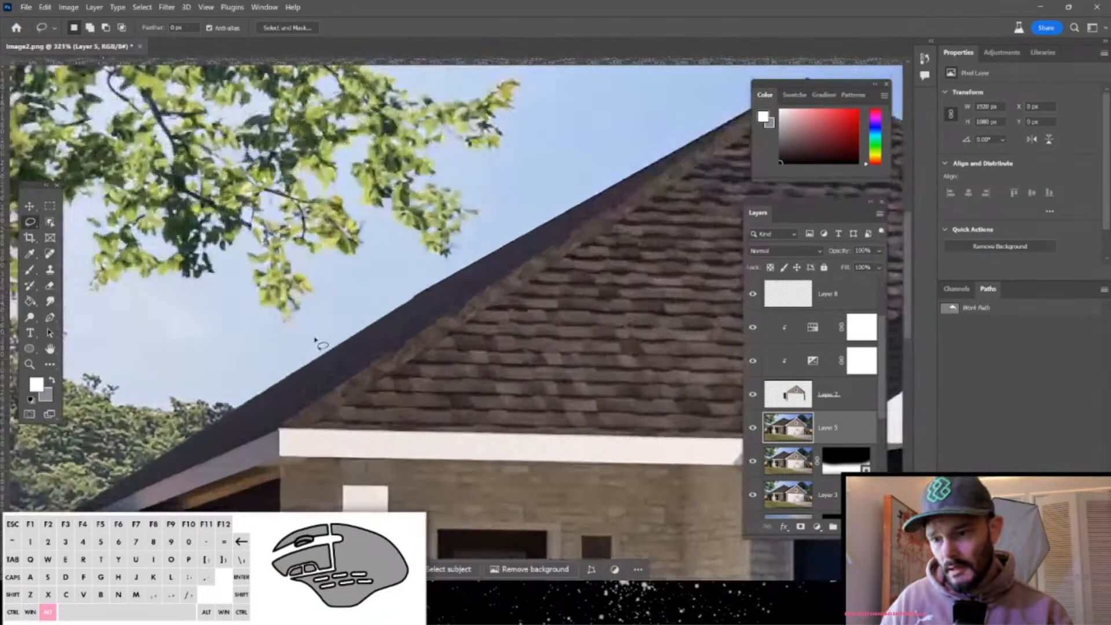
{"action": "scroll", "coordinate": [393, 312], "scroll_direction": "up", "scroll_amount": 3, "text": "alt"}
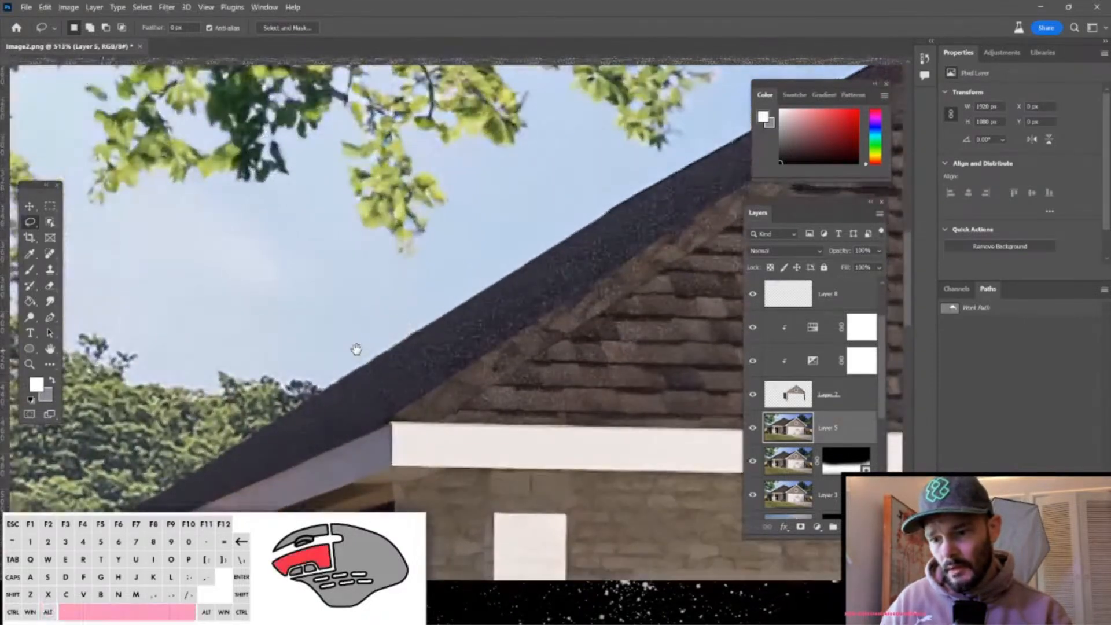
{"action": "left_click_drag", "start_coordinate": [353, 349], "coordinate": [575, 242]}
{"action": "scroll", "coordinate": [379, 372], "scroll_direction": "up", "scroll_amount": 3, "text": "alt"}
{"action": "left_click_drag", "start_coordinate": [379, 371], "coordinate": [458, 299]}
{"action": "scroll", "coordinate": [458, 299], "scroll_direction": "up", "scroll_amount": 1, "text": "alt"}
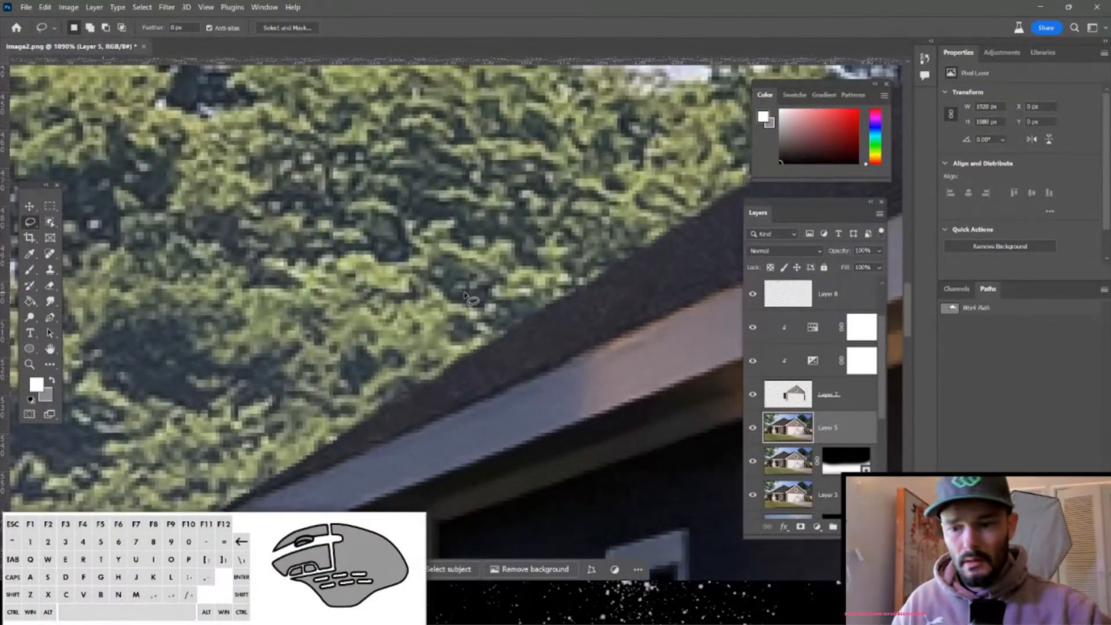
{"action": "key", "text": "b"}
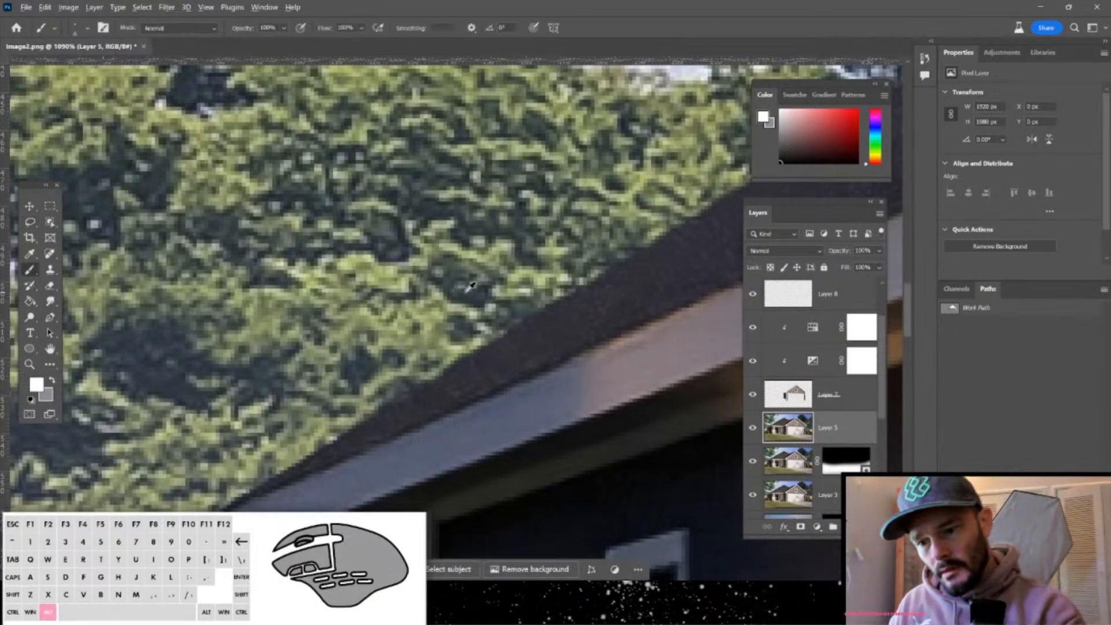
{"action": "left_click", "coordinate": [358, 430], "text": "alt"}
{"action": "right_click_drag", "start_coordinate": [292, 457], "coordinate": [261, 469], "text": "alt"}
{"action": "right_click_drag", "start_coordinate": [282, 390], "coordinate": [278, 265], "text": "alt"}
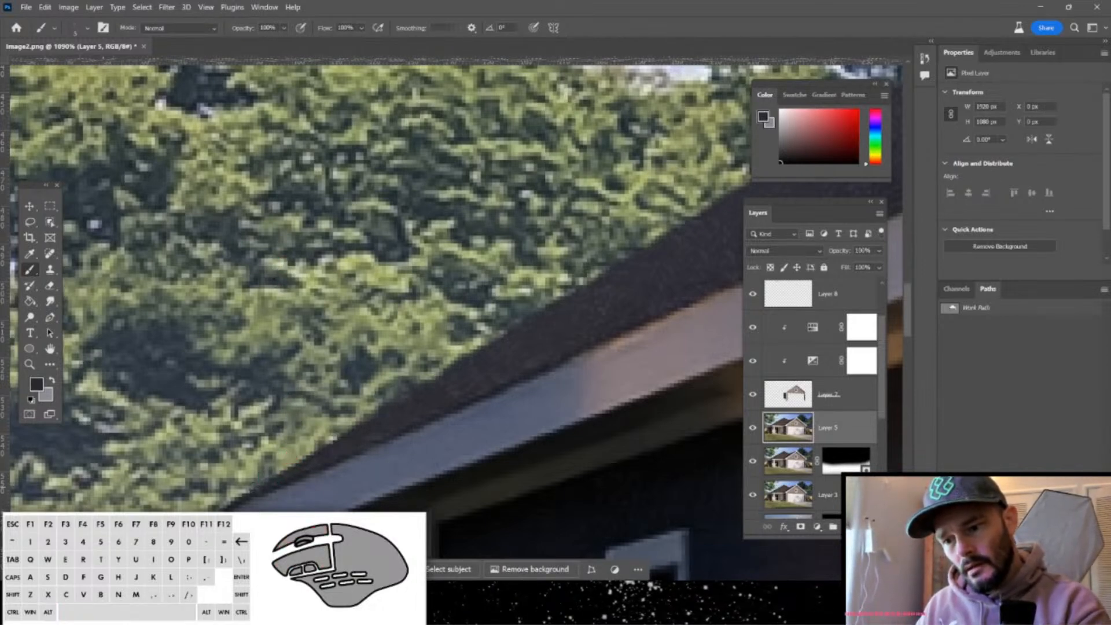
{"action": "right_click_drag", "start_coordinate": [266, 474], "coordinate": [267, 475], "text": "alt"}
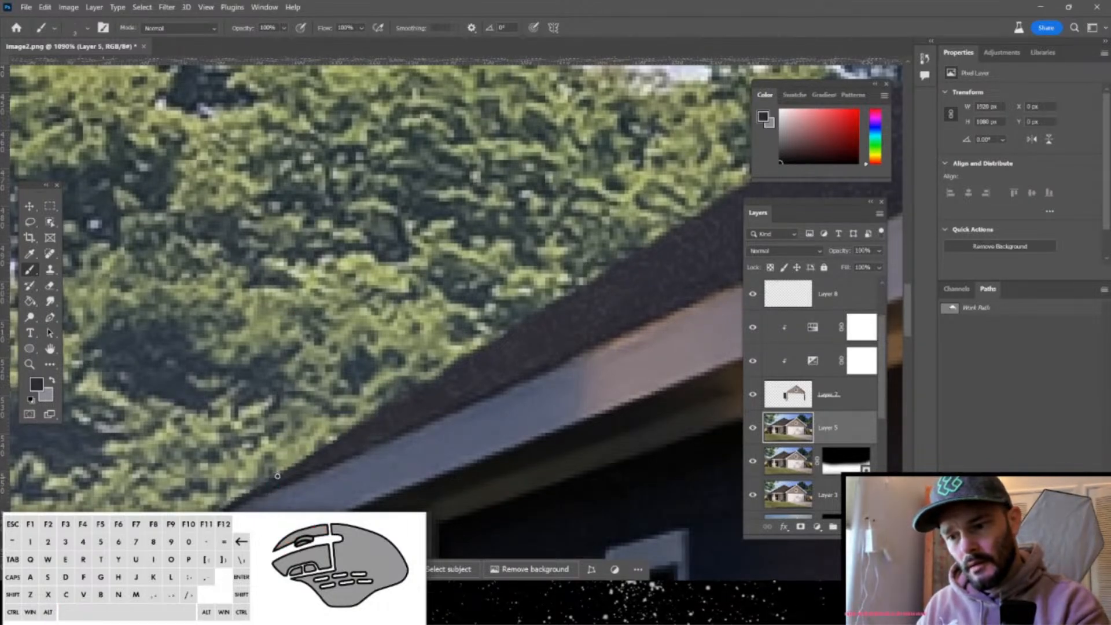
{"action": "left_click", "coordinate": [318, 451], "text": "shift"}
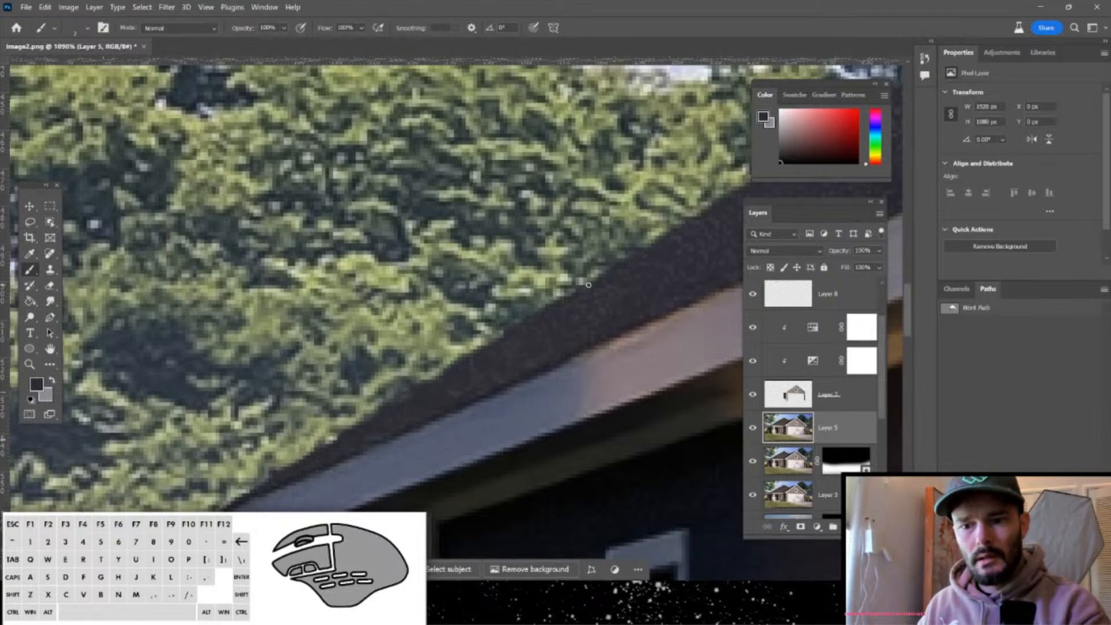
Smooth the jagged left roof slope where it rises above the trees using the dark roof colour, undoing one stroke.
{"action": "left_click_drag", "start_coordinate": [637, 268], "coordinate": [367, 441]}
{"action": "left_click_drag", "start_coordinate": [475, 333], "coordinate": [359, 426]}
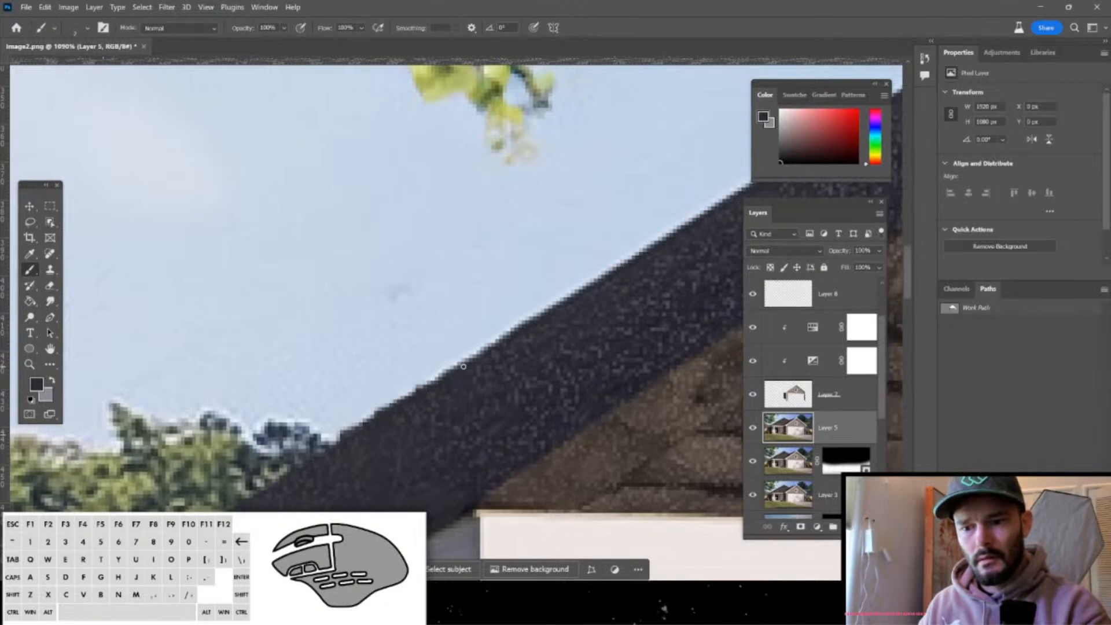
{"action": "mouse_move", "coordinate": [472, 357]}
{"action": "left_mouse_down"}
{"action": "mouse_move", "coordinate": [634, 256]}
{"action": "mouse_move", "coordinate": [399, 399]}
{"action": "left_mouse_up"}
{"action": "left_click_drag", "start_coordinate": [467, 340], "coordinate": [556, 282]}
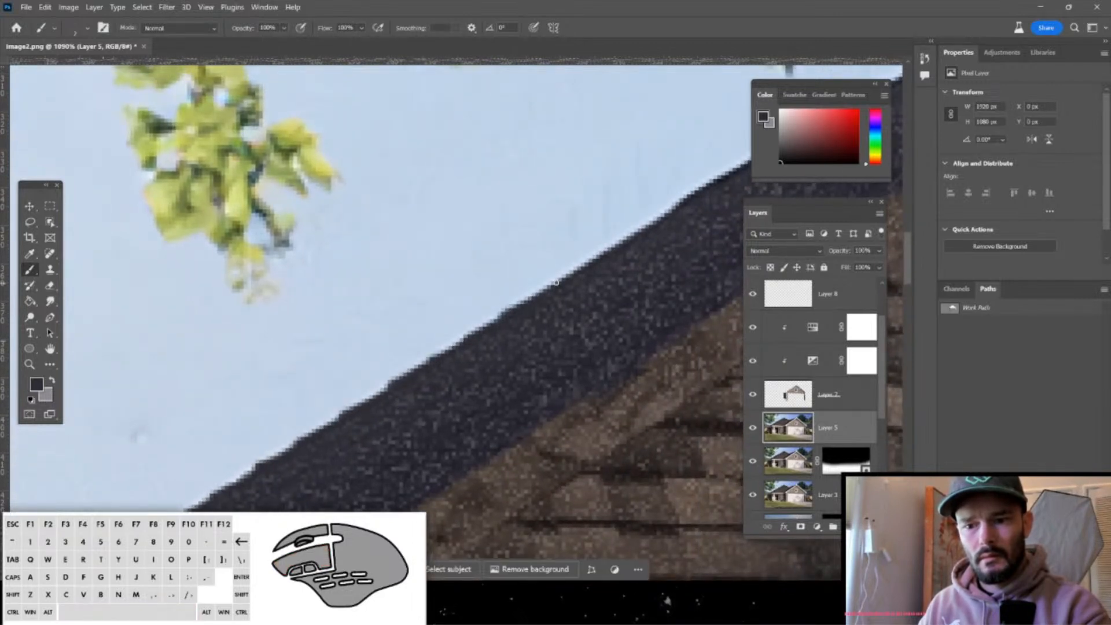
{"action": "left_click_drag", "start_coordinate": [620, 258], "coordinate": [435, 372]}
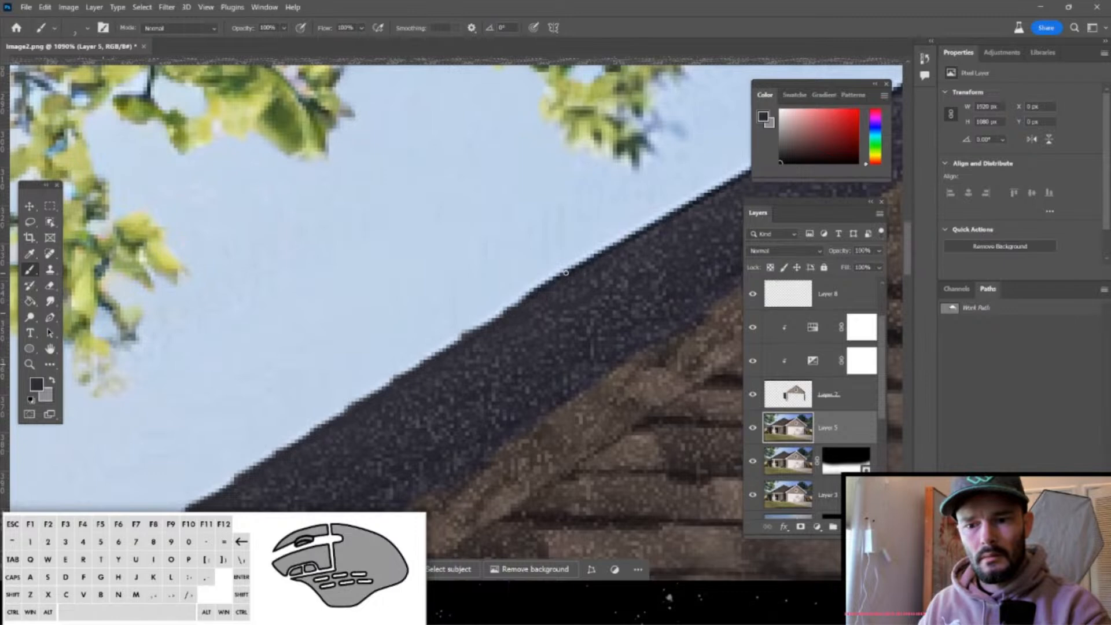
{"action": "key", "text": "ctrl+z"}
{"action": "left_click_drag", "start_coordinate": [625, 245], "coordinate": [429, 366]}
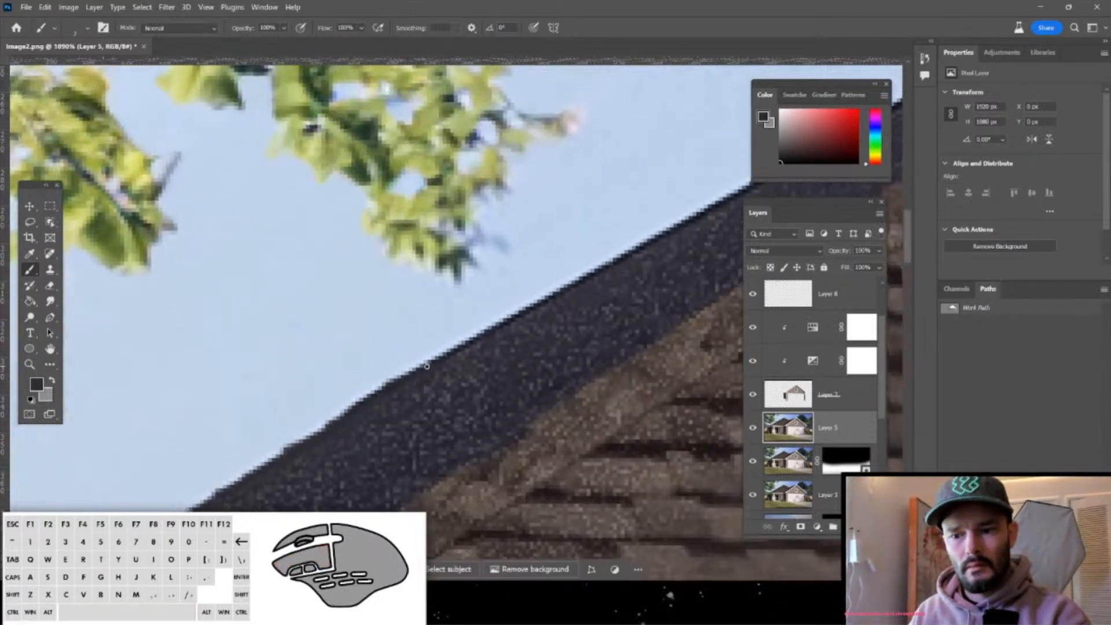
Paint the upper part of the left roof slope against the sky with the dark roof colour, working up toward the peak.
{"action": "left_click_drag", "start_coordinate": [494, 323], "coordinate": [567, 289]}
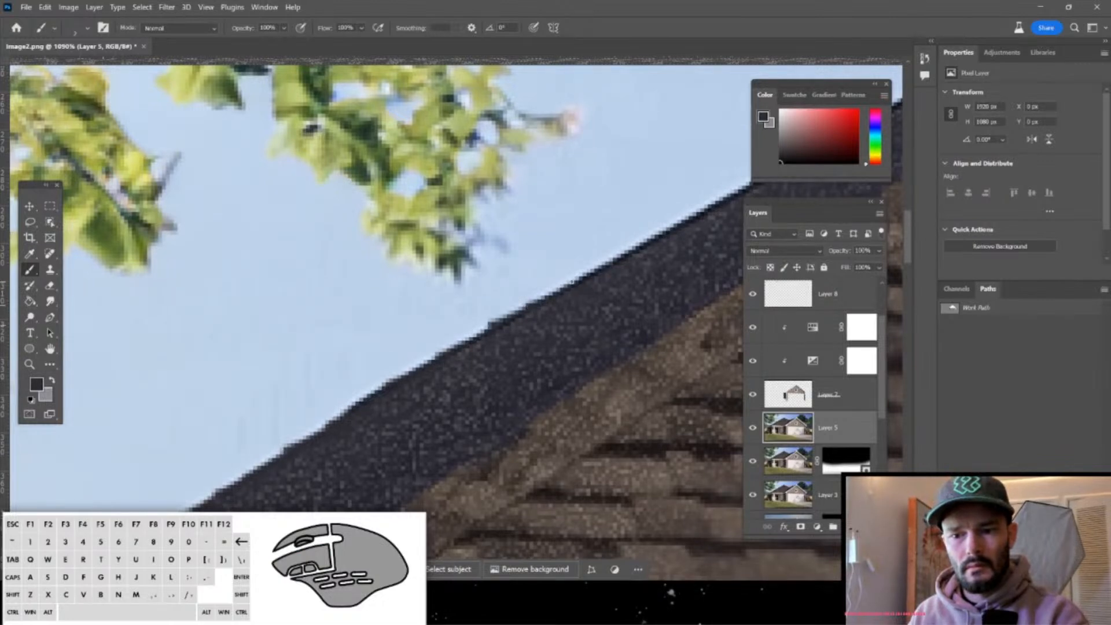
{"action": "mouse_move", "coordinate": [633, 261]}
{"action": "left_mouse_down"}
{"action": "mouse_move", "coordinate": [469, 344]}
{"action": "mouse_move", "coordinate": [596, 265]}
{"action": "left_mouse_up"}
{"action": "mouse_move", "coordinate": [662, 243]}
{"action": "left_mouse_down"}
{"action": "mouse_move", "coordinate": [439, 352]}
{"action": "mouse_move", "coordinate": [547, 286]}
{"action": "left_mouse_up"}
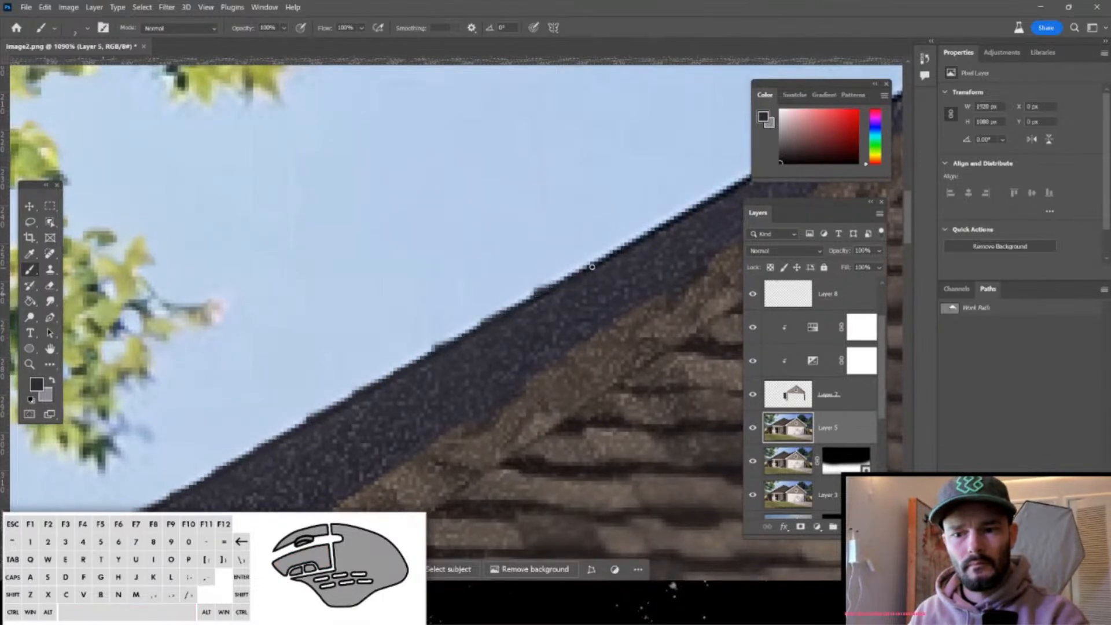
{"action": "mouse_move", "coordinate": [630, 241]}
{"action": "left_mouse_down"}
{"action": "mouse_move", "coordinate": [538, 302]}
{"action": "mouse_move", "coordinate": [457, 335]}
{"action": "mouse_move", "coordinate": [606, 253]}
{"action": "left_mouse_up"}
{"action": "mouse_move", "coordinate": [665, 228]}
{"action": "left_mouse_down"}
{"action": "mouse_move", "coordinate": [418, 324]}
{"action": "mouse_move", "coordinate": [504, 268]}
{"action": "left_mouse_up"}
{"action": "mouse_move", "coordinate": [541, 247]}
{"action": "left_mouse_down"}
{"action": "mouse_move", "coordinate": [666, 187]}
{"action": "mouse_move", "coordinate": [449, 312]}
{"action": "mouse_move", "coordinate": [536, 256]}
{"action": "left_mouse_up"}
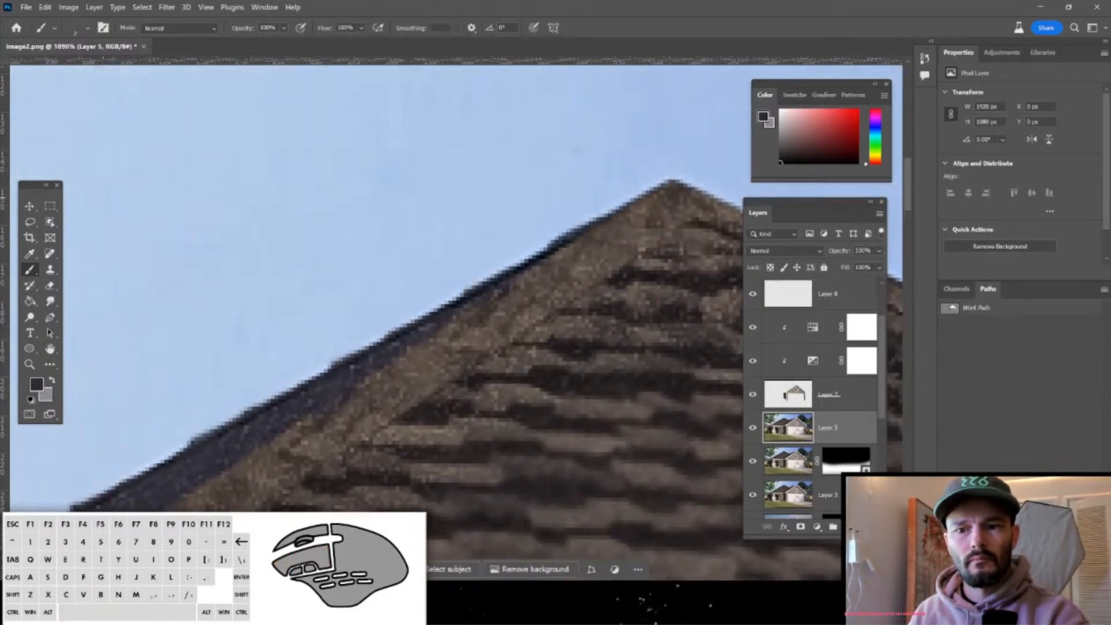
Paint along the brown roof's right slope from the peak down toward the garage roof using the sampled roof colour, undoing faulty strokes.
{"action": "left_click_drag", "start_coordinate": [582, 295], "coordinate": [111, 379]}
{"action": "left_click", "coordinate": [276, 298], "text": "alt"}
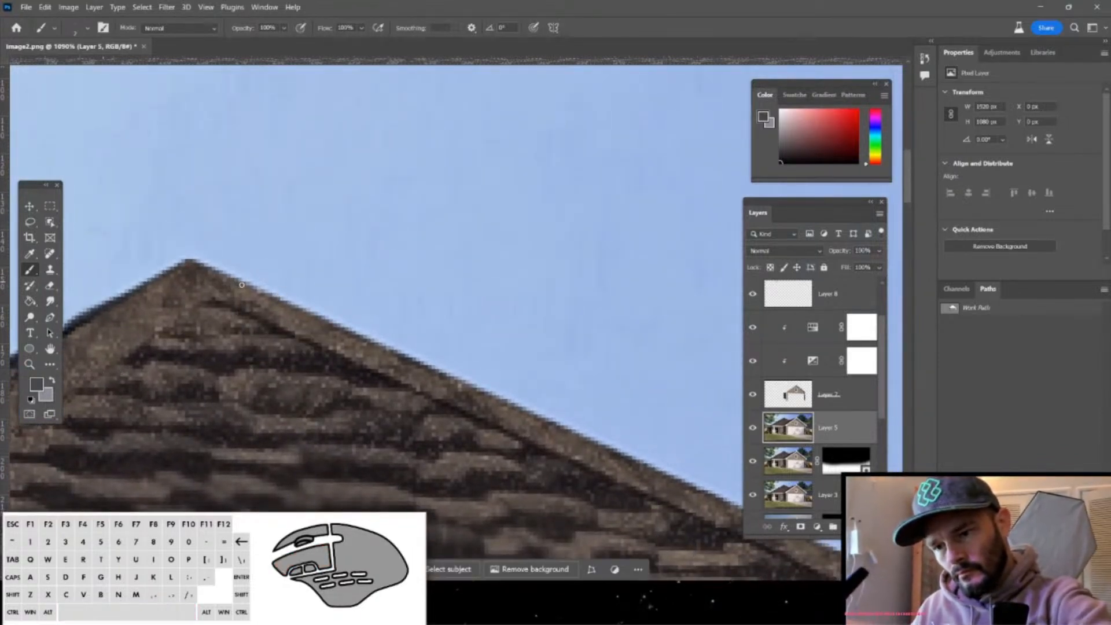
{"action": "left_click_drag", "start_coordinate": [239, 283], "coordinate": [267, 293]}
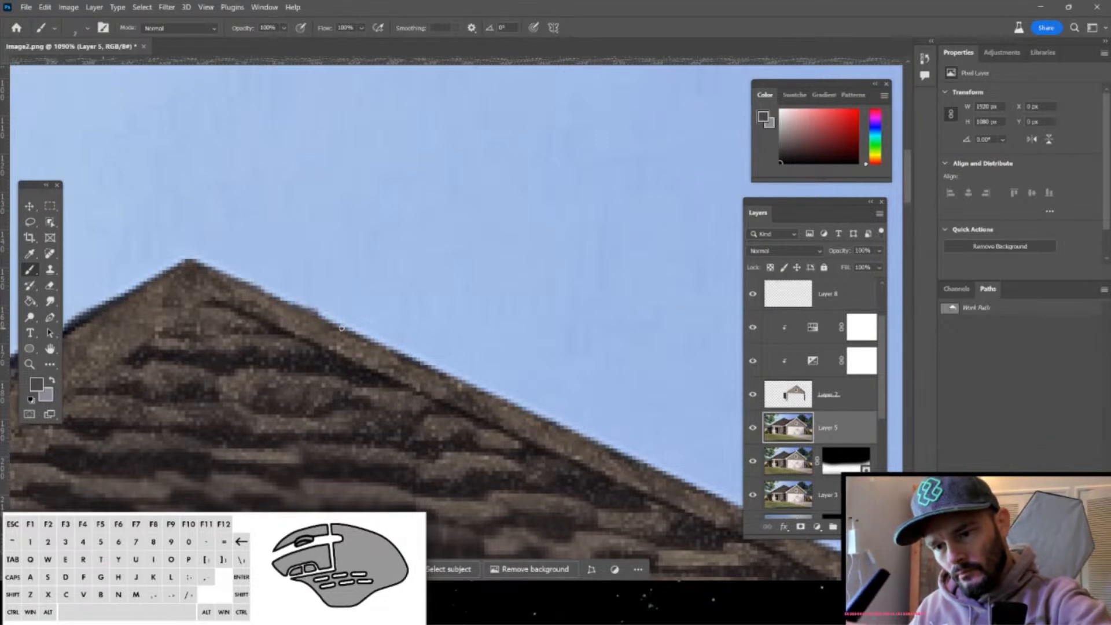
{"action": "left_click_drag", "start_coordinate": [393, 350], "coordinate": [504, 396]}
{"action": "key", "text": "ctrl+z"}
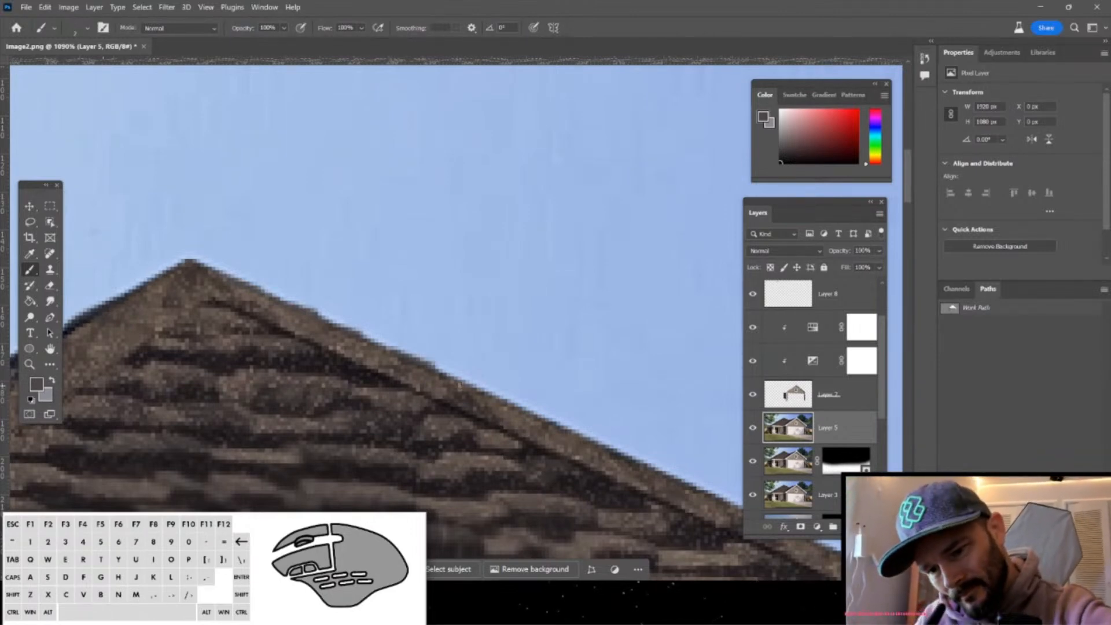
{"action": "left_click_drag", "start_coordinate": [528, 410], "coordinate": [760, 519]}
{"action": "left_click_drag", "start_coordinate": [501, 356], "coordinate": [200, 249]}
{"action": "left_click_drag", "start_coordinate": [360, 368], "coordinate": [545, 450]}
{"action": "key", "text": "ctrl+z"}
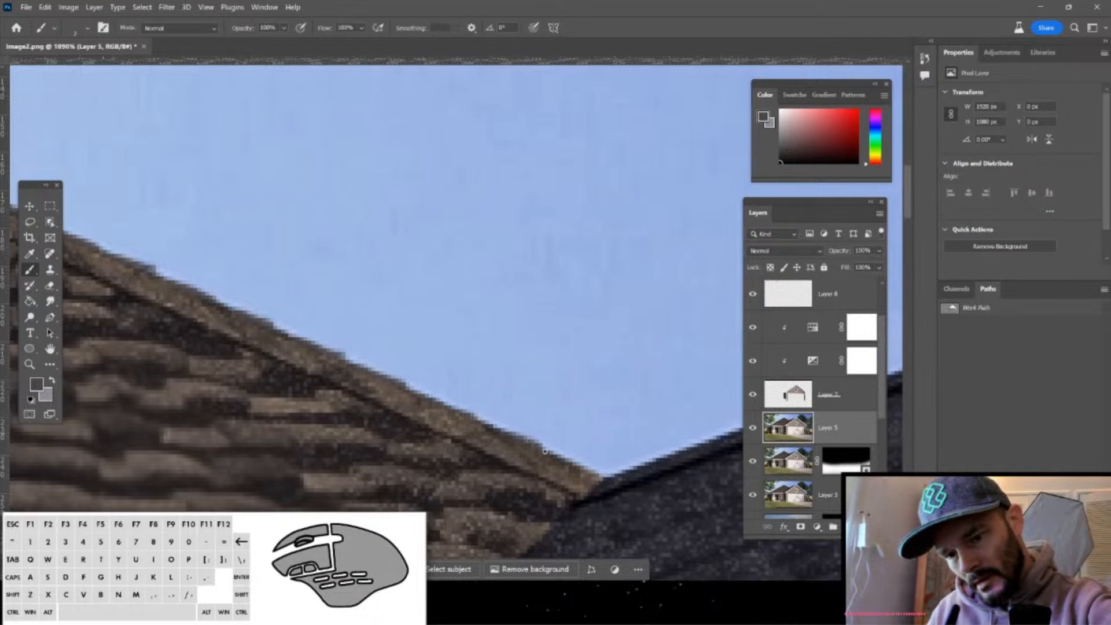
Smooth the lower part of the garage roof's ridge edge against the sky with its sampled dark blue colour, undoing faulty strokes.
{"action": "key", "text": "space"}
{"action": "mouse_move", "coordinate": [612, 355]}
{"action": "left_mouse_down"}
{"action": "mouse_move", "coordinate": [270, 231]}
{"action": "mouse_move", "coordinate": [278, 219]}
{"action": "mouse_move", "coordinate": [466, 255]}
{"action": "left_mouse_up"}
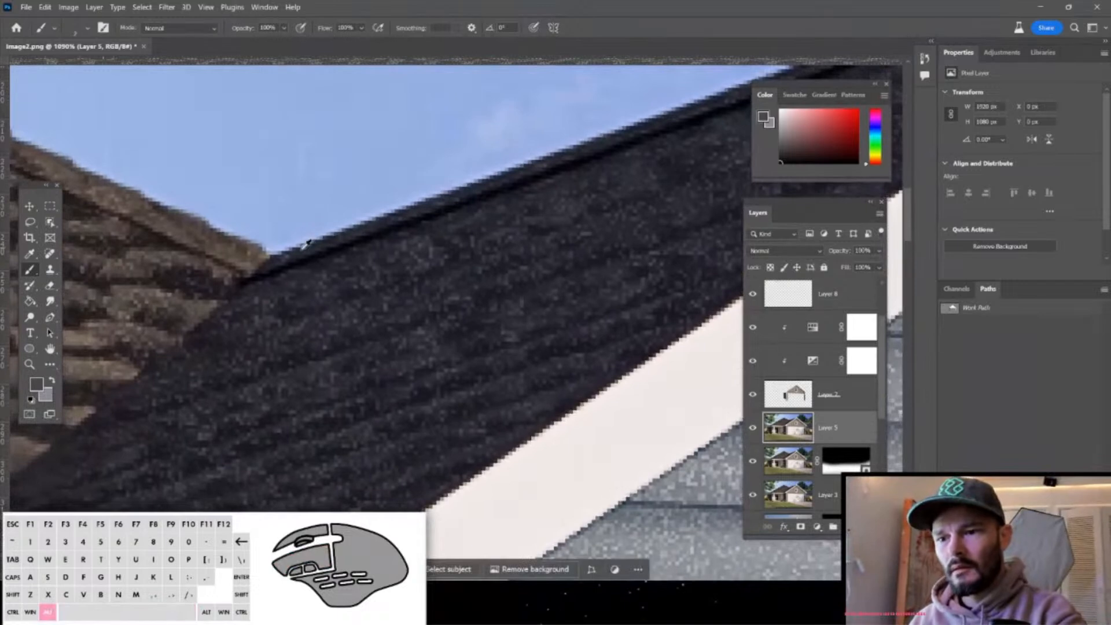
{"action": "left_click", "coordinate": [296, 245], "text": "alt"}
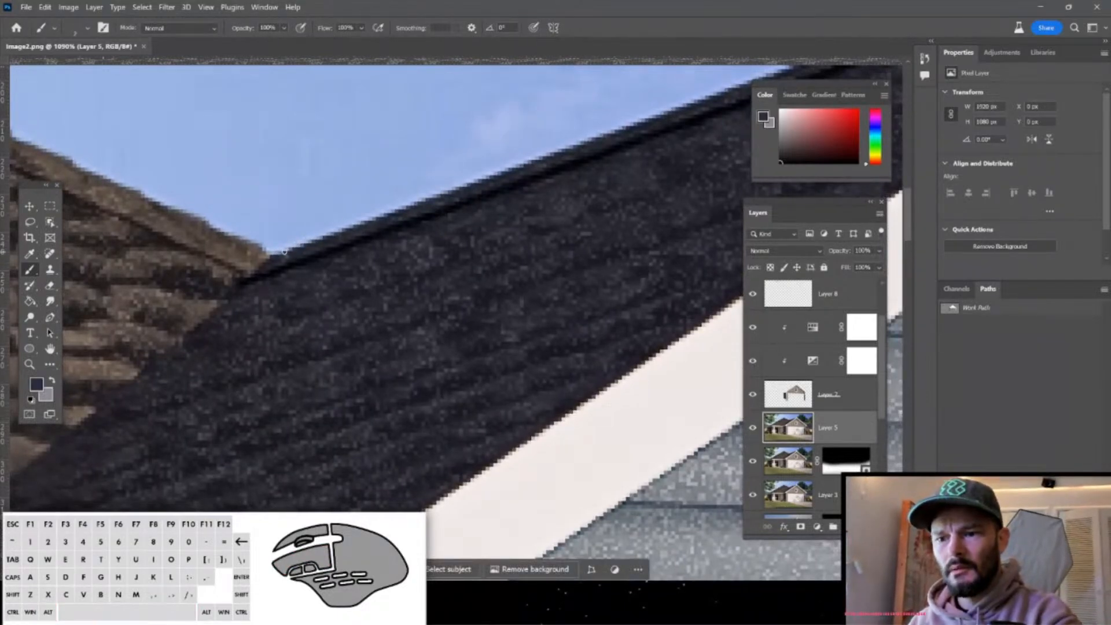
{"action": "left_click_drag", "start_coordinate": [278, 251], "coordinate": [479, 190]}
{"action": "key", "text": "ctrl+z"}
{"action": "key", "text": "ctrl+z"}
{"action": "key", "text": "ctrl+z"}
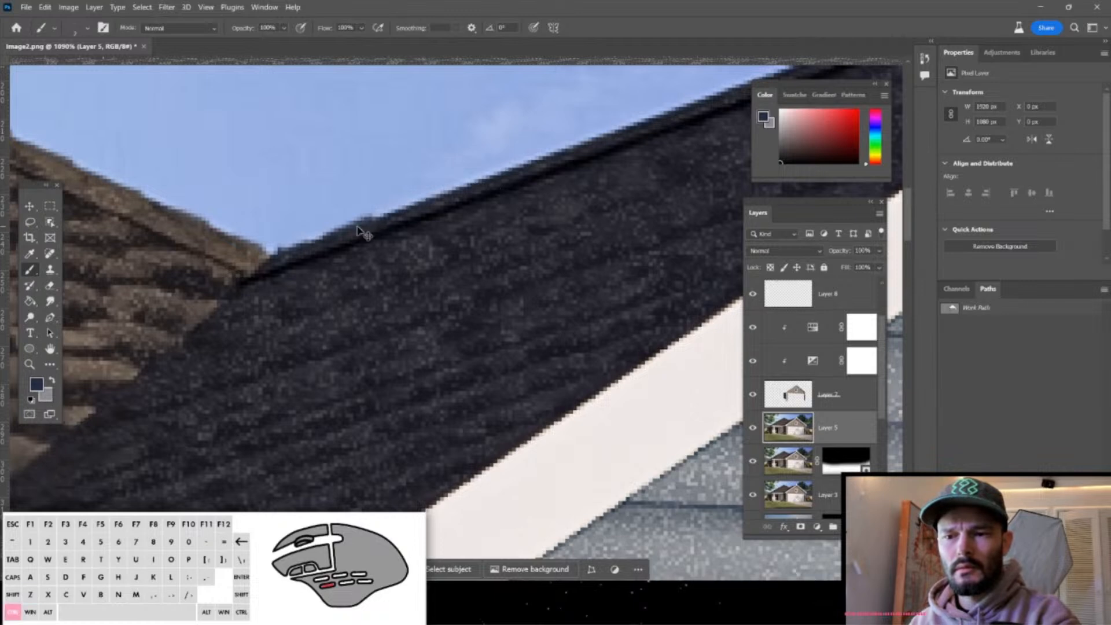
{"action": "left_click_drag", "start_coordinate": [366, 220], "coordinate": [564, 149]}
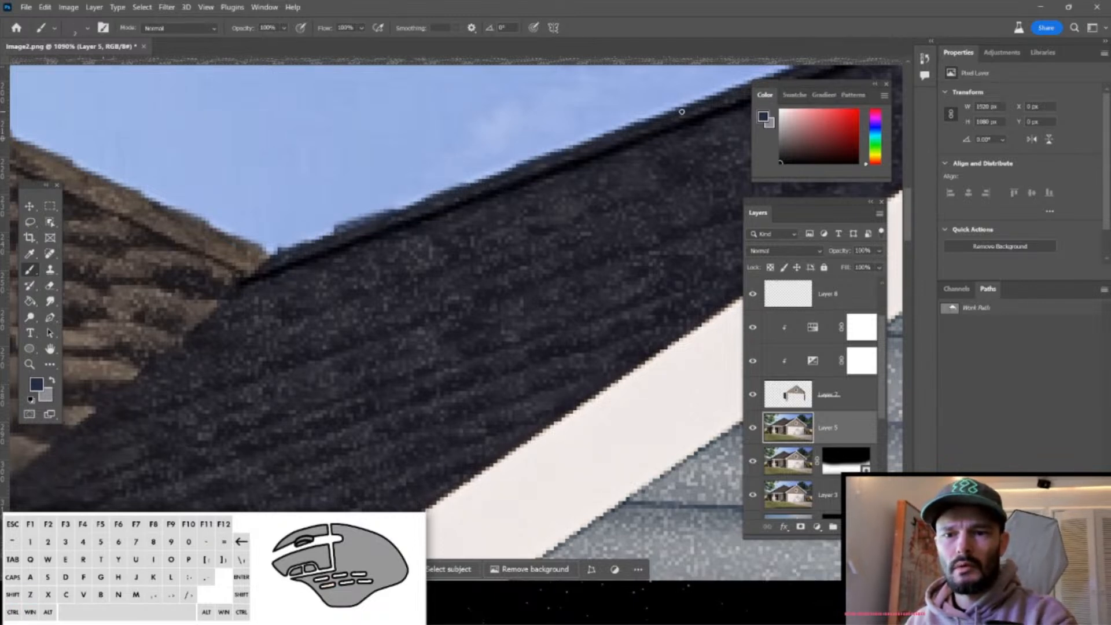
{"action": "mouse_move", "coordinate": [682, 111]}
{"action": "left_mouse_down"}
{"action": "mouse_move", "coordinate": [320, 330]}
{"action": "mouse_move", "coordinate": [288, 301]}
{"action": "mouse_move", "coordinate": [586, 192]}
{"action": "mouse_move", "coordinate": [633, 206]}
{"action": "mouse_move", "coordinate": [424, 307]}
{"action": "mouse_move", "coordinate": [436, 279]}
{"action": "left_mouse_up"}
{"action": "key", "text": "ctrl+z"}
Continue painting the garage roof's upper edge in the same dark blue colour up to the gable peak.
{"action": "mouse_move", "coordinate": [498, 251]}
{"action": "left_mouse_down"}
{"action": "mouse_move", "coordinate": [590, 221]}
{"action": "mouse_move", "coordinate": [426, 301]}
{"action": "mouse_move", "coordinate": [409, 292]}
{"action": "left_mouse_up"}
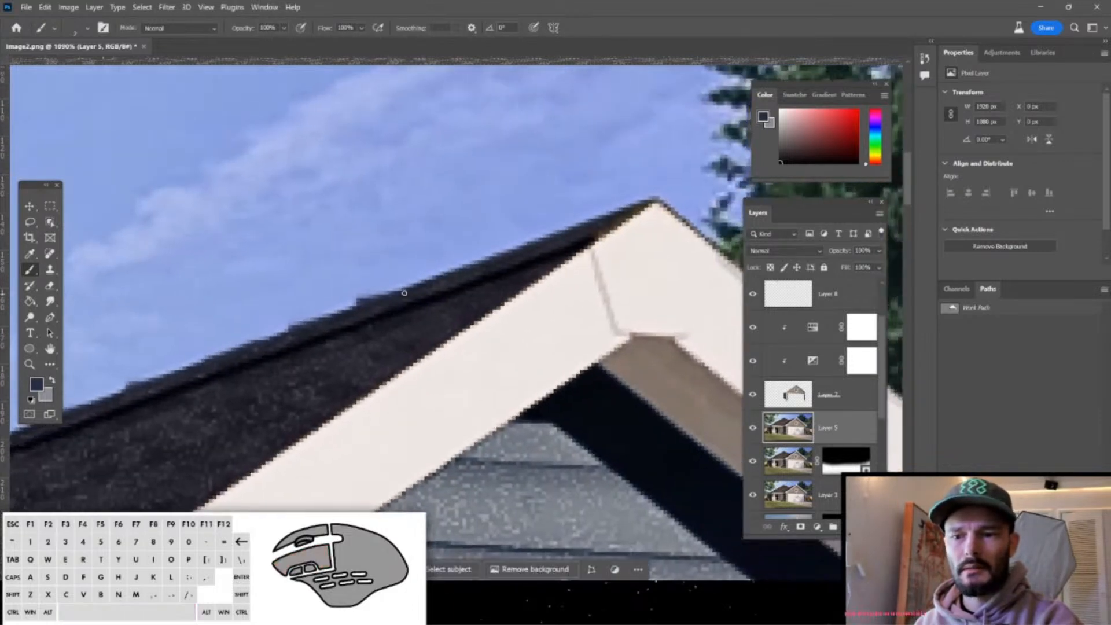
{"action": "left_click_drag", "start_coordinate": [477, 262], "coordinate": [596, 218]}
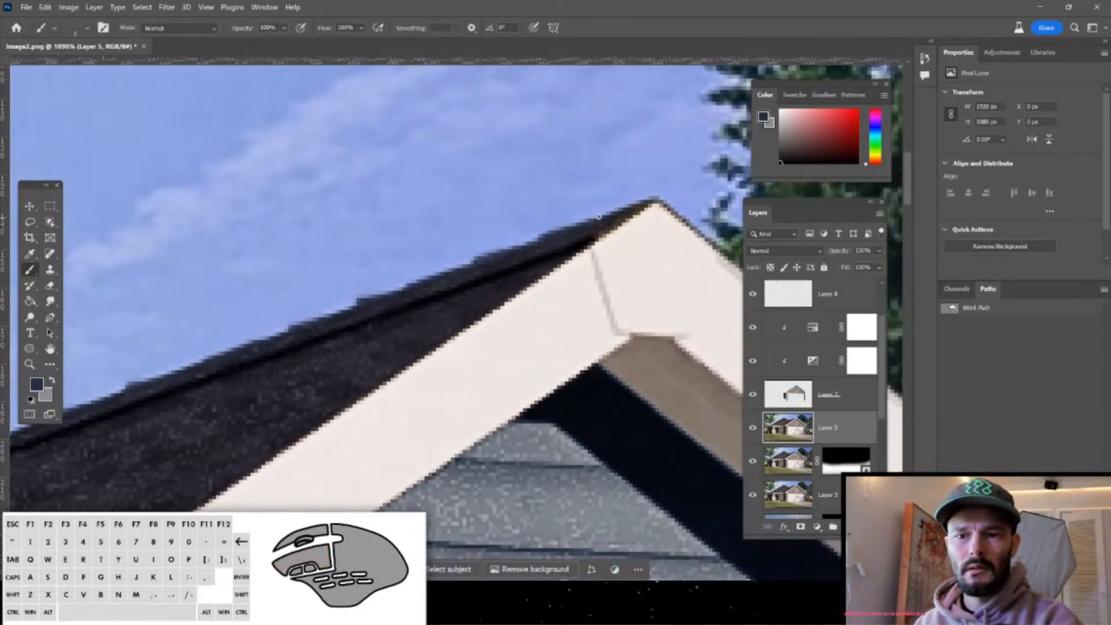
{"action": "left_click_drag", "start_coordinate": [664, 186], "coordinate": [237, 224]}
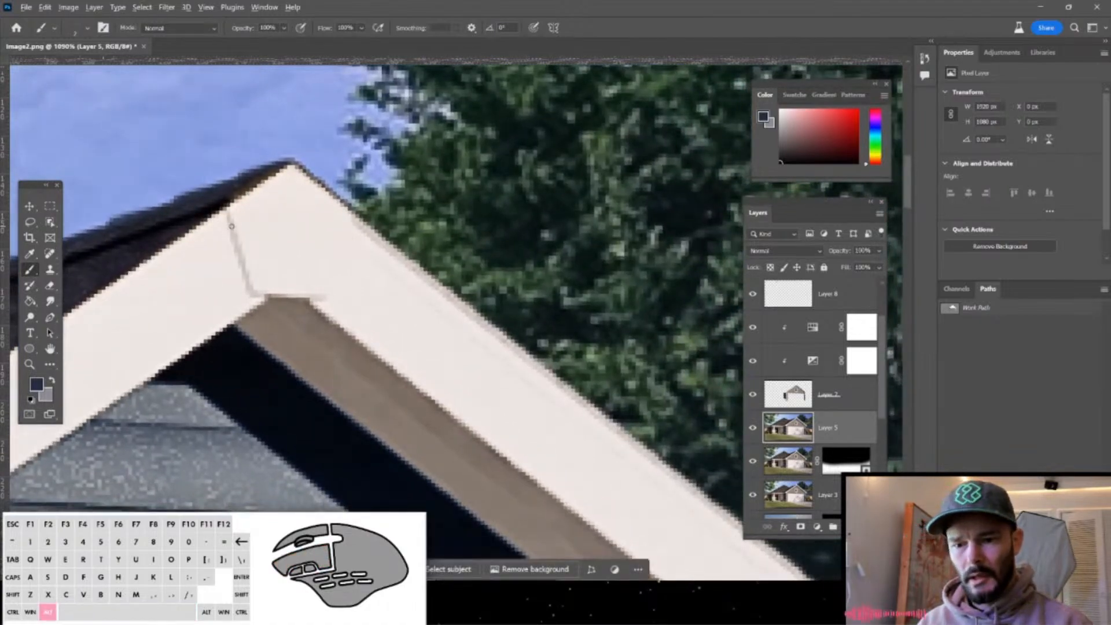
Create an empty layer directly above Layer 5 and choose the Oil Pastel Large 2 brush, enlarged to 162 px.
{"action": "scroll", "coordinate": [334, 142], "scroll_direction": "down", "scroll_amount": 10, "text": "alt"}
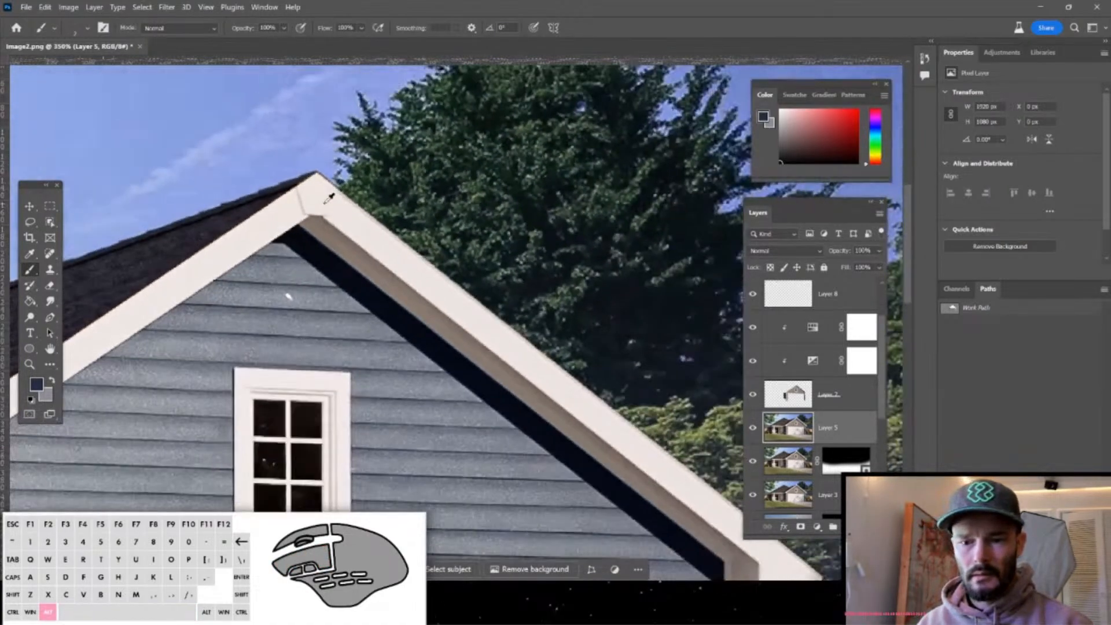
{"action": "scroll", "coordinate": [551, 293], "scroll_direction": "down", "scroll_amount": 4, "text": "alt"}
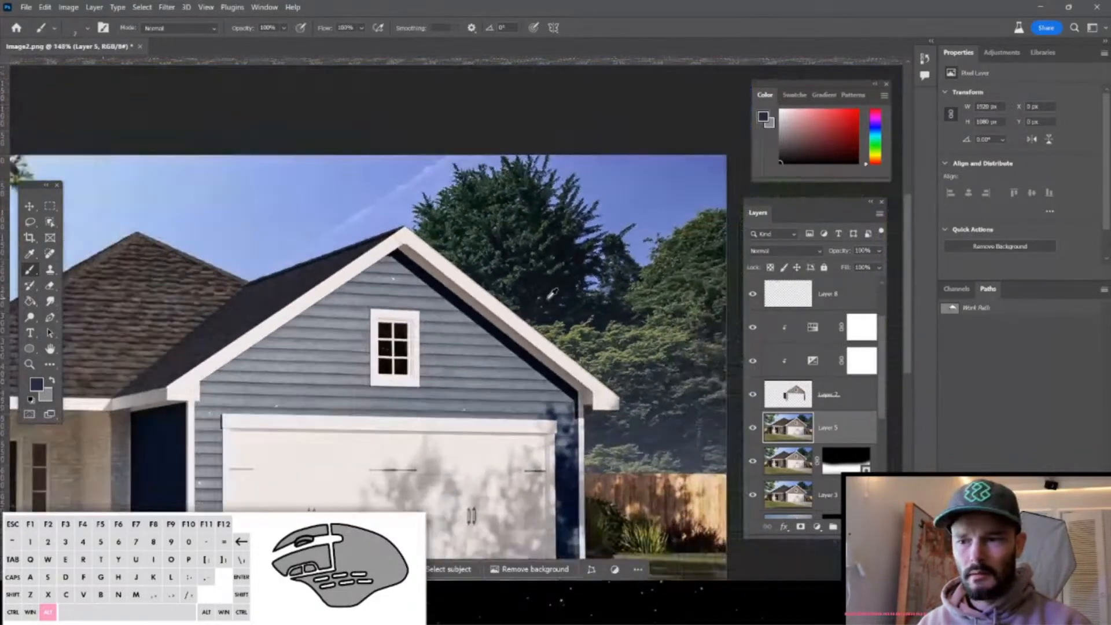
{"action": "scroll", "coordinate": [508, 305], "scroll_direction": "down", "scroll_amount": 1, "text": "alt"}
{"action": "left_click_drag", "start_coordinate": [368, 315], "coordinate": [458, 284]}
{"action": "scroll", "coordinate": [429, 279], "scroll_direction": "up", "scroll_amount": 1, "text": "alt"}
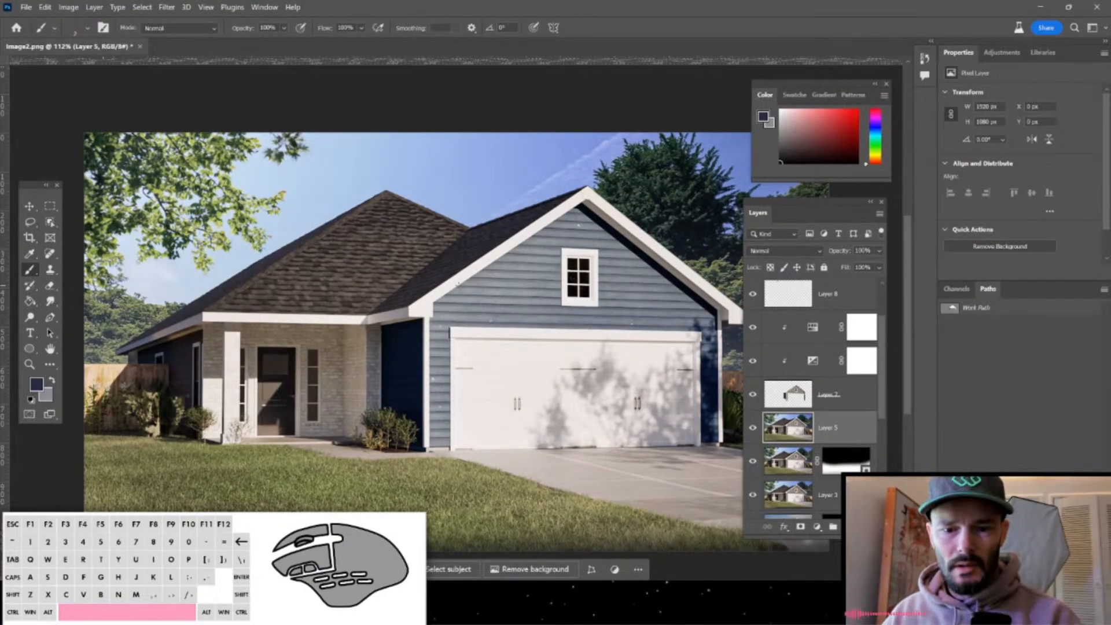
{"action": "left_click", "coordinate": [849, 526]}
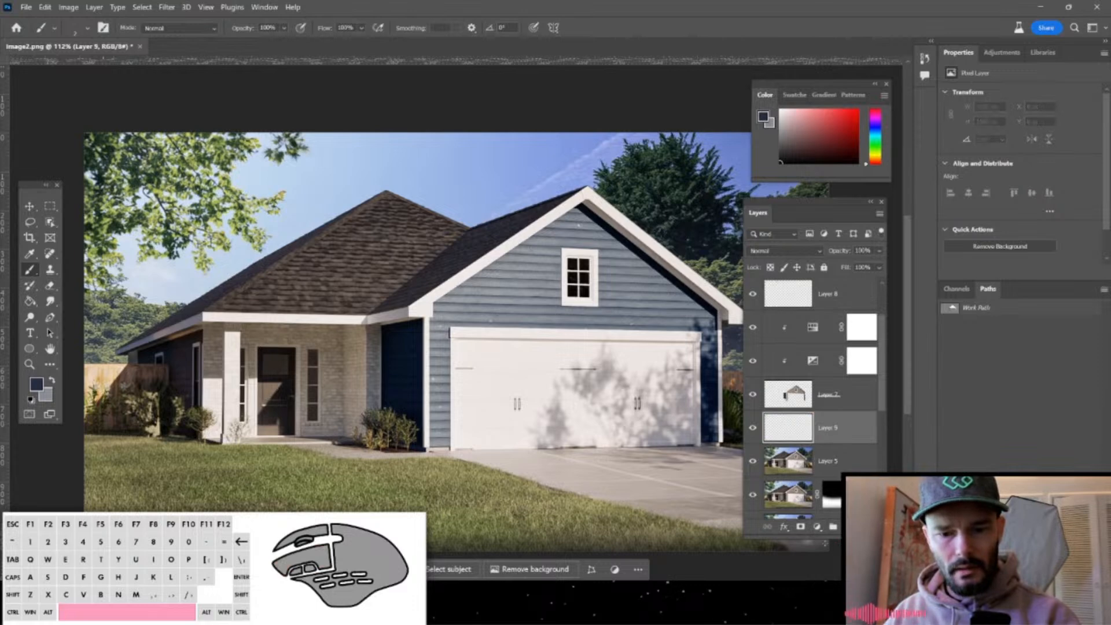
{"action": "mouse_move", "coordinate": [352, 243]}
{"action": "right_mouse_down", "text": "alt"}
{"action": "mouse_move", "coordinate": [409, 241]}
{"action": "mouse_move", "coordinate": [359, 243]}
{"action": "right_mouse_up", "text": "alt"}
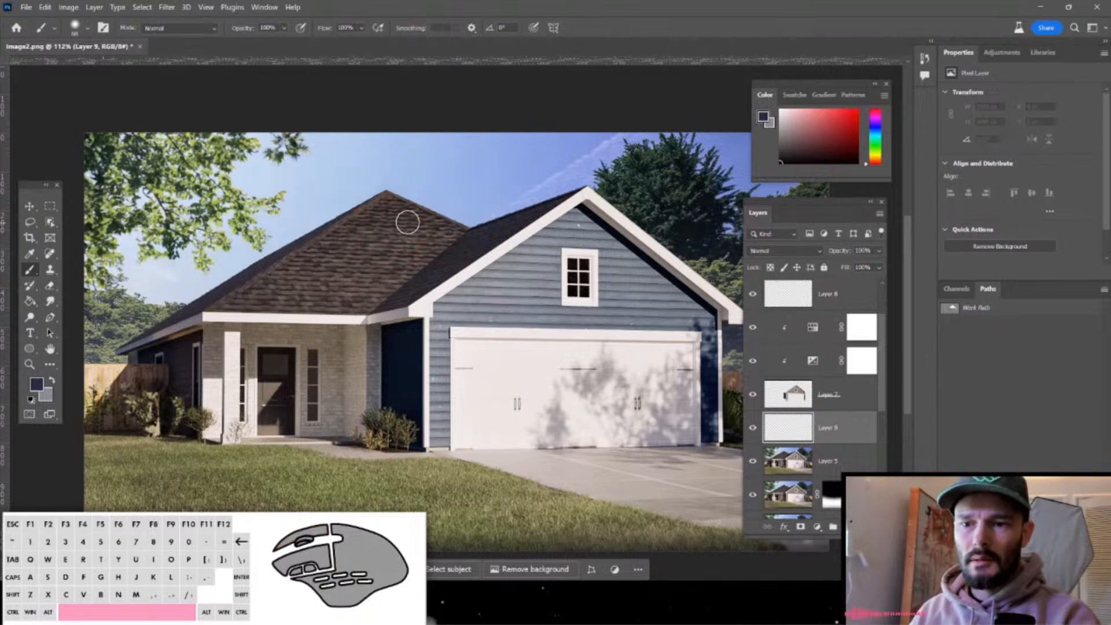
{"action": "right_click", "coordinate": [405, 237]}
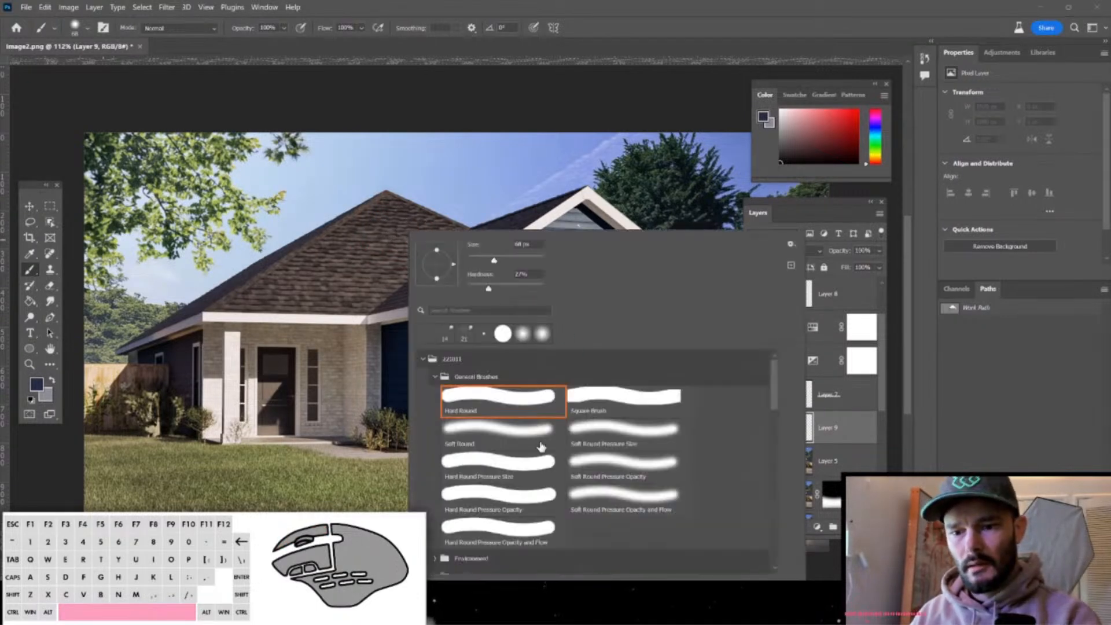
{"action": "left_click_drag", "start_coordinate": [776, 409], "coordinate": [772, 441]}
{"action": "left_click", "coordinate": [485, 564]}
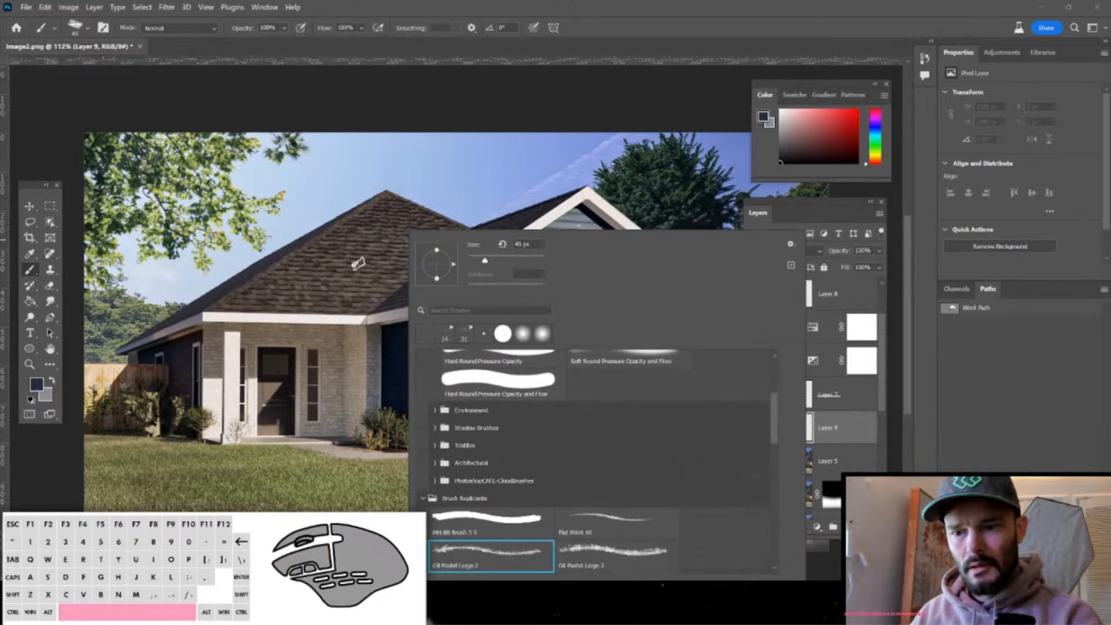
{"action": "right_click_drag", "start_coordinate": [355, 257], "coordinate": [385, 255], "text": "alt"}
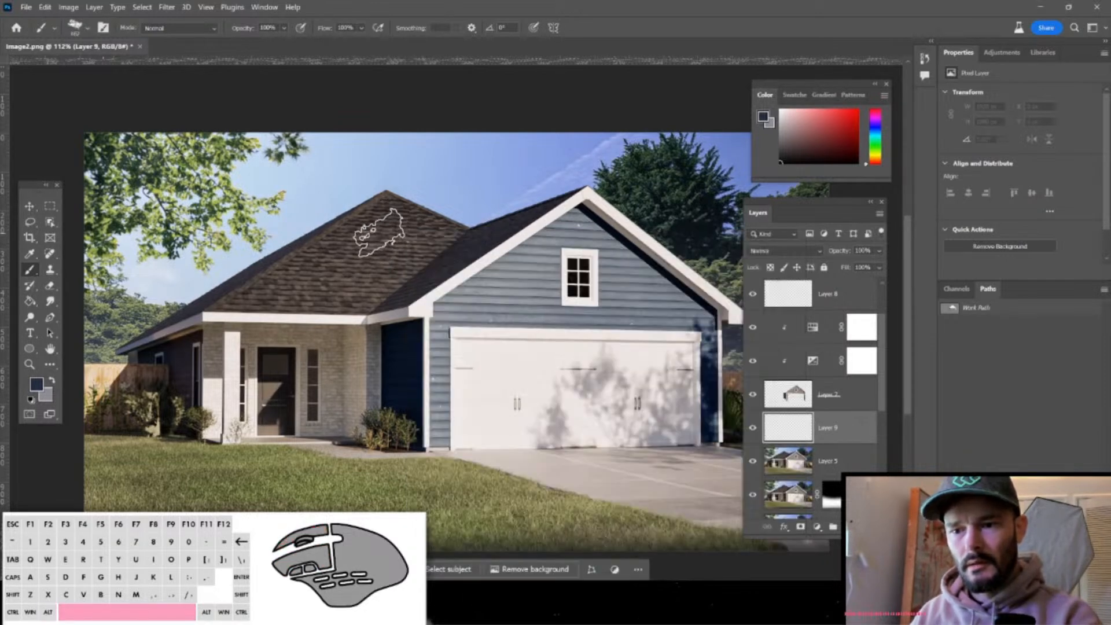
Paint textured patches over the brown roof in a sampled dark roof colour and lower the new layer's opacity to 57%.
{"action": "left_click", "coordinate": [465, 255], "text": "alt"}
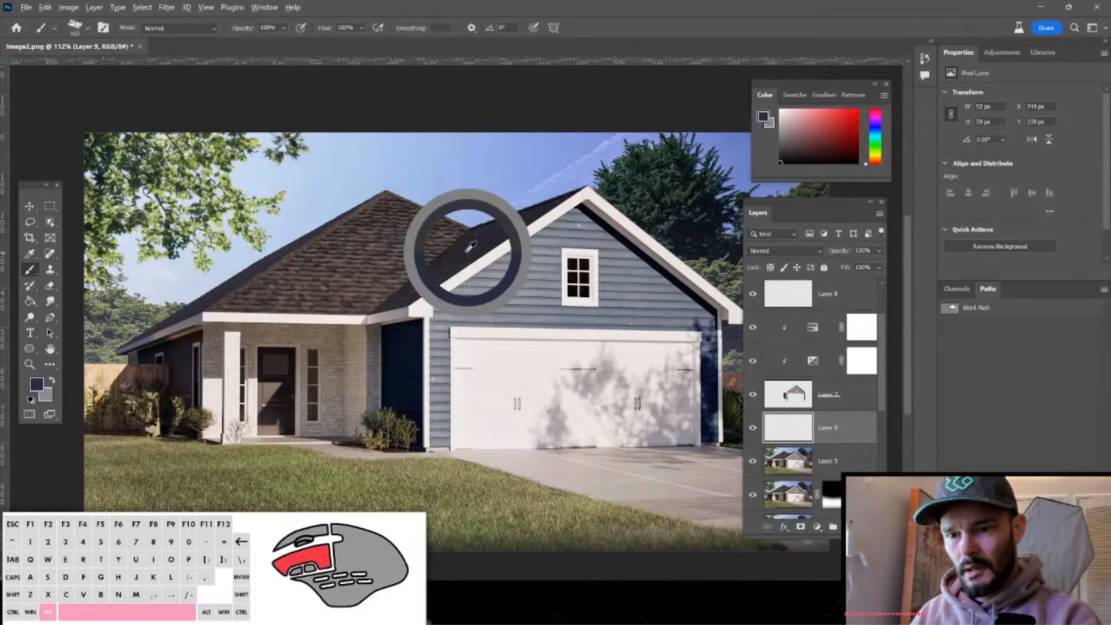
{"action": "mouse_move", "coordinate": [298, 280]}
{"action": "left_mouse_down"}
{"action": "mouse_move", "coordinate": [377, 248]}
{"action": "mouse_move", "coordinate": [341, 236]}
{"action": "mouse_move", "coordinate": [377, 257]}
{"action": "mouse_move", "coordinate": [307, 292]}
{"action": "mouse_move", "coordinate": [340, 248]}
{"action": "mouse_move", "coordinate": [384, 230]}
{"action": "mouse_move", "coordinate": [248, 290]}
{"action": "left_mouse_up"}
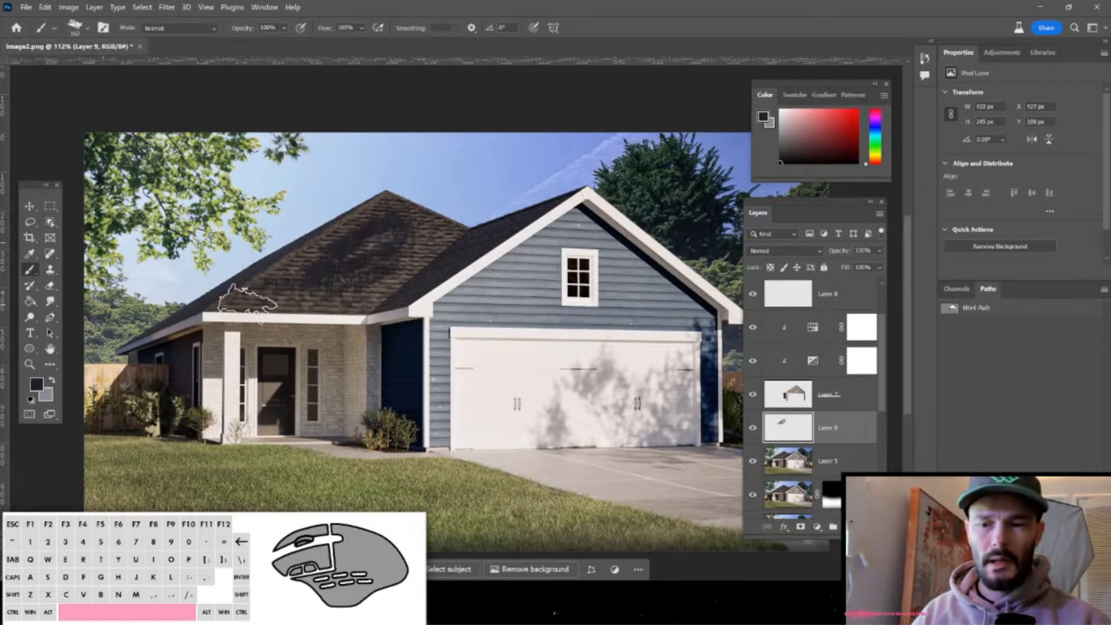
{"action": "left_click", "coordinate": [879, 252]}
{"action": "left_click_drag", "start_coordinate": [871, 263], "coordinate": [853, 264]}
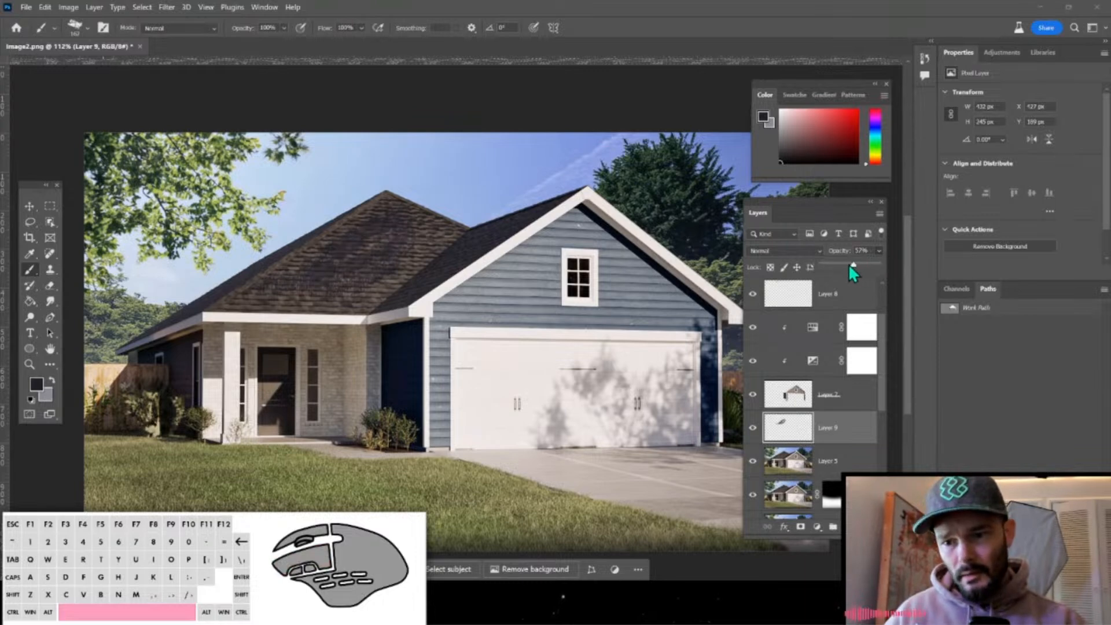
{"action": "left_click", "coordinate": [864, 434]}
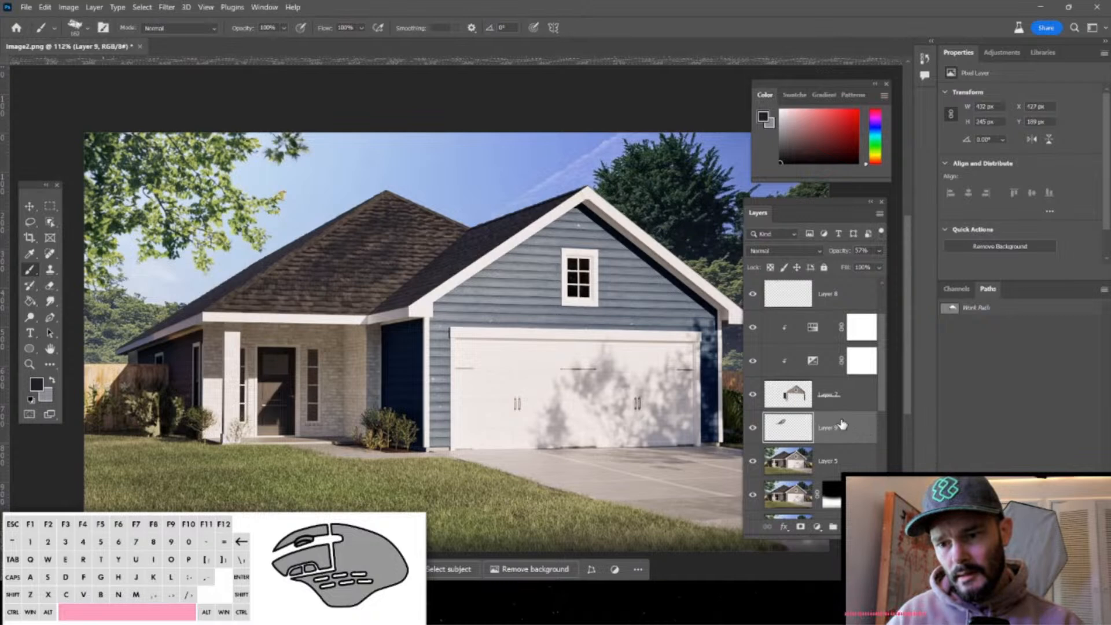
In Layer 9's blending options, set the Underlying Layer Blend If range to 71 and 50/167, and reduce opacity to 49%.
{"action": "double_click", "coordinate": [852, 433]}
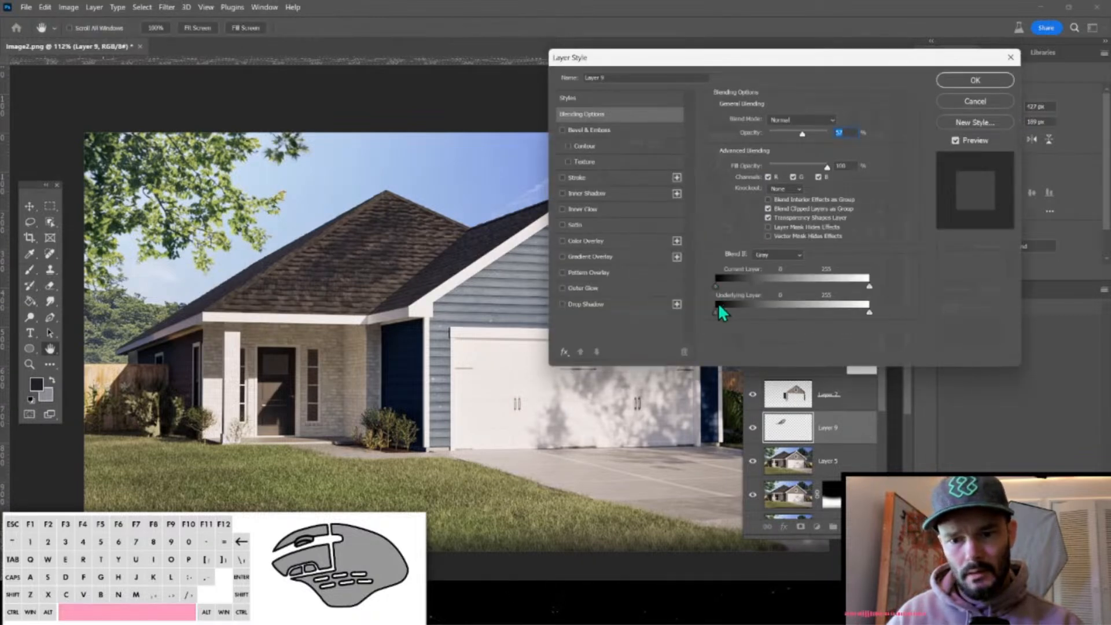
{"action": "left_click_drag", "start_coordinate": [716, 312], "coordinate": [745, 312]}
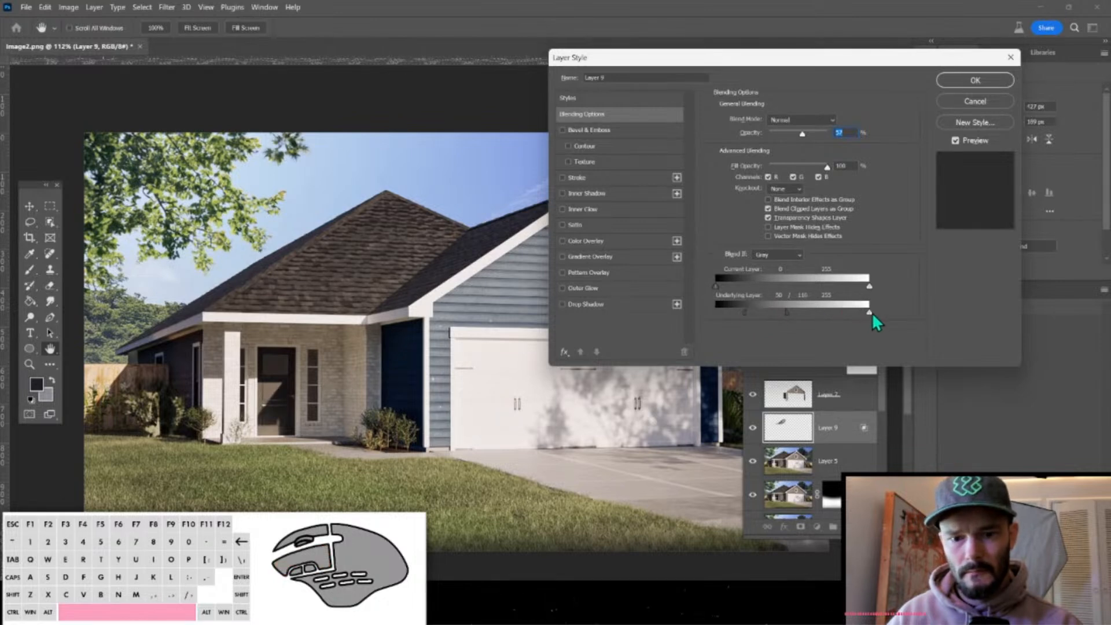
{"action": "left_click_drag", "start_coordinate": [868, 313], "coordinate": [851, 313]}
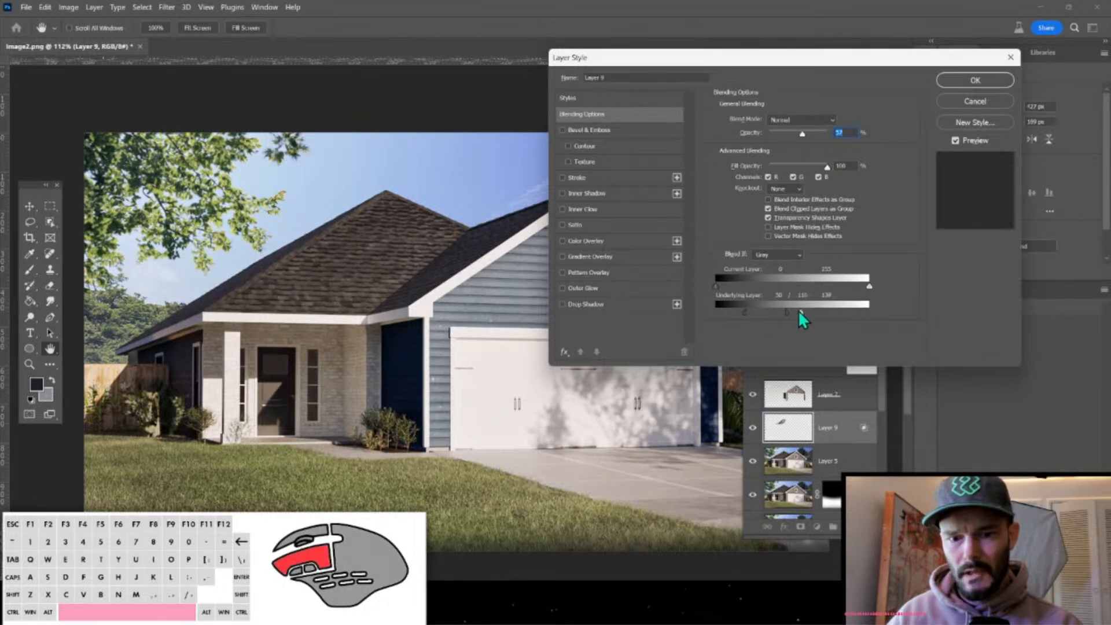
{"action": "mouse_move", "coordinate": [776, 313]}
{"action": "left_mouse_down"}
{"action": "mouse_move", "coordinate": [820, 311]}
{"action": "mouse_move", "coordinate": [789, 310]}
{"action": "left_mouse_up"}
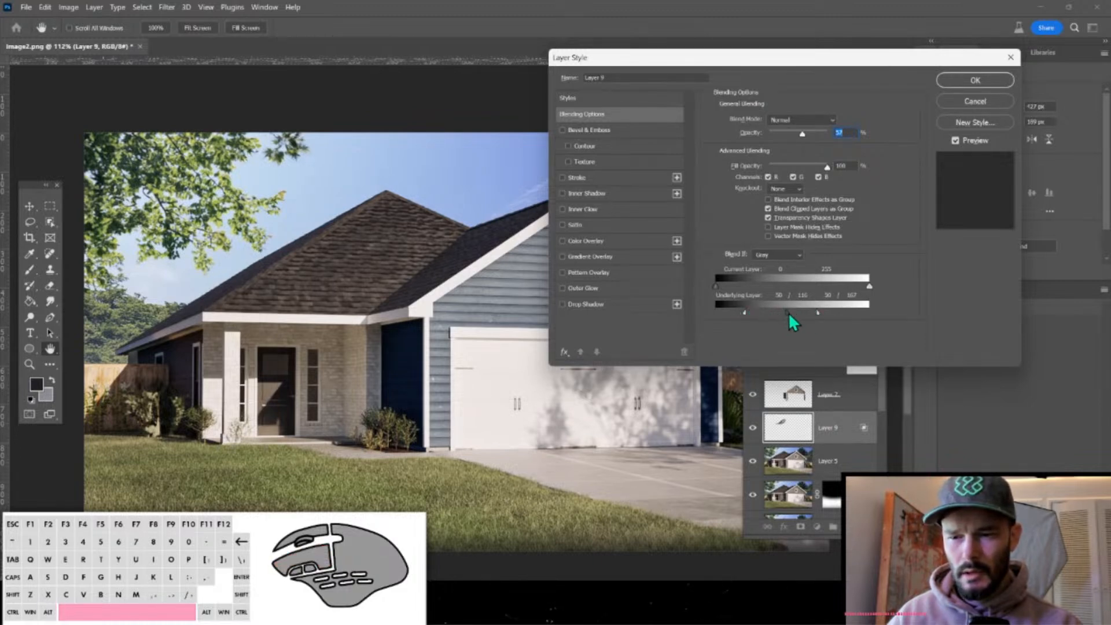
{"action": "left_click_drag", "start_coordinate": [788, 311], "coordinate": [762, 311]}
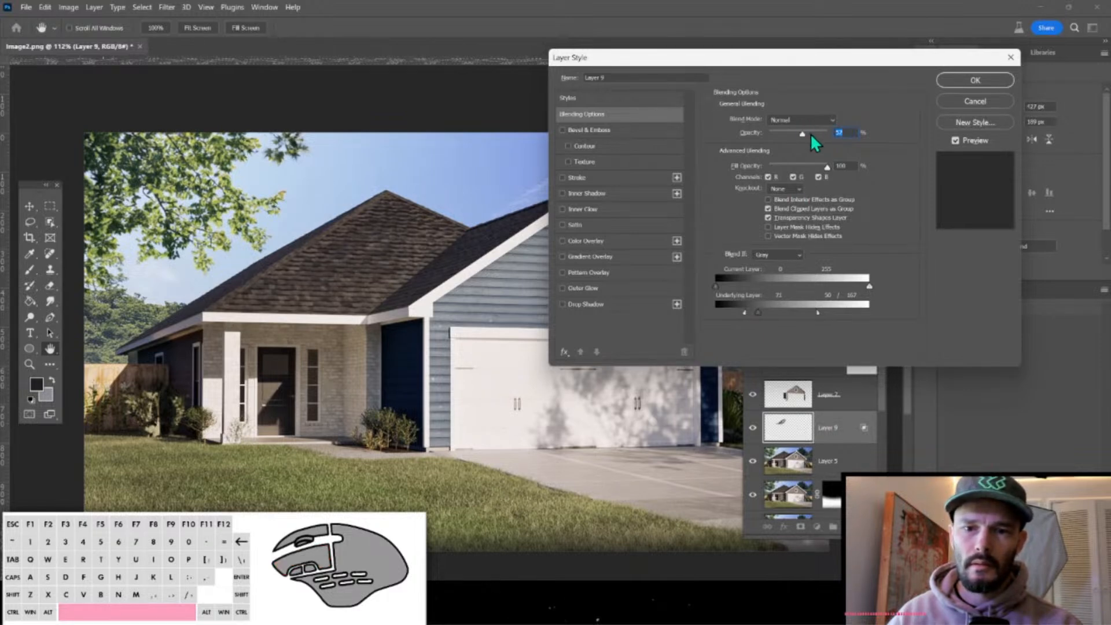
{"action": "mouse_move", "coordinate": [803, 134]}
{"action": "left_mouse_down"}
{"action": "mouse_move", "coordinate": [825, 134]}
{"action": "mouse_move", "coordinate": [797, 134]}
{"action": "left_mouse_up"}
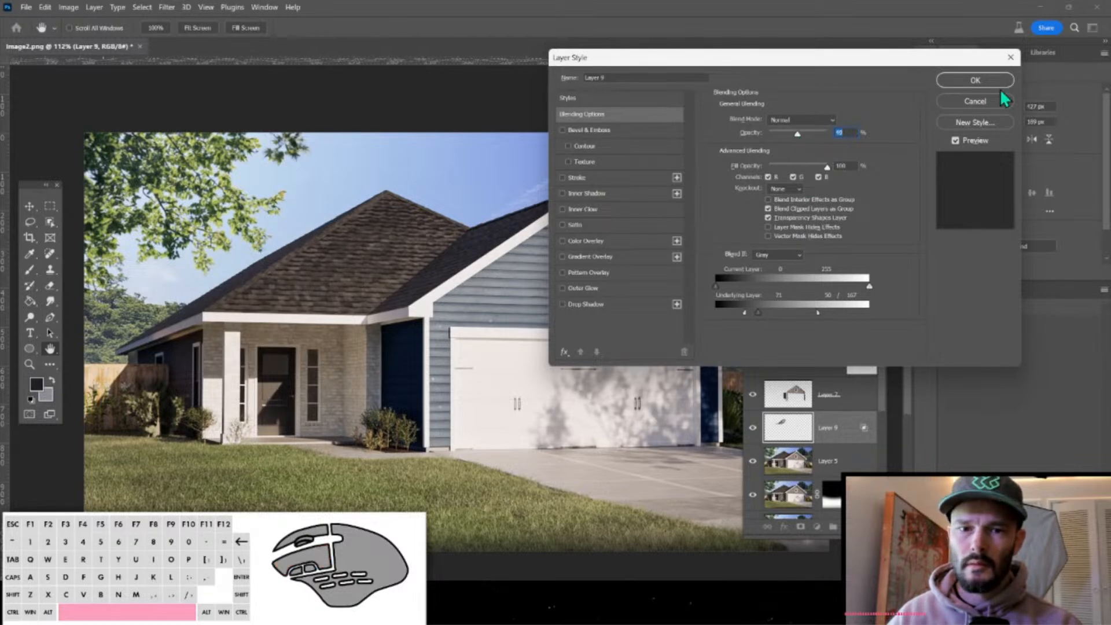
{"action": "left_click", "coordinate": [991, 86]}
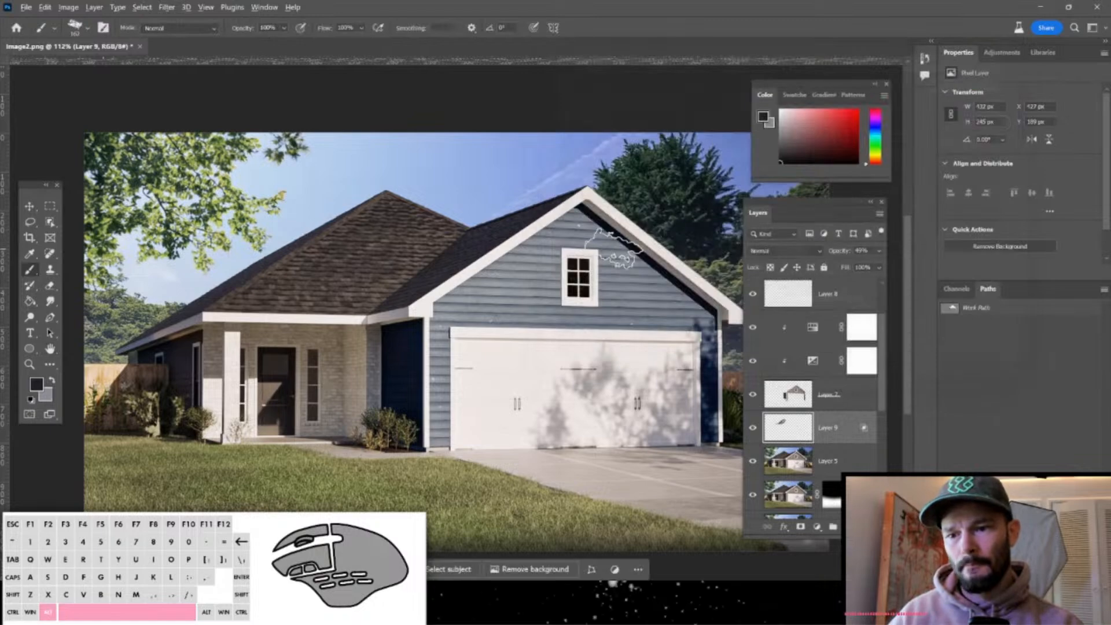
{"action": "scroll", "coordinate": [607, 248], "scroll_direction": "down", "scroll_amount": 3, "text": "alt"}
{"action": "left_click_drag", "start_coordinate": [501, 278], "coordinate": [397, 266]}
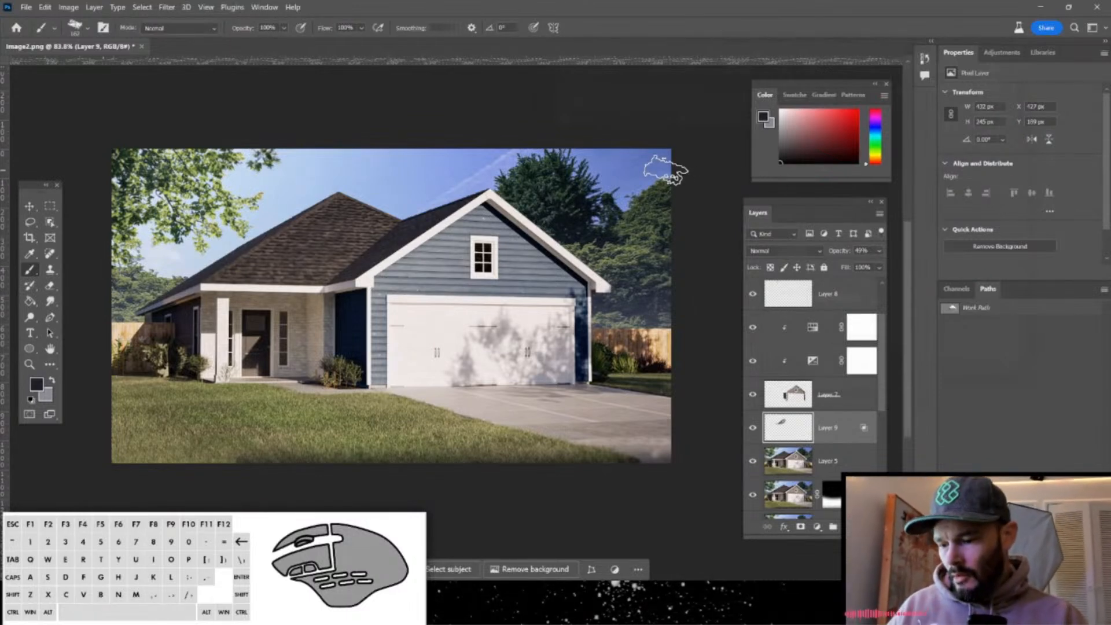
{"action": "key", "text": "ctrl+alt+shift+w"}
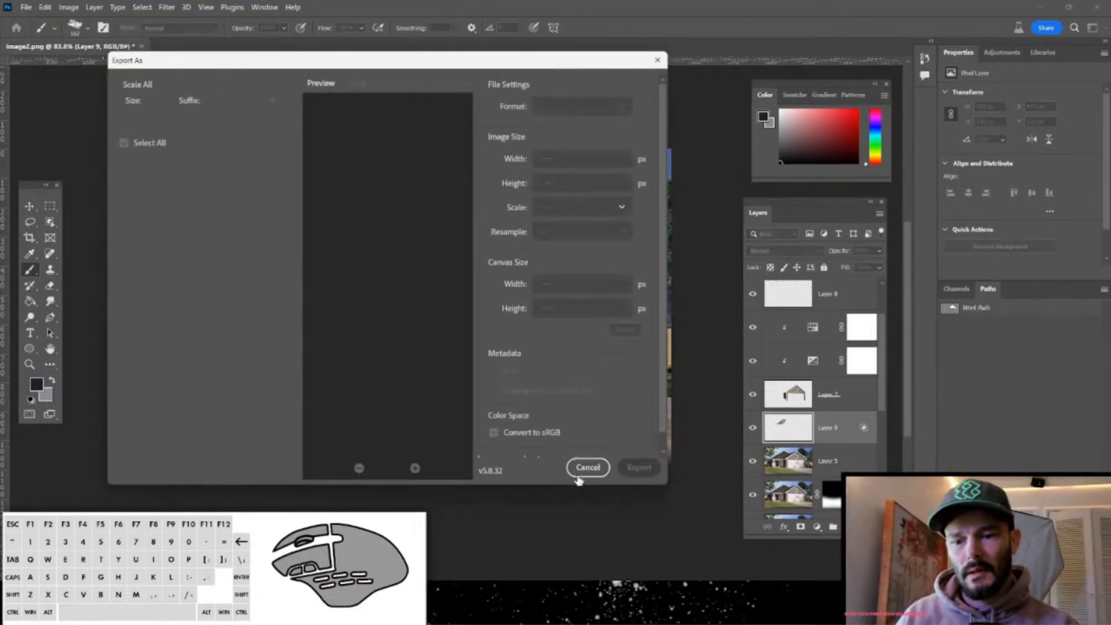
{"action": "left_click", "coordinate": [579, 477]}
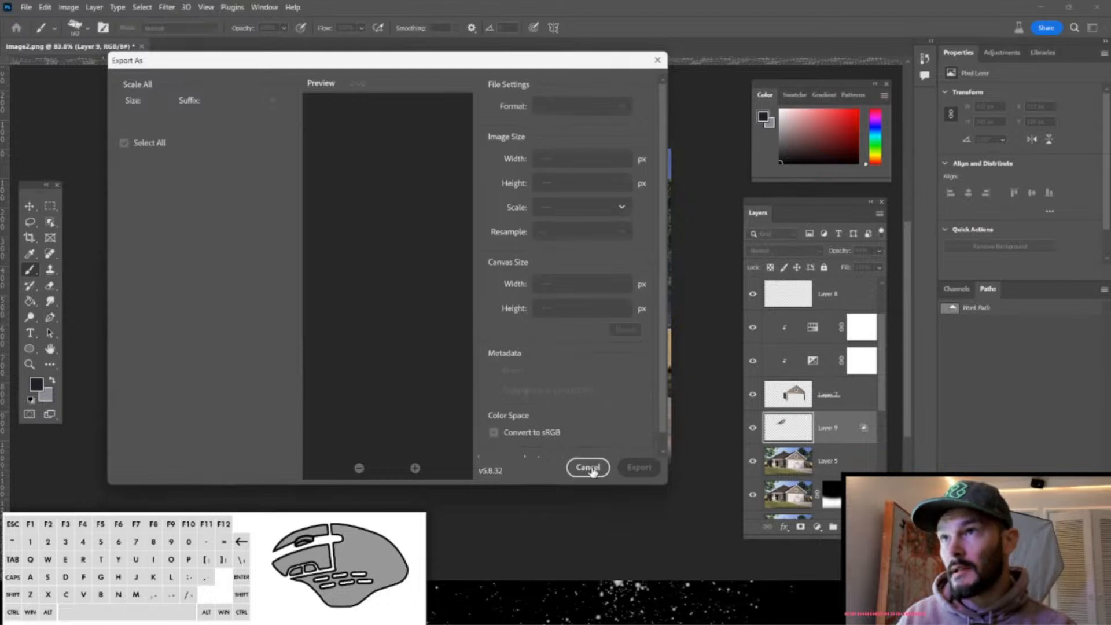
{"action": "left_click", "coordinate": [590, 469]}
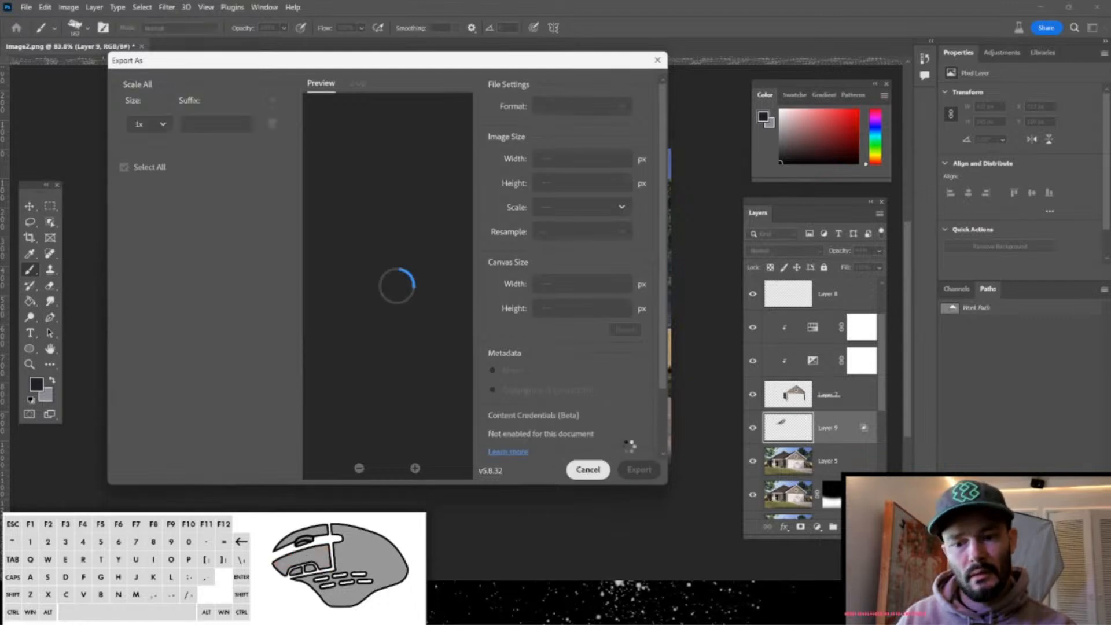
{"action": "left_click", "coordinate": [587, 469]}
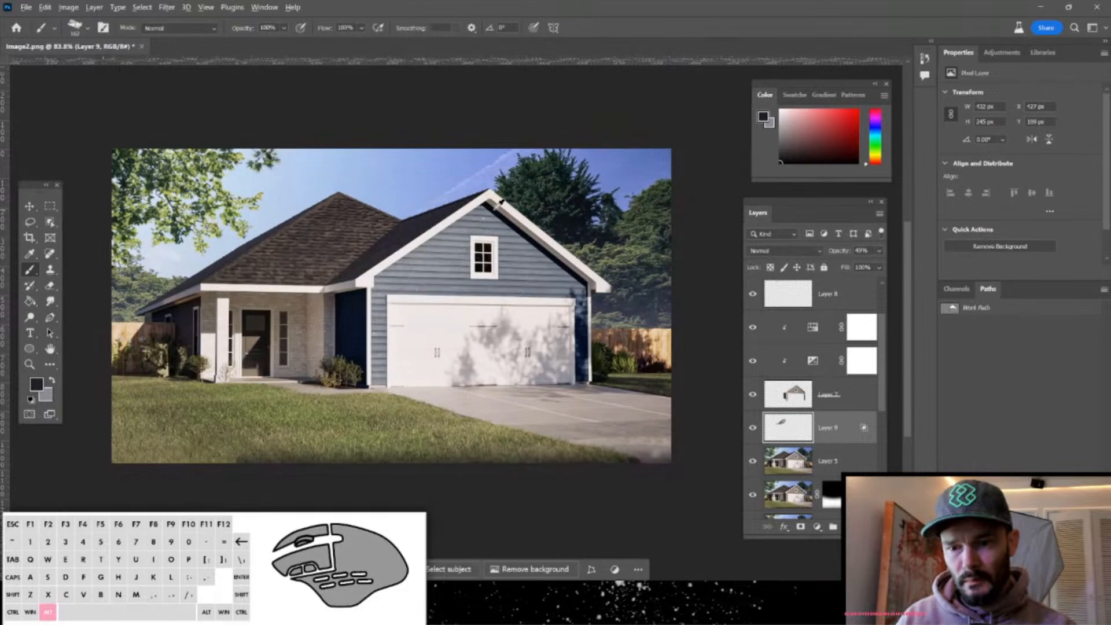
Create an empty layer above Layer 9 and set up a small Spot Healing Brush that samples all layers.
{"action": "scroll", "coordinate": [450, 209], "scroll_direction": "up", "scroll_amount": 3, "text": "alt"}
{"action": "scroll", "coordinate": [450, 209], "scroll_direction": "up", "scroll_amount": 5, "text": "alt"}
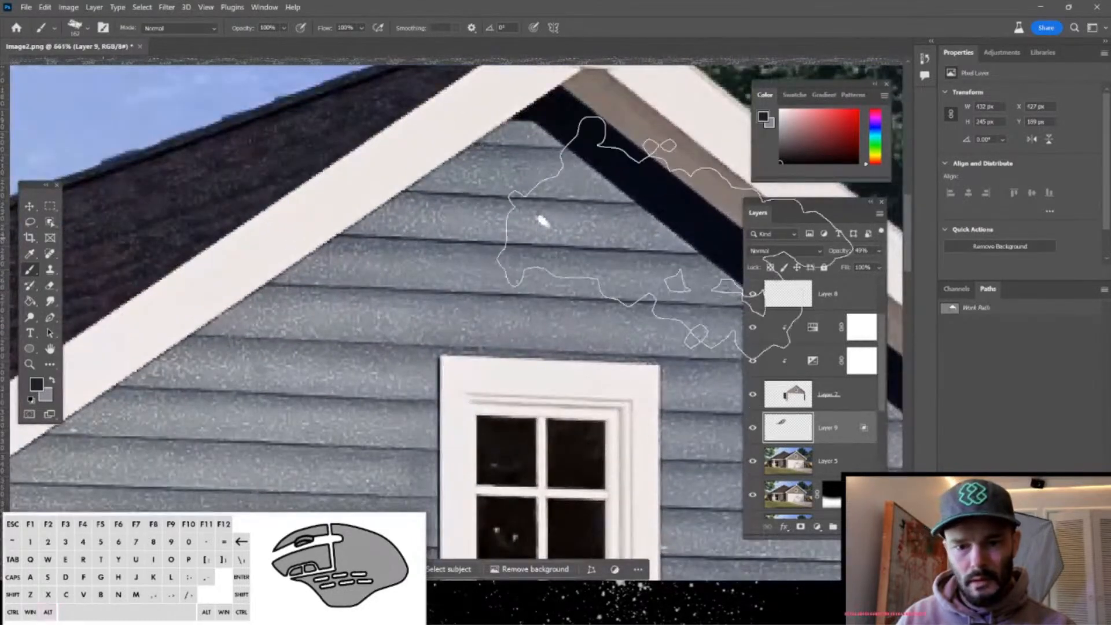
{"action": "scroll", "coordinate": [808, 334], "scroll_direction": "up", "scroll_amount": 2}
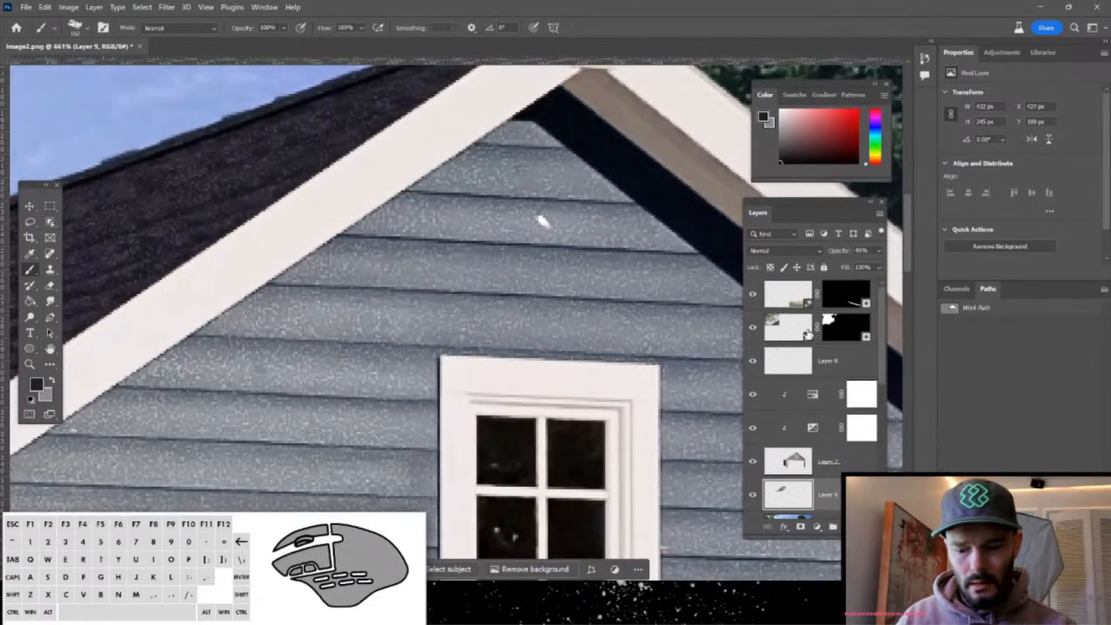
{"action": "key", "text": "ctrl+shift+alt+n"}
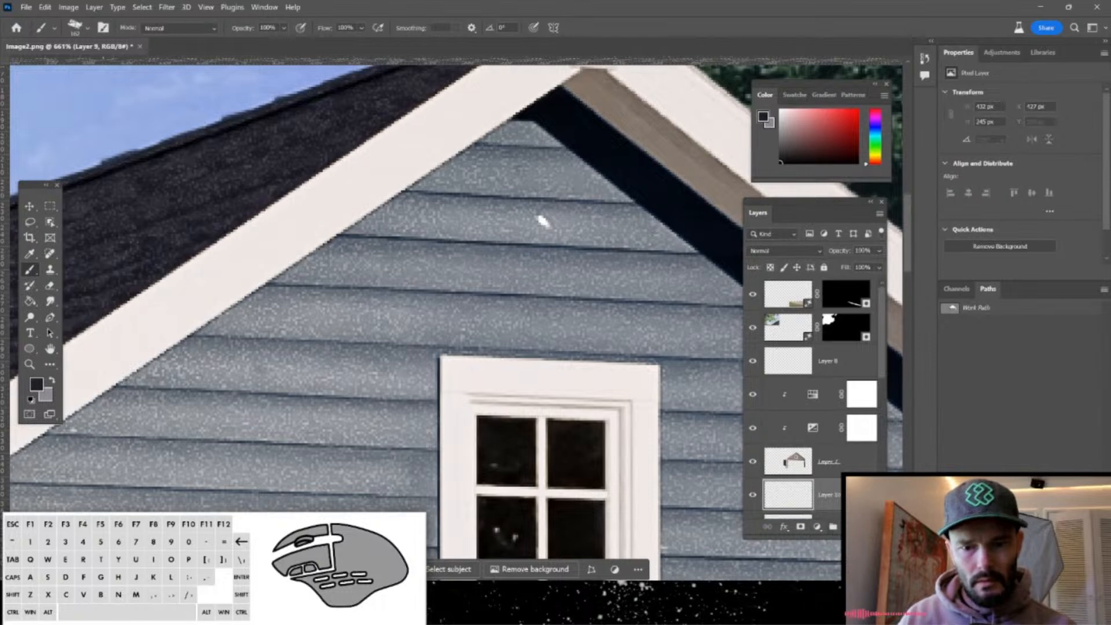
{"action": "scroll", "coordinate": [806, 369], "scroll_direction": "down", "scroll_amount": 2}
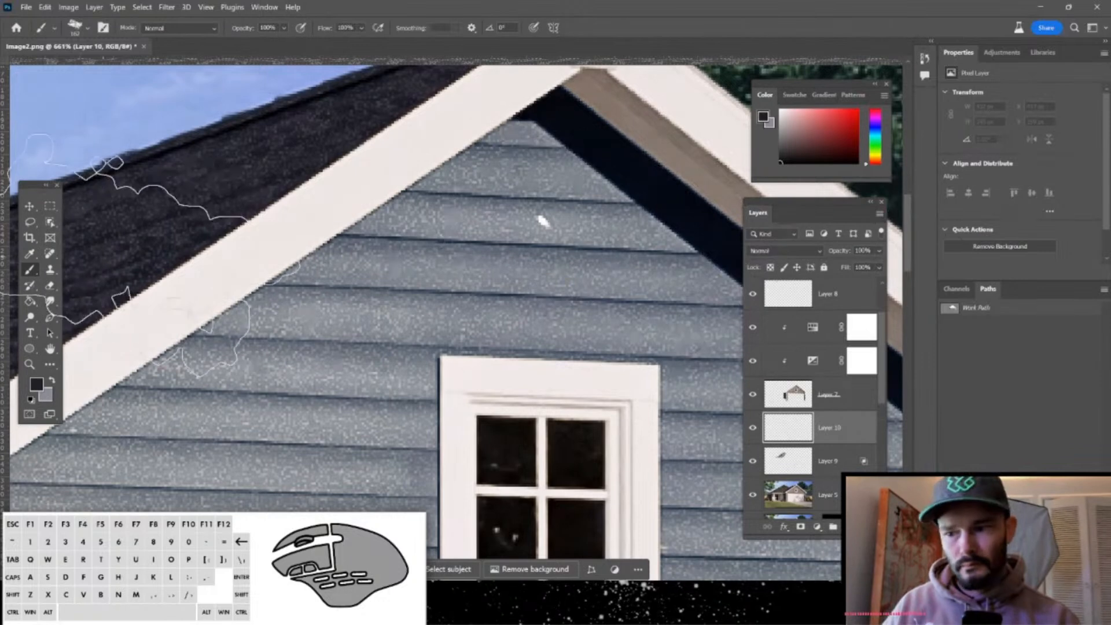
{"action": "left_click", "coordinate": [50, 246]}
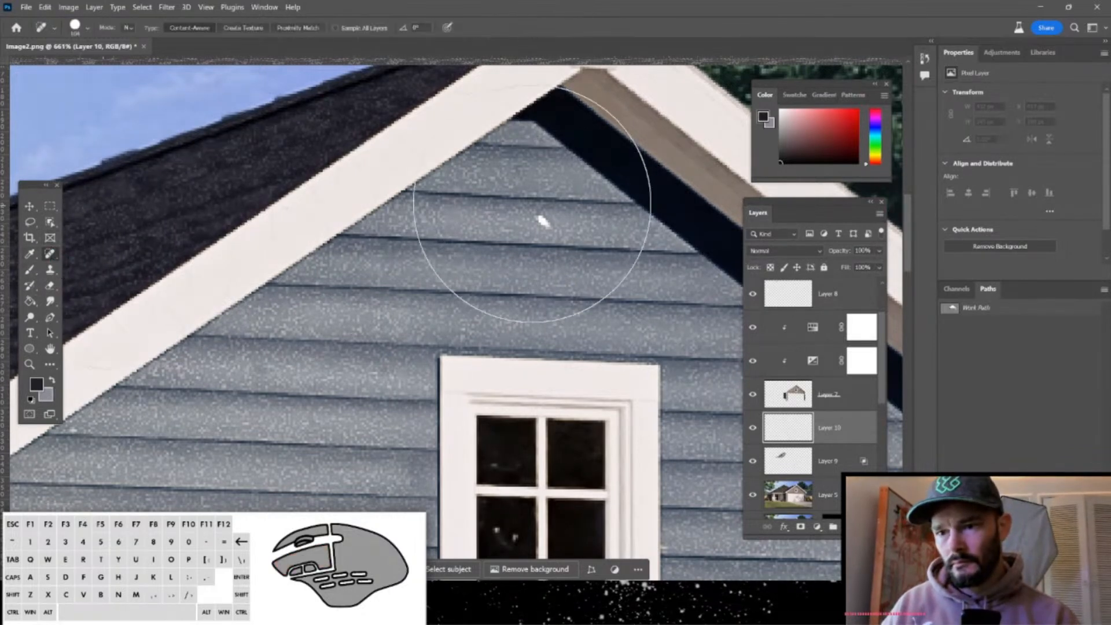
{"action": "left_click", "coordinate": [344, 29]}
{"action": "mouse_move", "coordinate": [515, 193]}
{"action": "right_mouse_down", "text": "alt"}
{"action": "mouse_move", "coordinate": [355, 213]}
{"action": "mouse_move", "coordinate": [325, 196]}
{"action": "mouse_move", "coordinate": [543, 233]}
{"action": "right_mouse_up", "text": "alt"}
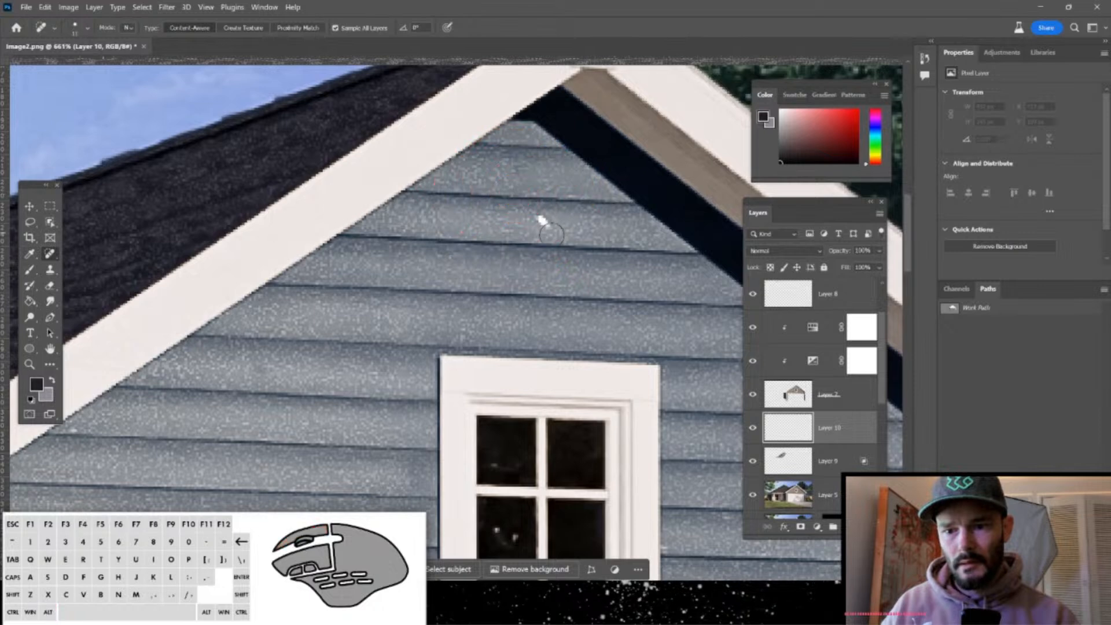
Move the new layer to the top of the stack and heal the white speck on the siding above the gable window.
{"action": "left_click", "coordinate": [544, 222]}
{"action": "left_click", "coordinate": [543, 220]}
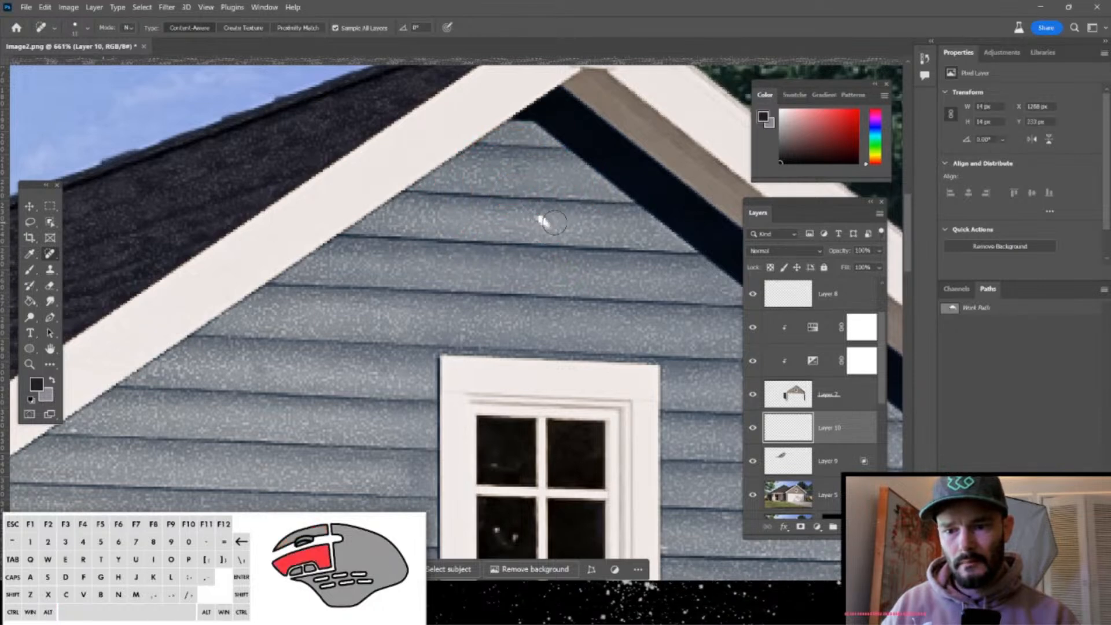
{"action": "left_click_drag", "start_coordinate": [787, 430], "coordinate": [801, 286]}
{"action": "mouse_move", "coordinate": [569, 232]}
{"action": "left_mouse_down"}
{"action": "mouse_move", "coordinate": [528, 219]}
{"action": "mouse_move", "coordinate": [572, 222]}
{"action": "left_mouse_up"}
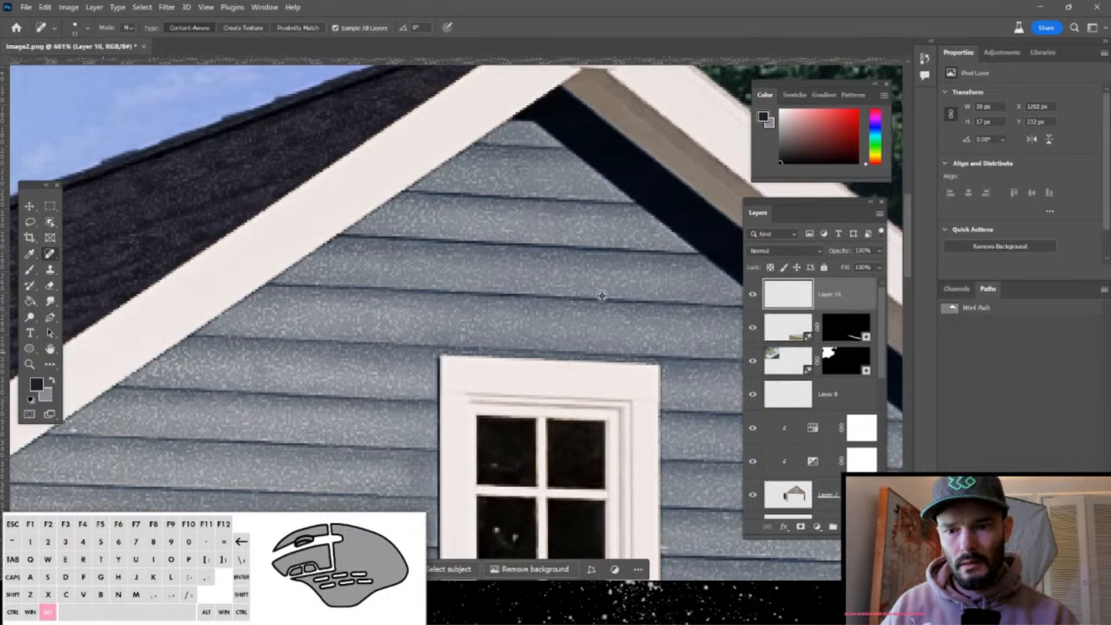
Heal the stray white specks on the blue siding above the garage door and along its left side.
{"action": "scroll", "coordinate": [602, 295], "scroll_direction": "down", "scroll_amount": 4, "text": "alt"}
{"action": "left_click_drag", "start_coordinate": [501, 260], "coordinate": [446, 136]}
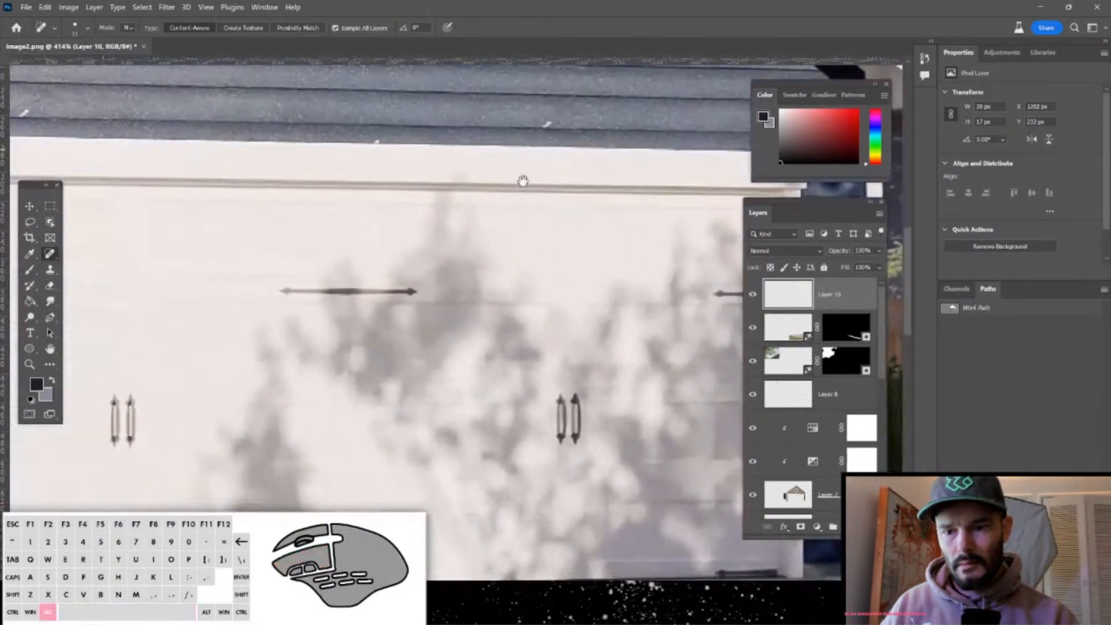
{"action": "scroll", "coordinate": [518, 188], "scroll_direction": "down", "scroll_amount": 1, "text": "alt"}
{"action": "left_click", "coordinate": [523, 128]}
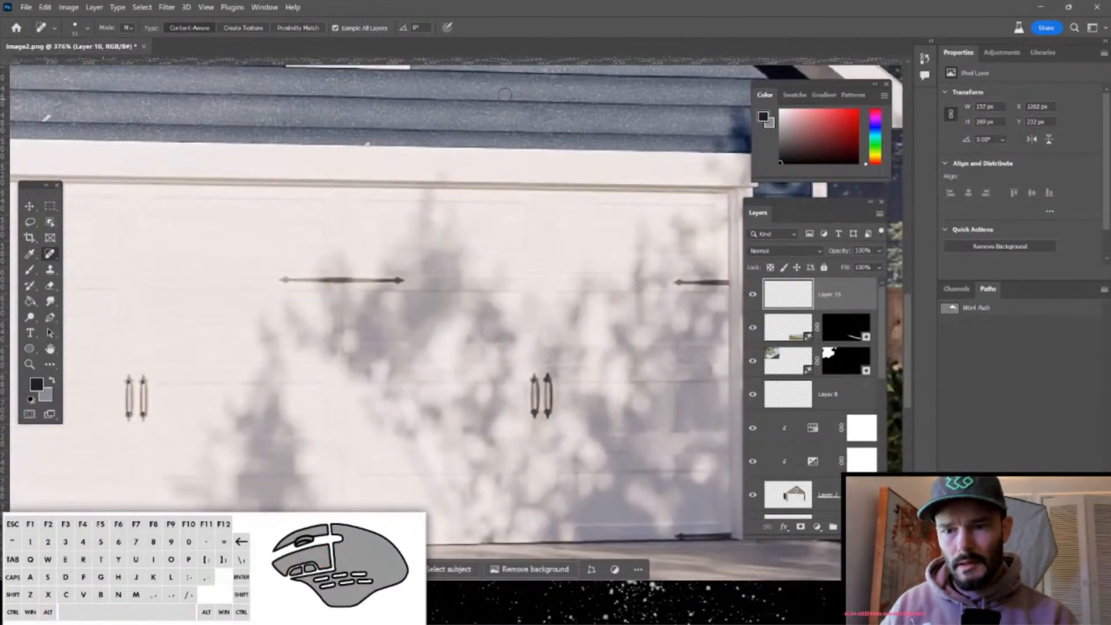
{"action": "left_click_drag", "start_coordinate": [343, 113], "coordinate": [630, 179]}
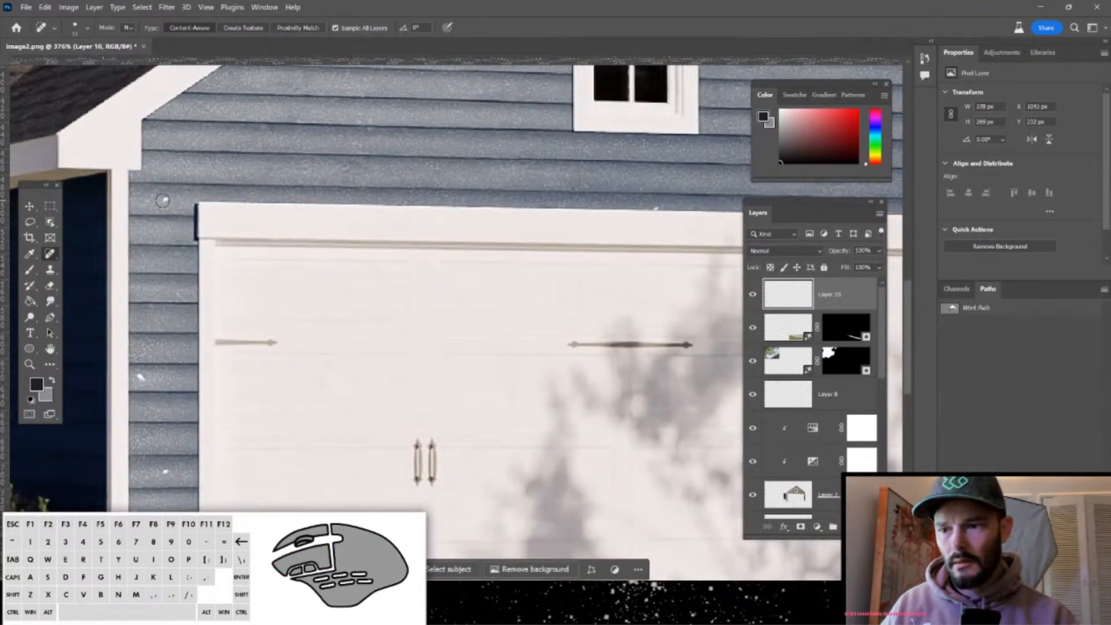
{"action": "left_click", "coordinate": [140, 379]}
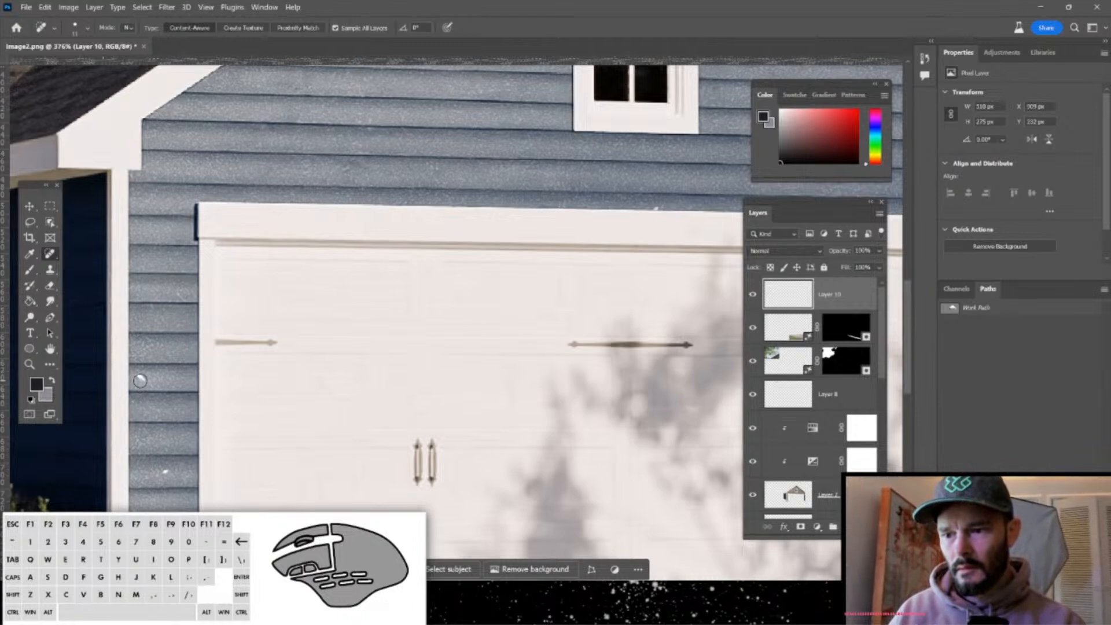
{"action": "left_click", "coordinate": [168, 470]}
{"action": "scroll", "coordinate": [230, 374], "scroll_direction": "down", "scroll_amount": 6, "text": "alt"}
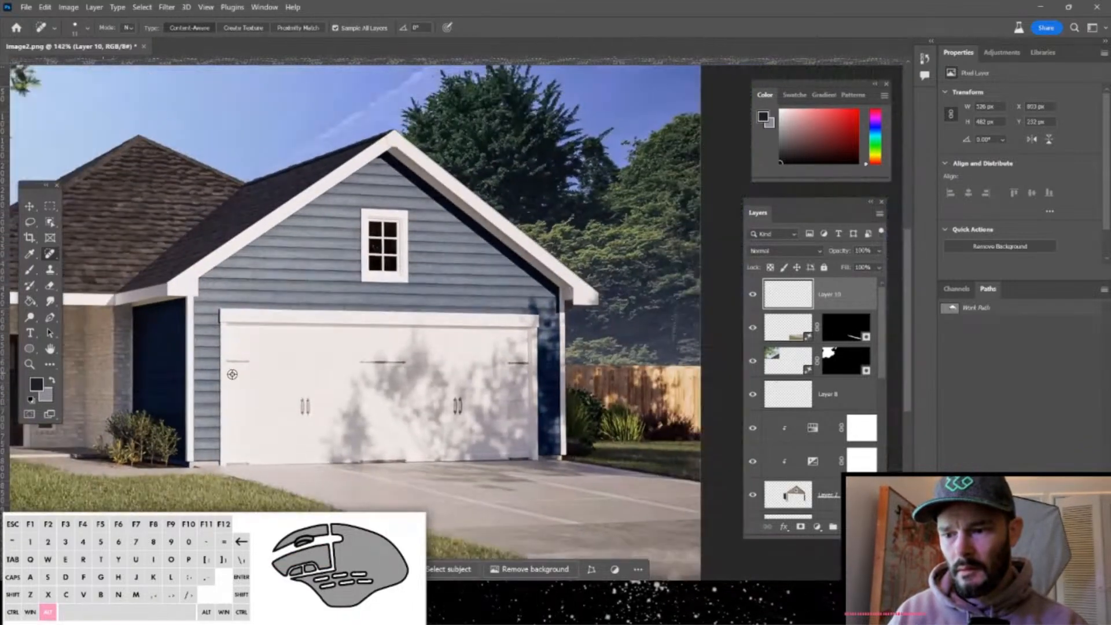
{"action": "scroll", "coordinate": [484, 386], "scroll_direction": "down", "scroll_amount": 2, "text": "alt"}
{"action": "left_click_drag", "start_coordinate": [330, 370], "coordinate": [438, 384]}
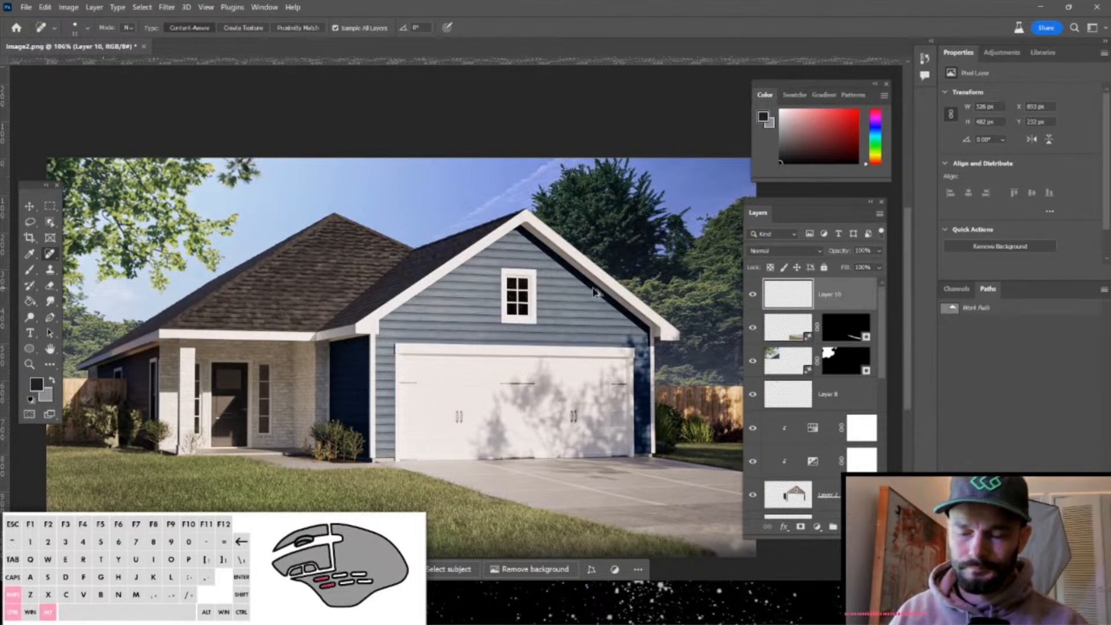
Export the image as 96236-V1.png into the 231024-DRVA-V1-96236-RR folder under Mission Mill Homes, Plans.
{"action": "key", "text": "ctrl+alt+shift+w"}
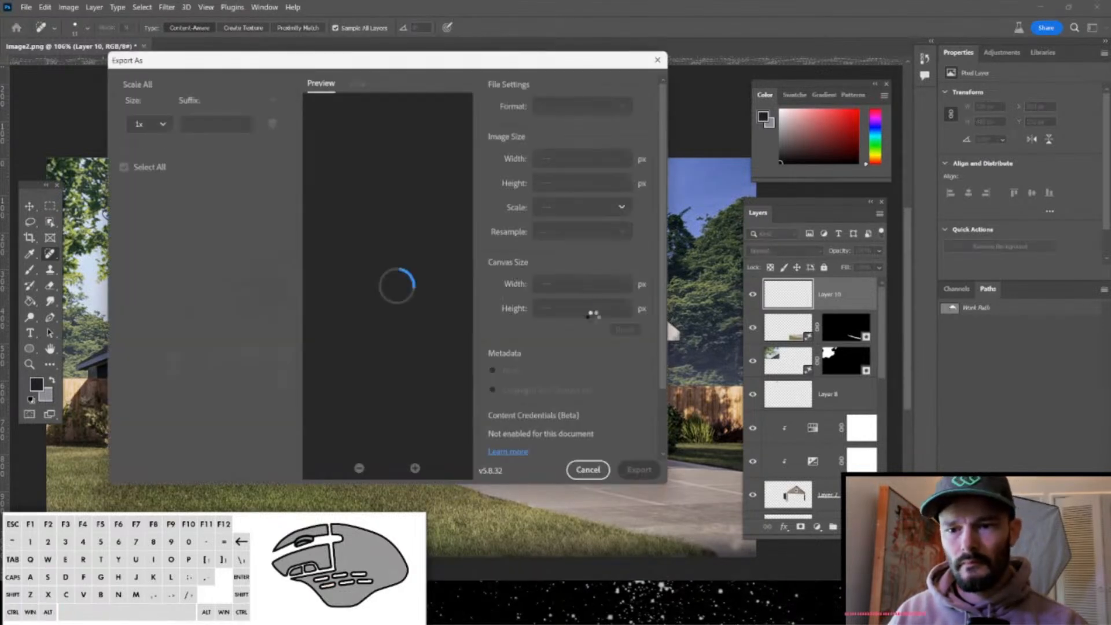
{"action": "left_click", "coordinate": [638, 469]}
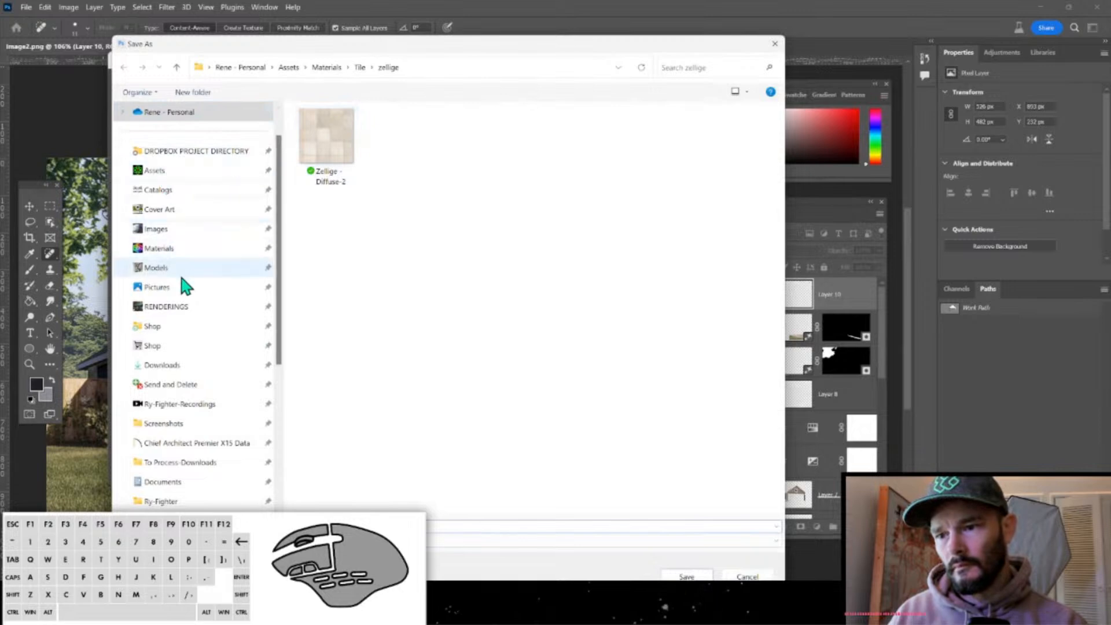
{"action": "left_click", "coordinate": [207, 151]}
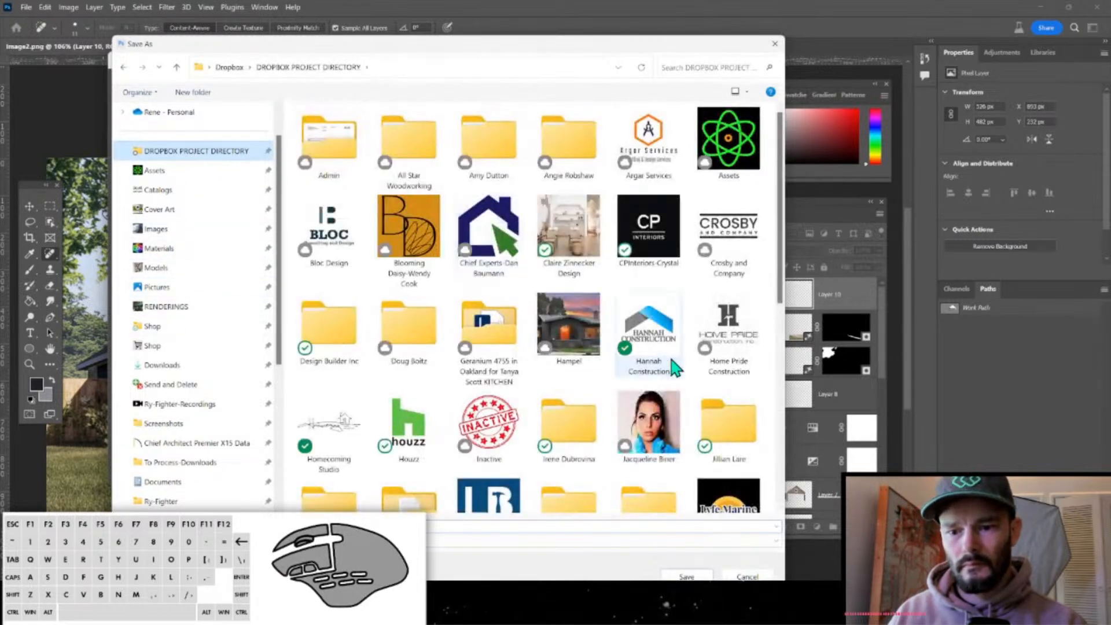
{"action": "scroll", "coordinate": [711, 358], "scroll_direction": "down", "scroll_amount": 4}
{"action": "double_click", "coordinate": [407, 385]}
{"action": "double_click", "coordinate": [312, 134]}
{"action": "left_click", "coordinate": [337, 207]}
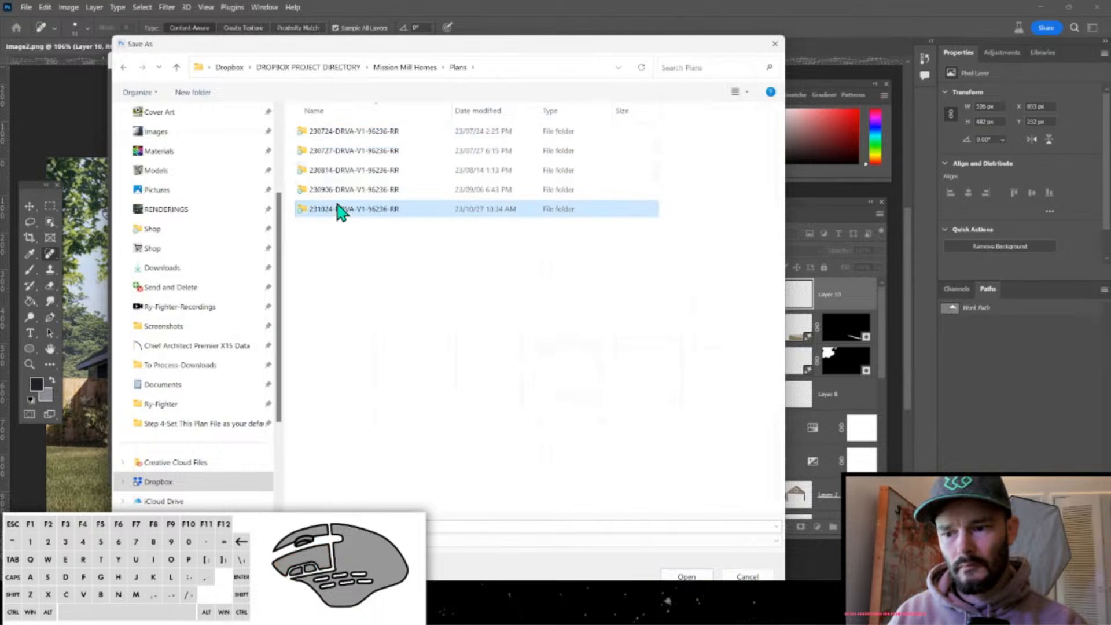
{"action": "double_click", "coordinate": [339, 208]}
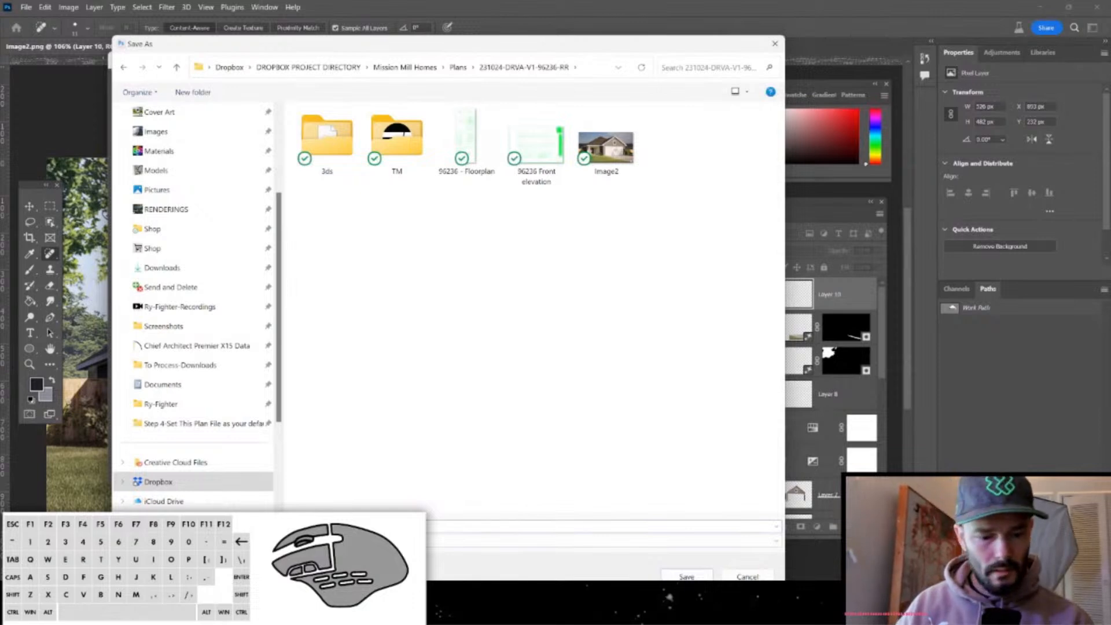
{"action": "type", "text": "2"}
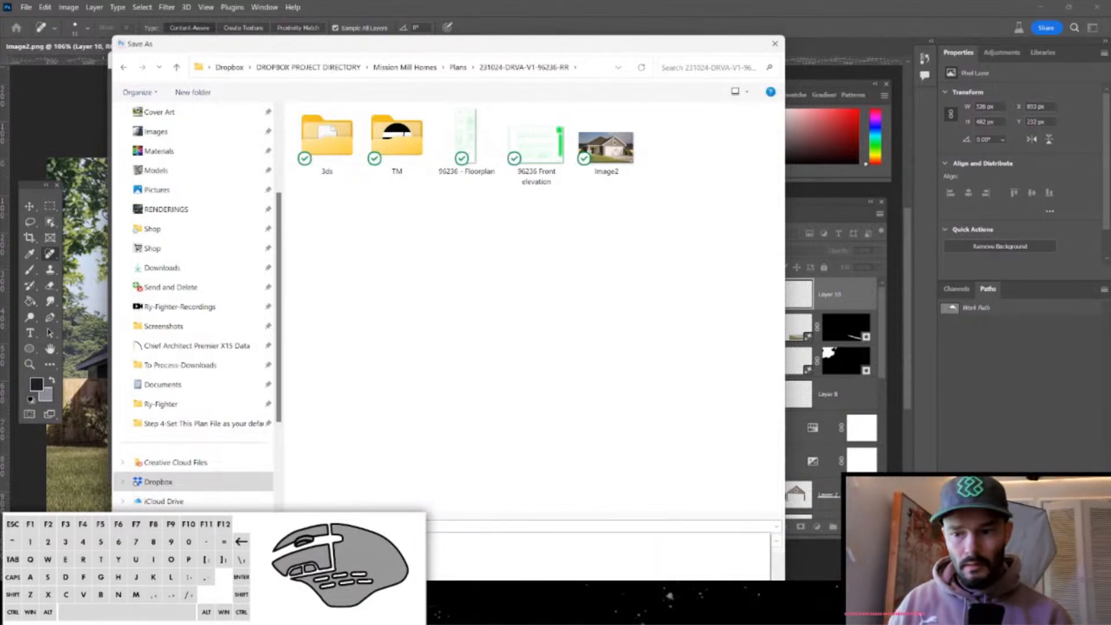
{"action": "type", "text": "-V"}
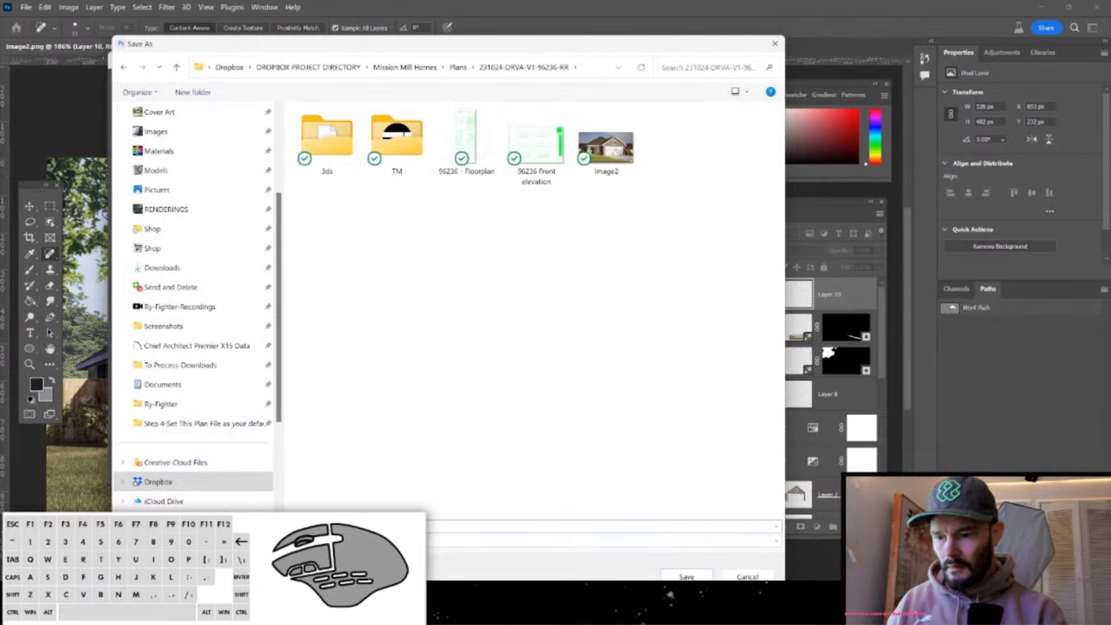
{"action": "key", "text": "Return"}
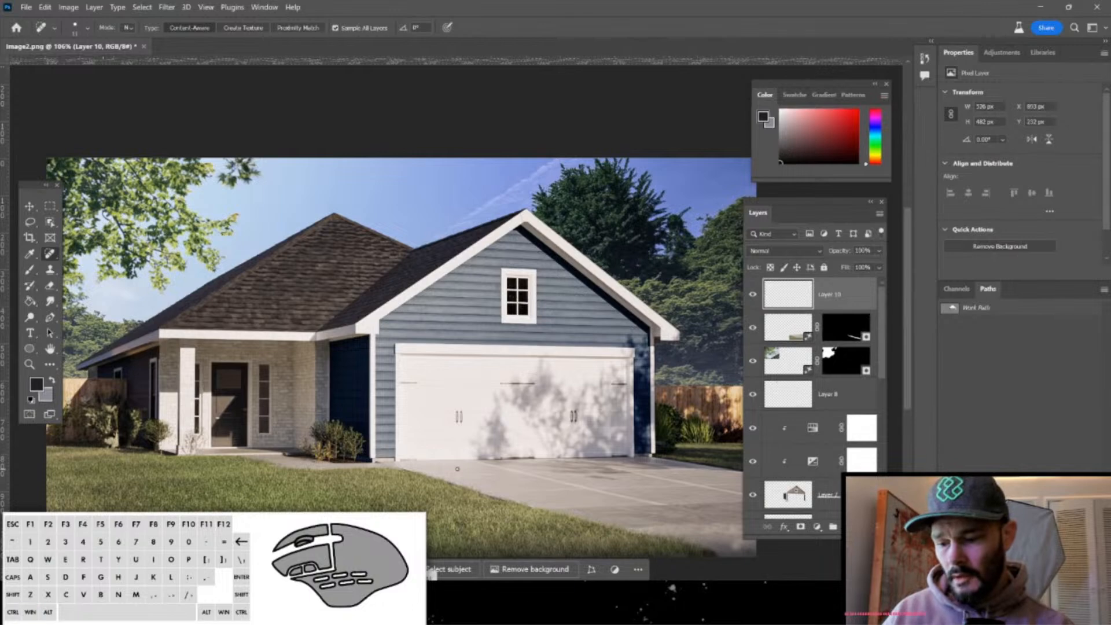
Launch Topaz Gigapixel AI by searching for "gig" among the installed apps.
{"action": "key", "text": "super"}
{"action": "type", "text": "gig"}
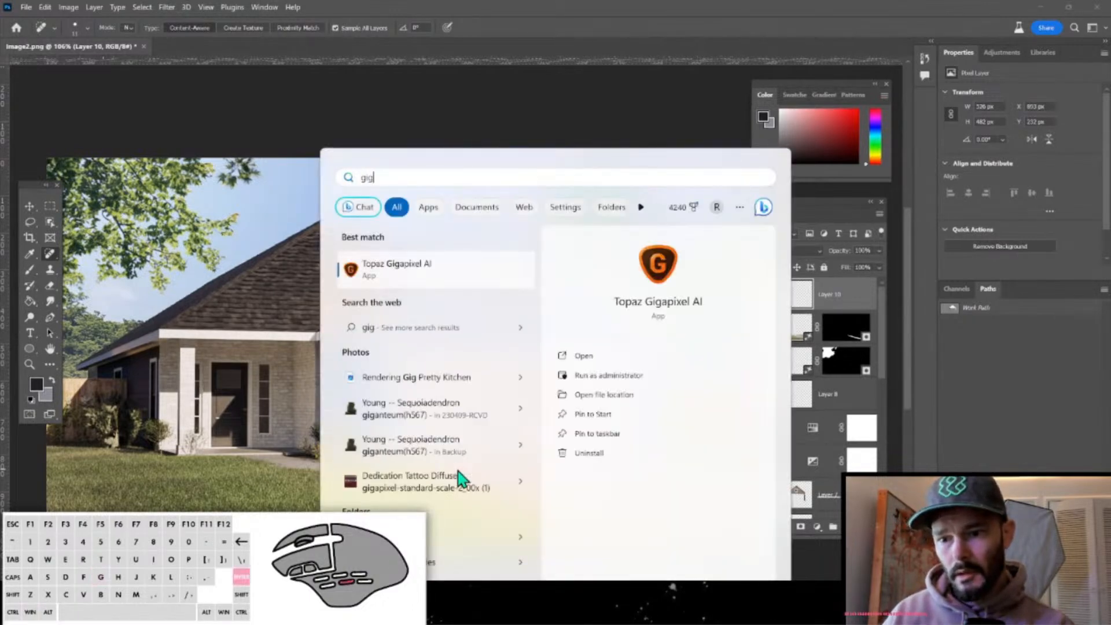
{"action": "key", "text": "Return"}
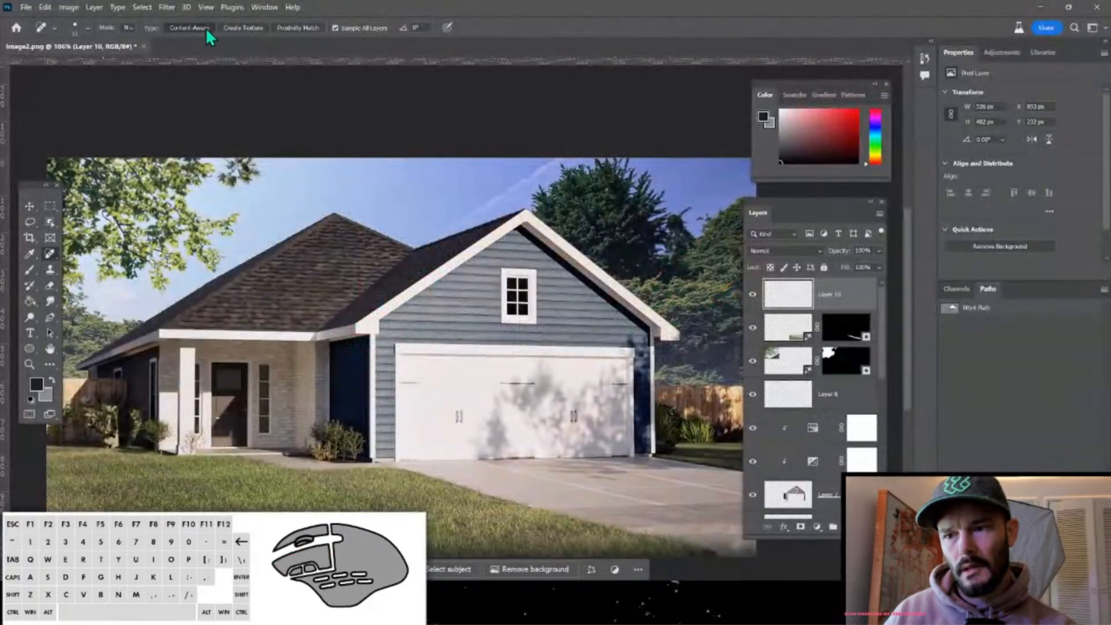
{"action": "left_click", "coordinate": [167, 7]}
{"action": "mouse_move", "coordinate": [218, 279]}
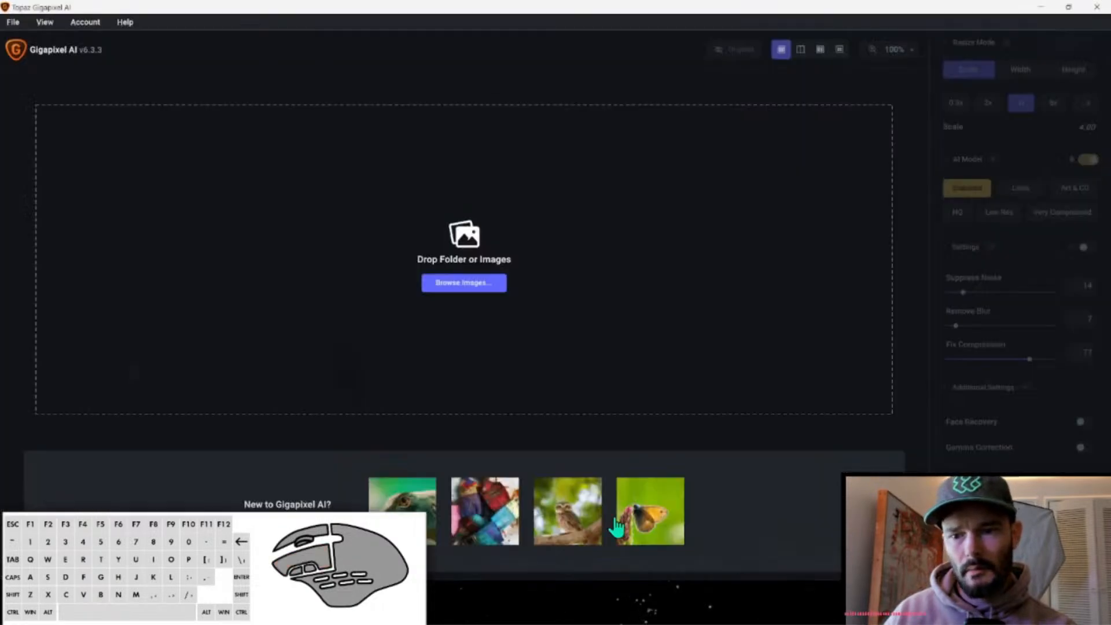
Browse for images in the Dropbox project directory, going to Mission Mill Homes, Plans, 231024-DRVA-V1-96236-RR.
{"action": "left_click", "coordinate": [462, 283]}
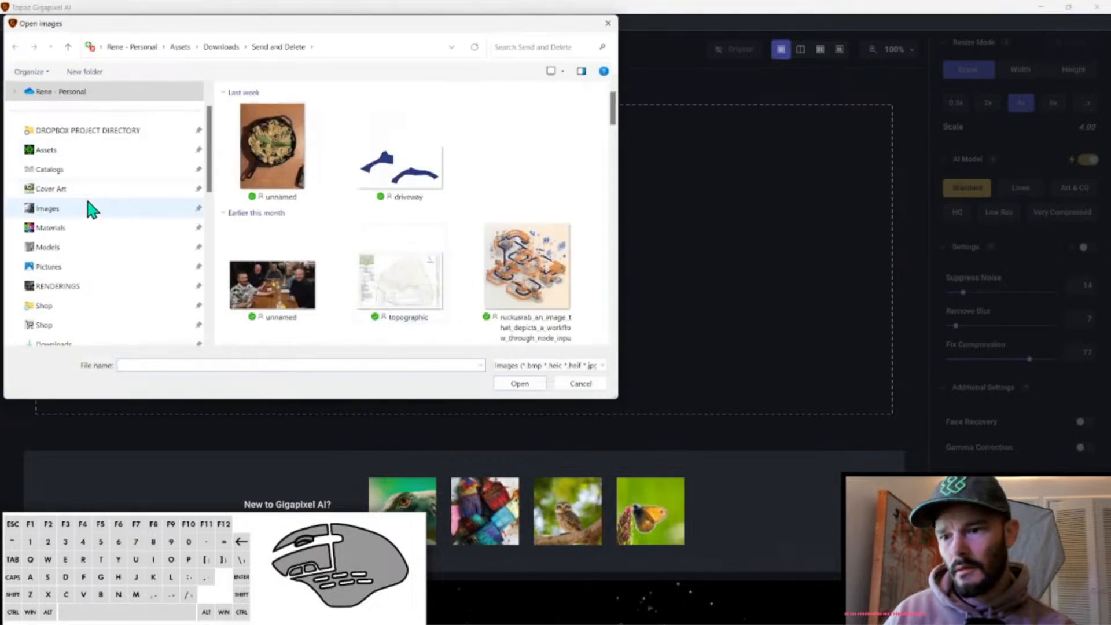
{"action": "left_click", "coordinate": [78, 132]}
{"action": "scroll", "coordinate": [439, 231], "scroll_direction": "down", "scroll_amount": 10}
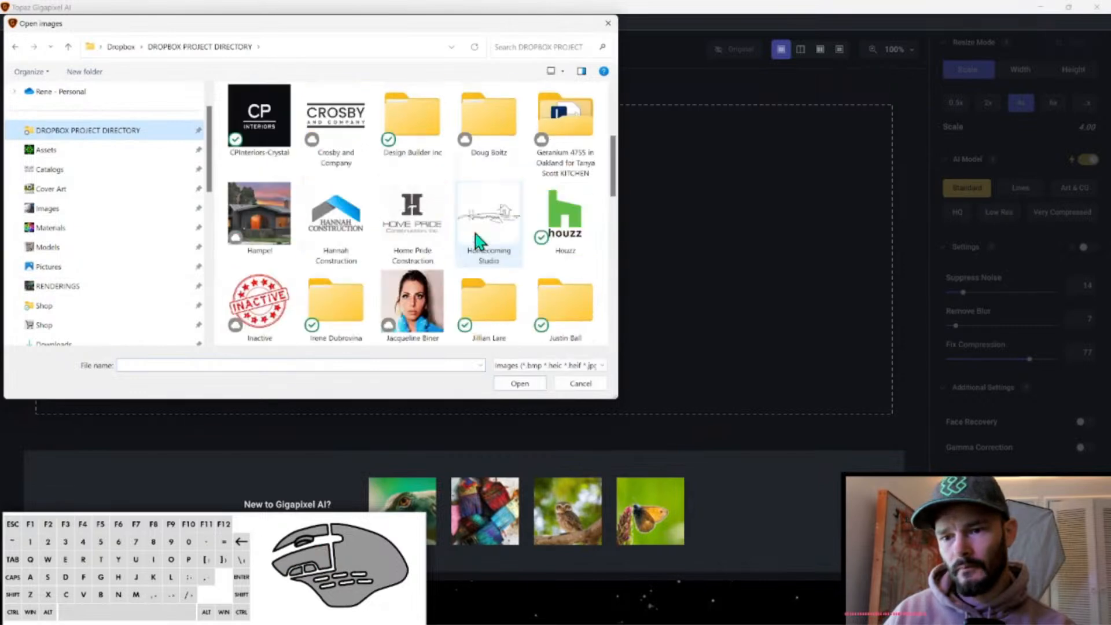
{"action": "left_click", "coordinate": [445, 228]}
{"action": "type", "text": "mi"}
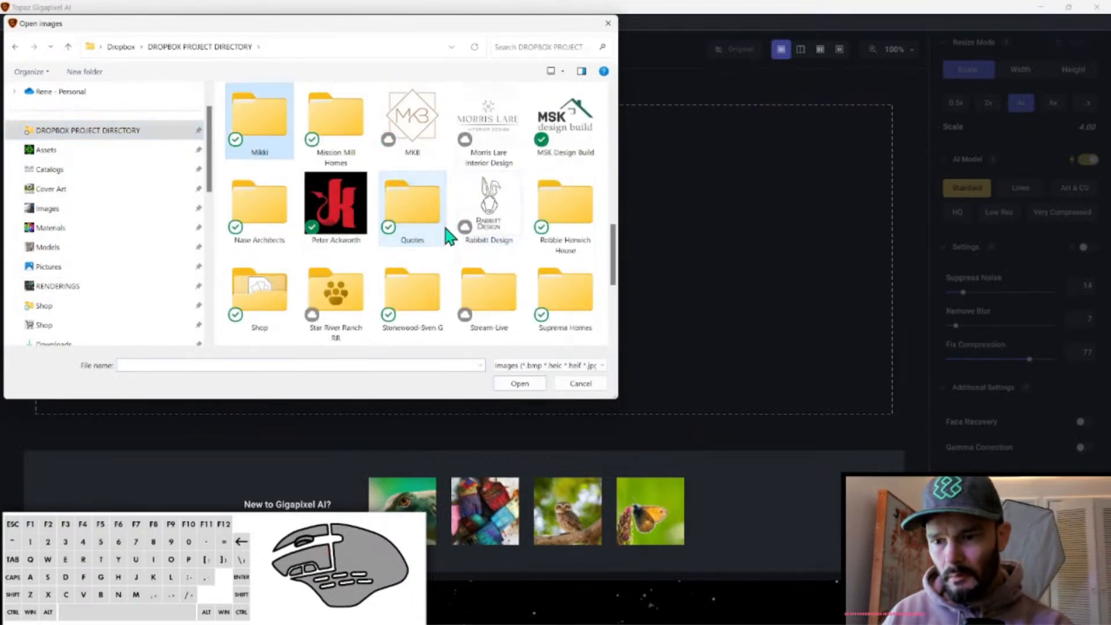
{"action": "type", "text": "s"}
{"action": "key", "text": "Return"}
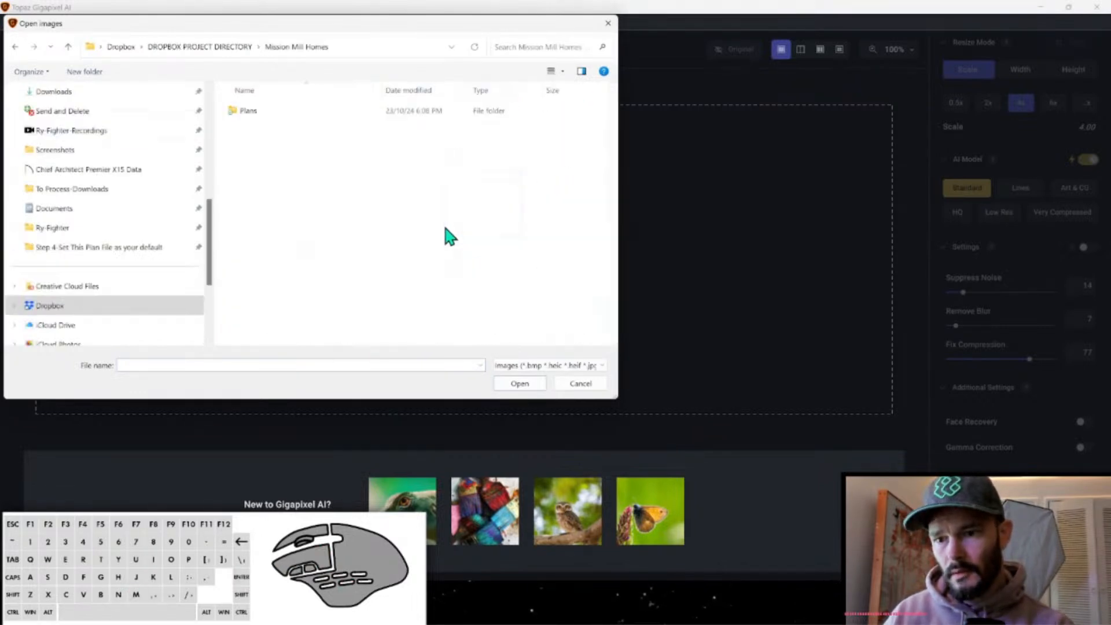
{"action": "type", "text": "p"}
{"action": "key", "text": "Return"}
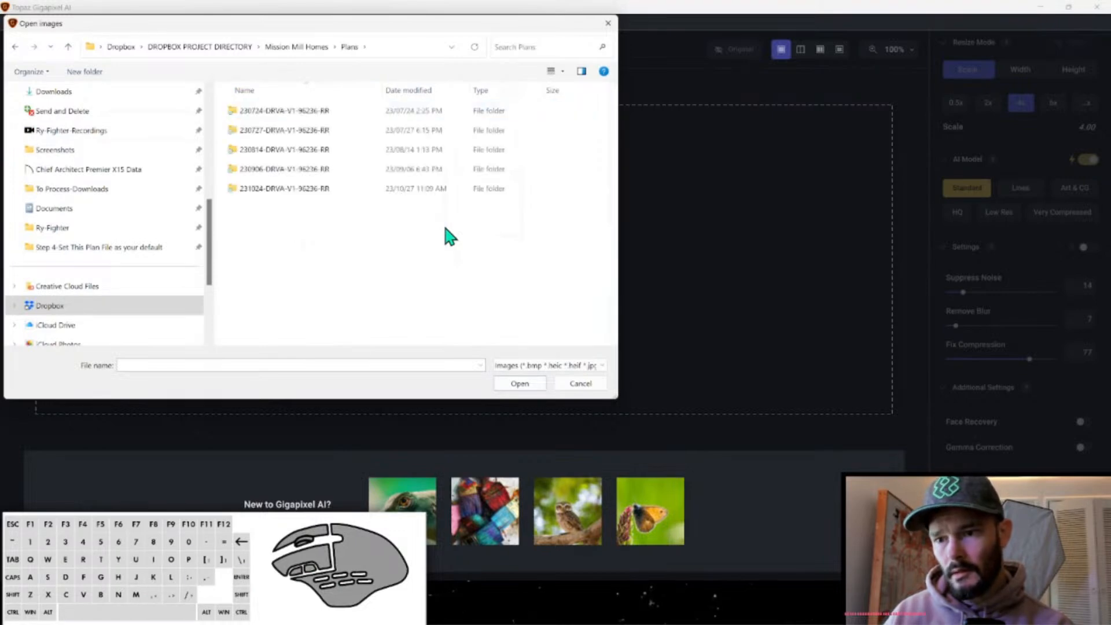
{"action": "type", "text": "231"}
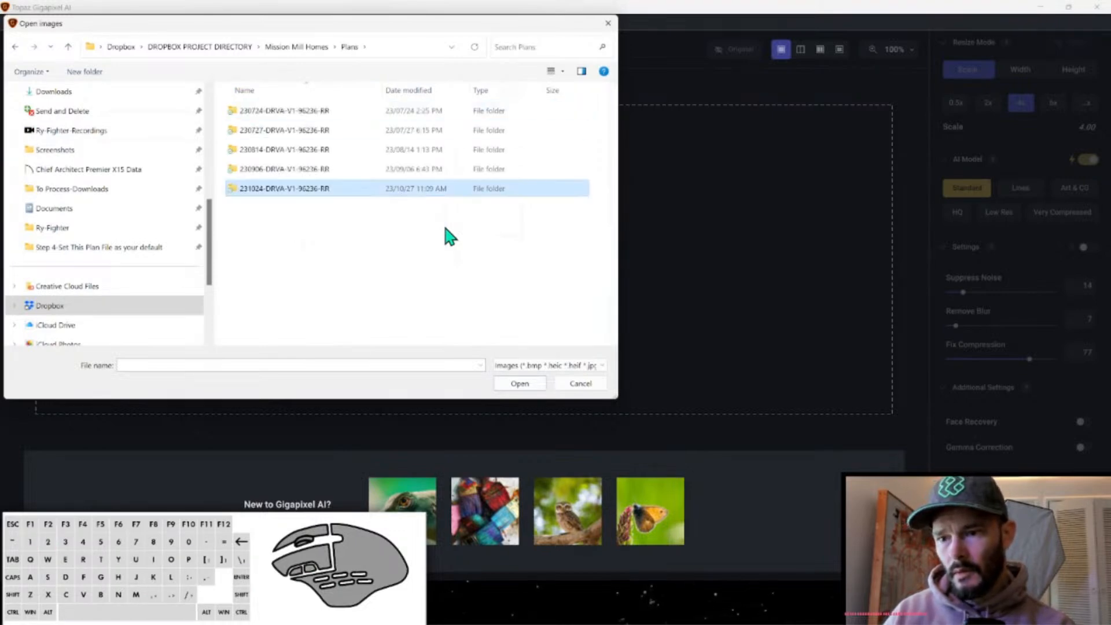
{"action": "key", "text": "Return"}
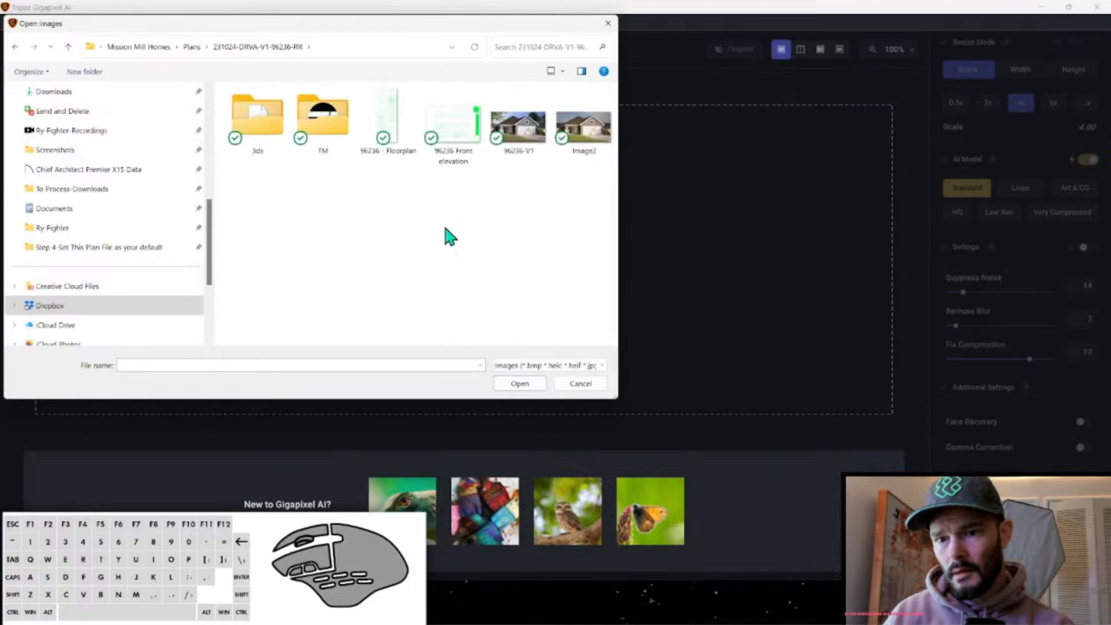
Load the exported 96236-V1 image for upscaling and bring the area around the garage door into the preview.
{"action": "type", "text": "9"}
{"action": "key", "text": "9"}
{"action": "key", "text": "9"}
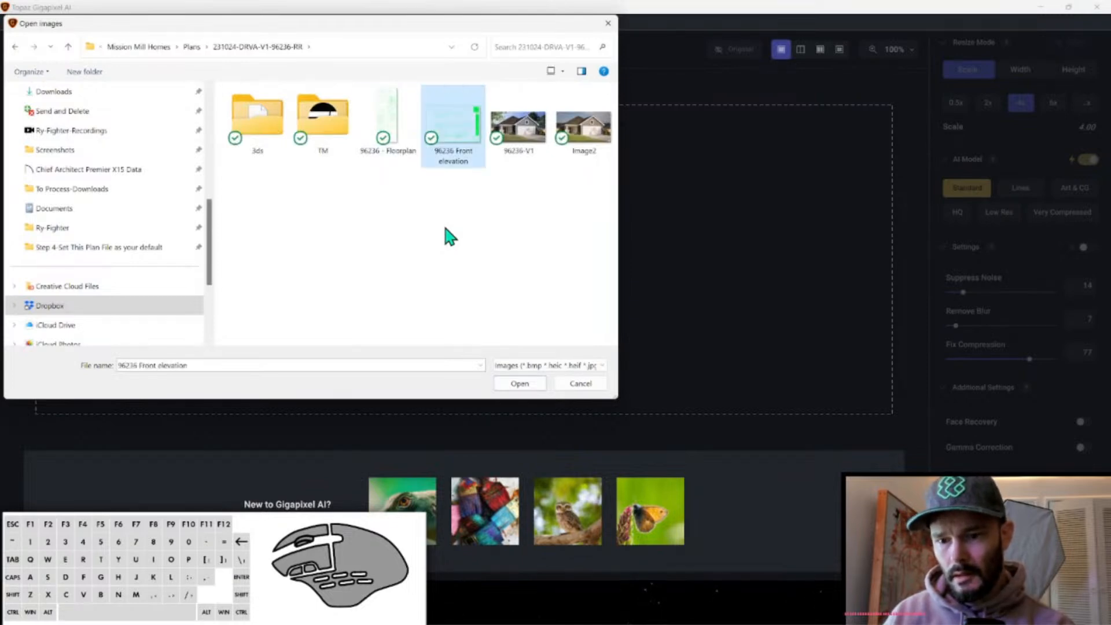
{"action": "key", "text": "Return"}
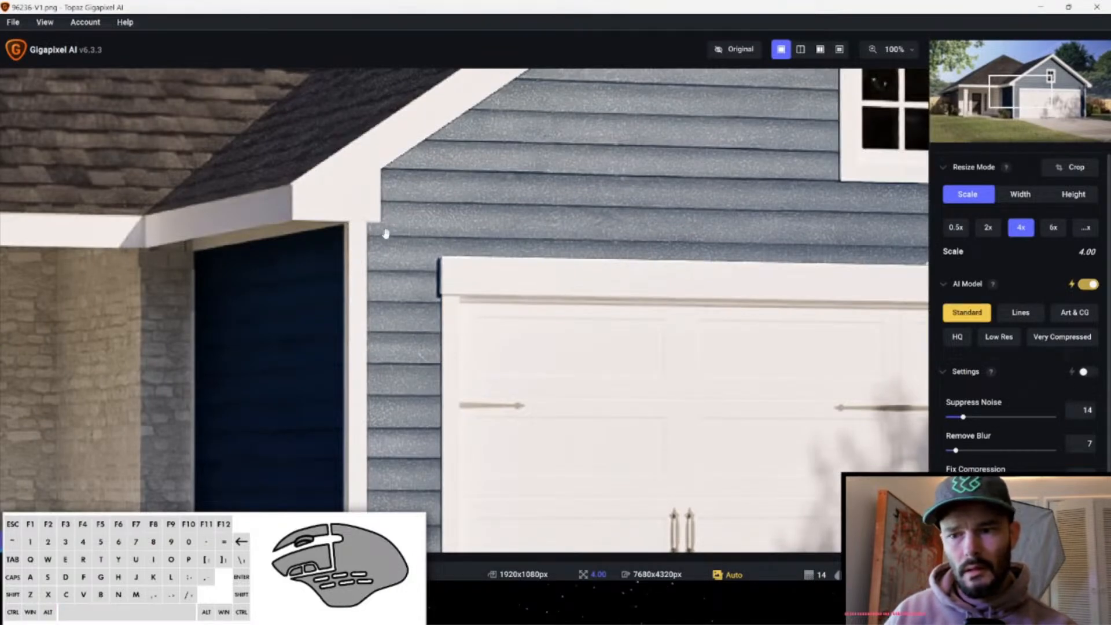
{"action": "left_click_drag", "start_coordinate": [533, 257], "coordinate": [497, 219]}
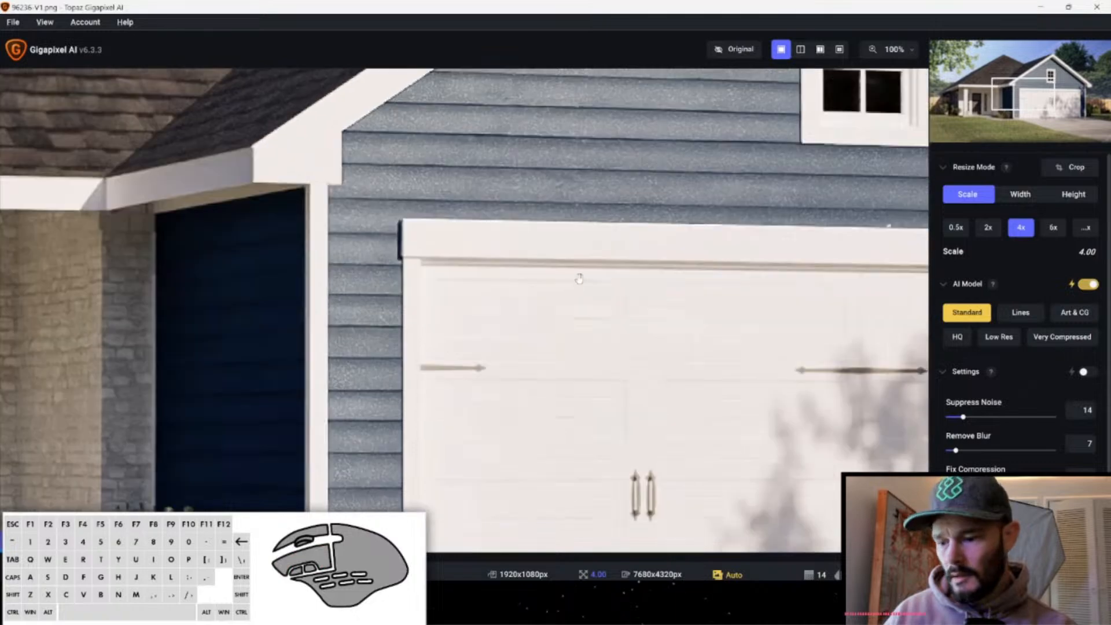
Set the upscale factor for the whole house image to 2x.
{"action": "scroll", "coordinate": [559, 298], "scroll_direction": "down", "scroll_amount": 4, "text": "ctrl"}
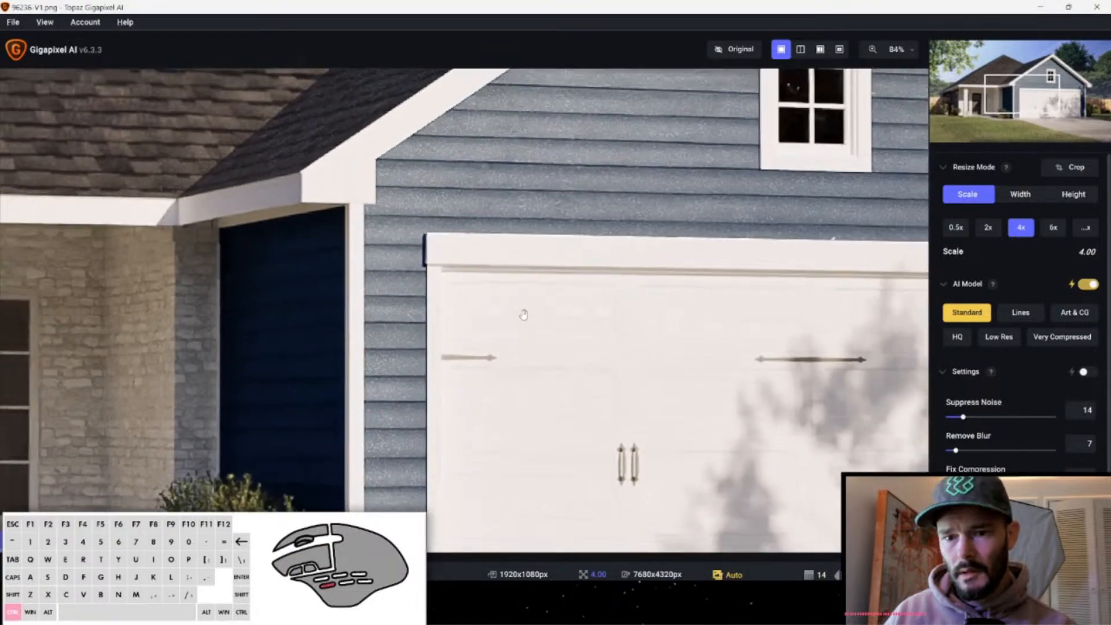
{"action": "scroll", "coordinate": [523, 314], "scroll_direction": "down", "scroll_amount": 4, "text": "ctrl"}
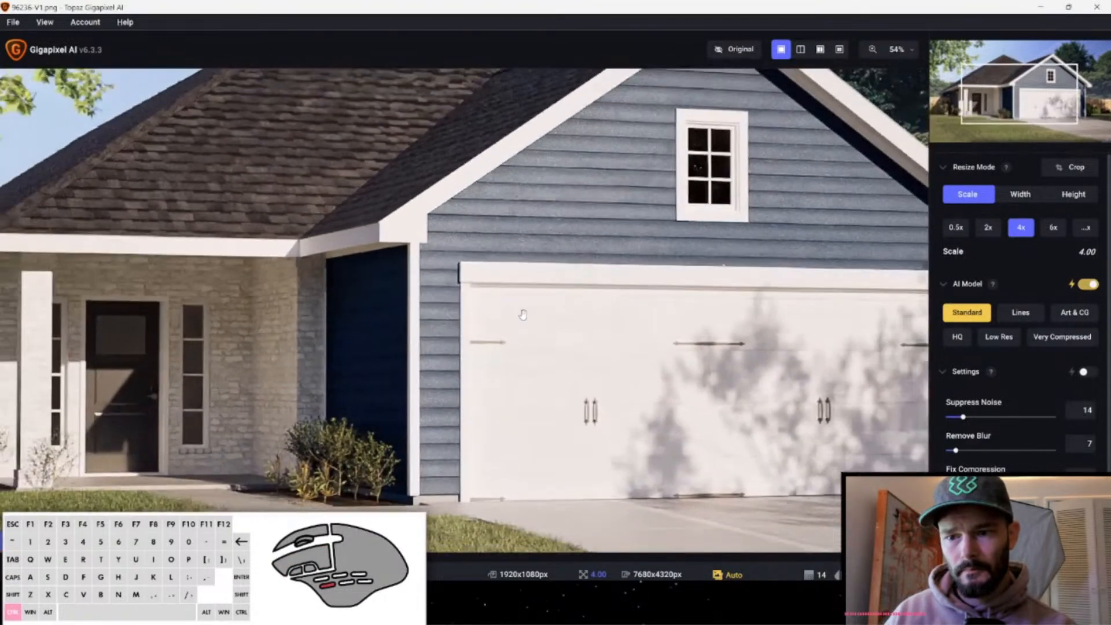
{"action": "scroll", "coordinate": [523, 314], "scroll_direction": "down", "scroll_amount": 3, "text": "ctrl"}
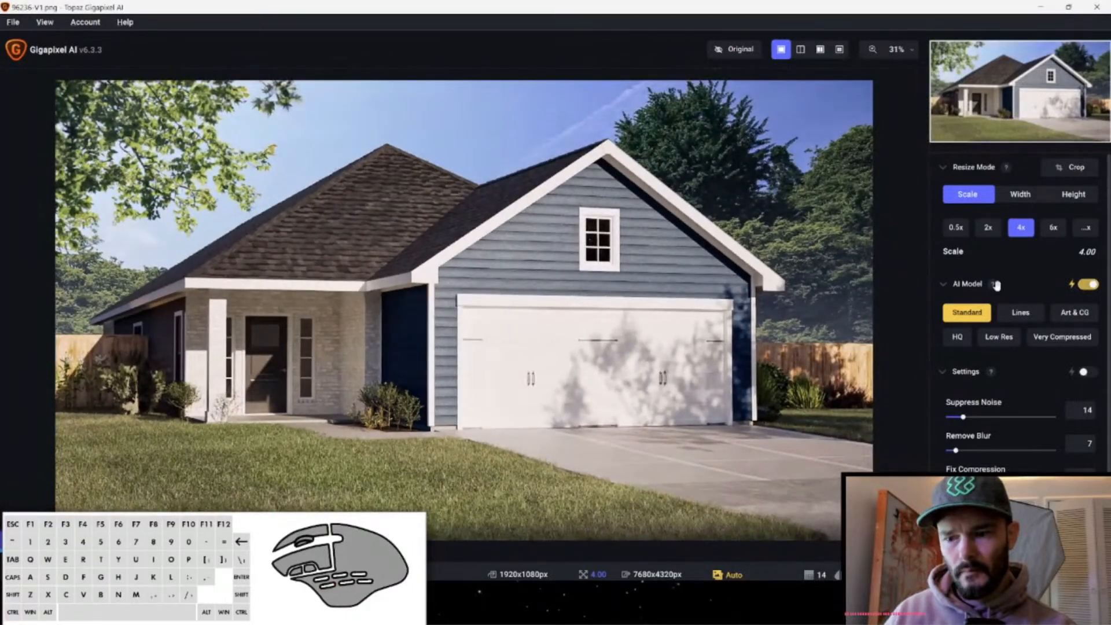
{"action": "left_click", "coordinate": [991, 229]}
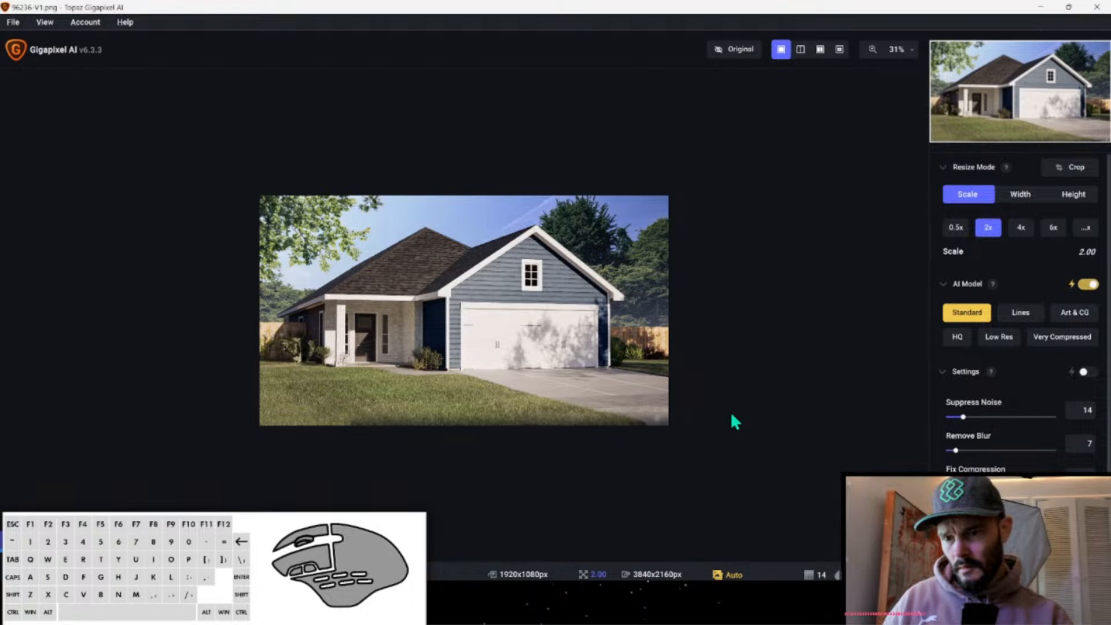
Save the upscaled image as a JPG with quality 9 and the sRGB profile in the source directory.
{"action": "scroll", "coordinate": [463, 349], "scroll_direction": "up", "scroll_amount": 2}
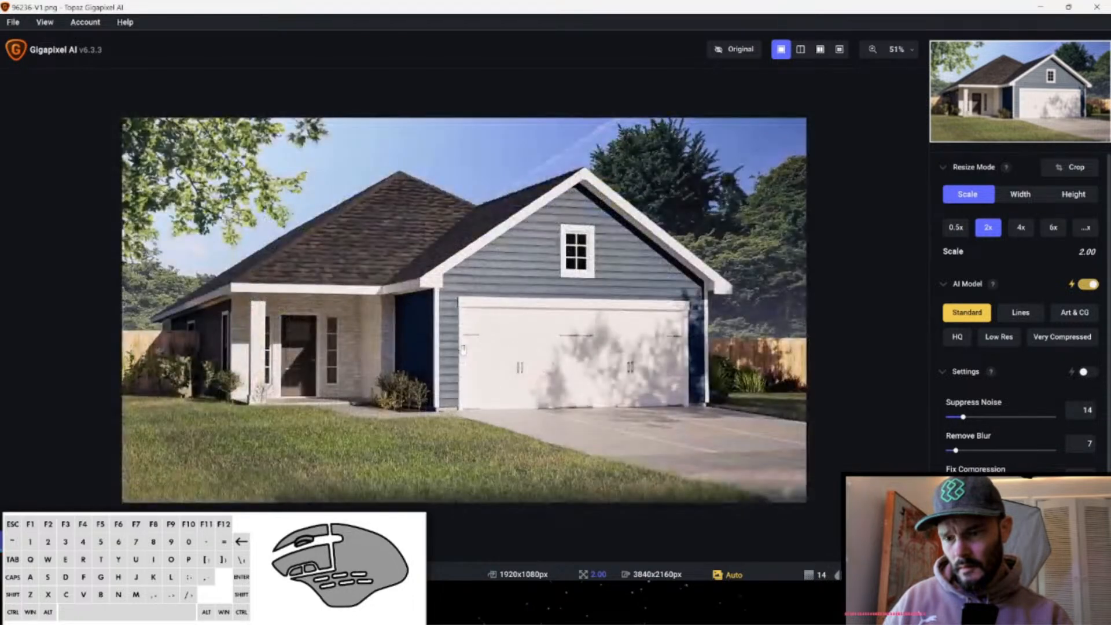
{"action": "scroll", "coordinate": [512, 303], "scroll_direction": "up", "scroll_amount": 2}
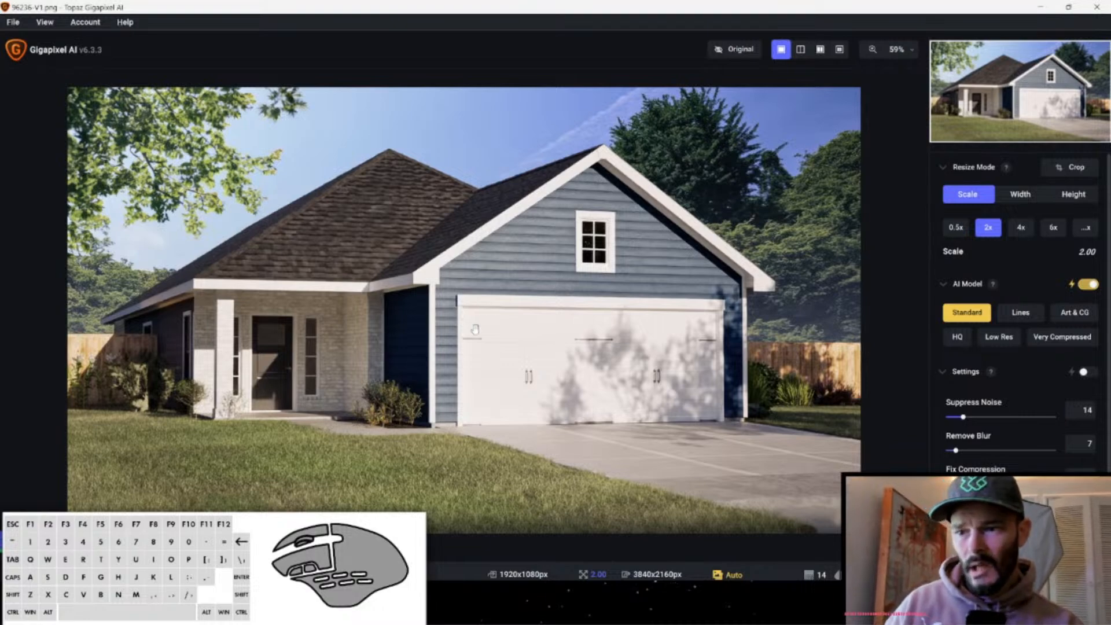
{"action": "left_click", "coordinate": [1019, 574]}
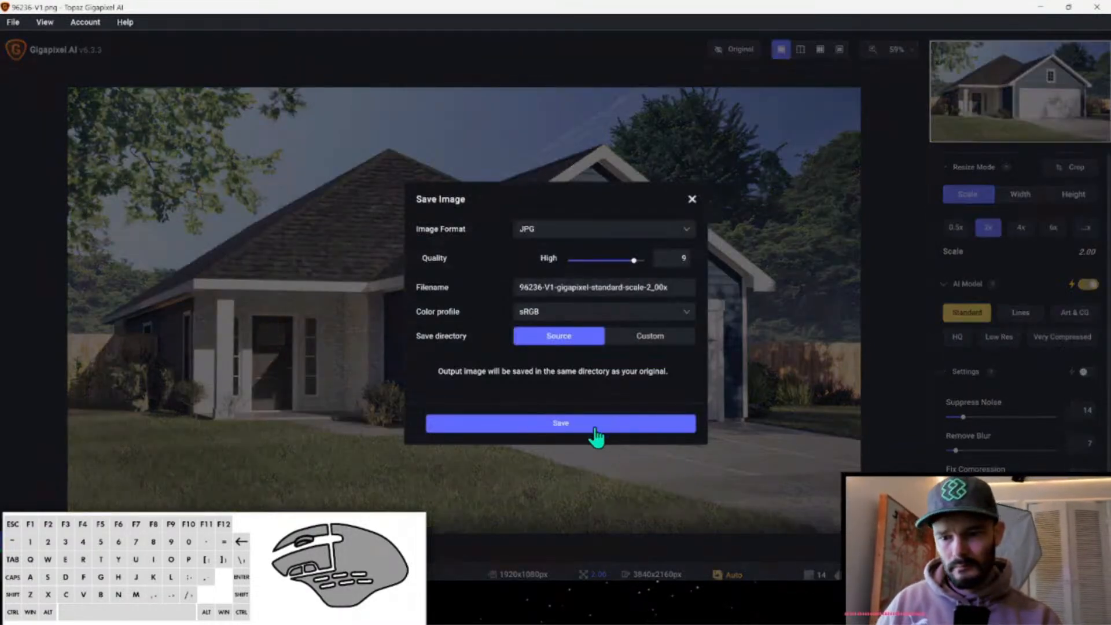
{"action": "left_click", "coordinate": [579, 428]}
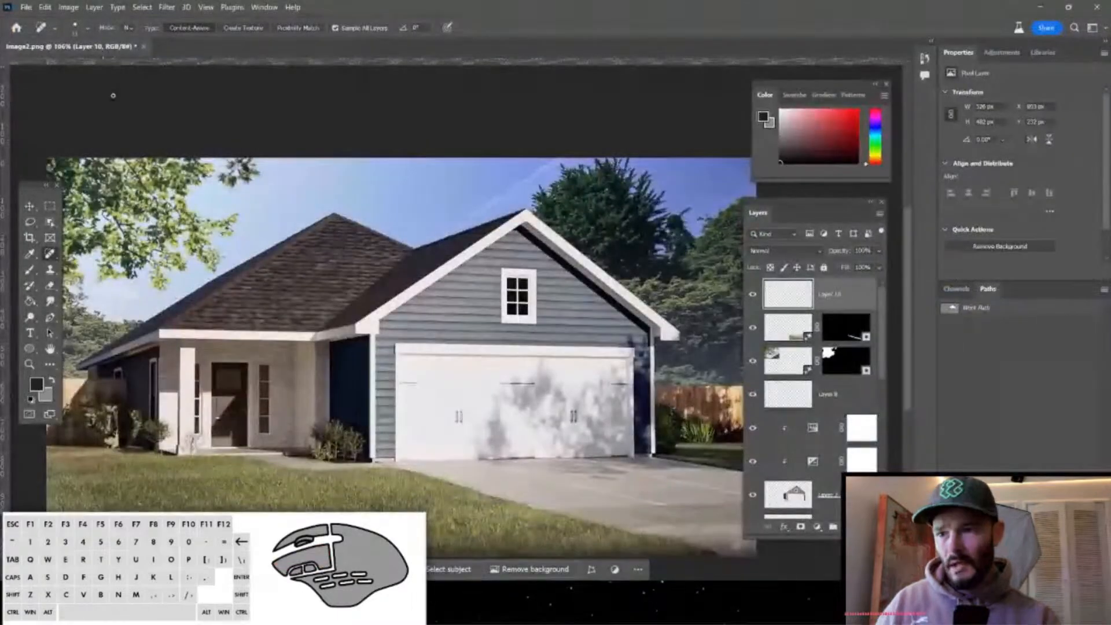
Switch to Photoshop and open the upscaled 96236-V1-gigapixel-standard-scale-2_00x image from the 231024-DRVA-V1-96236-RR folder.
{"action": "left_click", "coordinate": [21, 7]}
{"action": "left_click", "coordinate": [40, 34]}
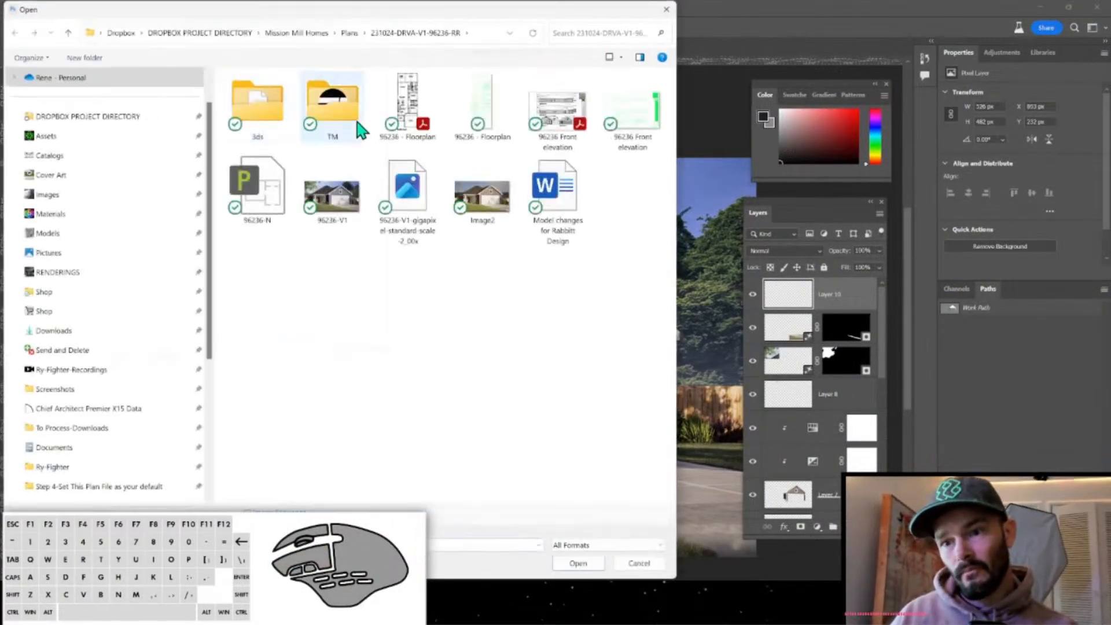
{"action": "double_click", "coordinate": [407, 207]}
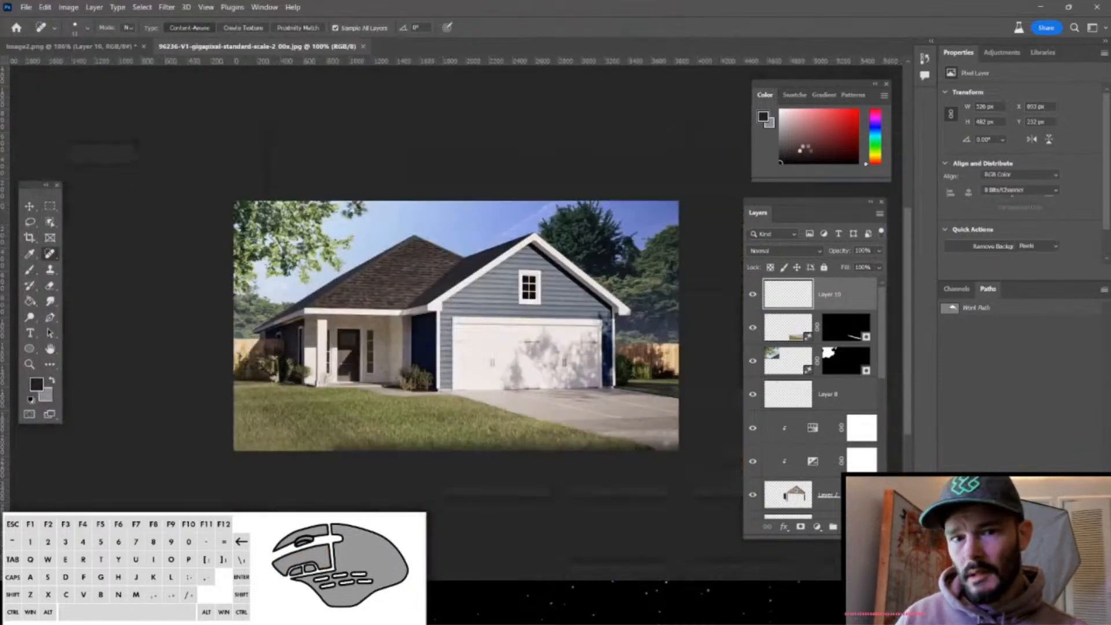
Place the Rabbitt Ears Glowing-4K logo from the library onto the image, shrink it and position it in the lower-right corner over the driveway.
{"action": "left_click", "coordinate": [1042, 52]}
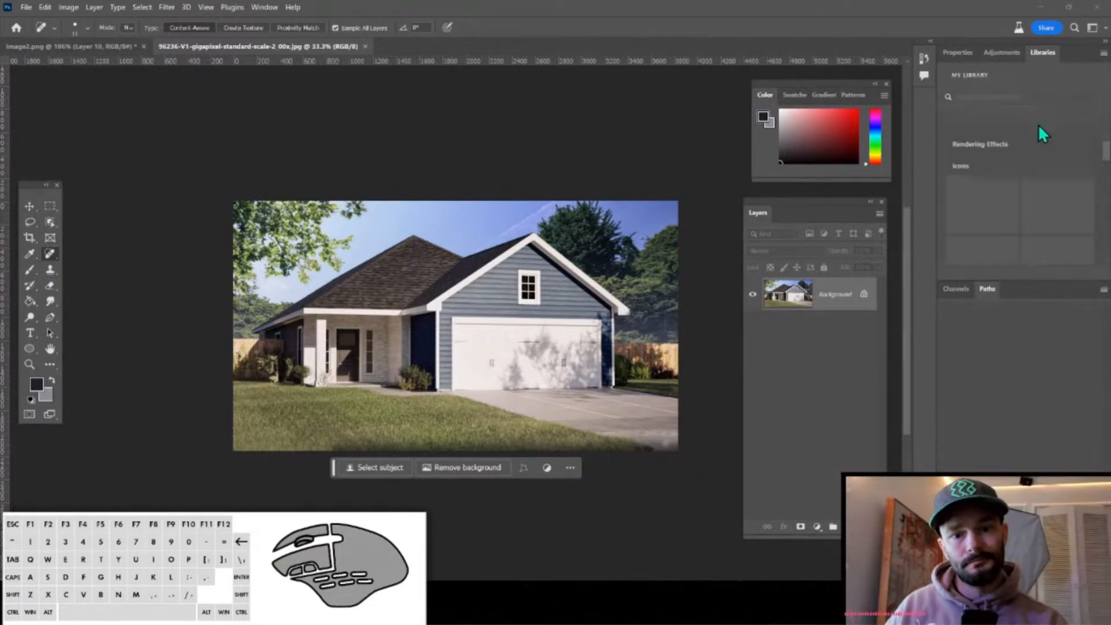
{"action": "scroll", "coordinate": [1041, 205], "scroll_direction": "down", "scroll_amount": 5}
{"action": "left_click_drag", "start_coordinate": [1056, 152], "coordinate": [585, 380]}
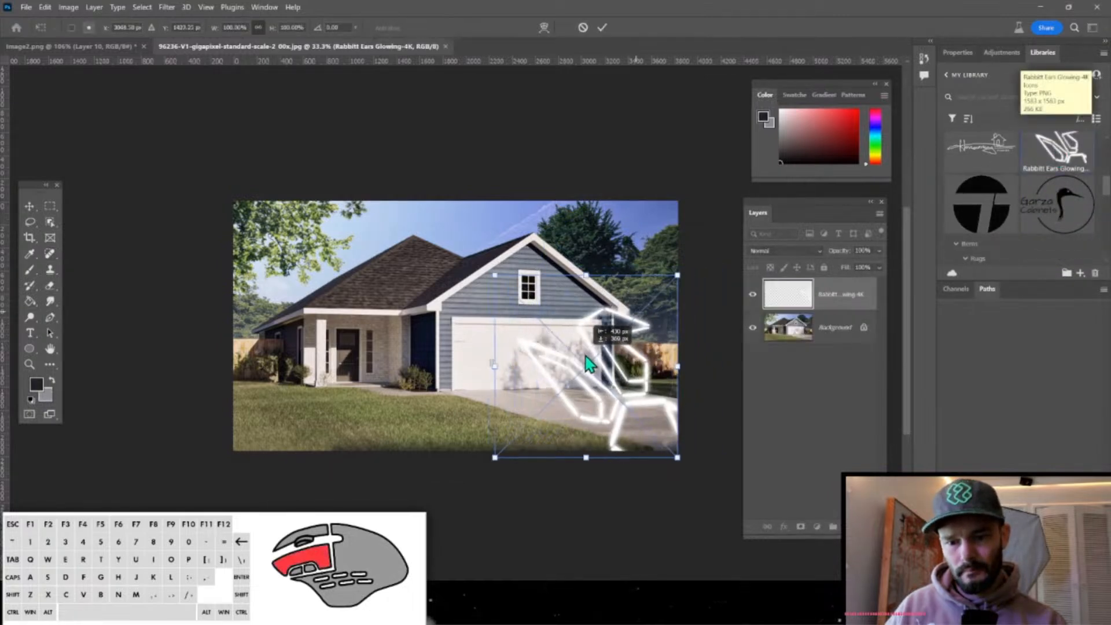
{"action": "left_click_drag", "start_coordinate": [494, 268], "coordinate": [534, 307], "text": "alt"}
{"action": "left_click_drag", "start_coordinate": [565, 338], "coordinate": [613, 404]}
{"action": "key", "text": "Return"}
{"action": "key", "text": "j"}
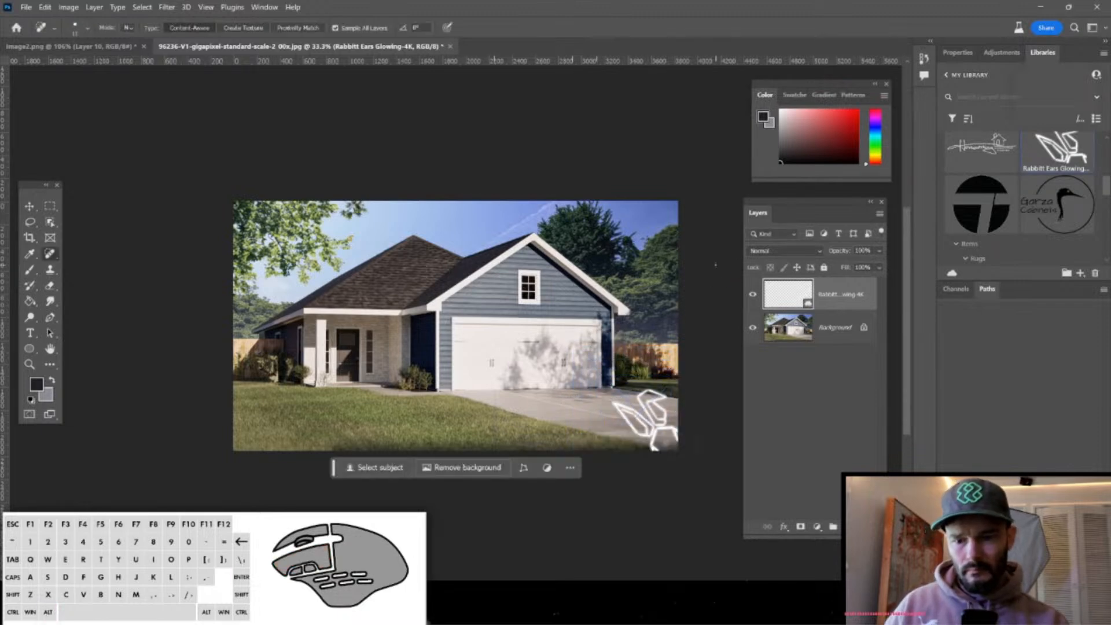
Export the image with the logo as a 3840 x 2160 PNG to the 231024-DRVA-V1-96236-RR folder, adding "Lo" to the 96236-V1 file name.
{"action": "scroll", "coordinate": [715, 264], "scroll_direction": "up", "scroll_amount": 2, "text": "alt"}
{"action": "scroll", "coordinate": [715, 264], "scroll_direction": "up", "scroll_amount": 2, "text": "alt"}
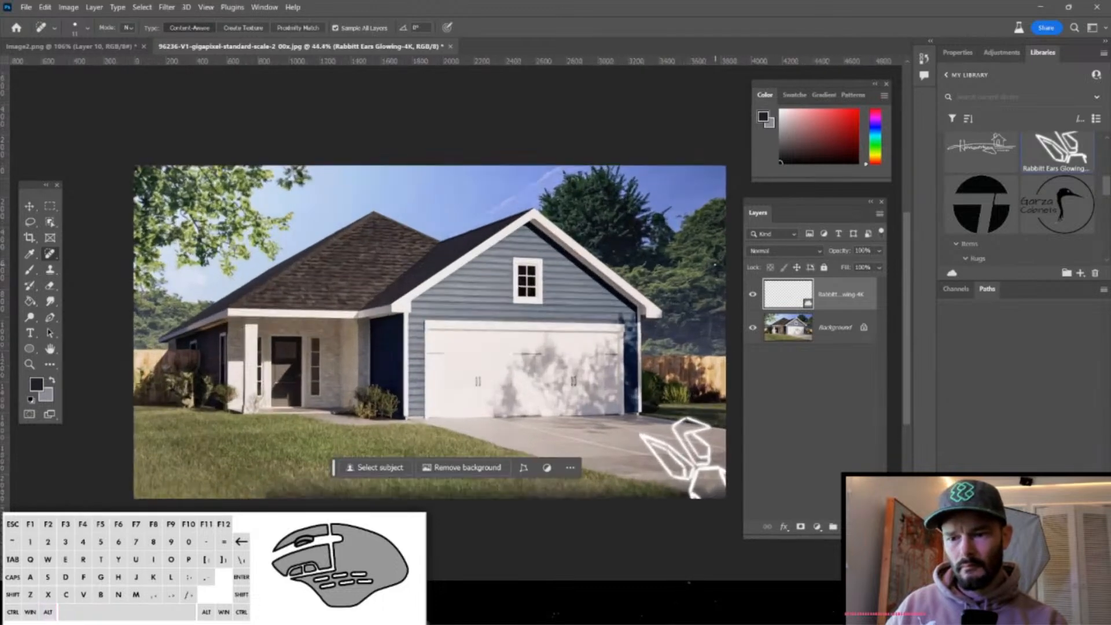
{"action": "key", "text": "ctrl+shift+alt+w"}
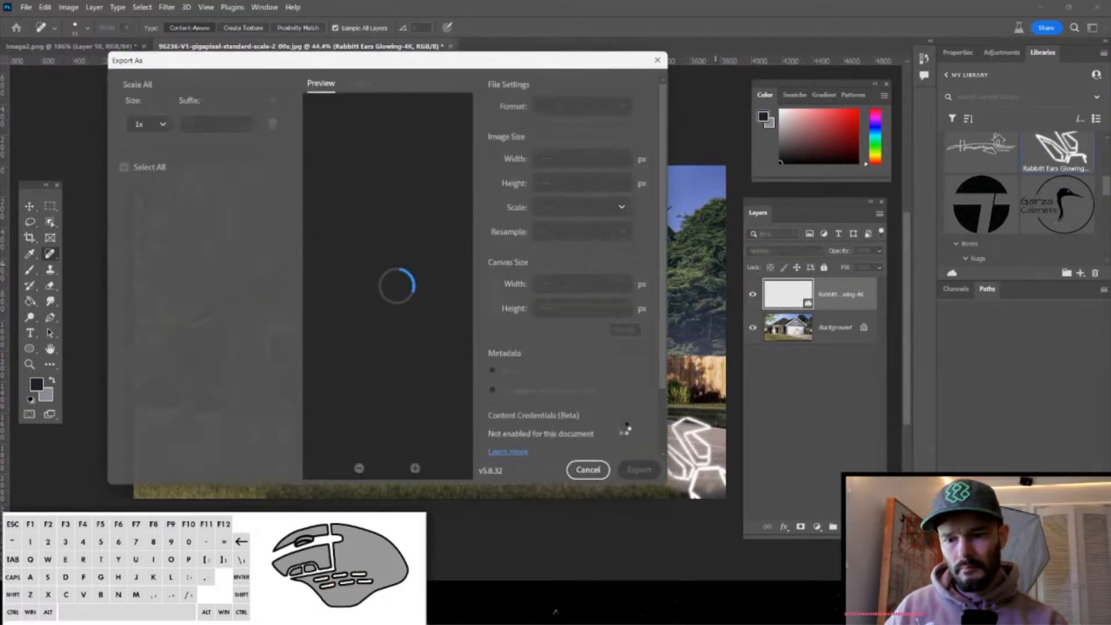
{"action": "left_click", "coordinate": [639, 470]}
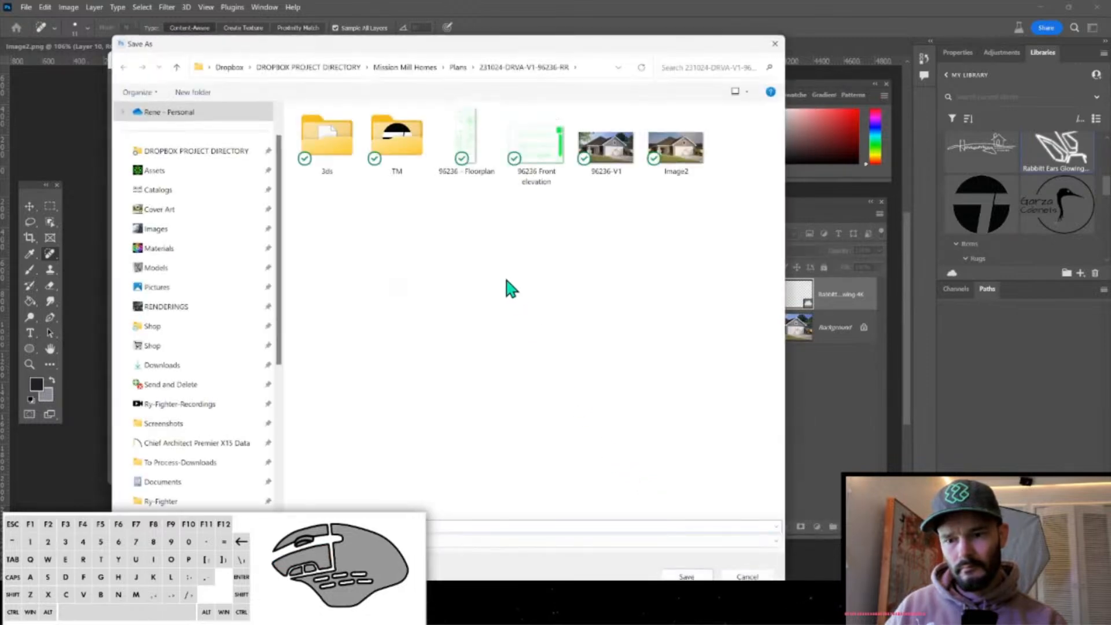
{"action": "left_click", "coordinate": [623, 173]}
{"action": "left_click", "coordinate": [347, 527]}
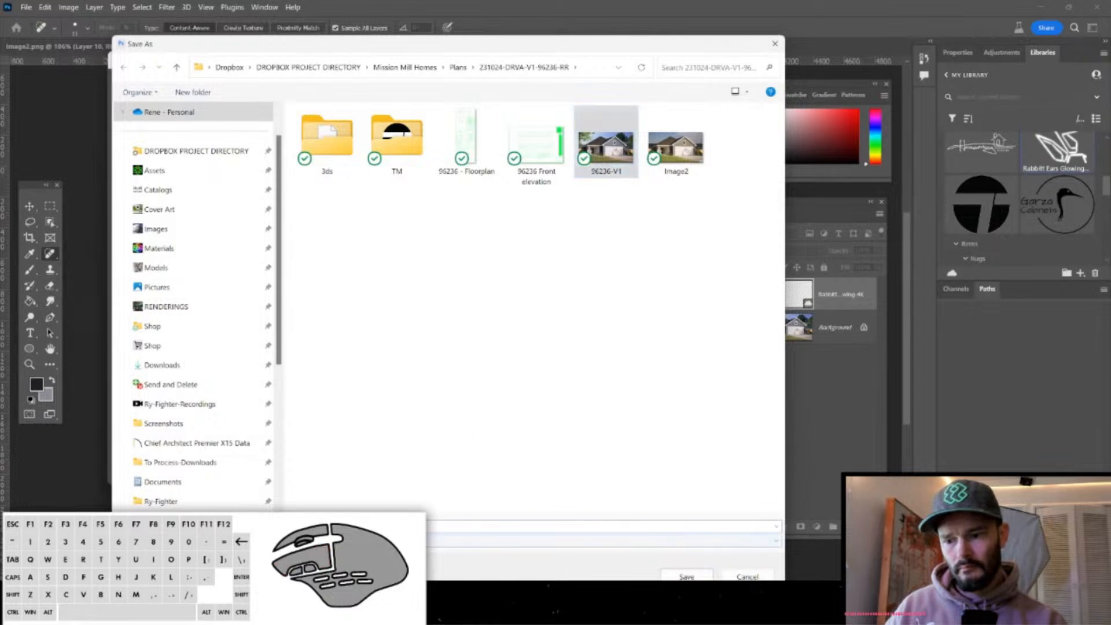
{"action": "type", "text": "Lo"}
{"action": "key", "text": "Return"}
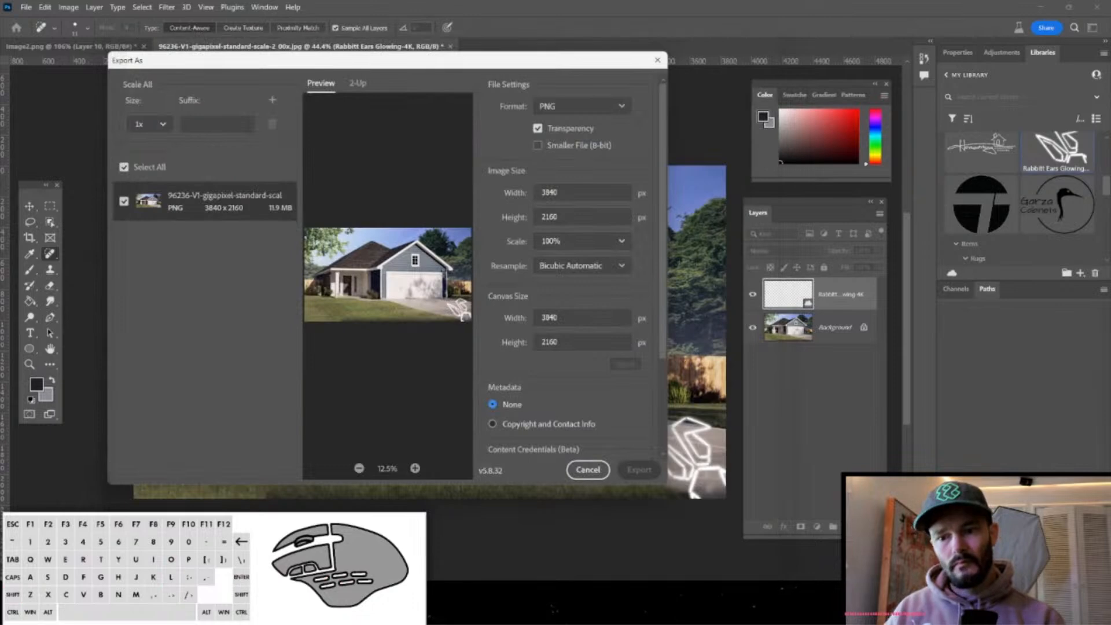